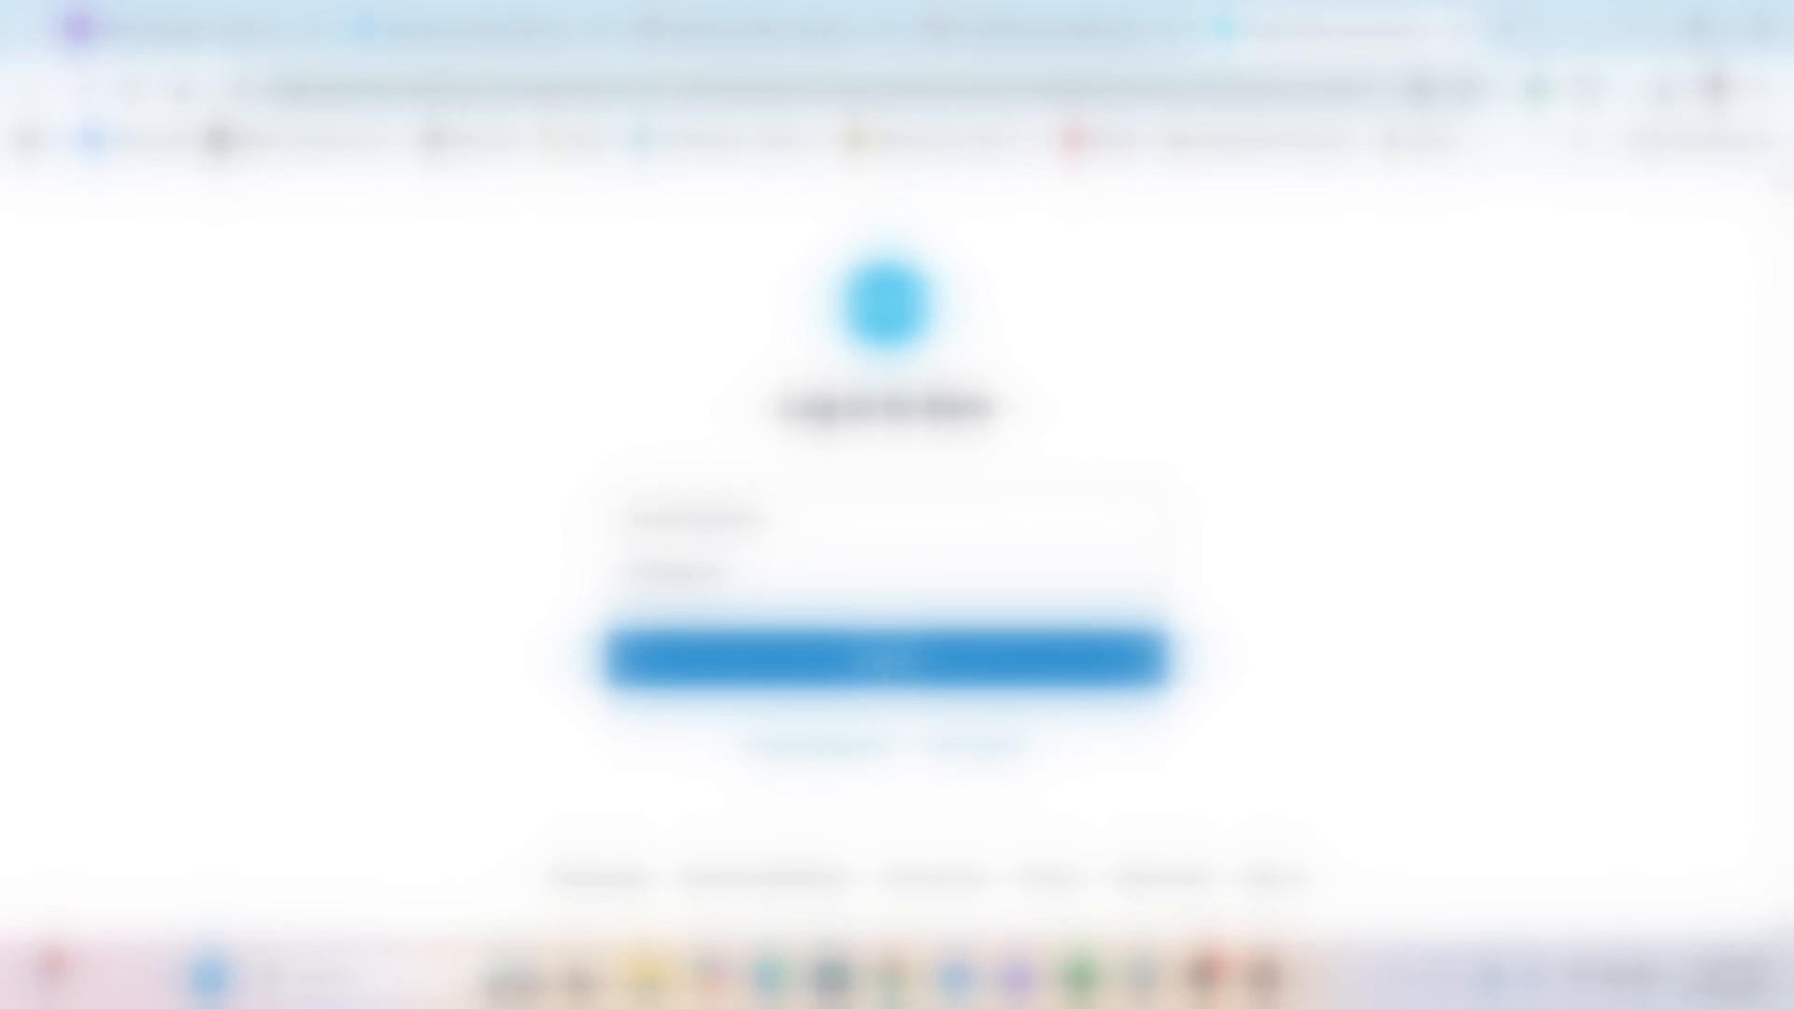
Log in to Xero with the account e-mail and password and dismiss the save-password prompt
type("admin")
key("BackSpace")
key("BackSpace")
key("BackSpace")
key("BackSpace")
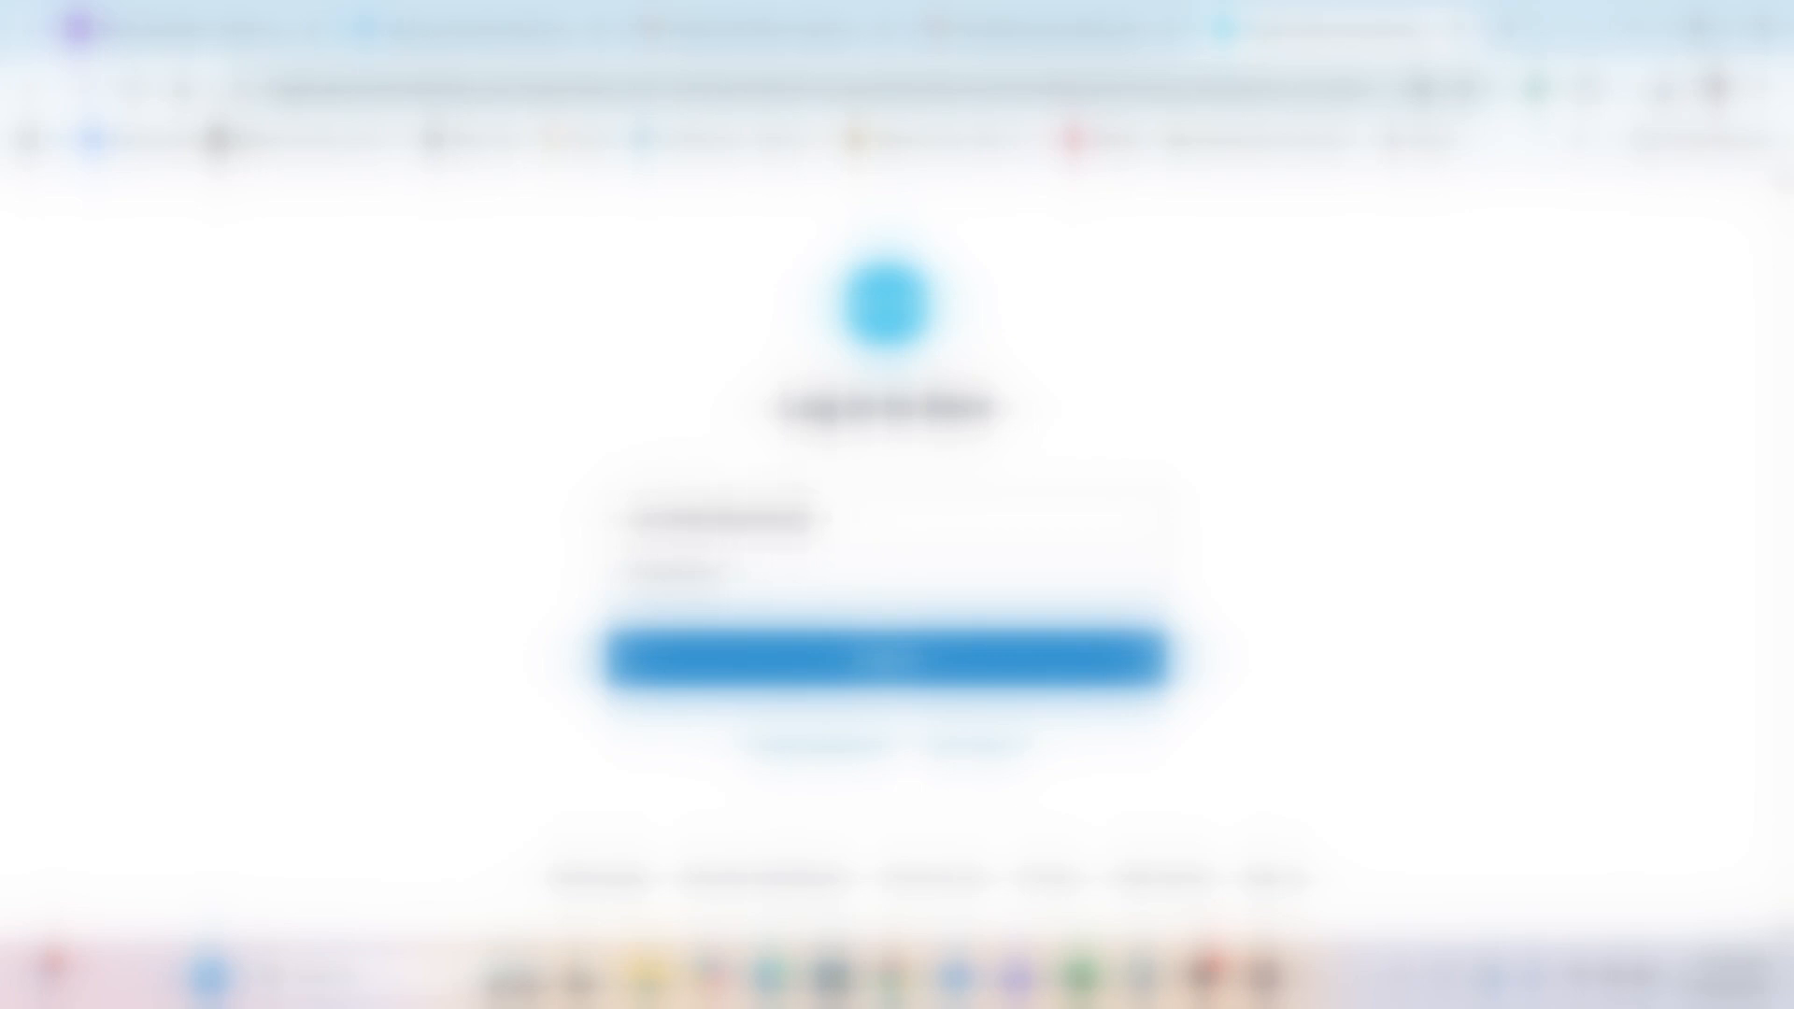
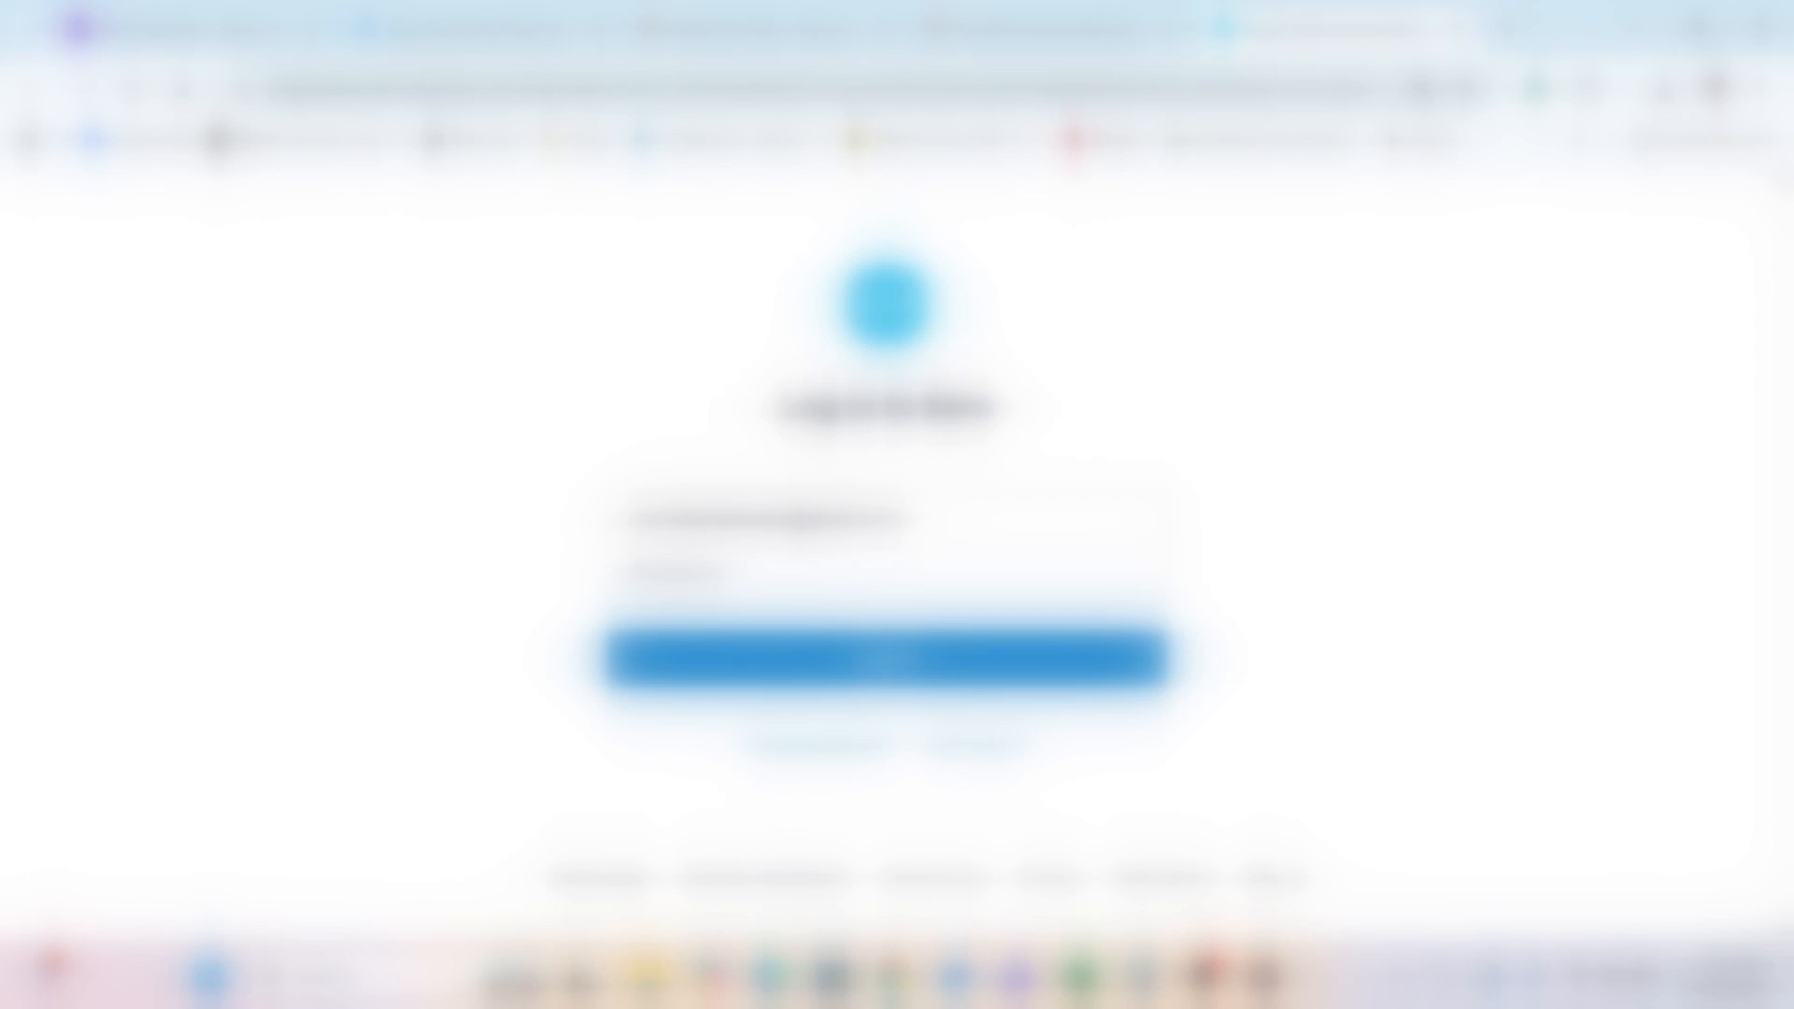
type("••")
left_click(672, 659)
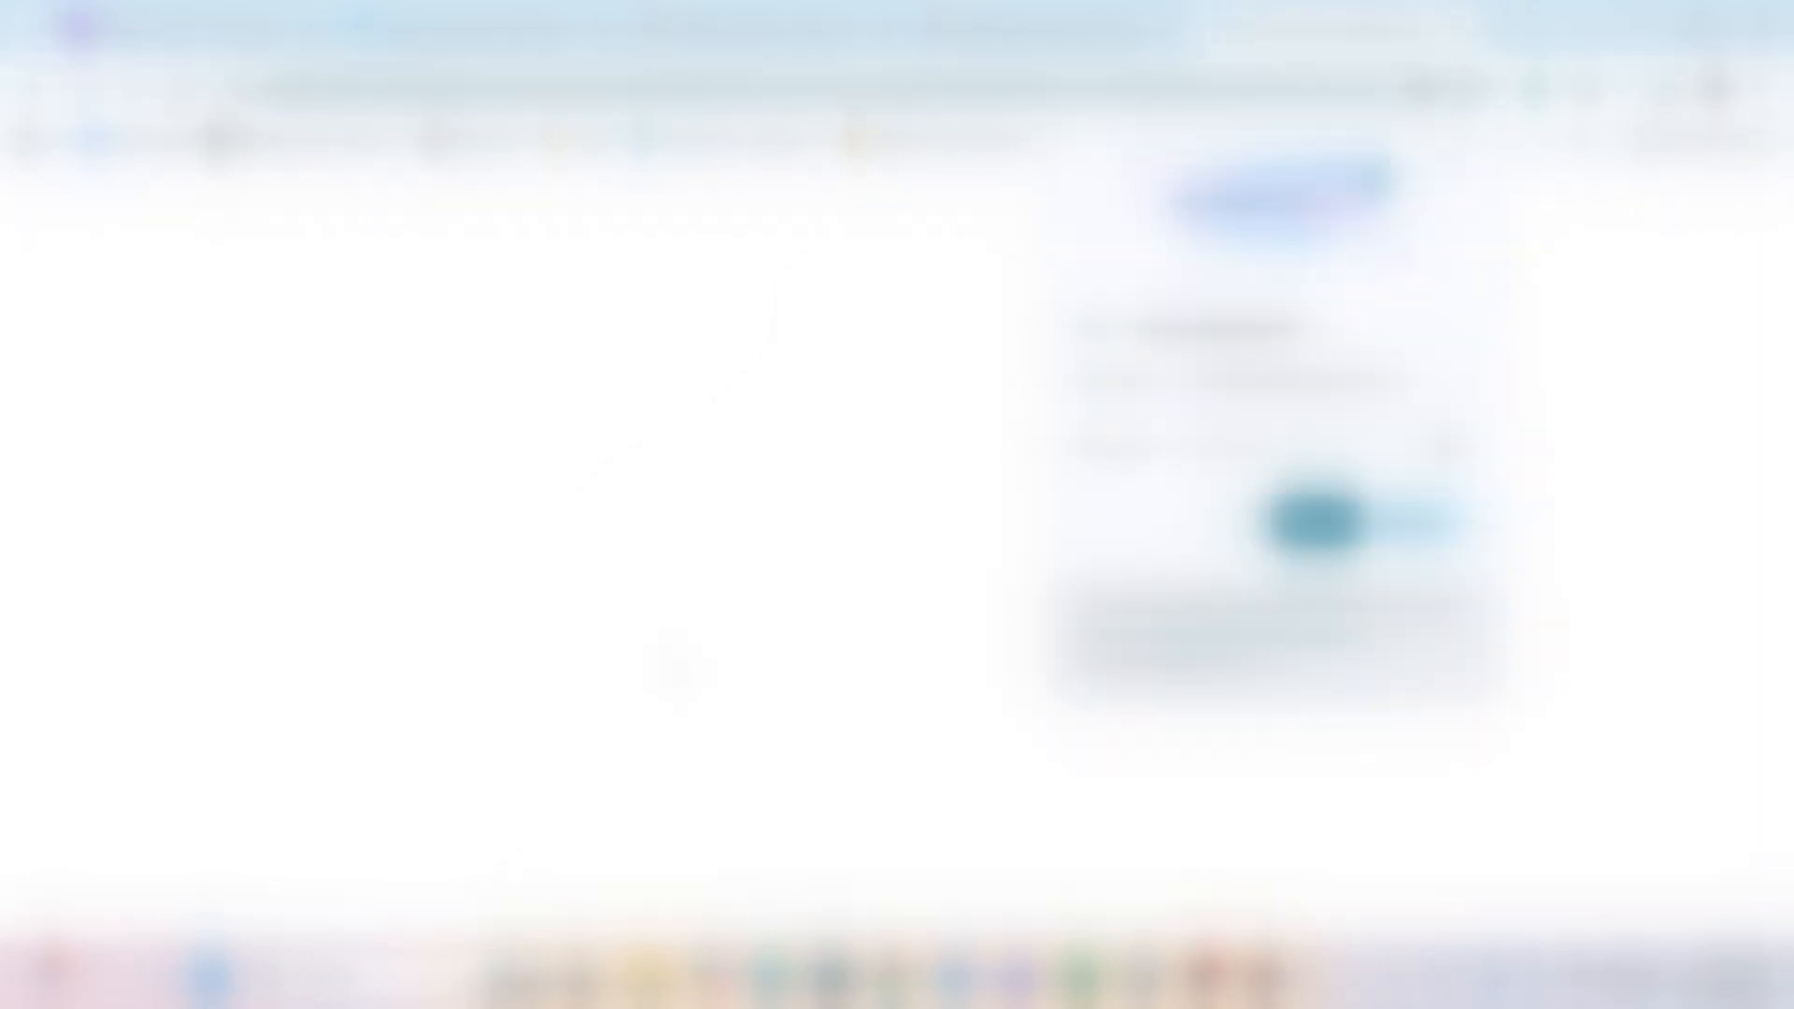
left_click(1317, 520)
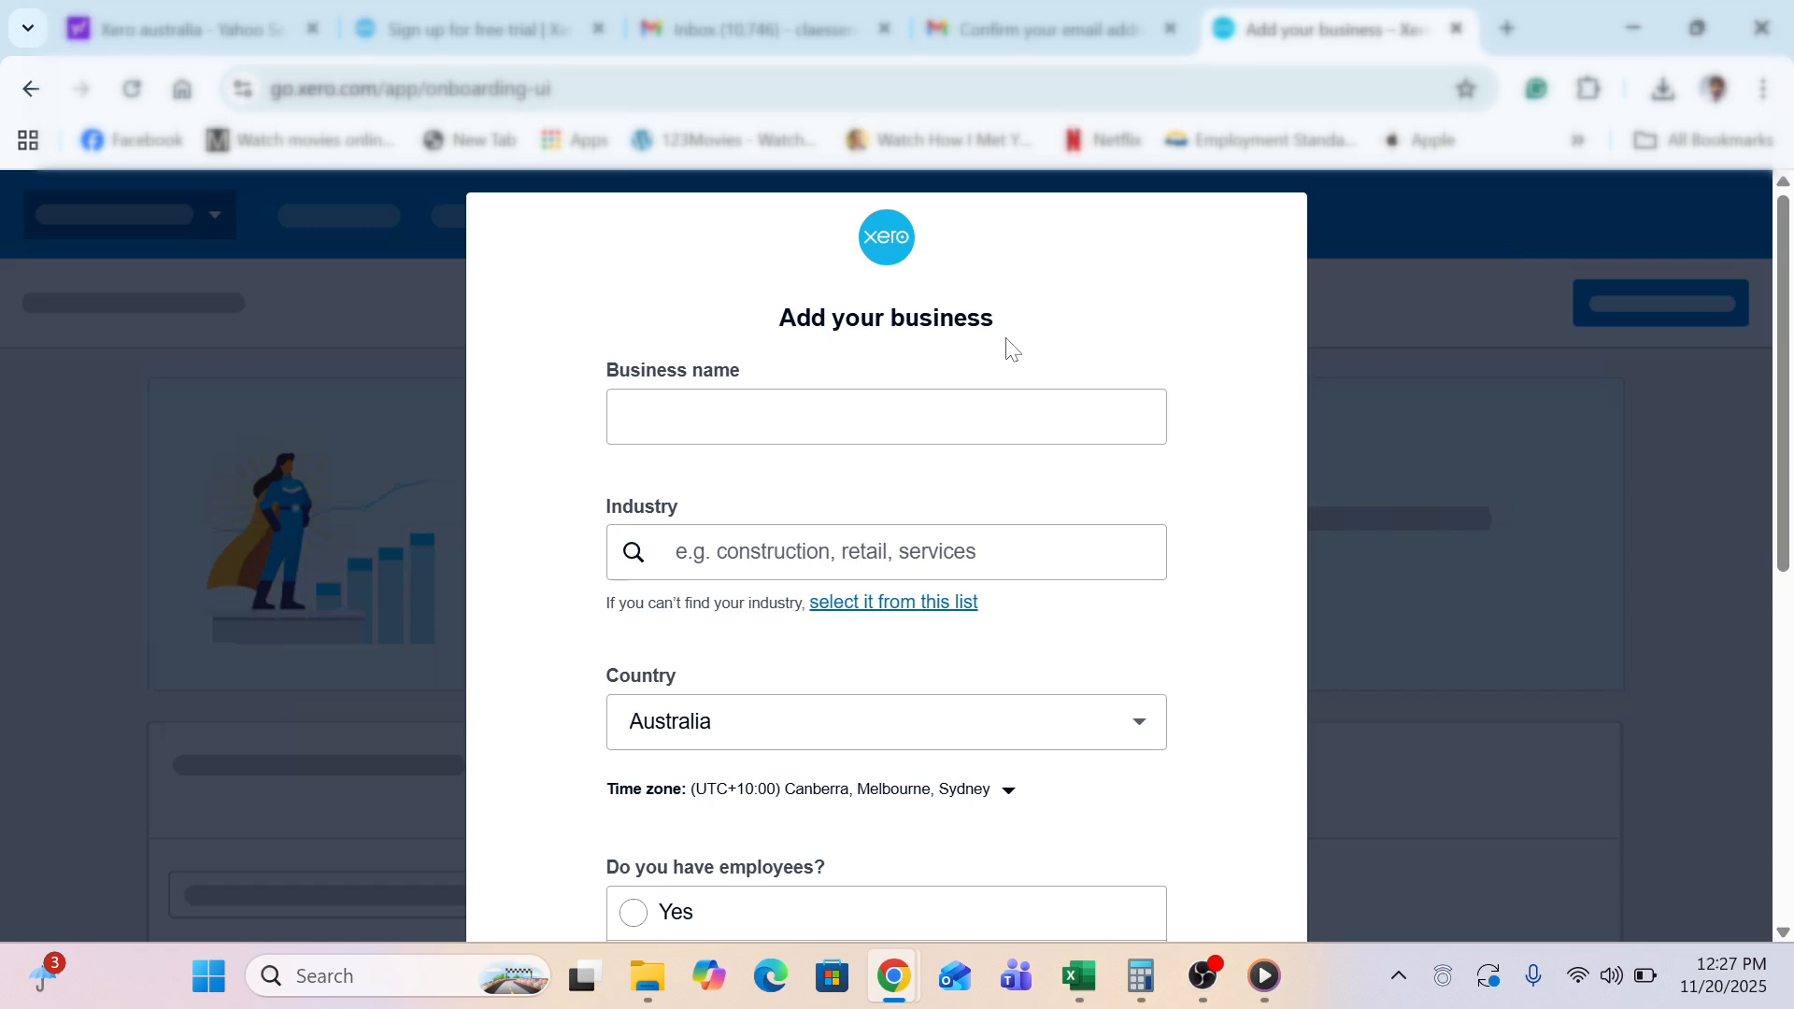
Enter 'Beautiful Cakes' as the business name and choose Accommodation and Food Services as industry
left_click(973, 392)
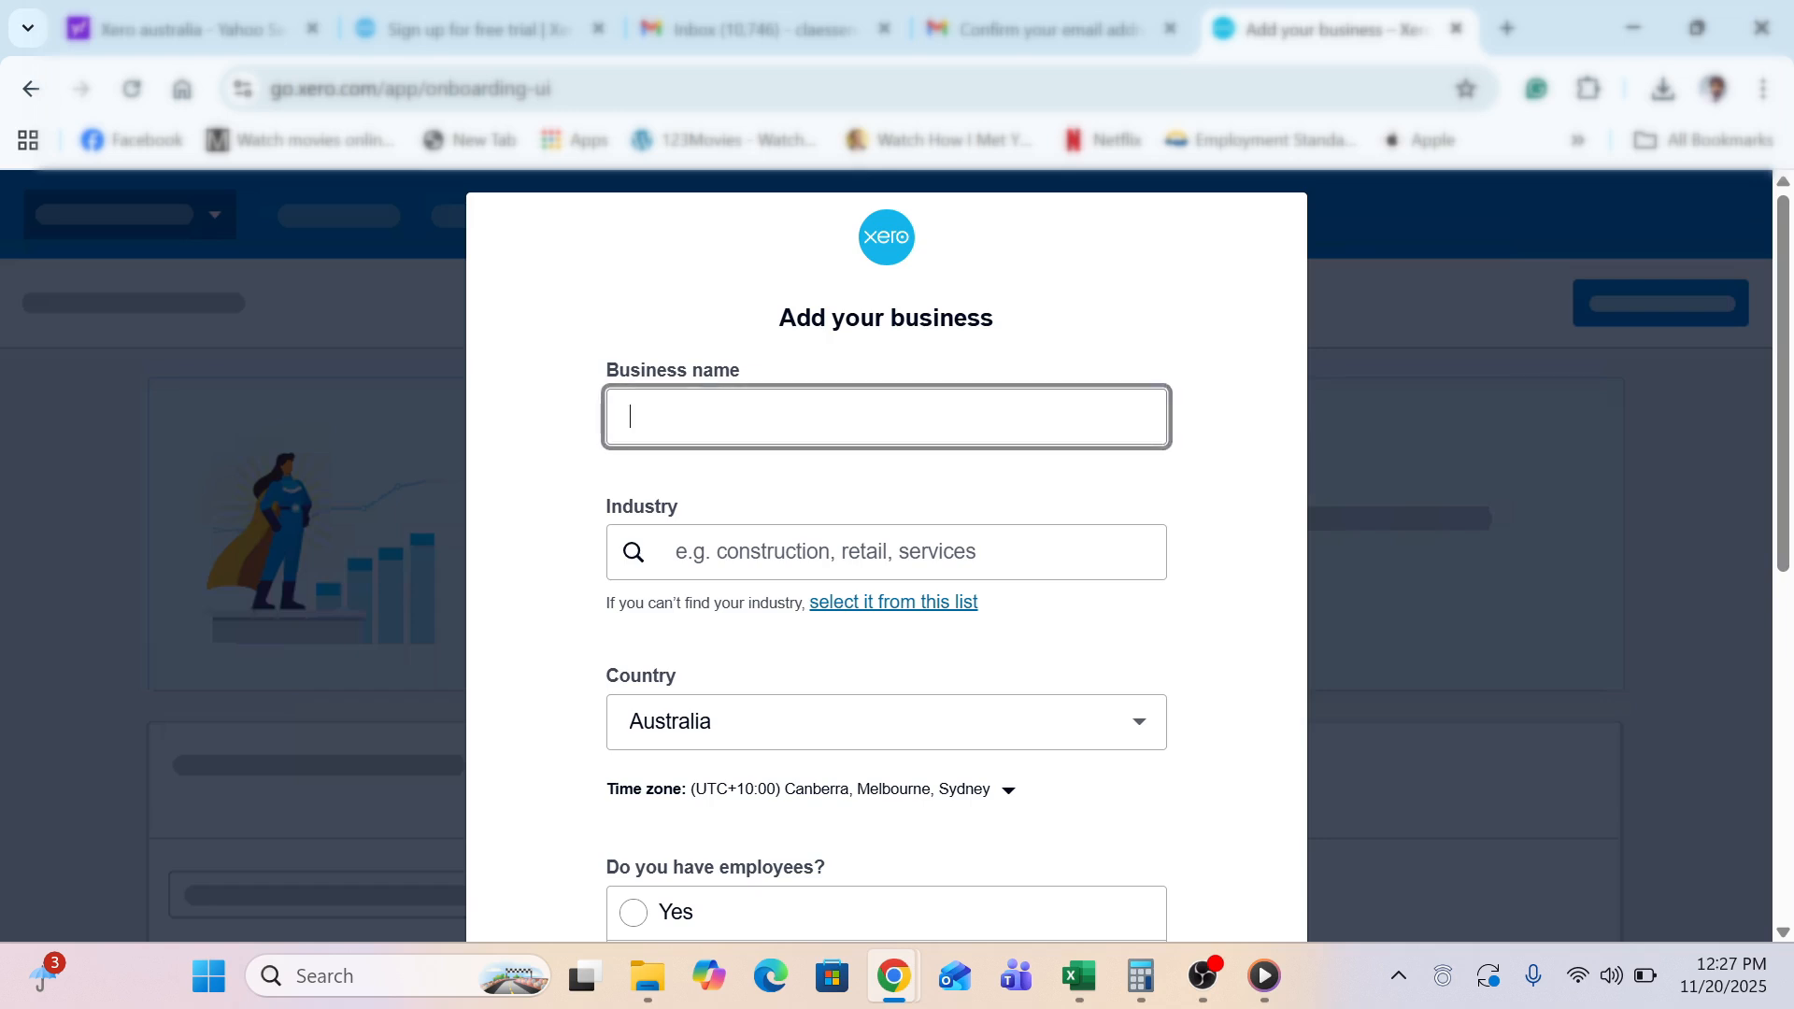
type("Beautiful Cakes")
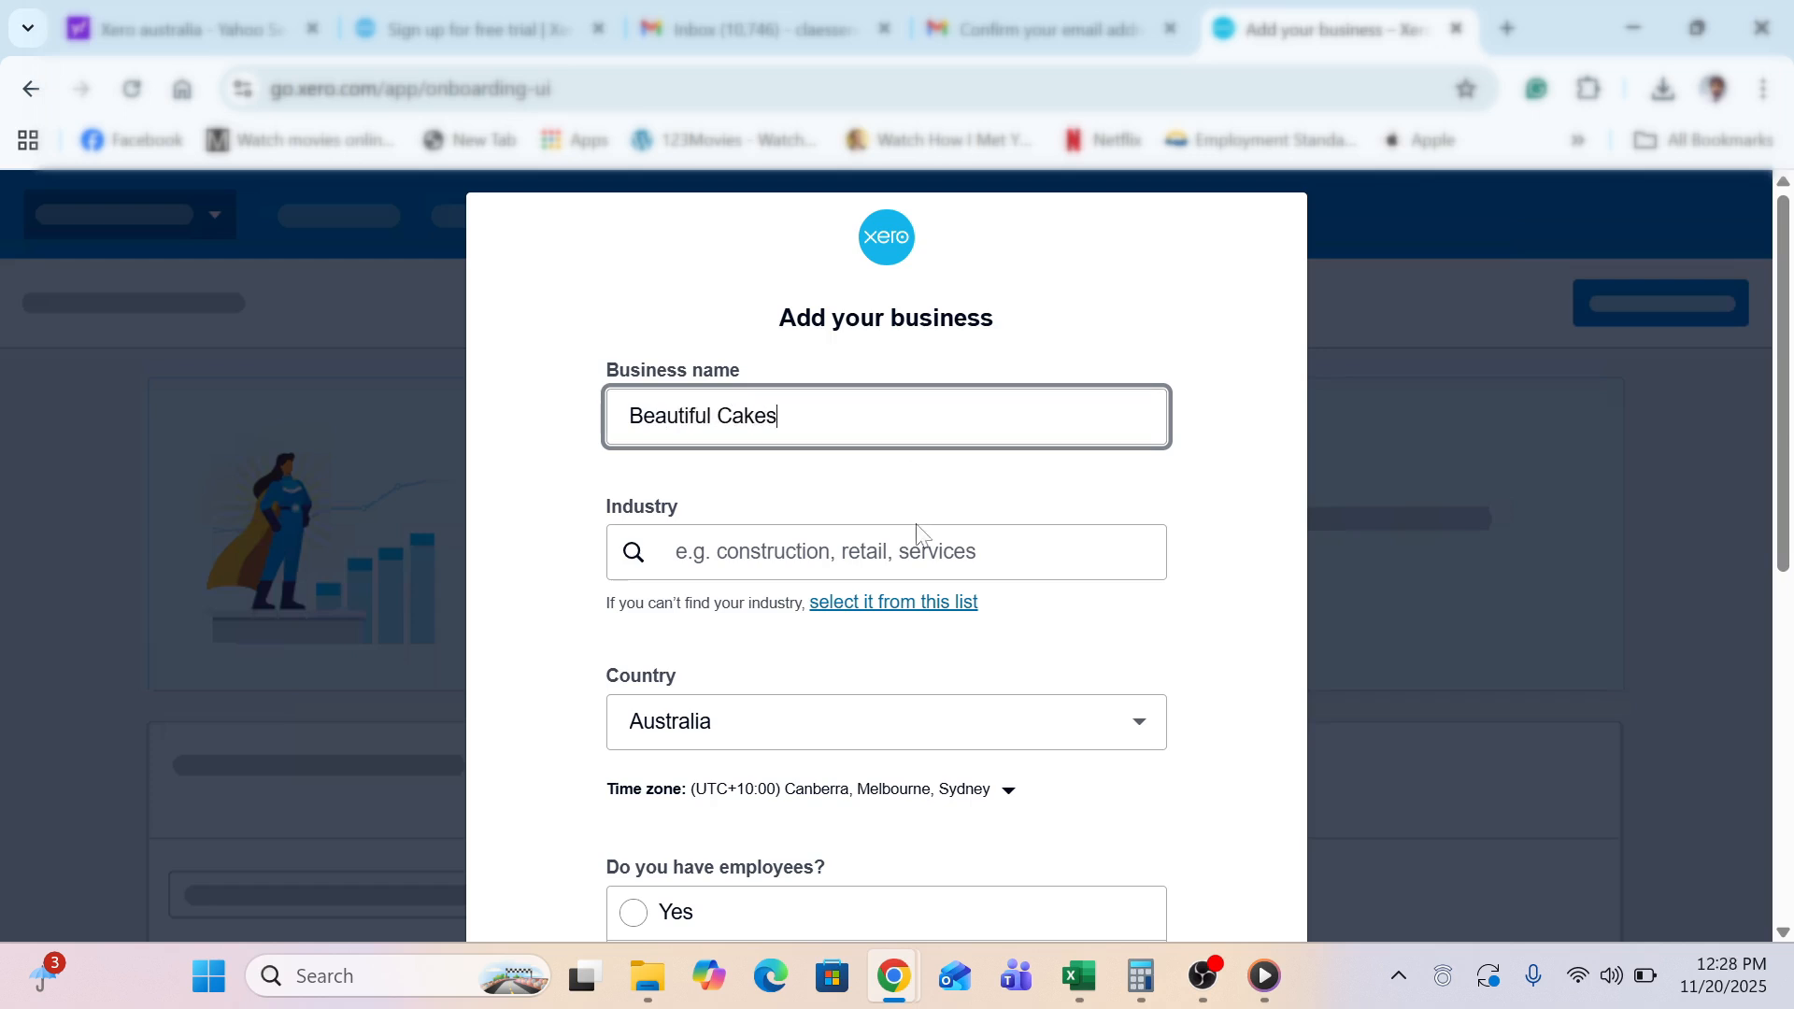
left_click(825, 552)
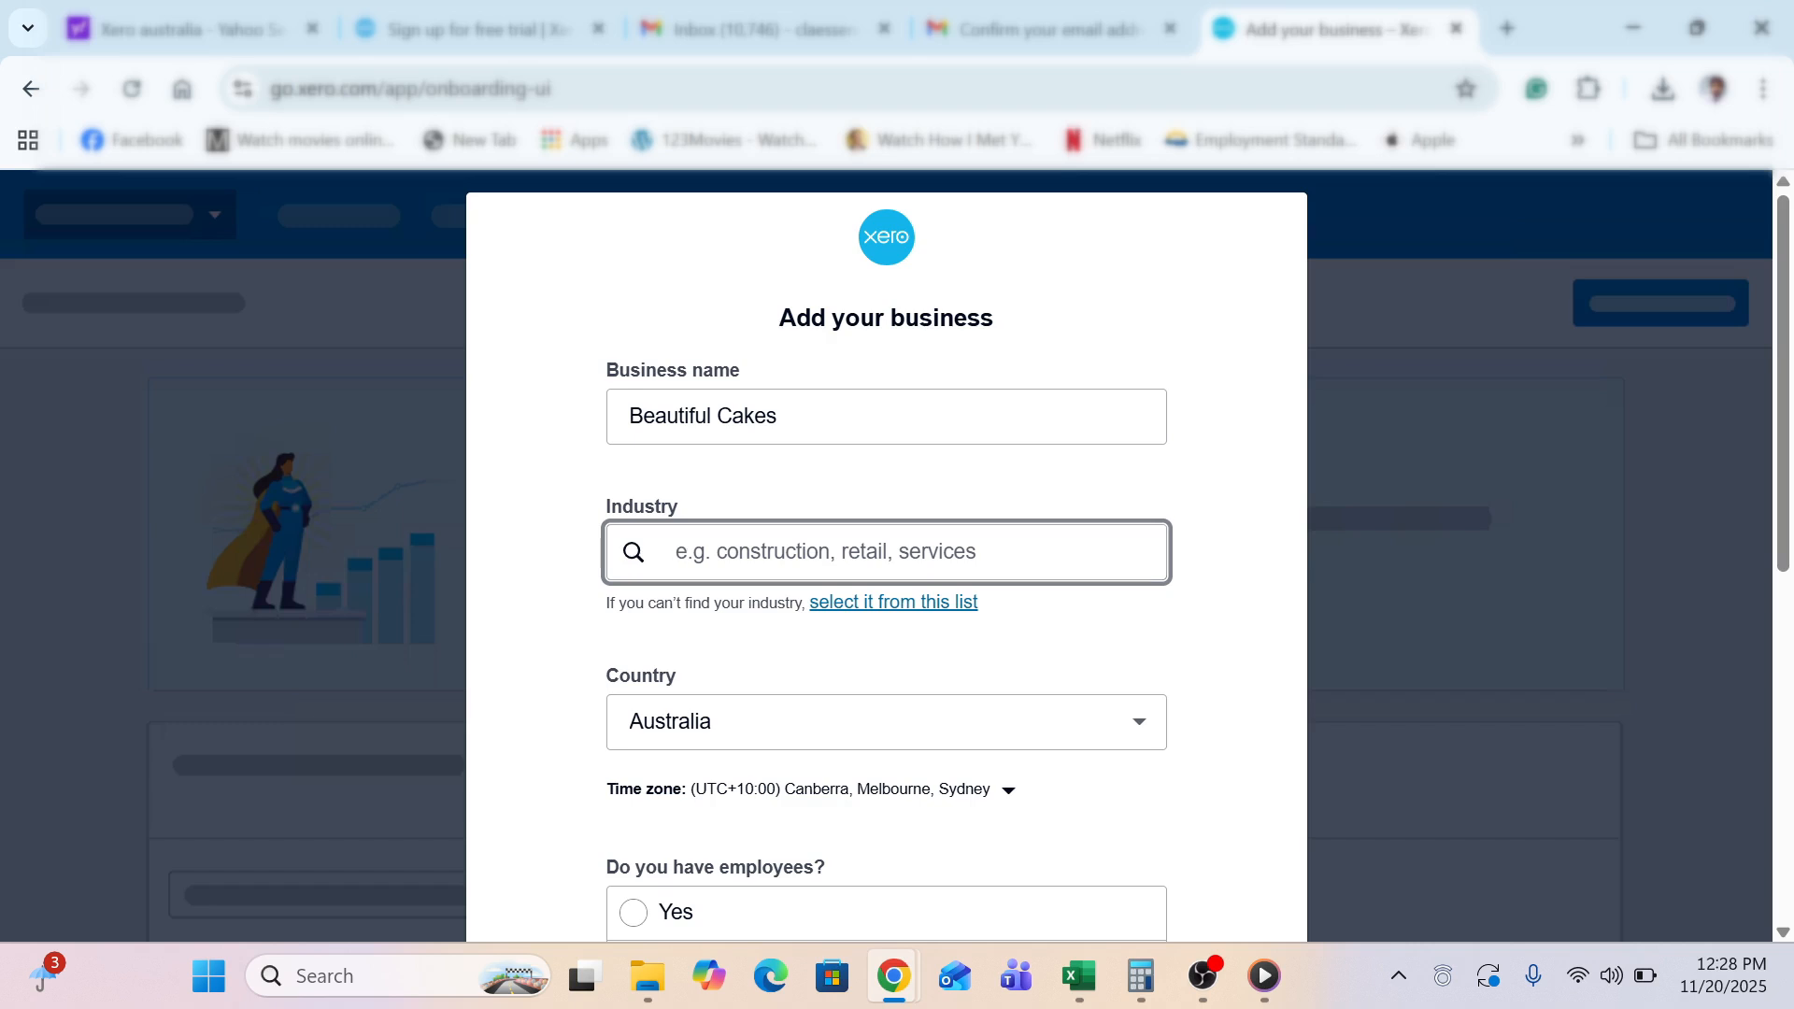
left_click(825, 607)
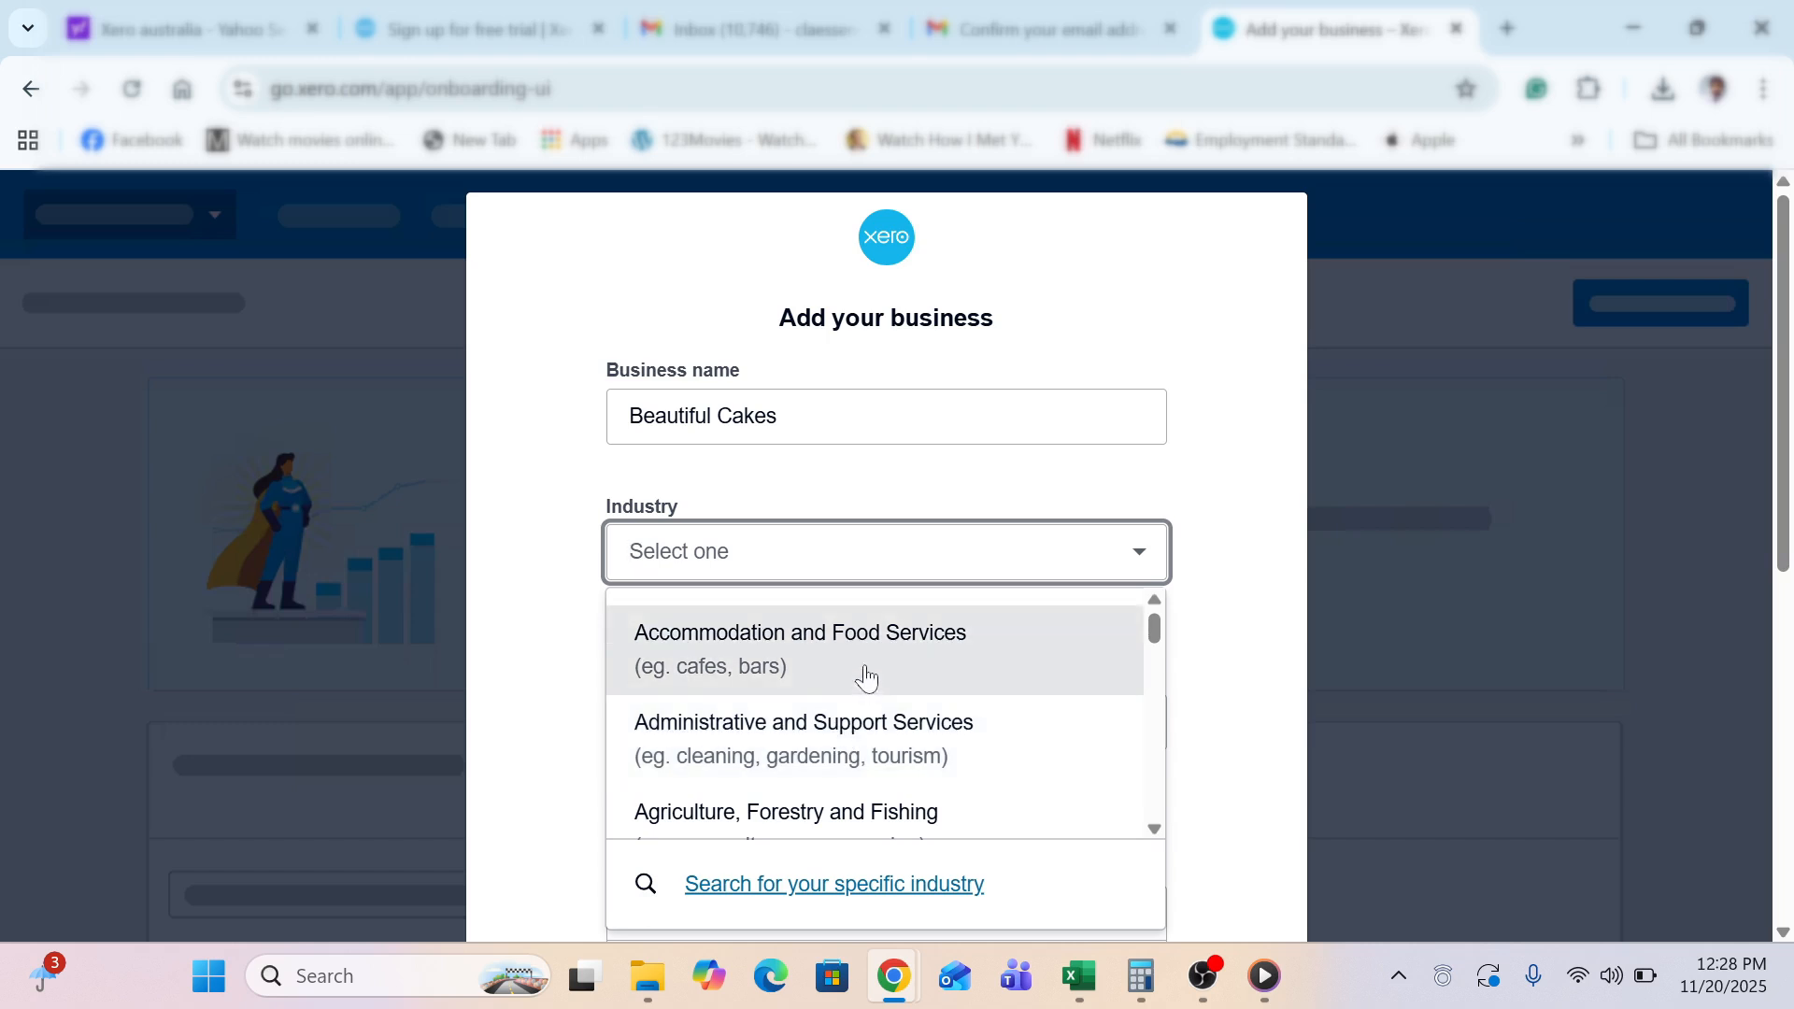
left_click(769, 676)
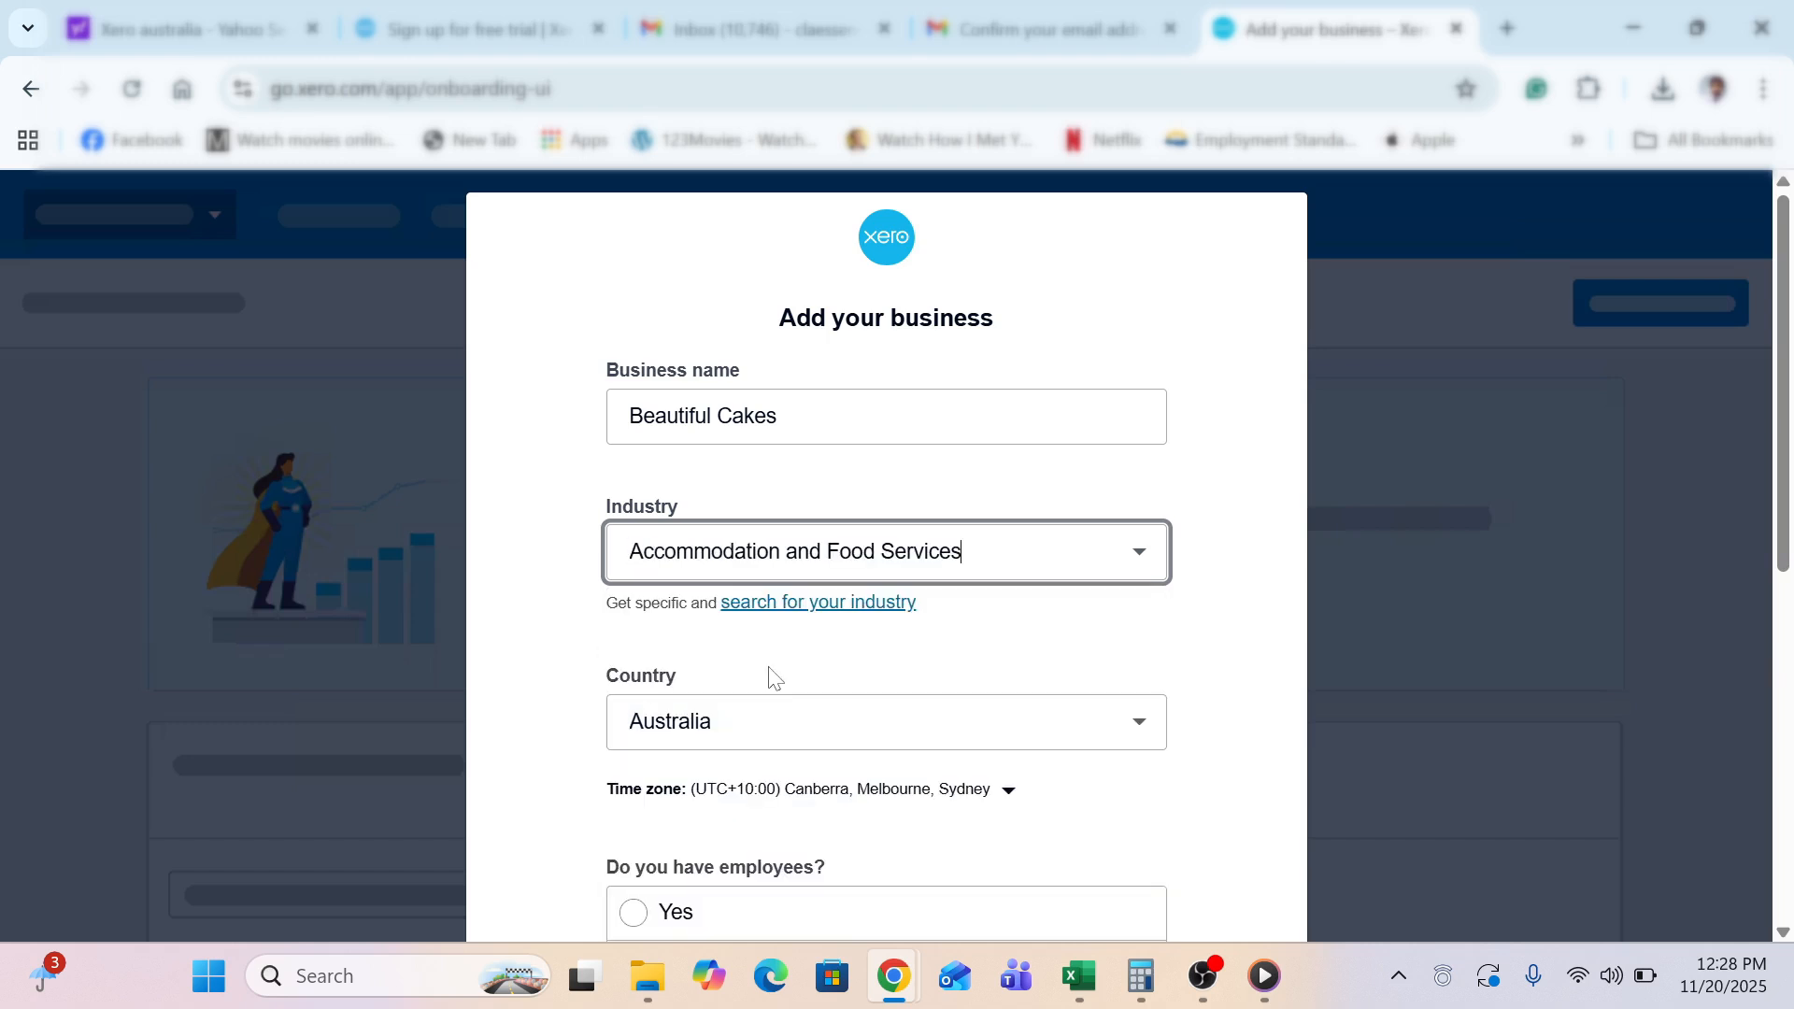
Keep Australia as the business country and answer Yes to having employees
scroll(566, 712, "down", 3)
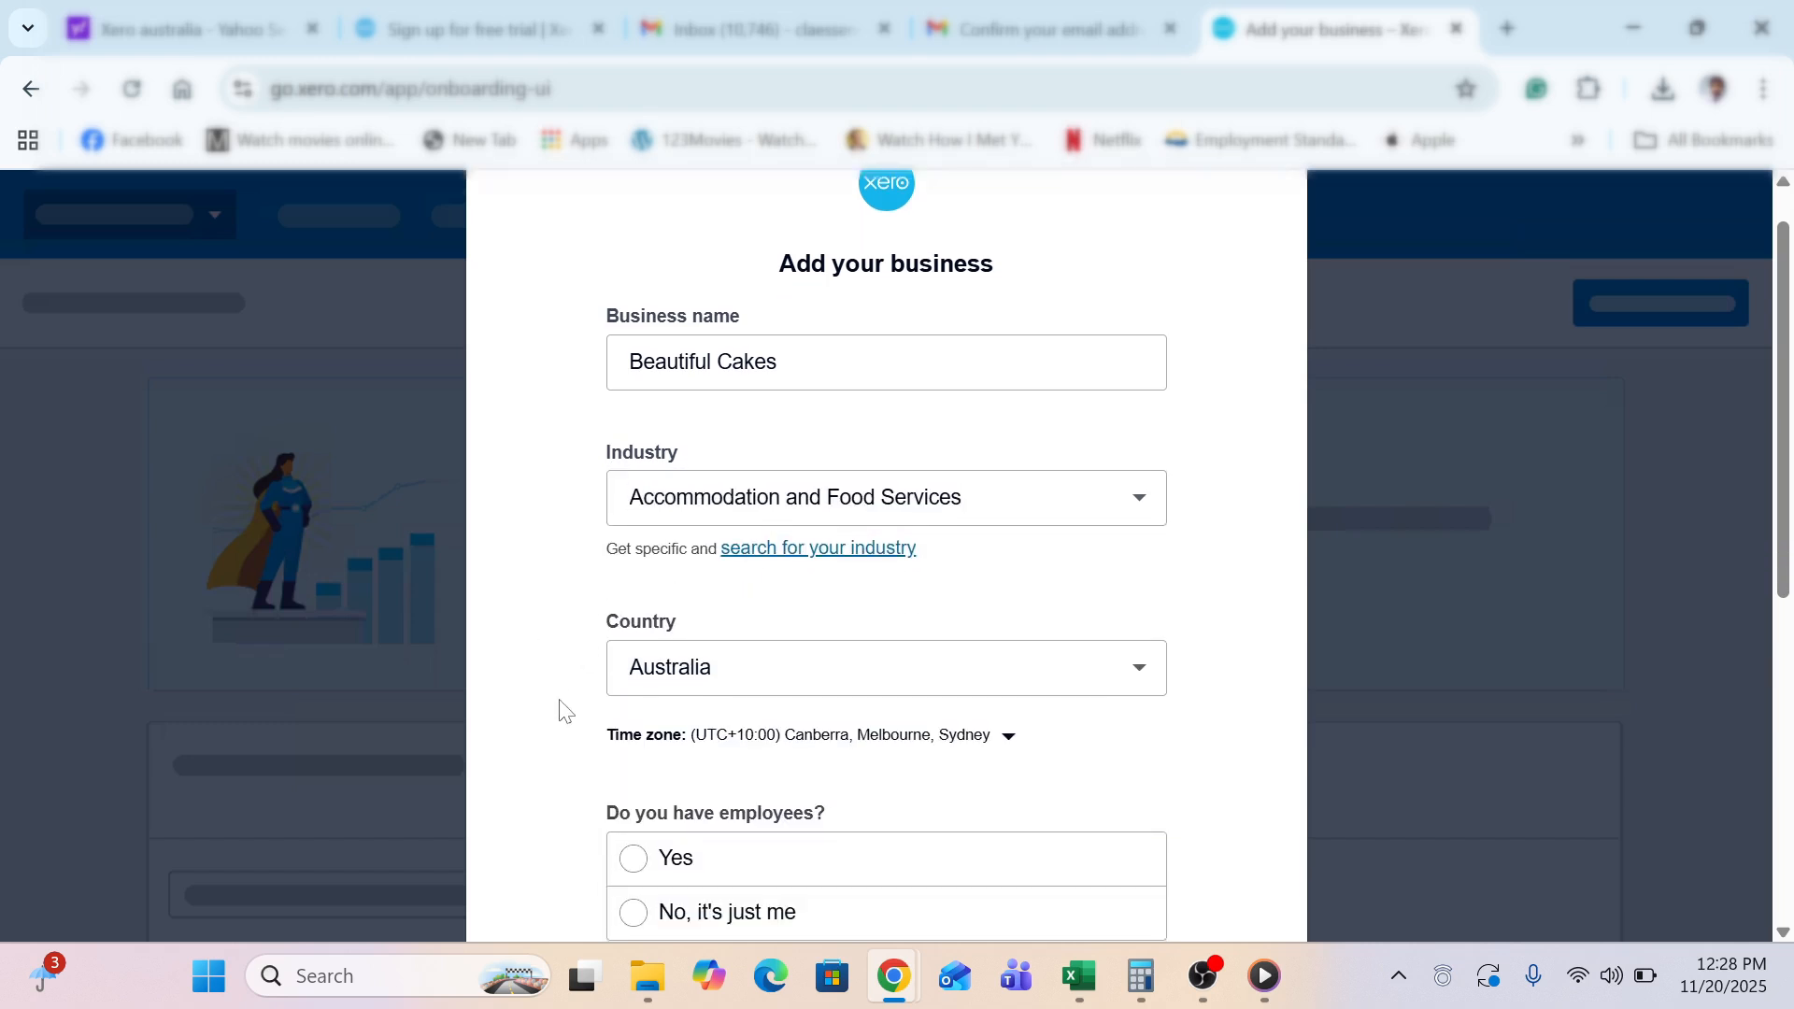
left_click(738, 441)
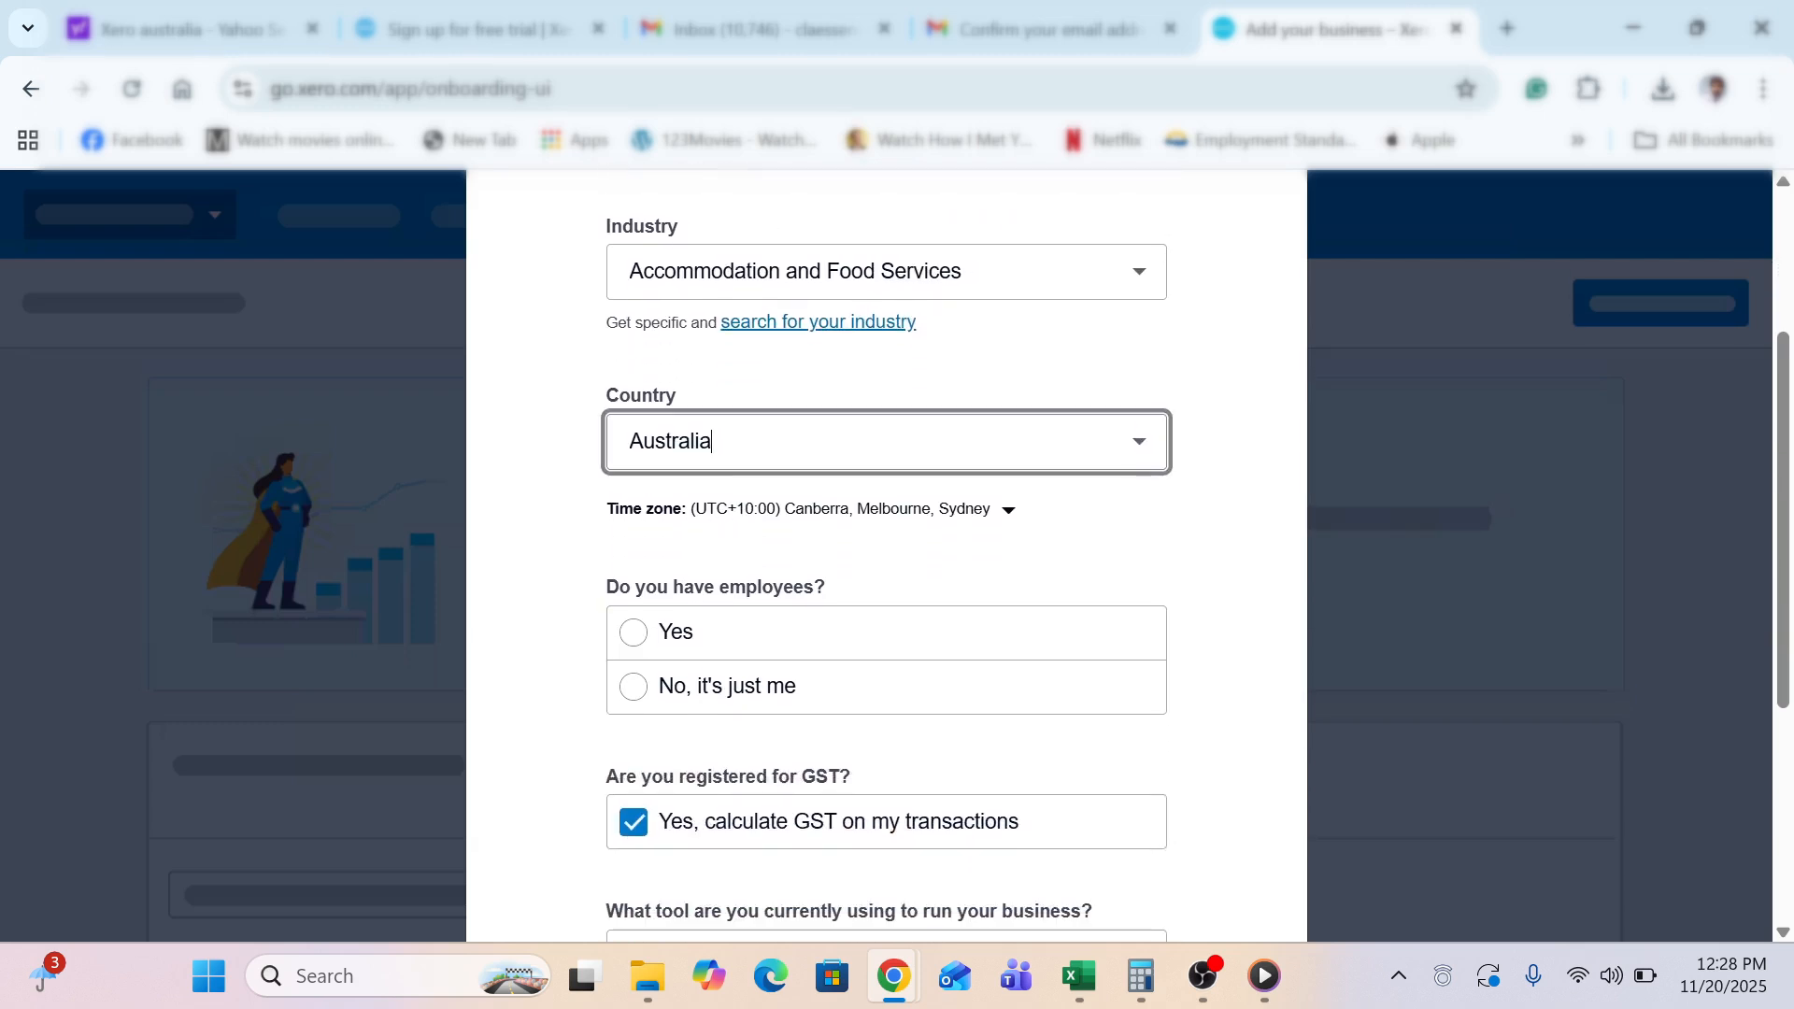
left_click(1137, 452)
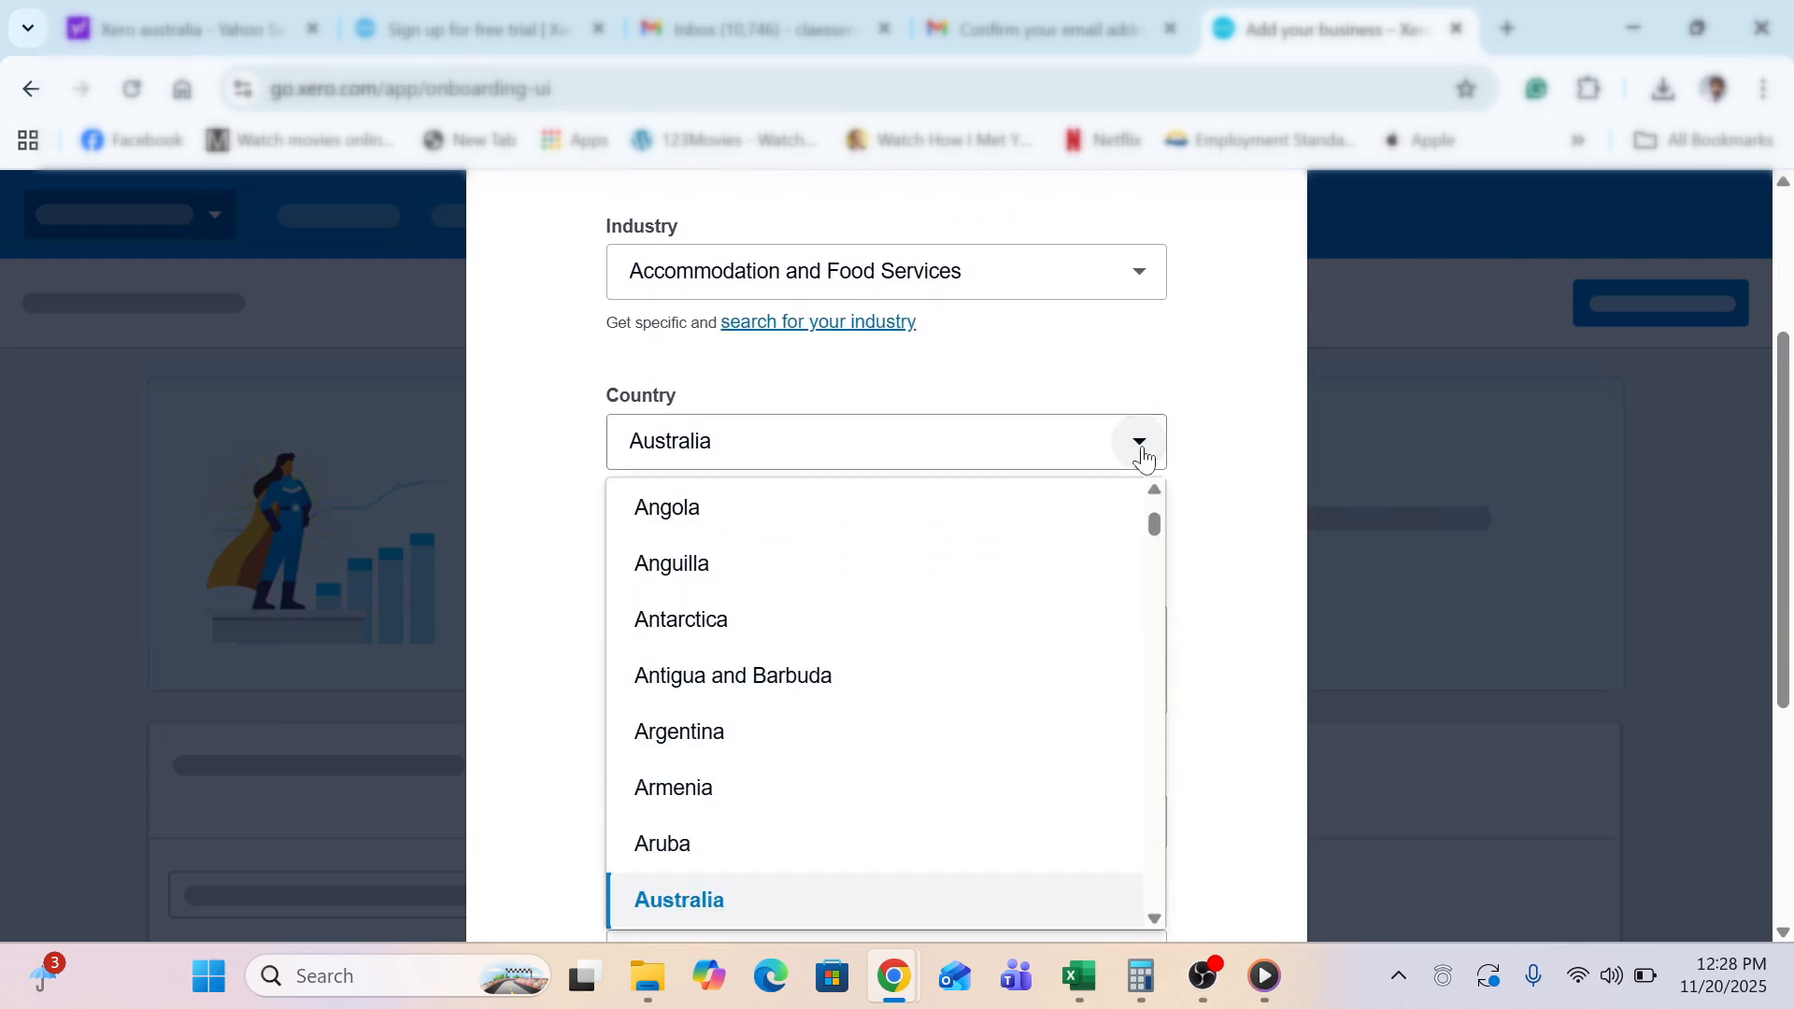
scroll(761, 489, "up", 1)
left_click(533, 486)
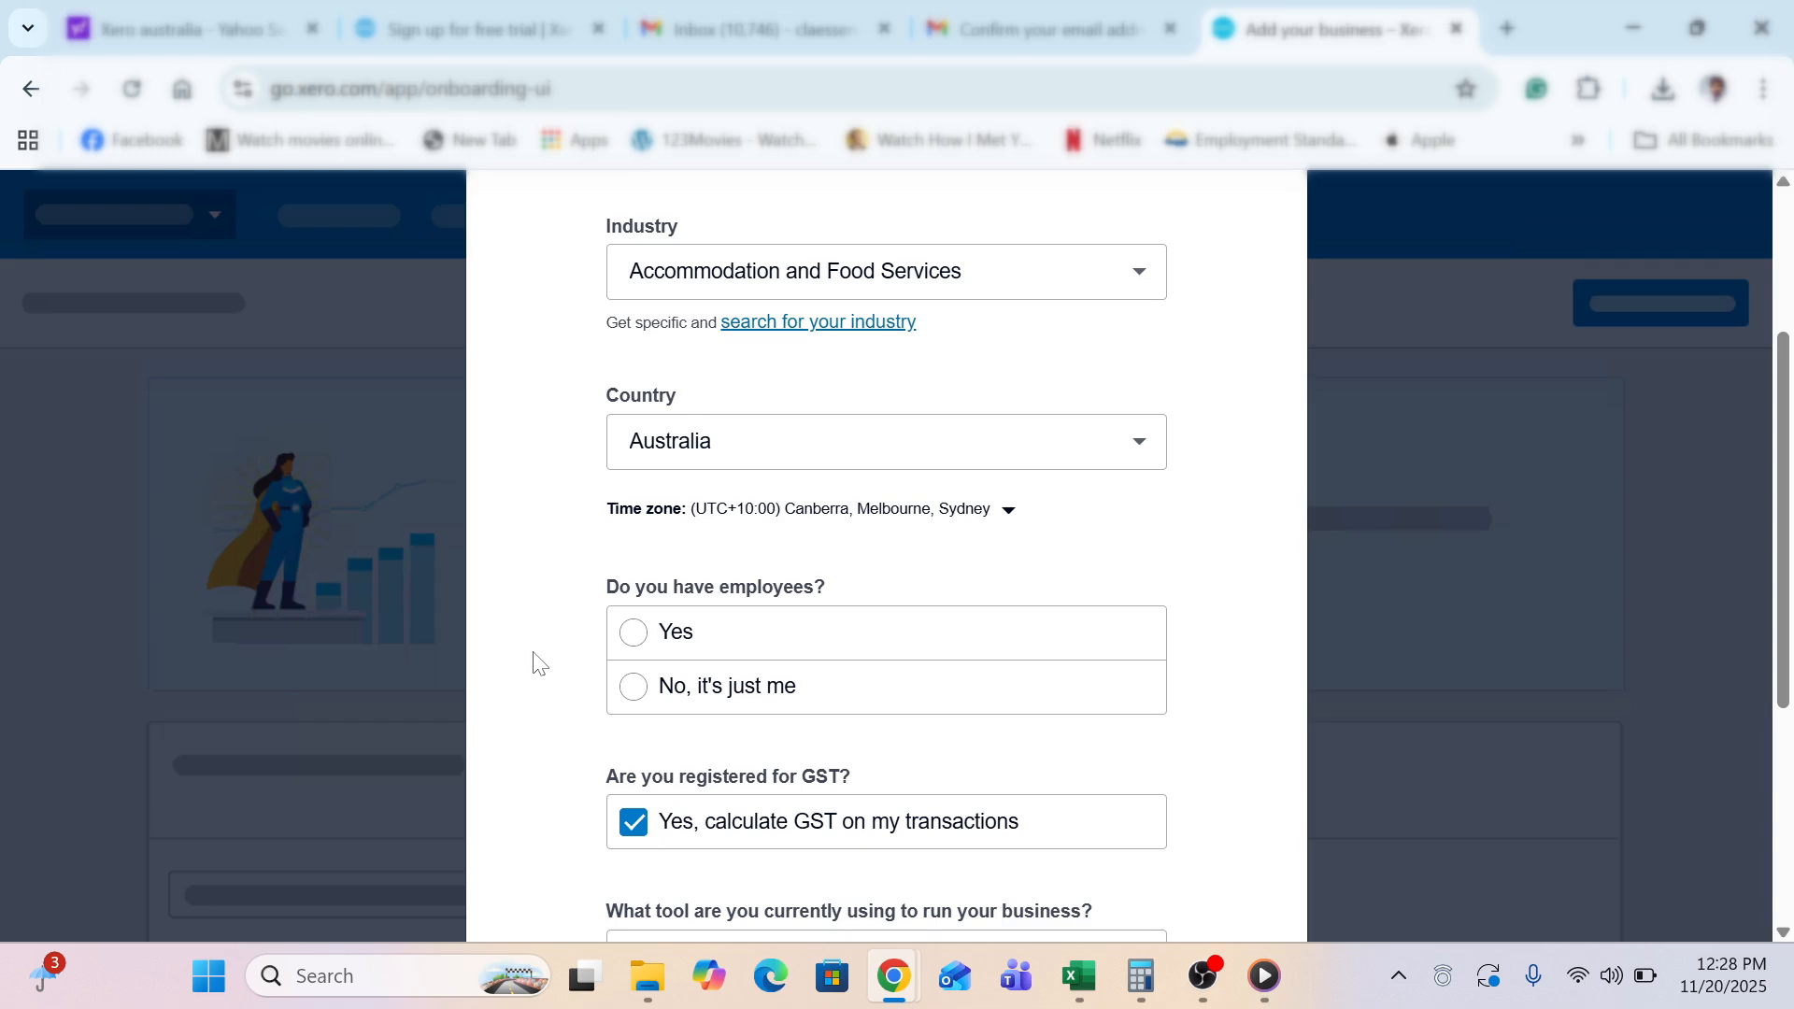
left_click(635, 644)
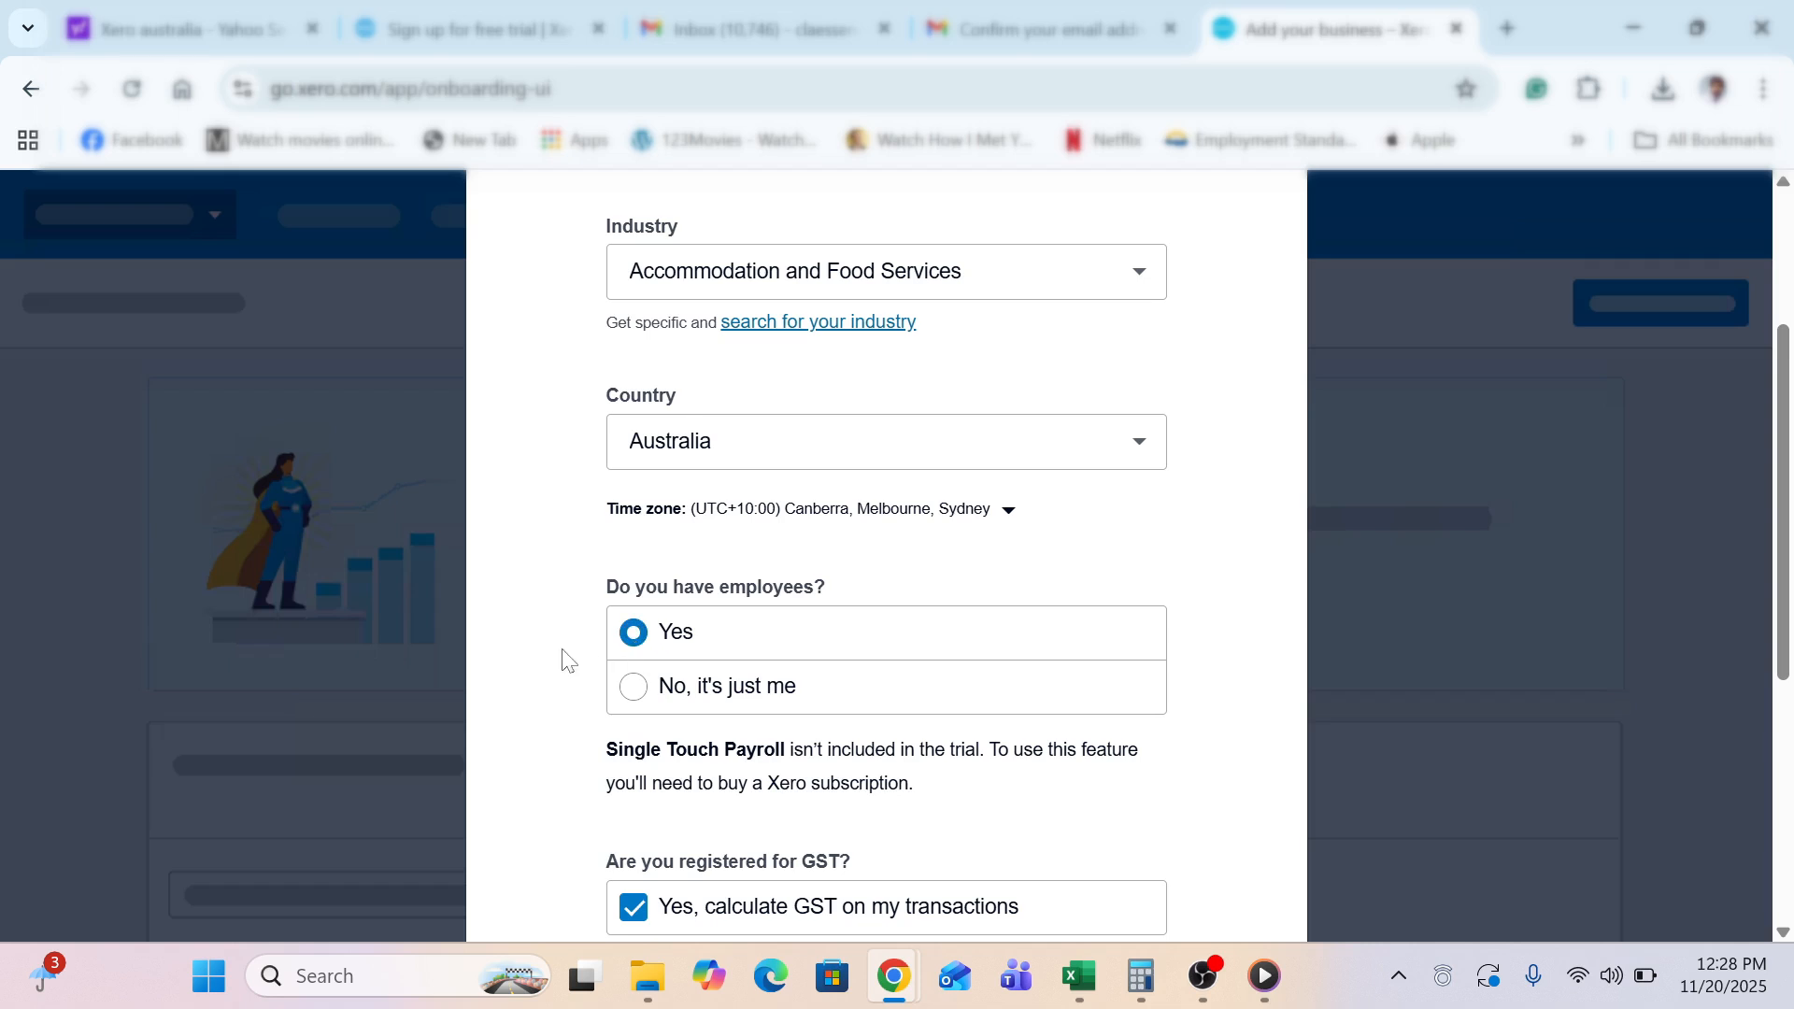
Set the current business tool to 'None, I'm just starting'
scroll(564, 660, "down", 3)
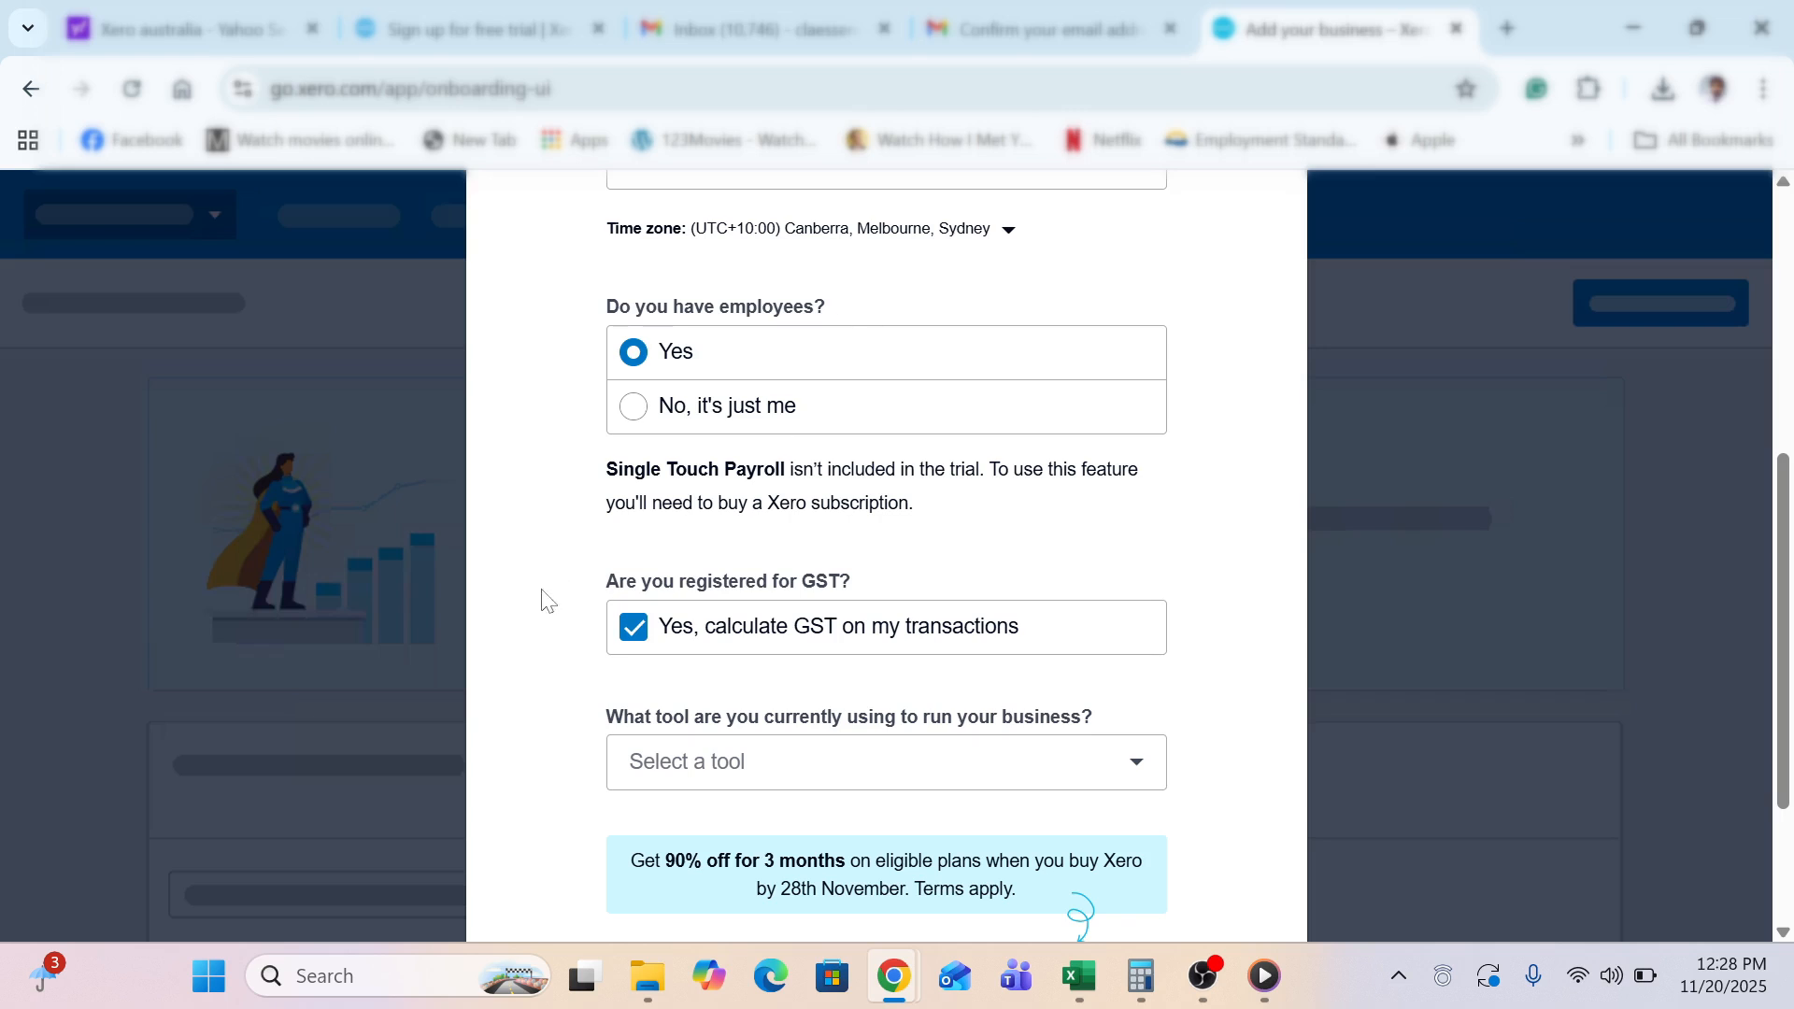
scroll(544, 599, "down", 3)
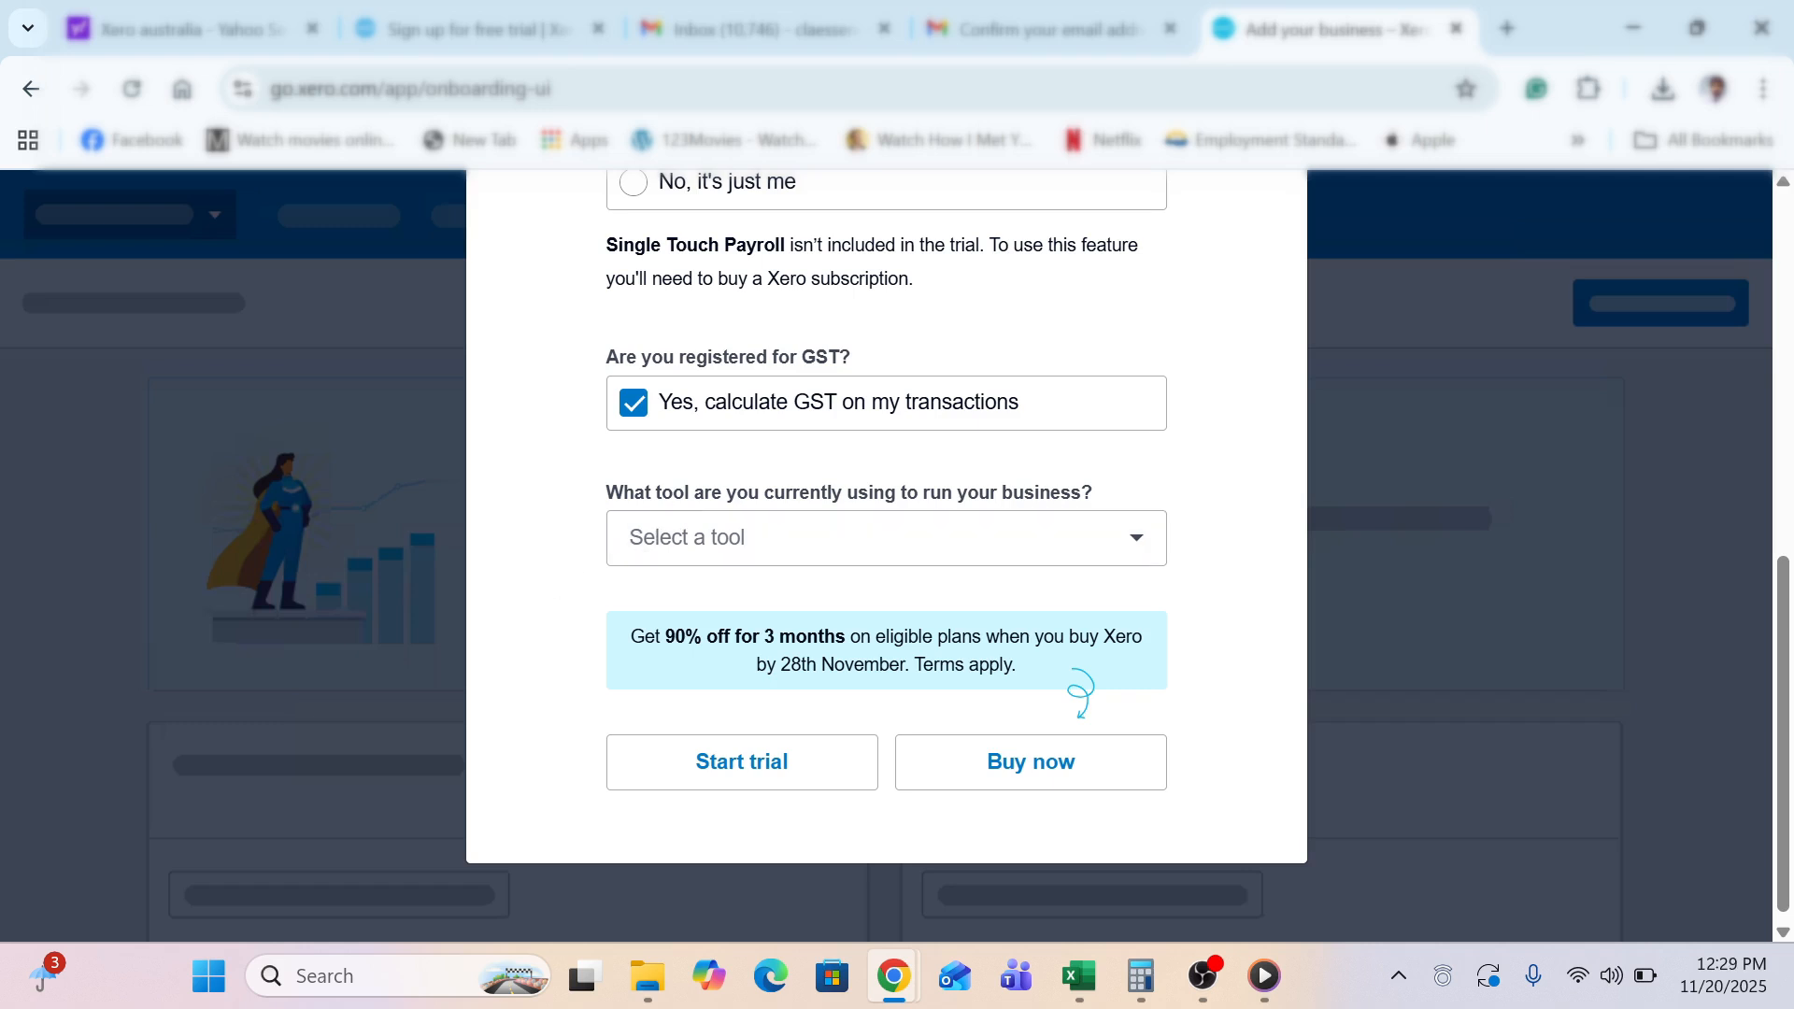
left_click(931, 528)
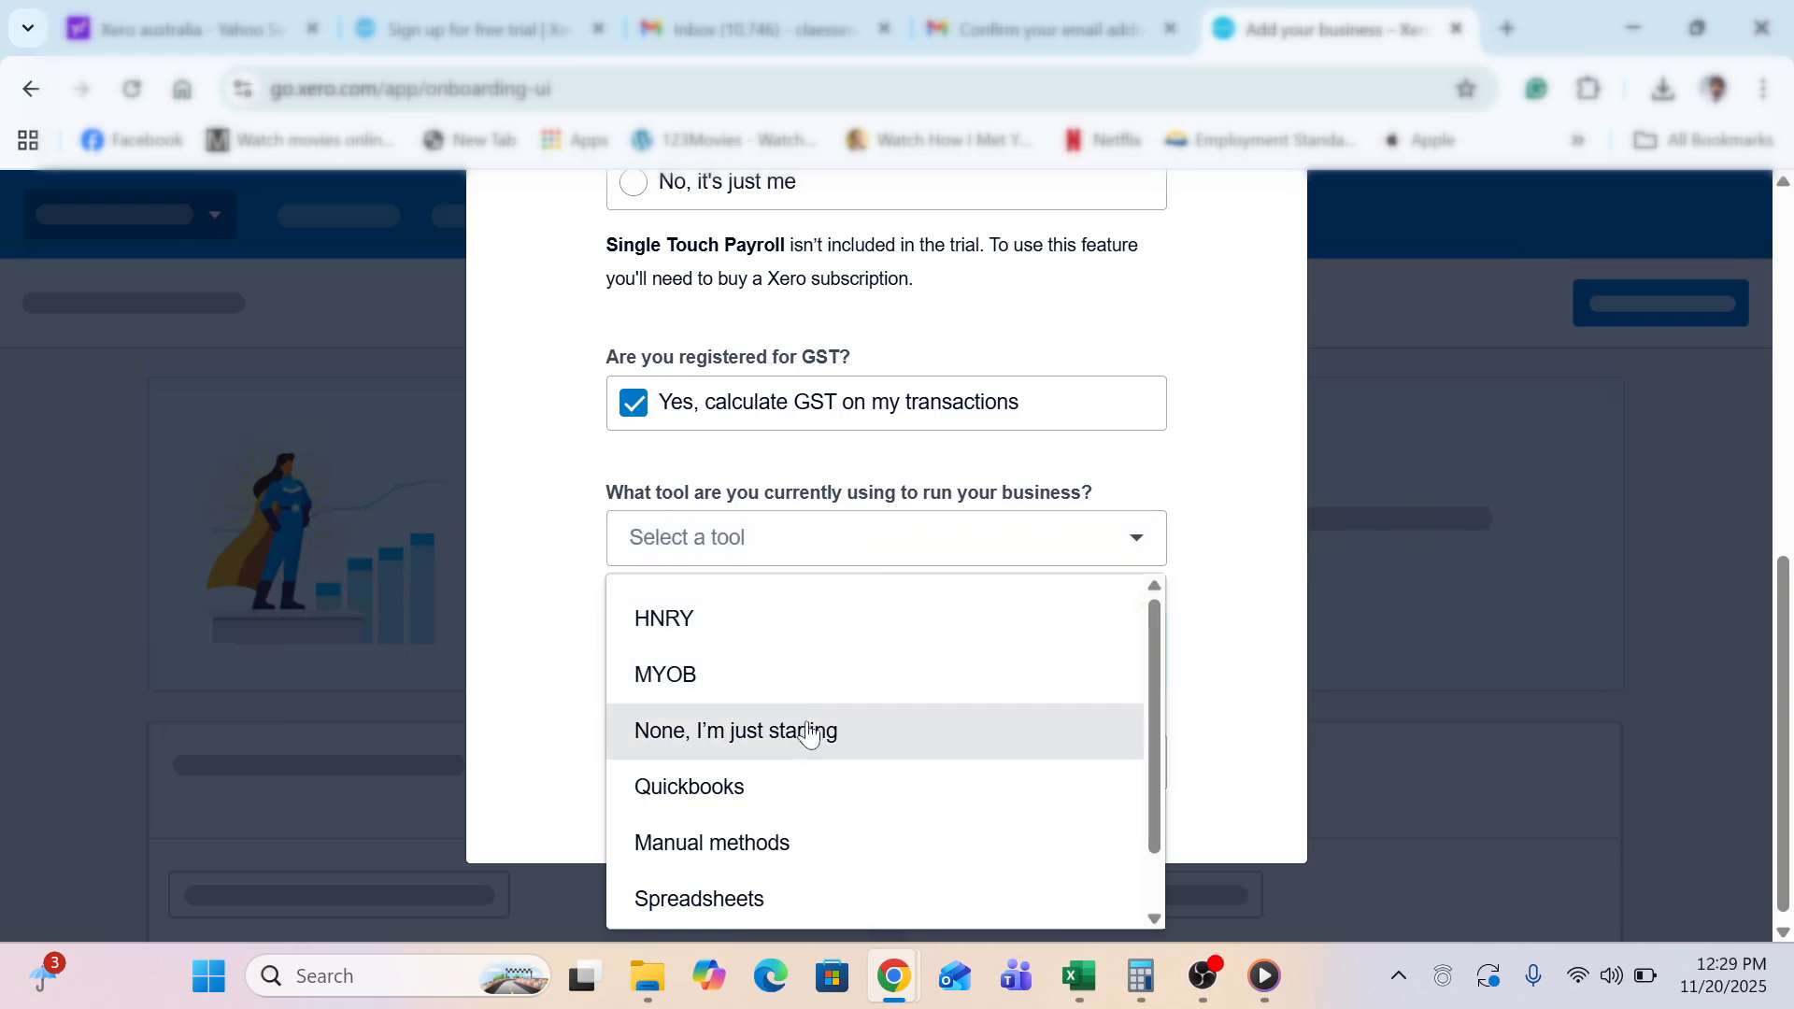
key("Down")
key("Down")
key("Down")
key("Down")
key("Down")
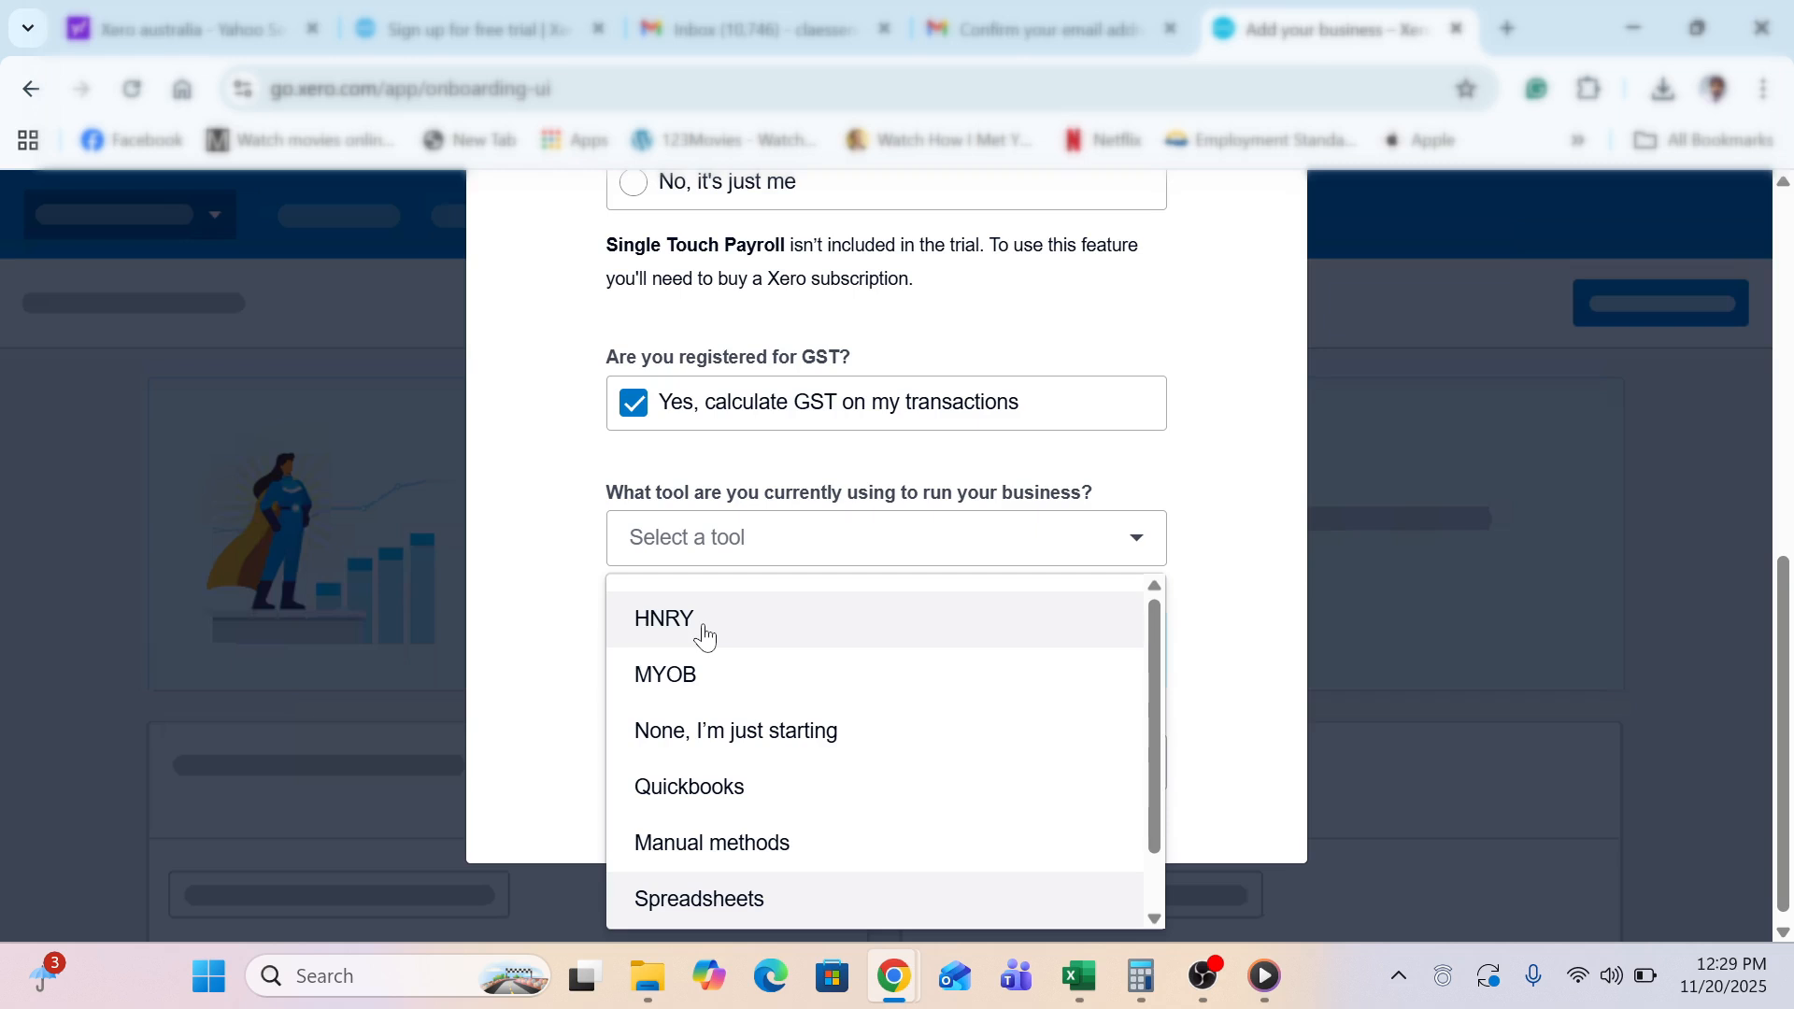
left_click(707, 740)
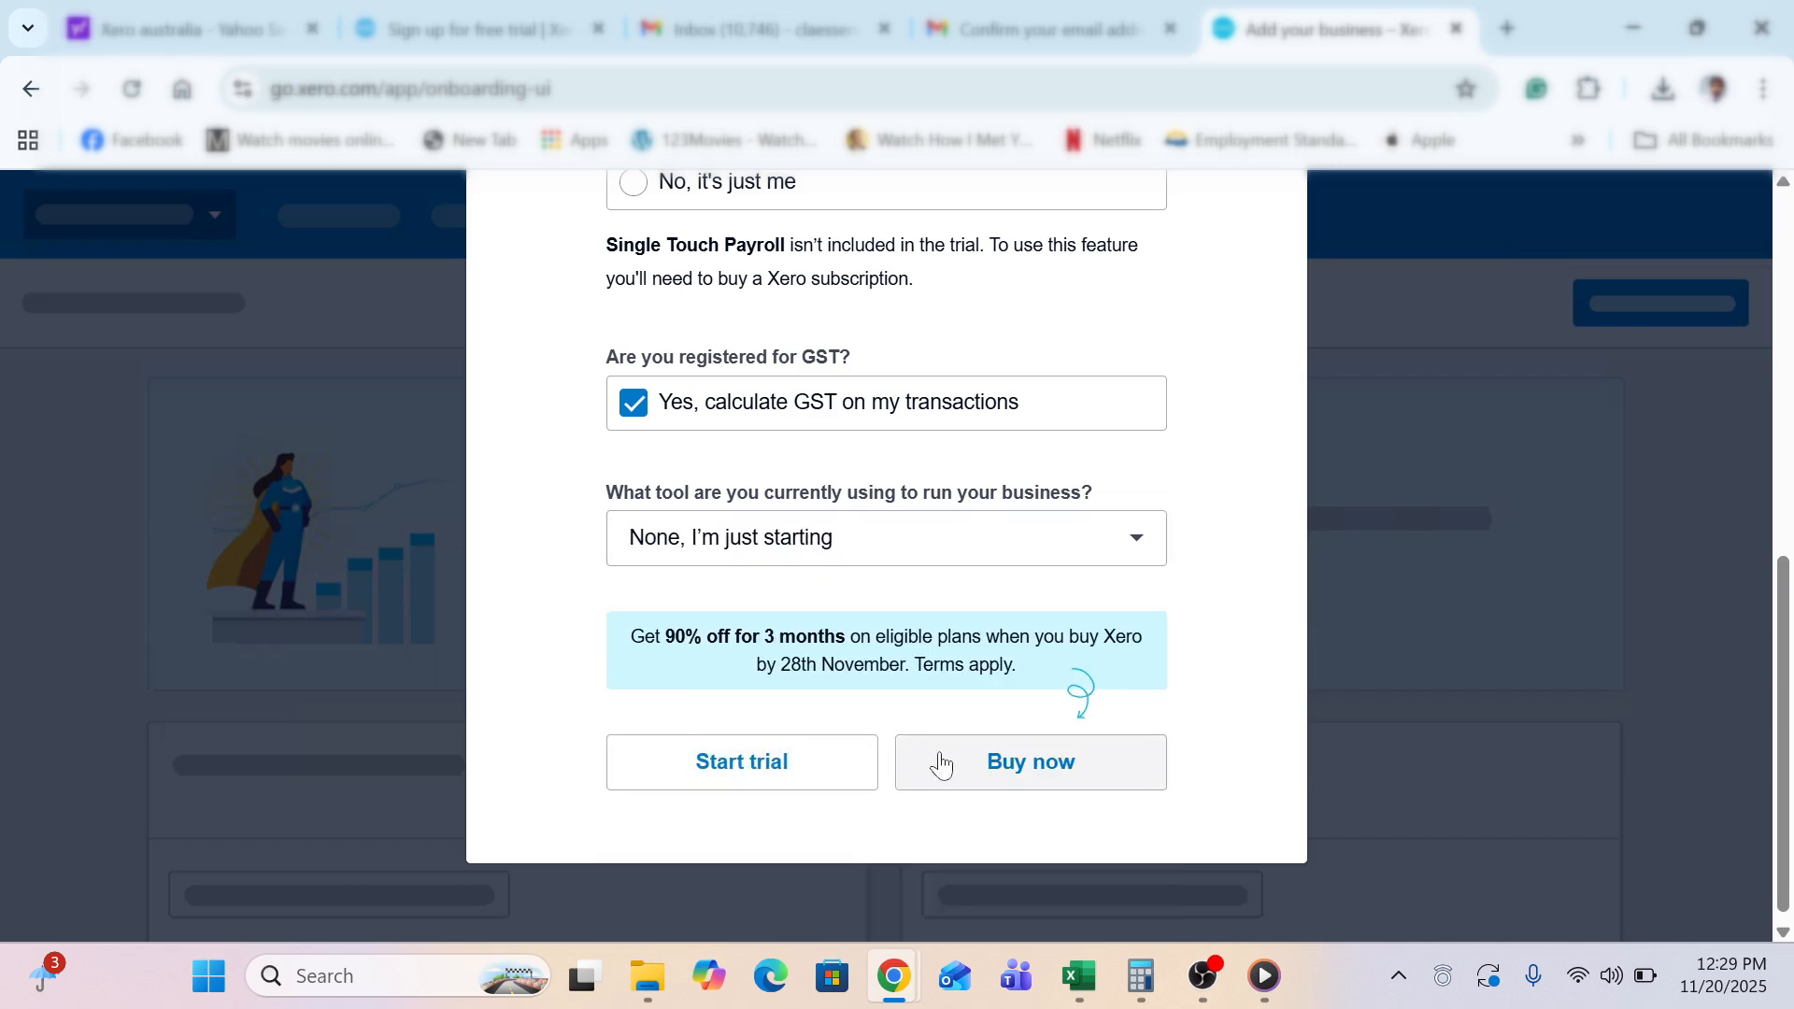
Start the free trial and say most accounting tasks are self-managed
left_click(792, 766)
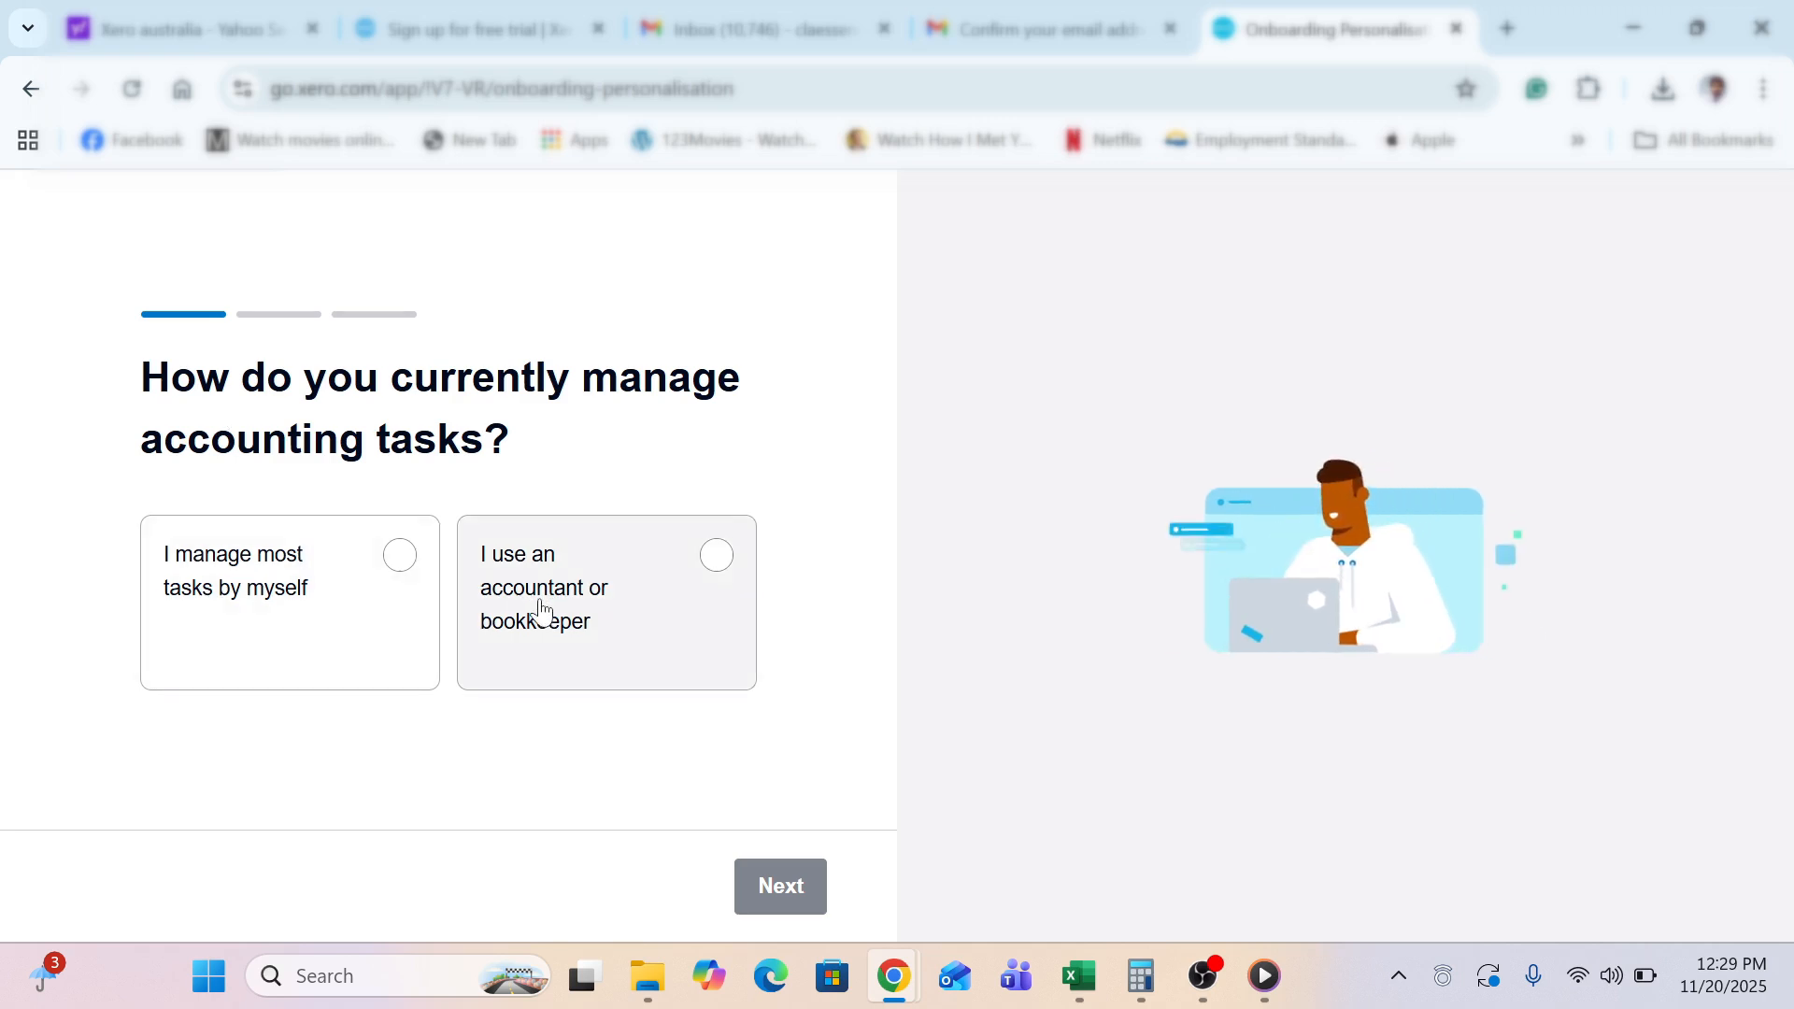
left_click(396, 561)
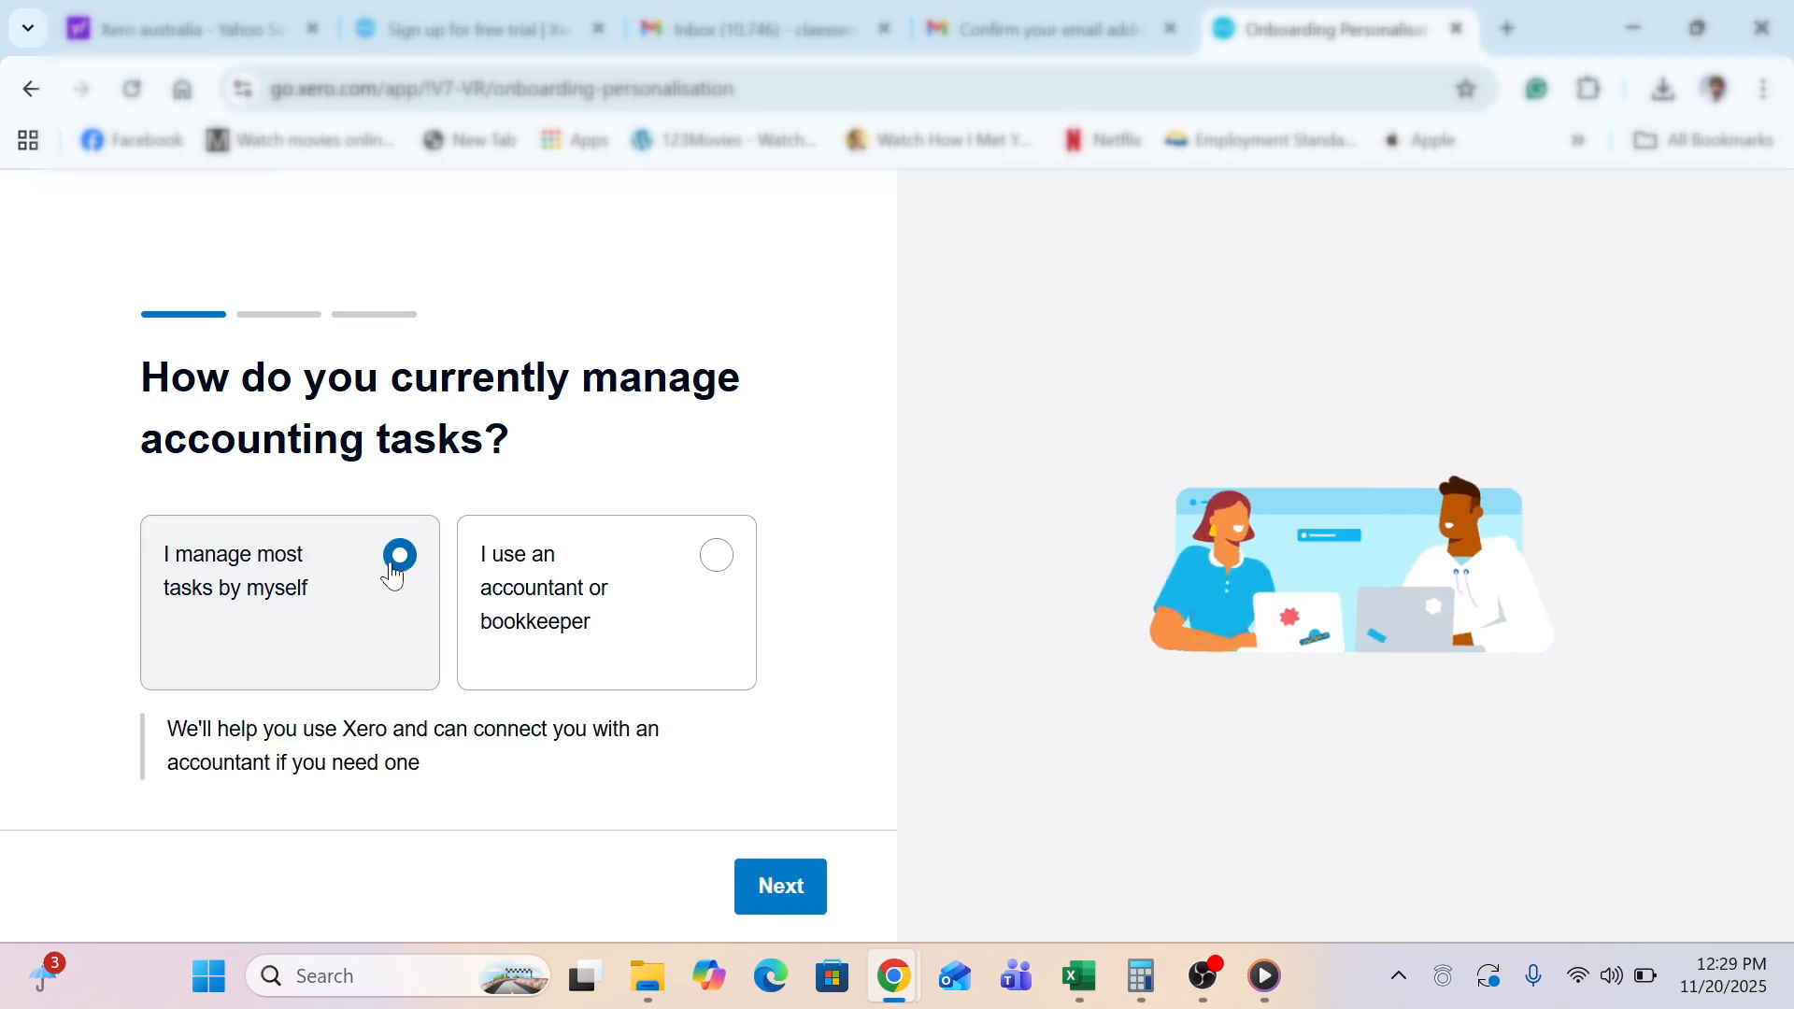
left_click(801, 892)
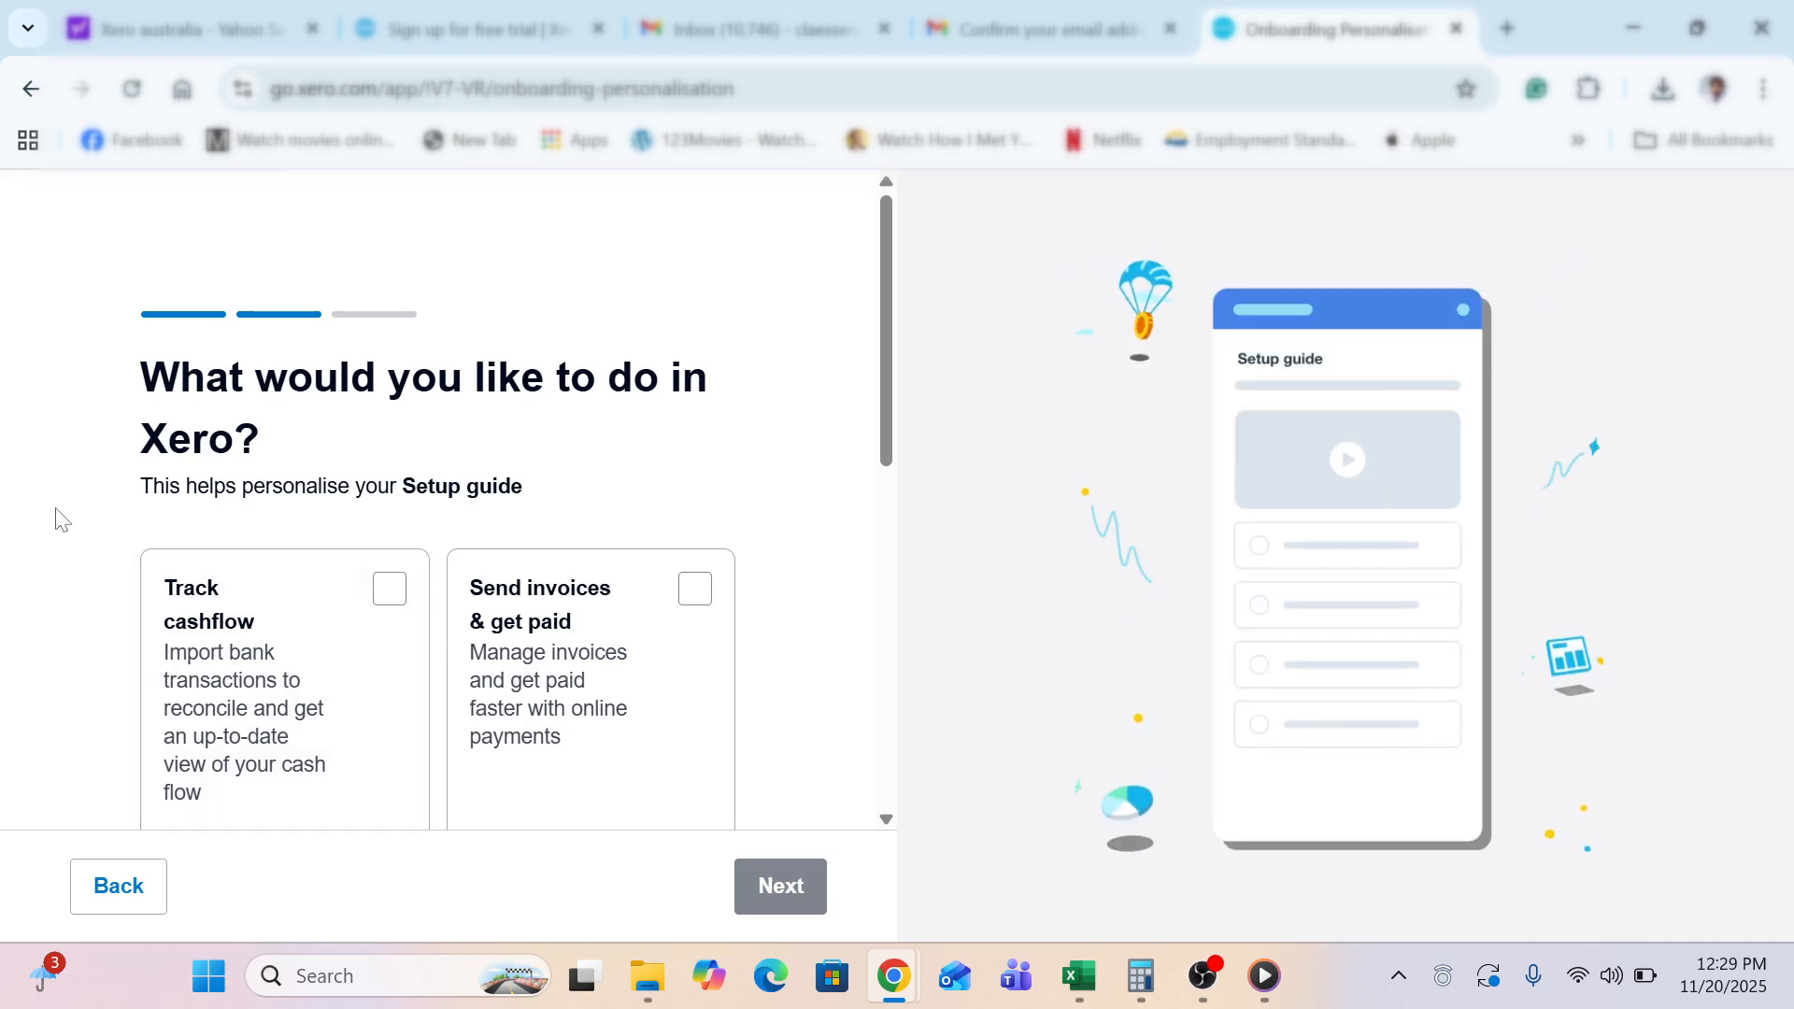
Choose Track cashflow as the goal for using Xero
scroll(59, 519, "down", 2)
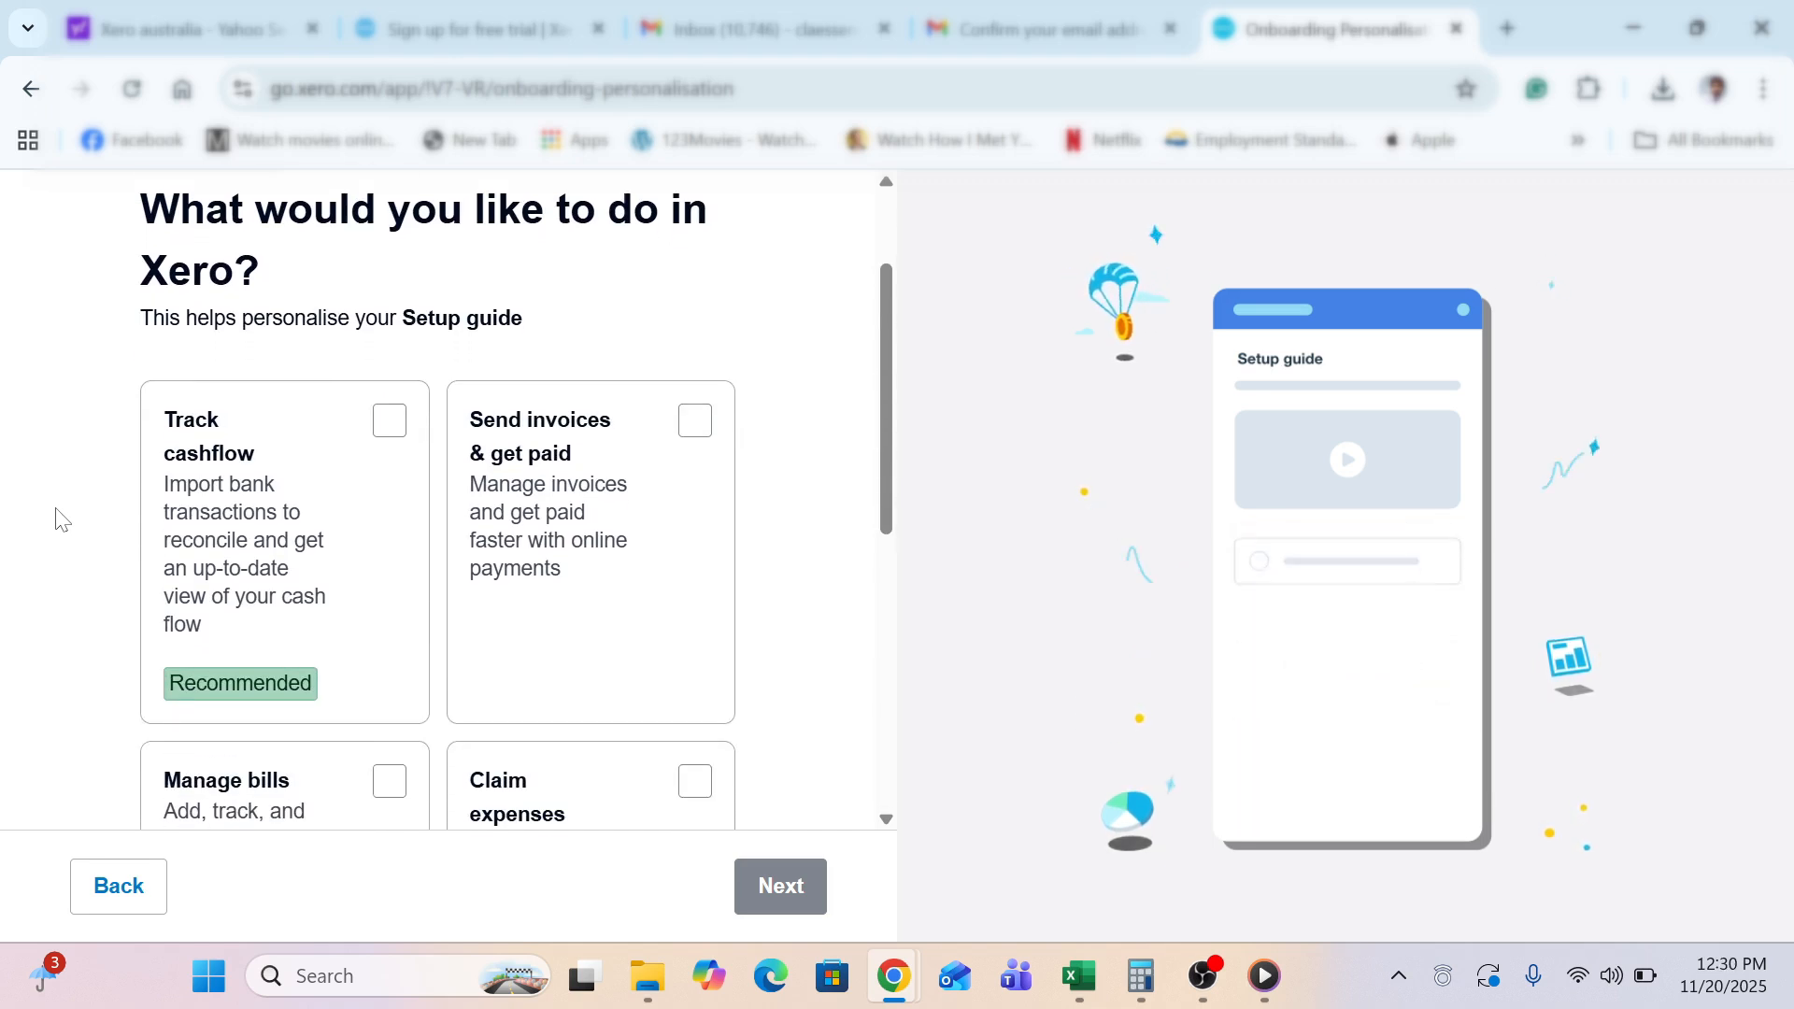
scroll(58, 518, "down", 5)
scroll(59, 518, "down", 2)
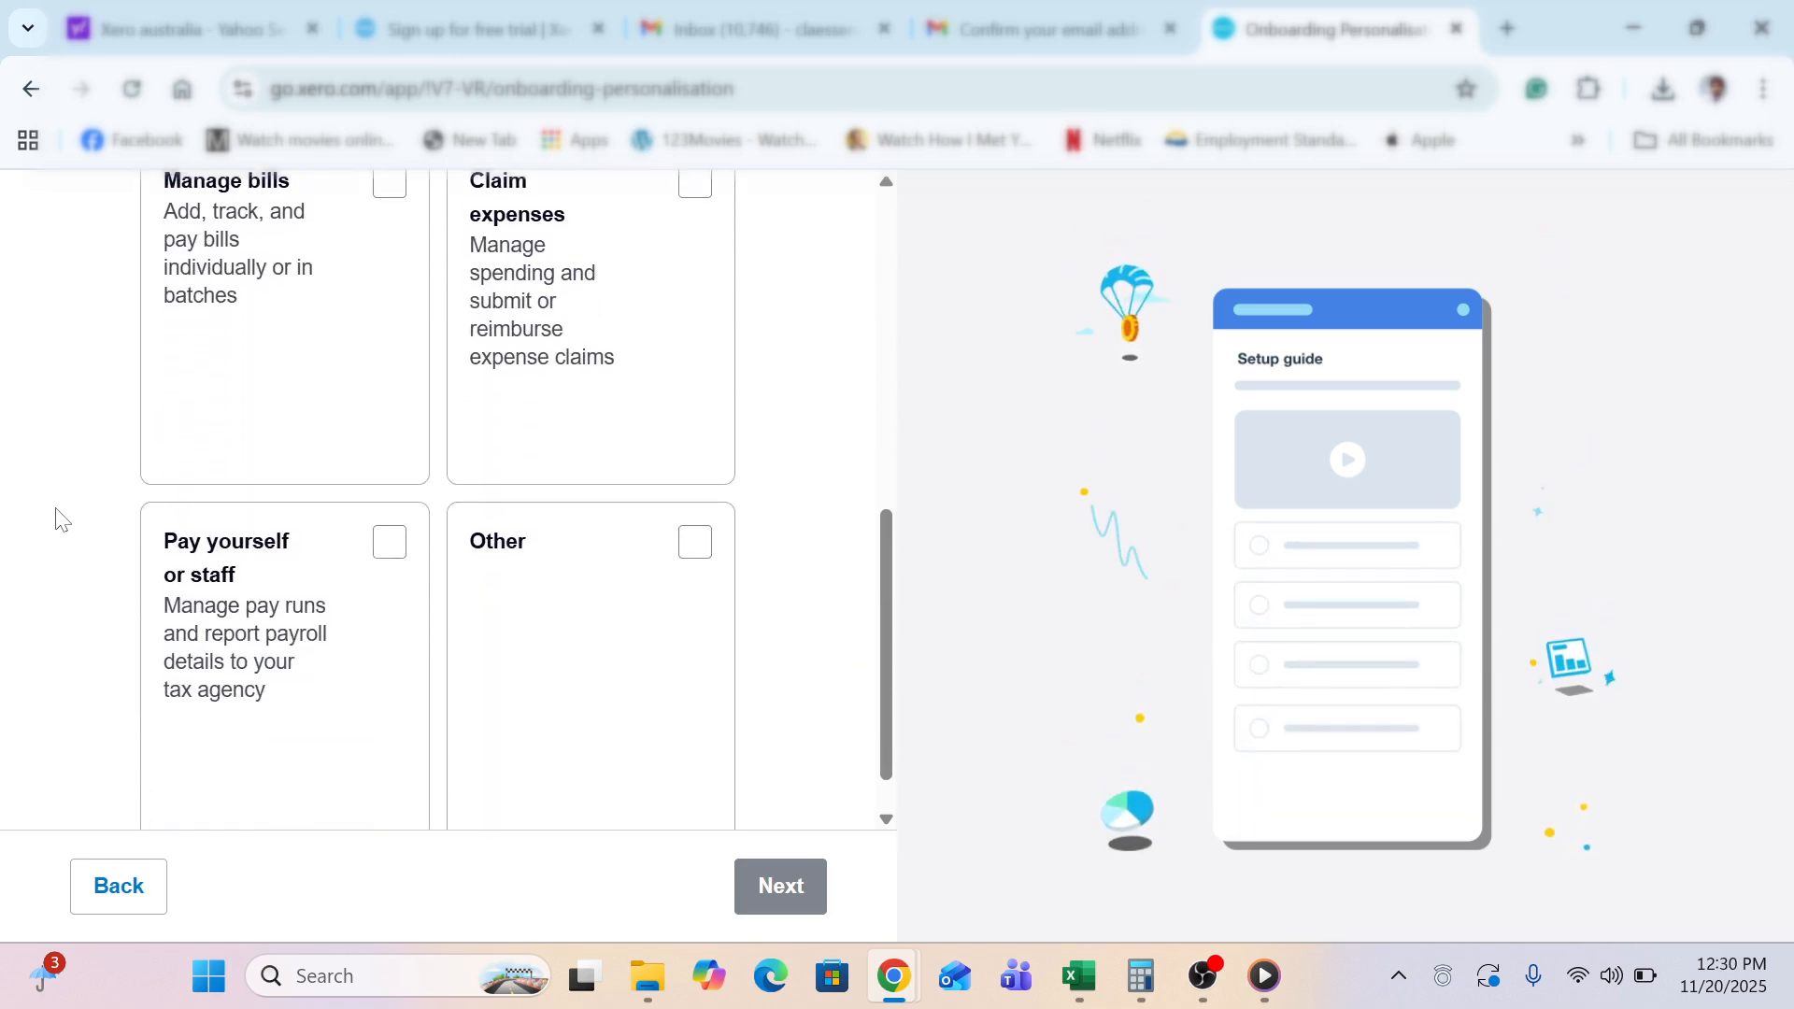
scroll(59, 518, "up", 1)
scroll(59, 518, "up", 4)
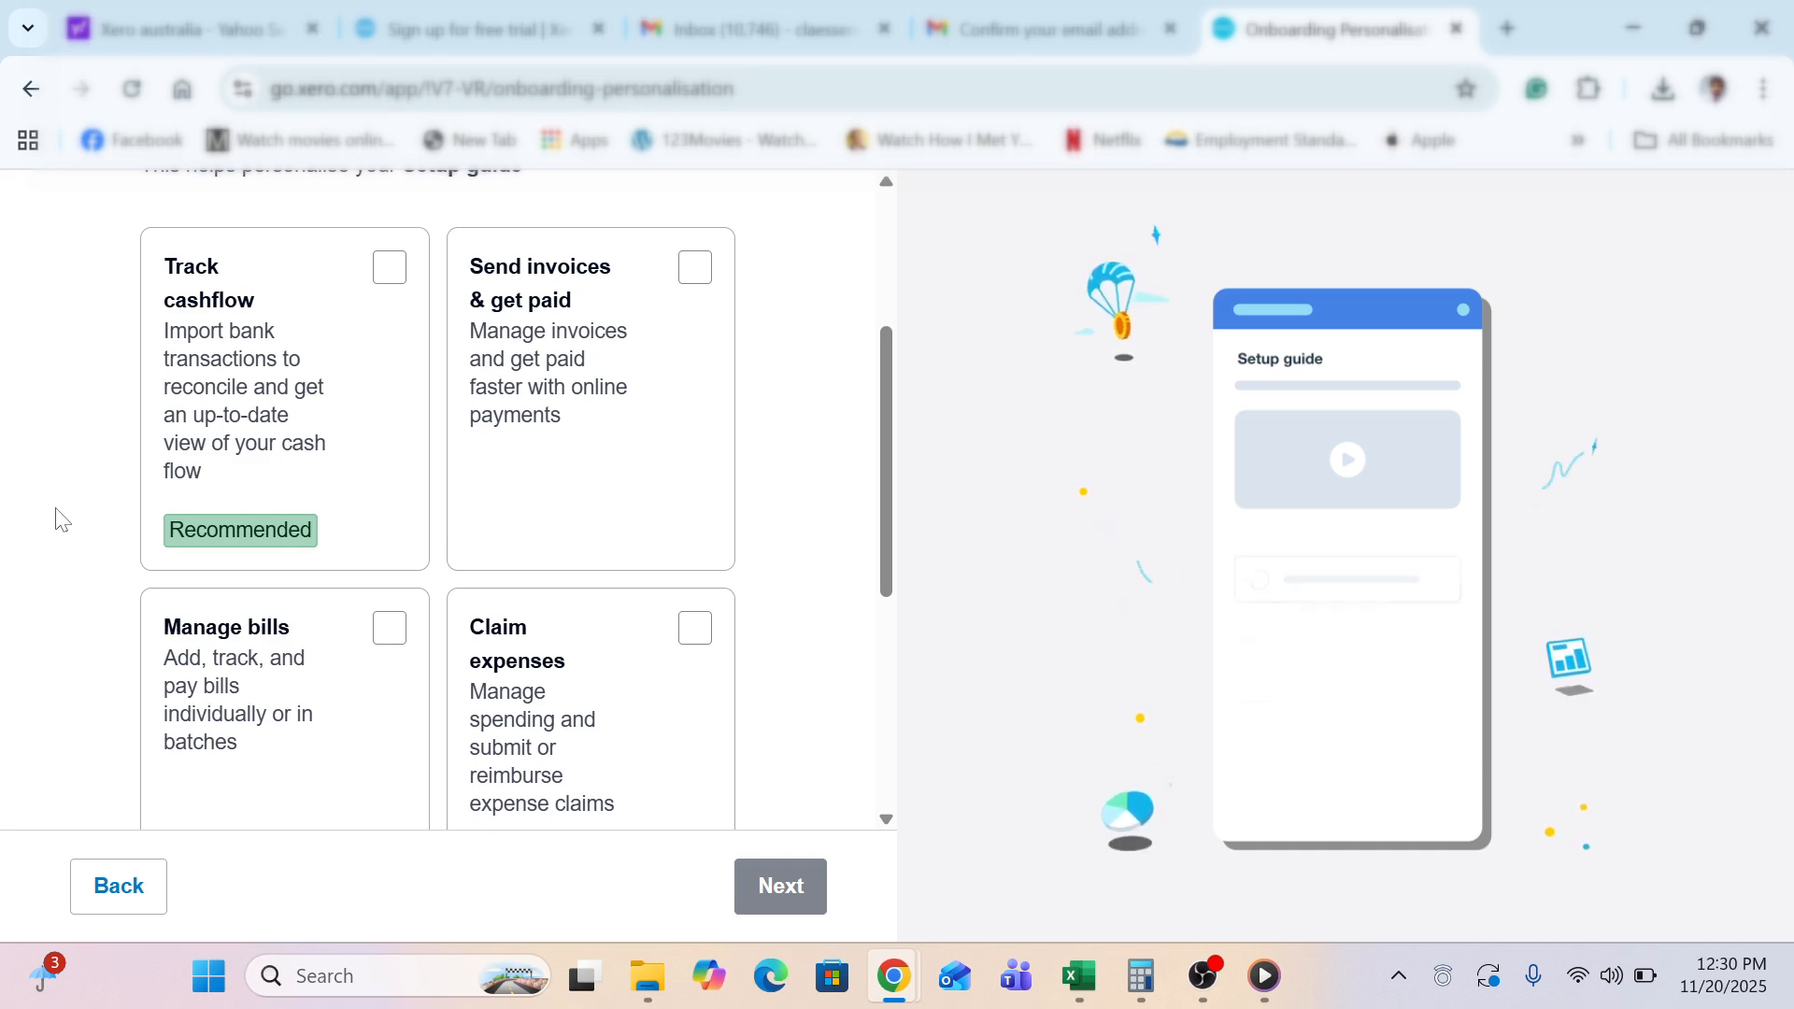
scroll(61, 520, "down", 2)
scroll(61, 519, "down", 1)
scroll(60, 520, "up", 6)
scroll(61, 519, "up", 1)
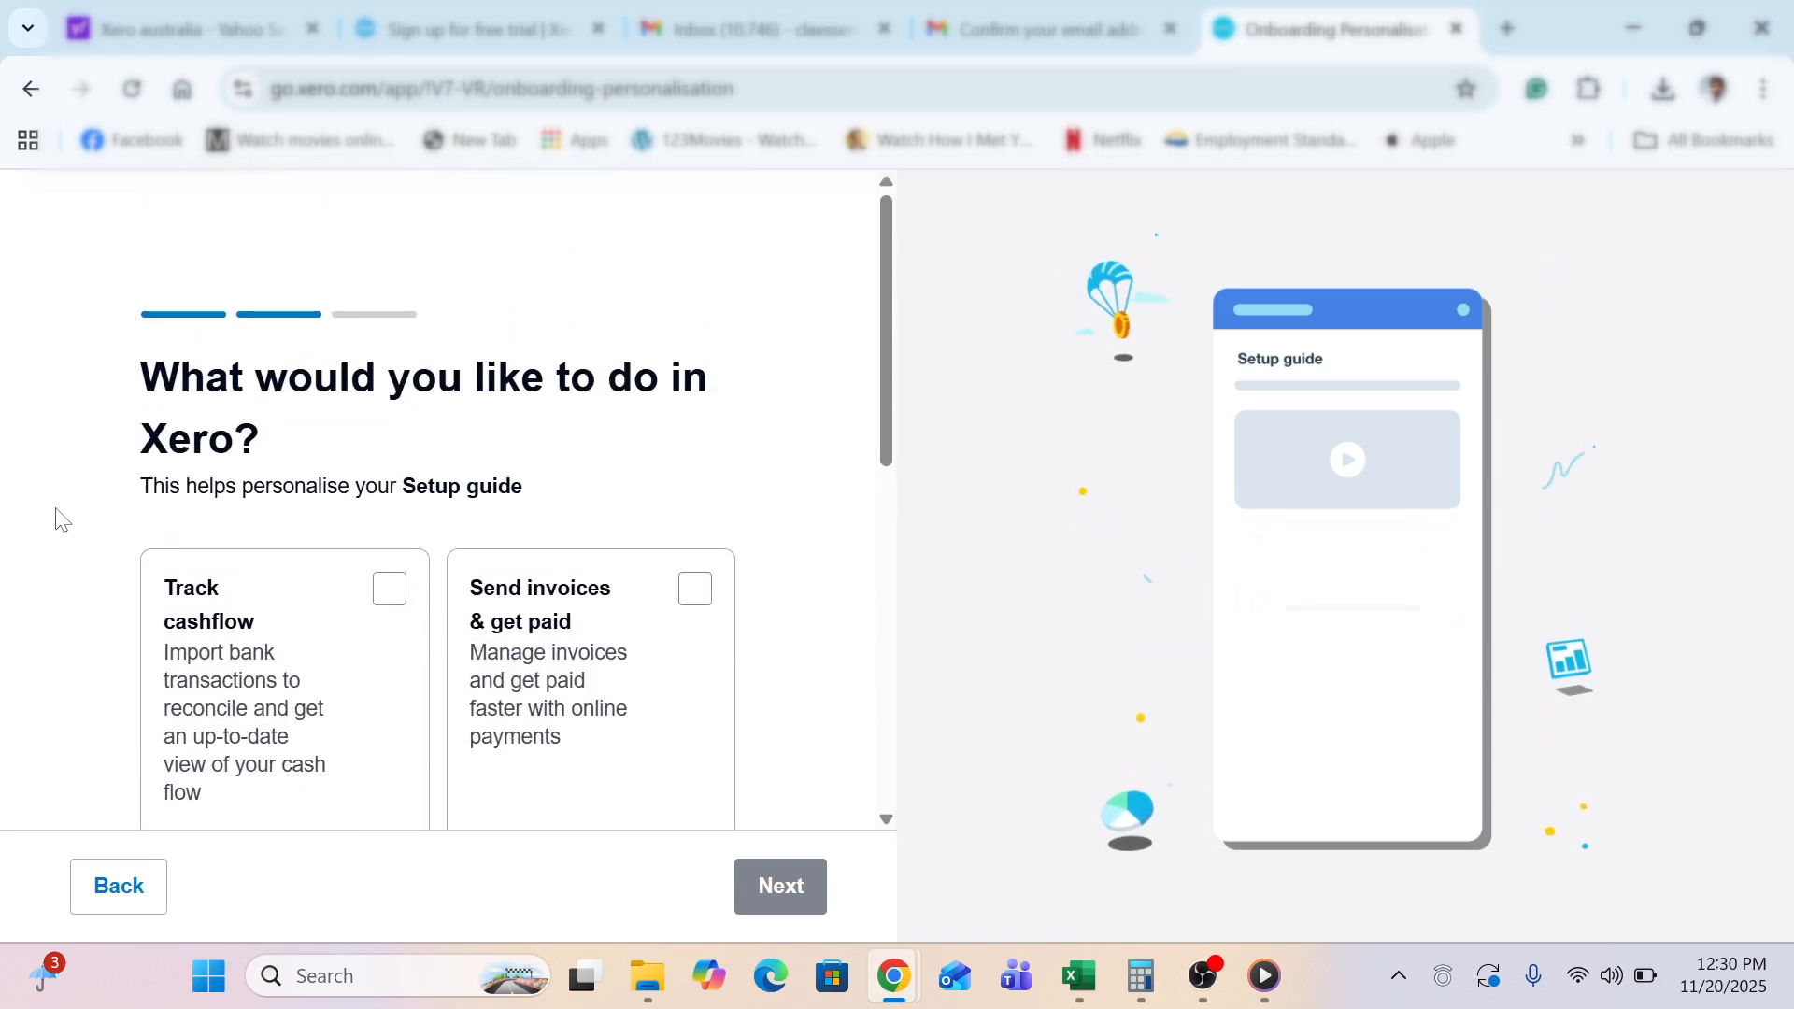
scroll(61, 519, "down", 2)
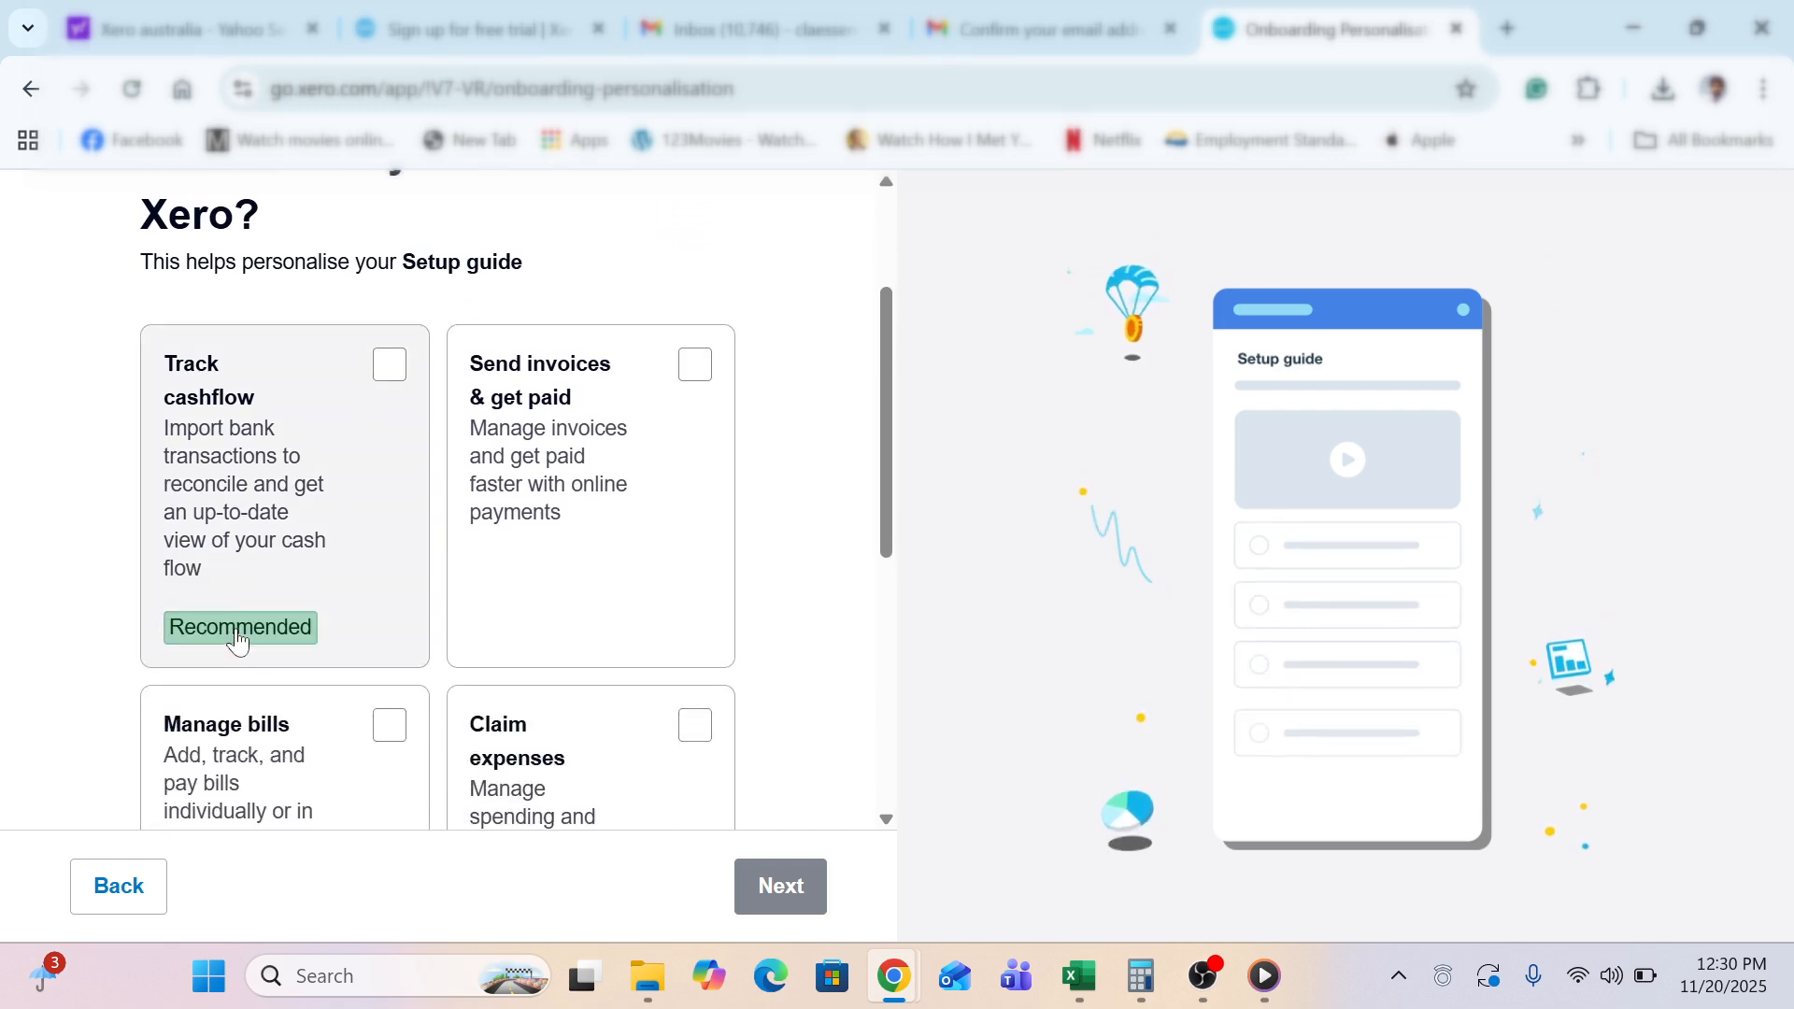
left_click(389, 366)
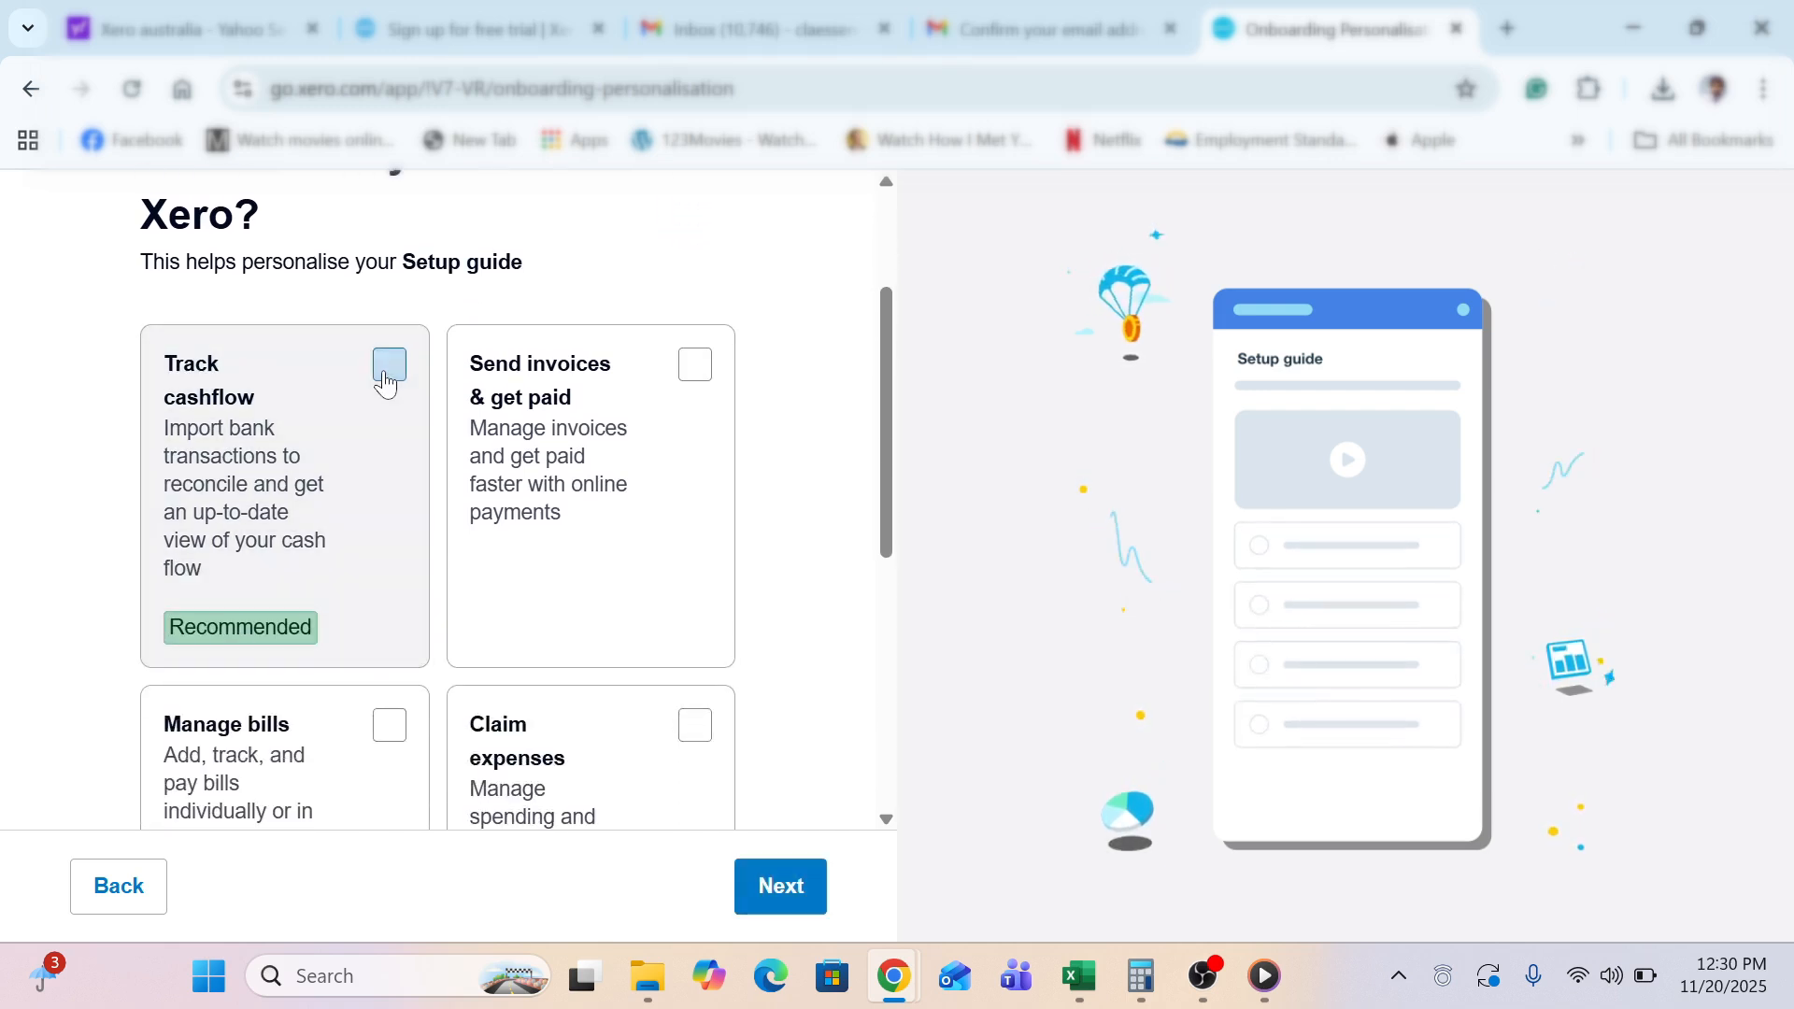
Submit the onboarding choices and reach the bank account setup
left_click(759, 886)
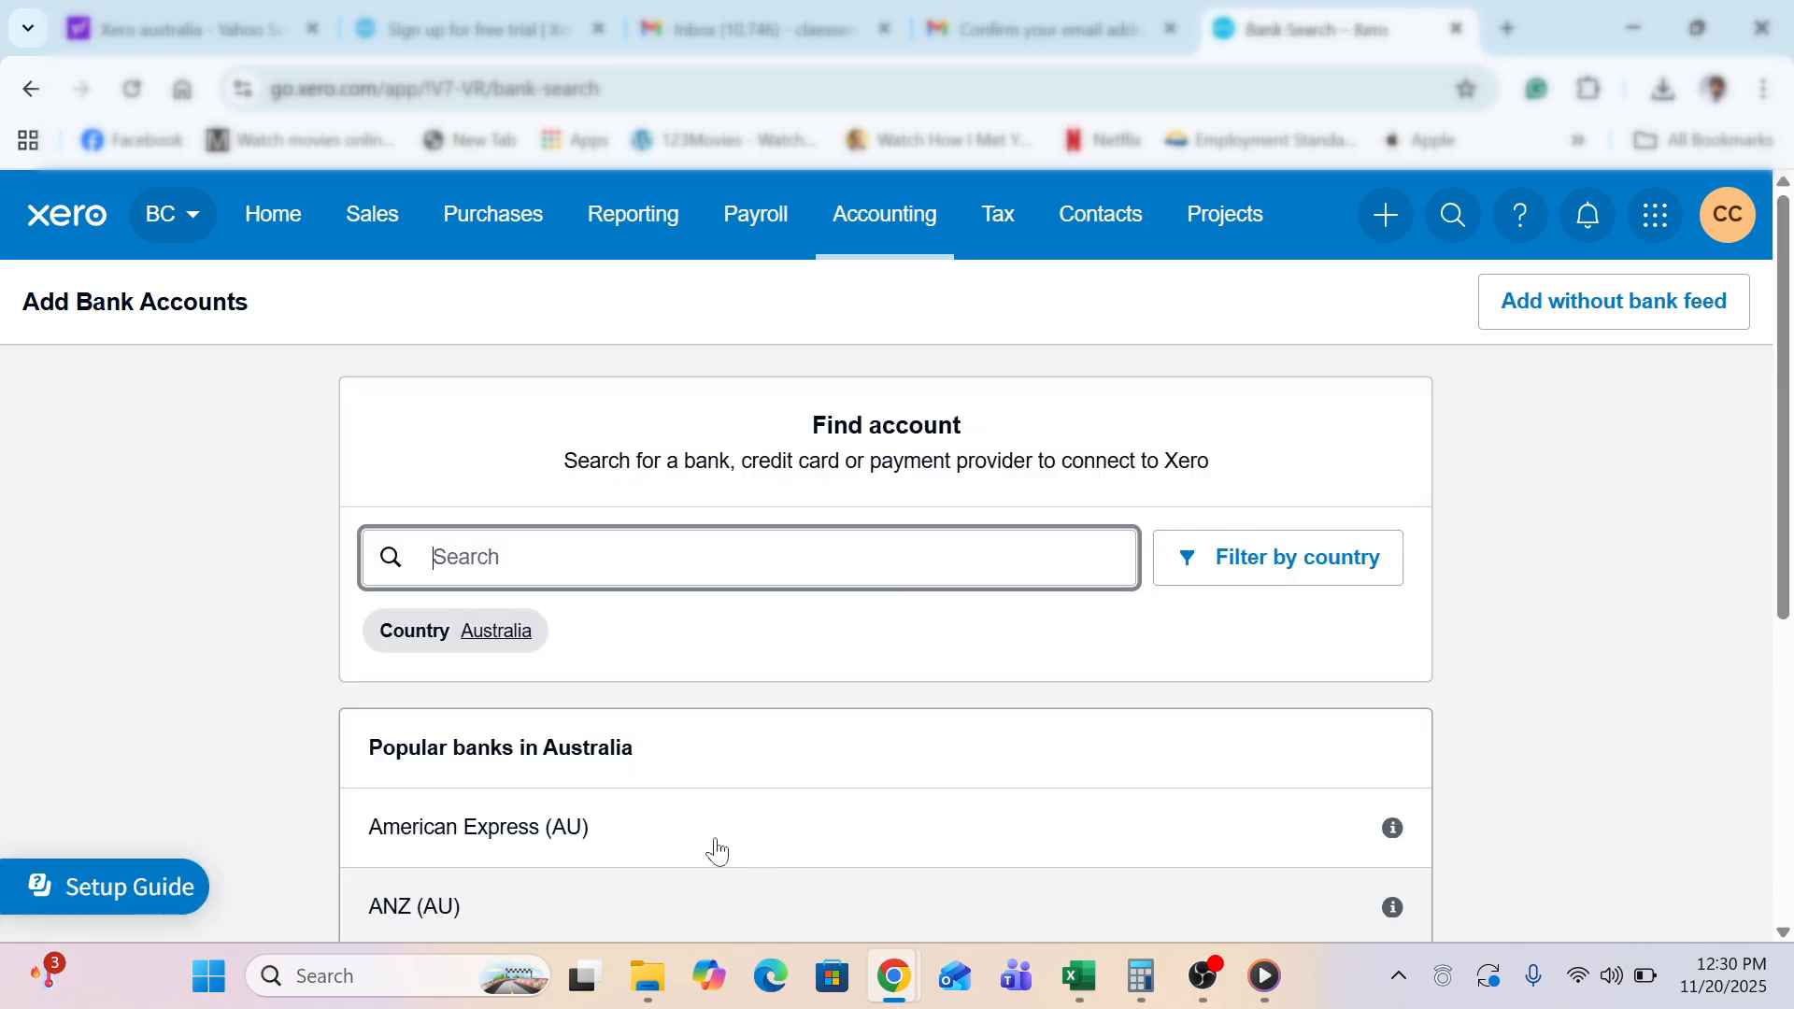
left_click(198, 569)
scroll(198, 570, "down", 1)
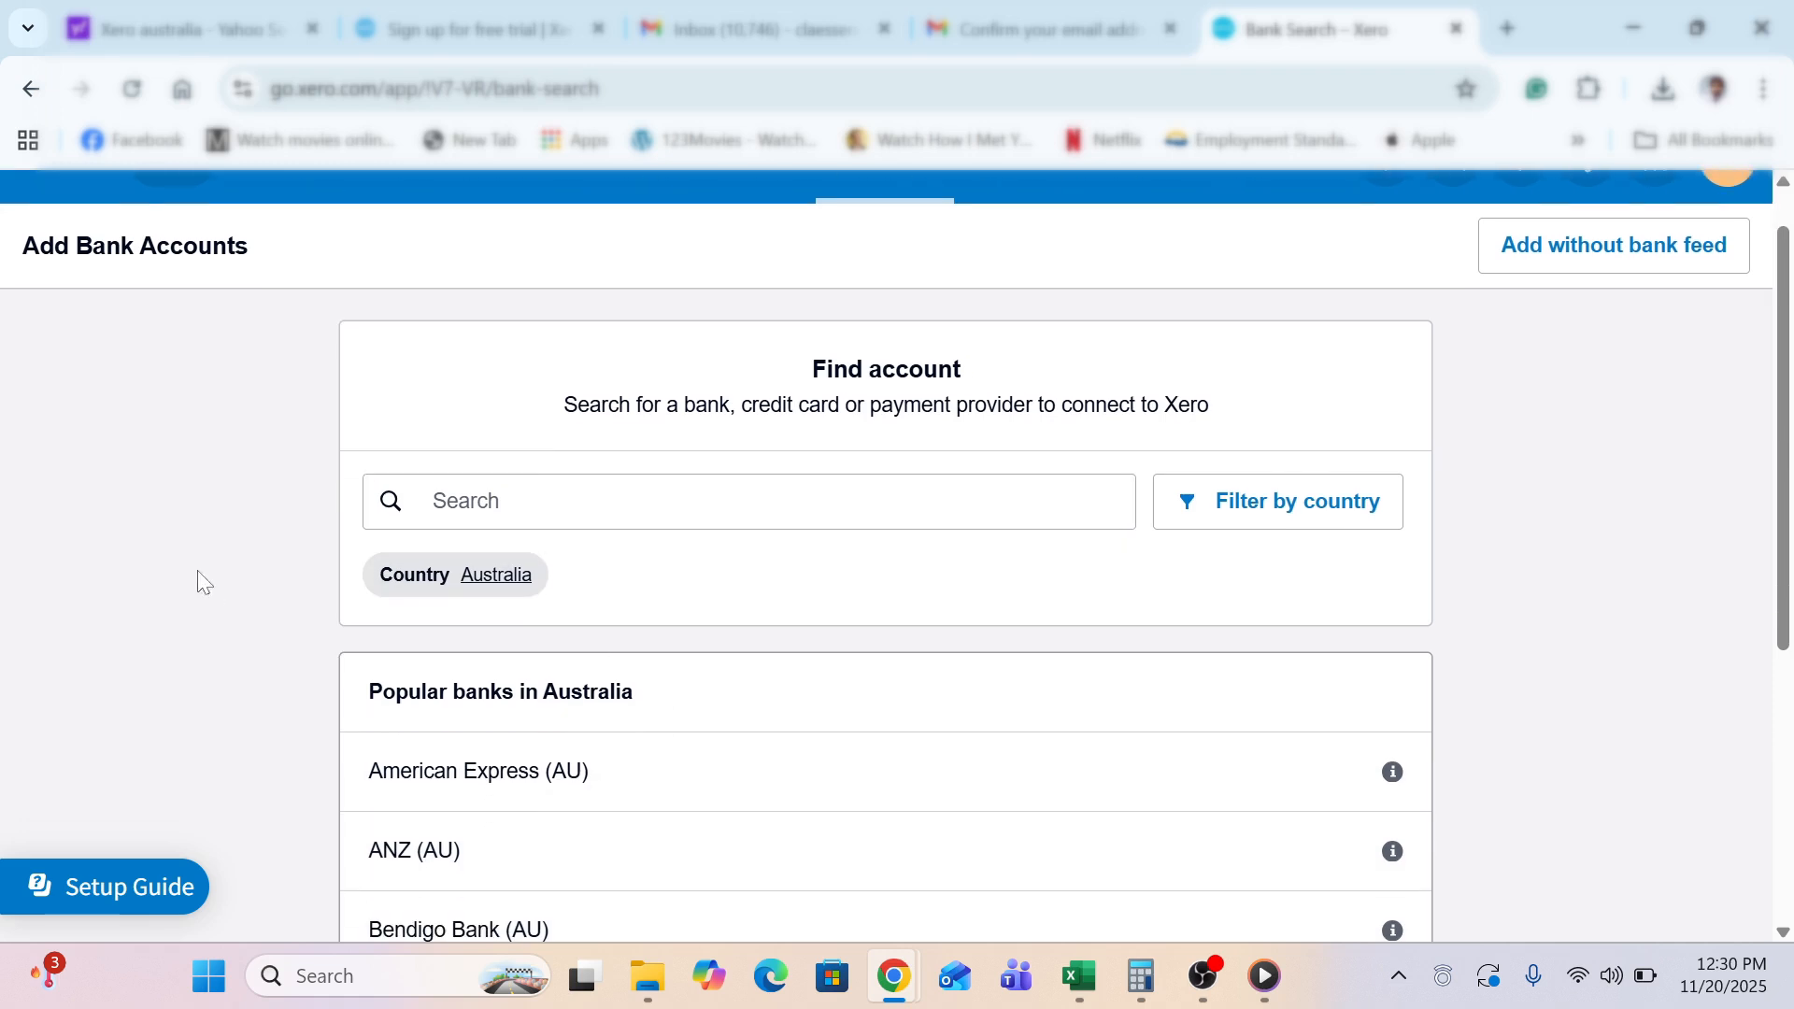
scroll(198, 570, "up", 1)
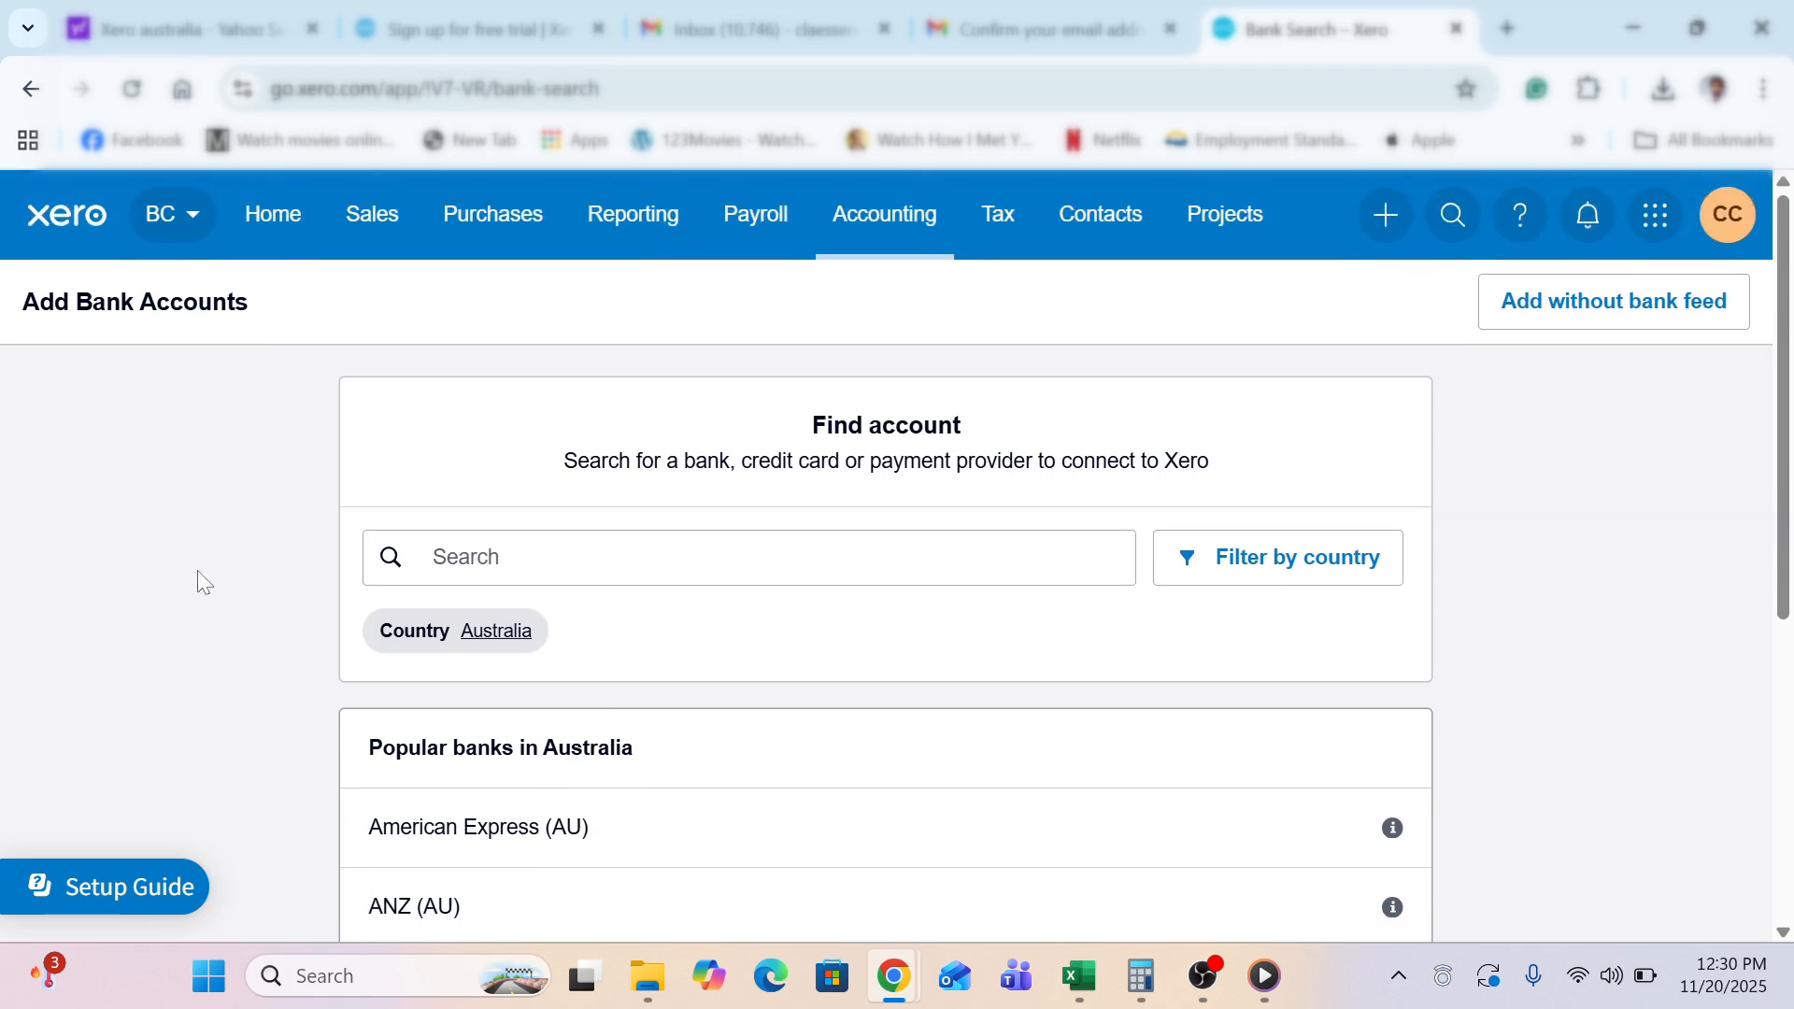
scroll(198, 570, "down", 2)
scroll(198, 572, "down", 1)
scroll(198, 572, "down", 4)
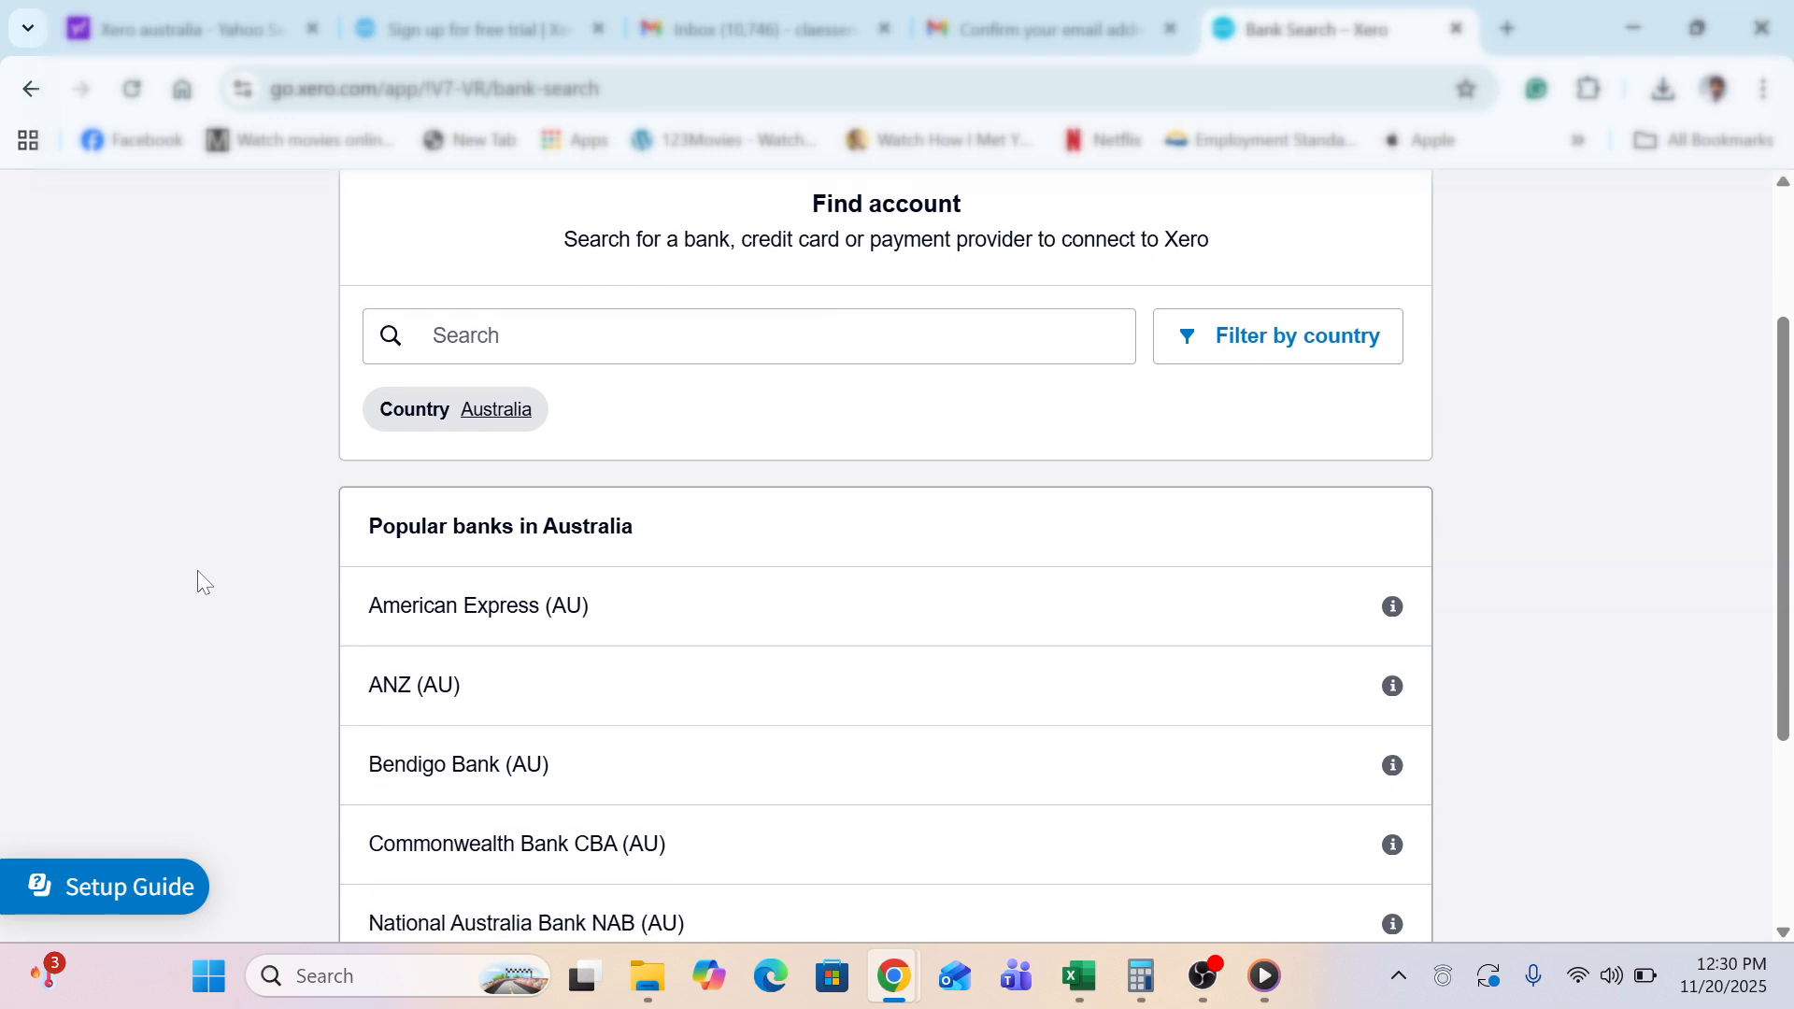
scroll(198, 571, "up", 6)
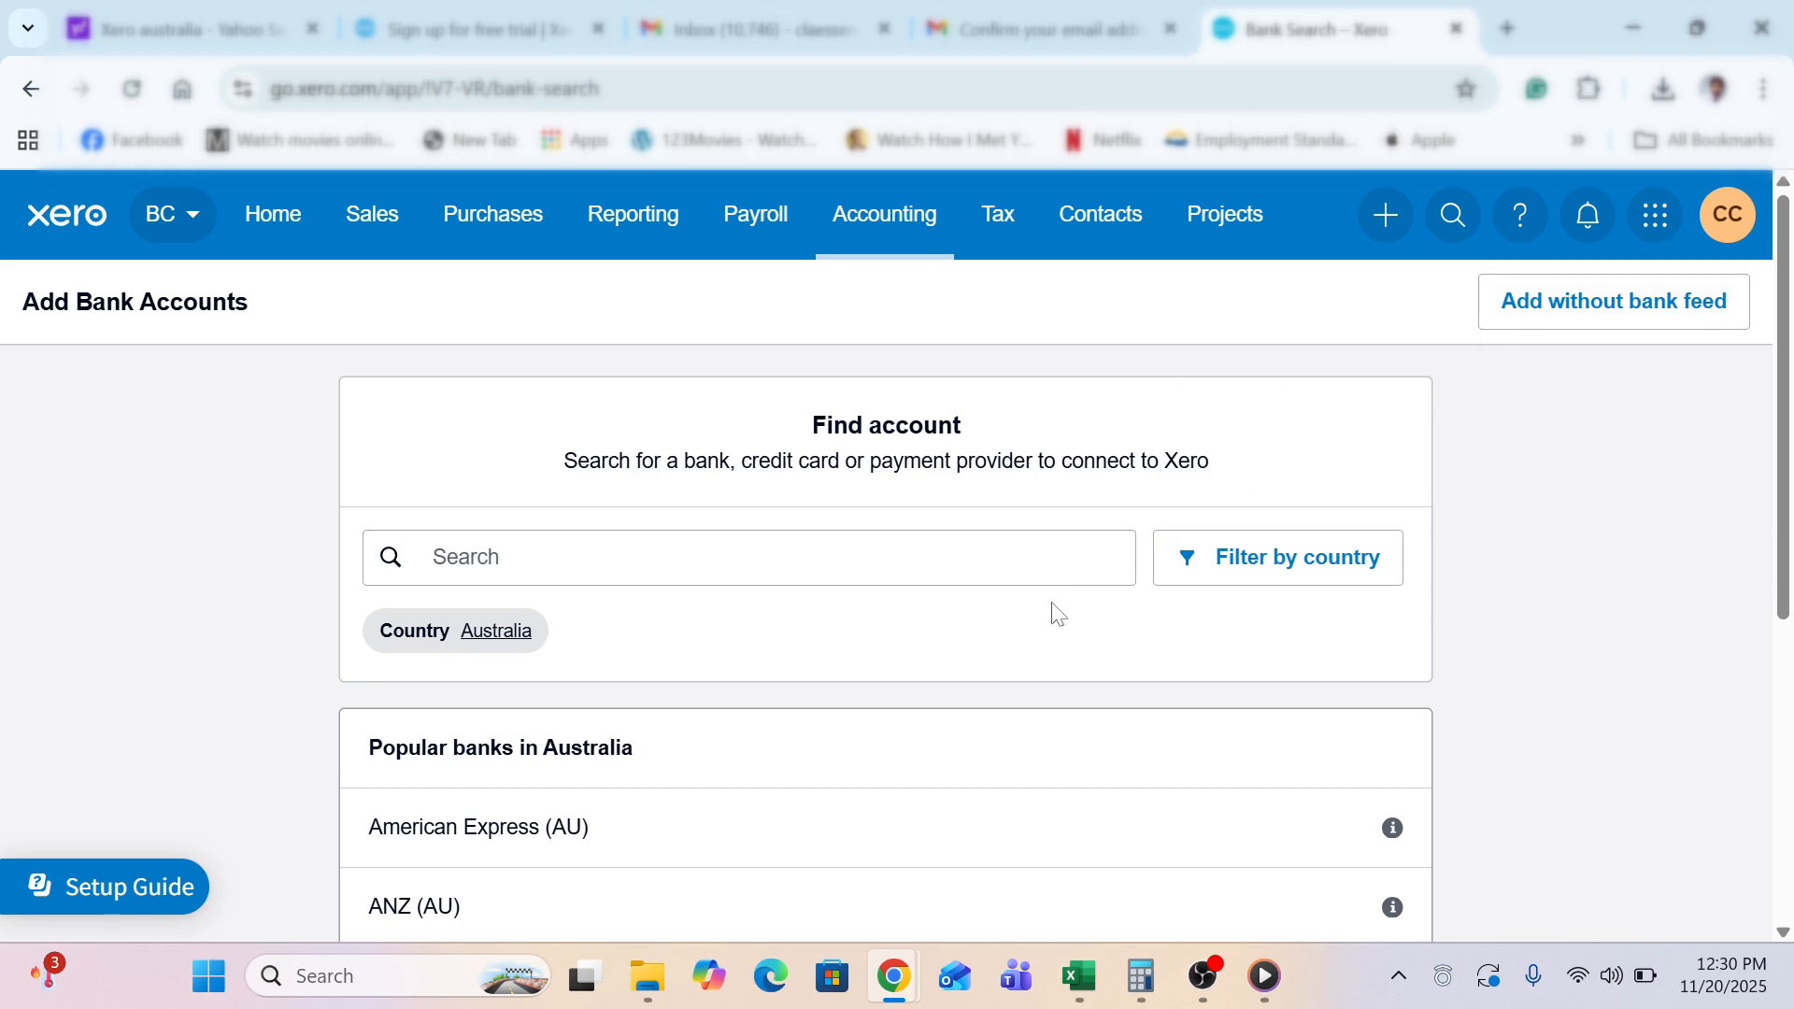
Search 'cb', pick Commonwealth Bank CBA (AU) and add it without a bank feed
left_click(1047, 560)
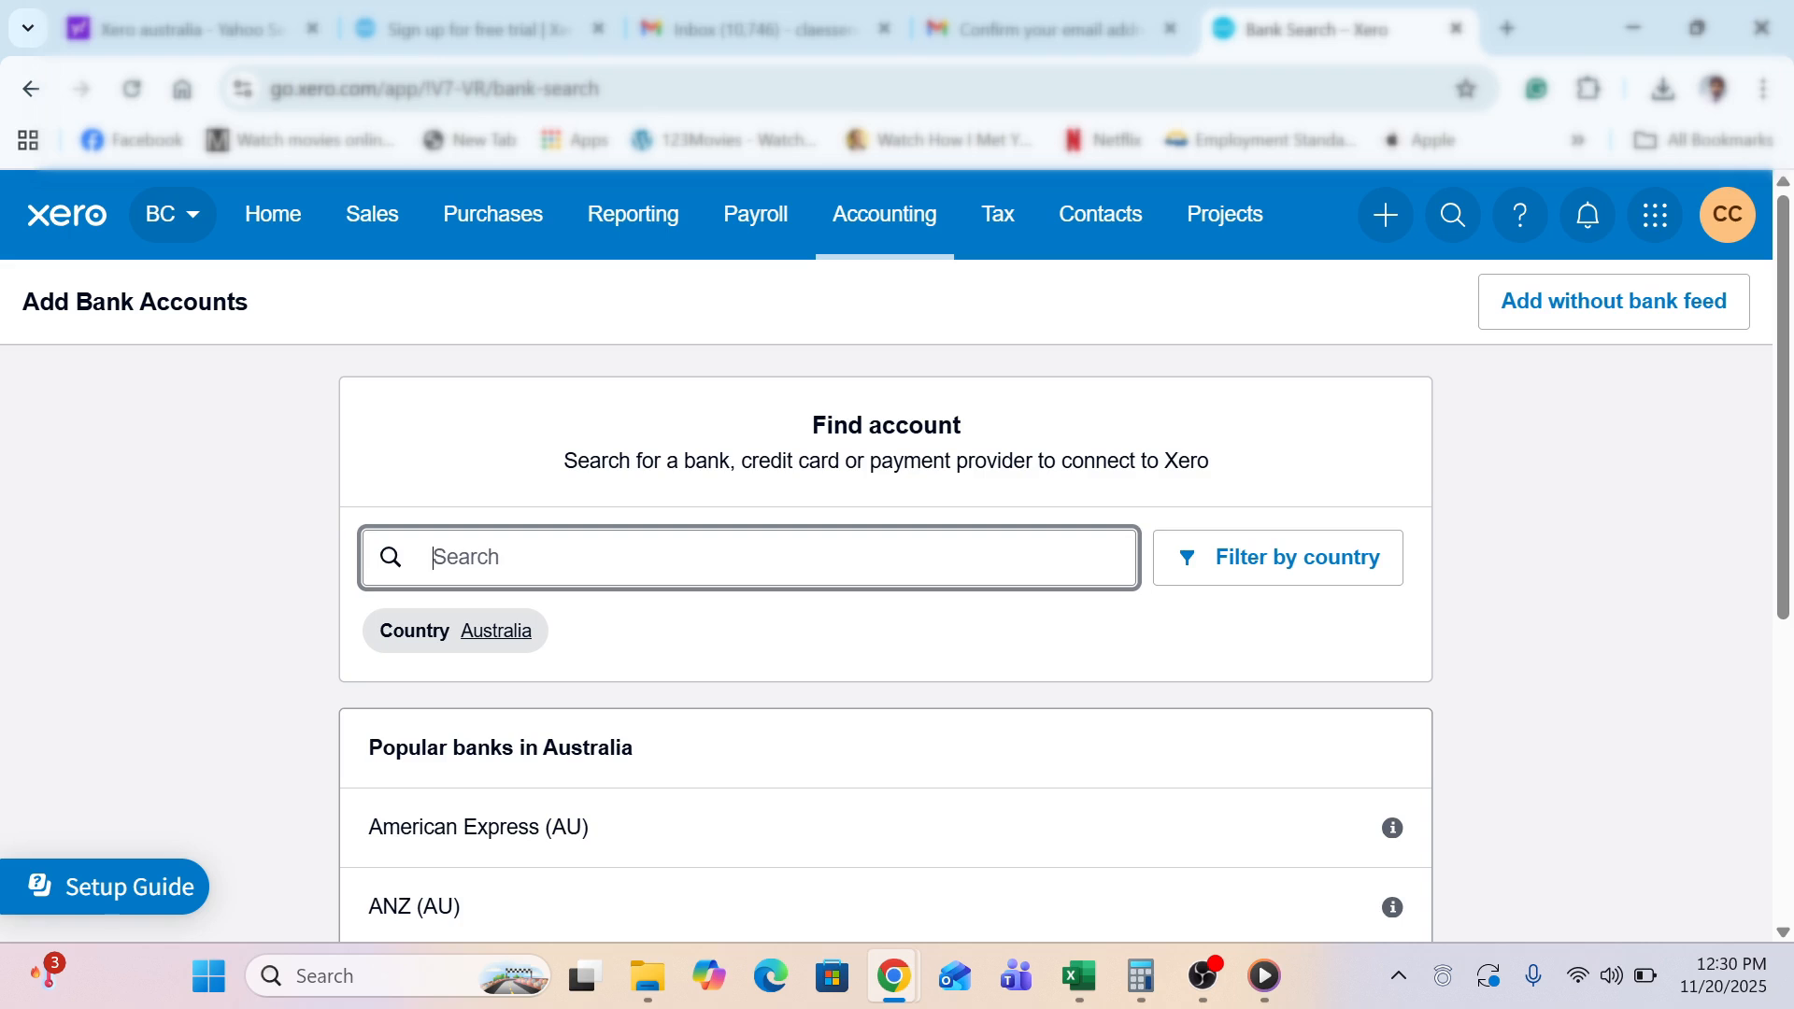
scroll(243, 624, "down", 6)
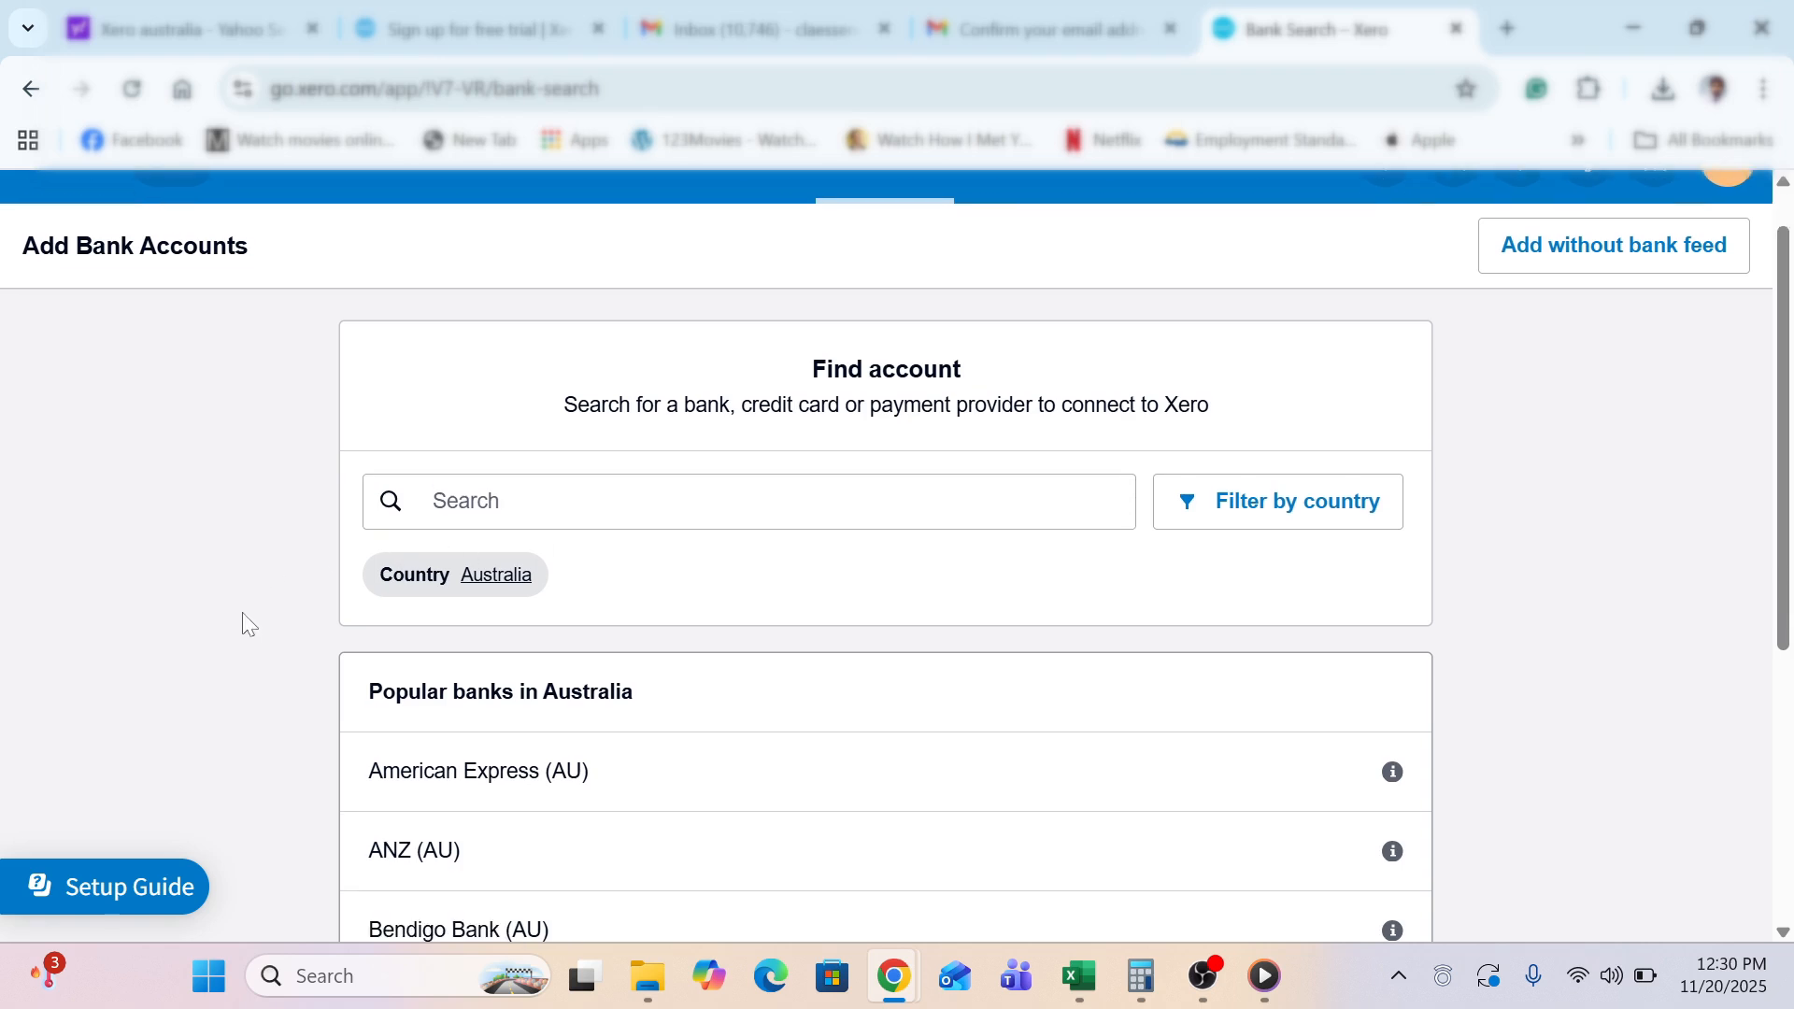
scroll(249, 624, "up", 6)
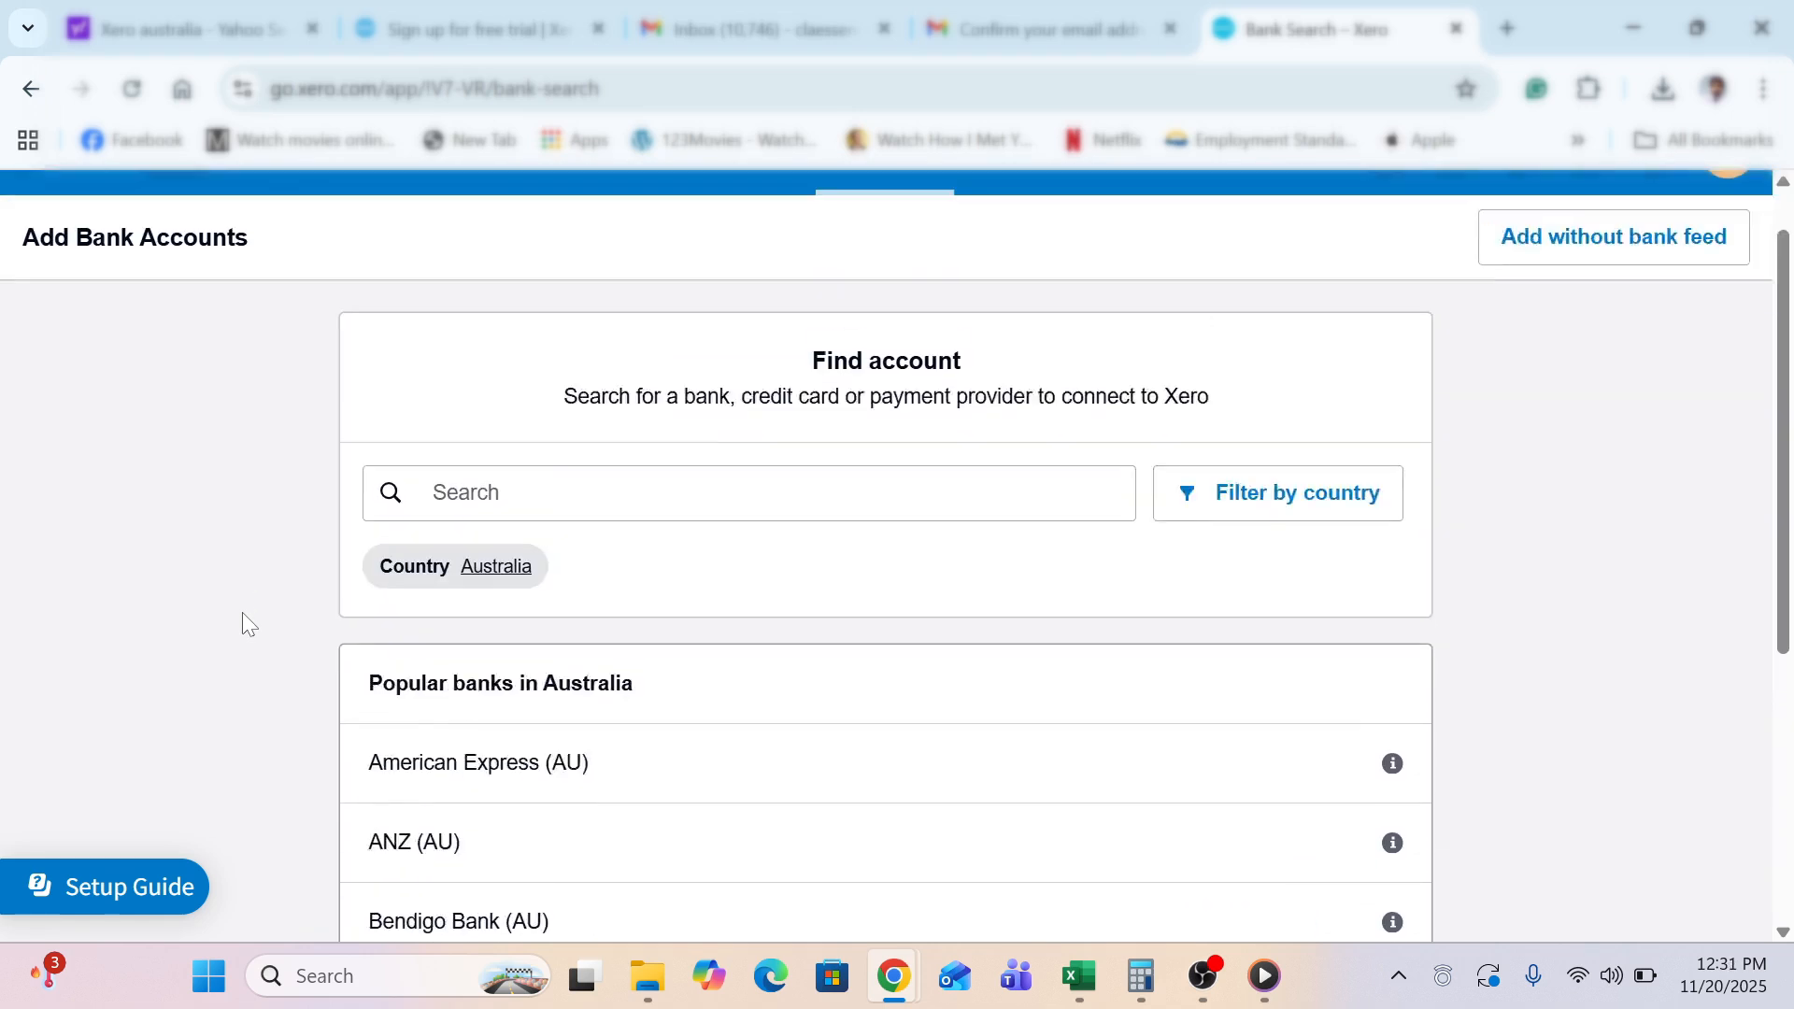
type("cba")
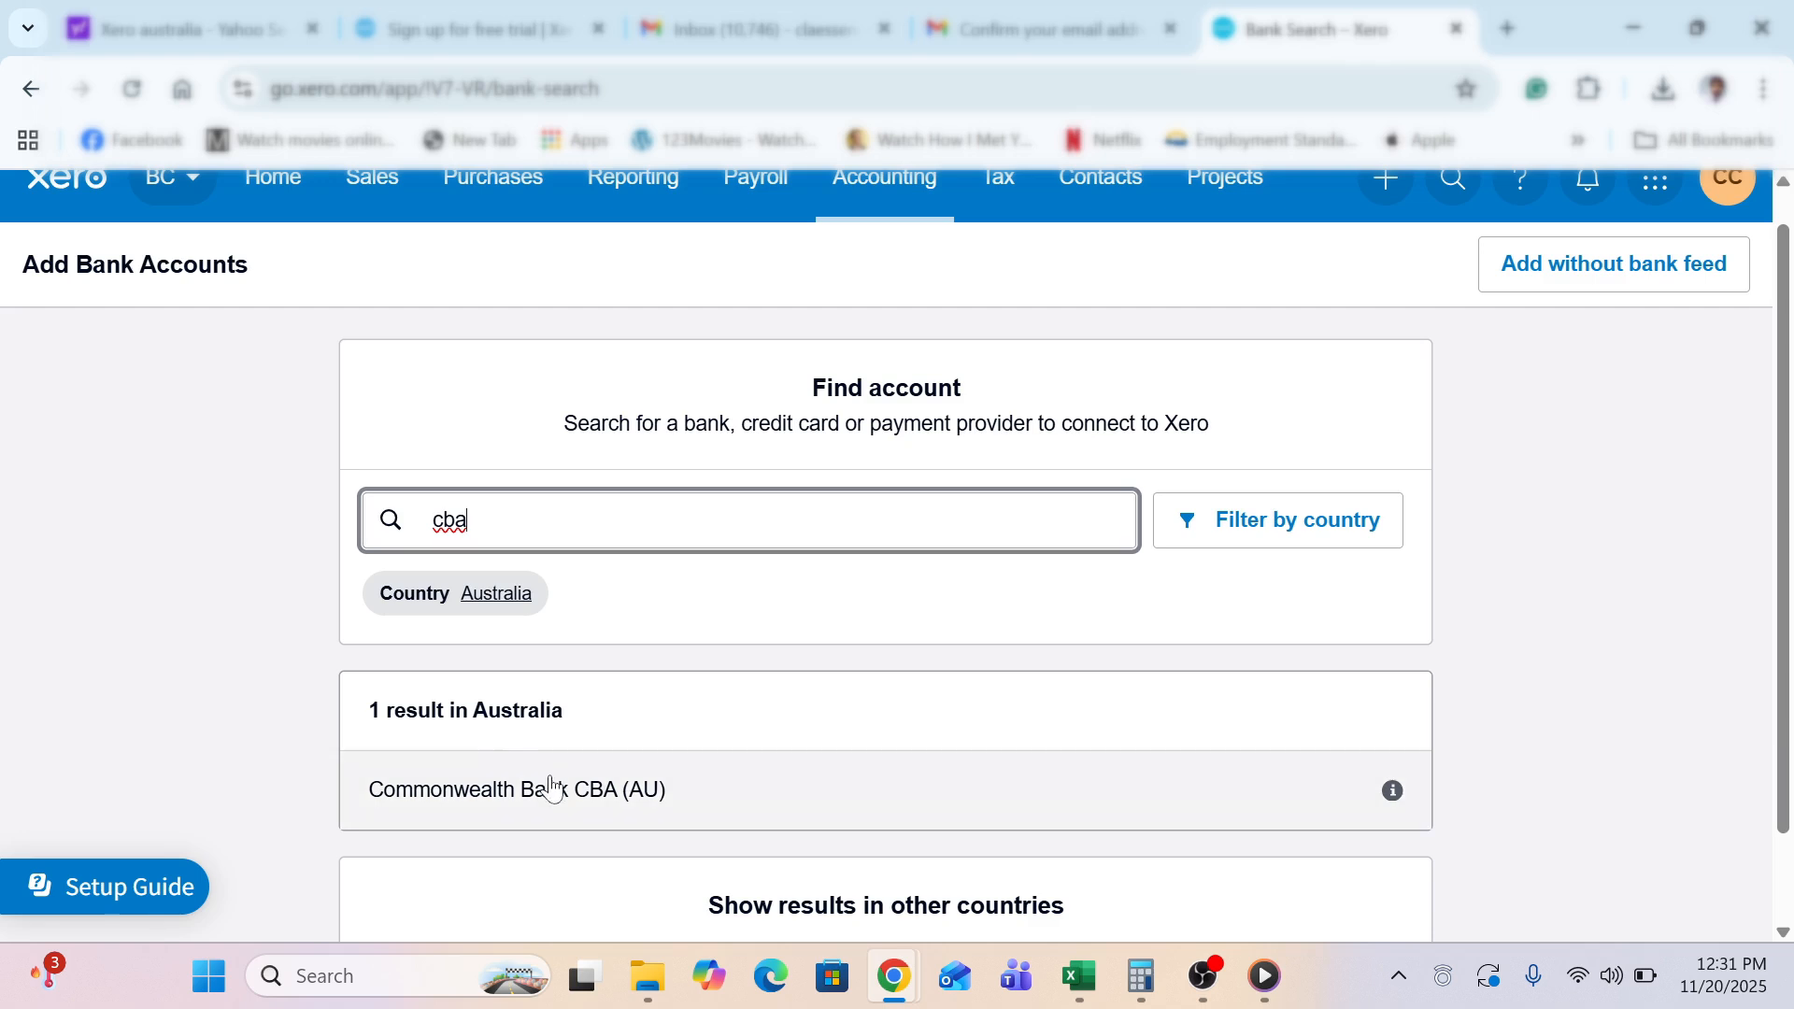
left_click(557, 785)
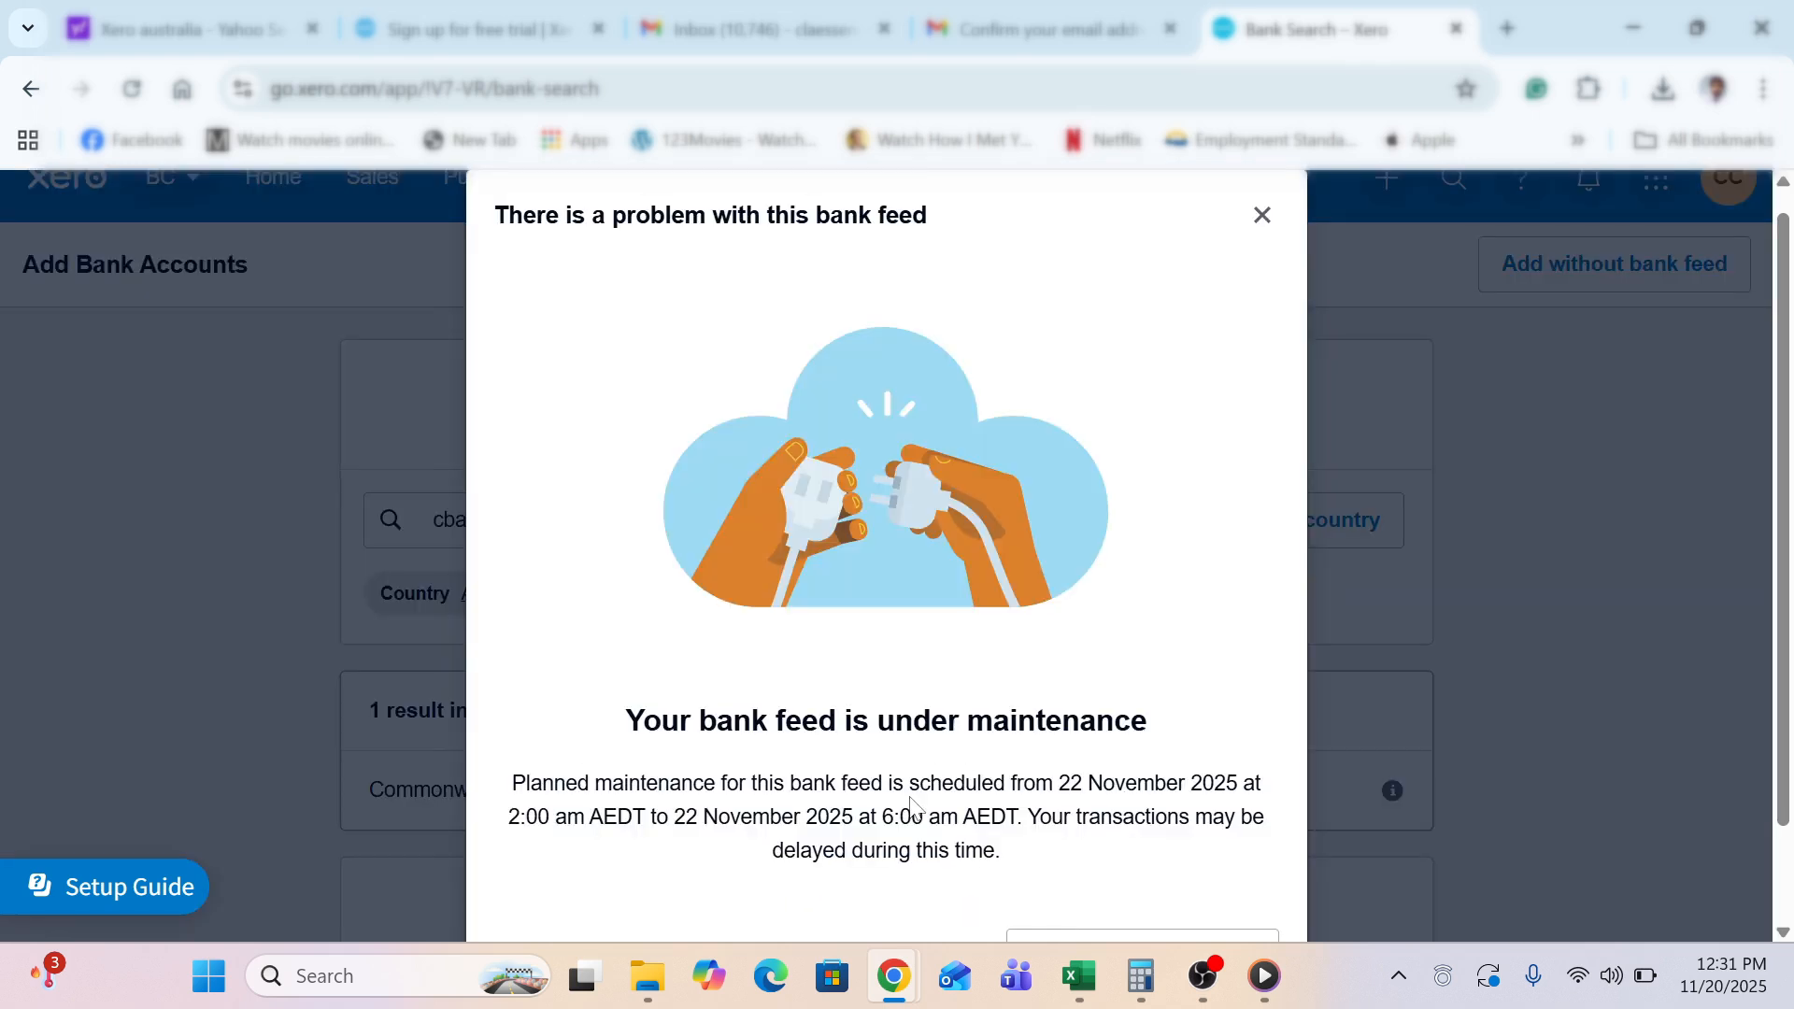
scroll(811, 790, "down", 2)
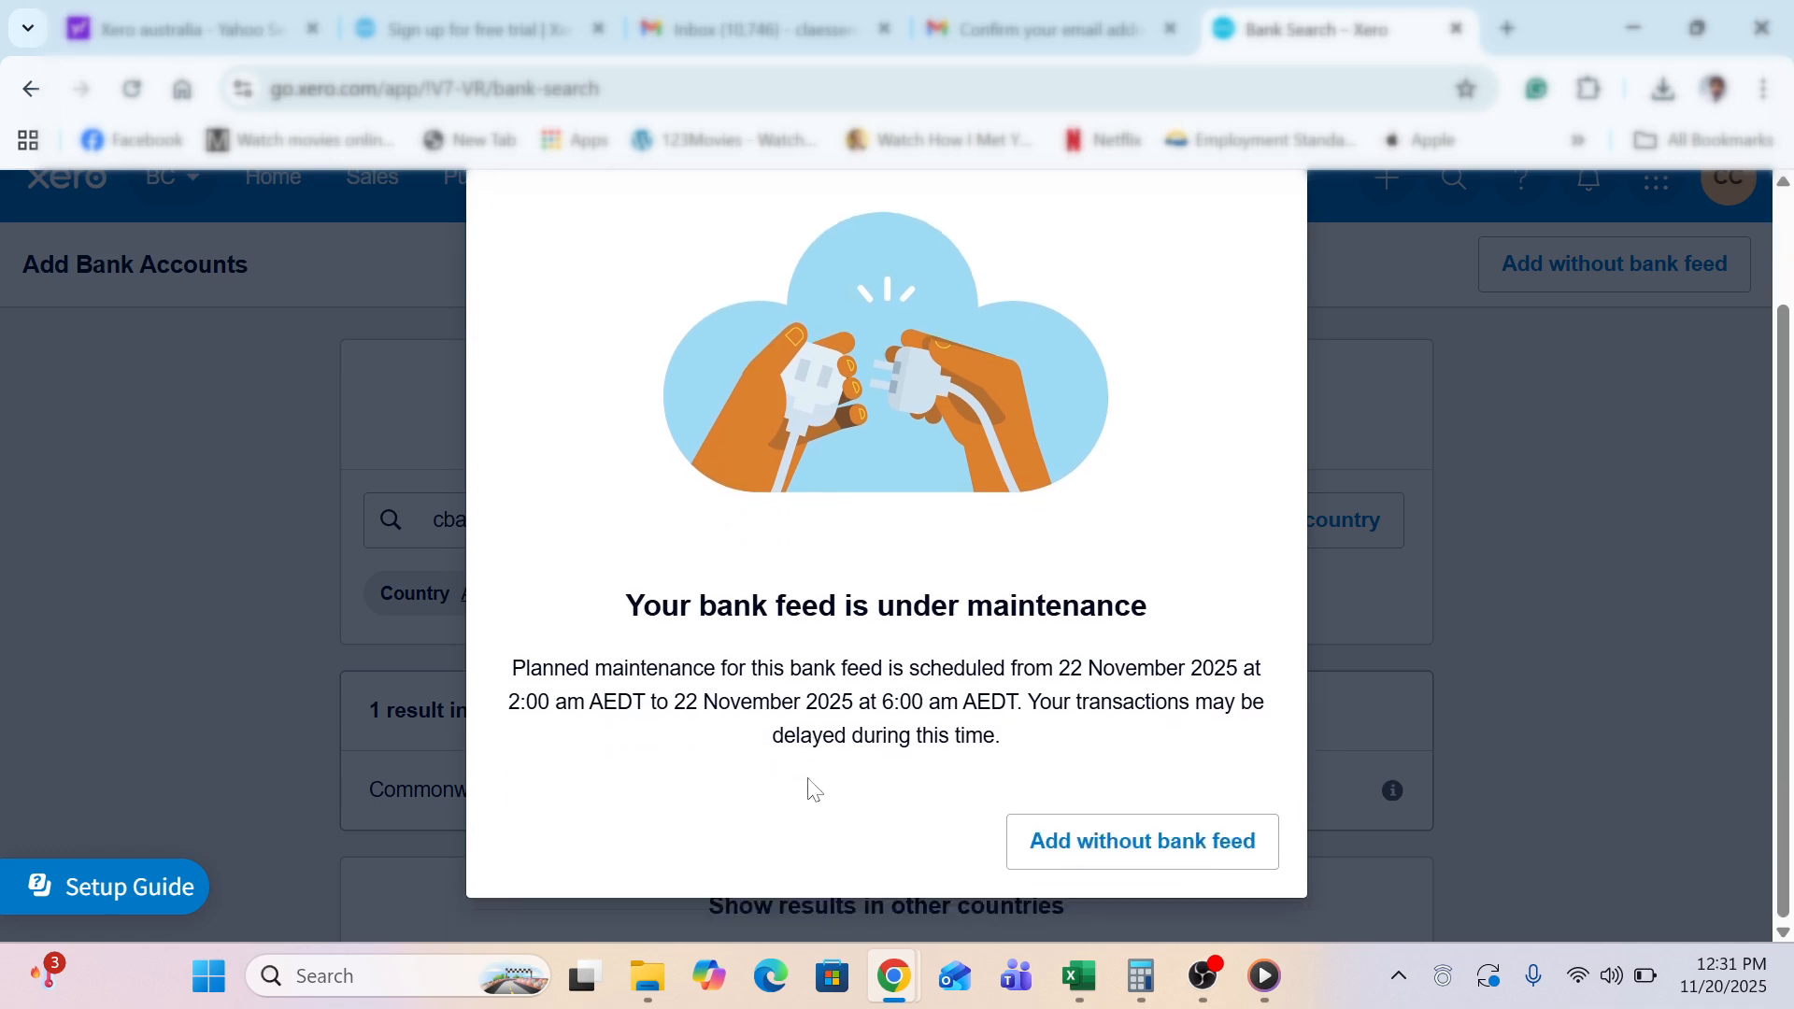
left_click(1052, 839)
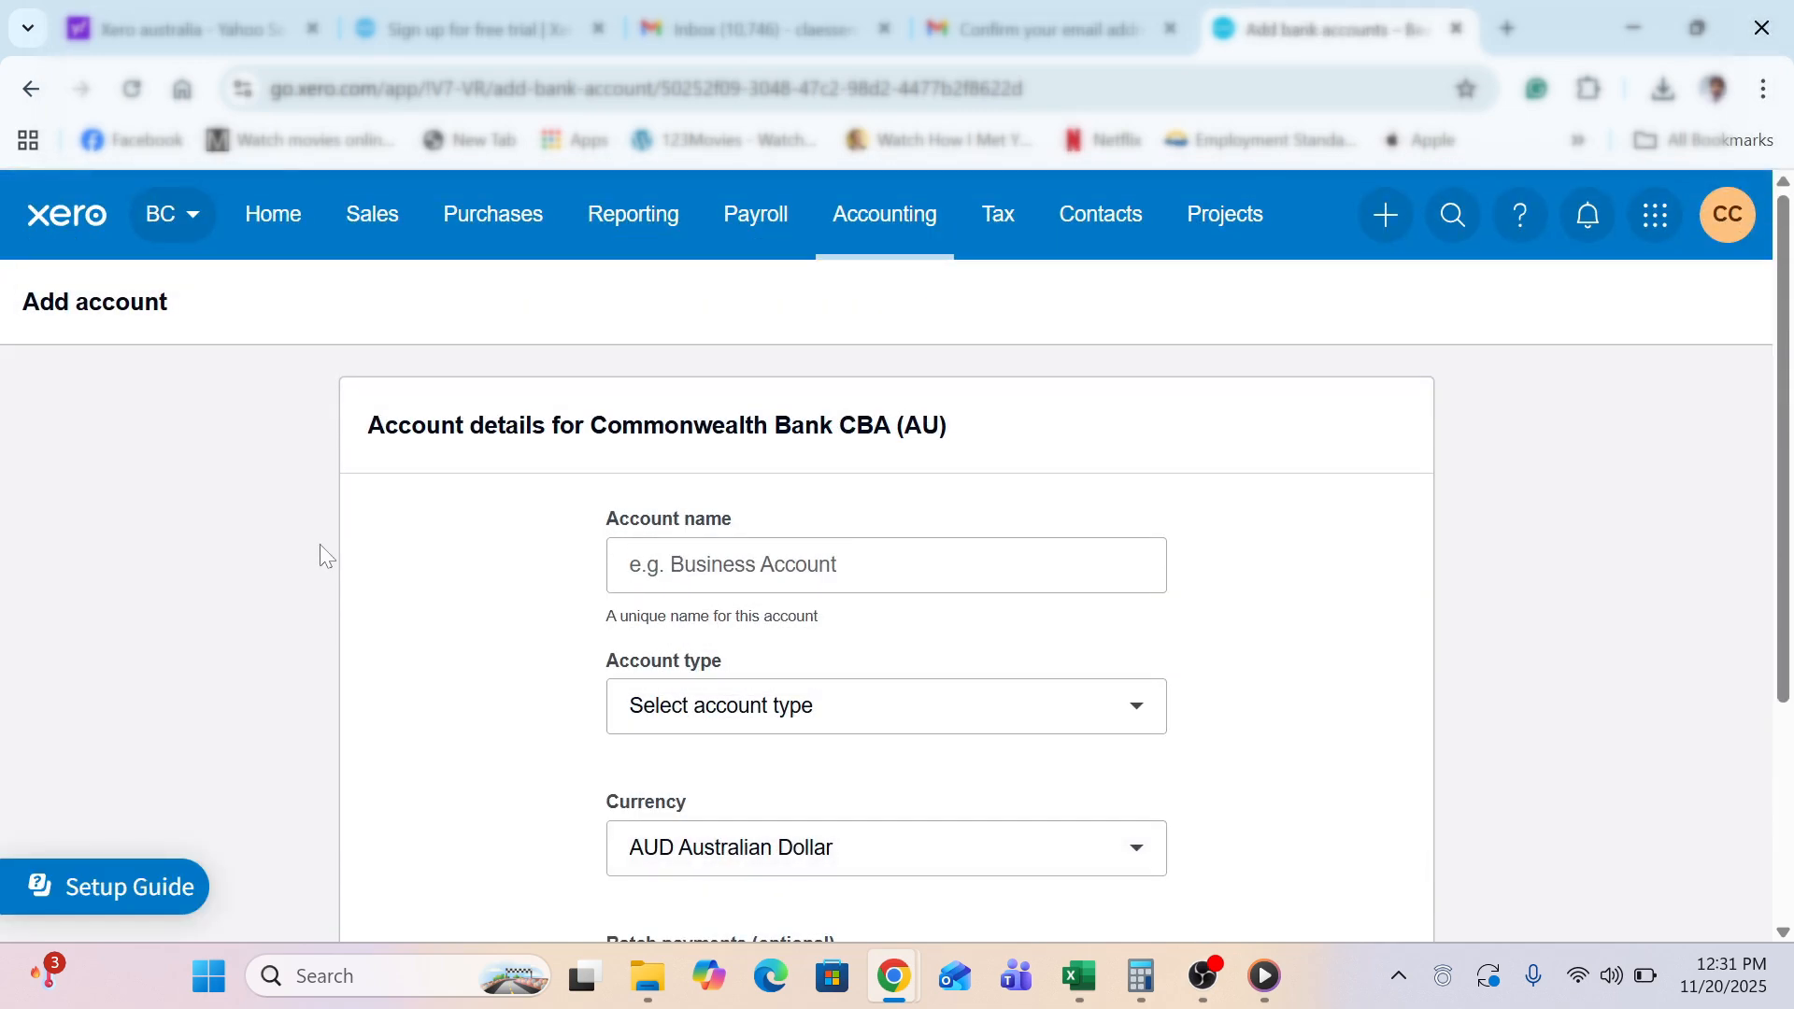
Name the account 'Business Account' and set its type to Everyday (day-to-day)
scroll(319, 544, "down", 1)
left_click(729, 510)
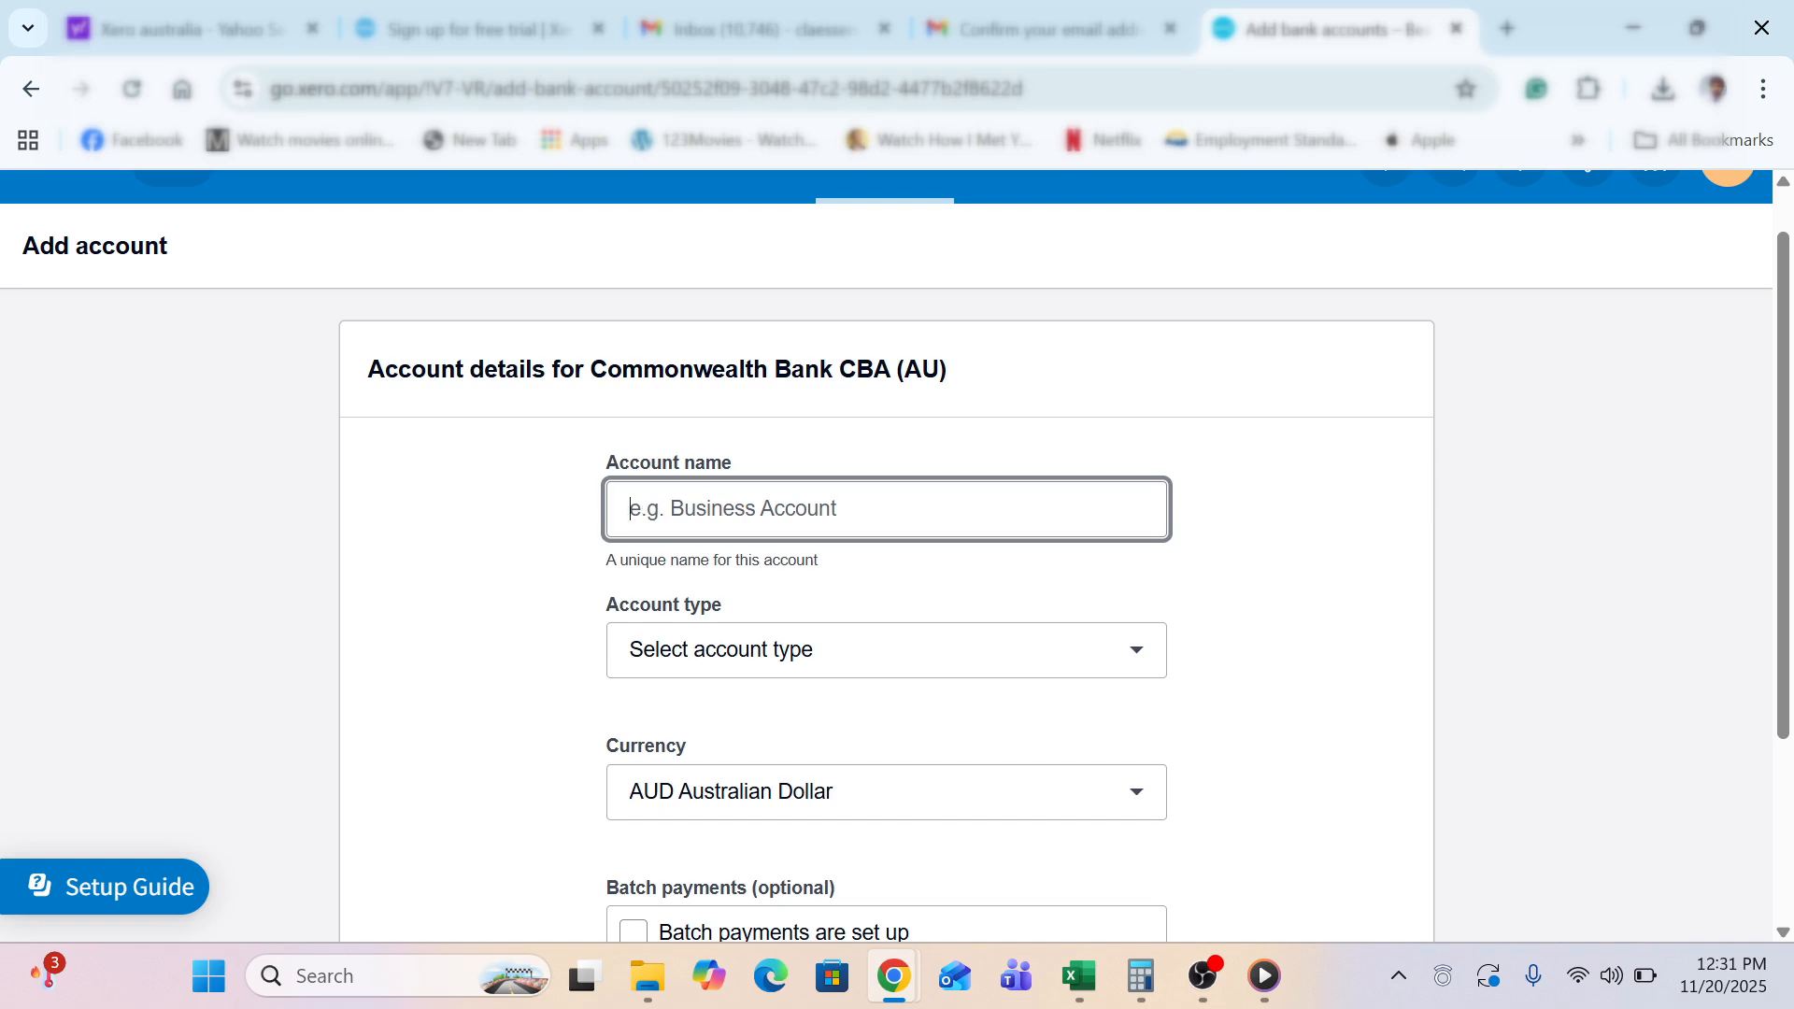
type("Business Acco")
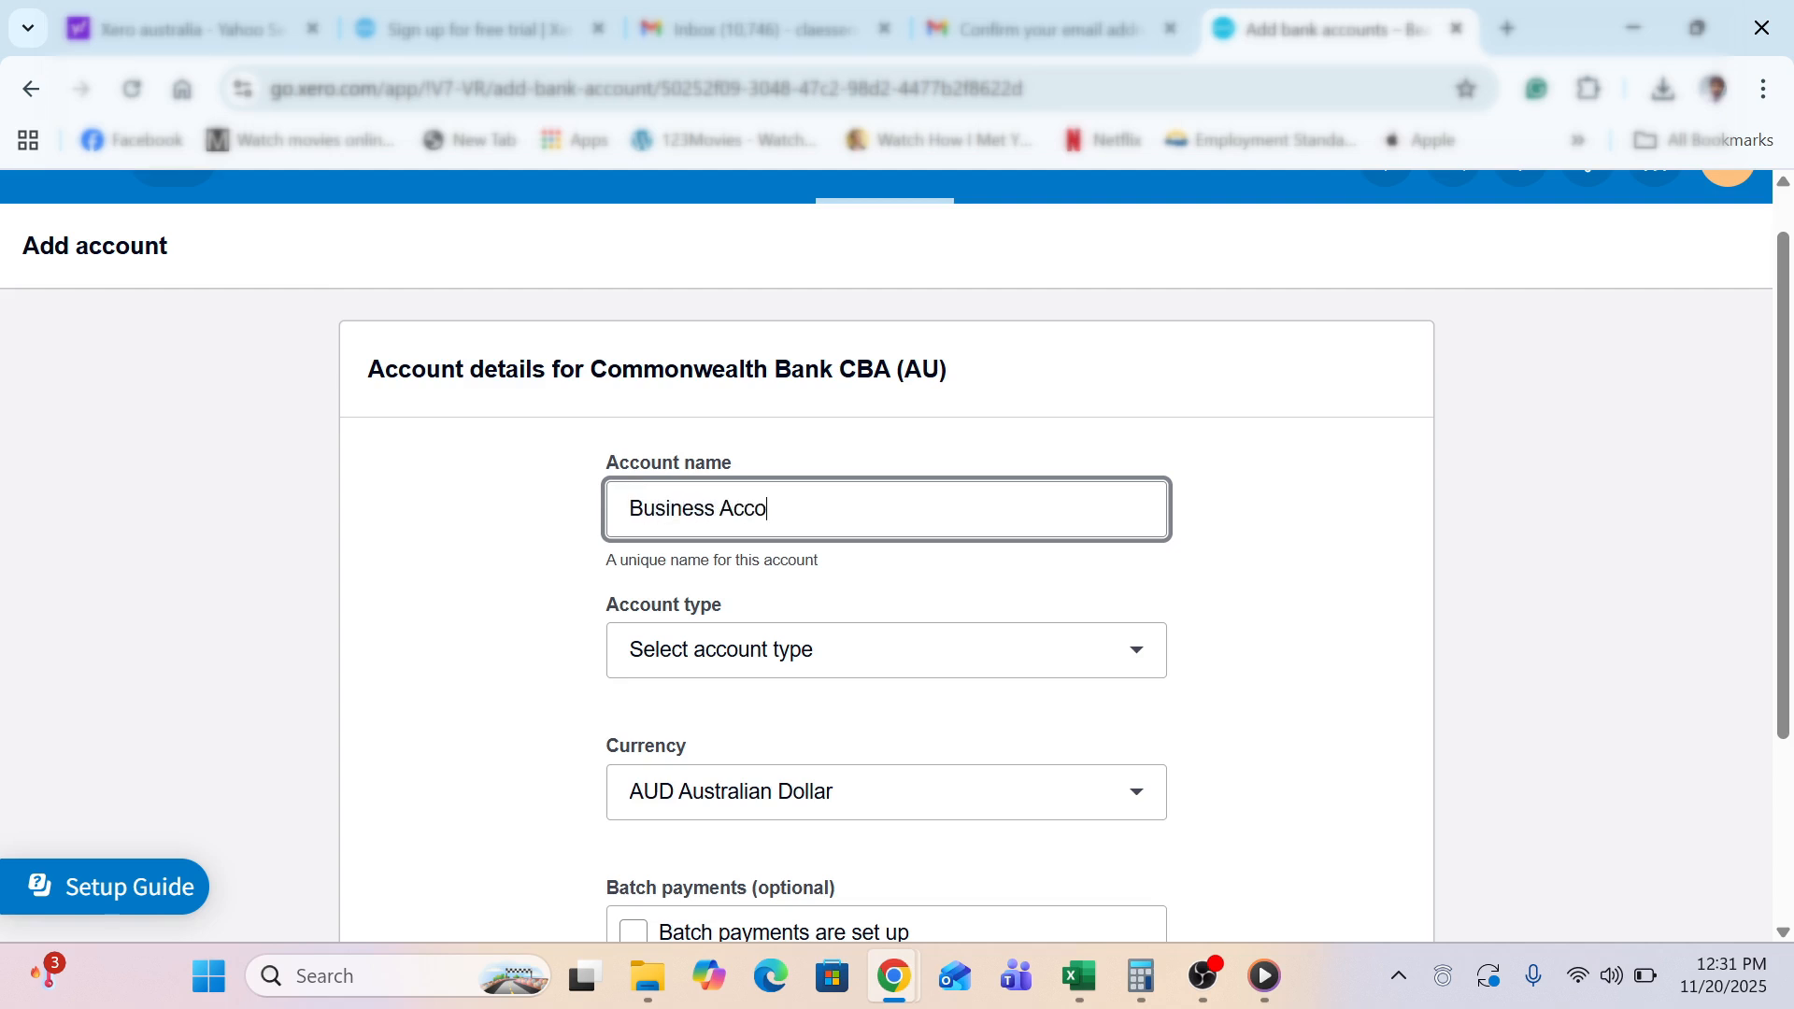
type("unt")
left_click(705, 667)
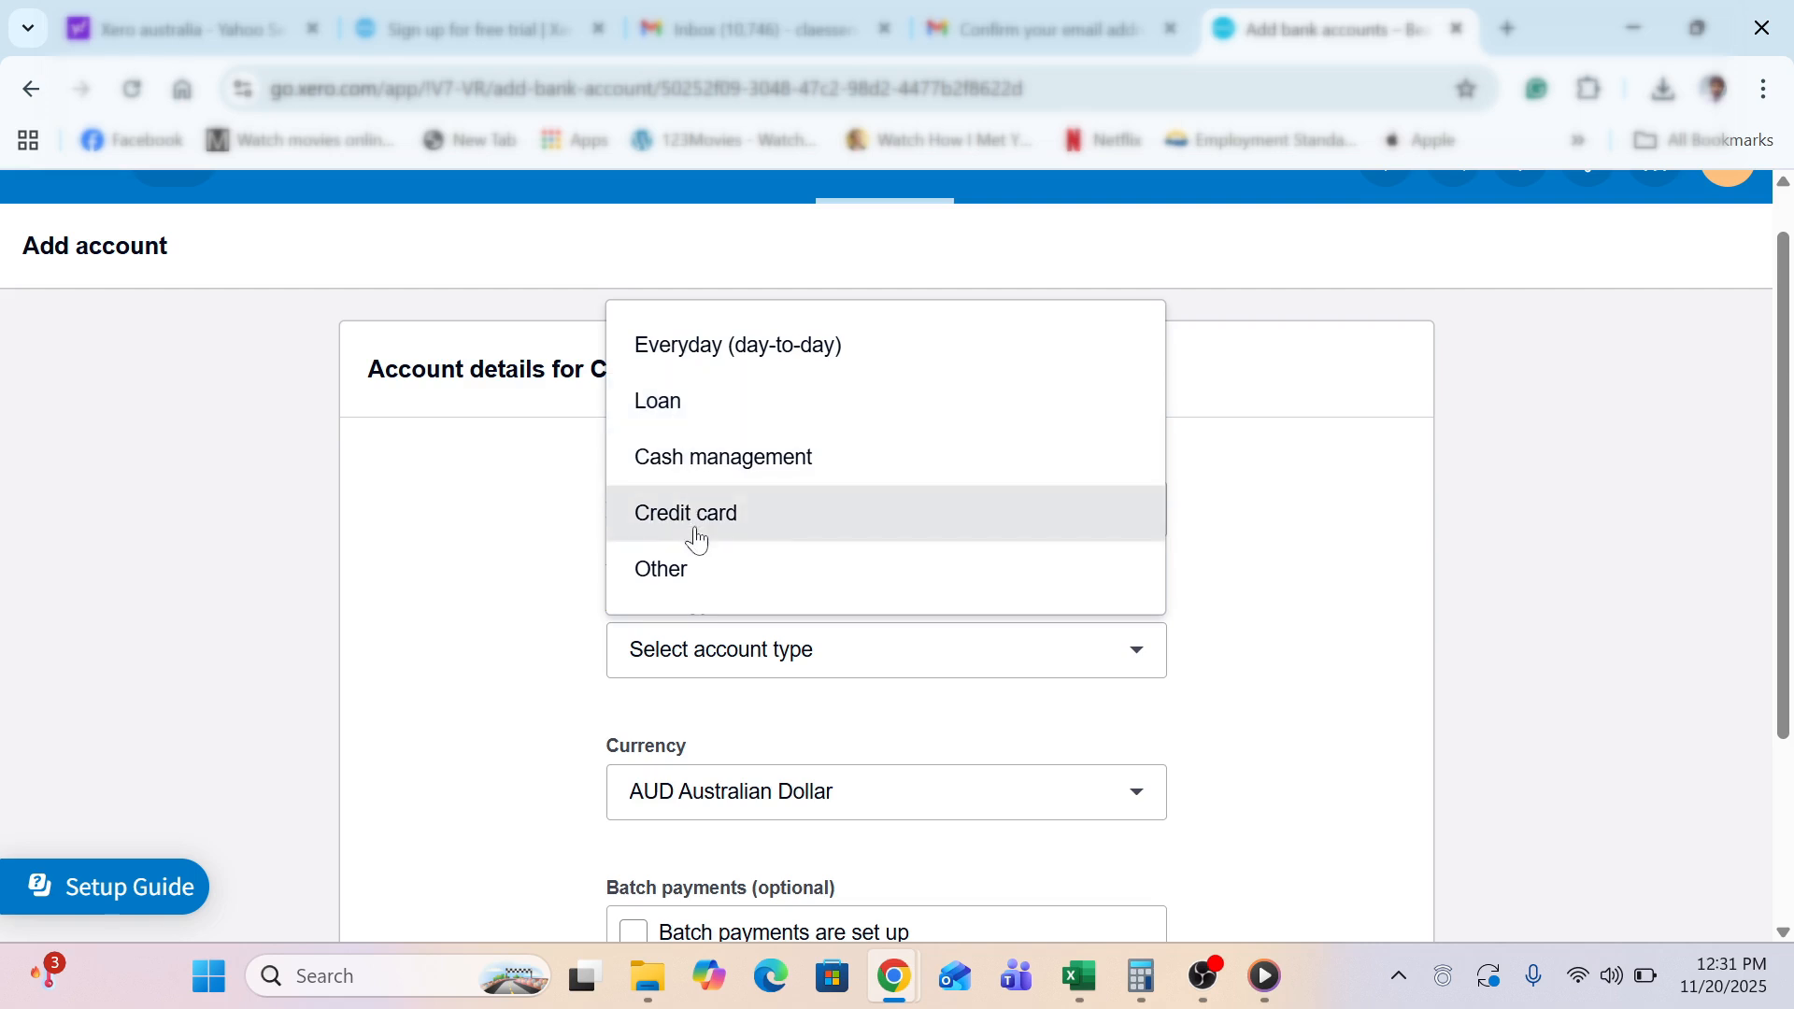
left_click(706, 366)
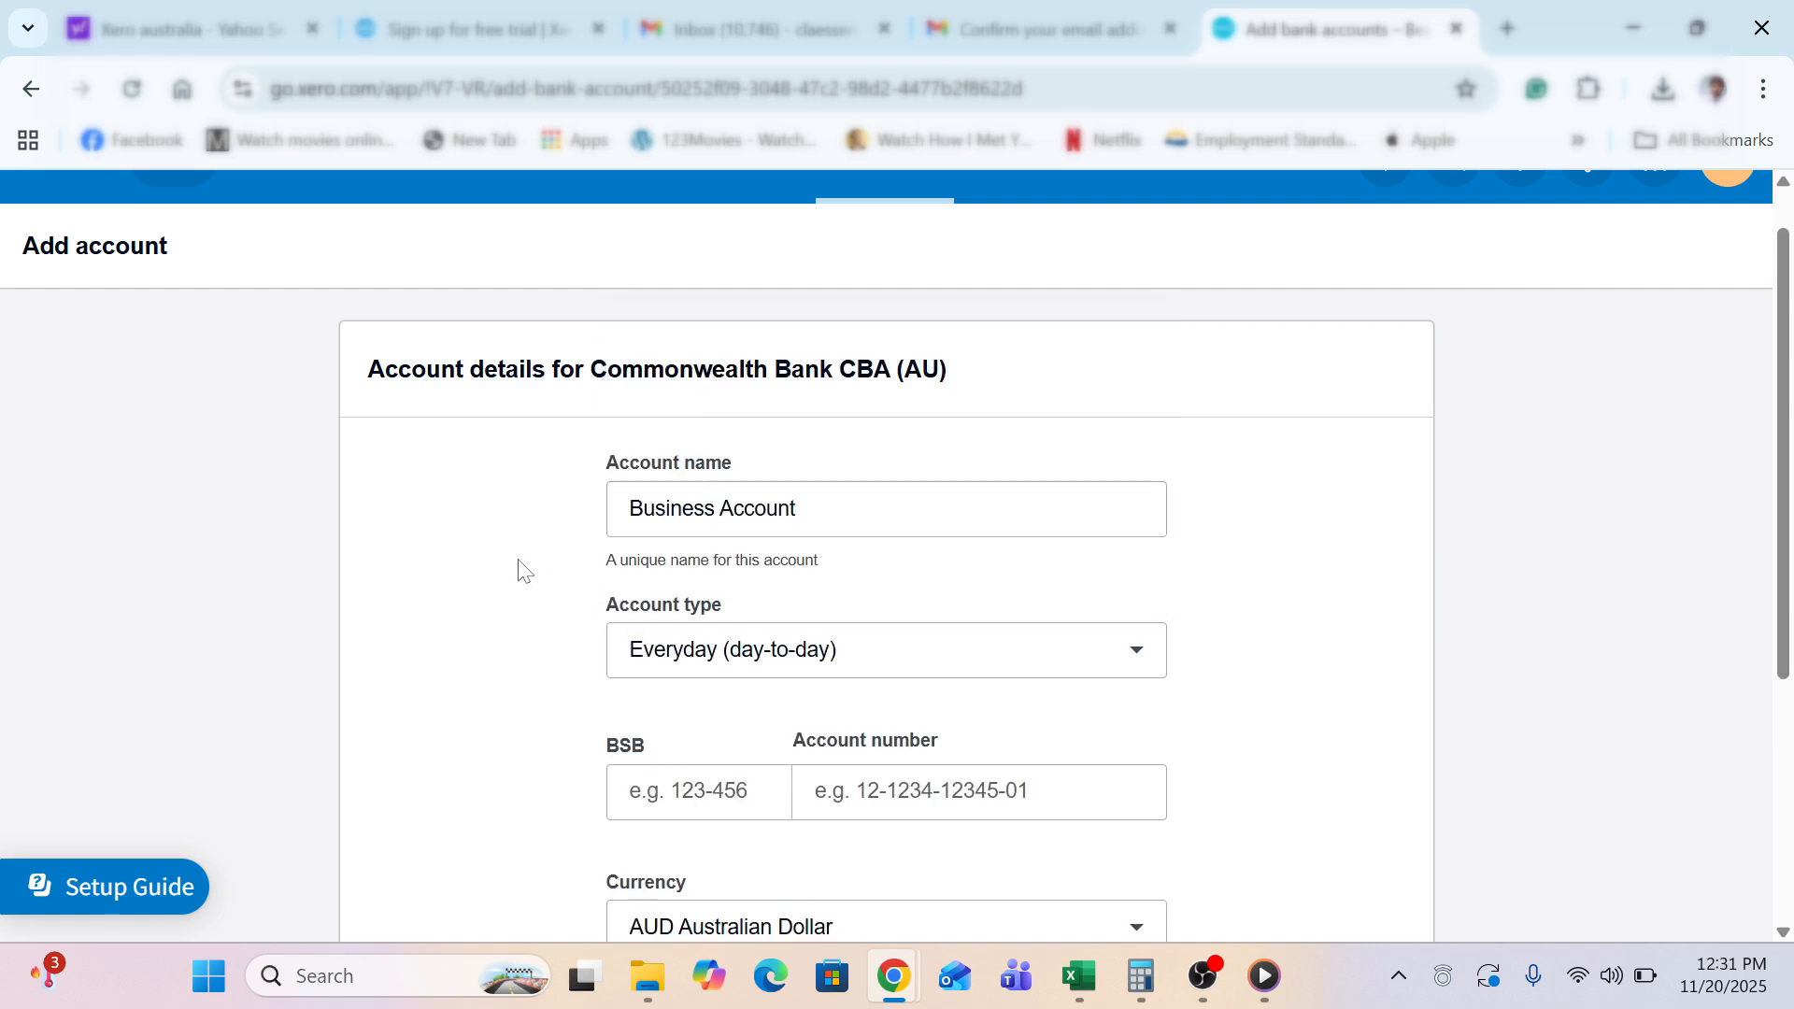
Enter the BSB and account number, then save the new bank account
scroll(525, 571, "down", 2)
left_click(689, 623)
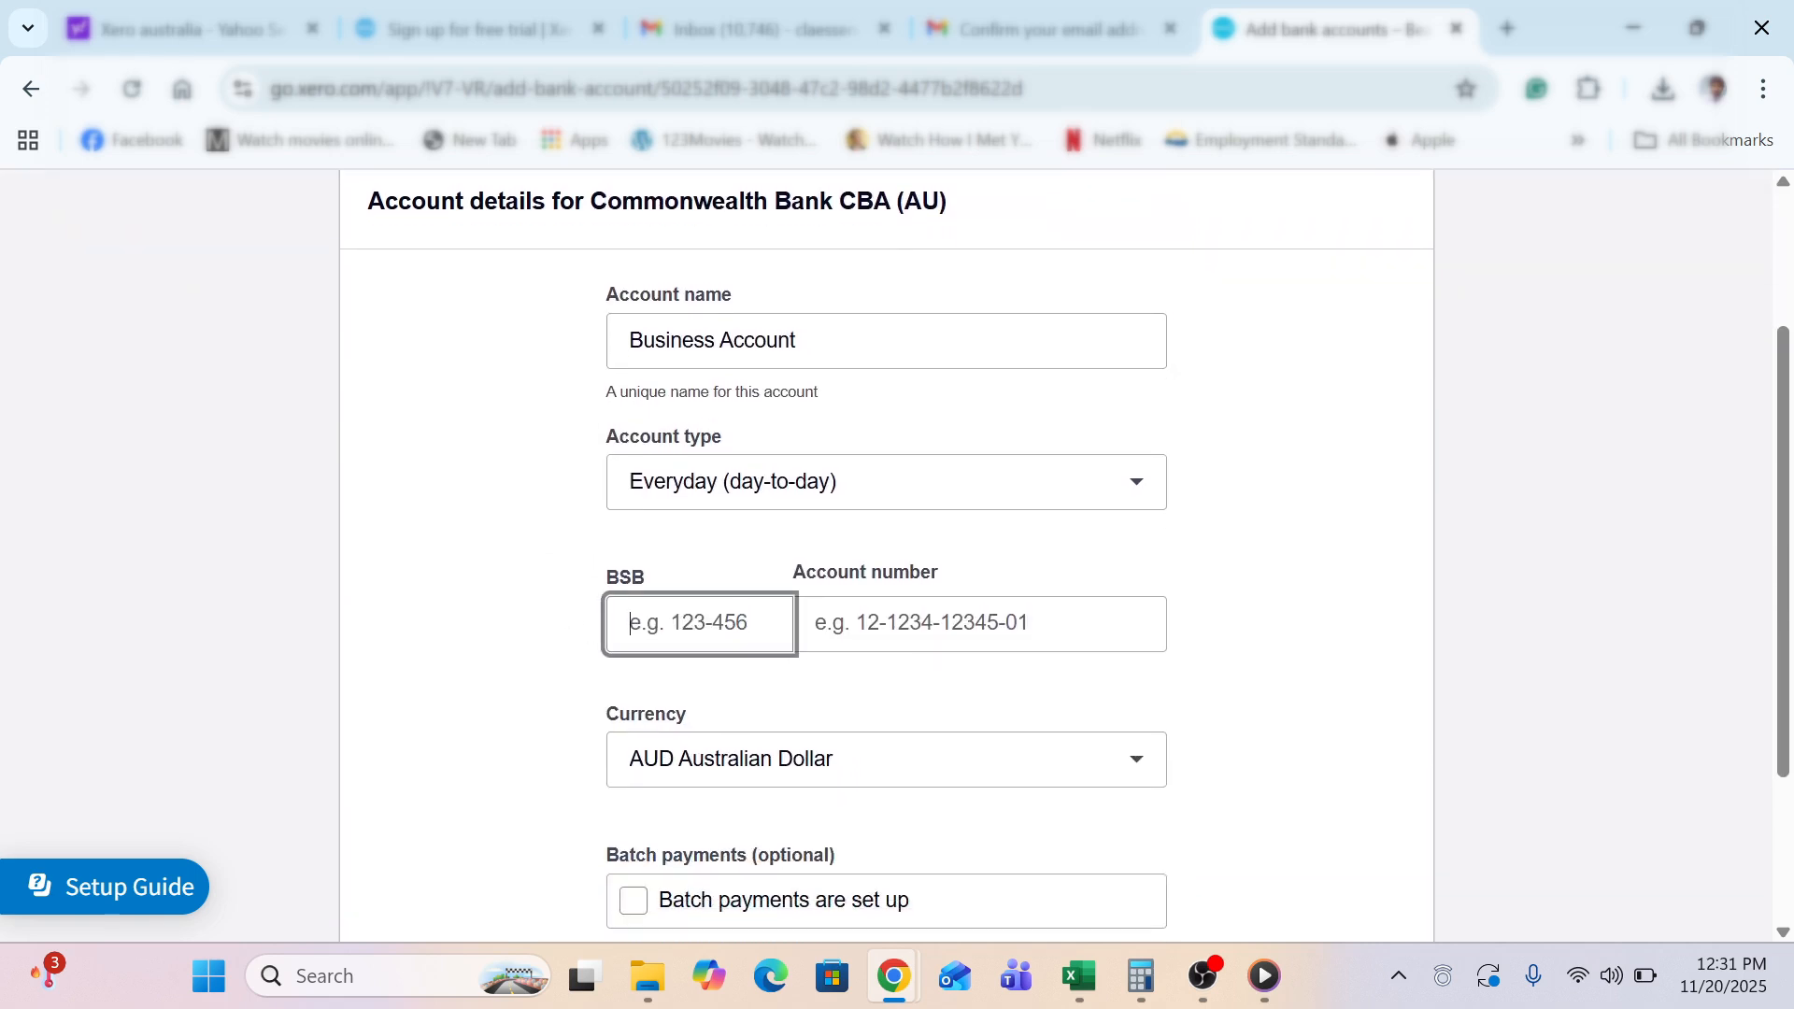
type("0")
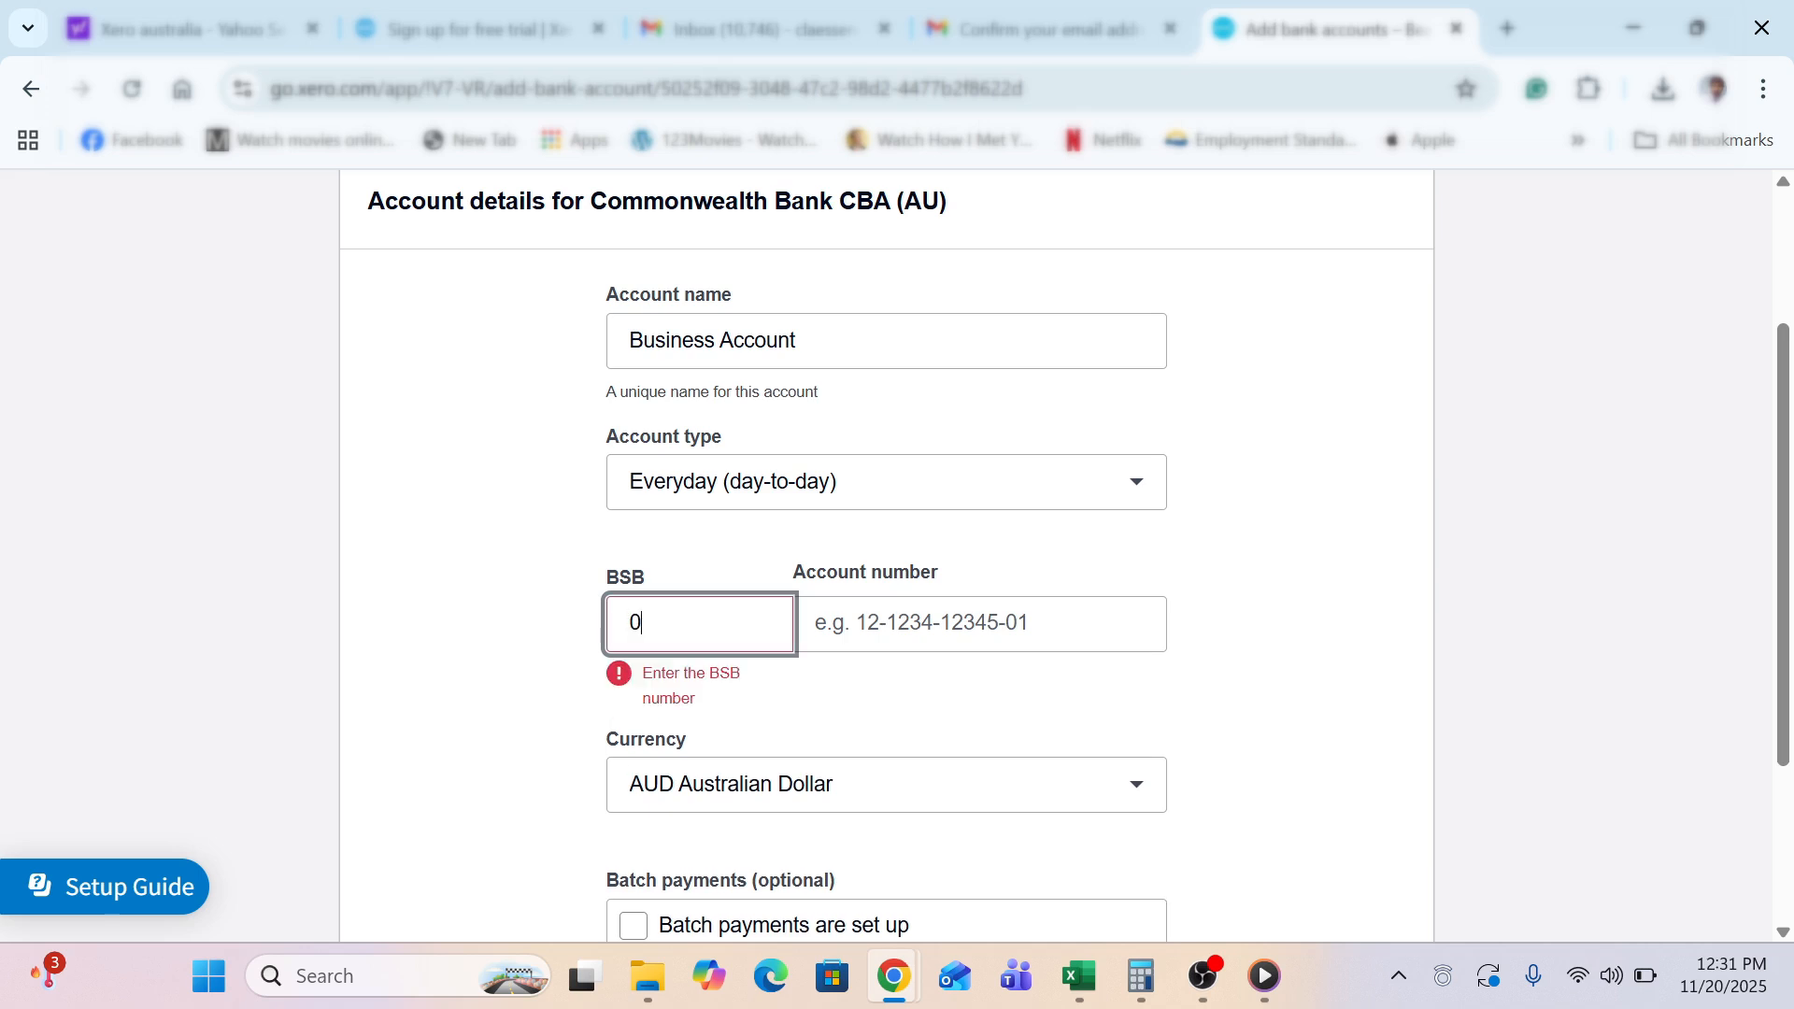
type("00-00")
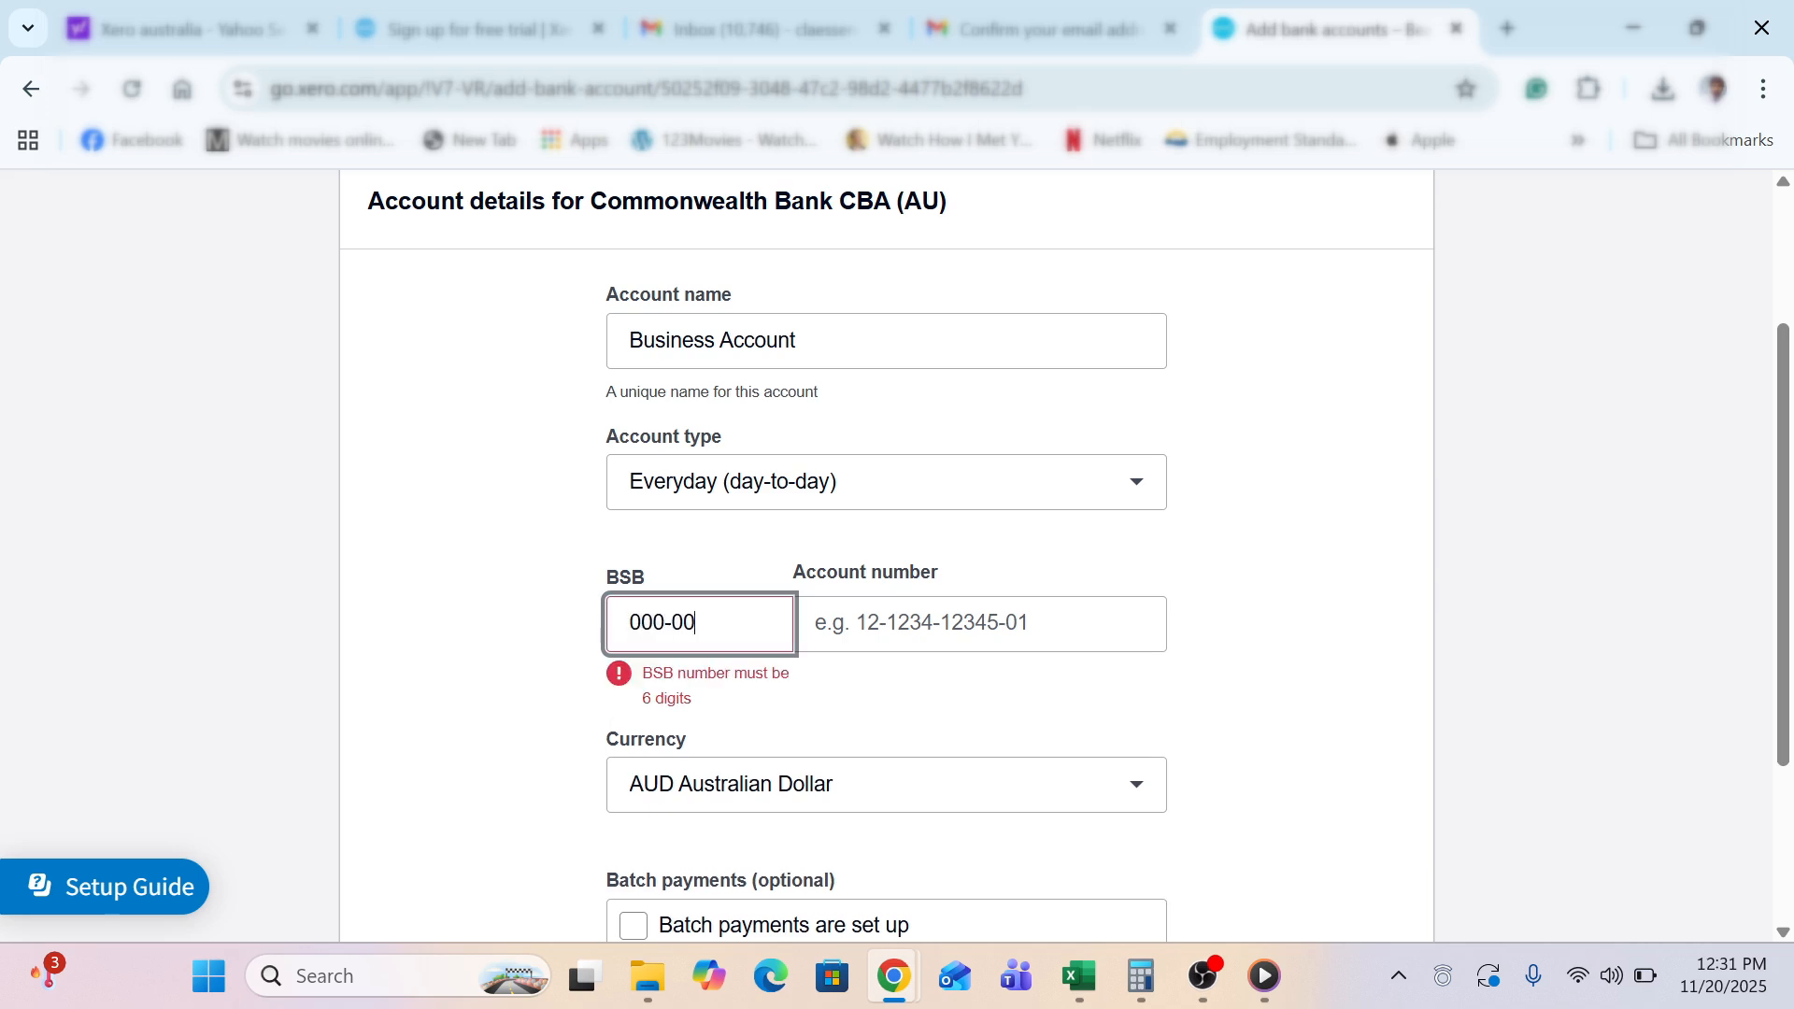
type("0")
key("Tab")
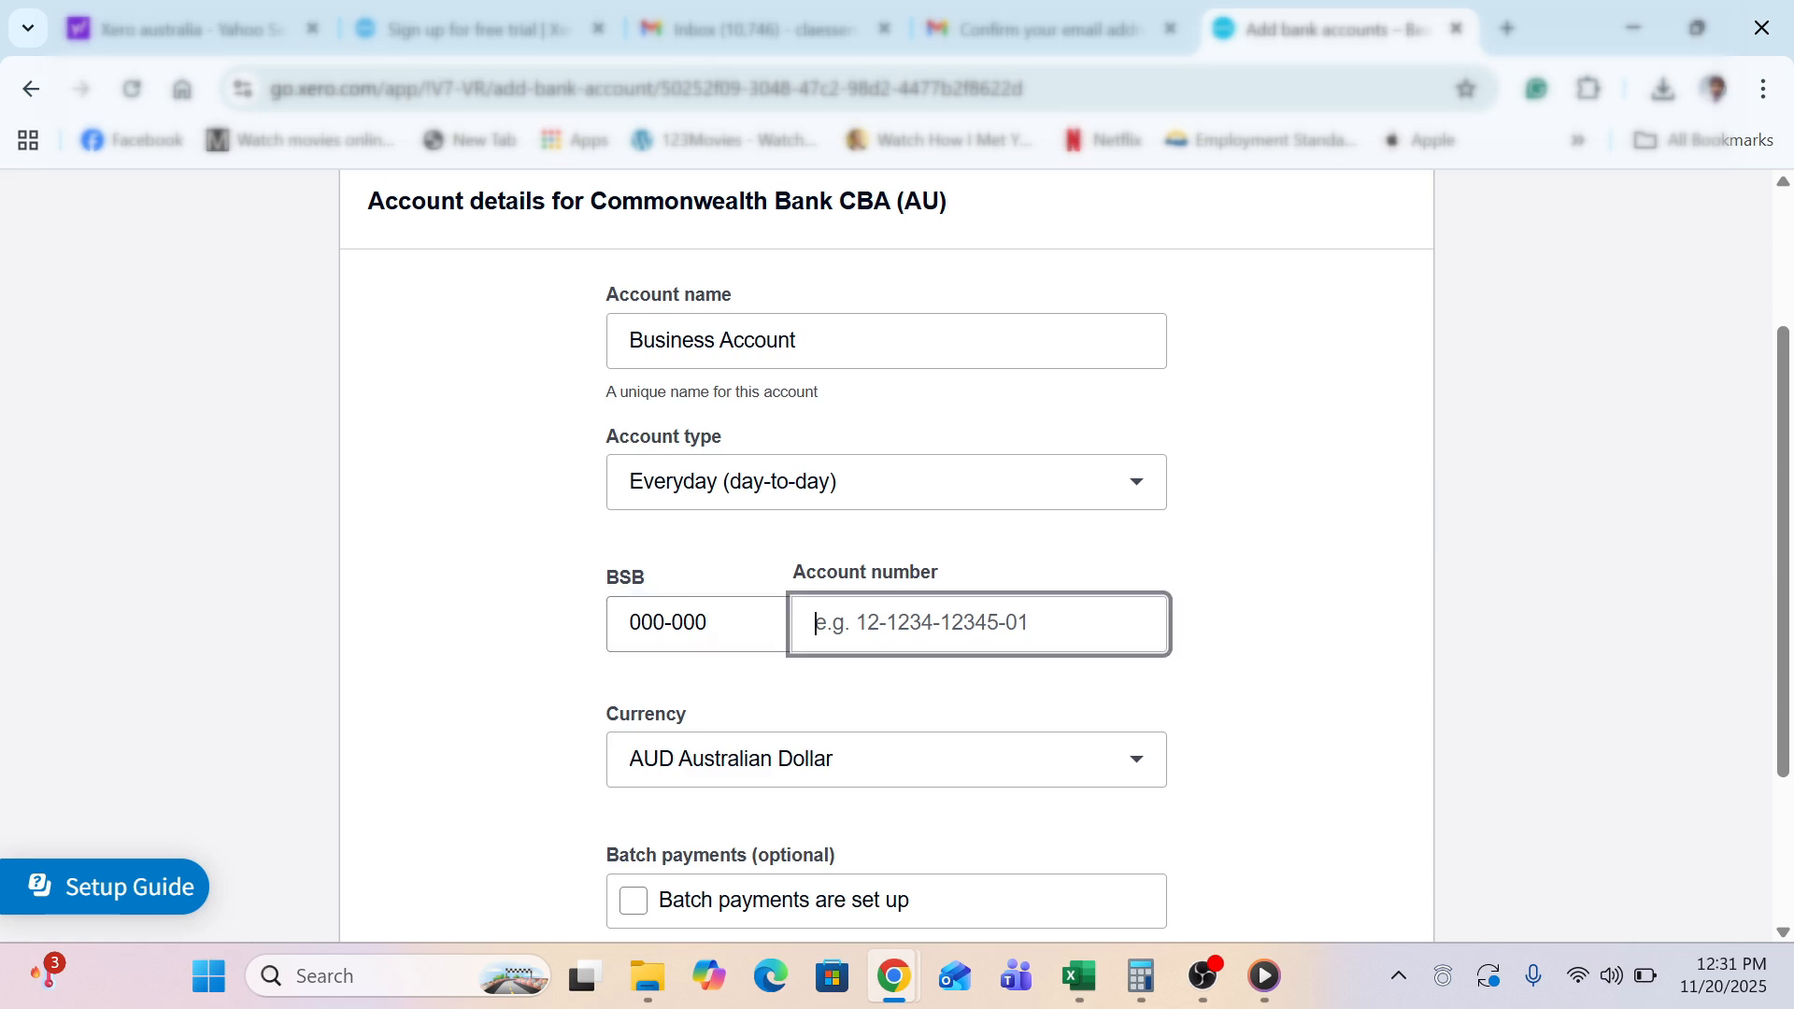
type("00000000")
left_click(414, 636)
scroll(414, 635, "down", 2)
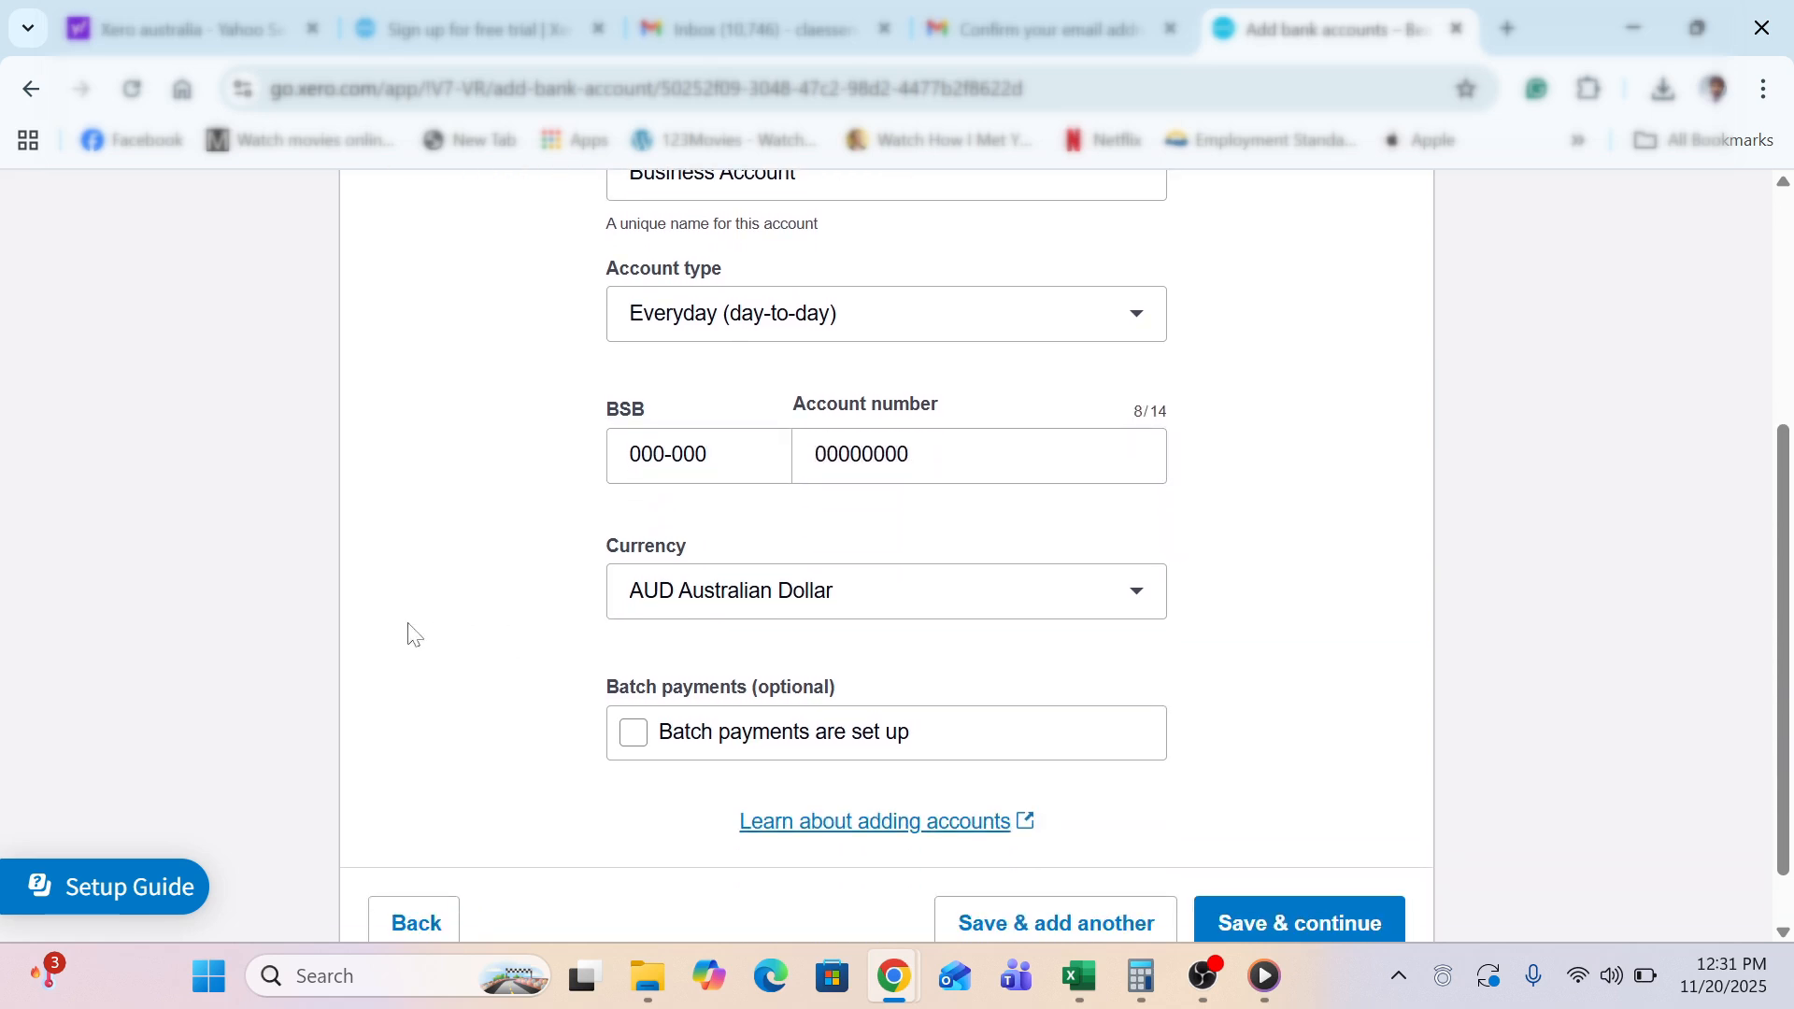
scroll(476, 803, "down", 1)
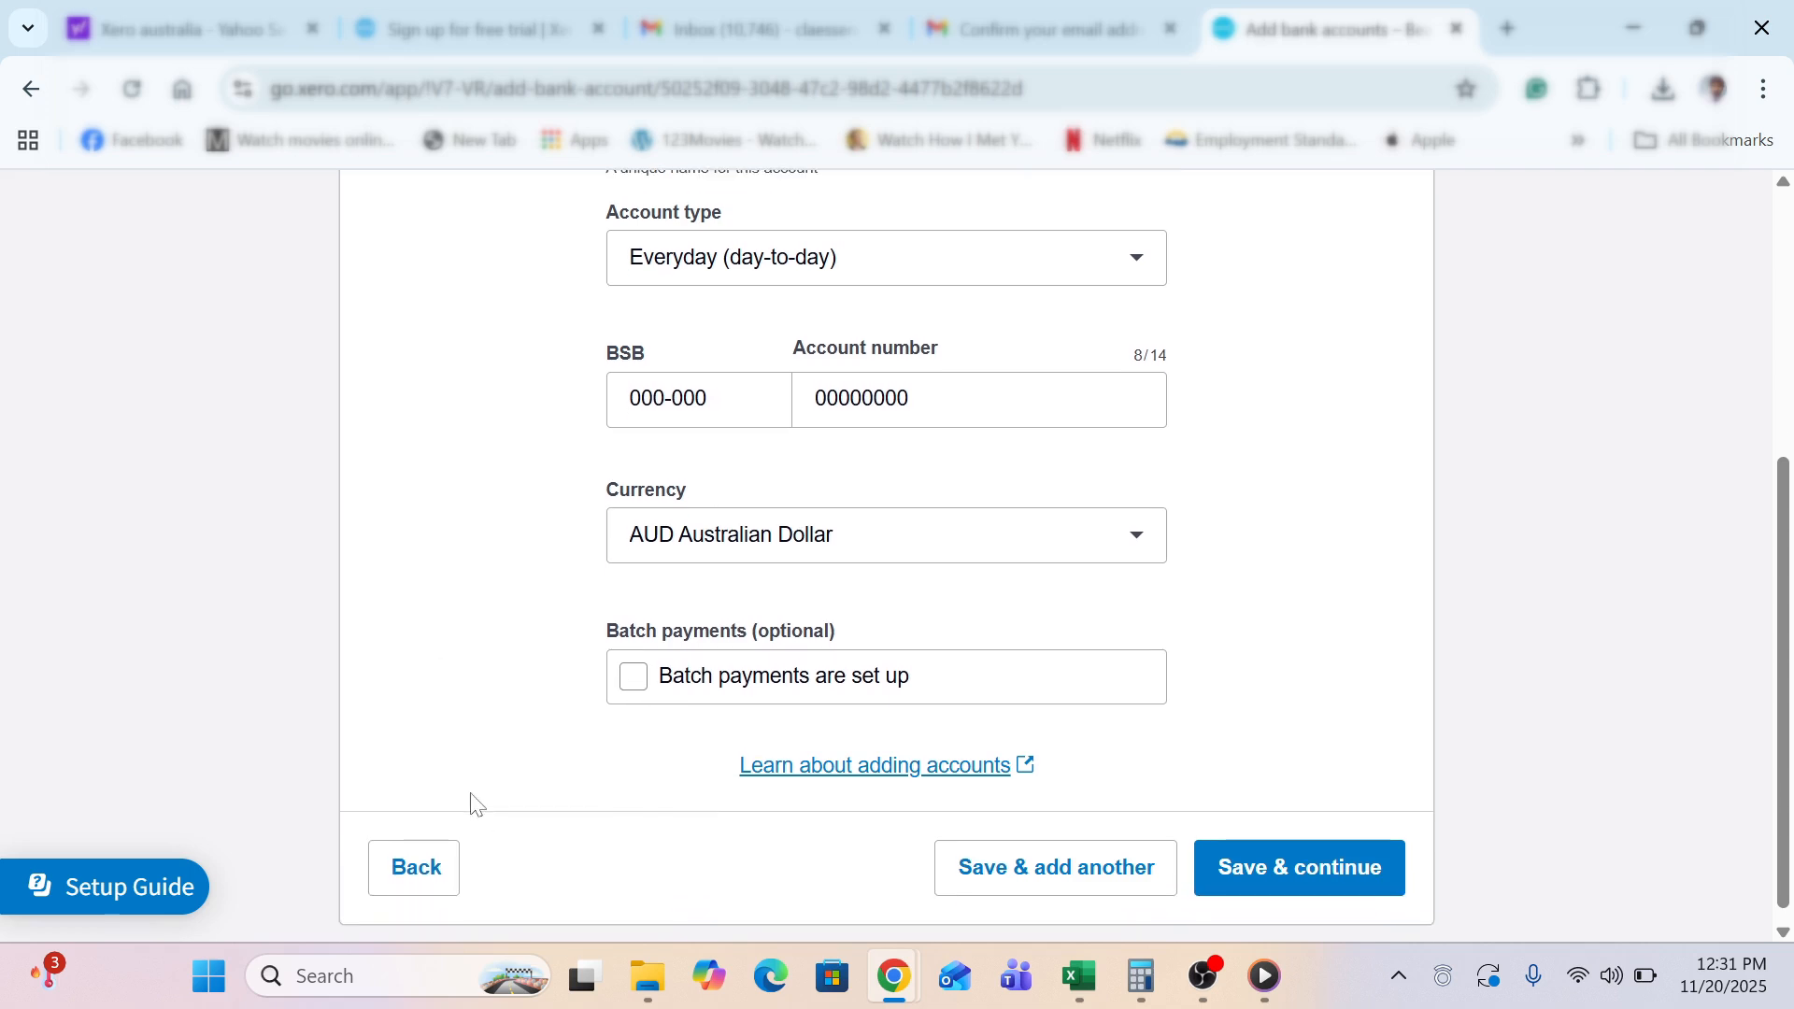
left_click(1324, 888)
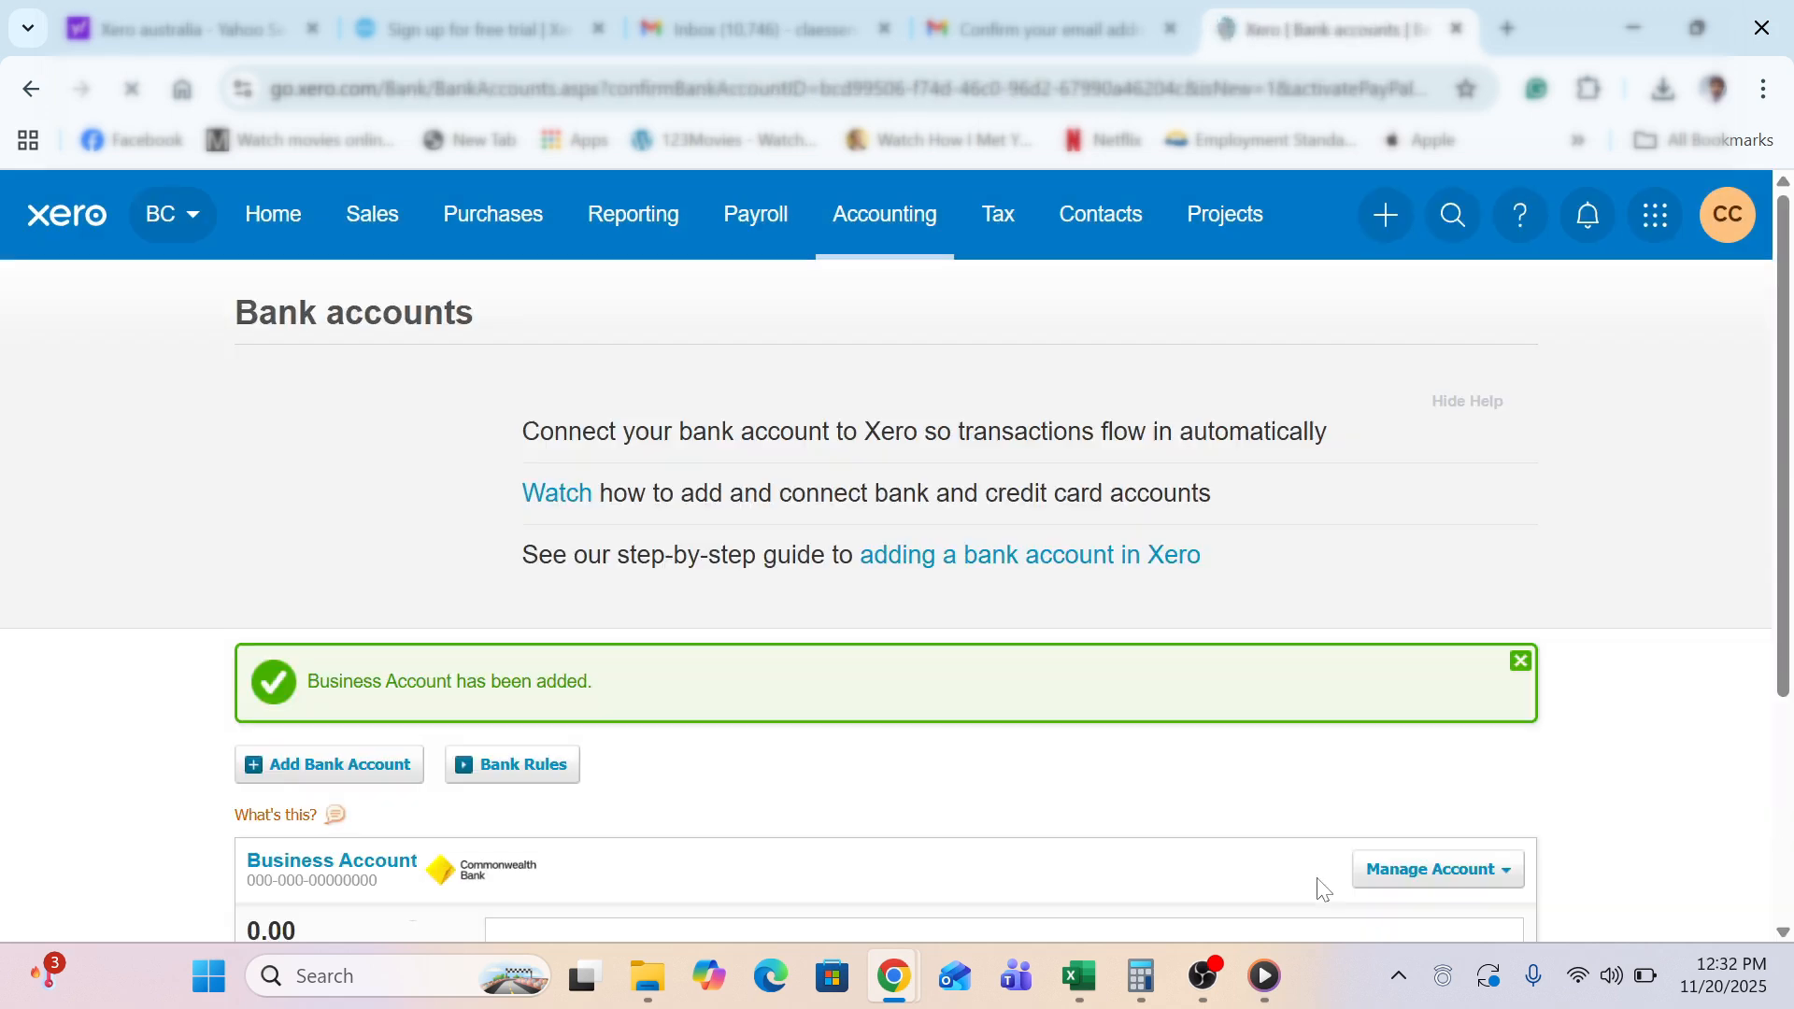
Collapse the Setup Guide panel on the Bank accounts page
scroll(100, 692, "down", 3)
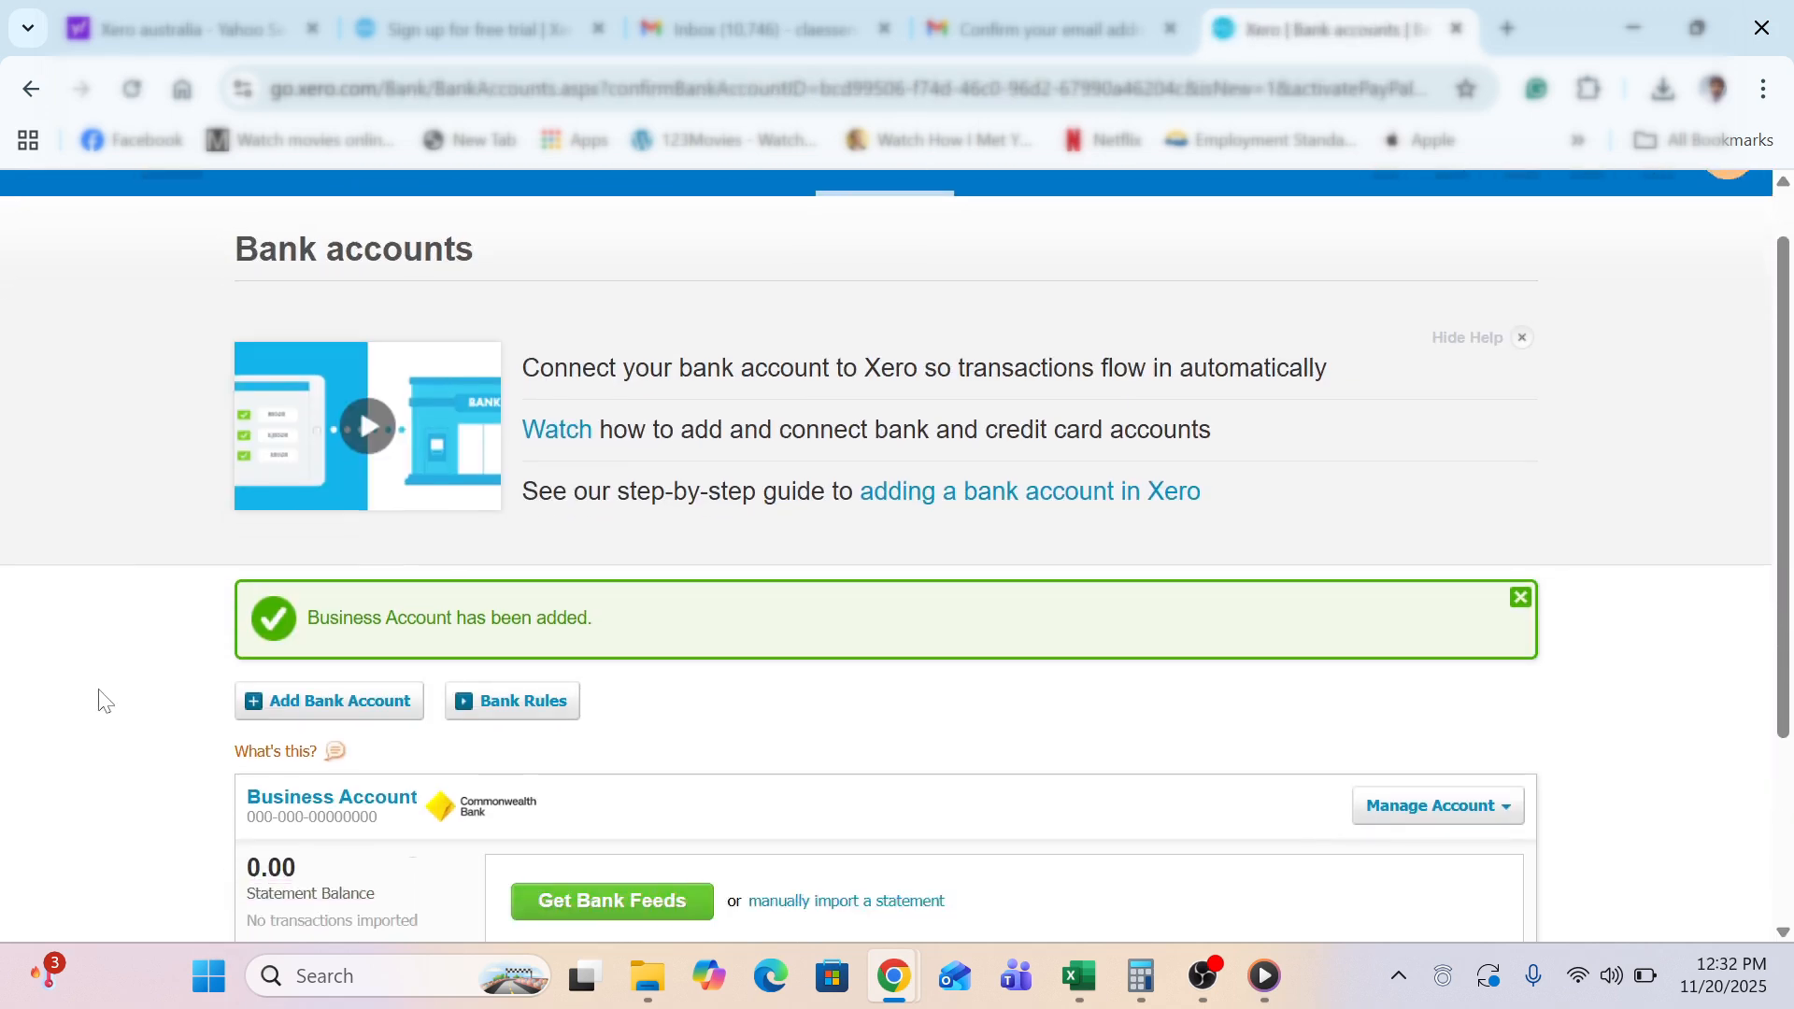
scroll(100, 700, "up", 3)
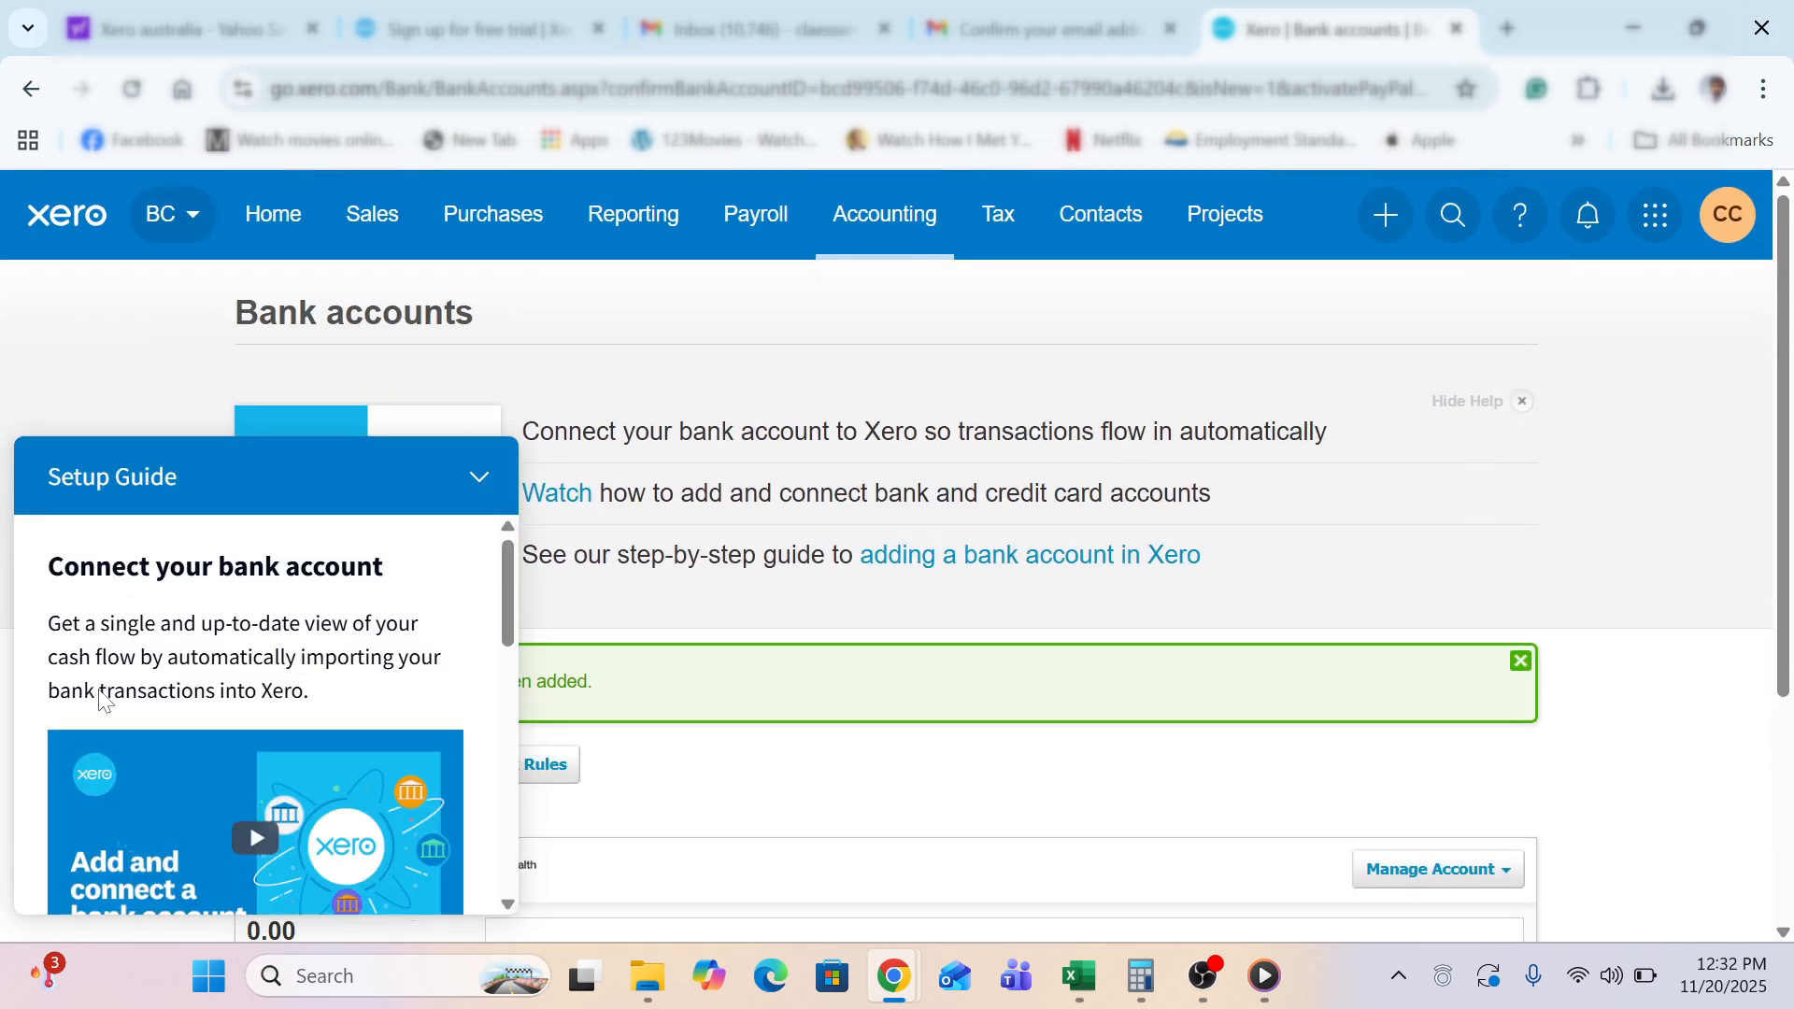
left_click(477, 480)
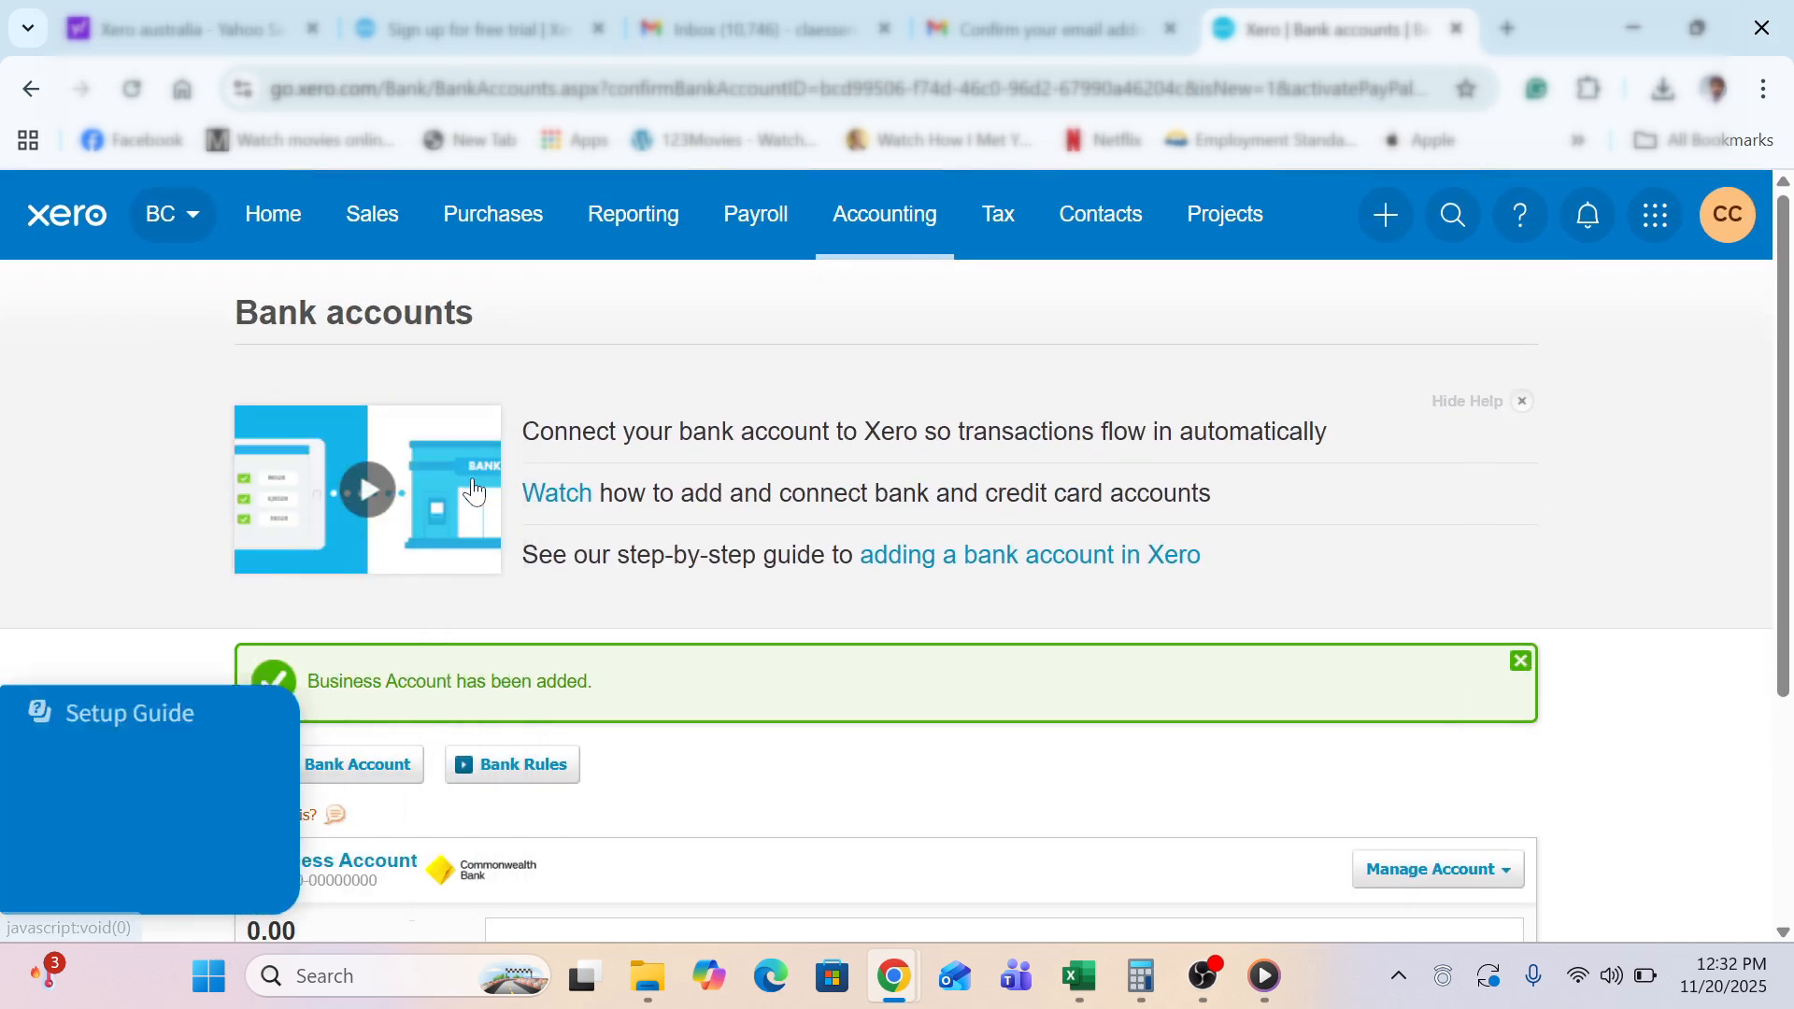
scroll(173, 552, "down", 3)
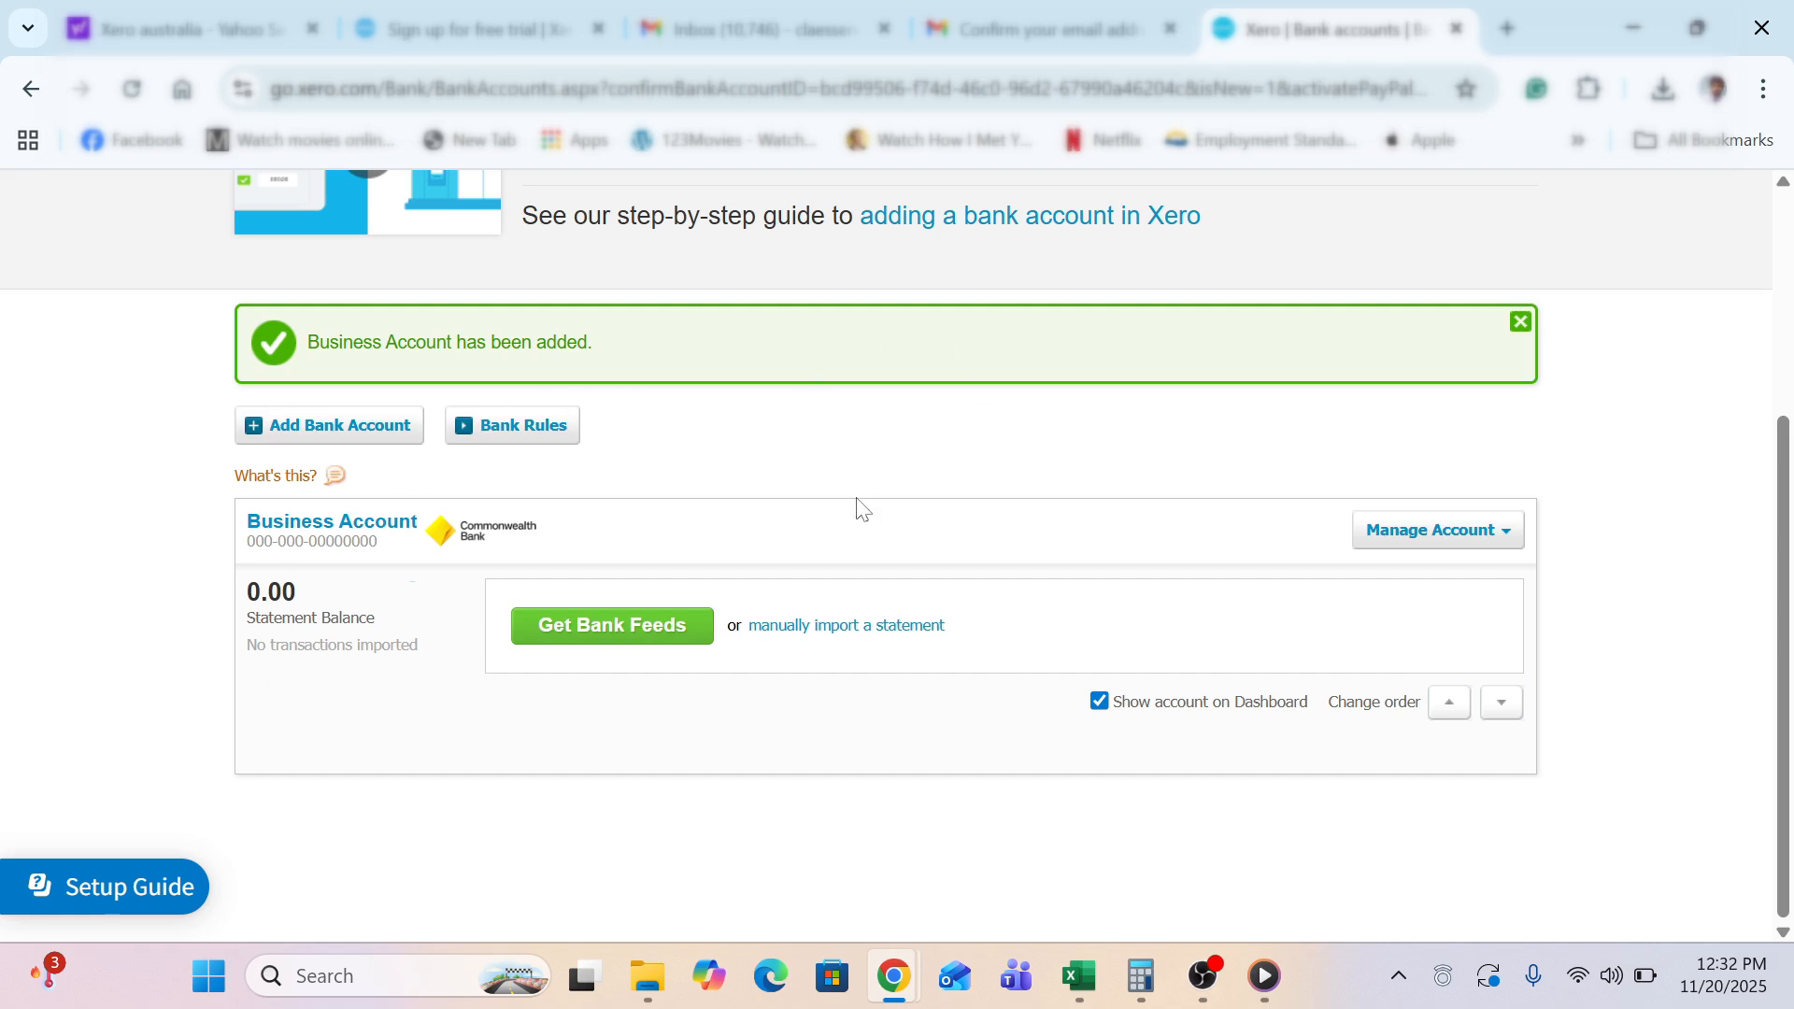
Open Business Account's Edit Account Details, review BSB and account number, and save unchanged
left_click(1445, 530)
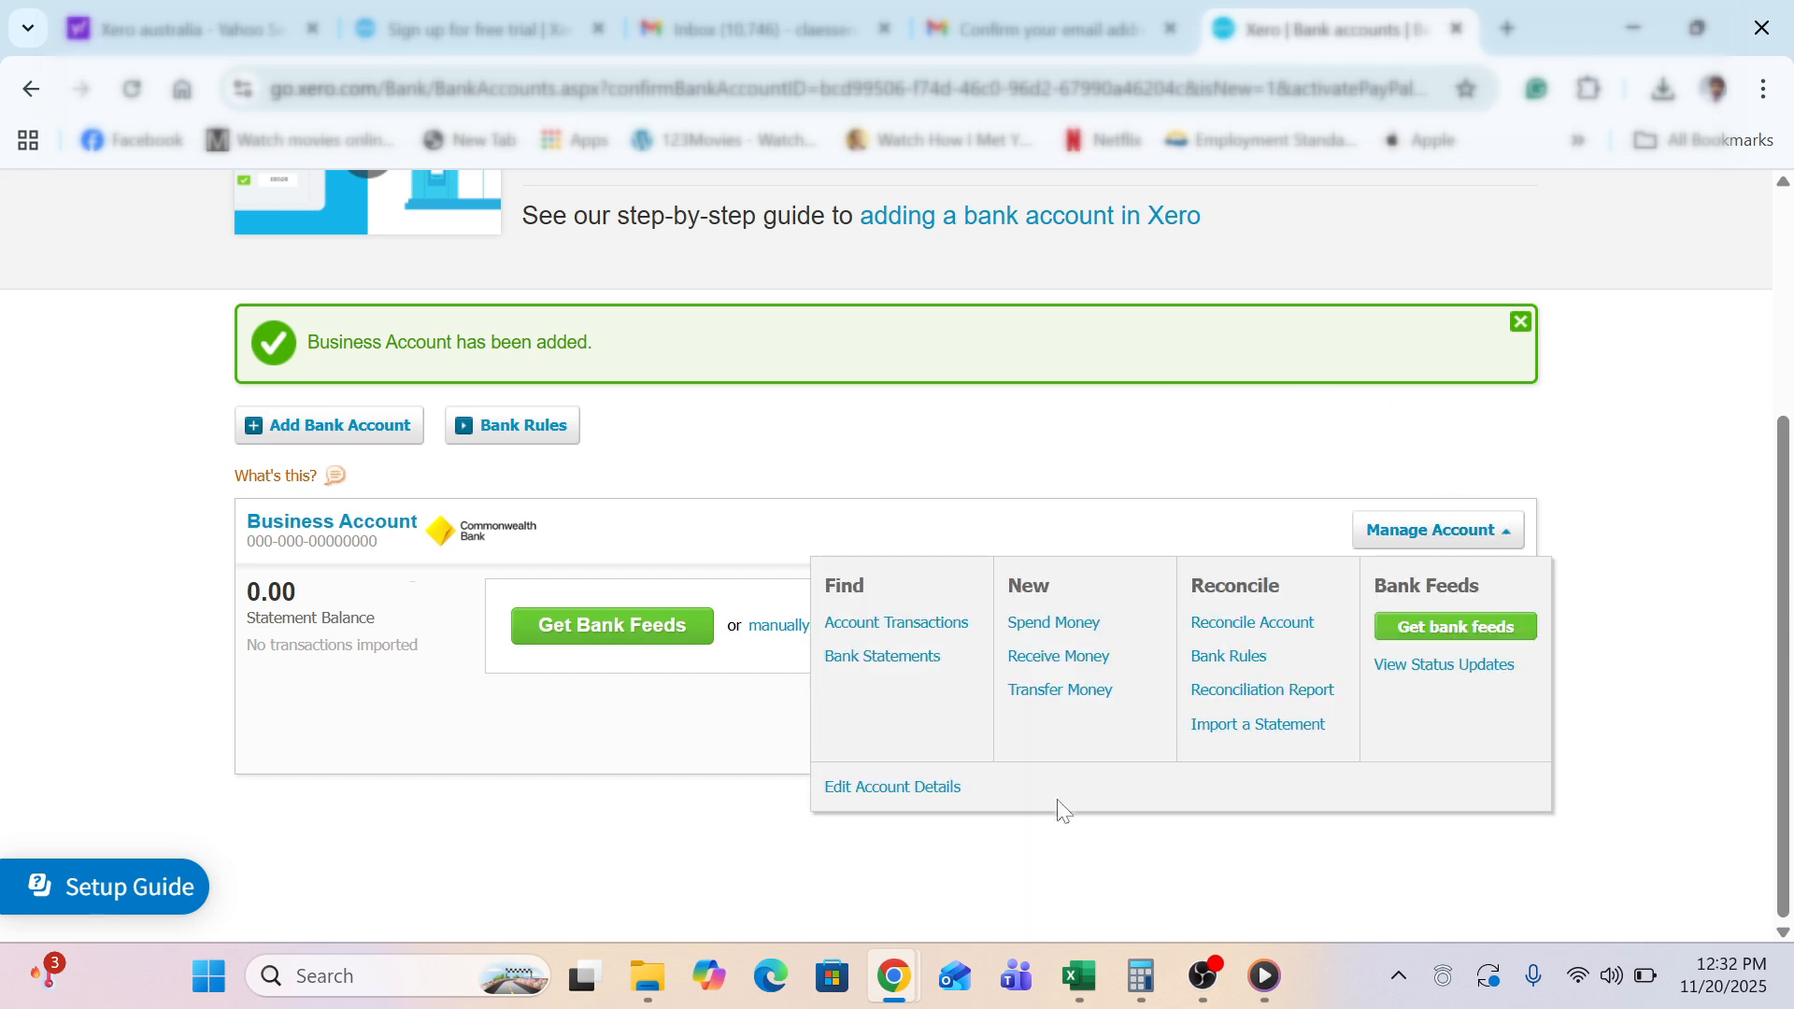
left_click(921, 793)
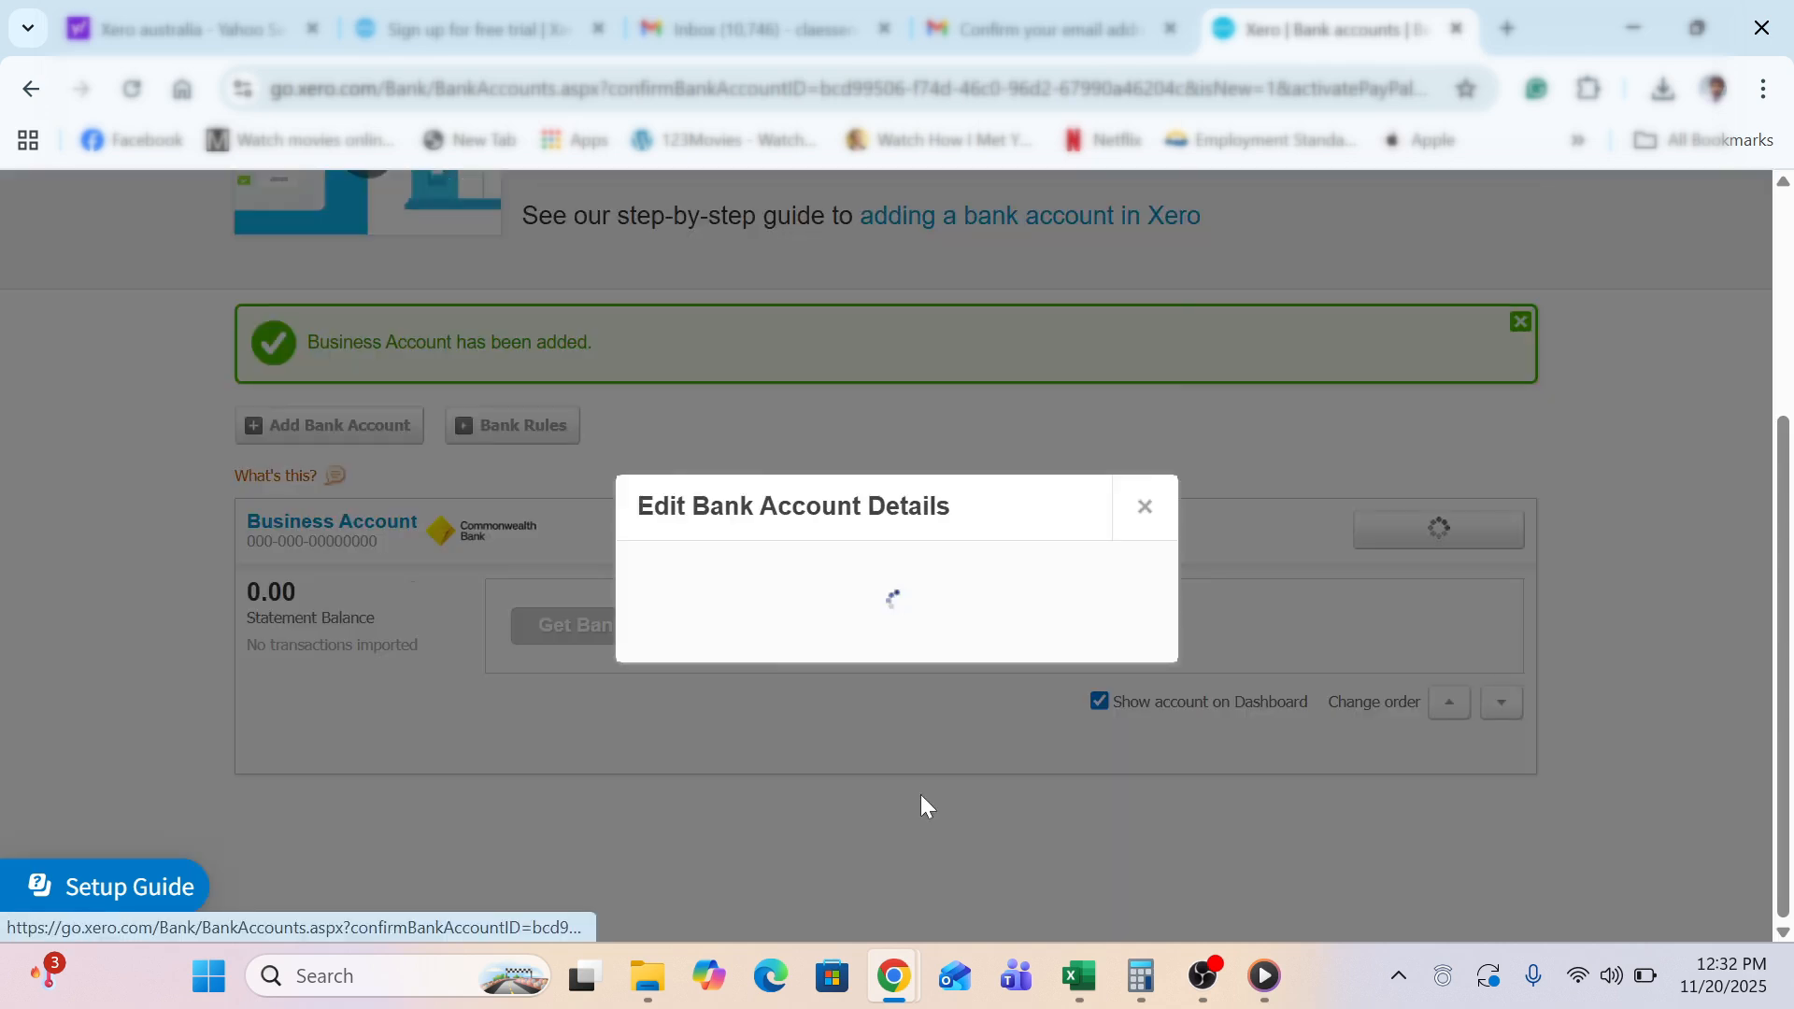
left_click_drag(703, 693, 643, 693)
key("Tab")
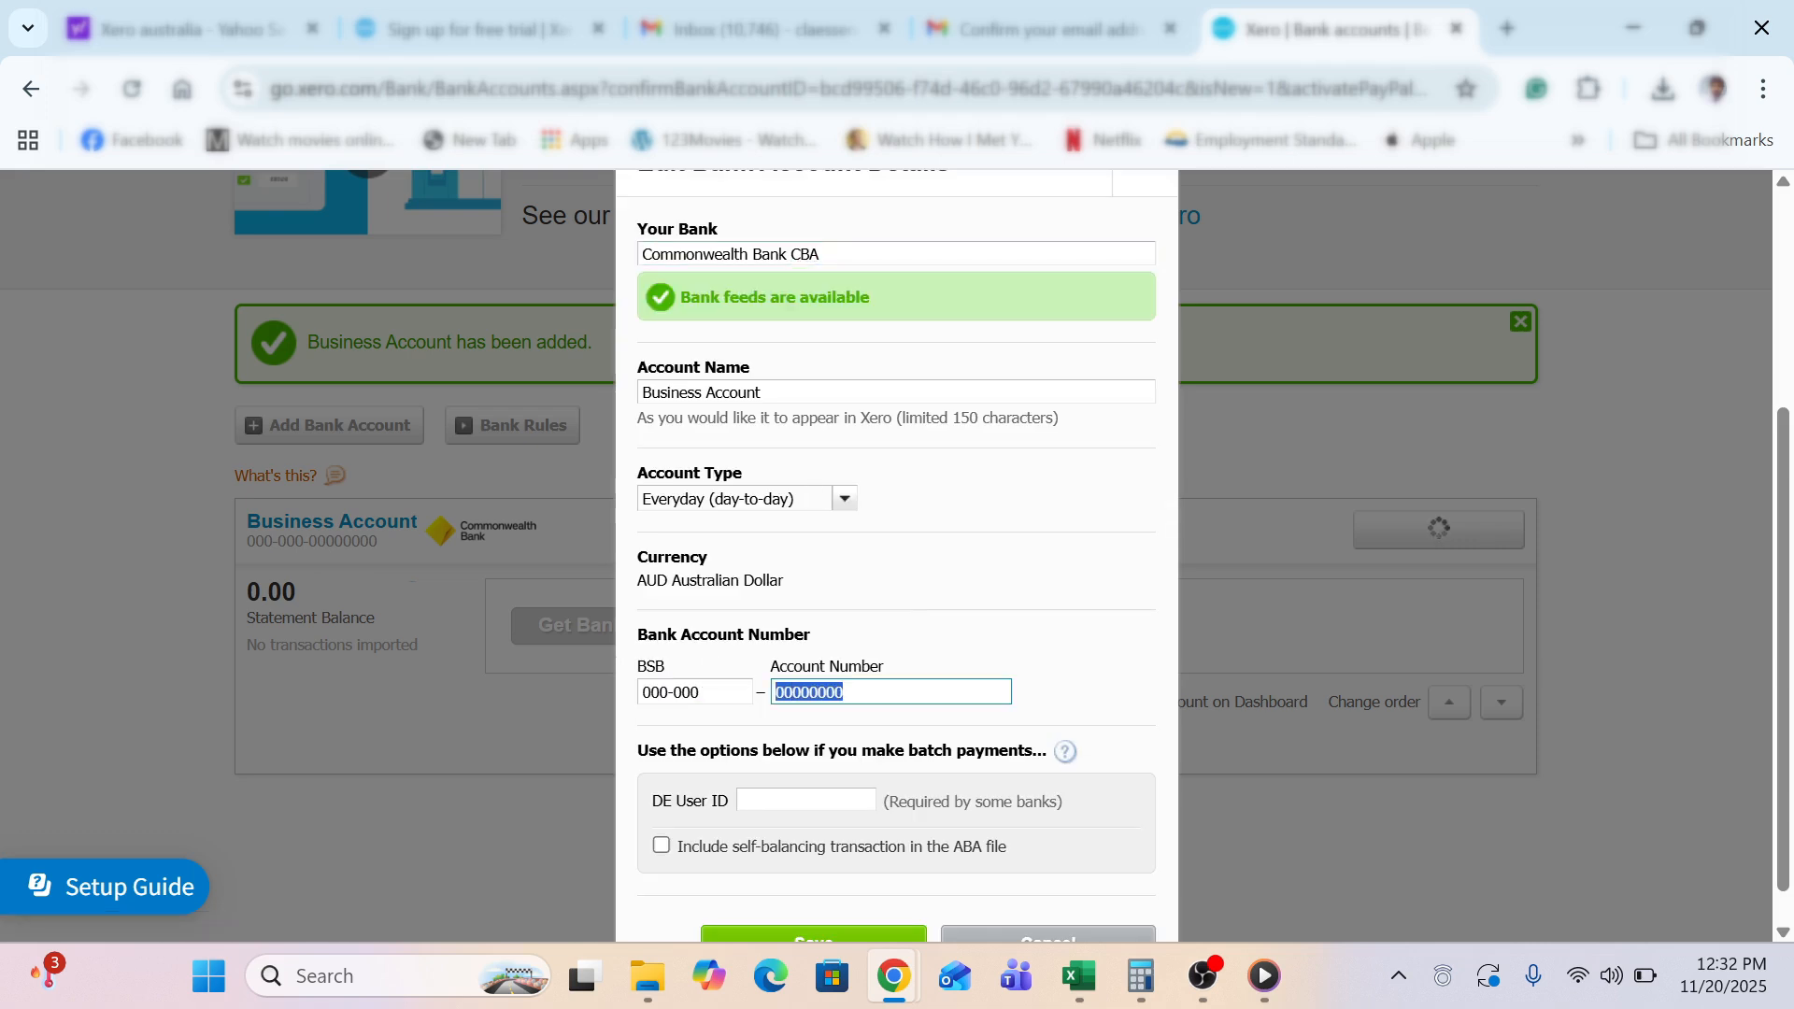
left_click(1166, 632)
scroll(1163, 631, "down", 1)
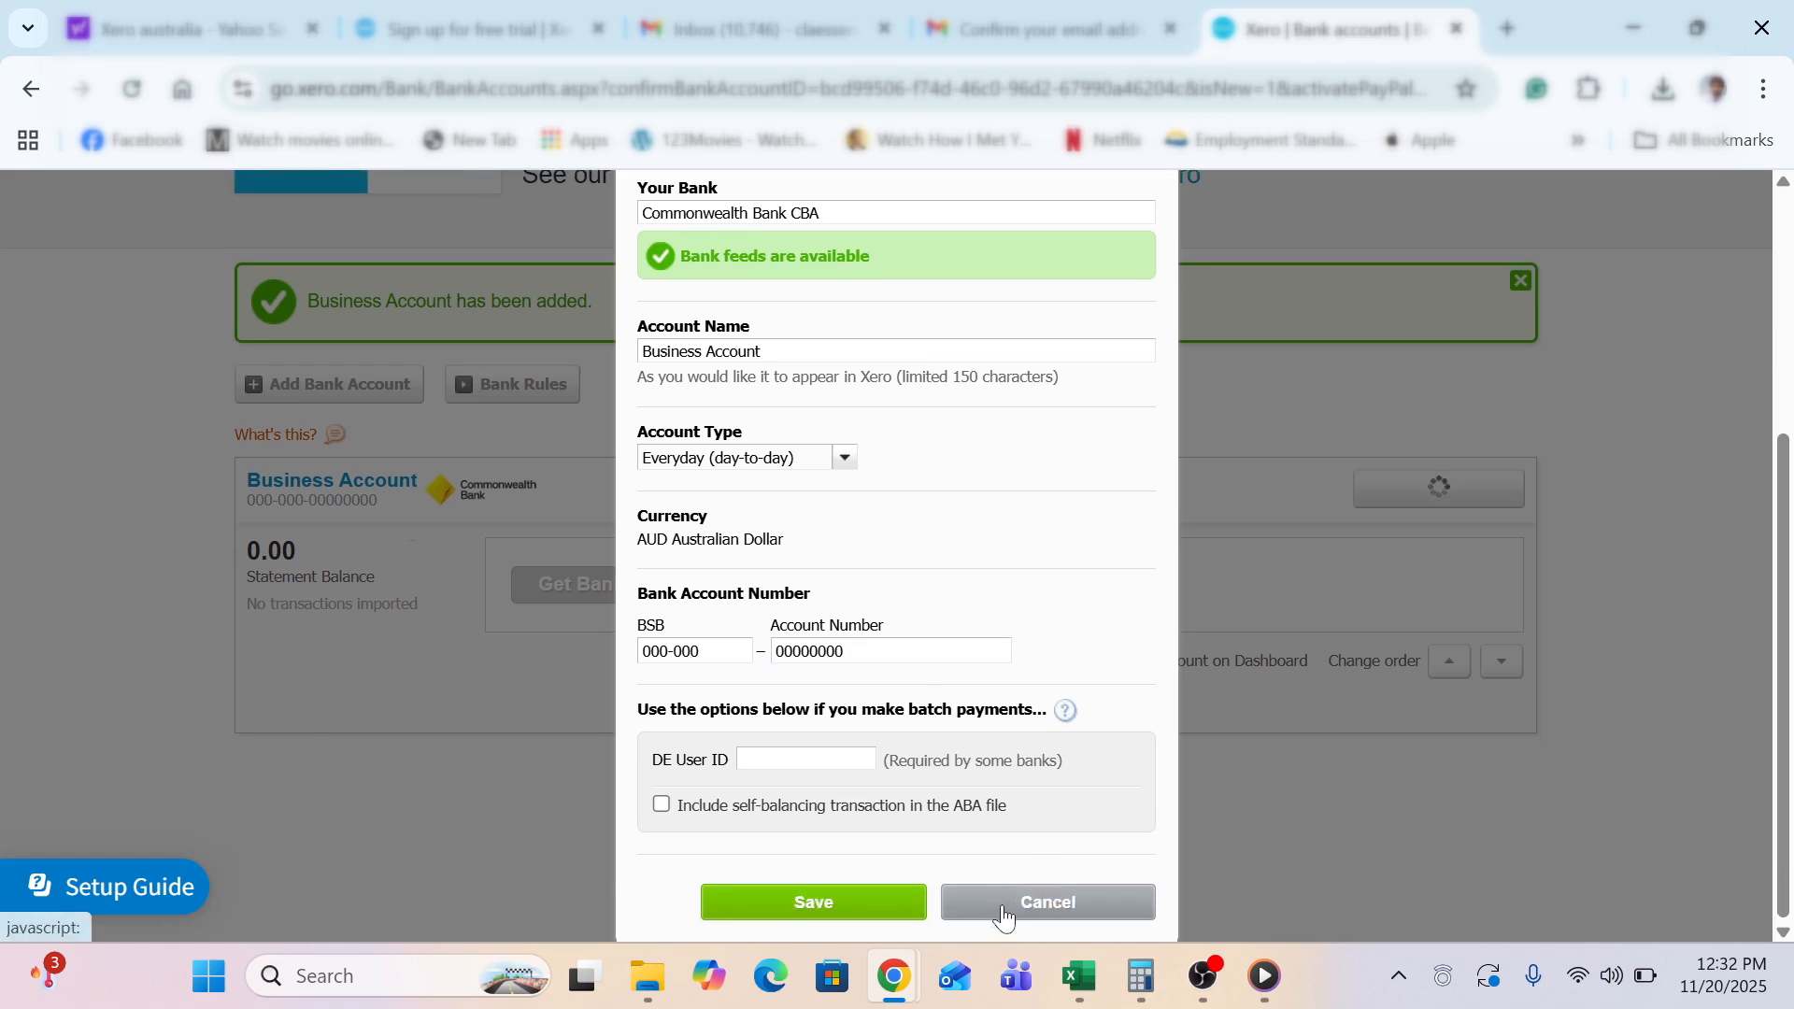
left_click(887, 903)
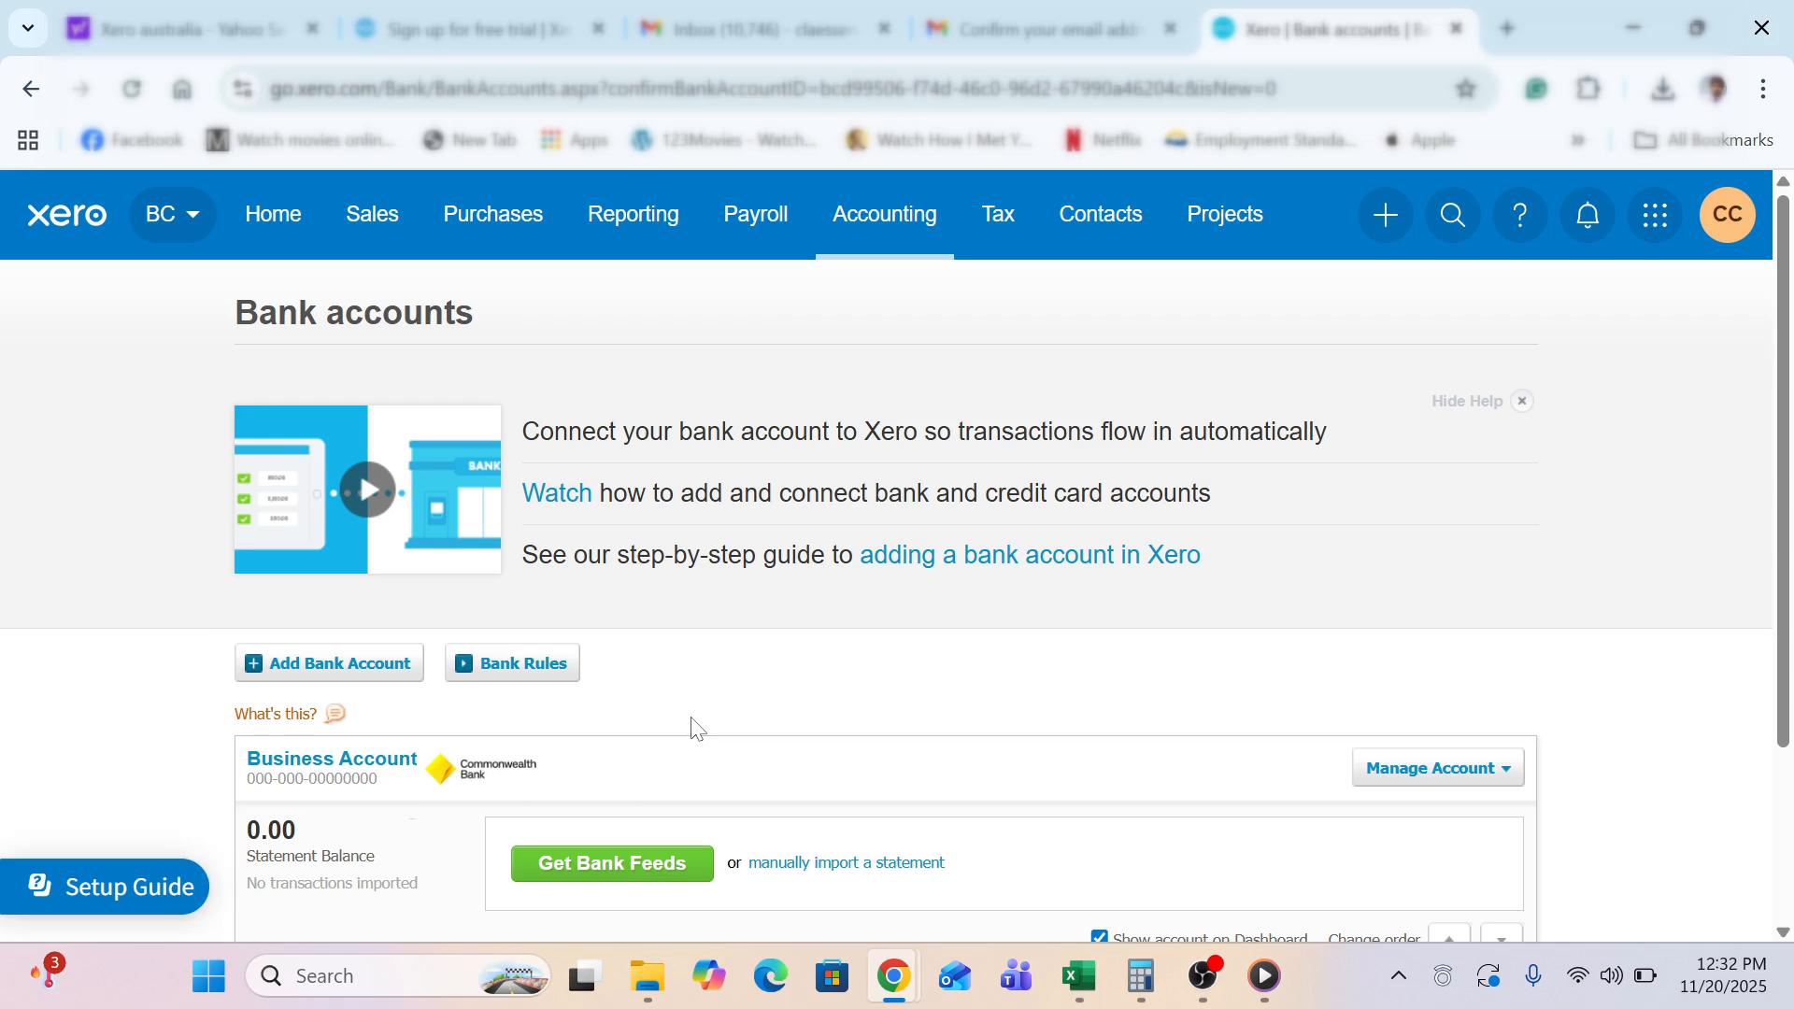
Open Settings from the Beautiful Cakes organisation menu and go to Organisation details
left_click(163, 236)
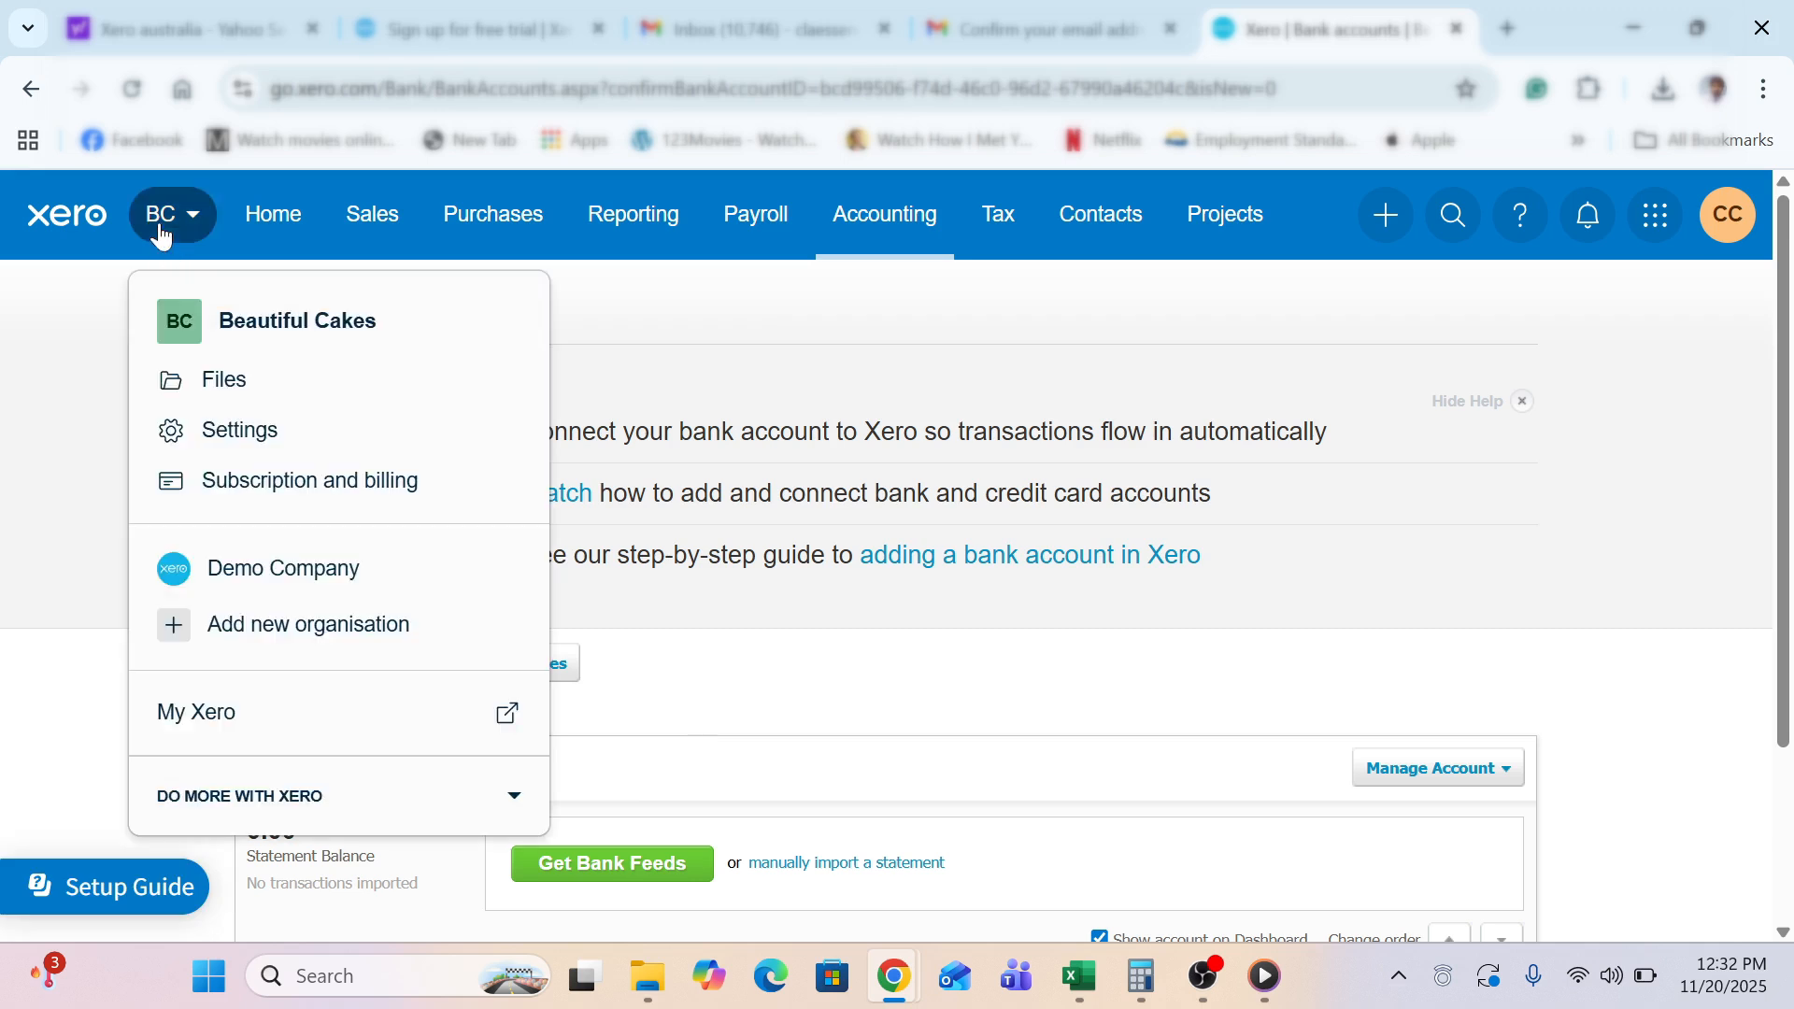
left_click(233, 432)
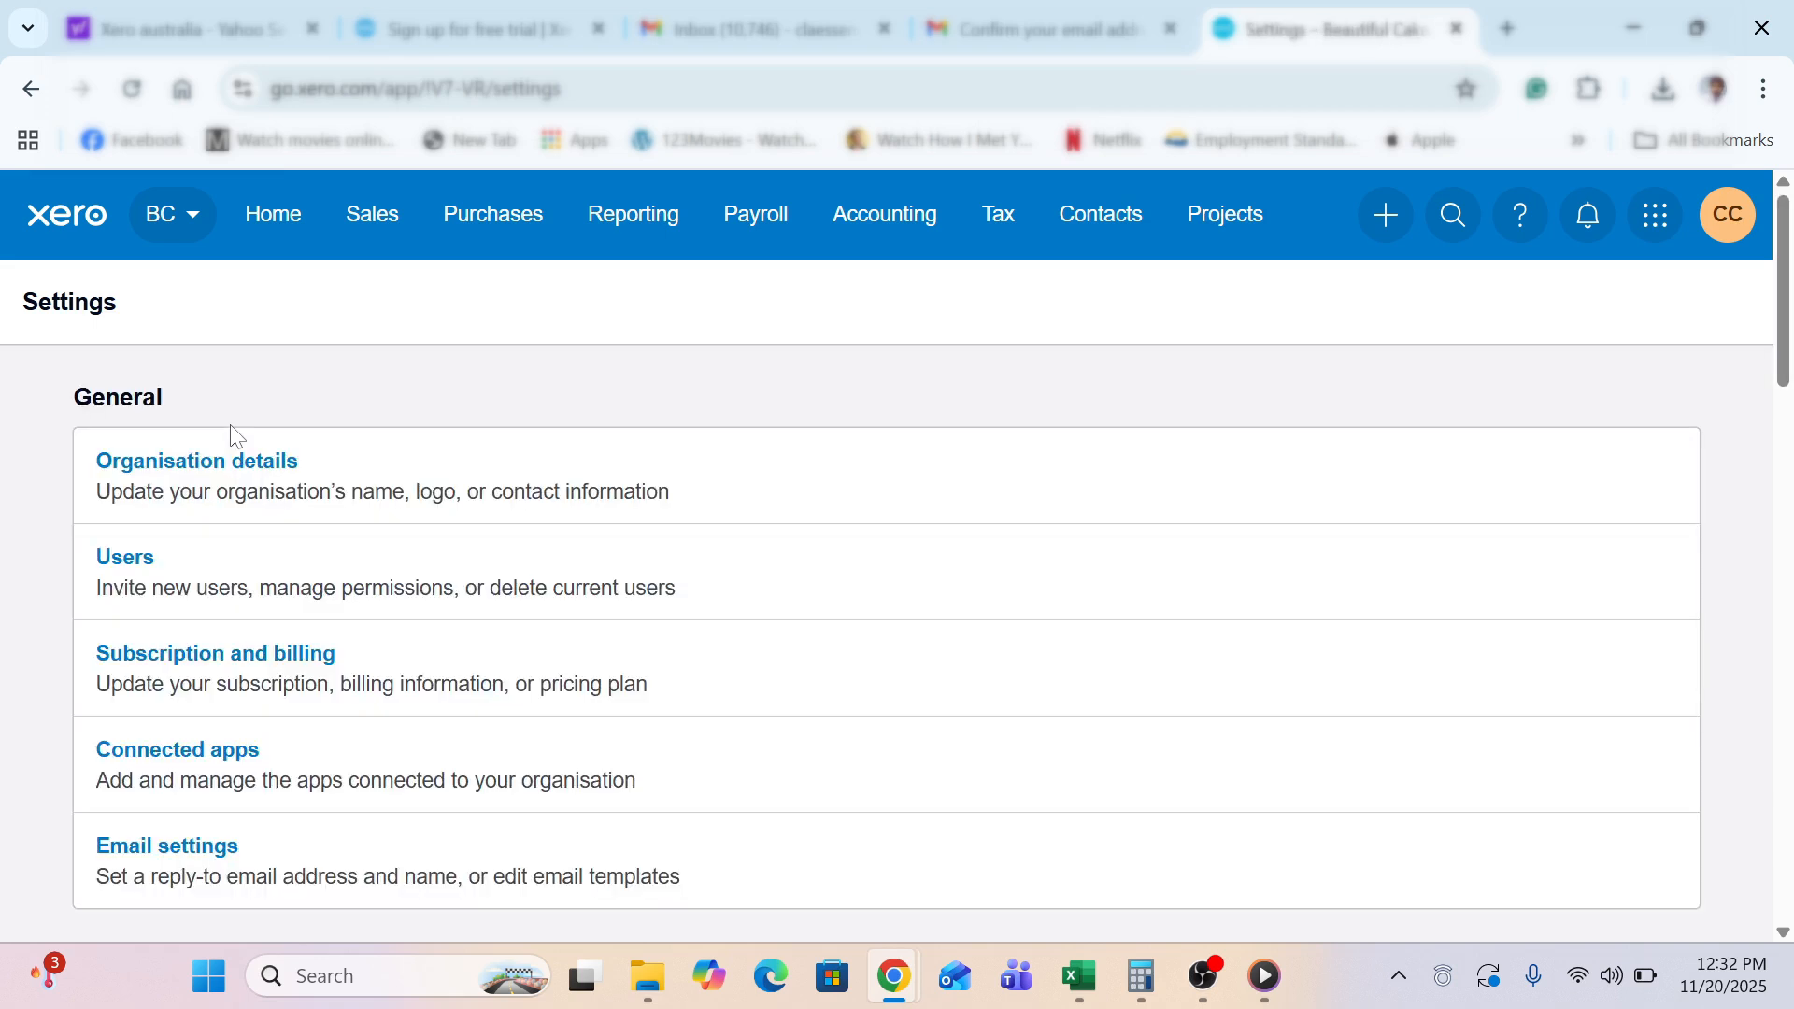
scroll(271, 403, "down", 7)
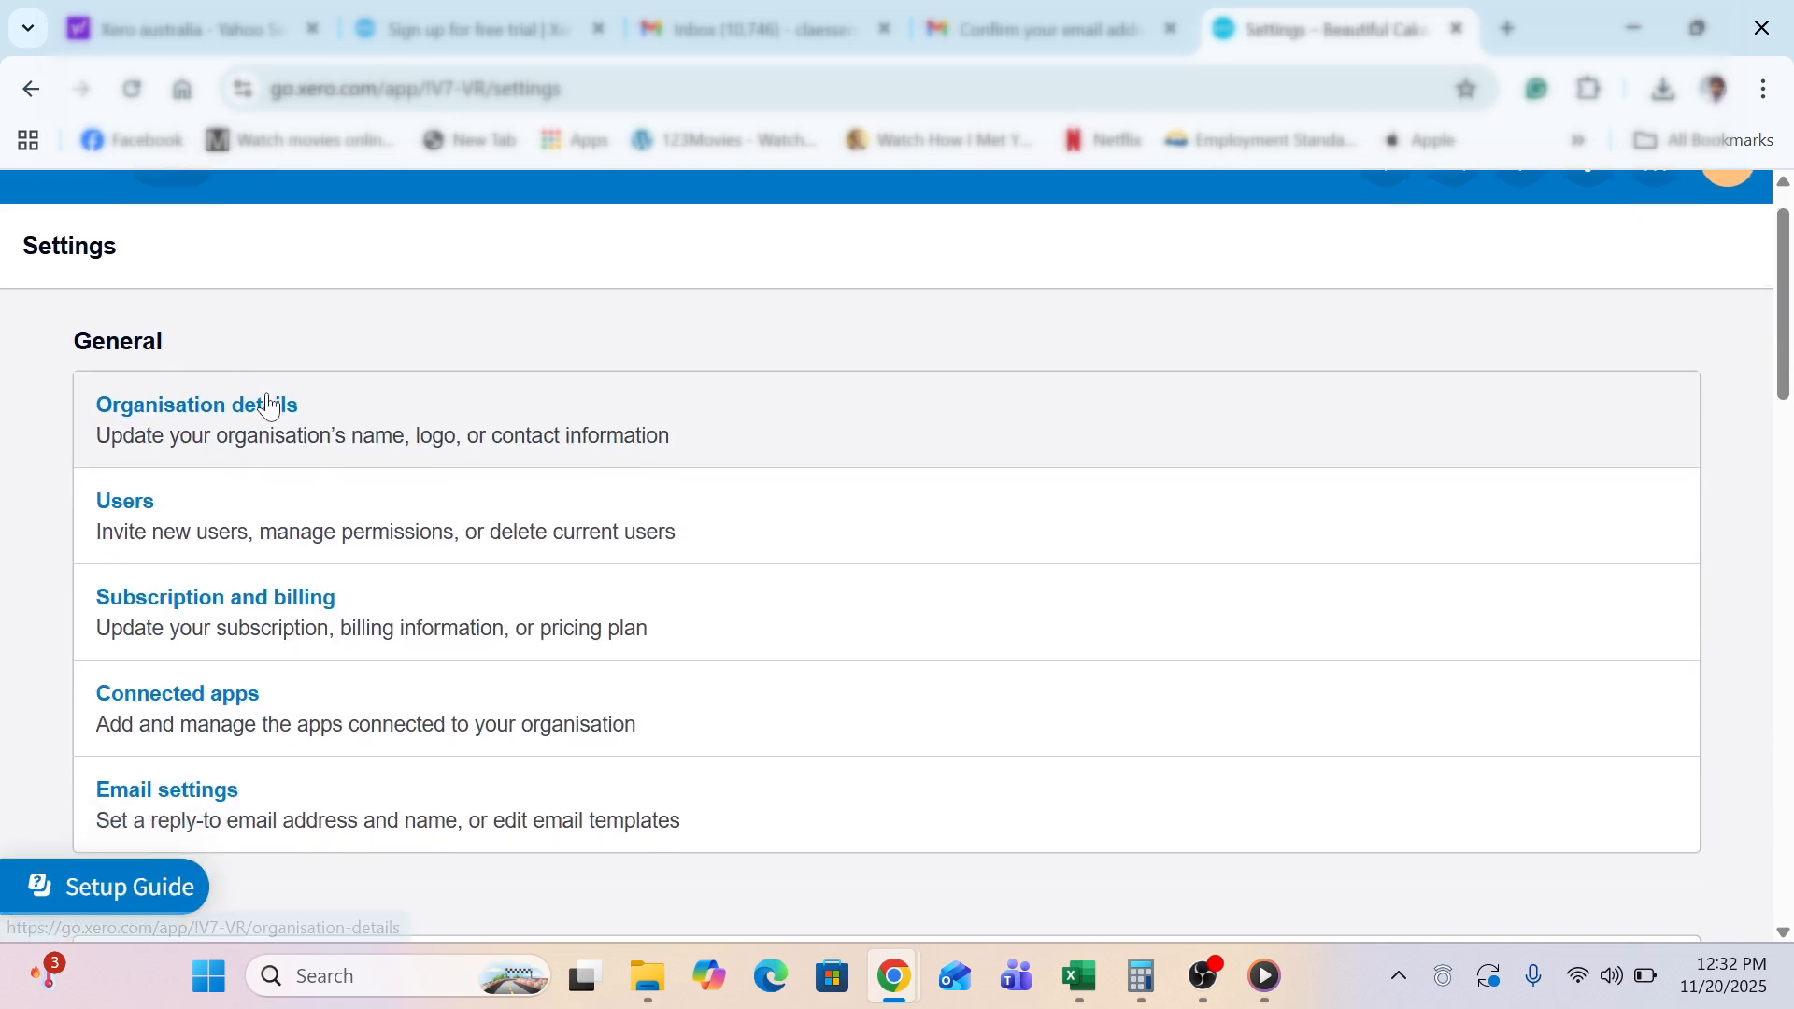
scroll(271, 403, "down", 15)
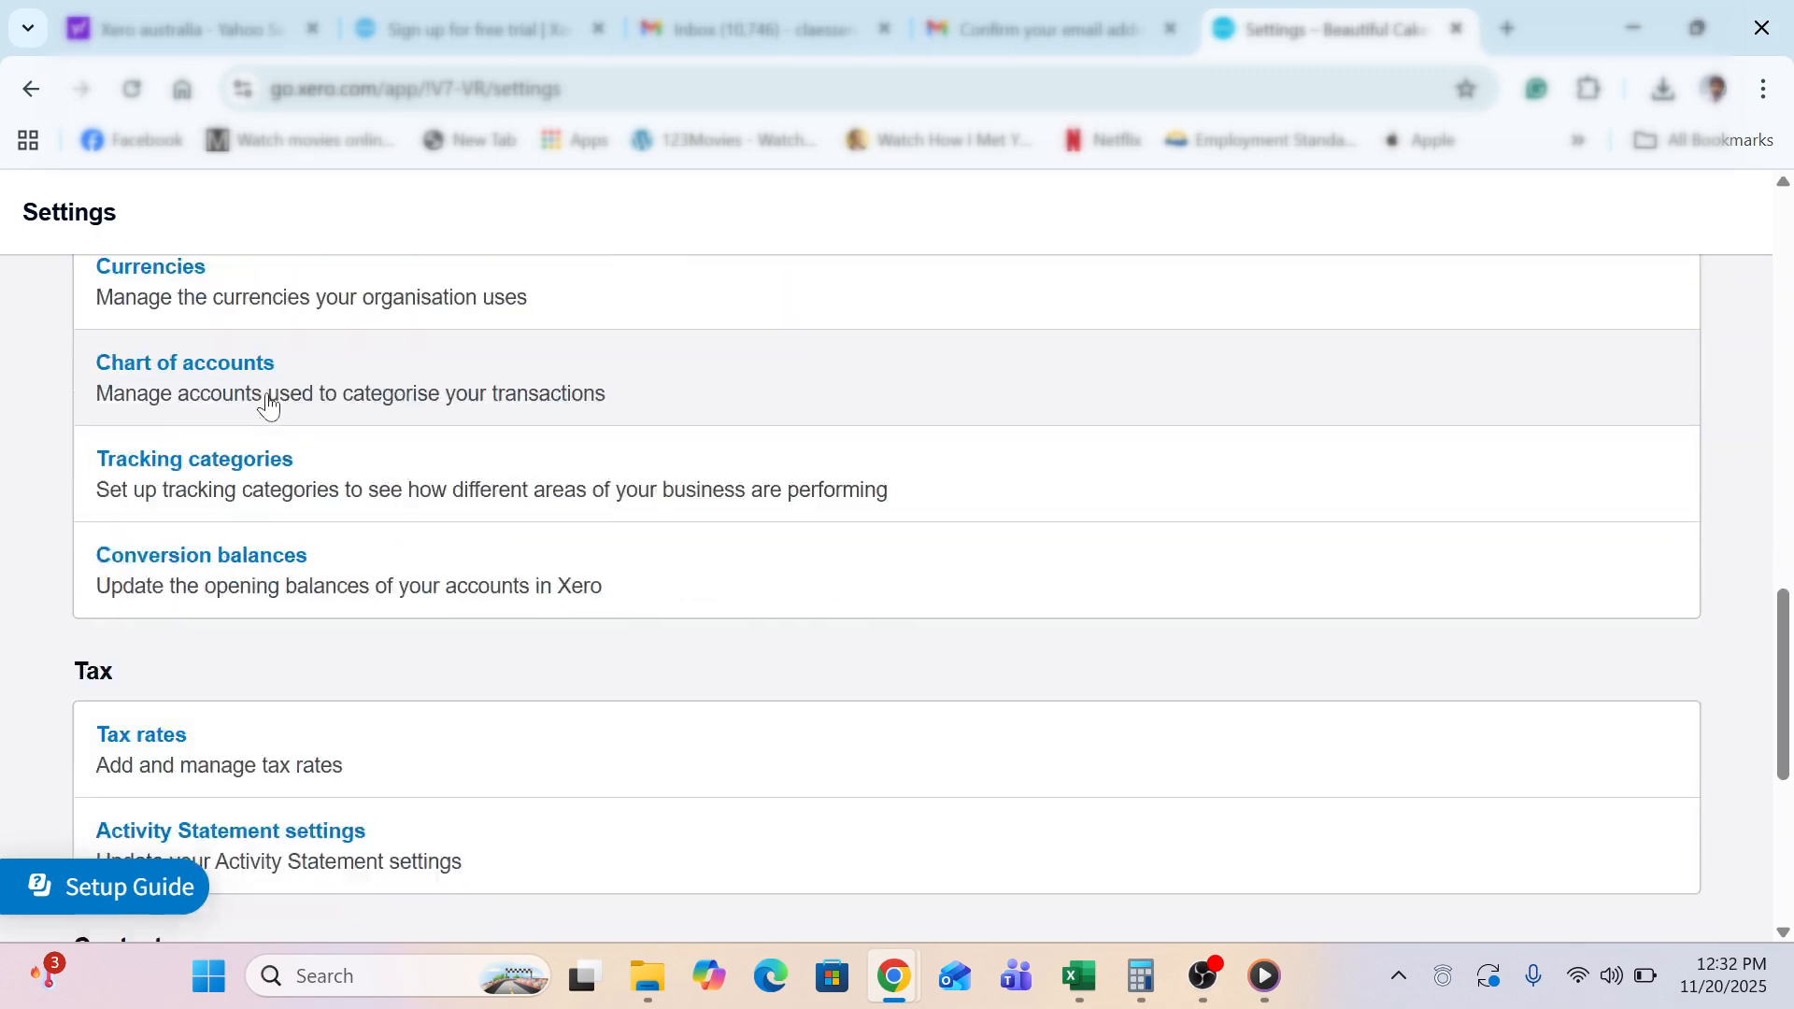
scroll(268, 404, "down", 1)
scroll(268, 404, "up", 8)
scroll(268, 404, "up", 10)
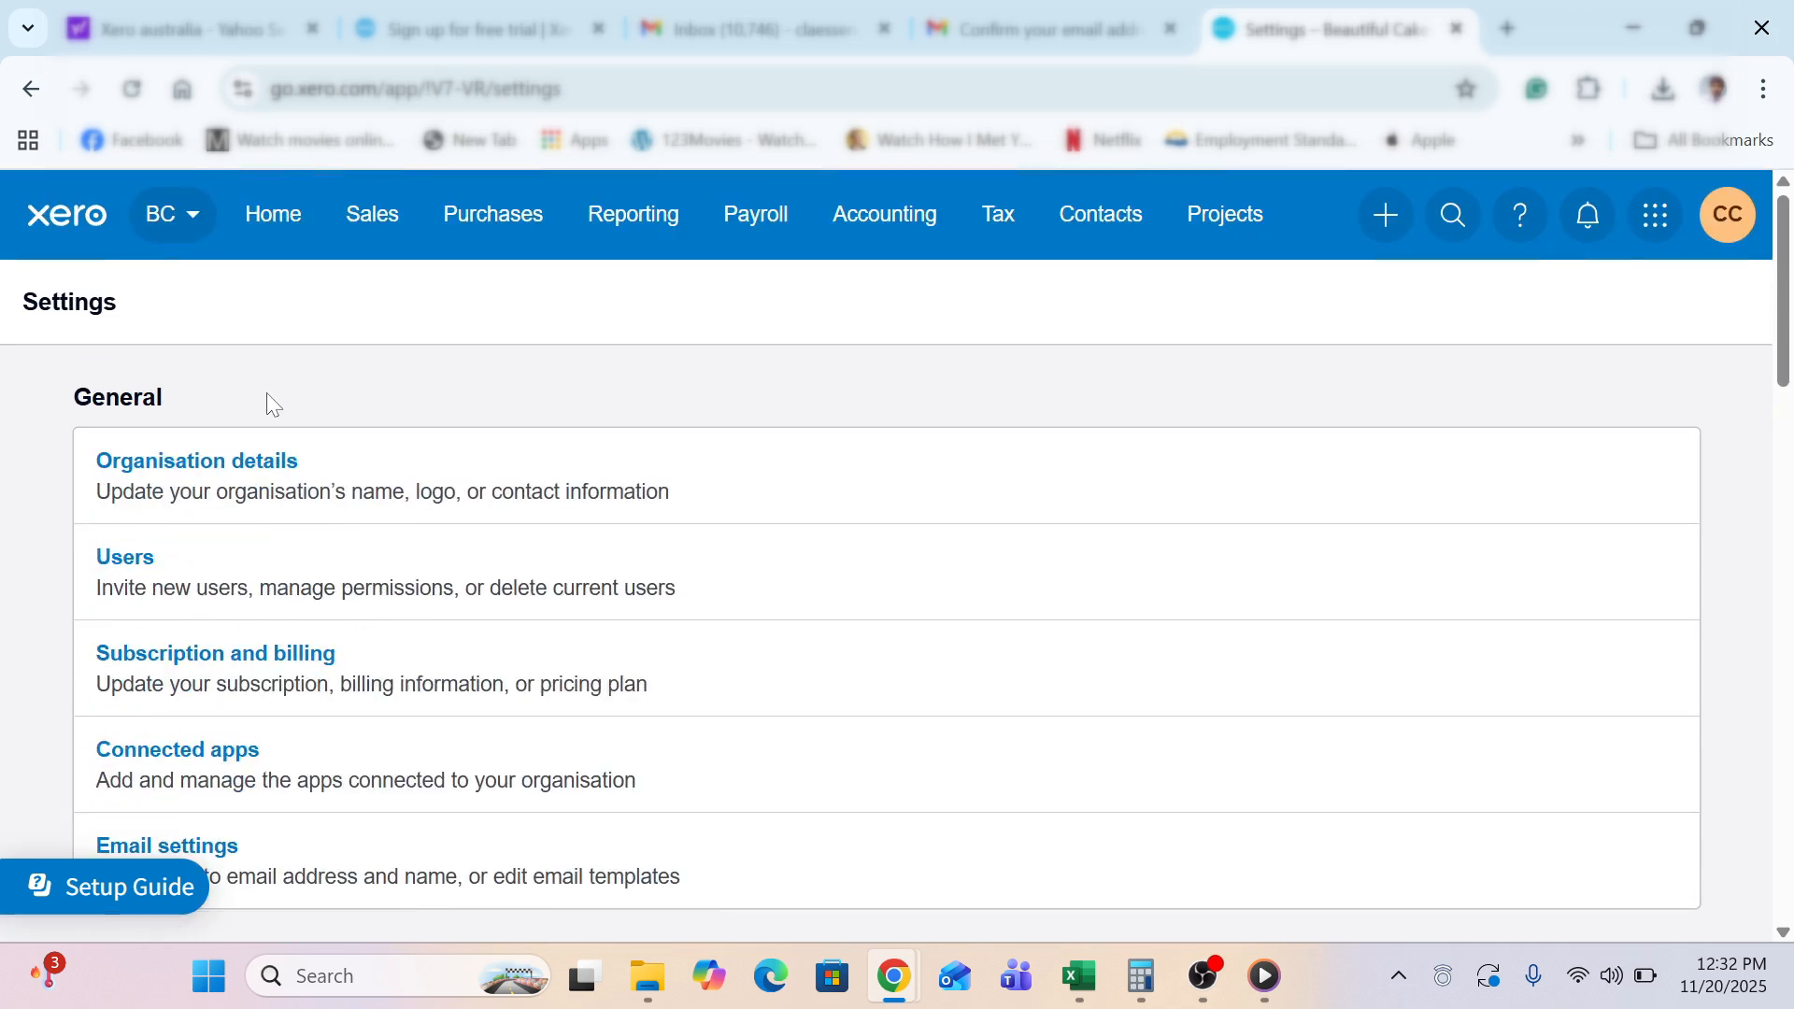
left_click(276, 473)
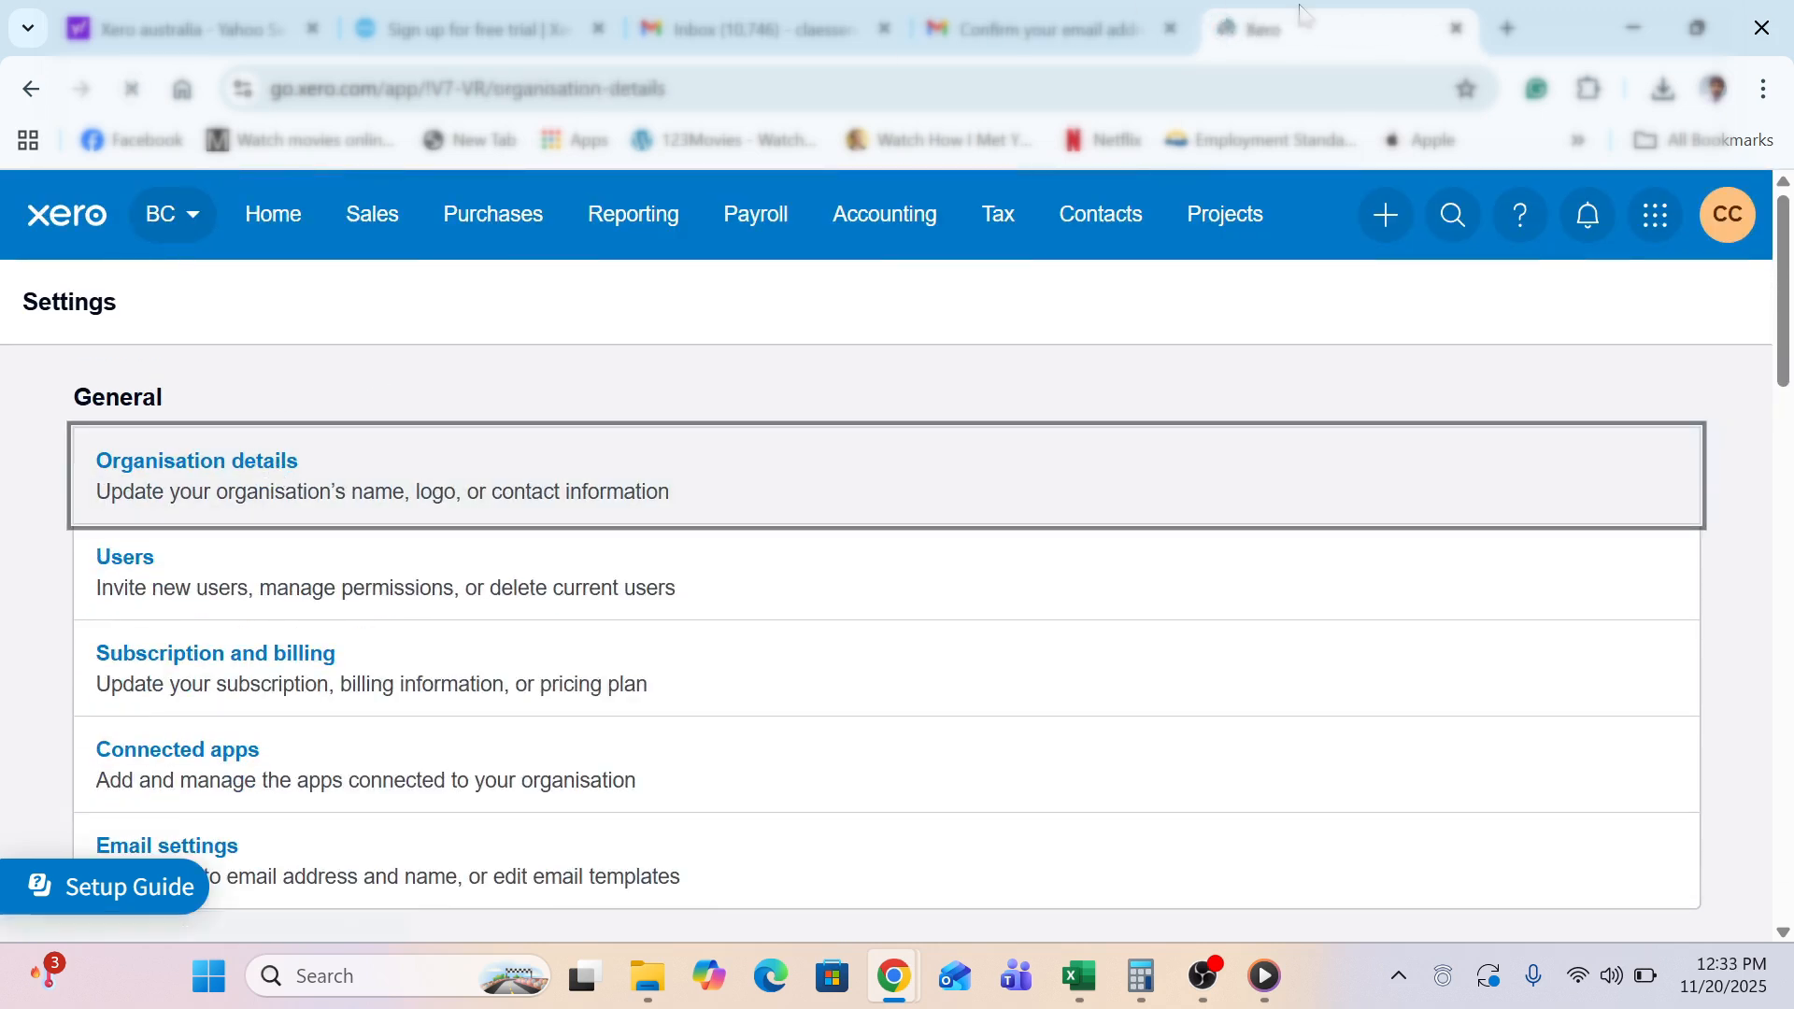
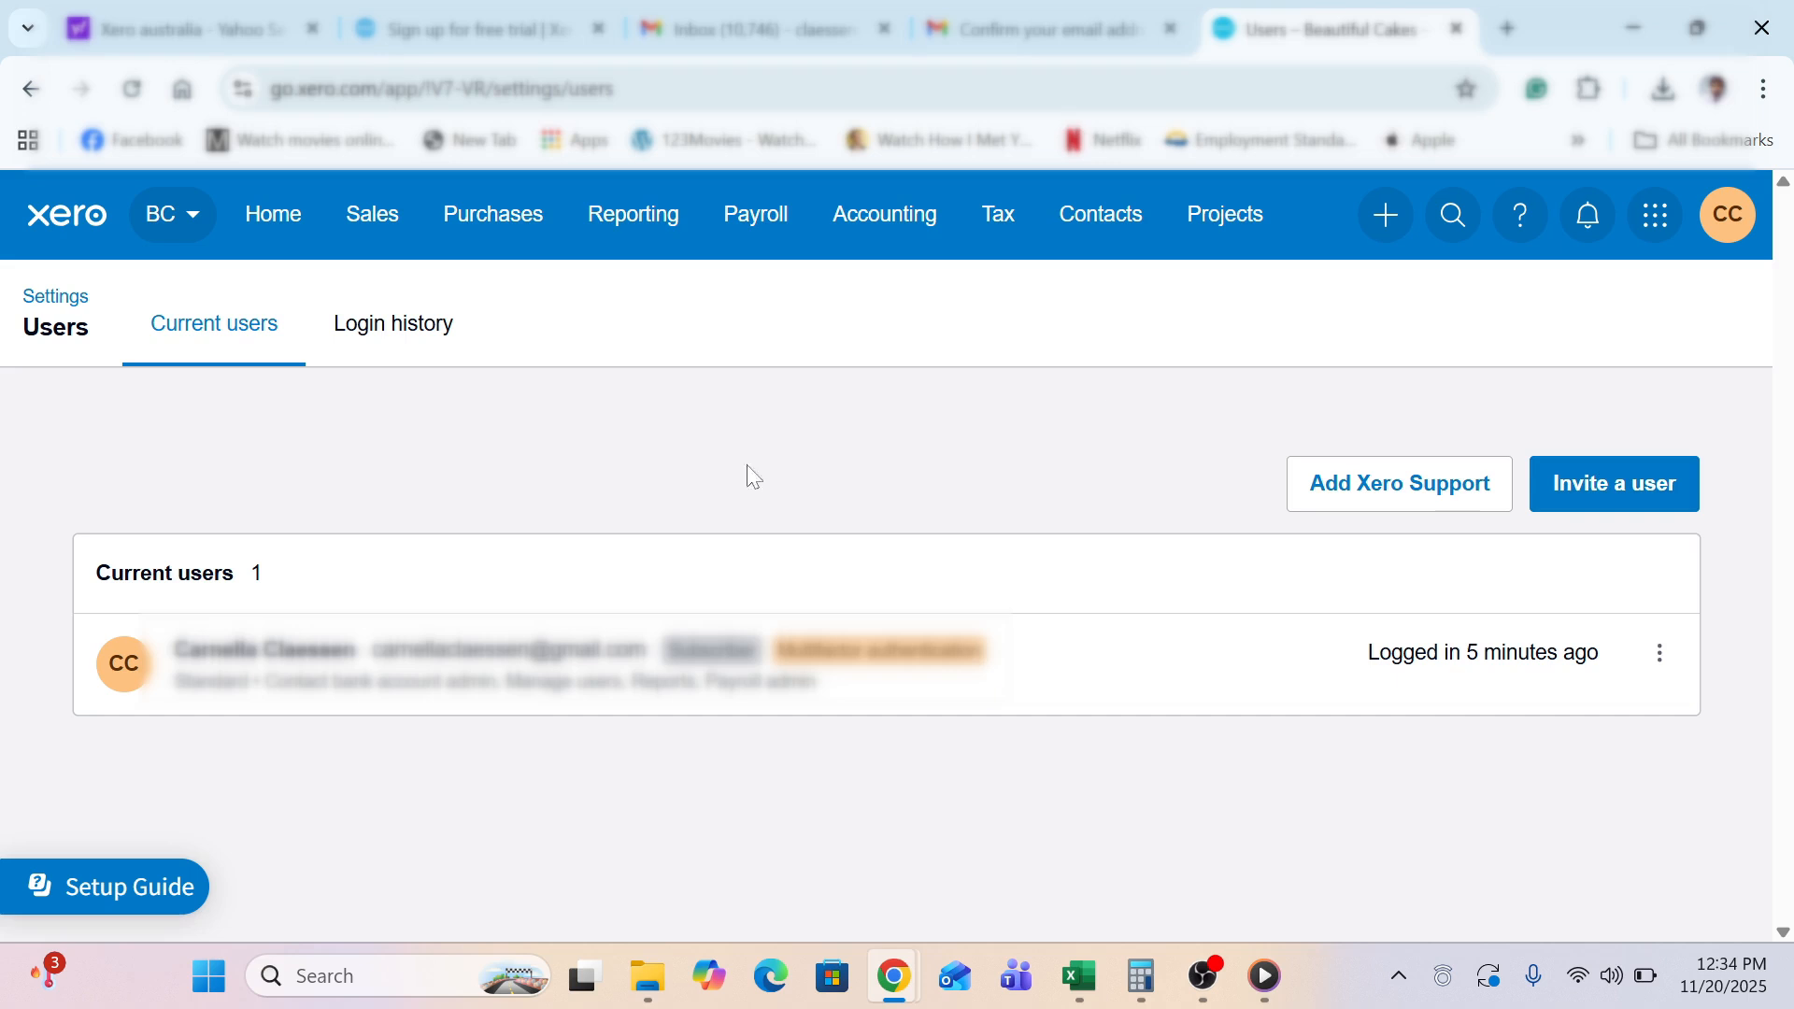
Go from the Users page back to the main Settings overview via the breadcrumb
left_click(66, 303)
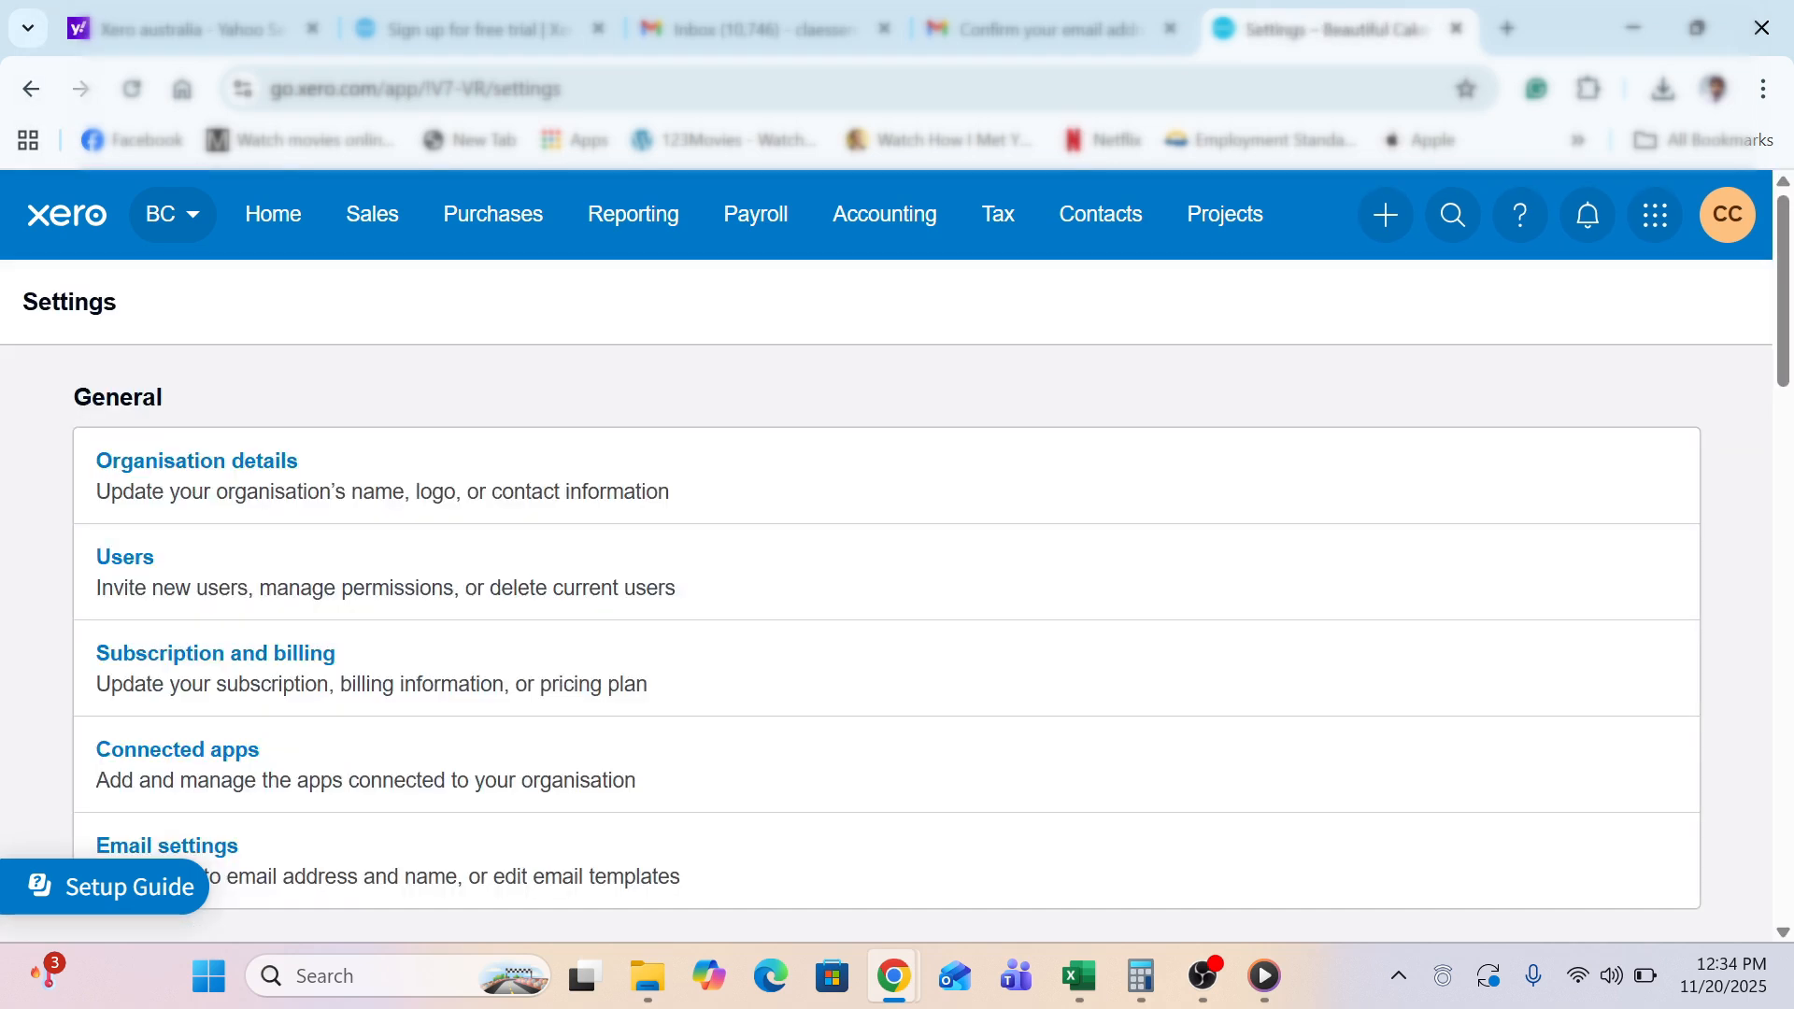
Open Subscription and billing, then Manage Subscription, then the Buy now plan page for Beautiful Cakes
left_click(200, 659)
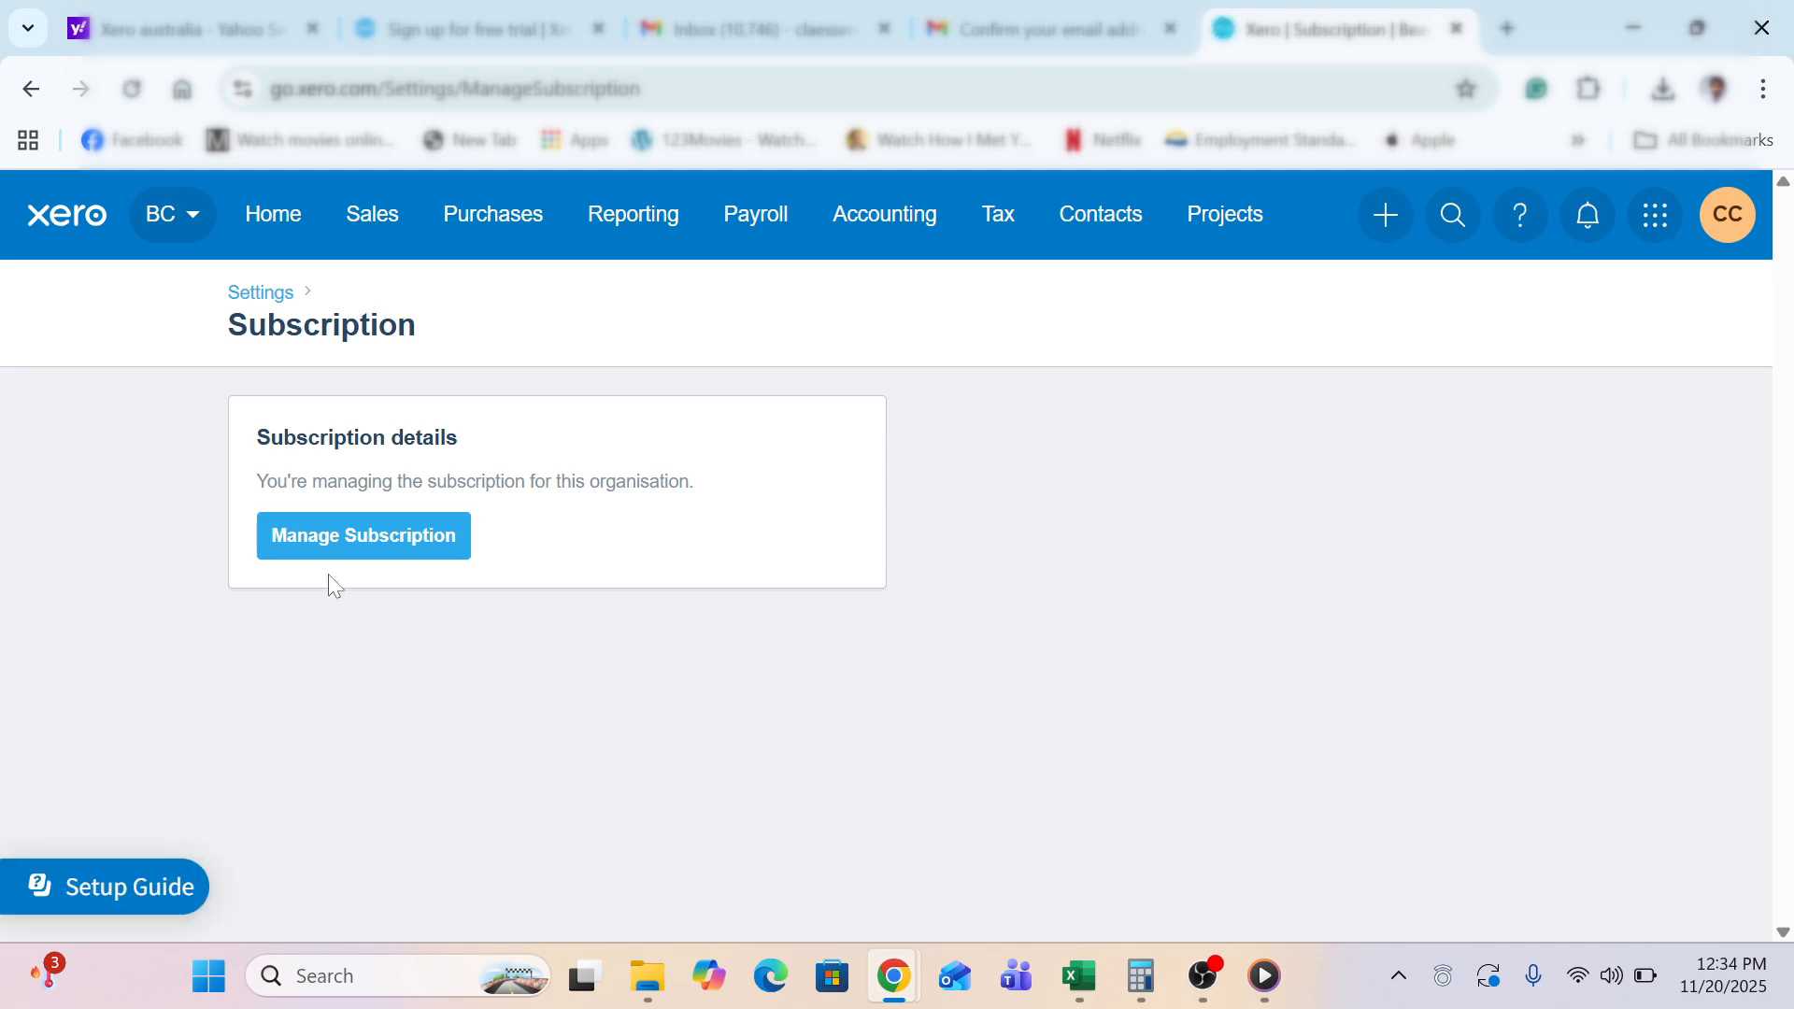
left_click(351, 544)
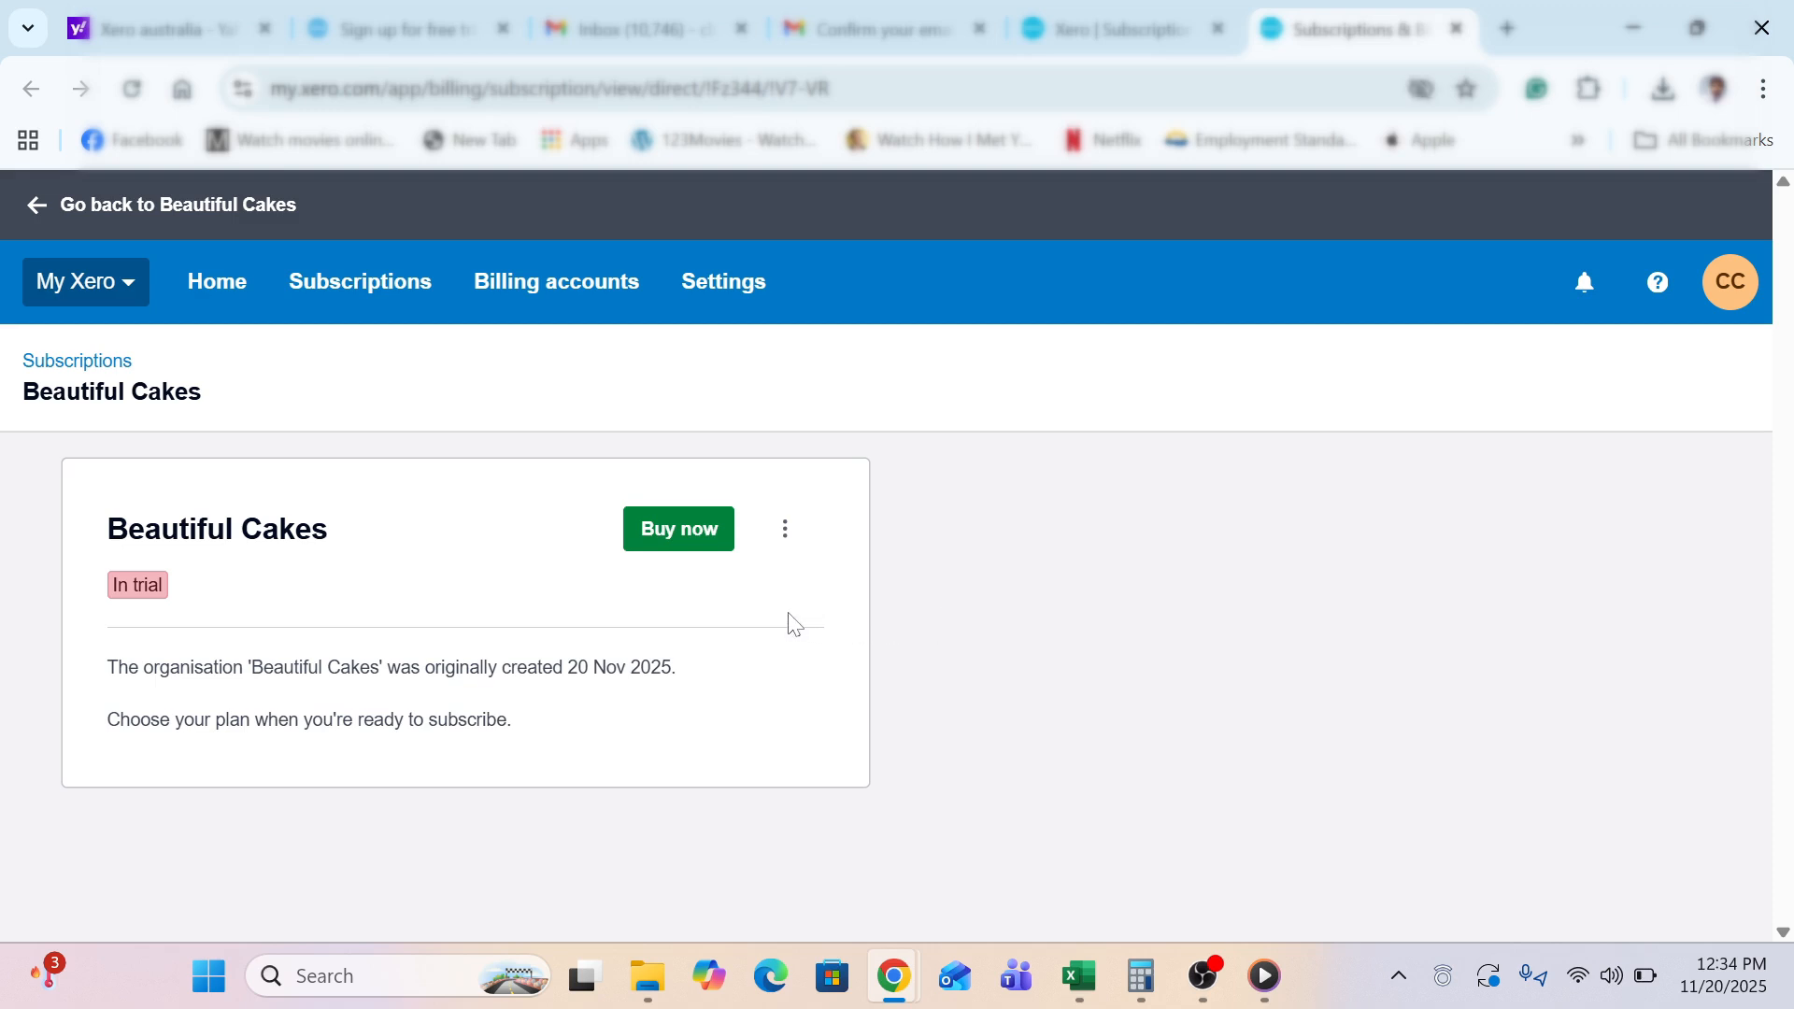
left_click(664, 544)
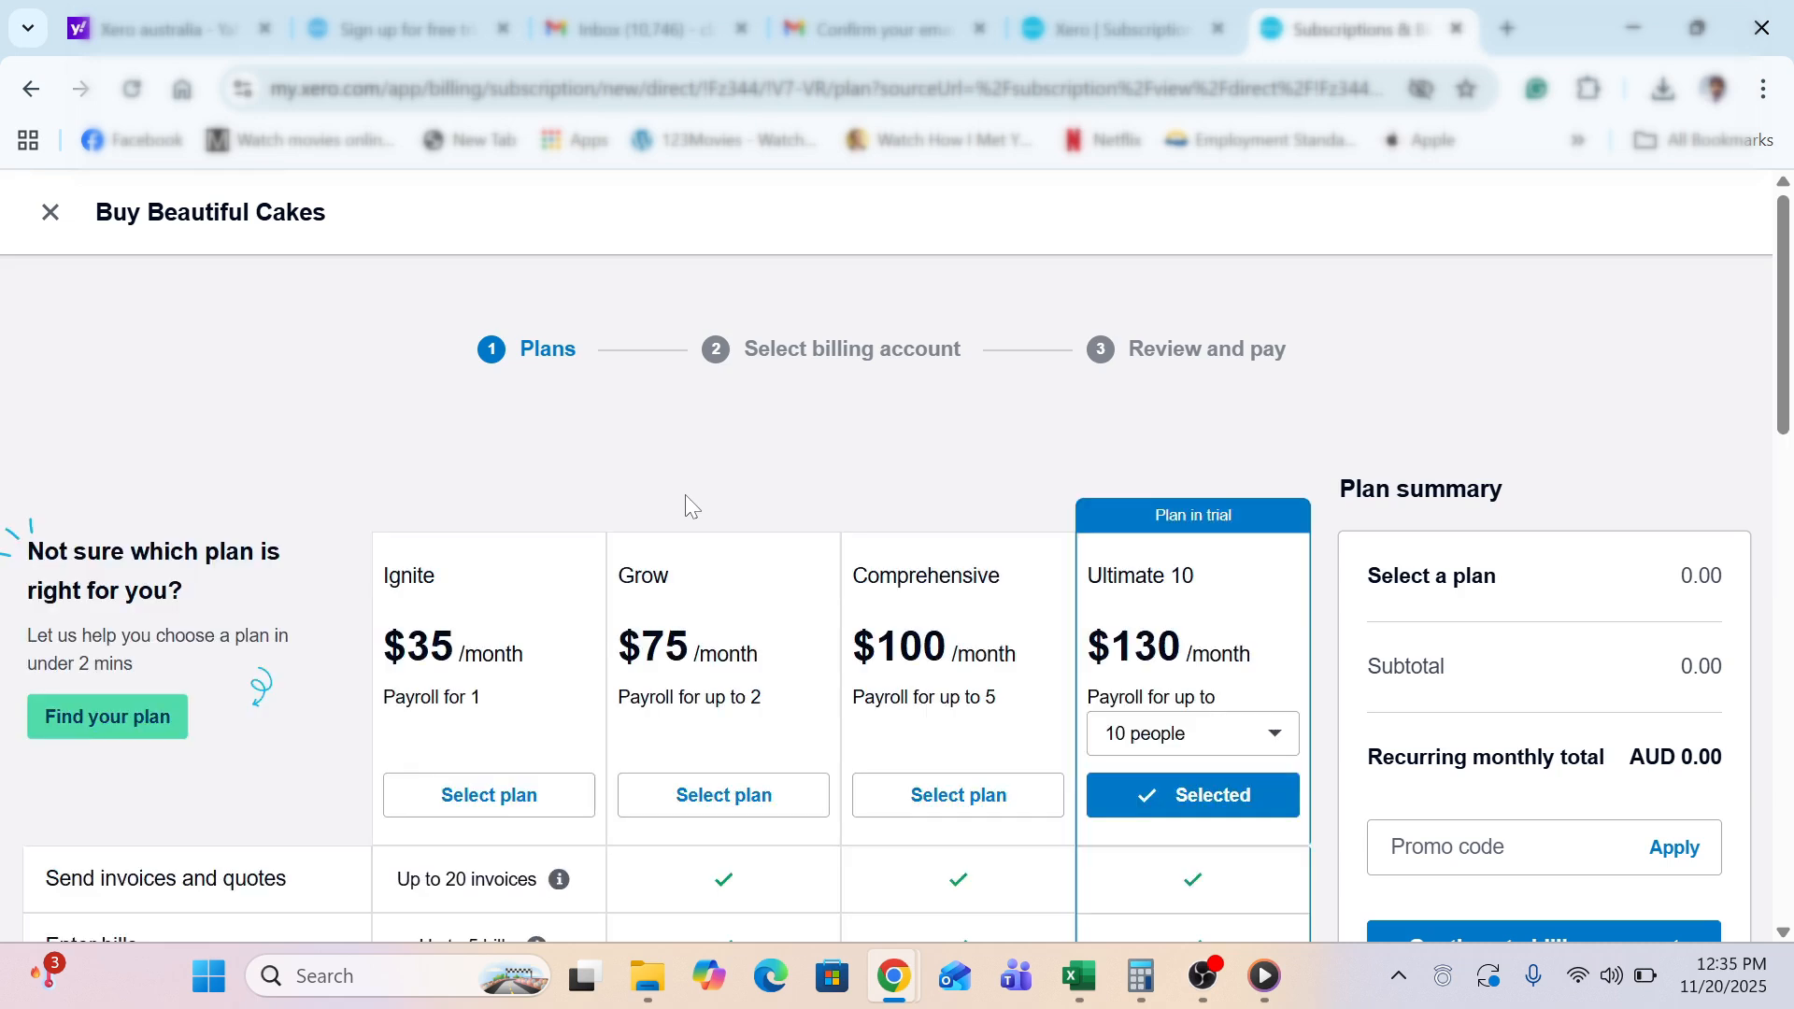
Browse the plan comparison, dismiss the recommendation prompt, and leave without buying
scroll(690, 506, "down", 1)
scroll(687, 505, "down", 2)
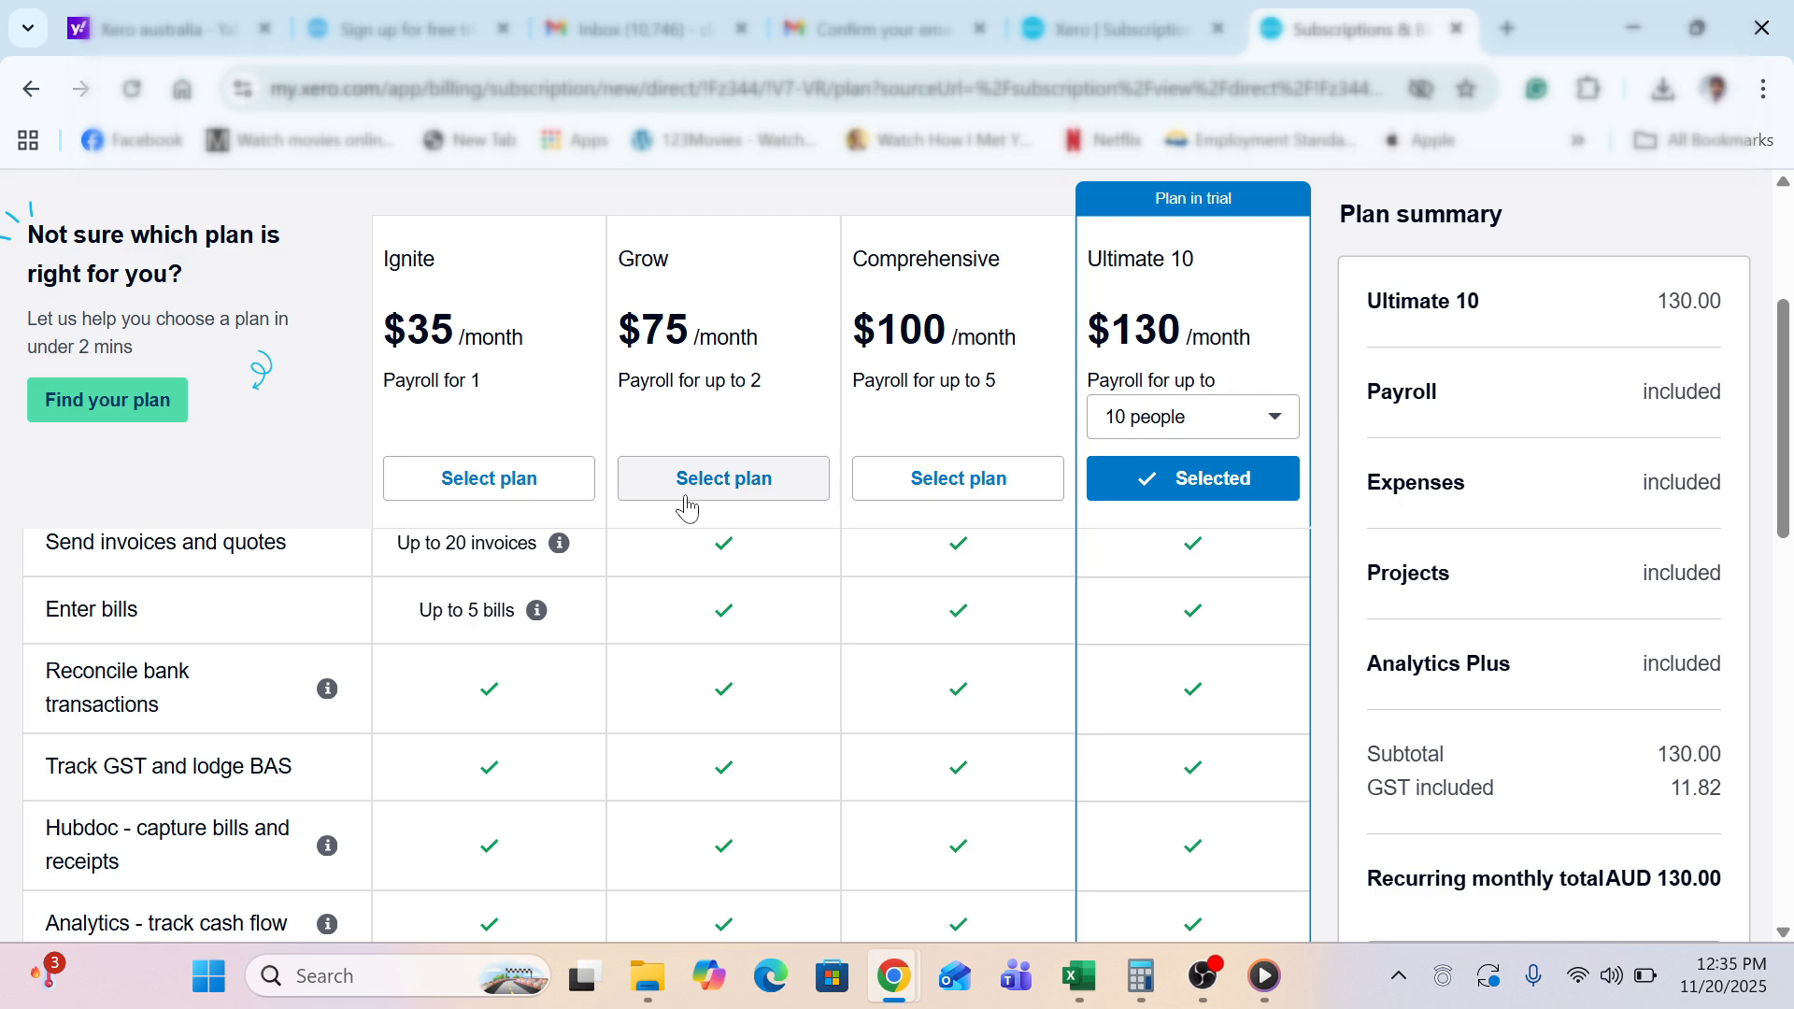
scroll(686, 507, "down", 3)
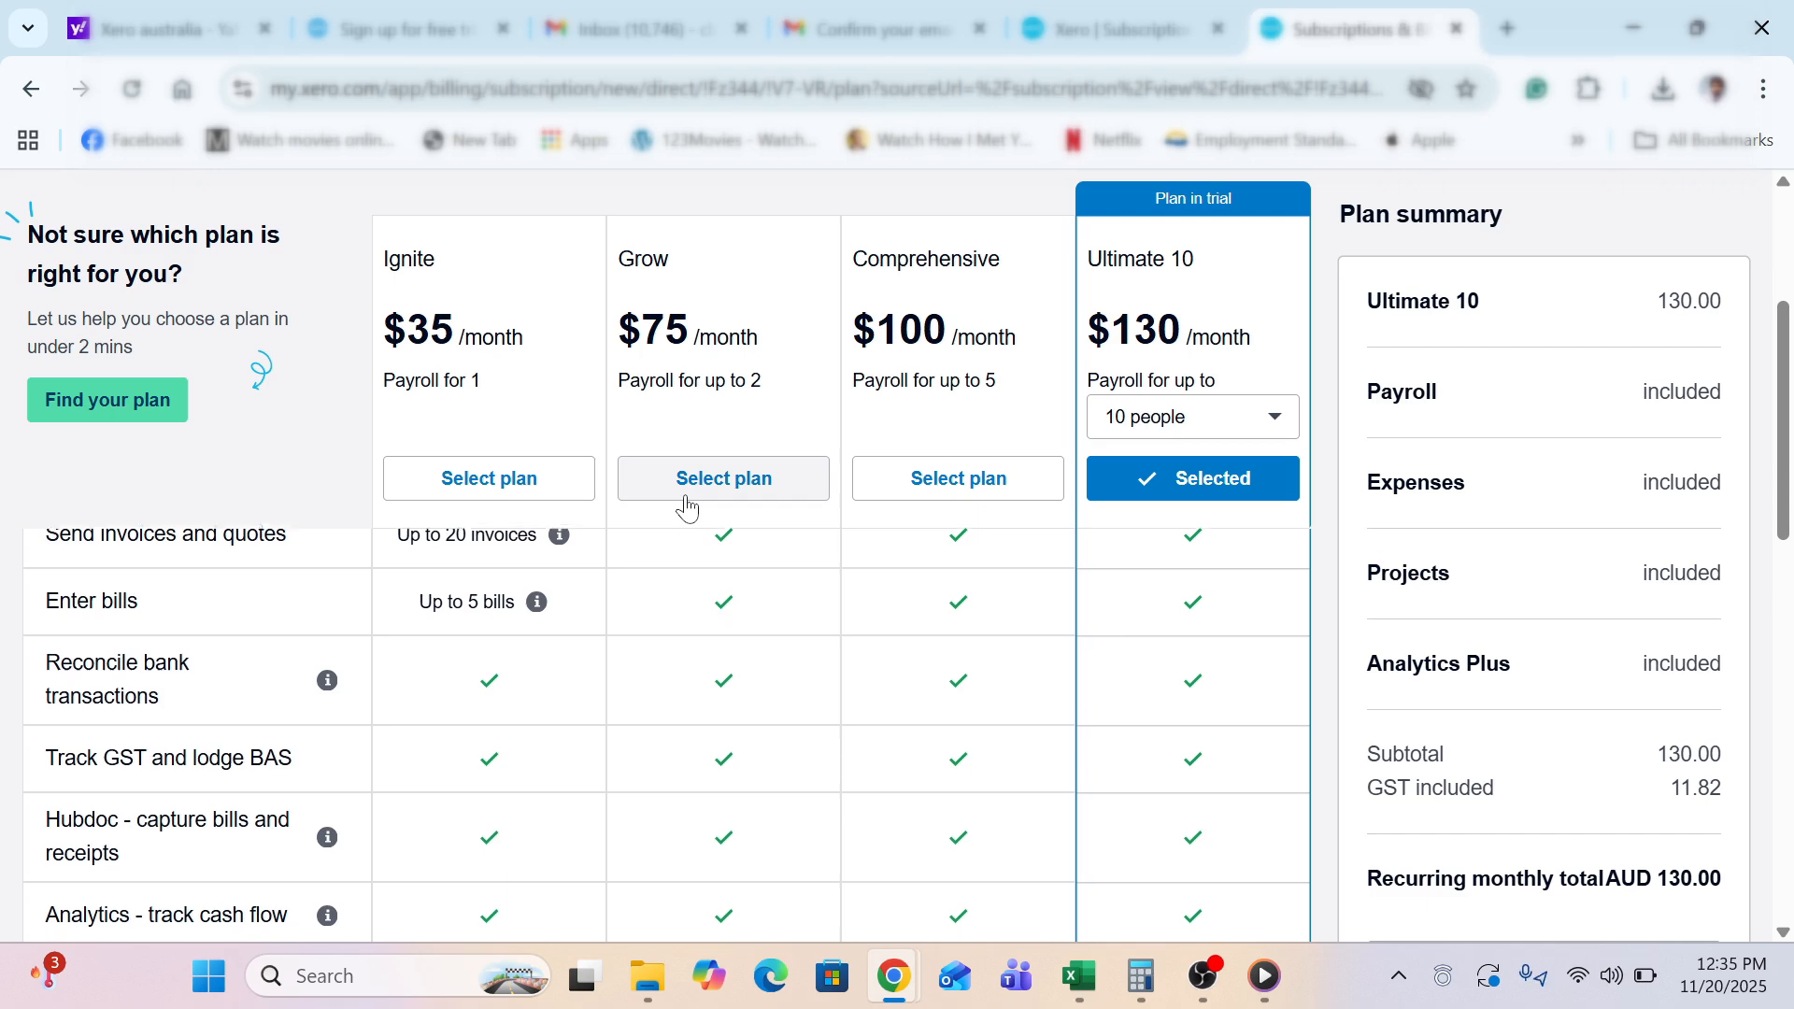
scroll(687, 508, "down", 4)
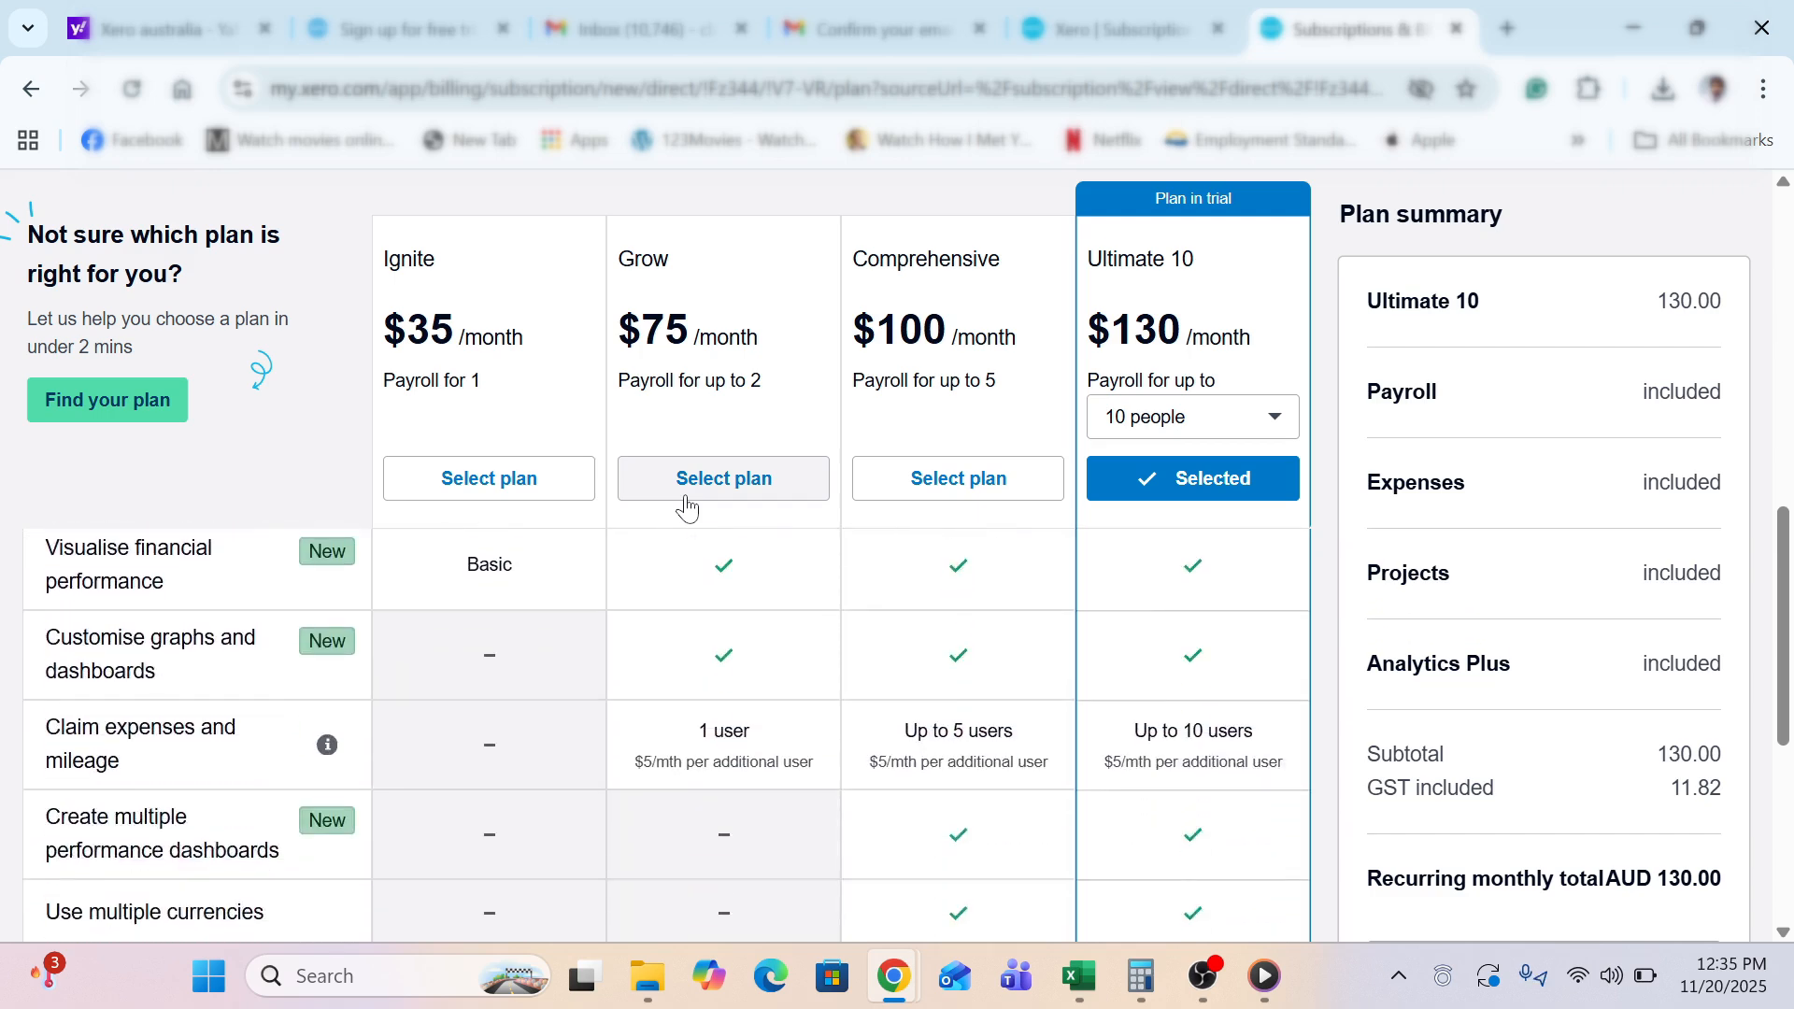
scroll(687, 507, "up", 6)
scroll(686, 507, "up", 3)
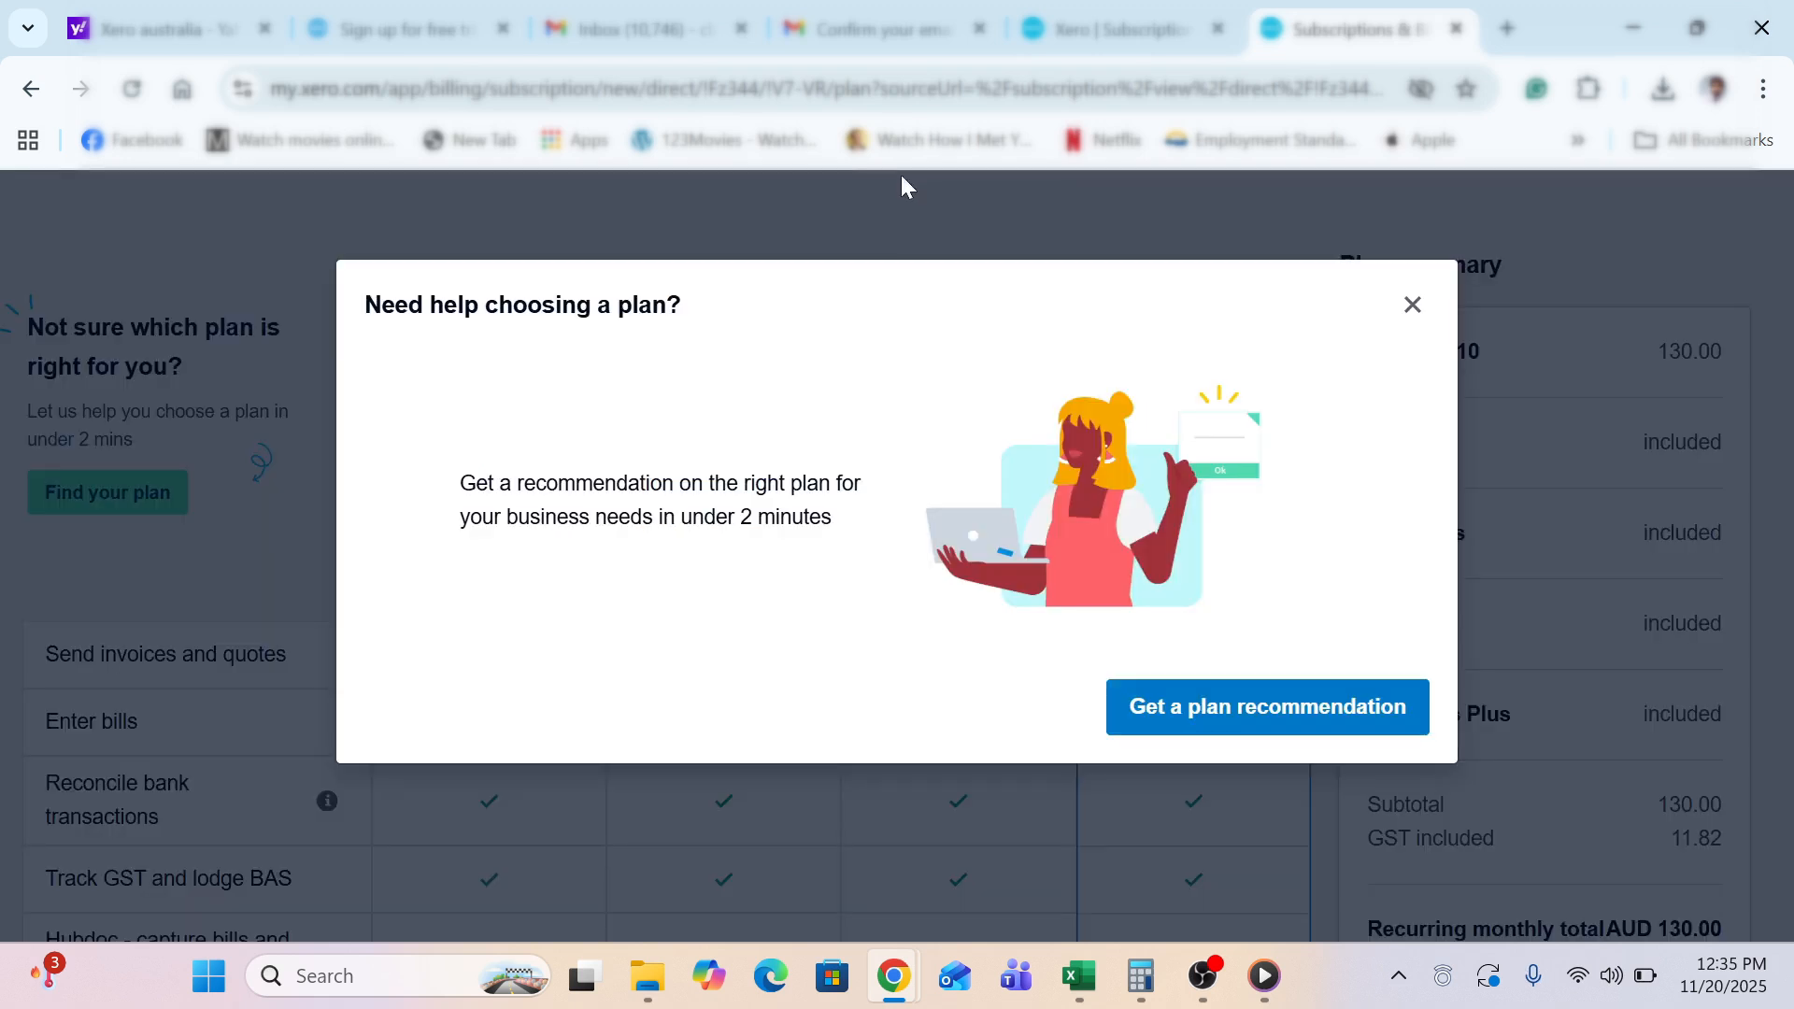
left_click(1408, 316)
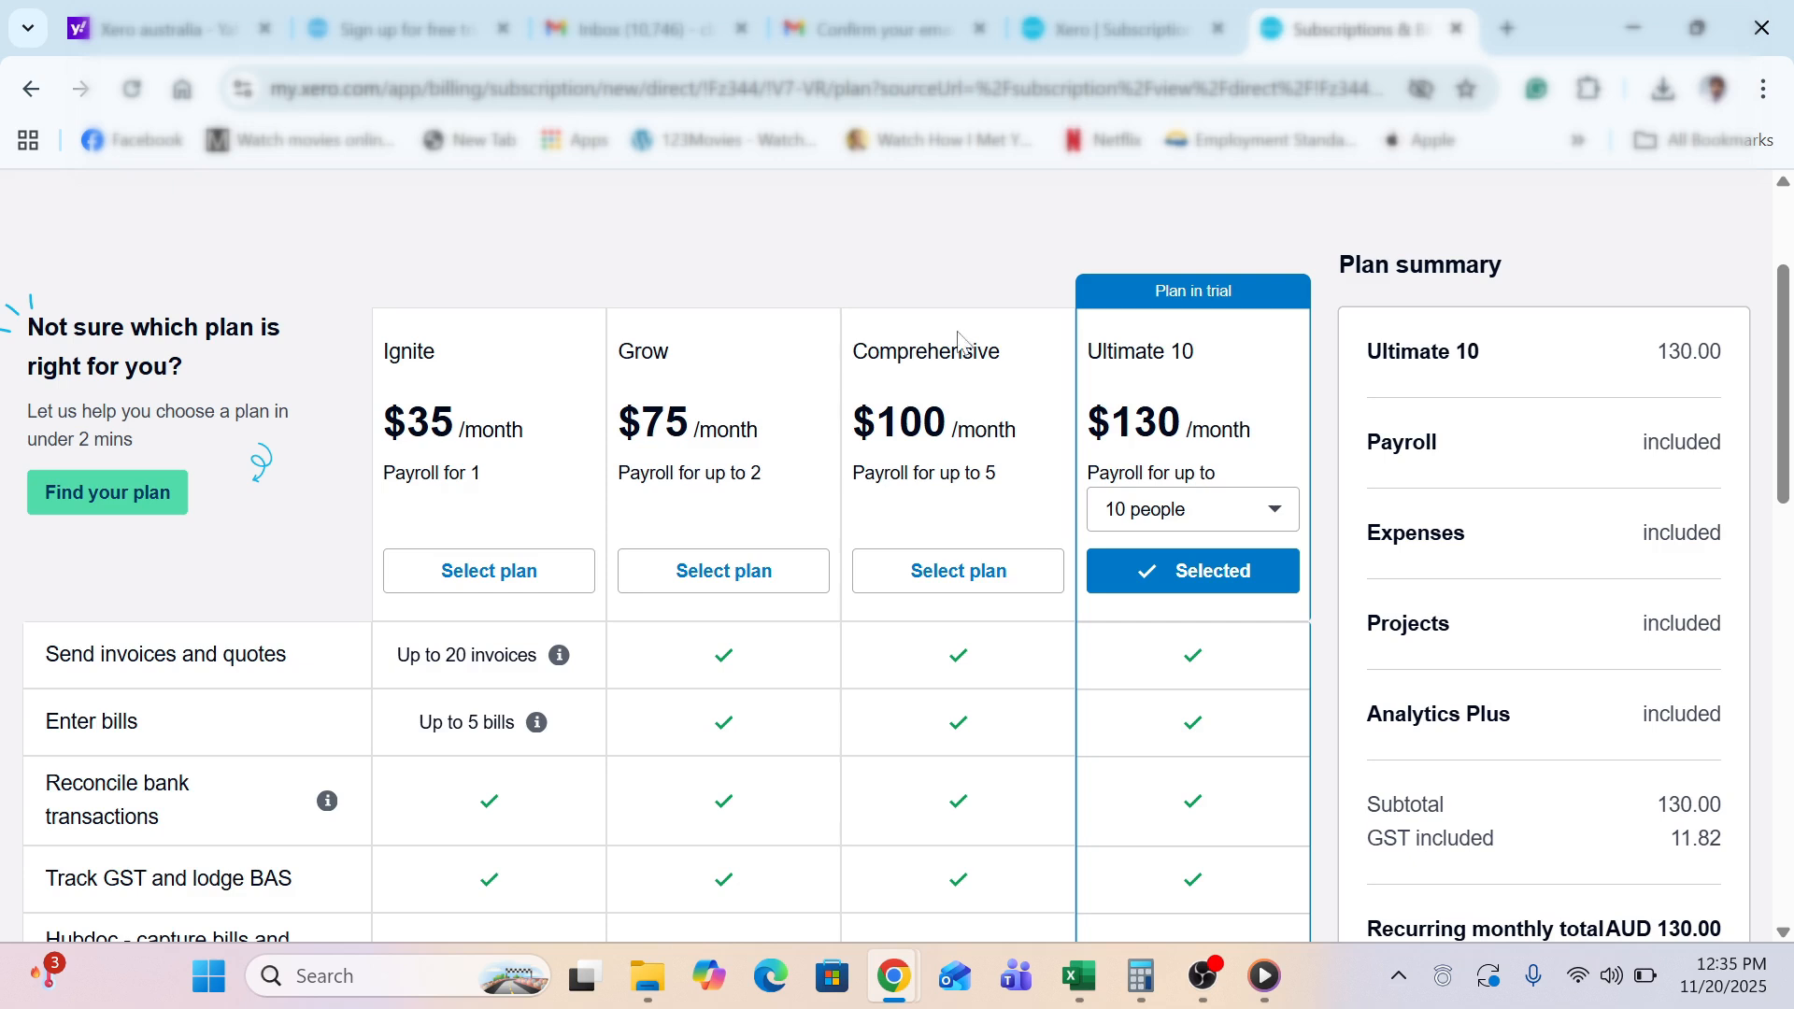
scroll(866, 261, "up", 3)
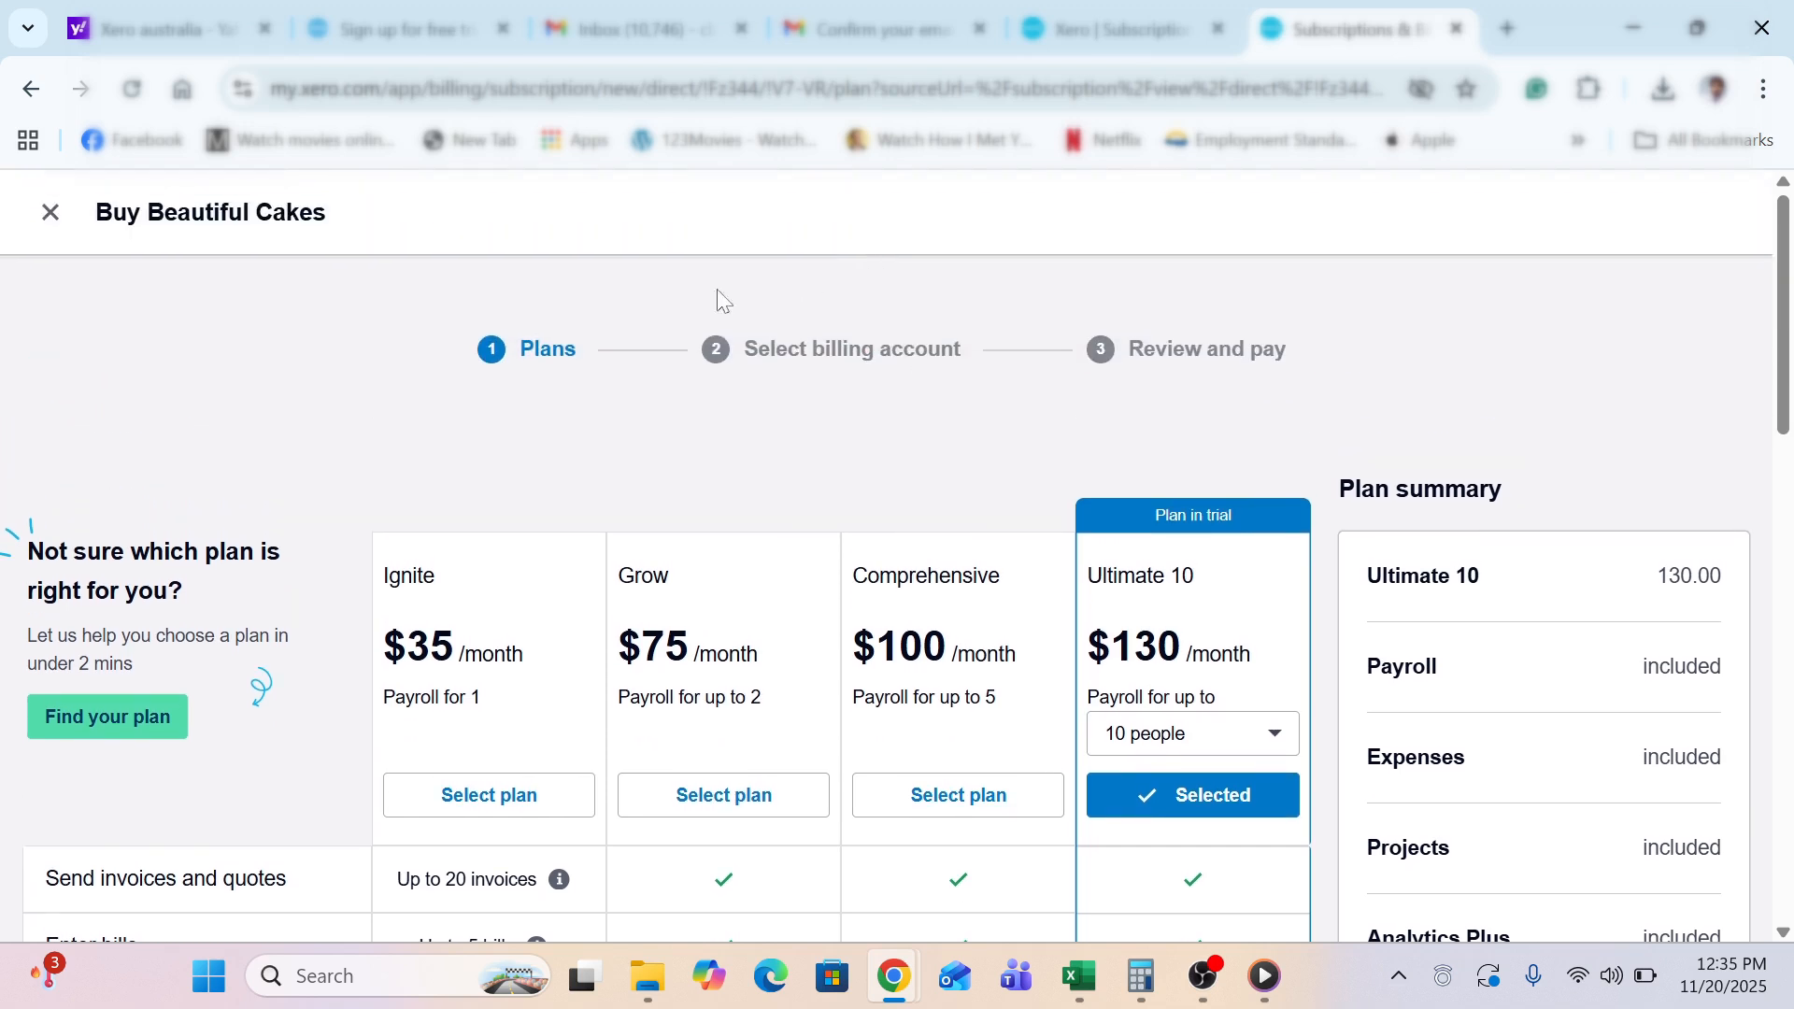
left_click(50, 212)
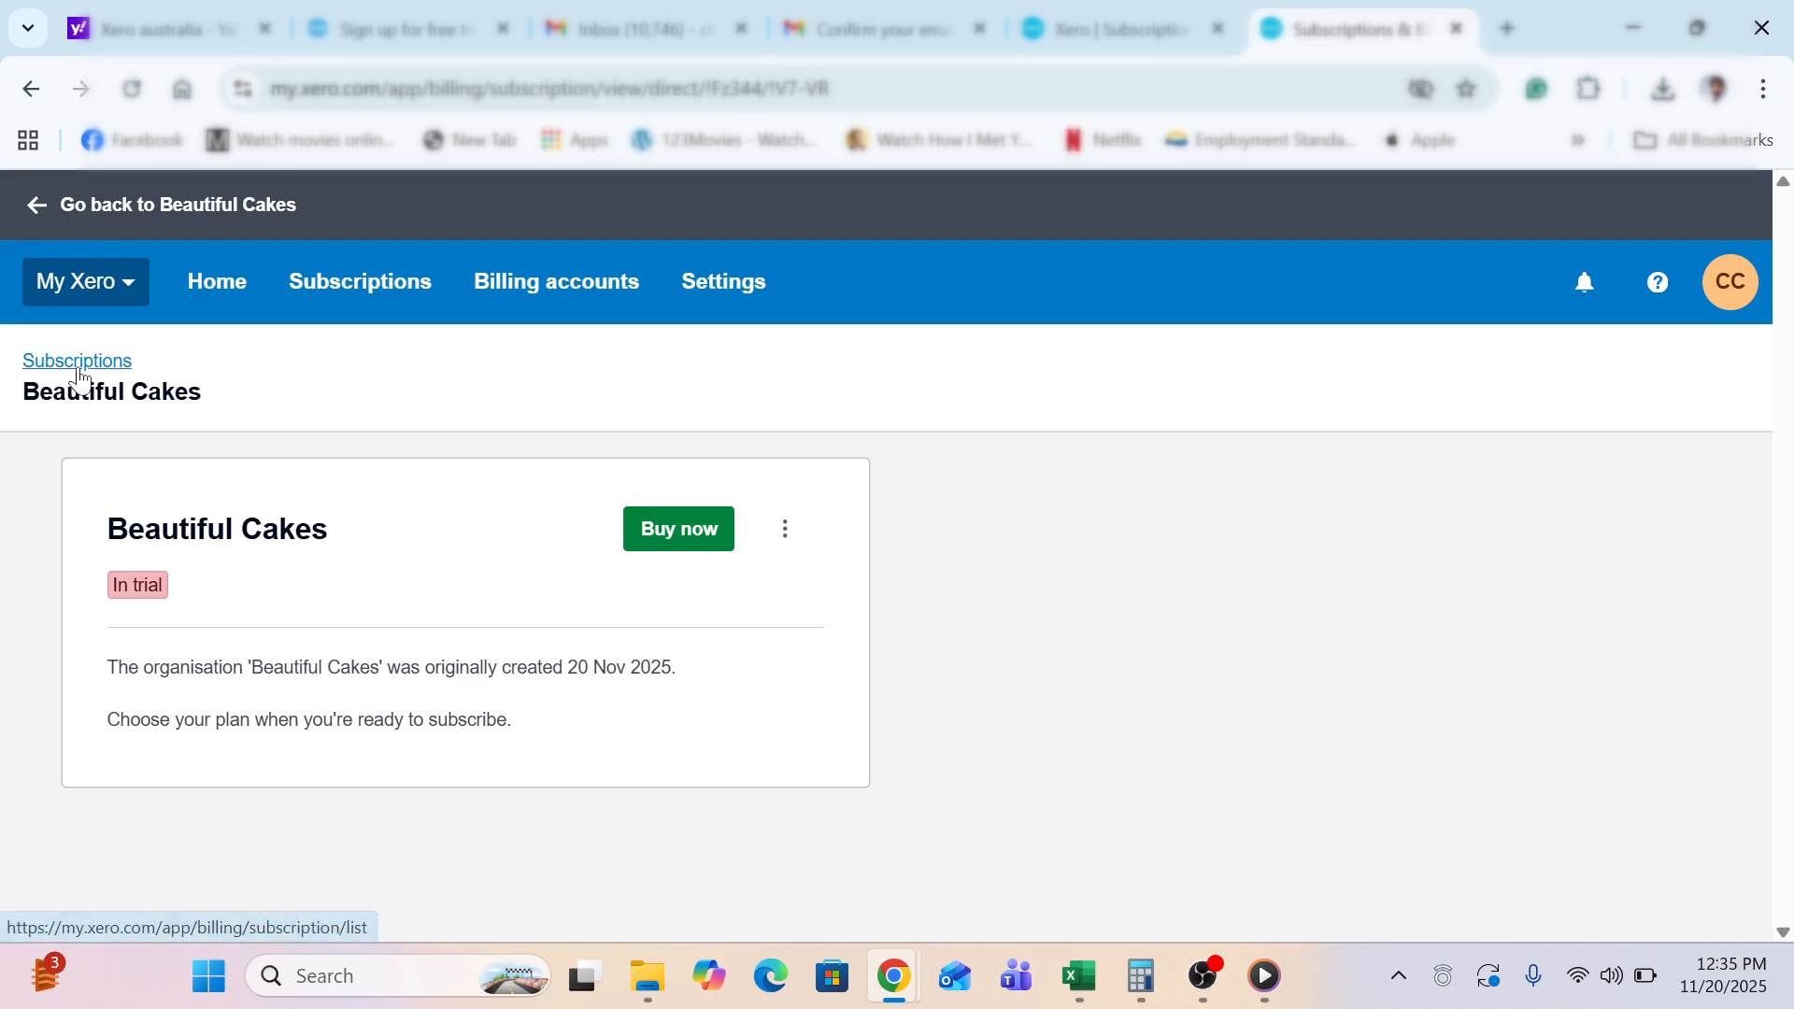
Go back to Beautiful Cakes, collapse the Setup Guide, and choose Settings from the BC menu
left_click(35, 226)
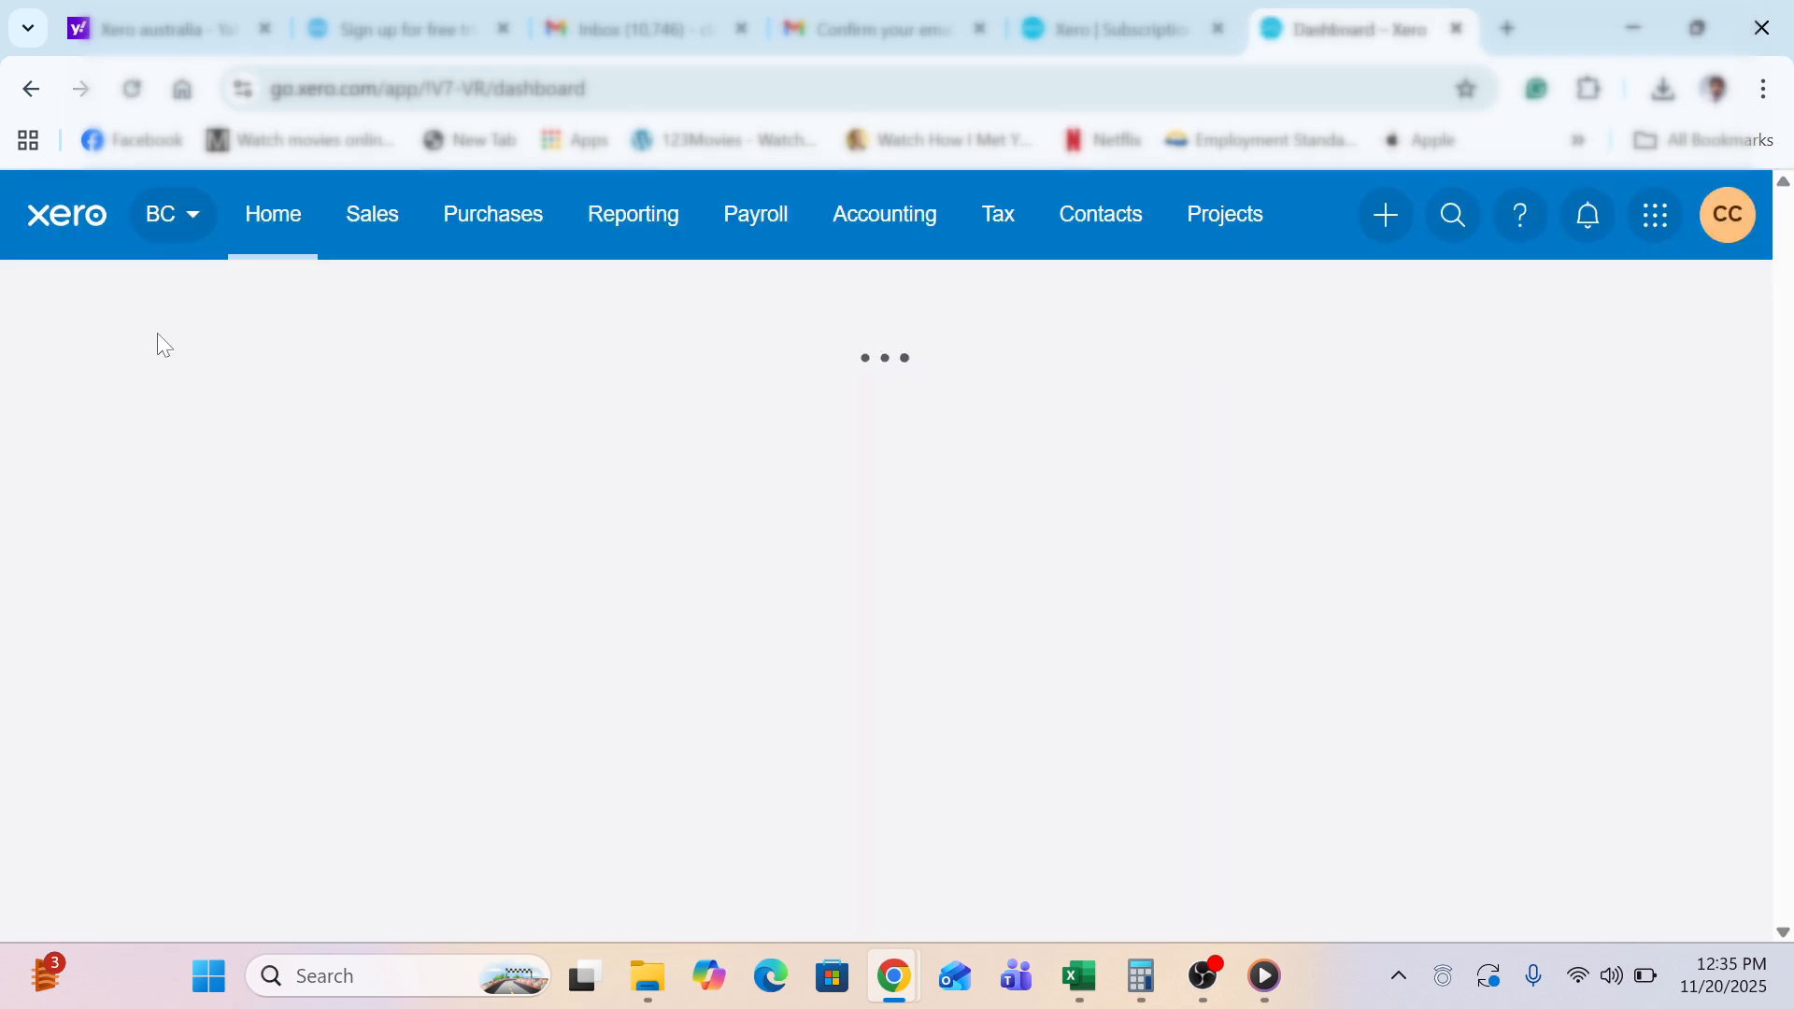
left_click(187, 217)
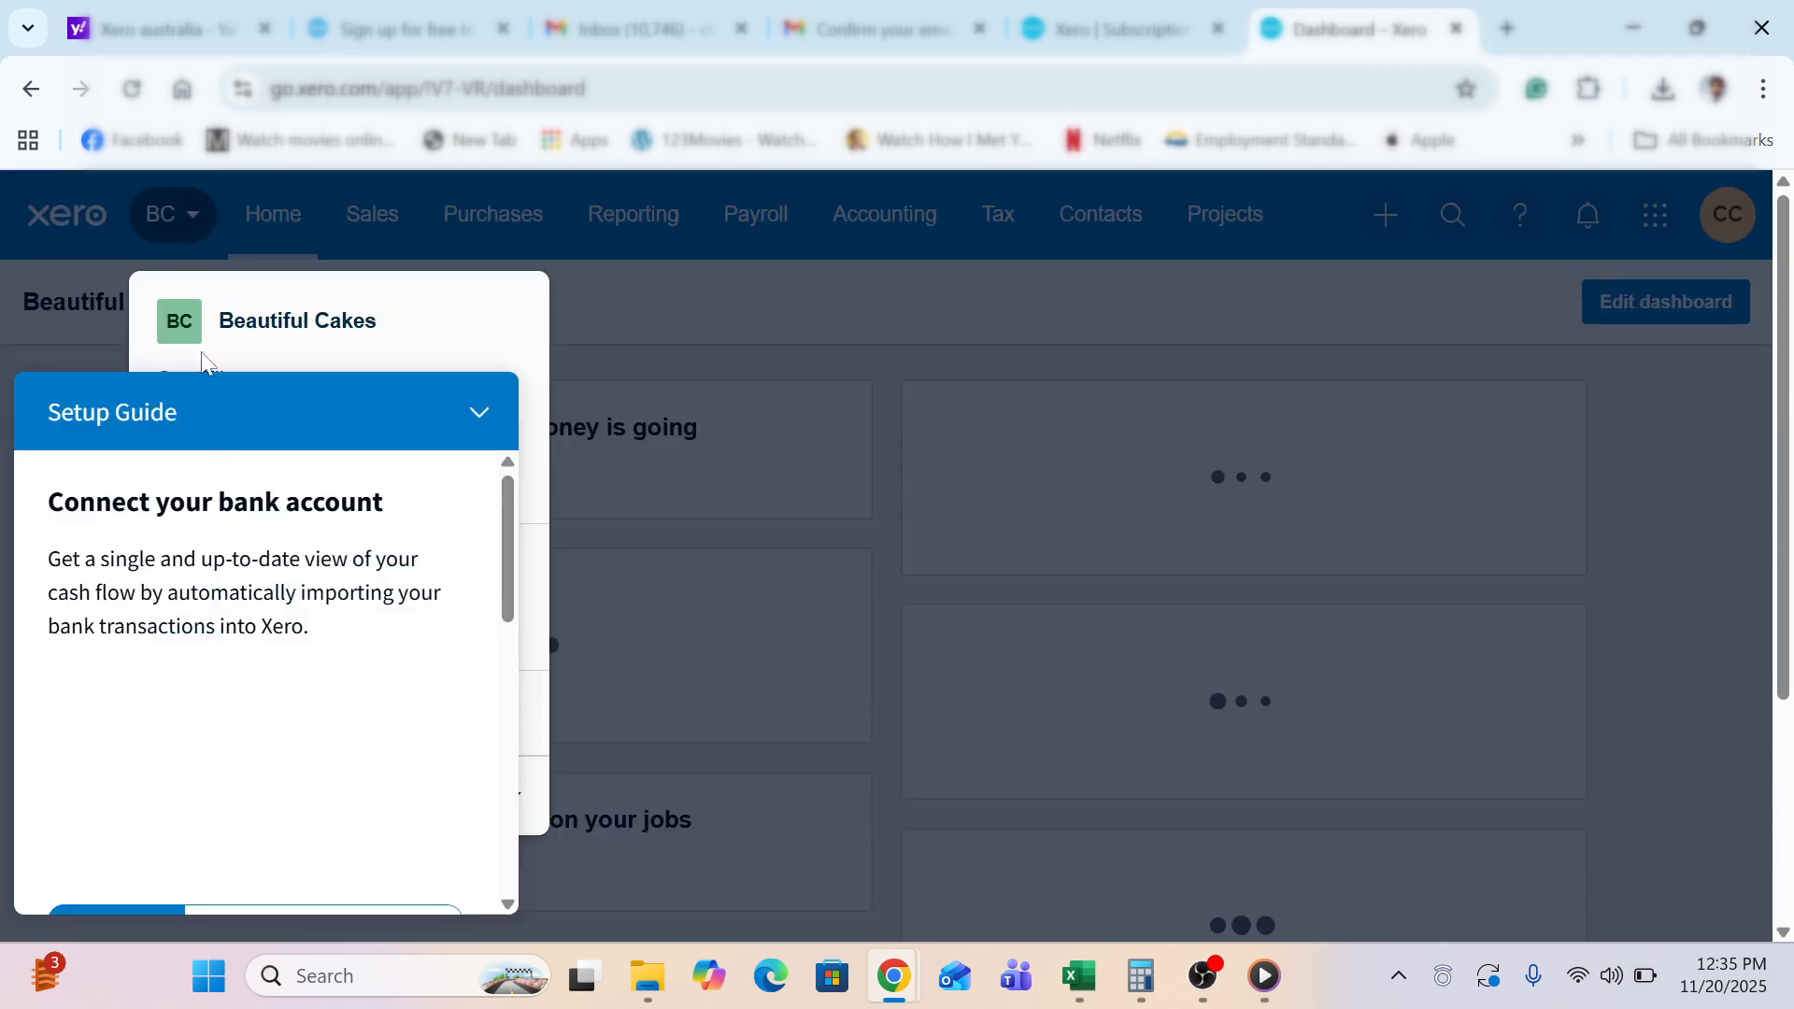
left_click(476, 416)
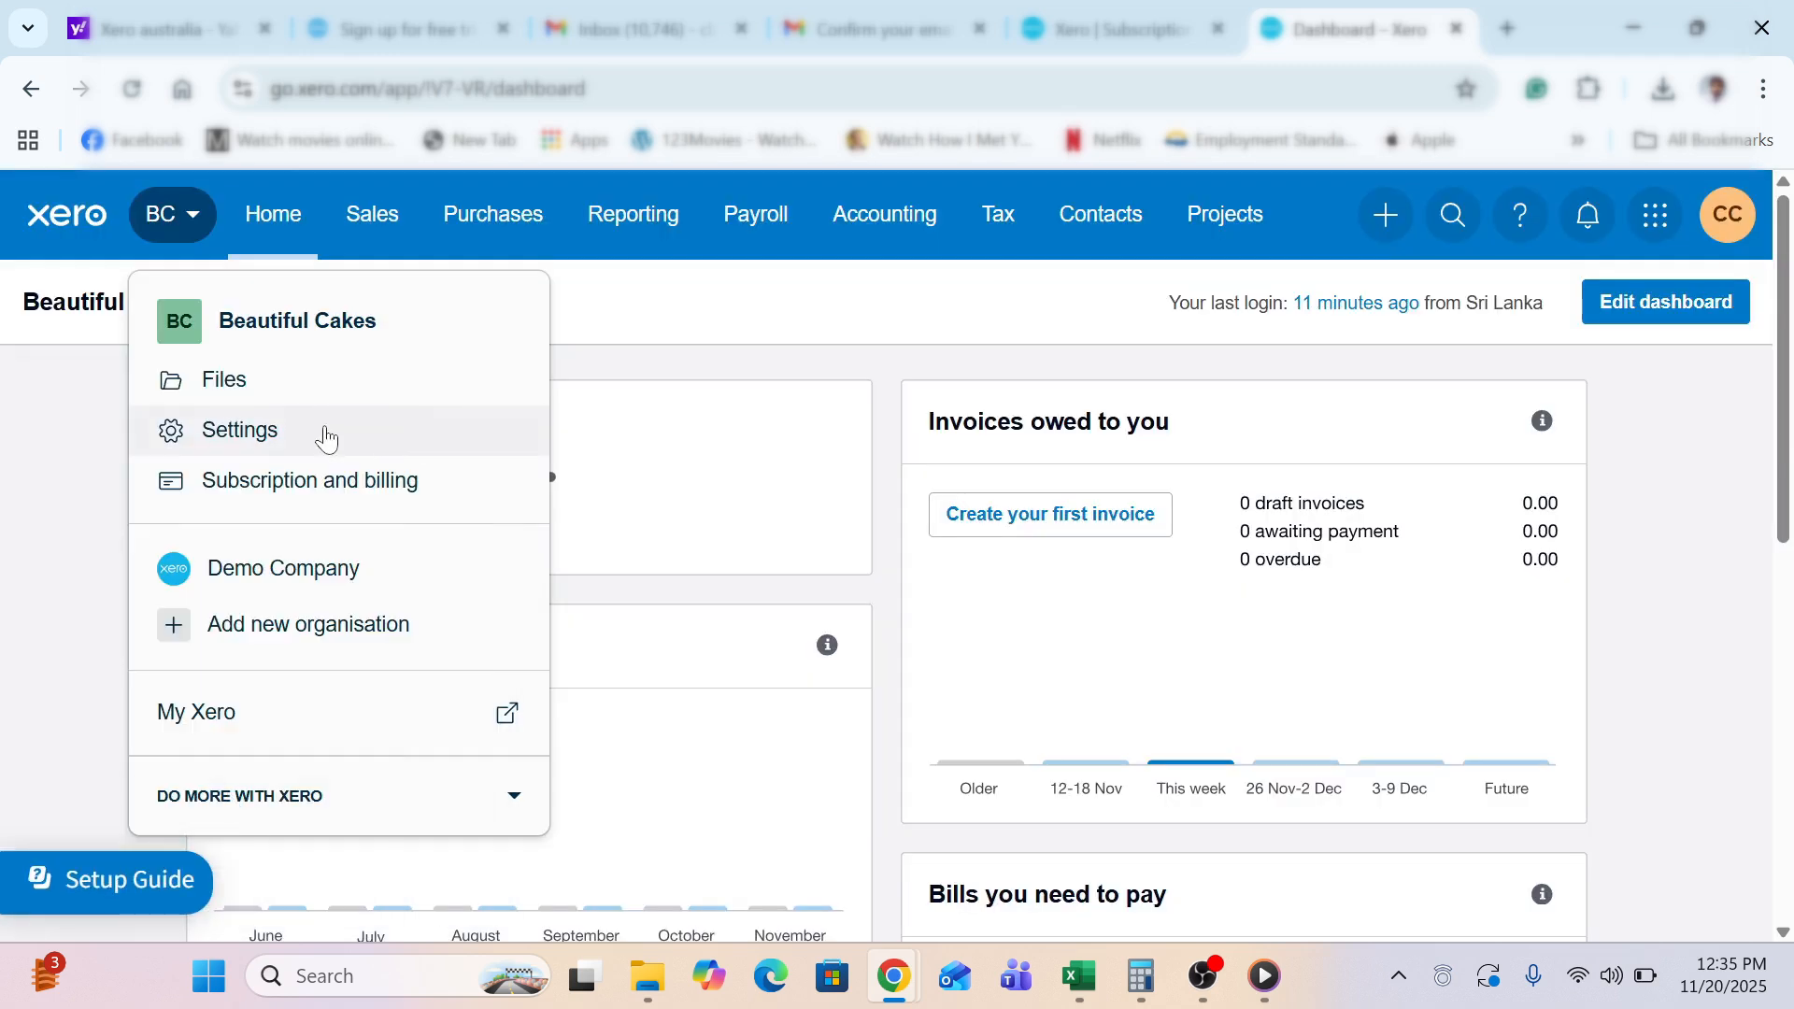
left_click(307, 434)
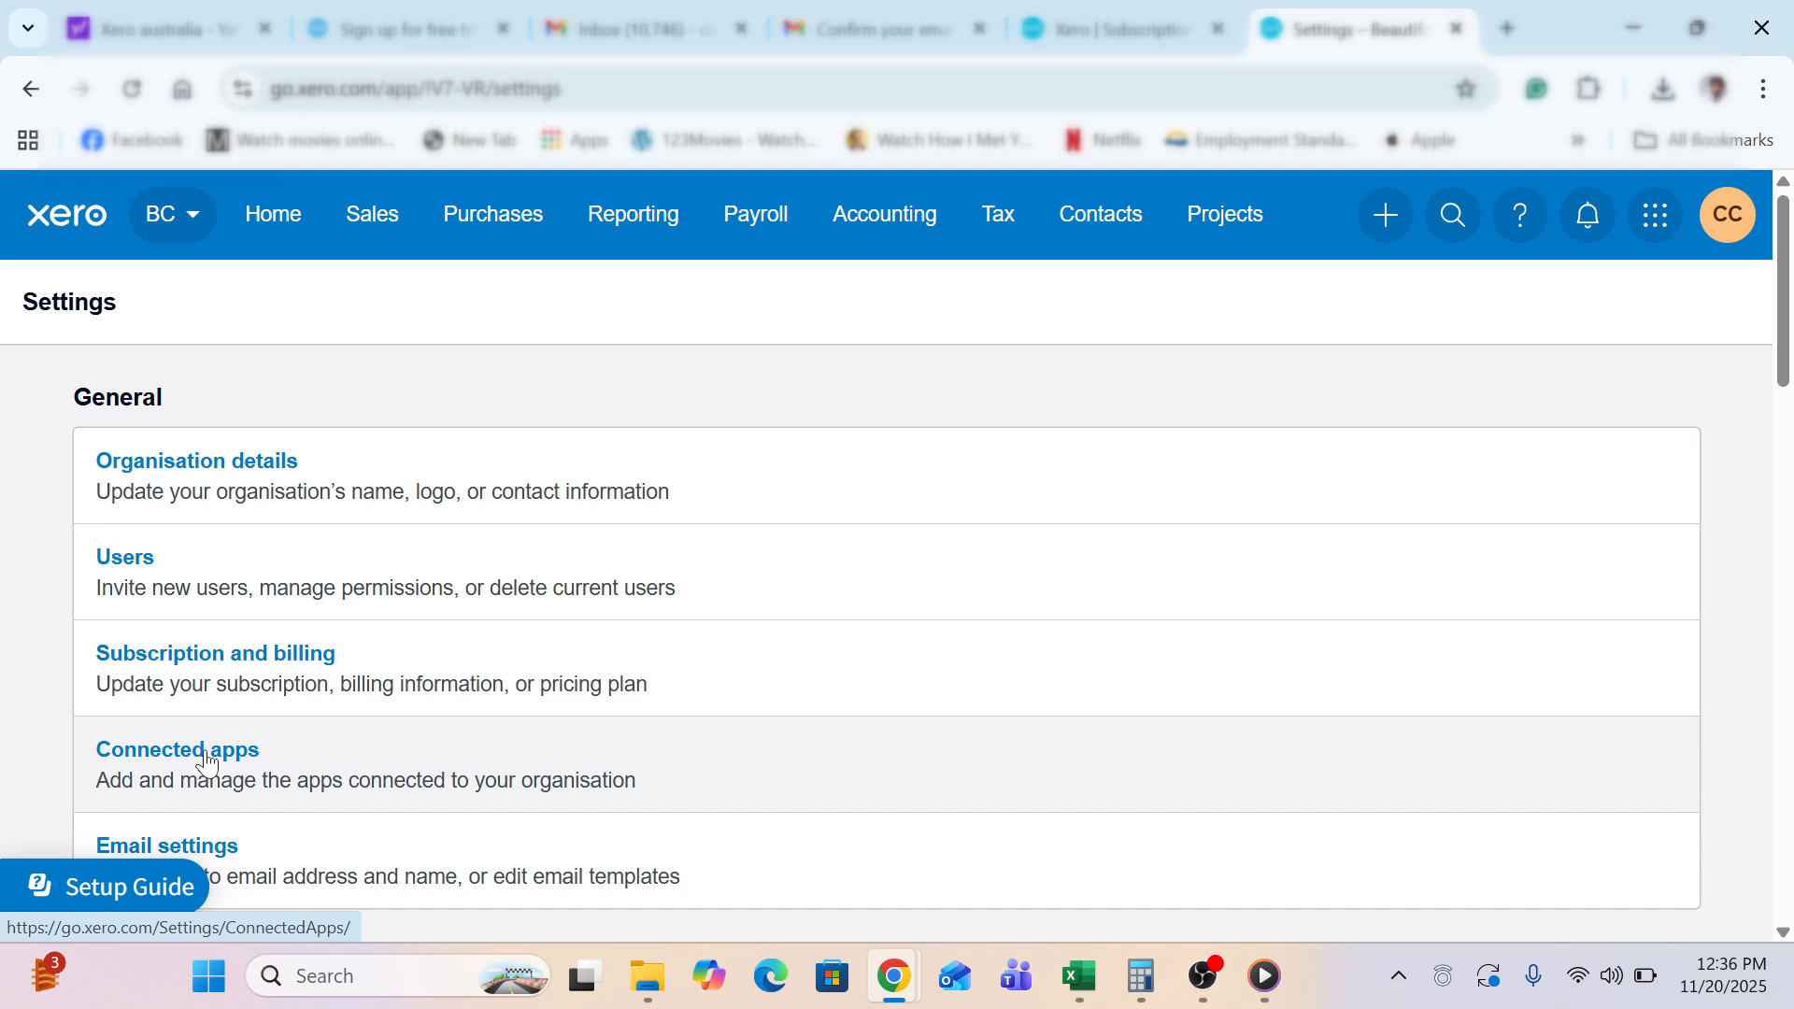
left_click(208, 764)
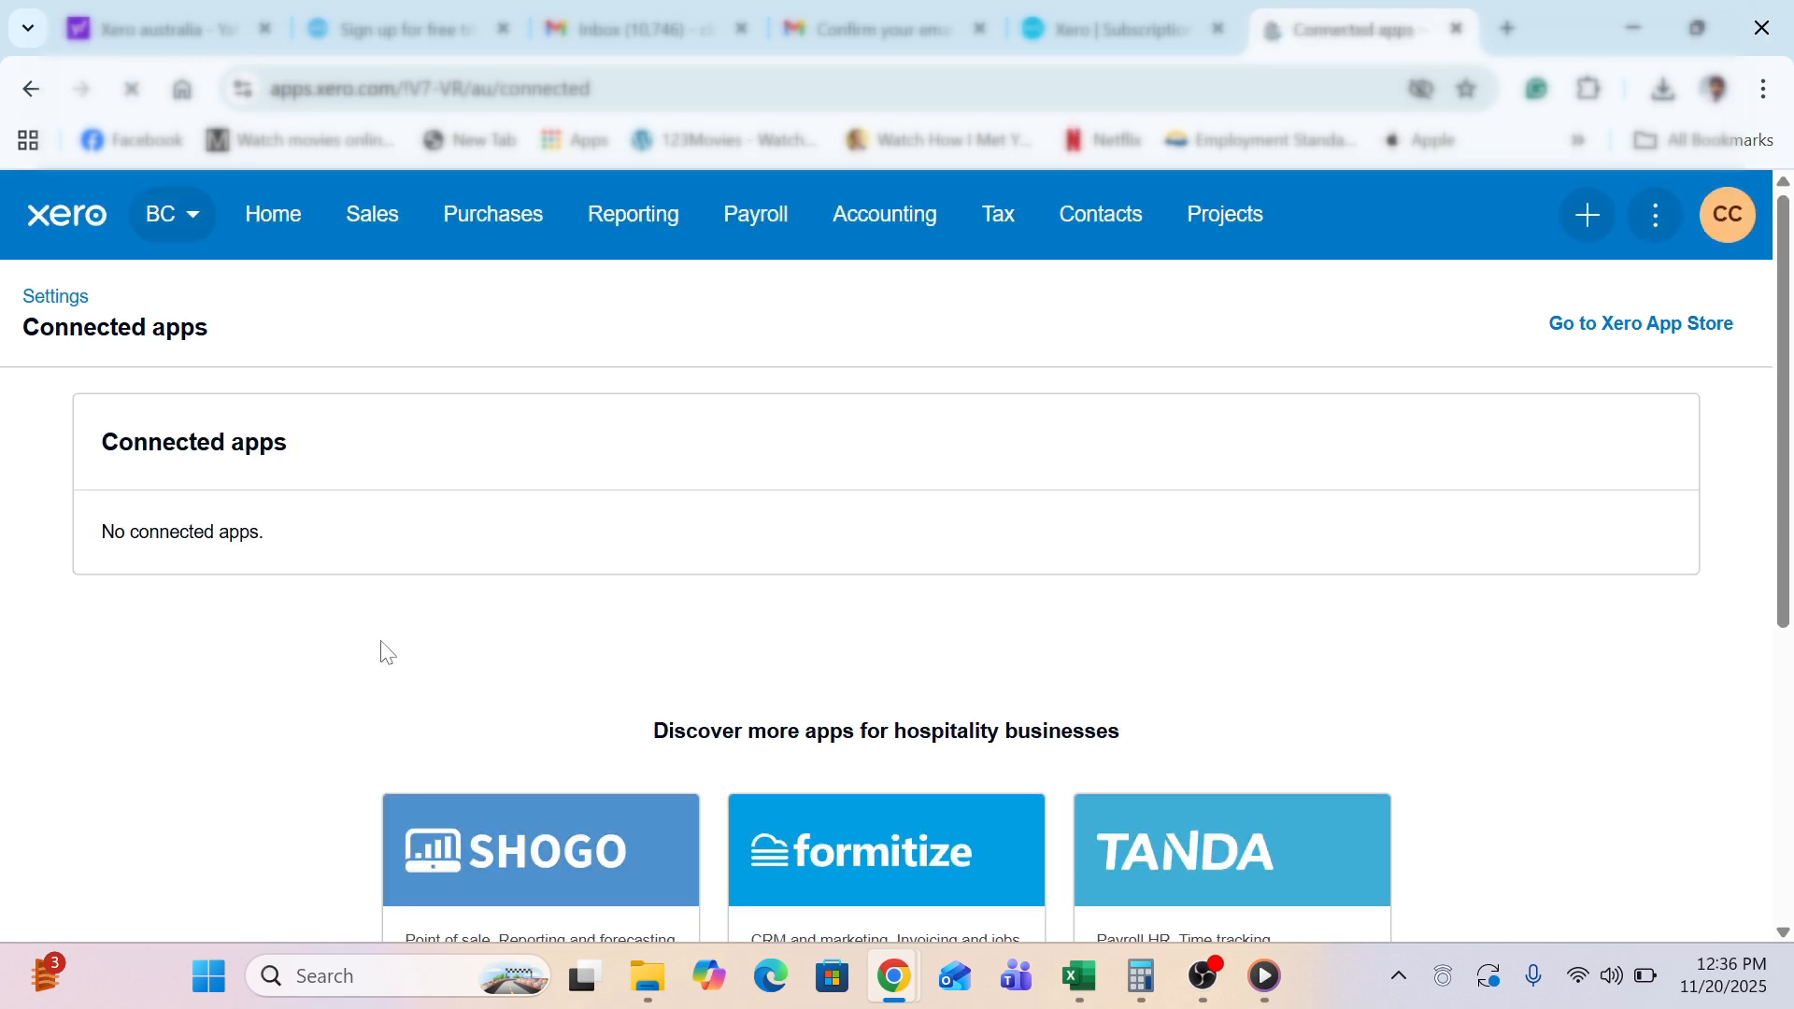
scroll(381, 643, "down", 2)
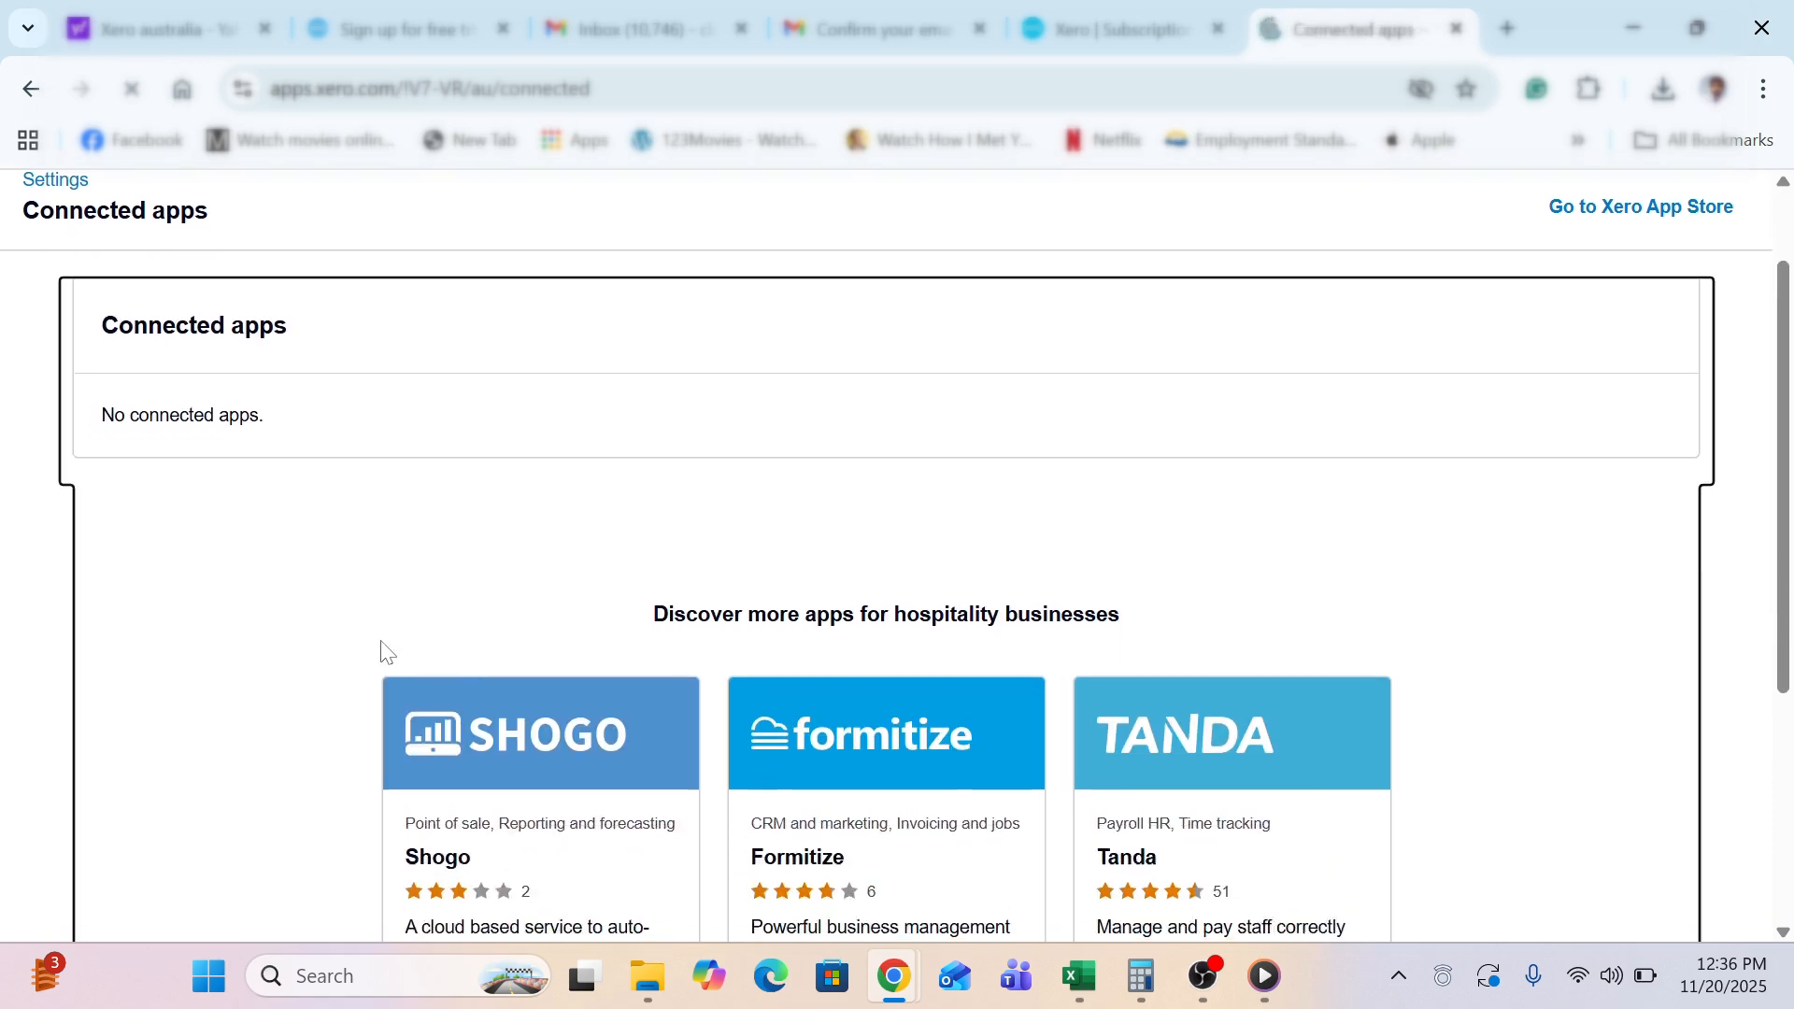
scroll(381, 640, "down", 1)
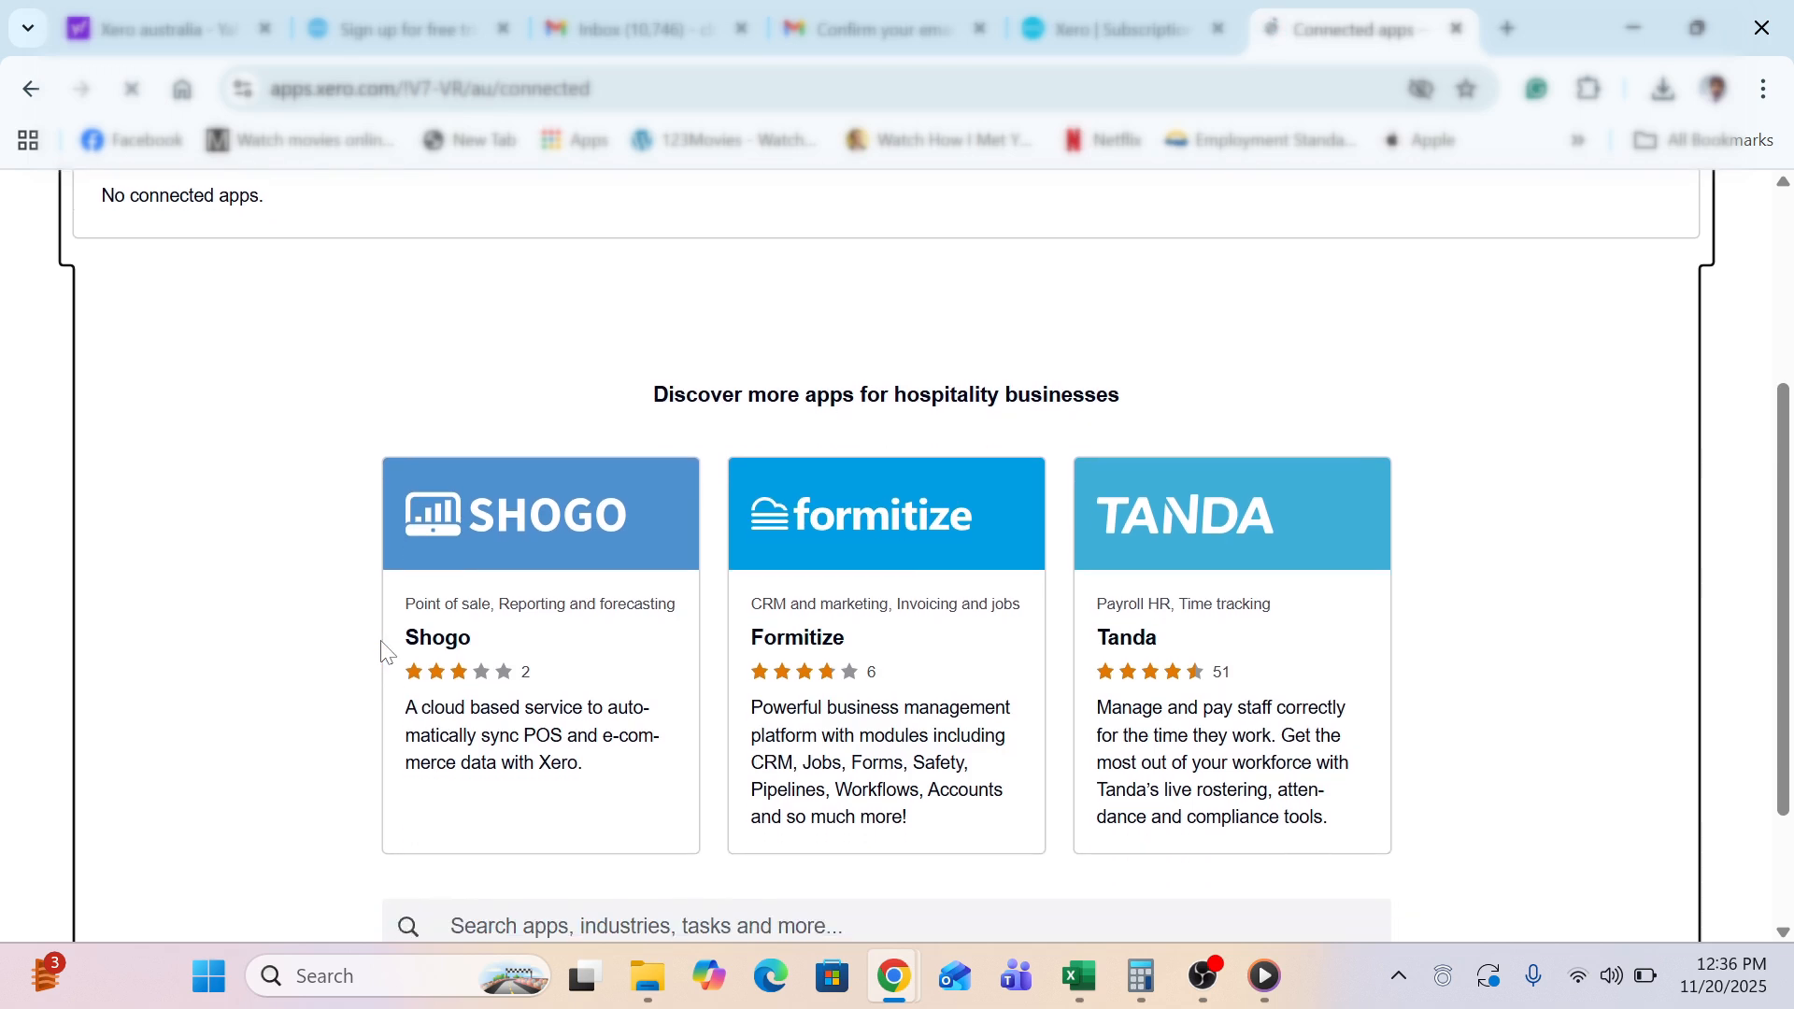
scroll(381, 643, "down", 1)
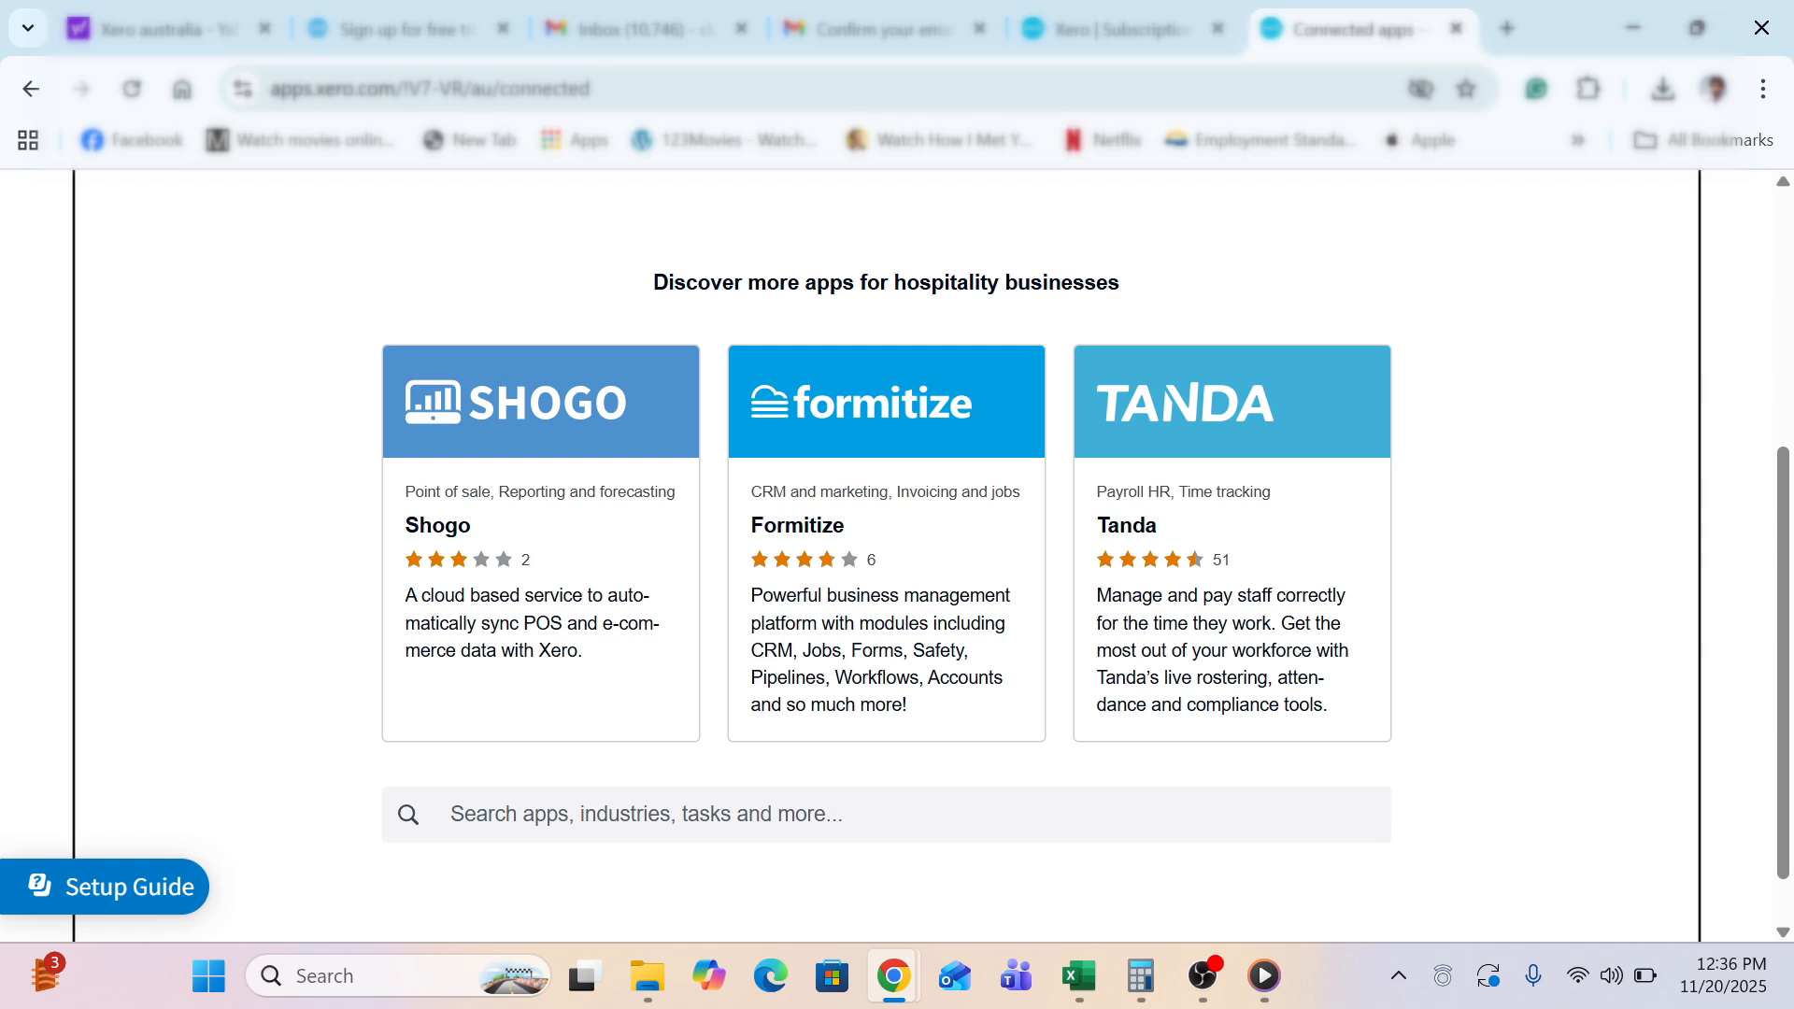
left_click(885, 814)
type("hu")
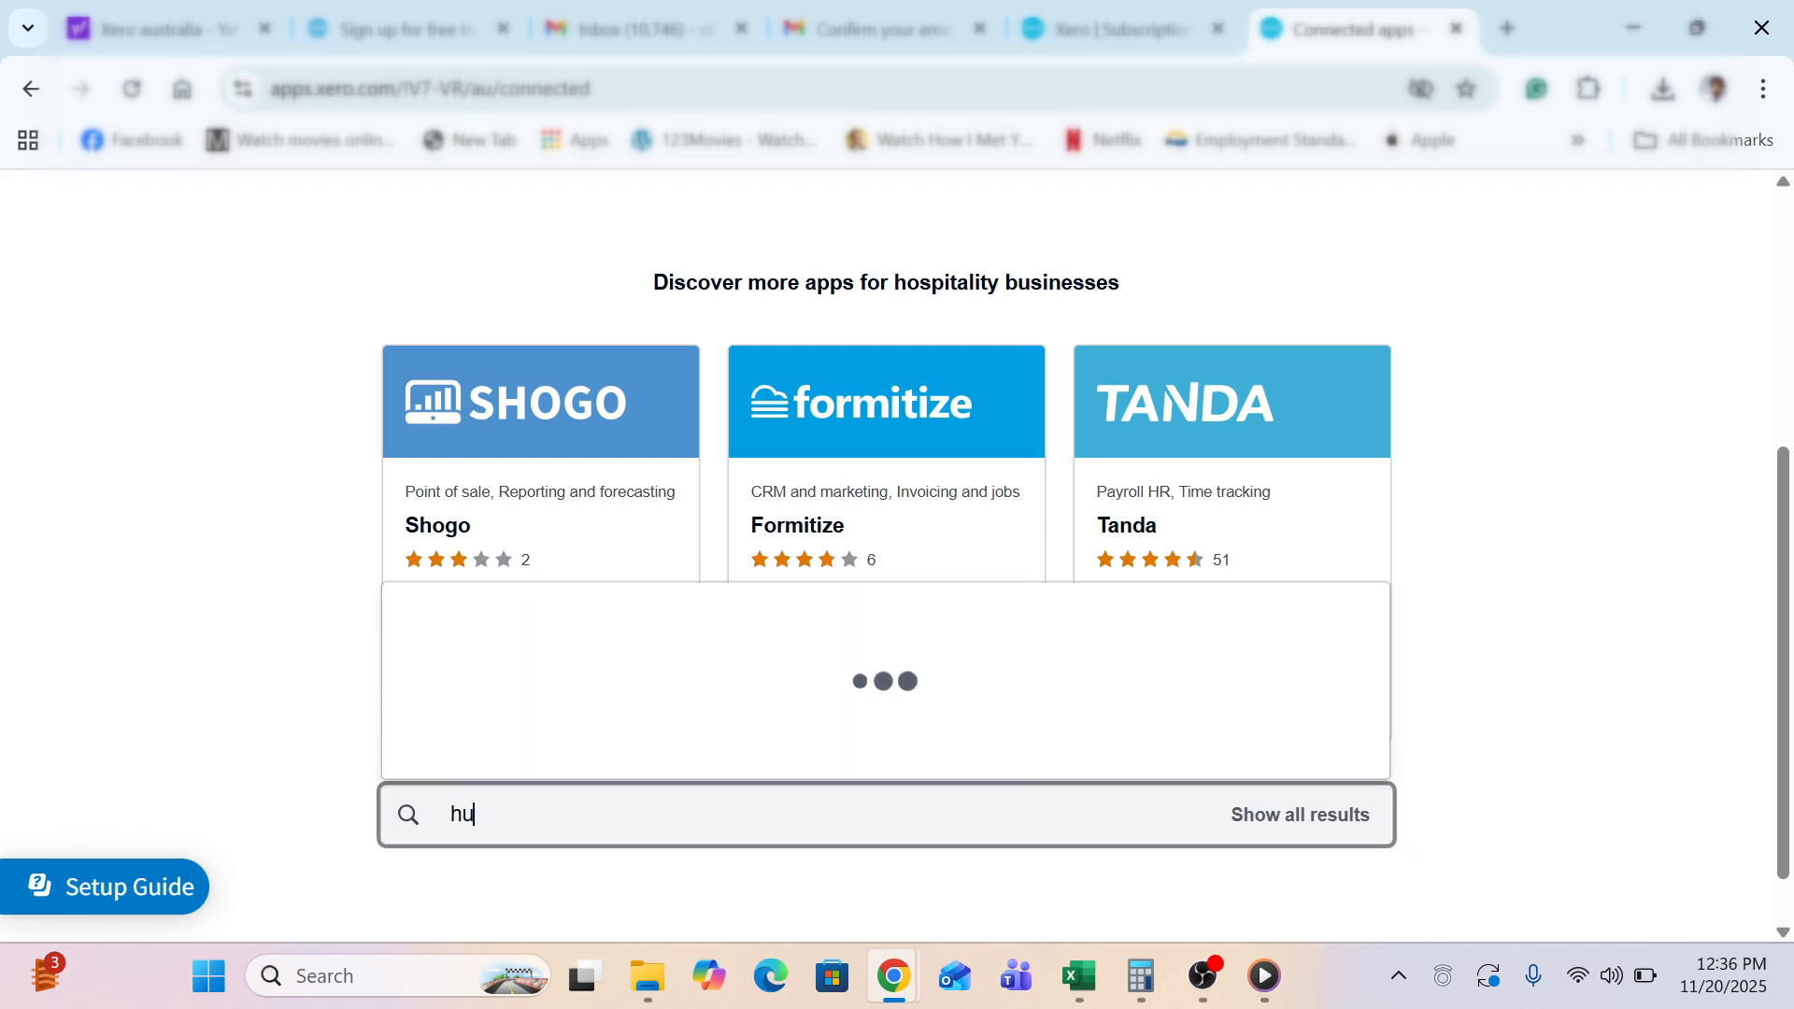
type("bdo")
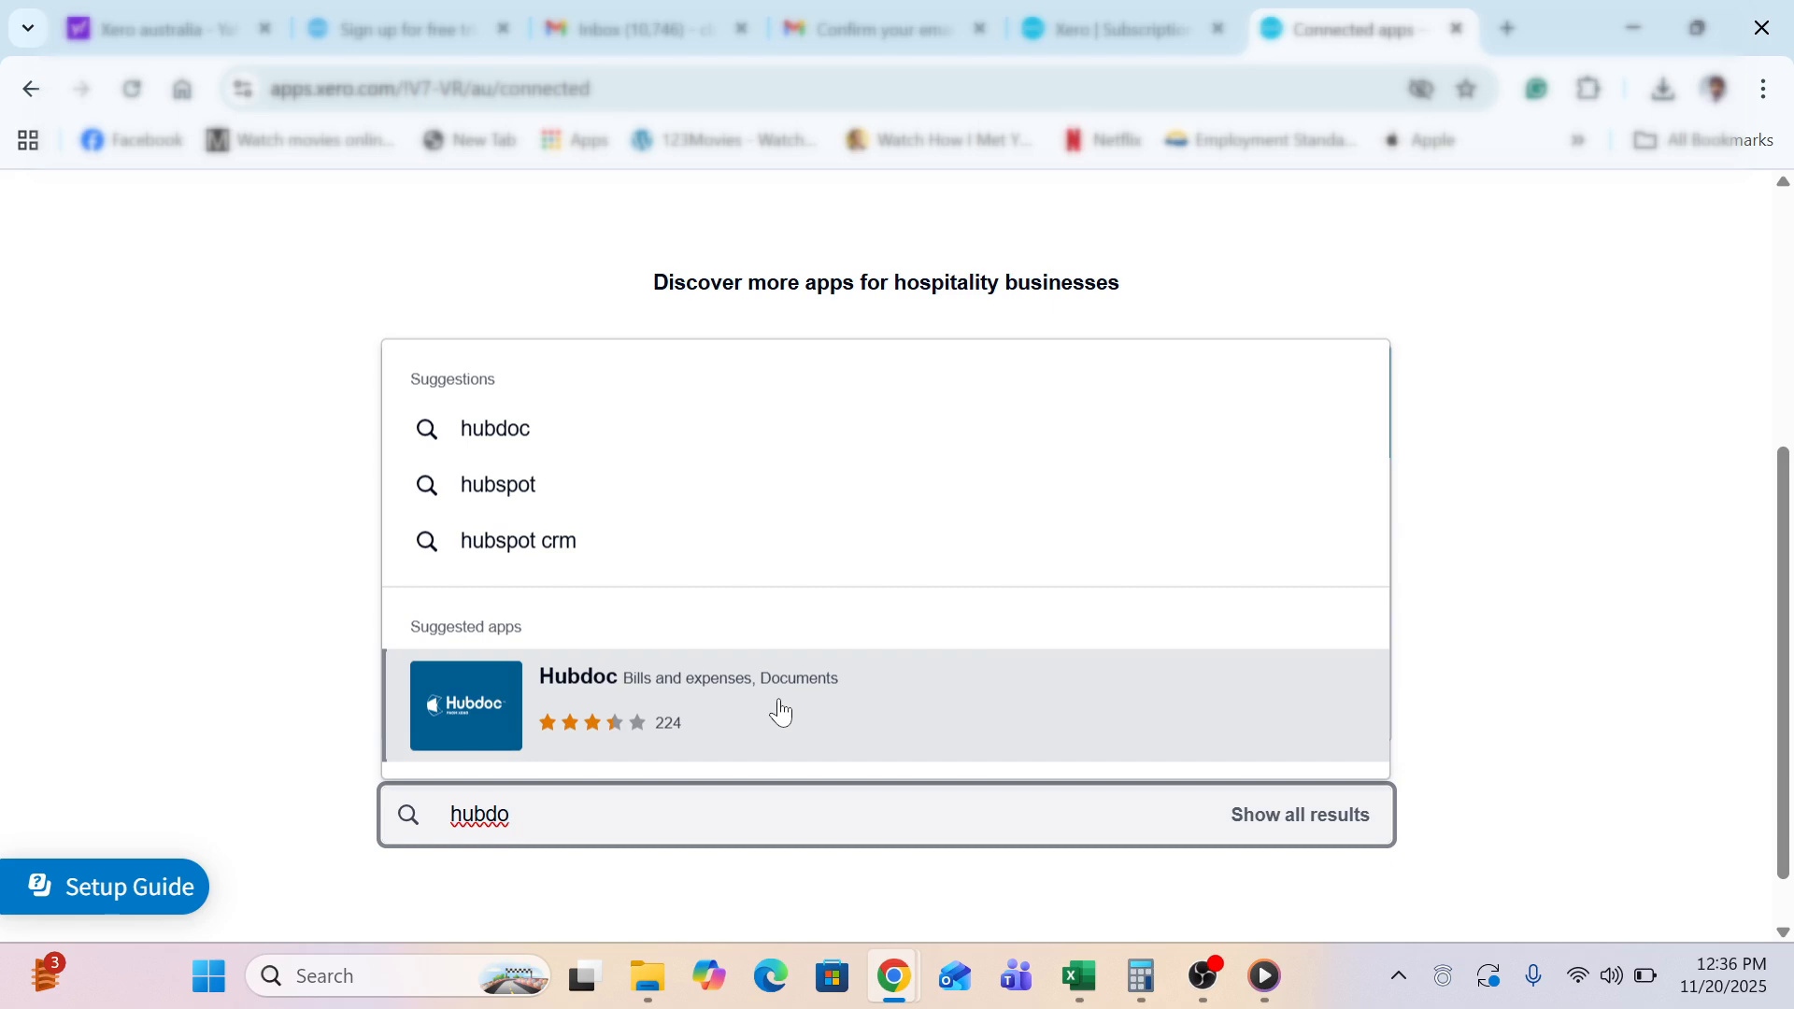
left_click(94, 649)
scroll(94, 648, "up", 5)
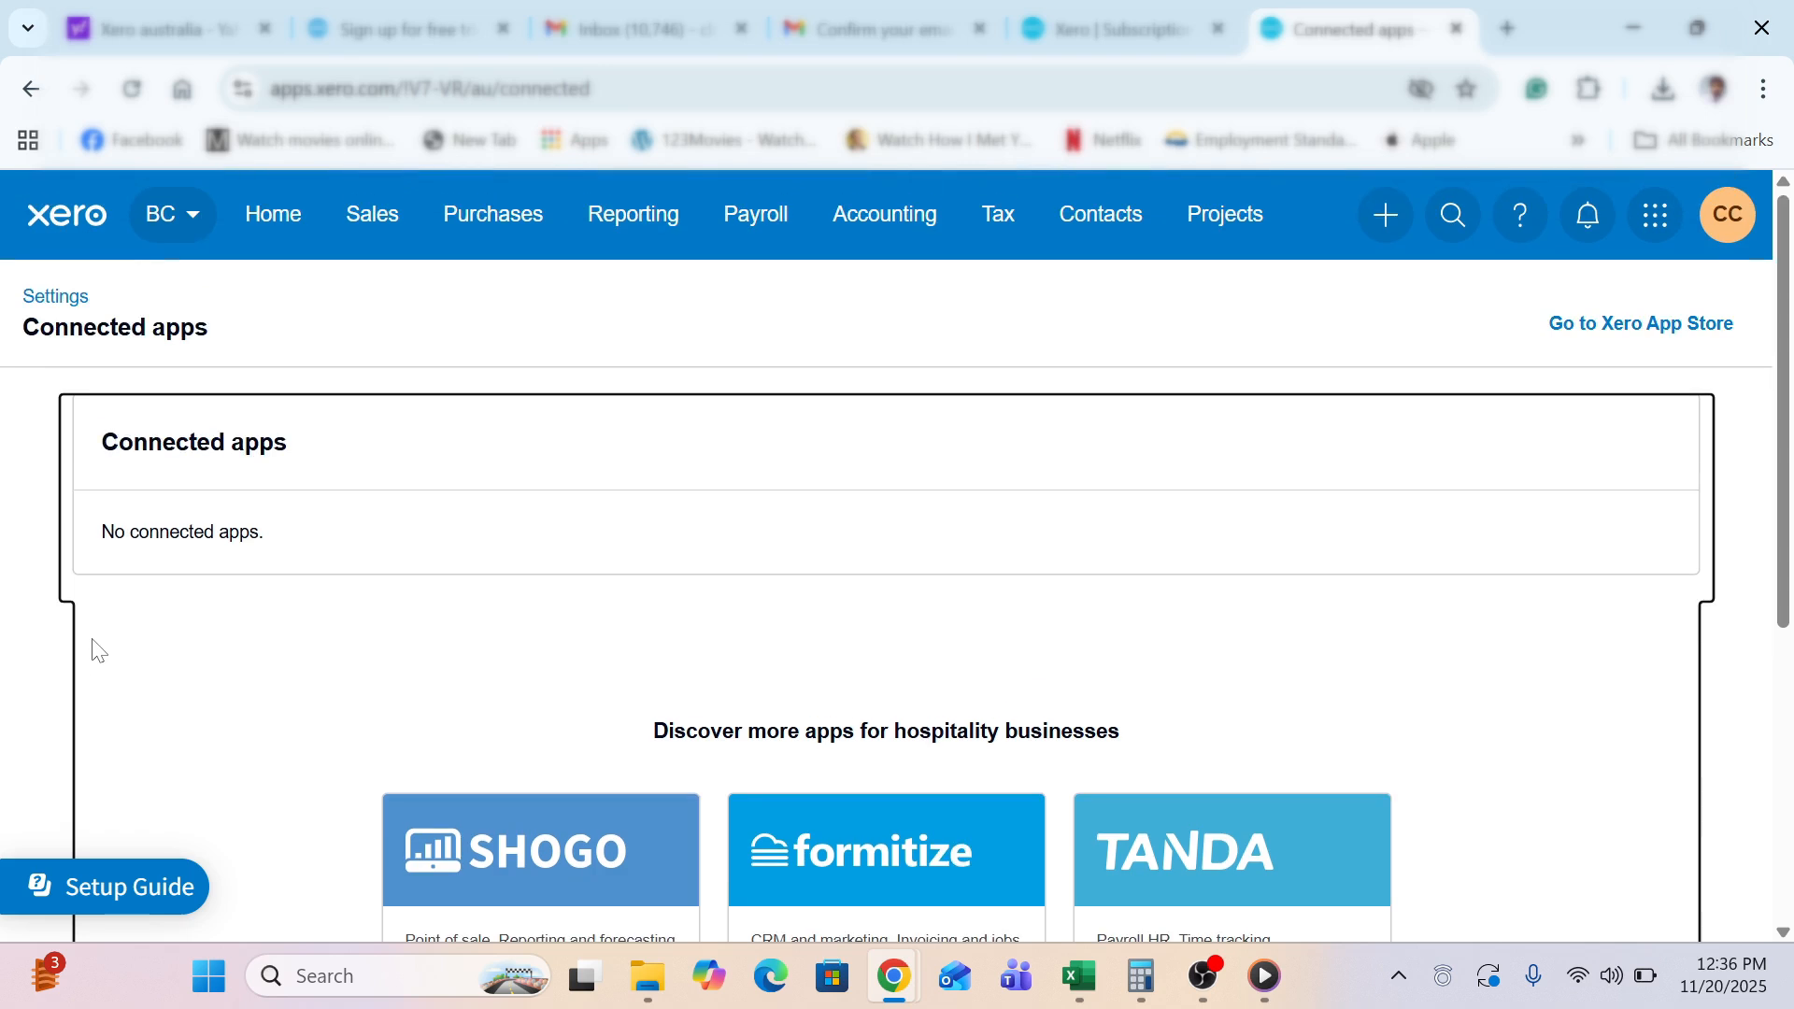
left_click(62, 314)
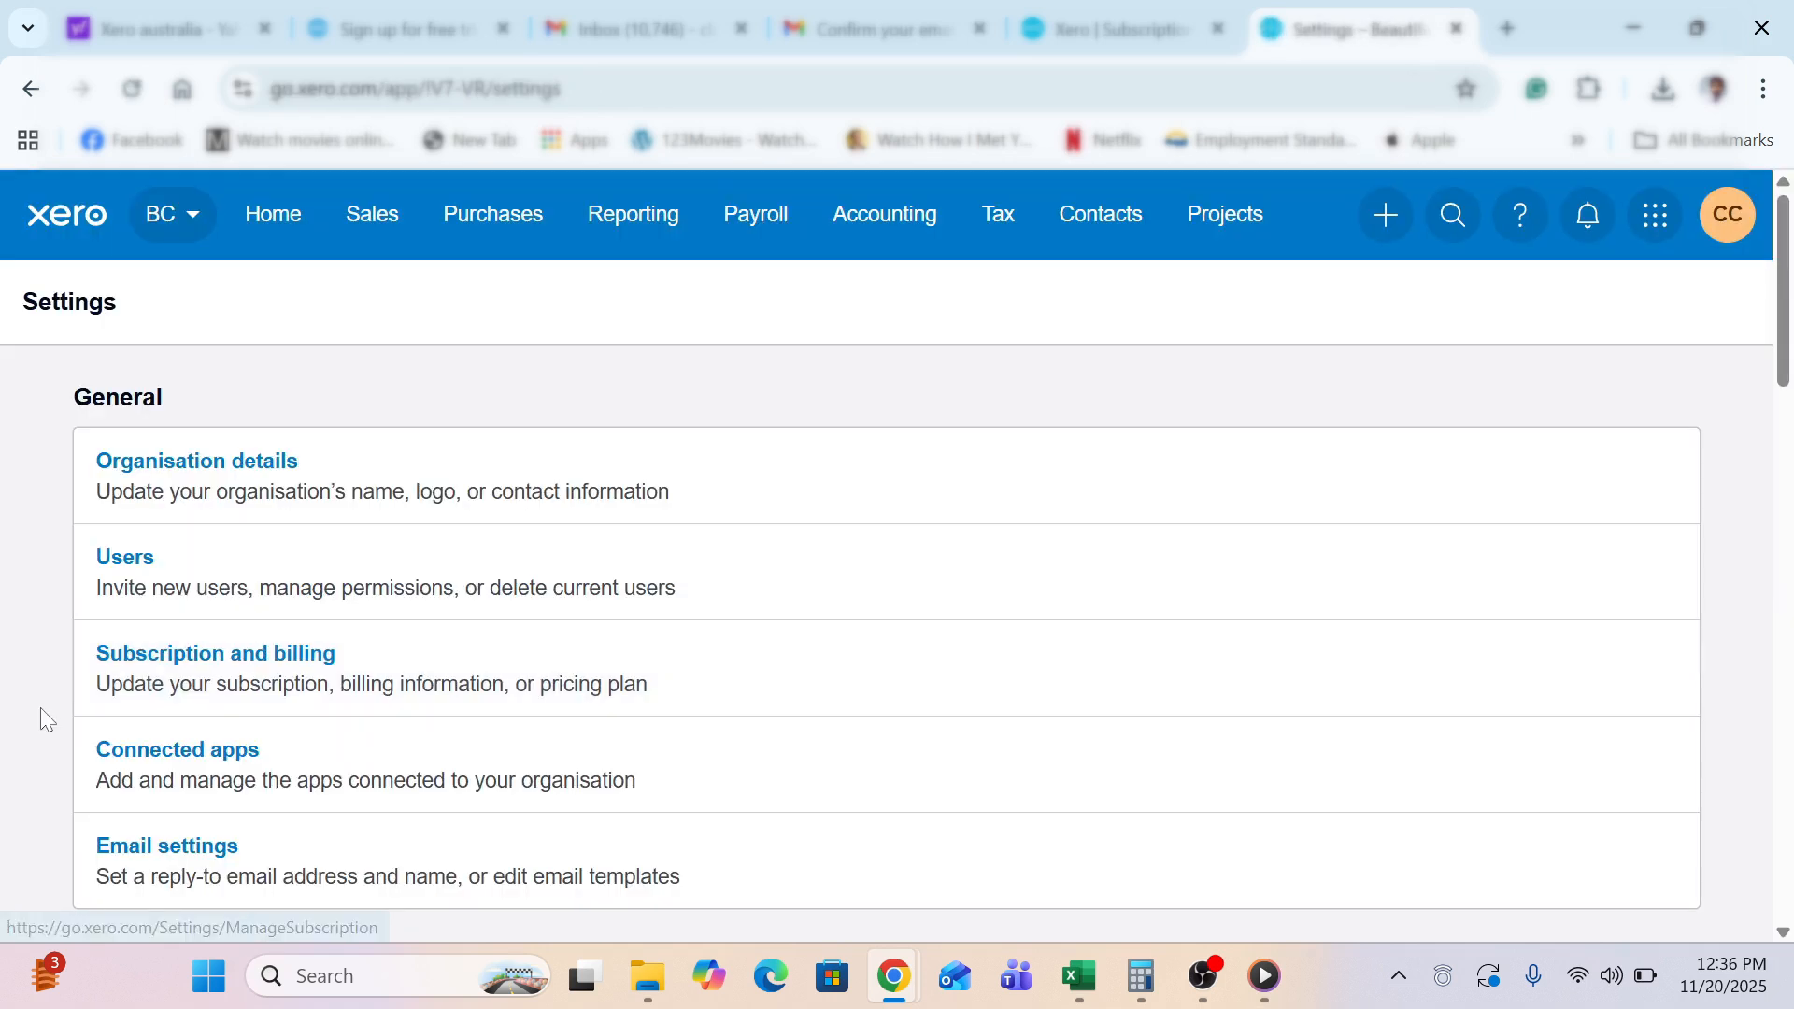
Open Email settings and expand the Templates list showing Basic as default for all eight document types
scroll(41, 719, "down", 2)
scroll(41, 708, "down", 1)
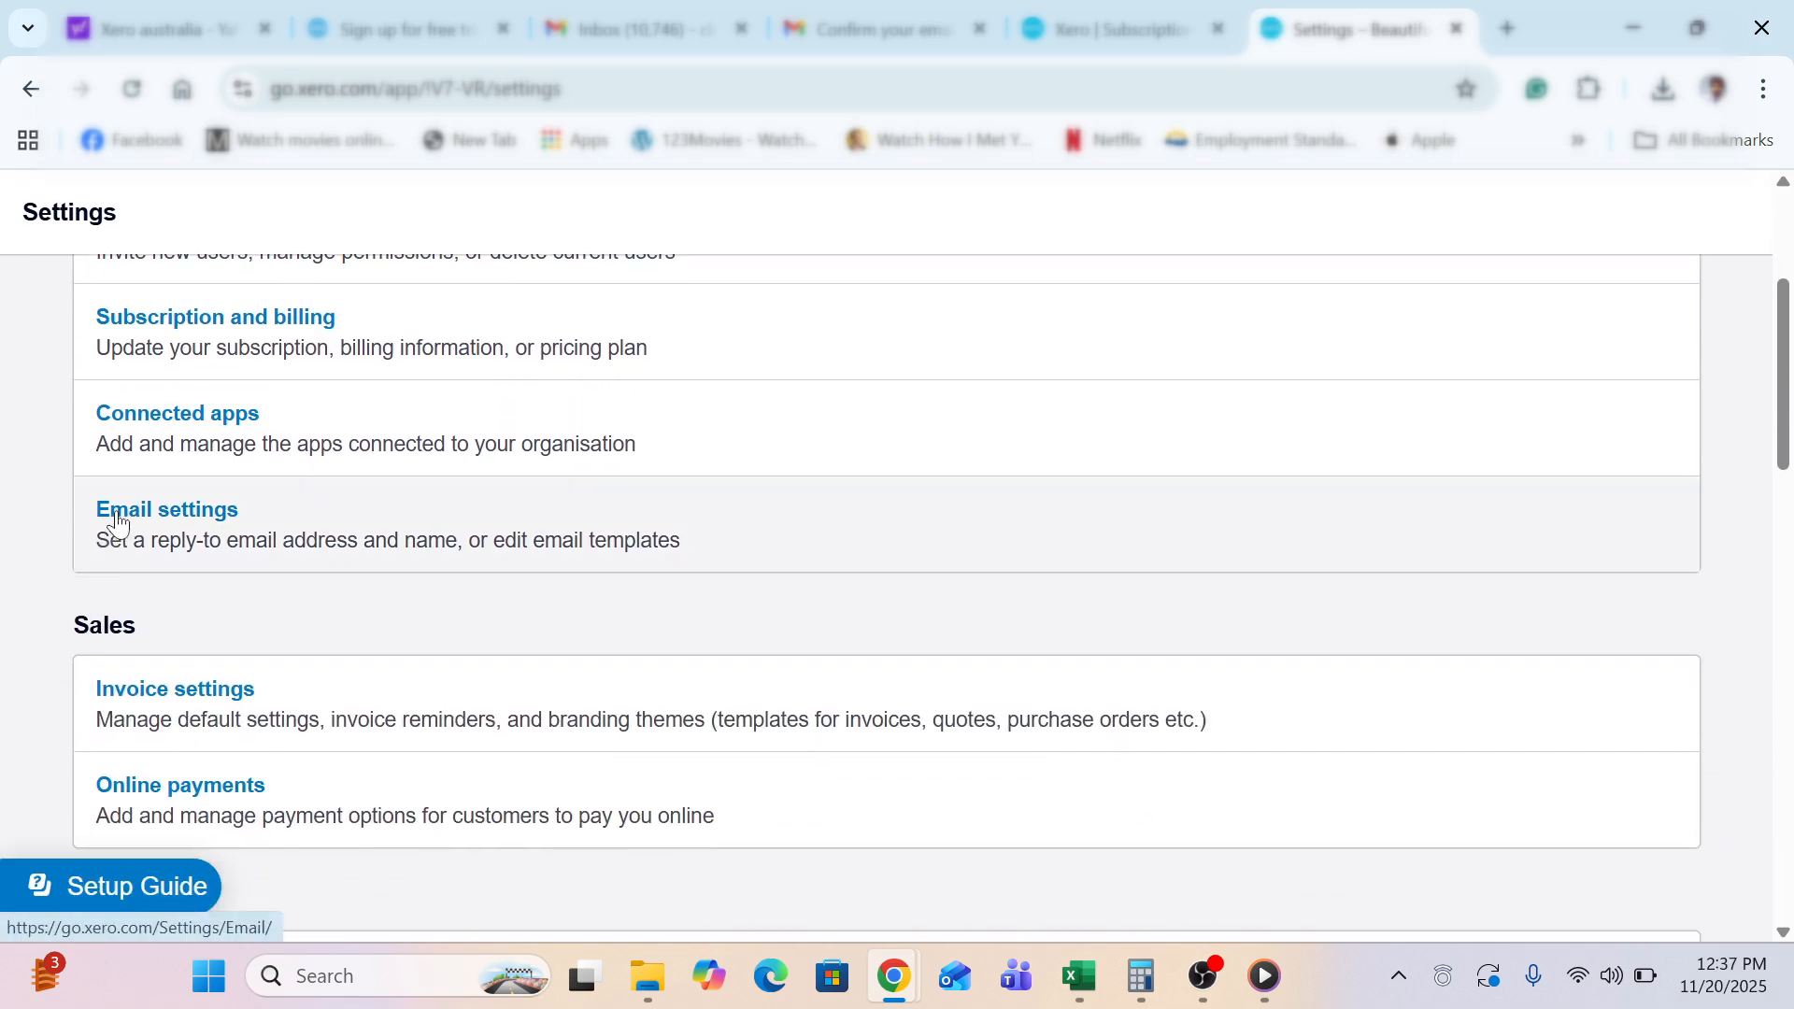
left_click(117, 525)
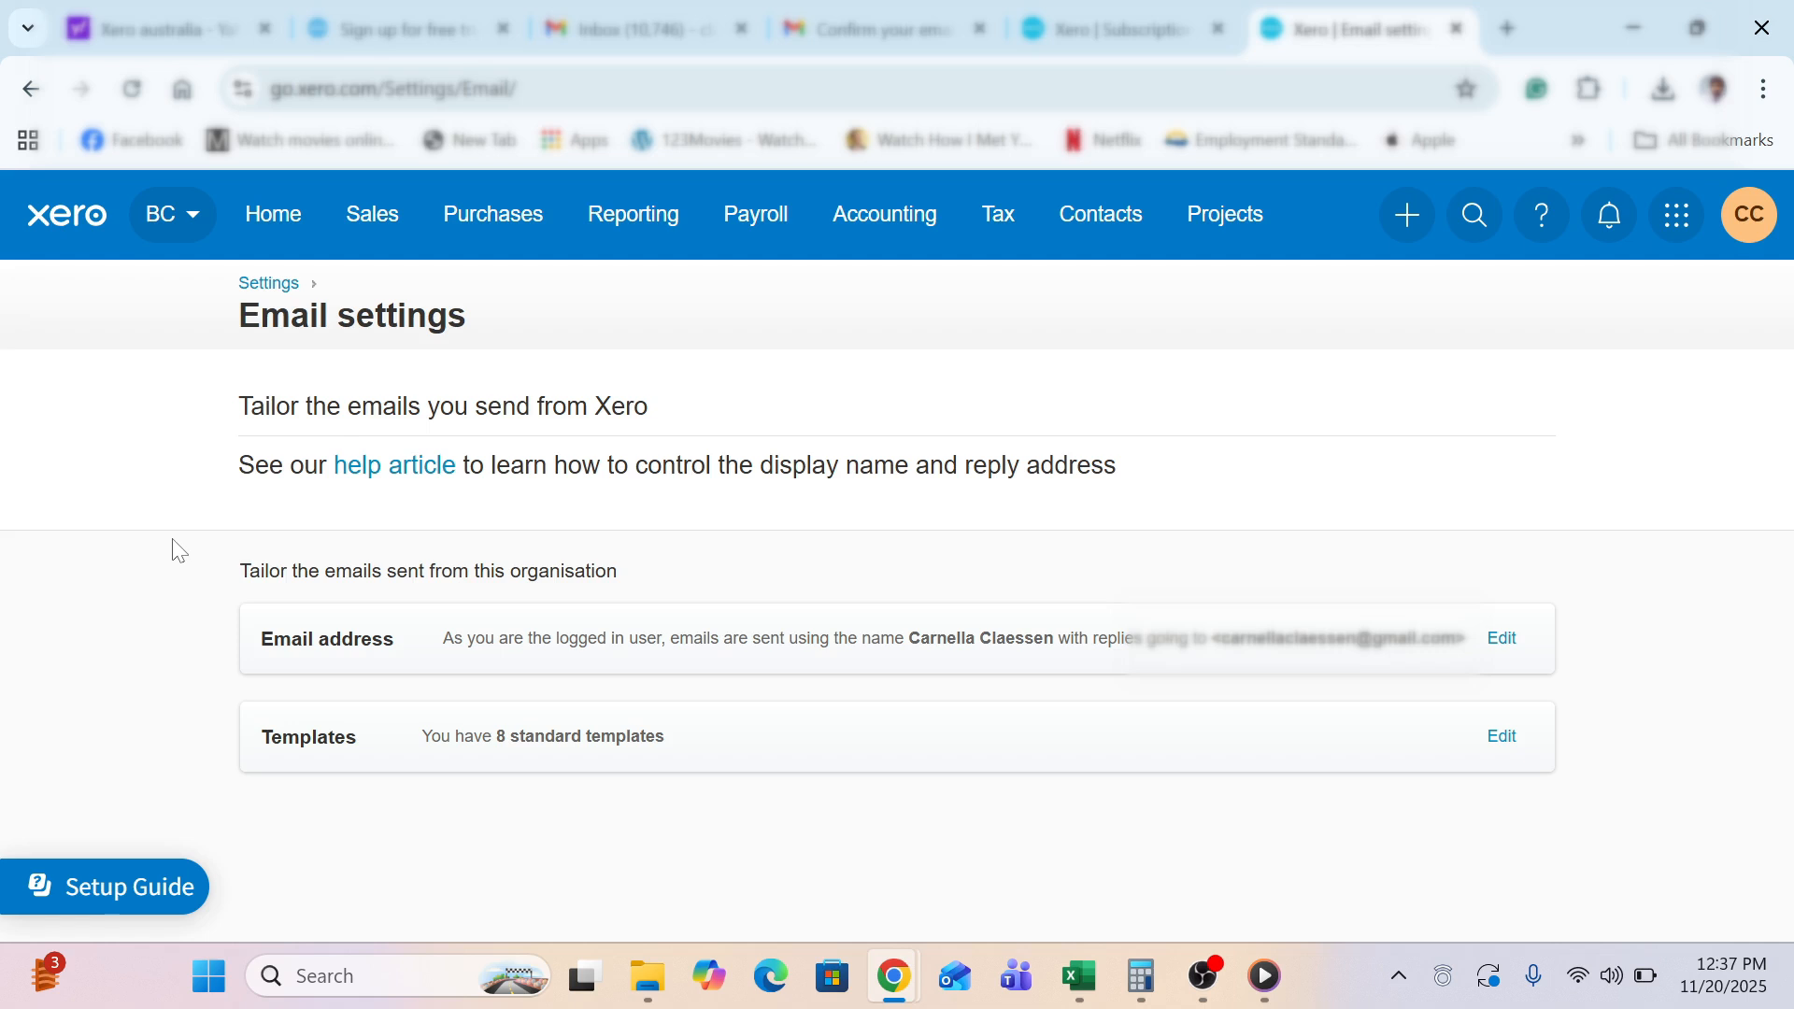
left_click(1083, 756)
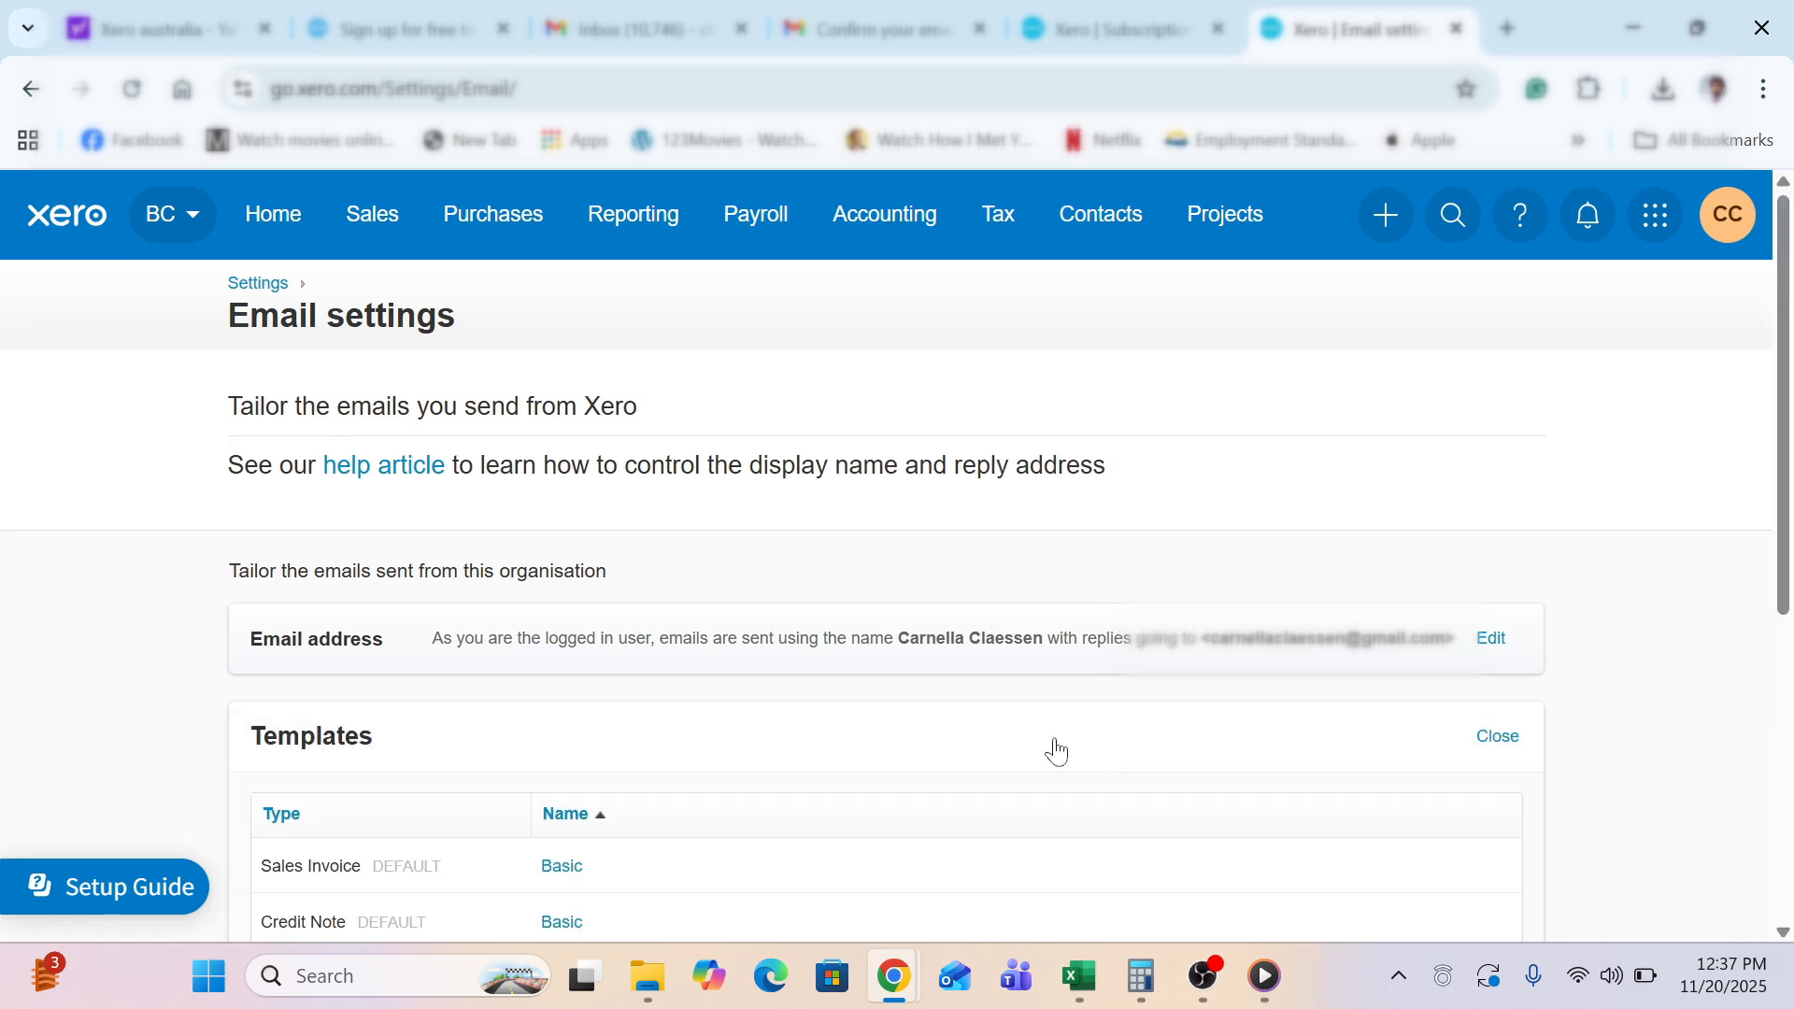
left_click(979, 717)
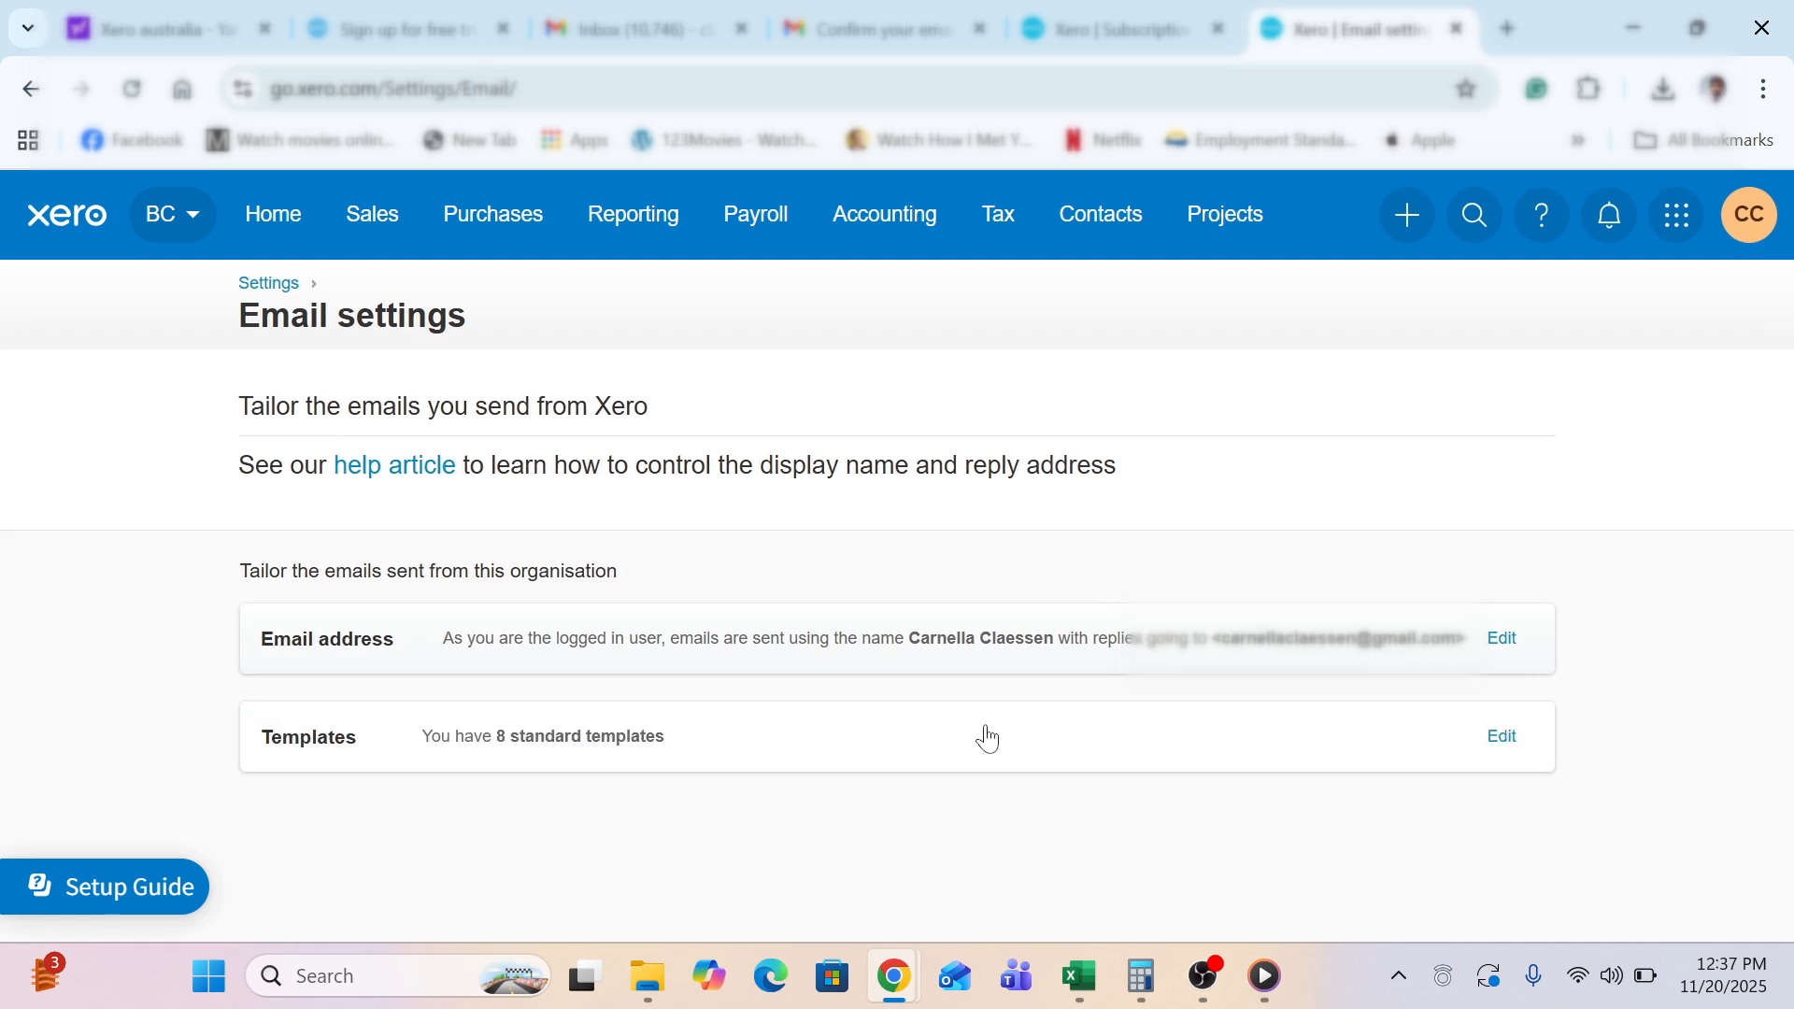
left_click(986, 737)
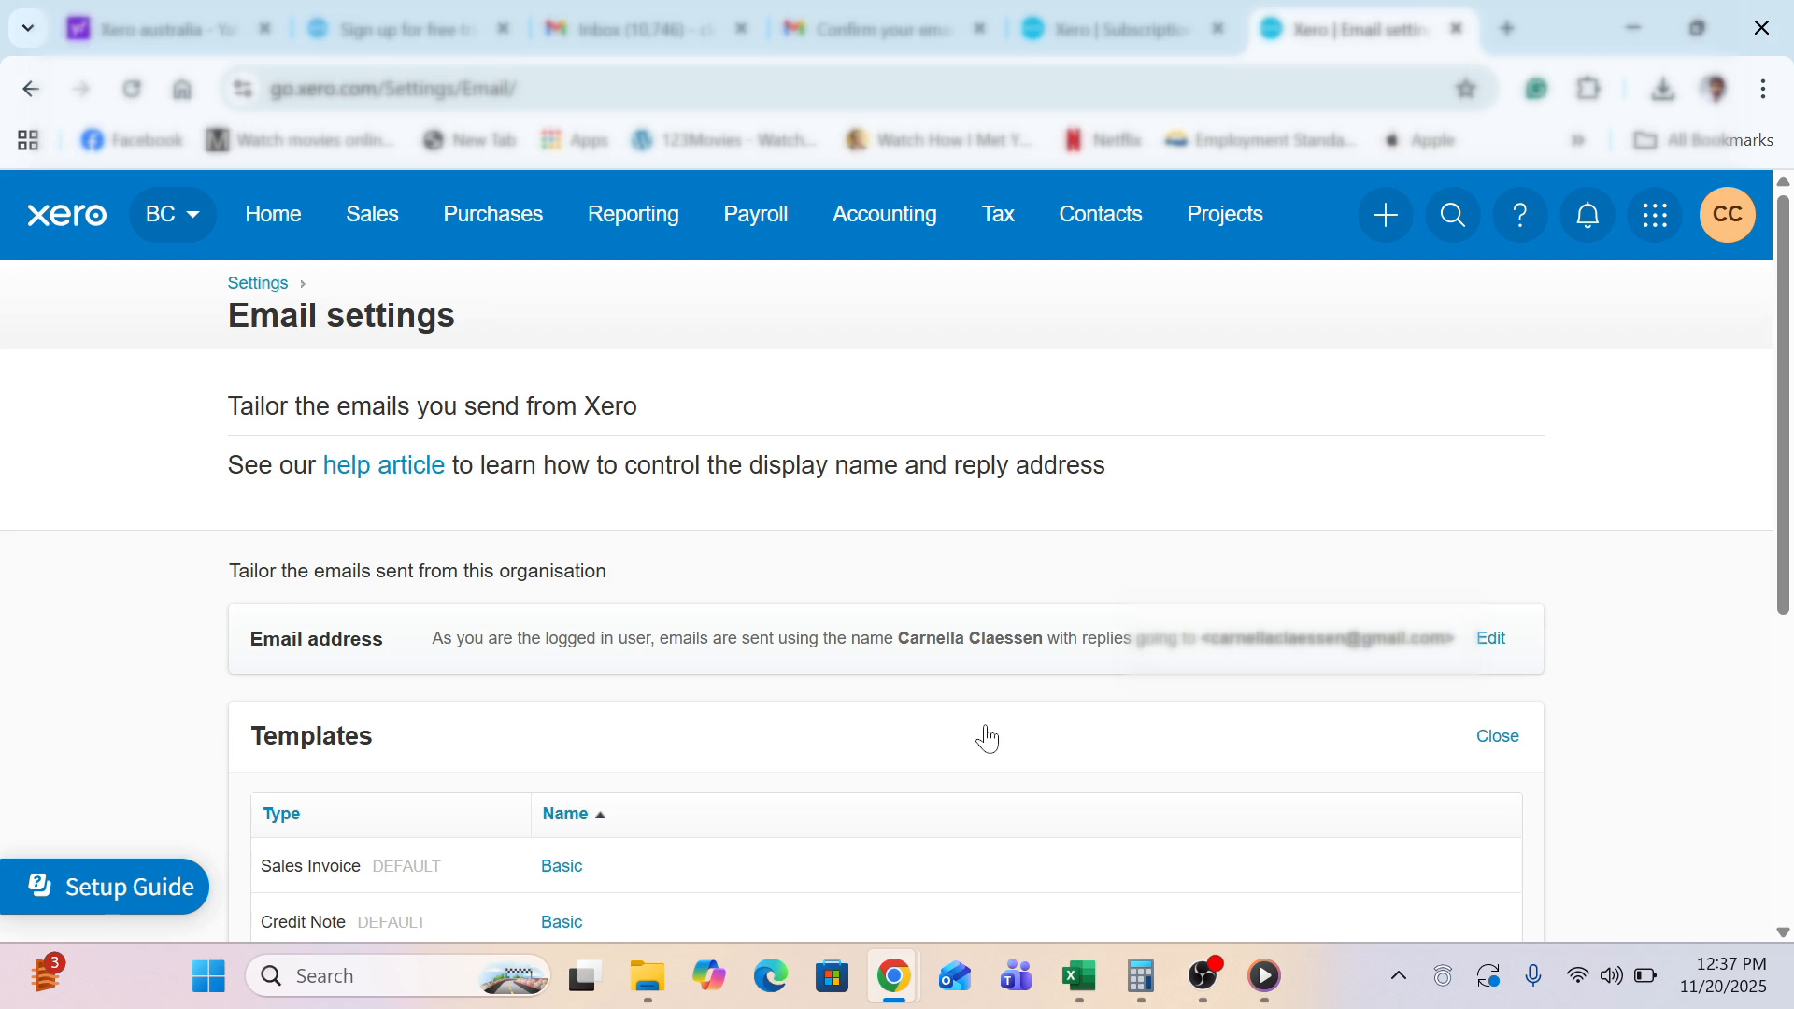
scroll(182, 631, "down", 5)
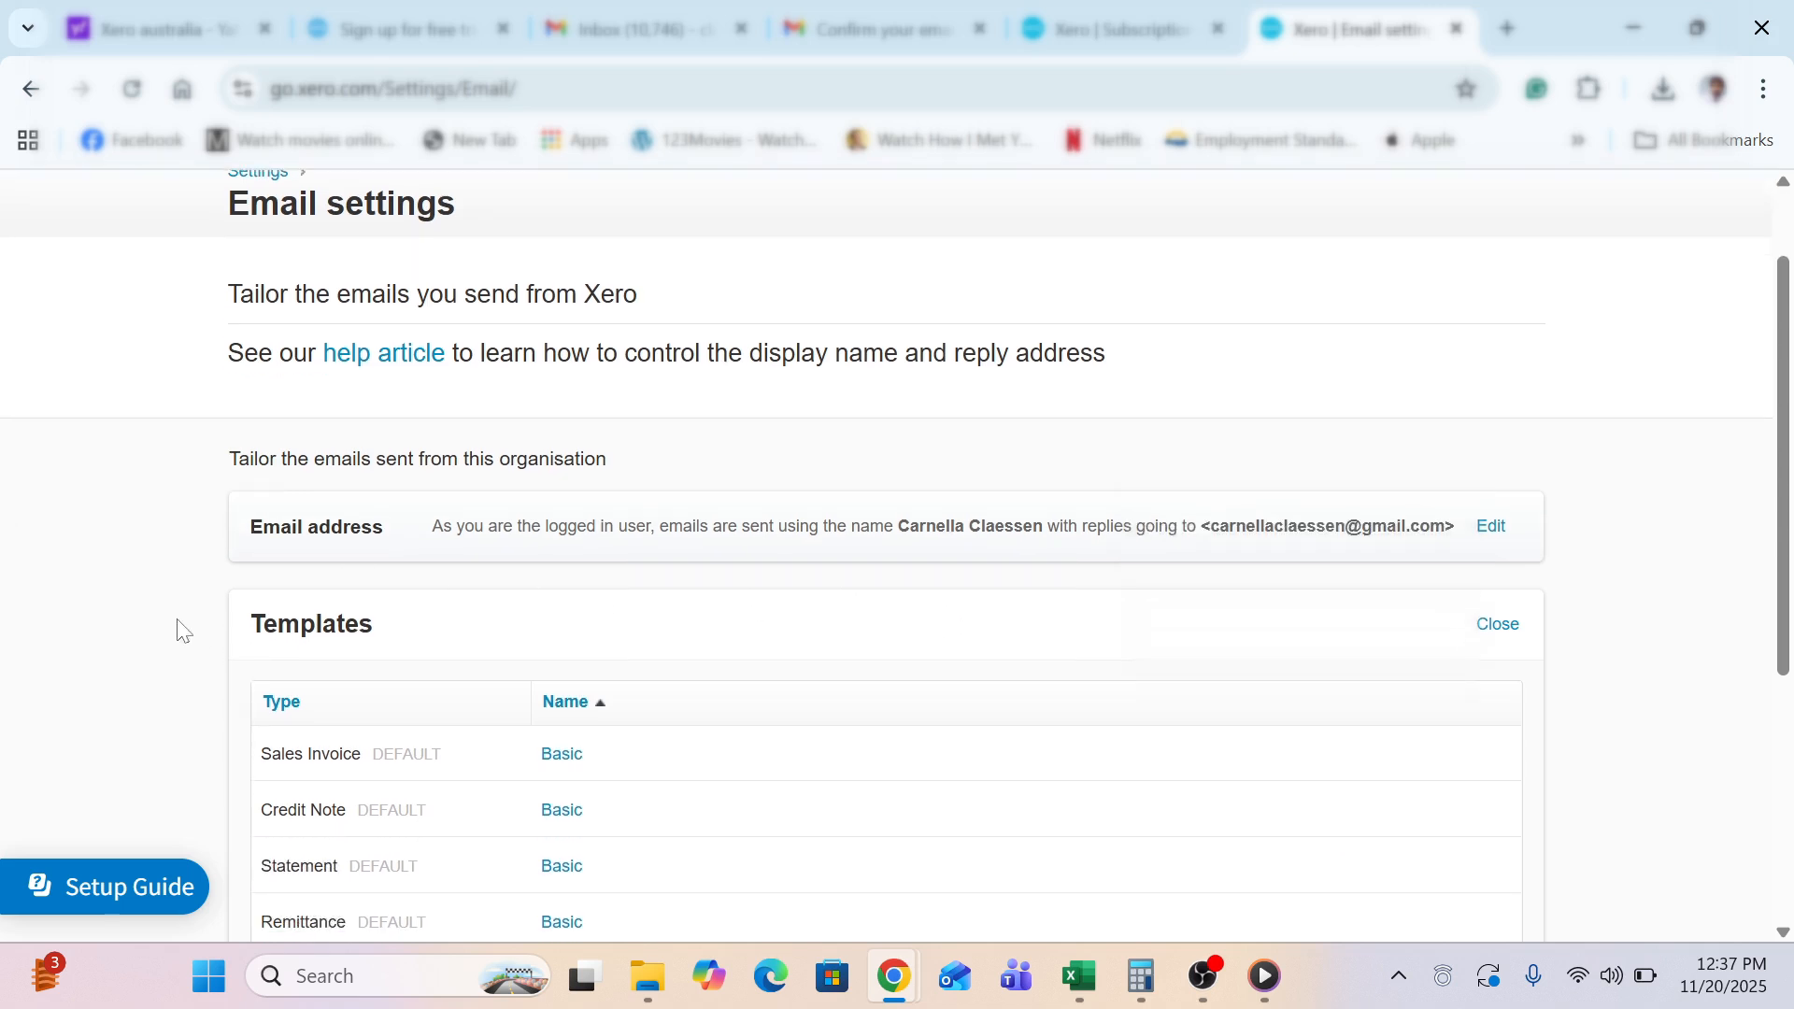
scroll(183, 631, "down", 1)
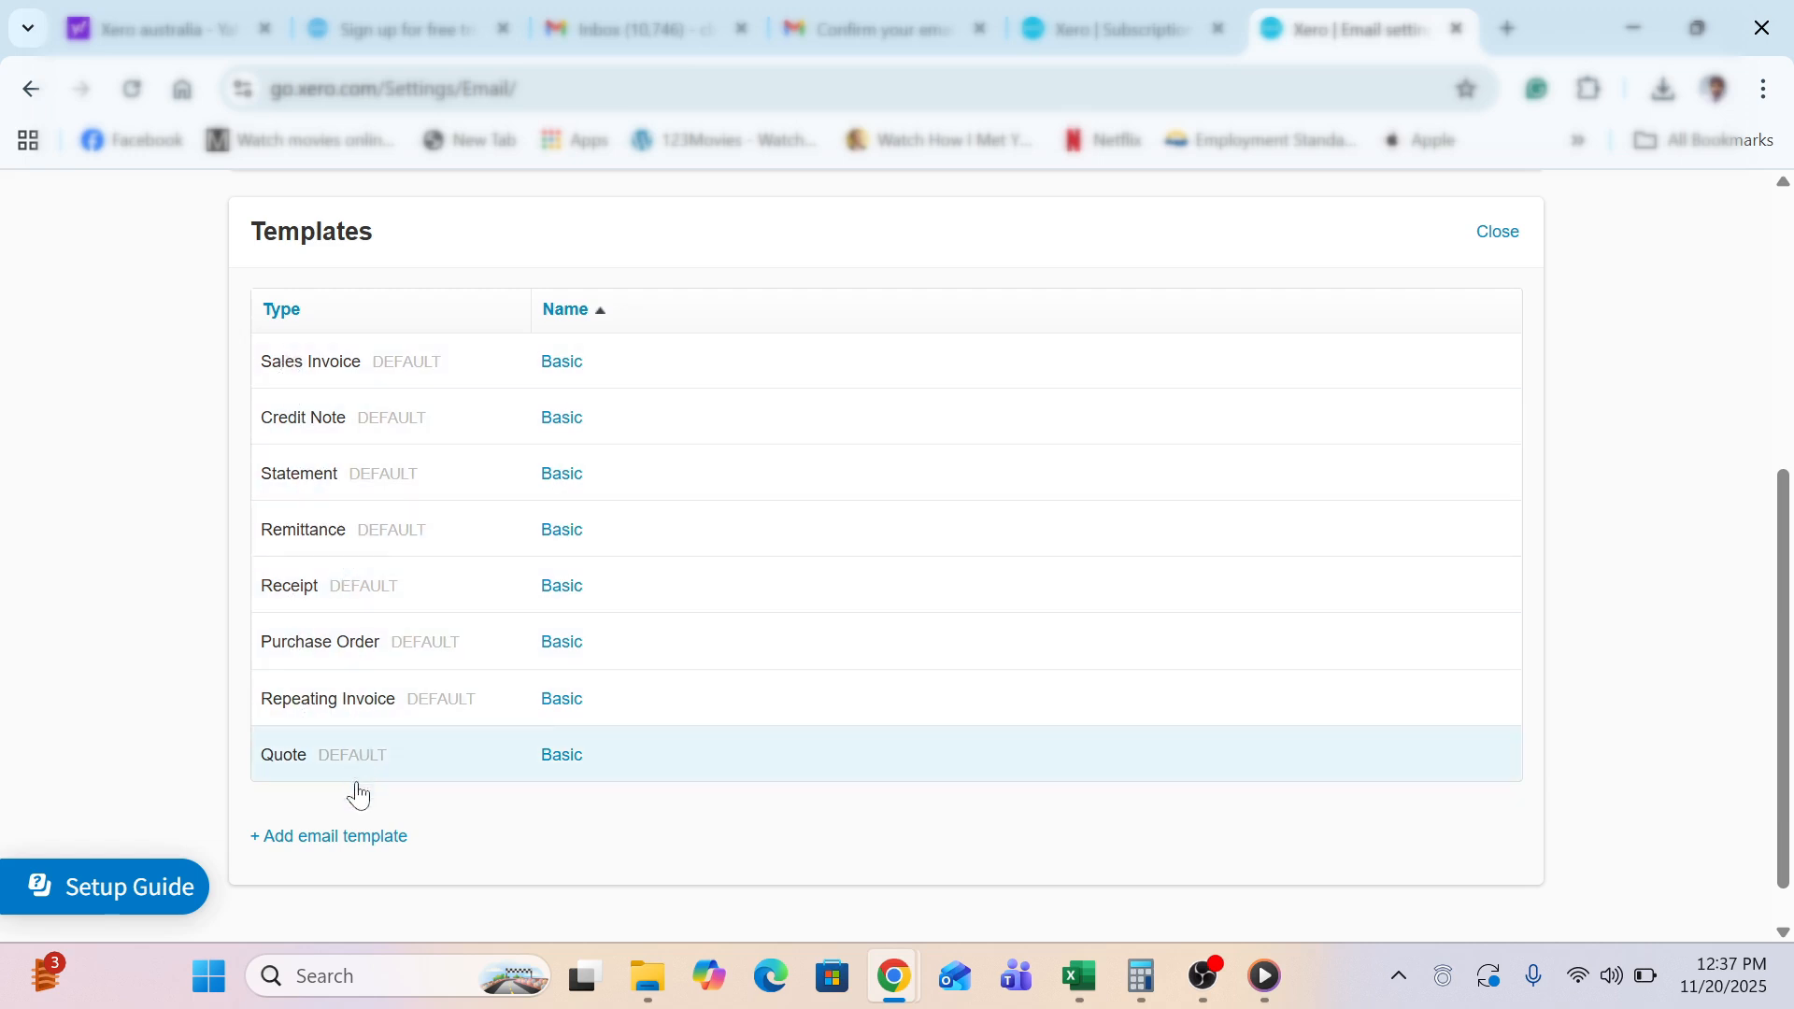
left_click(560, 366)
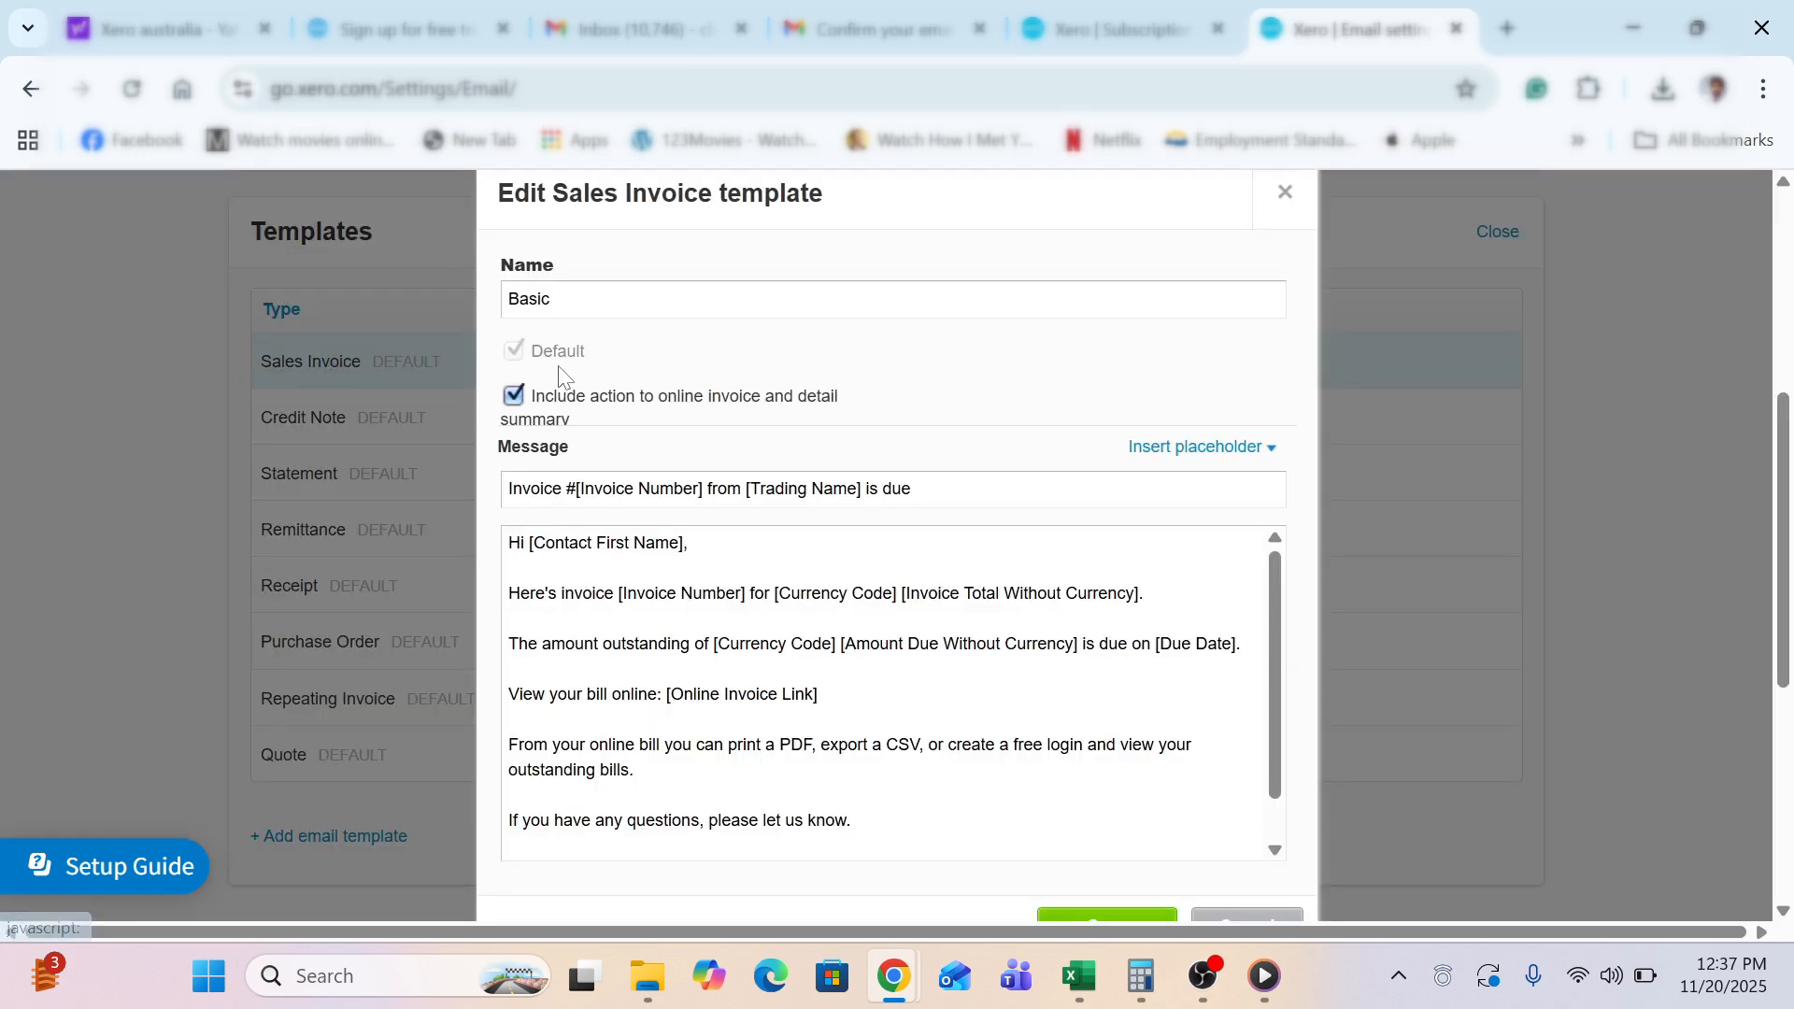
left_click(592, 669)
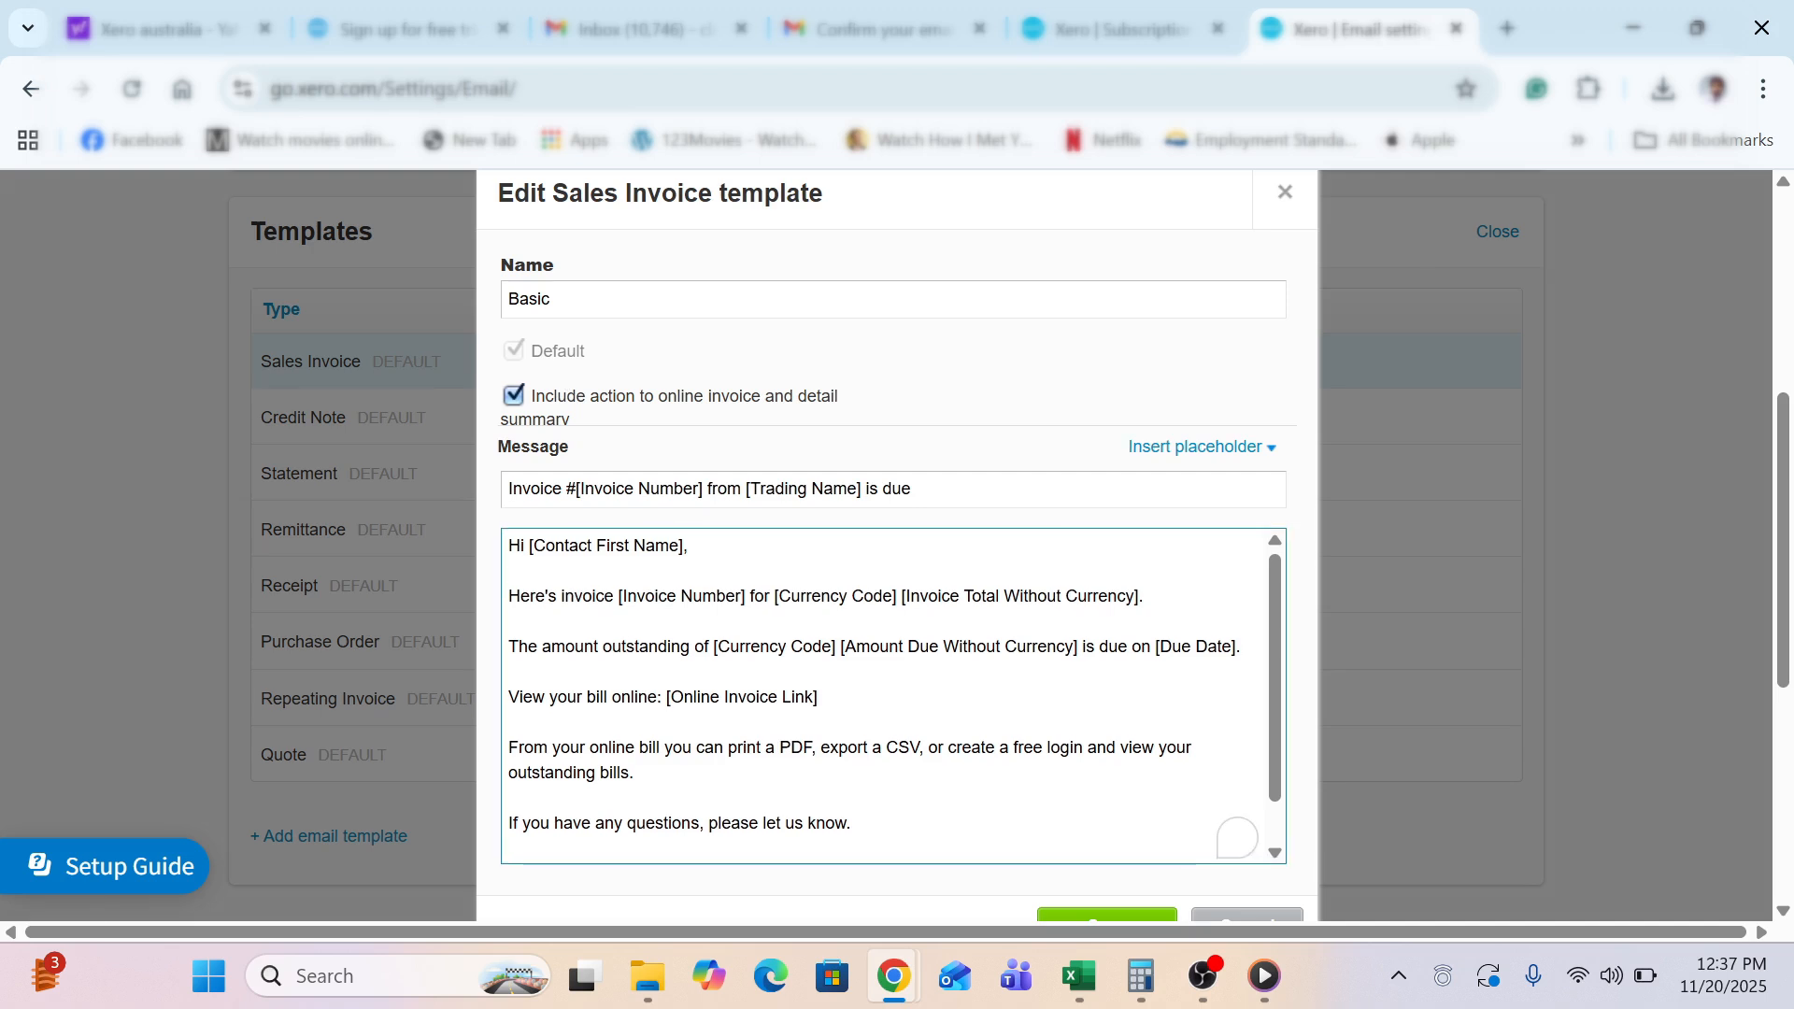
key("ctrl+End")
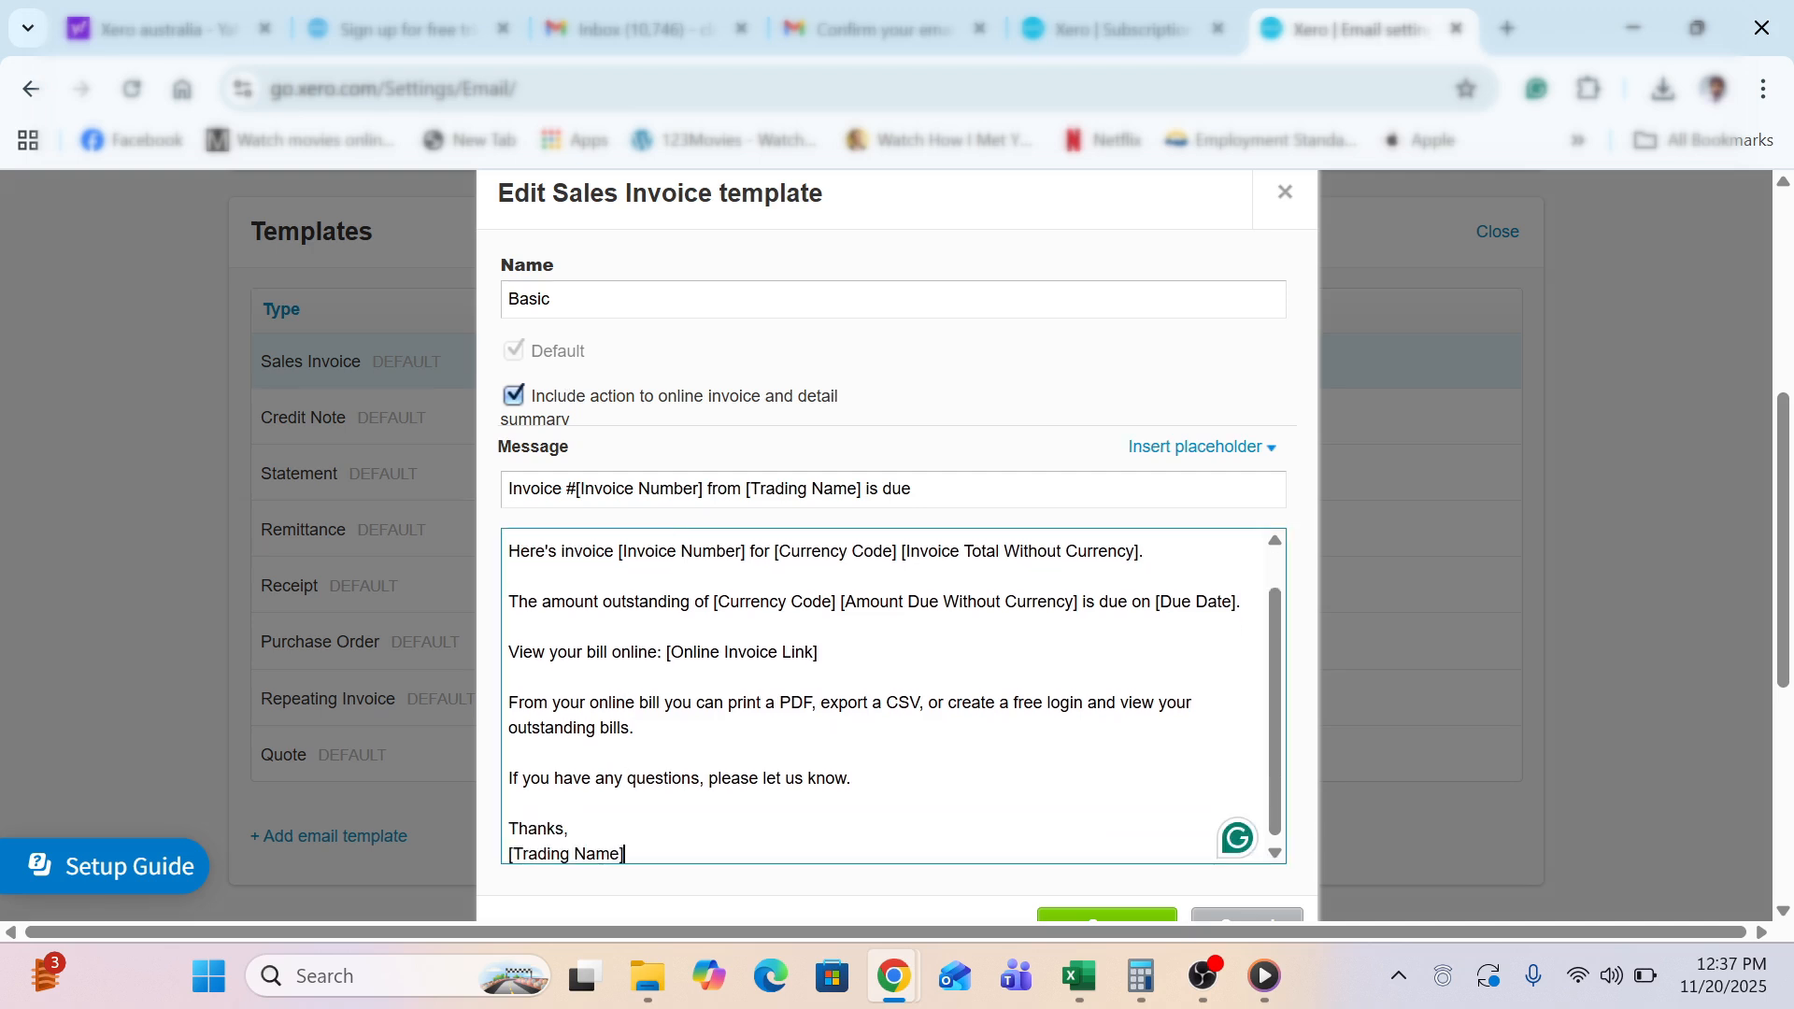
key("ctrl+Home")
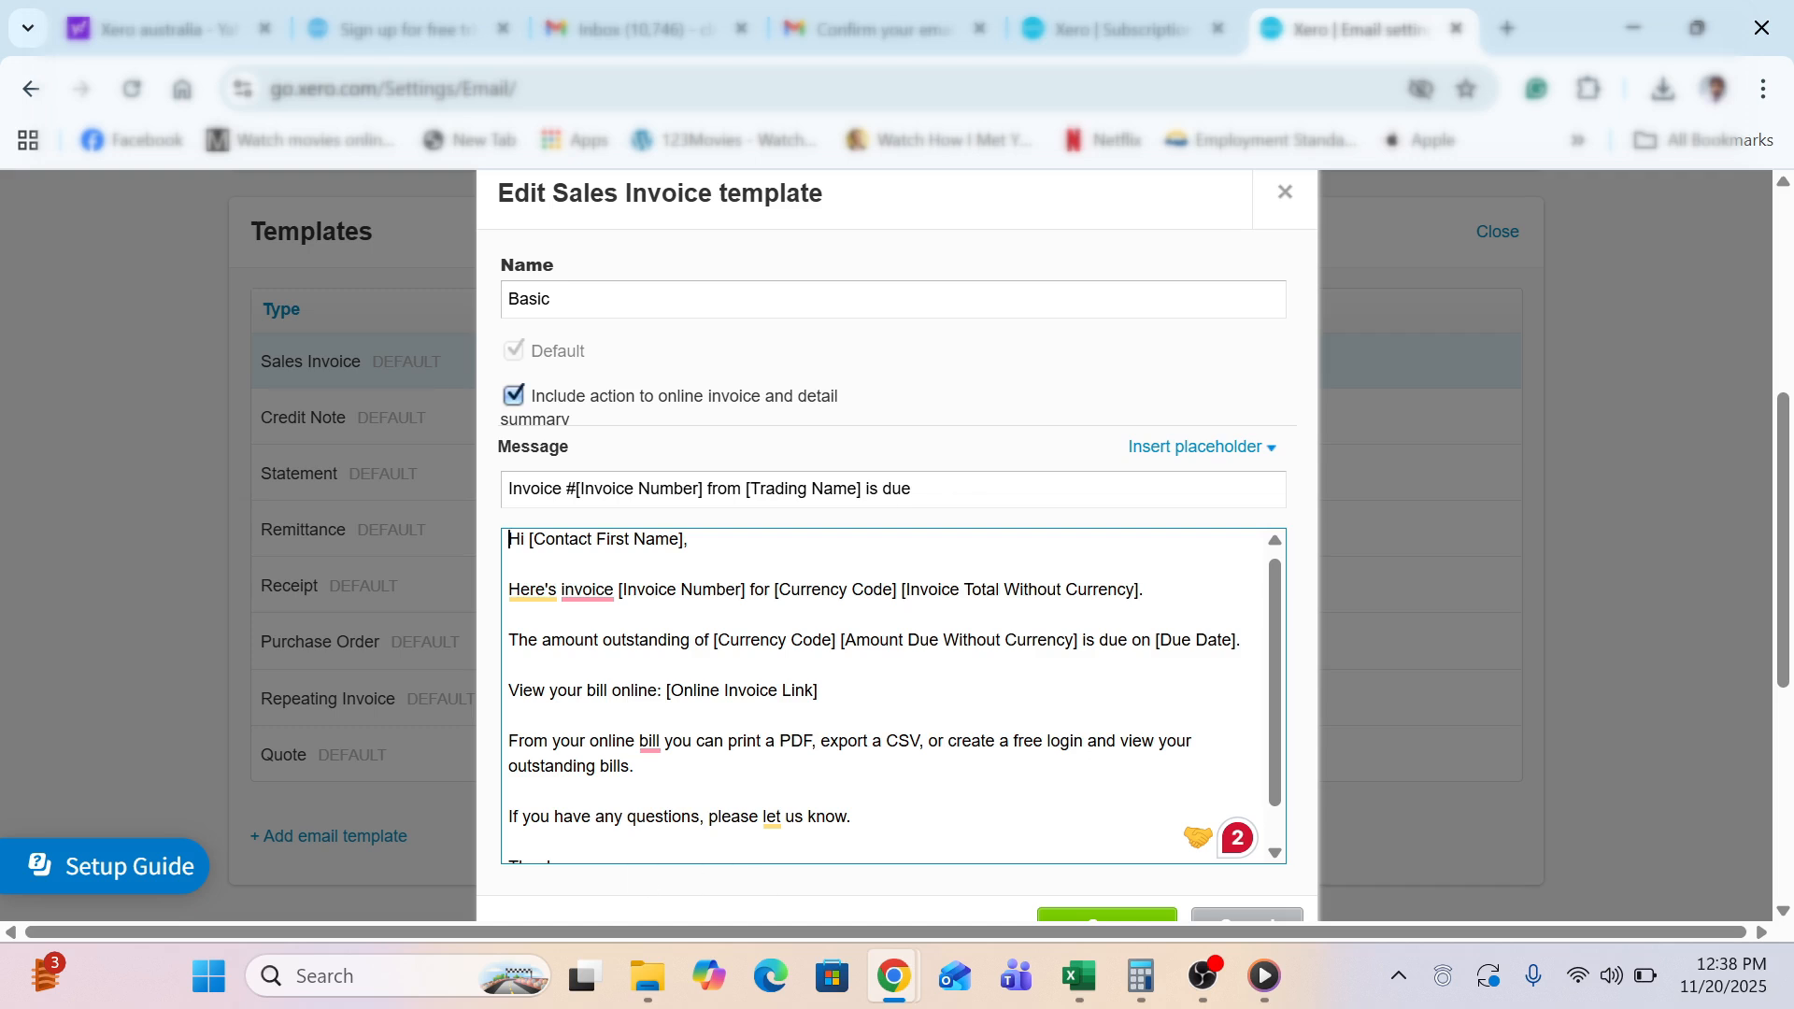
left_click(1283, 206)
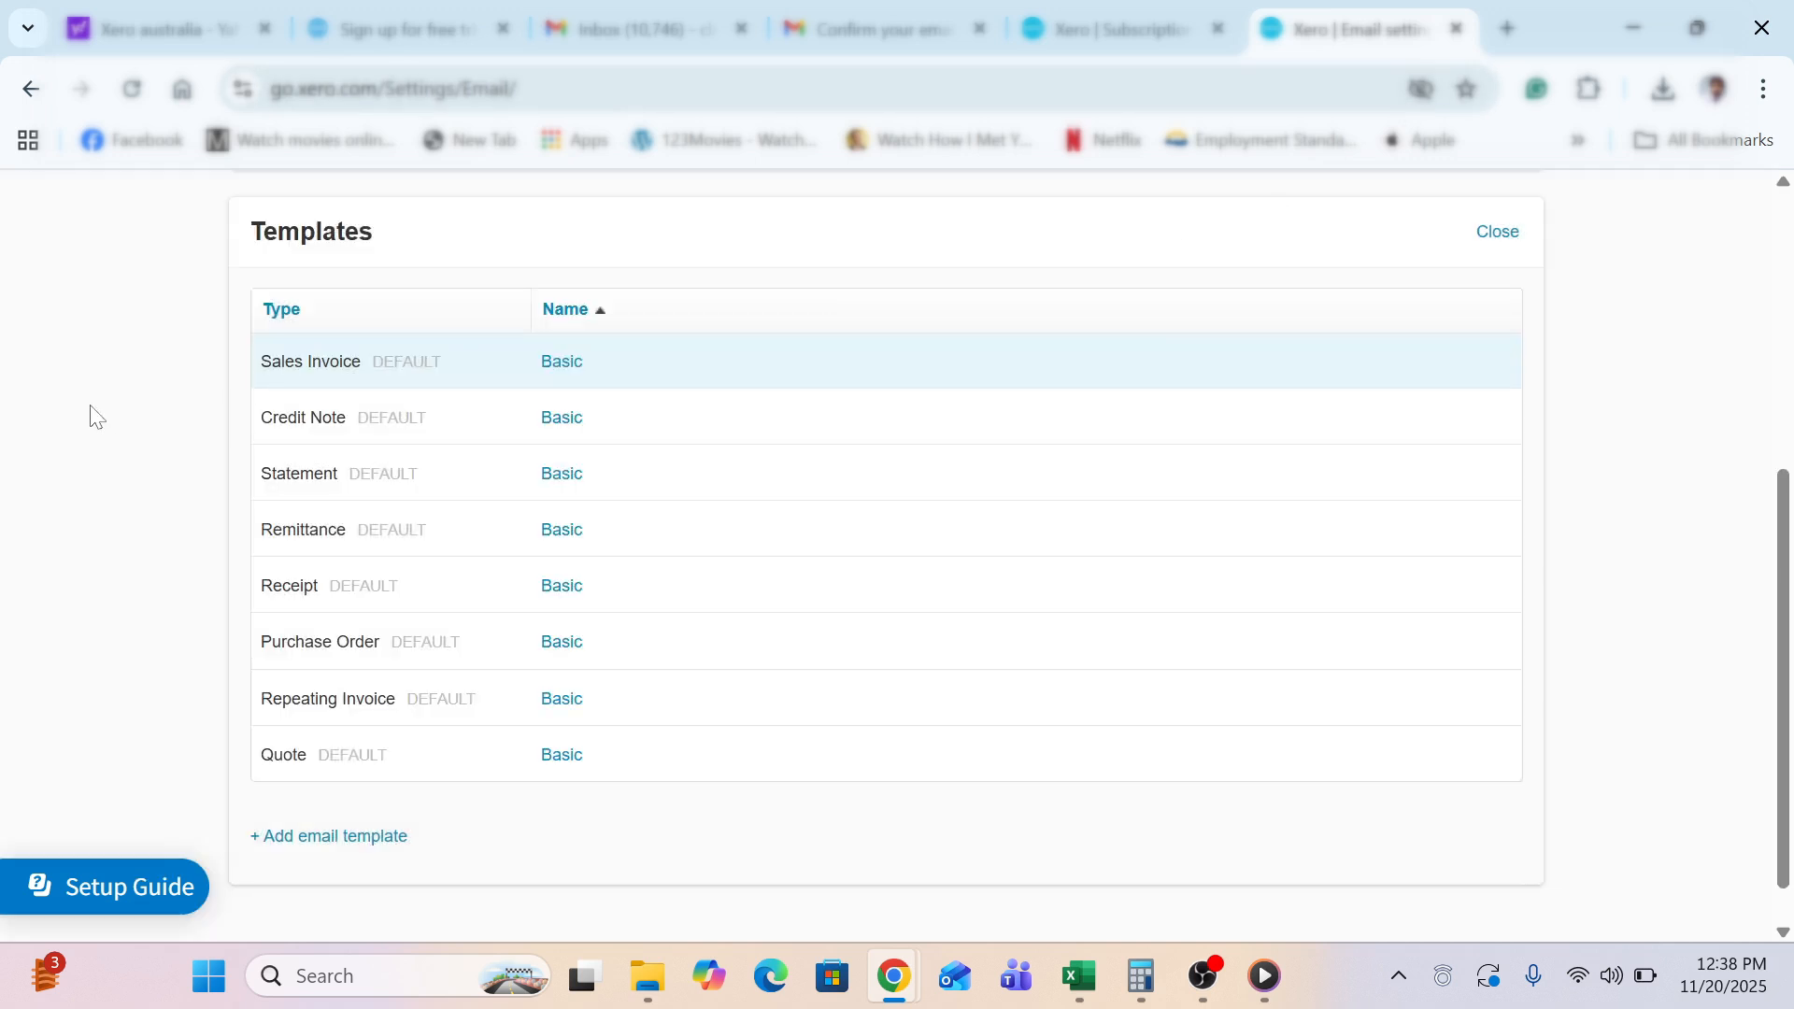
scroll(97, 417, "up", 5)
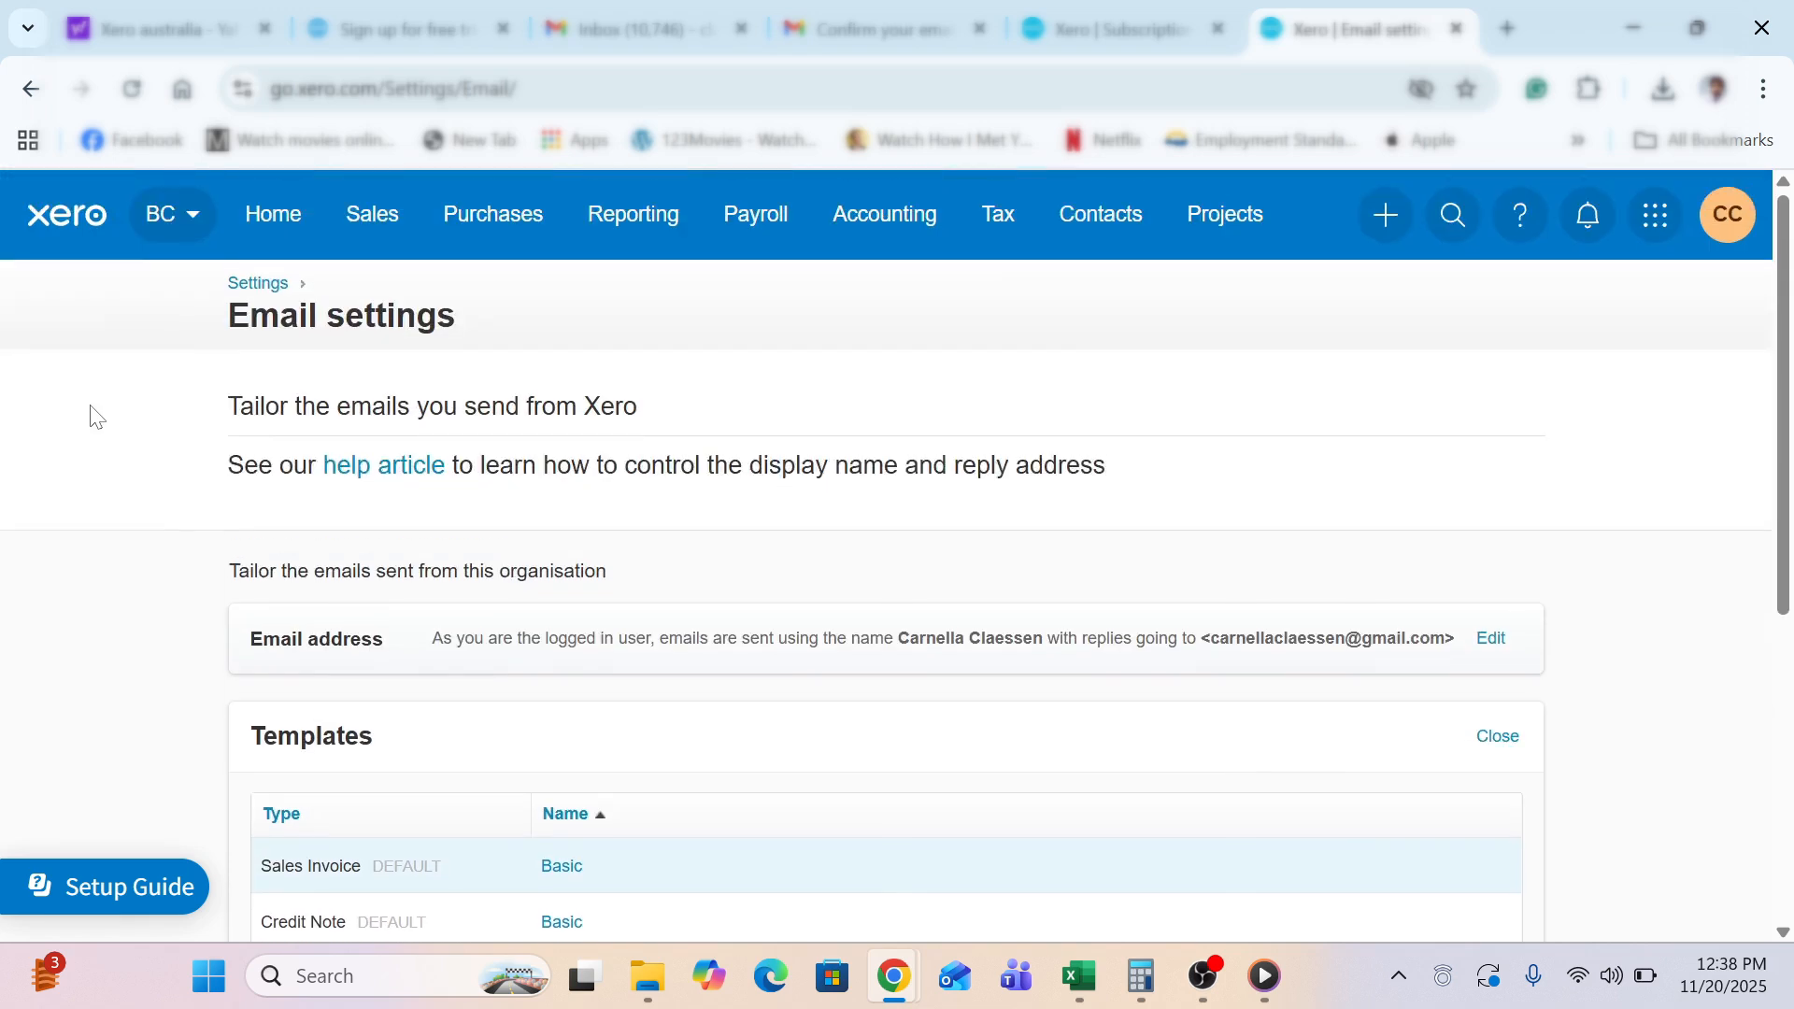
Return to the main Settings page and open Invoice settings
left_click(247, 284)
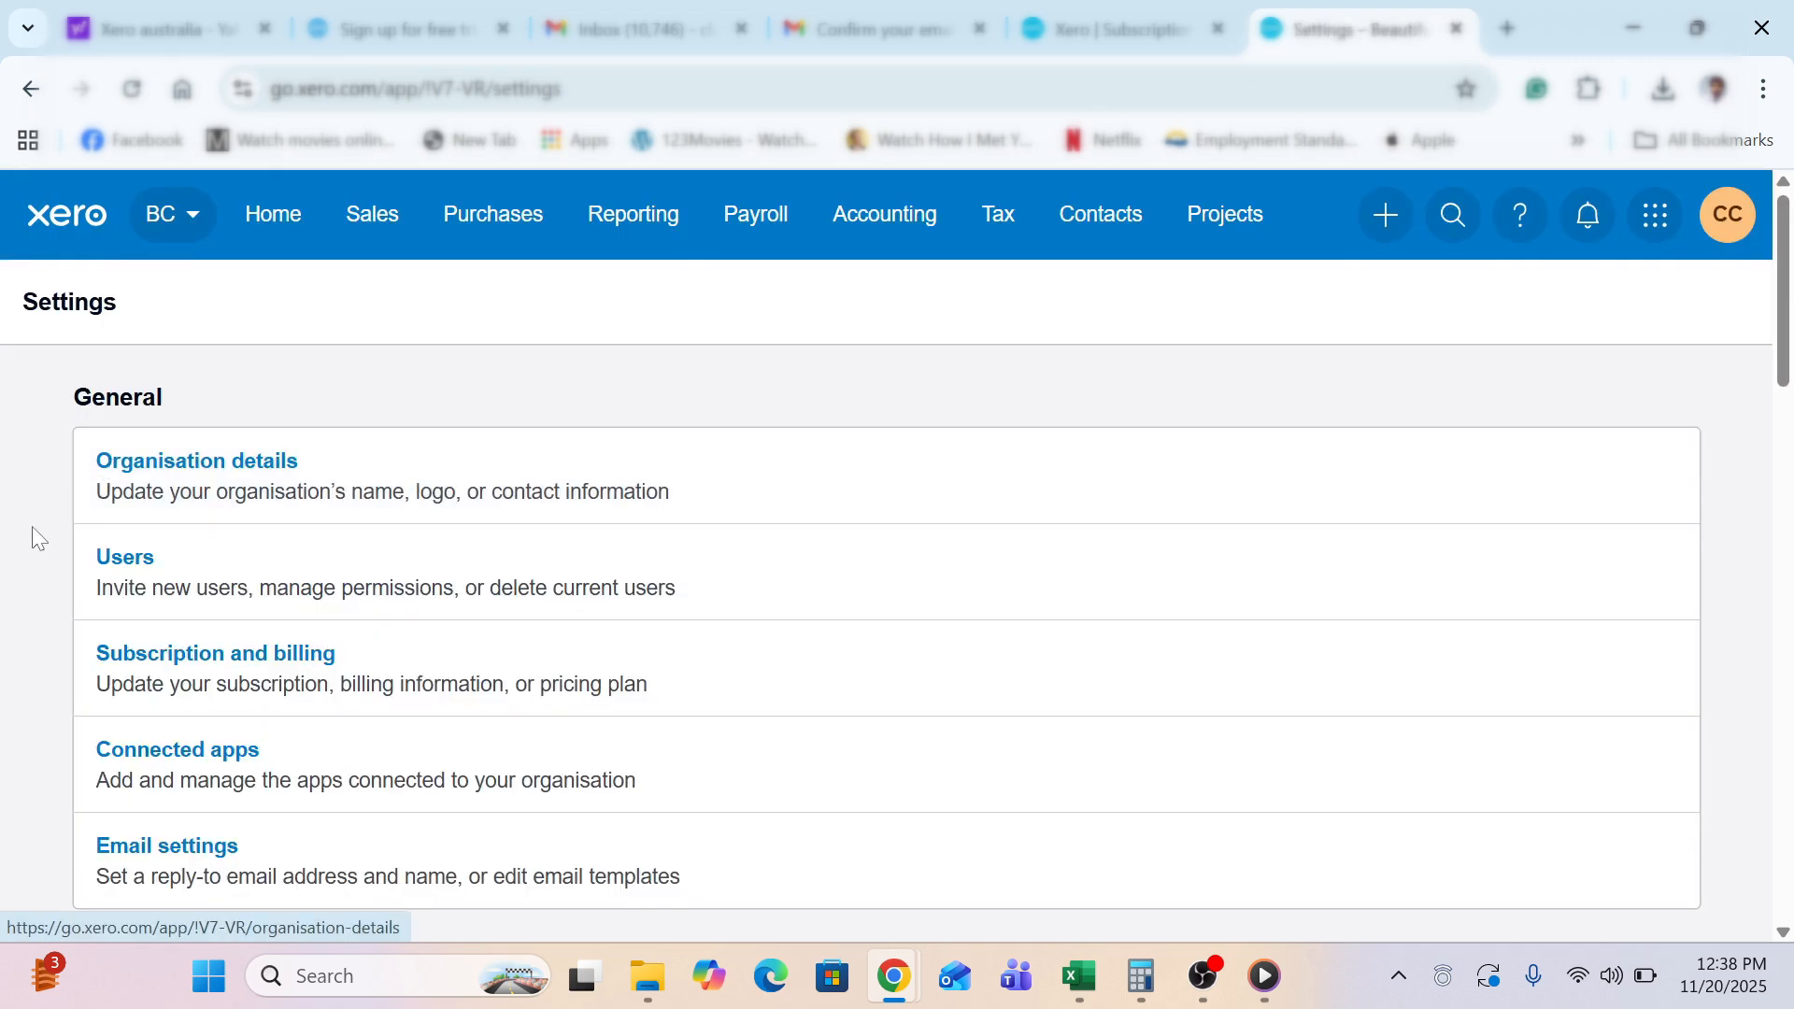
scroll(32, 530, "down", 6)
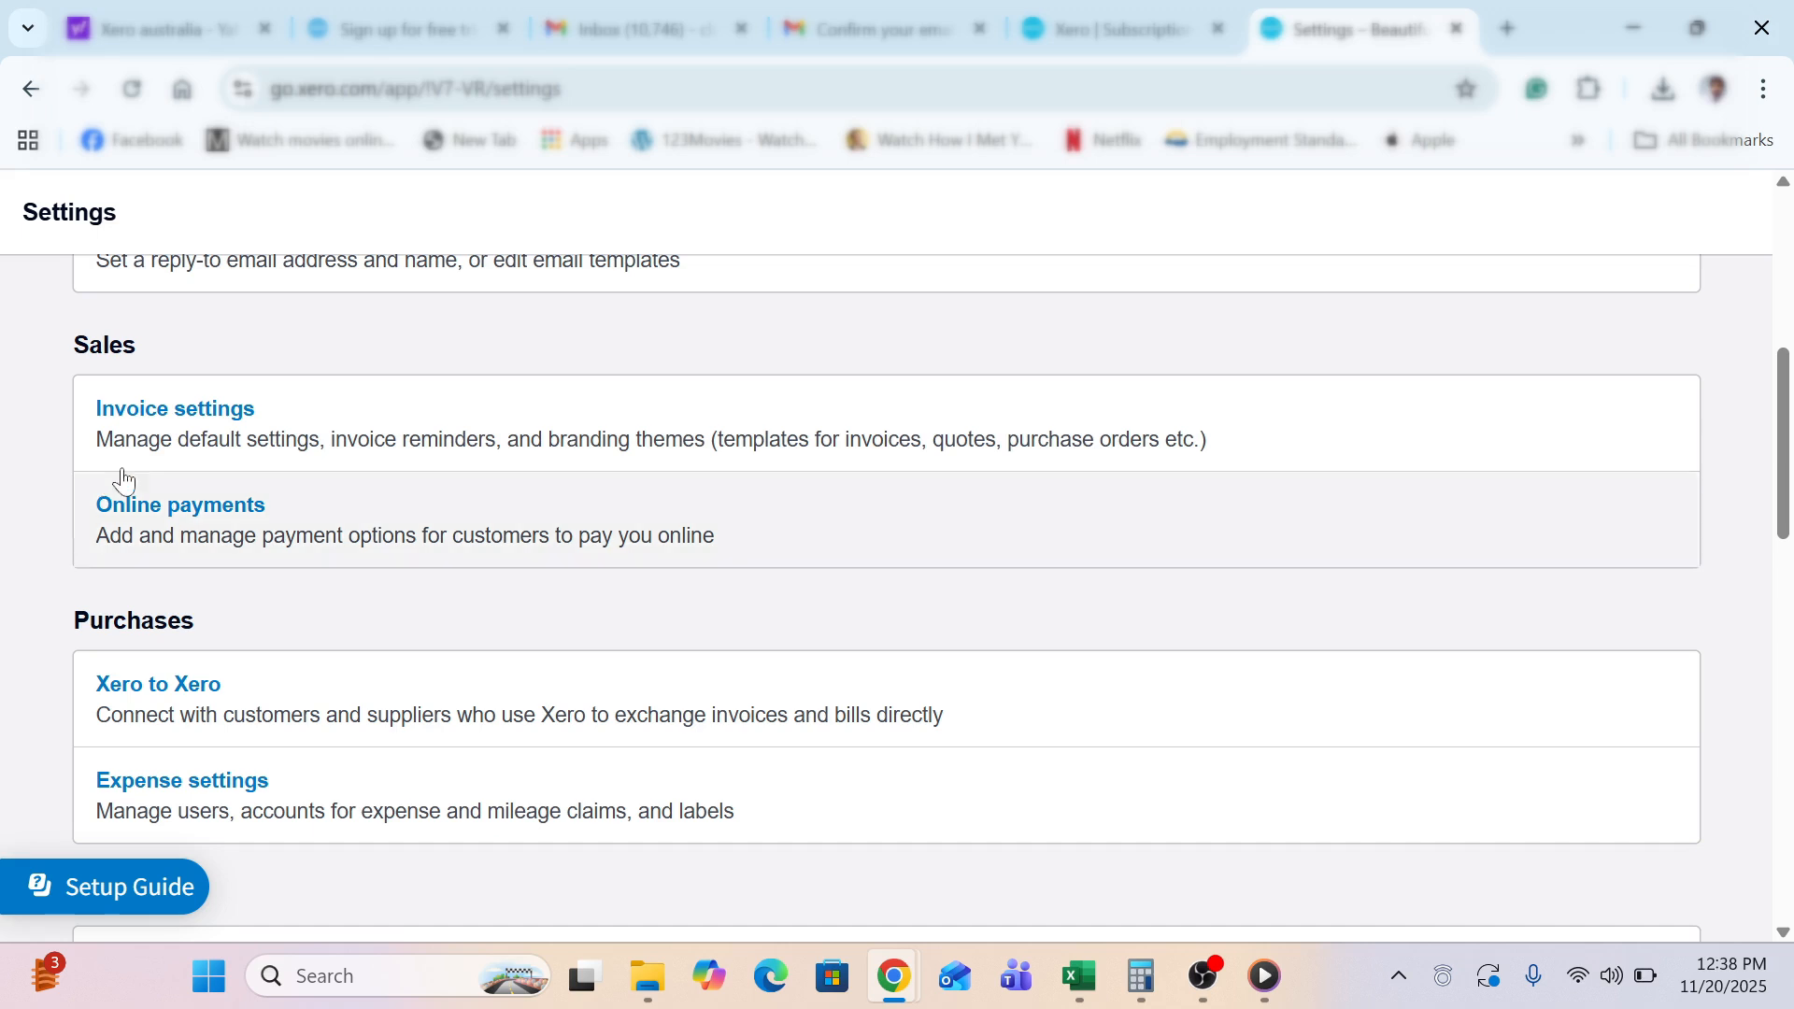
left_click(209, 422)
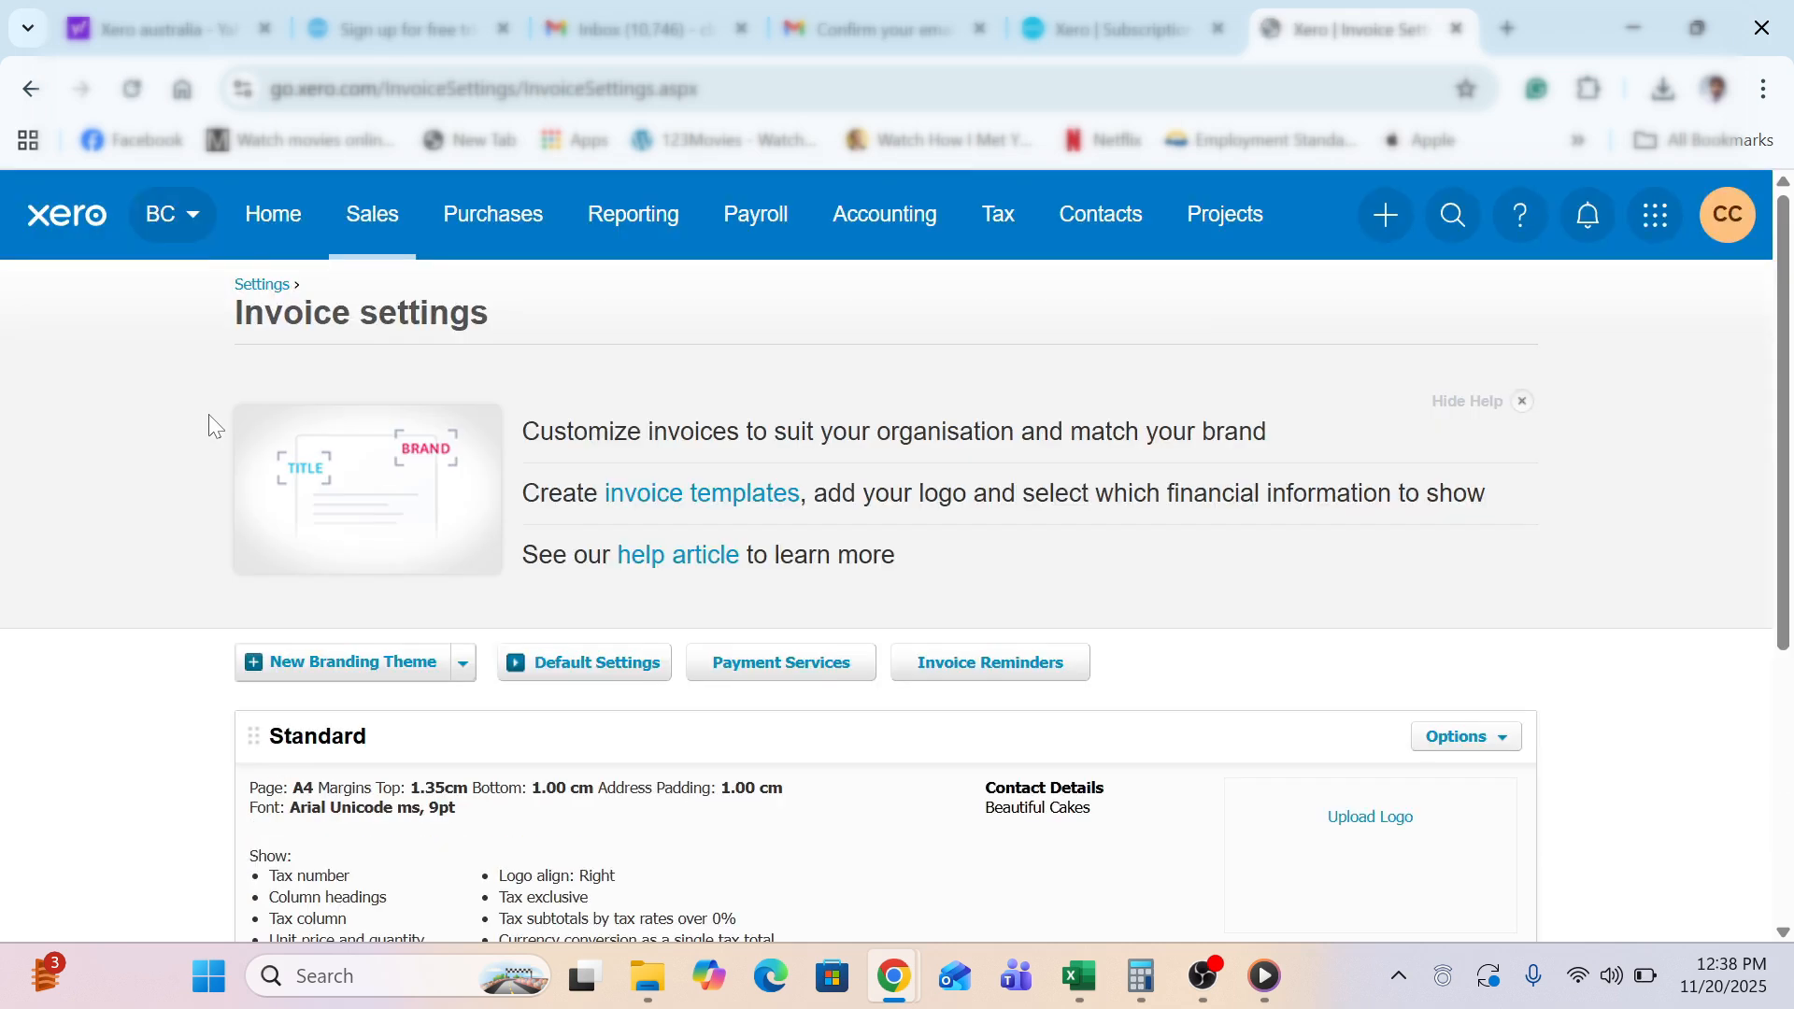
scroll(91, 722, "down", 3)
scroll(91, 722, "down", 2)
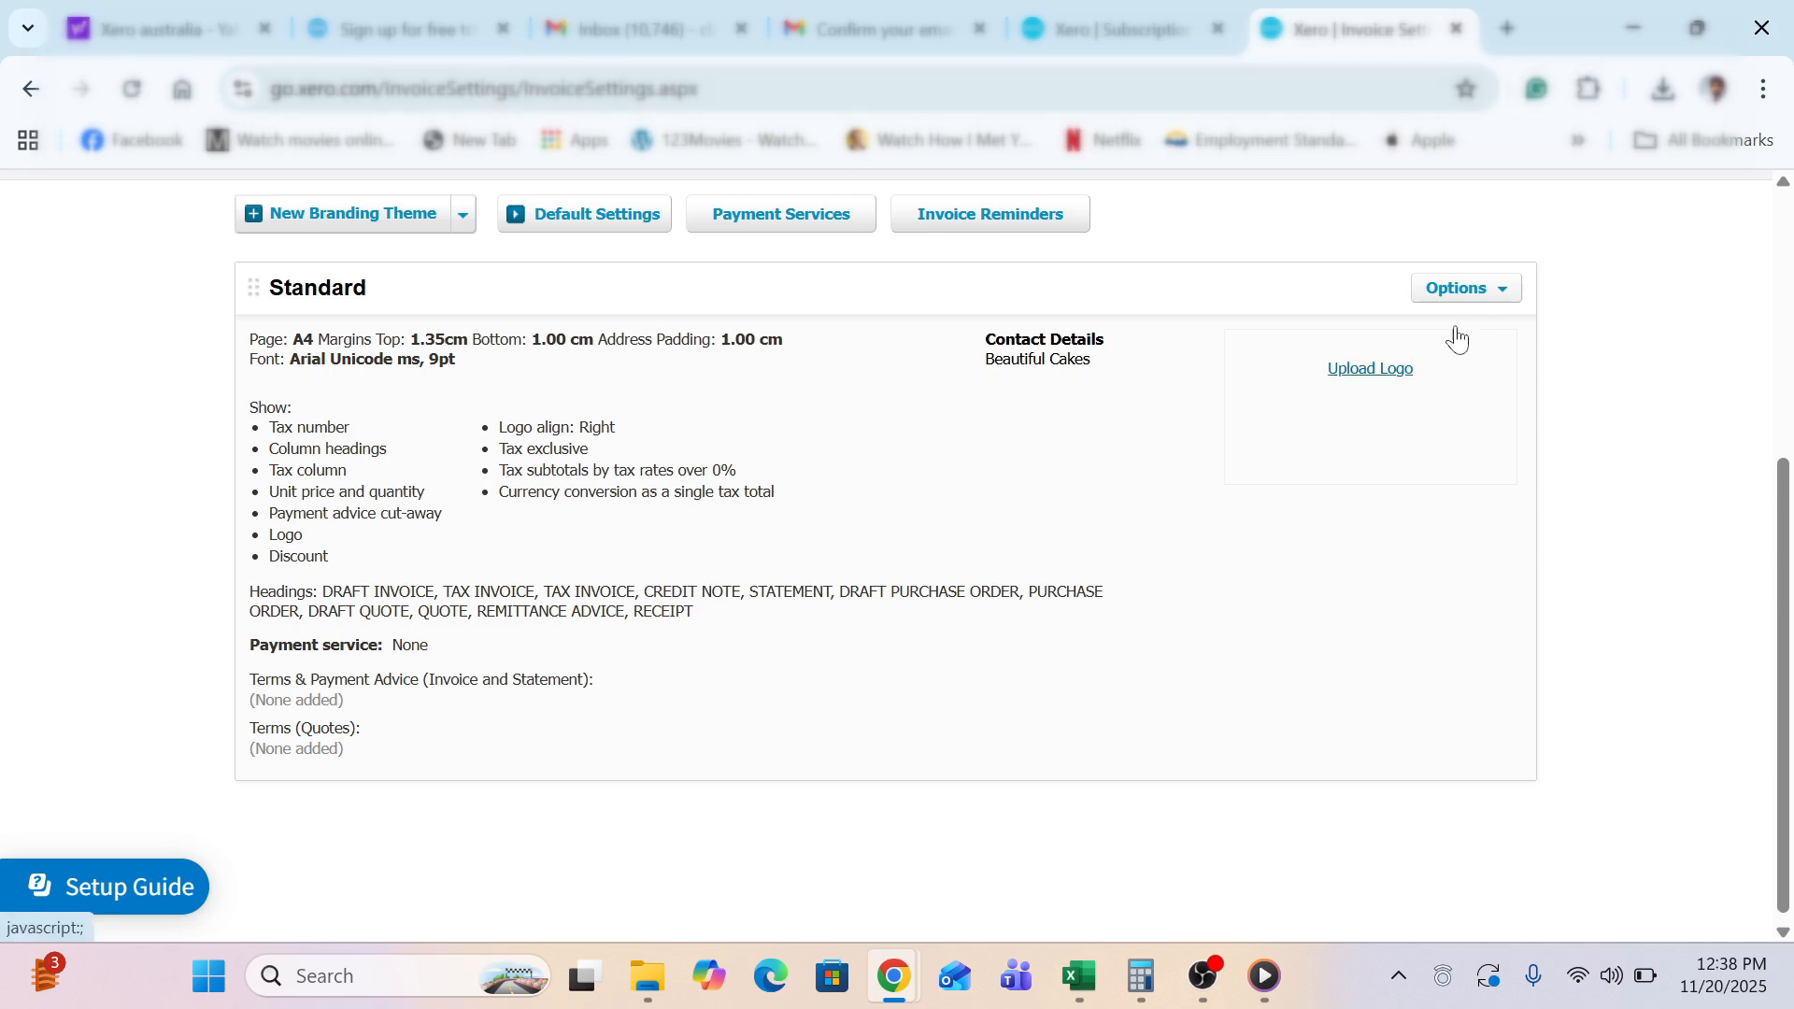
Check the Standard branding theme's options, then return to the Settings overview
left_click(1491, 289)
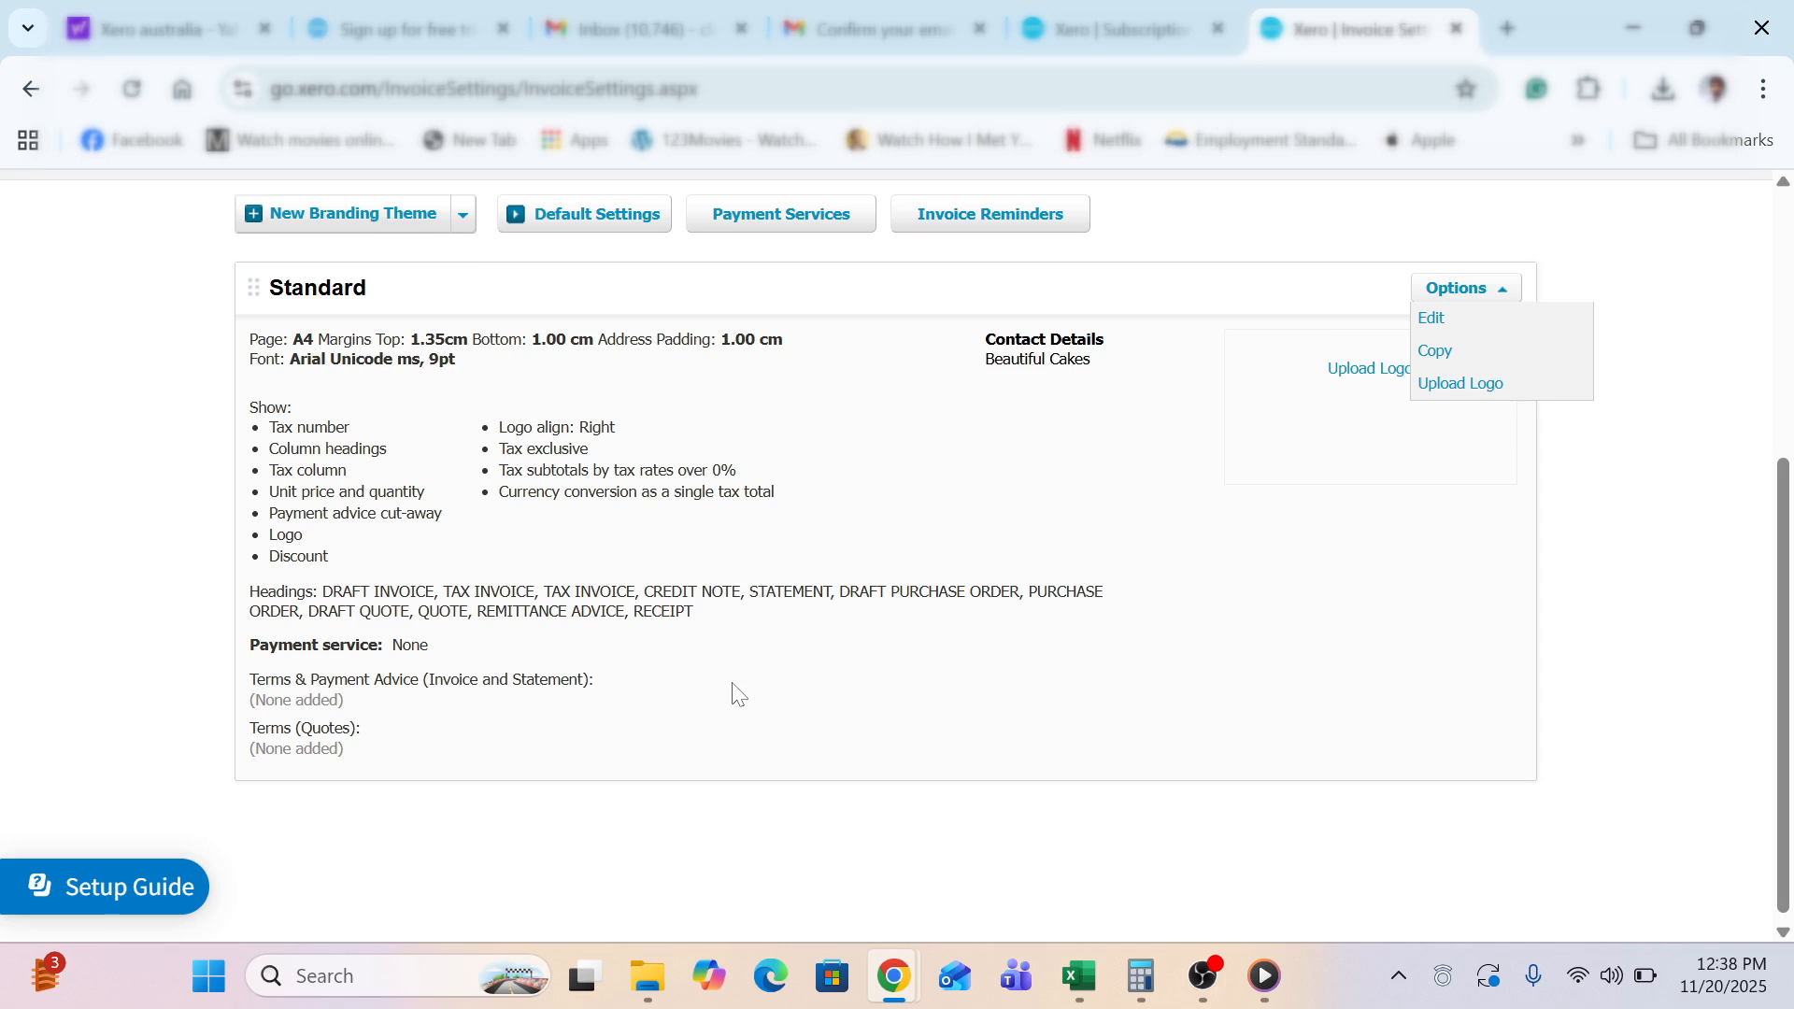
left_click(73, 553)
scroll(75, 555, "up", 3)
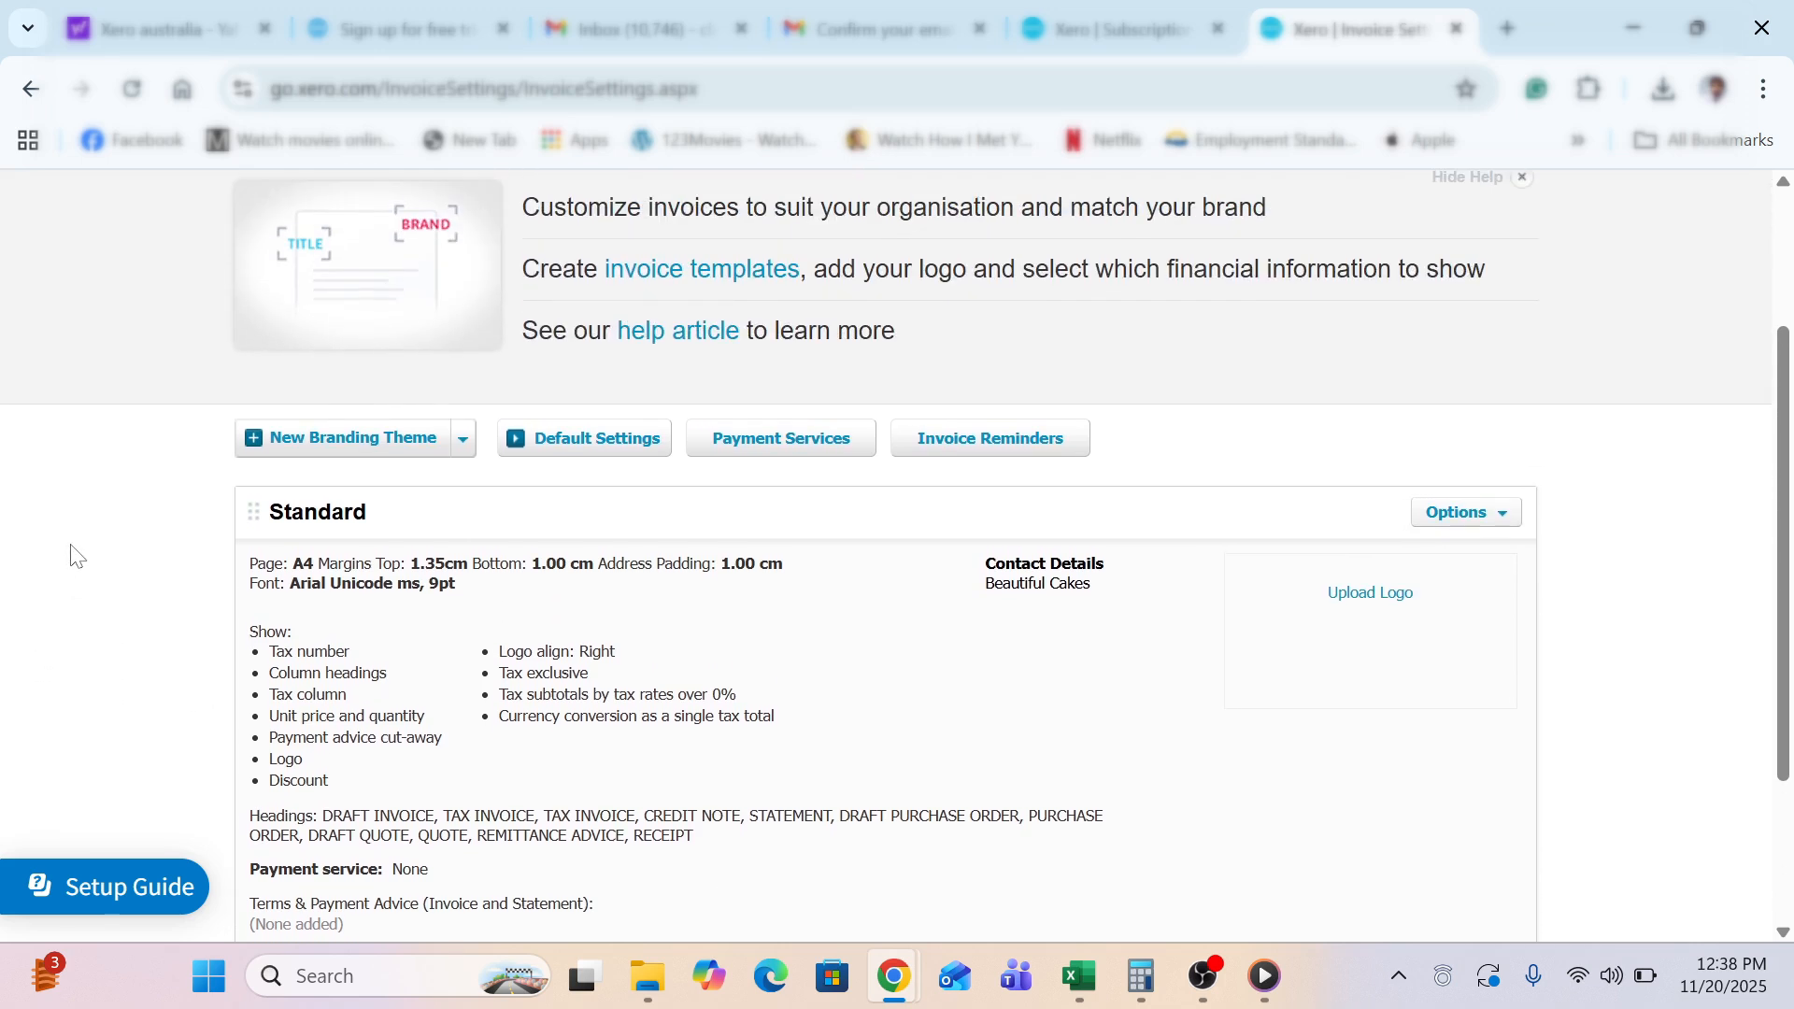
scroll(72, 551, "up", 3)
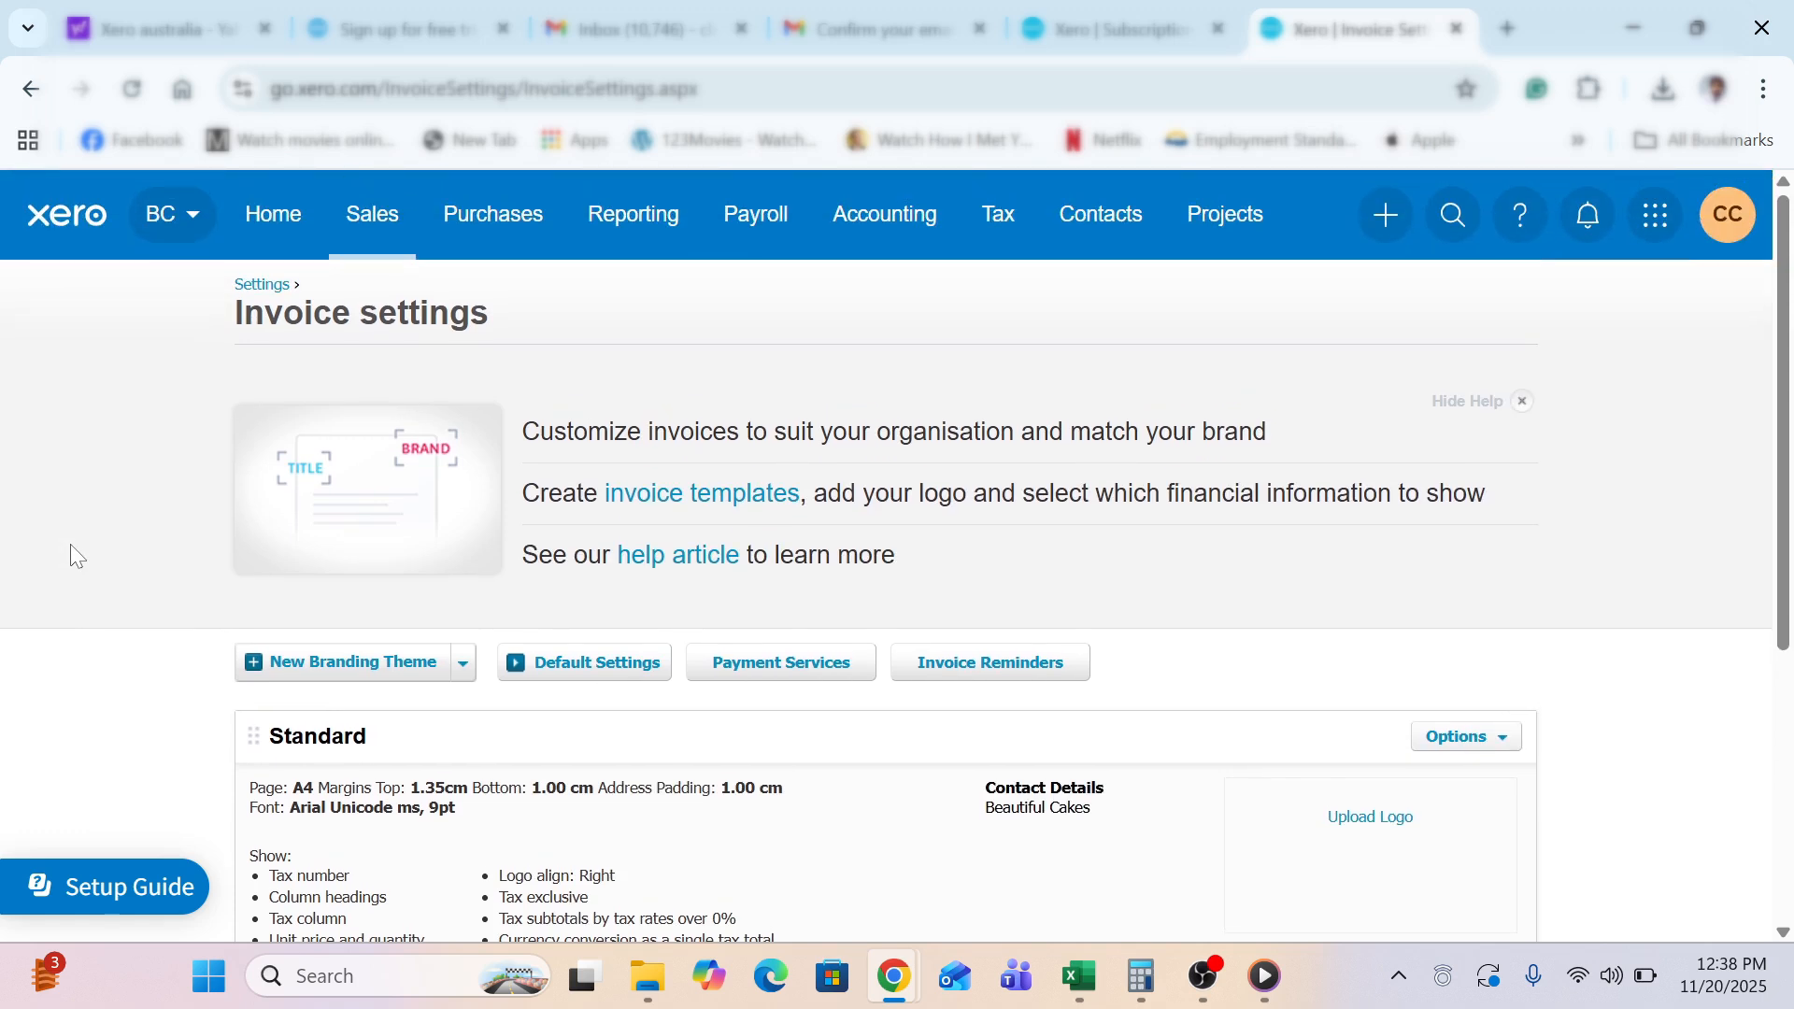
left_click(248, 290)
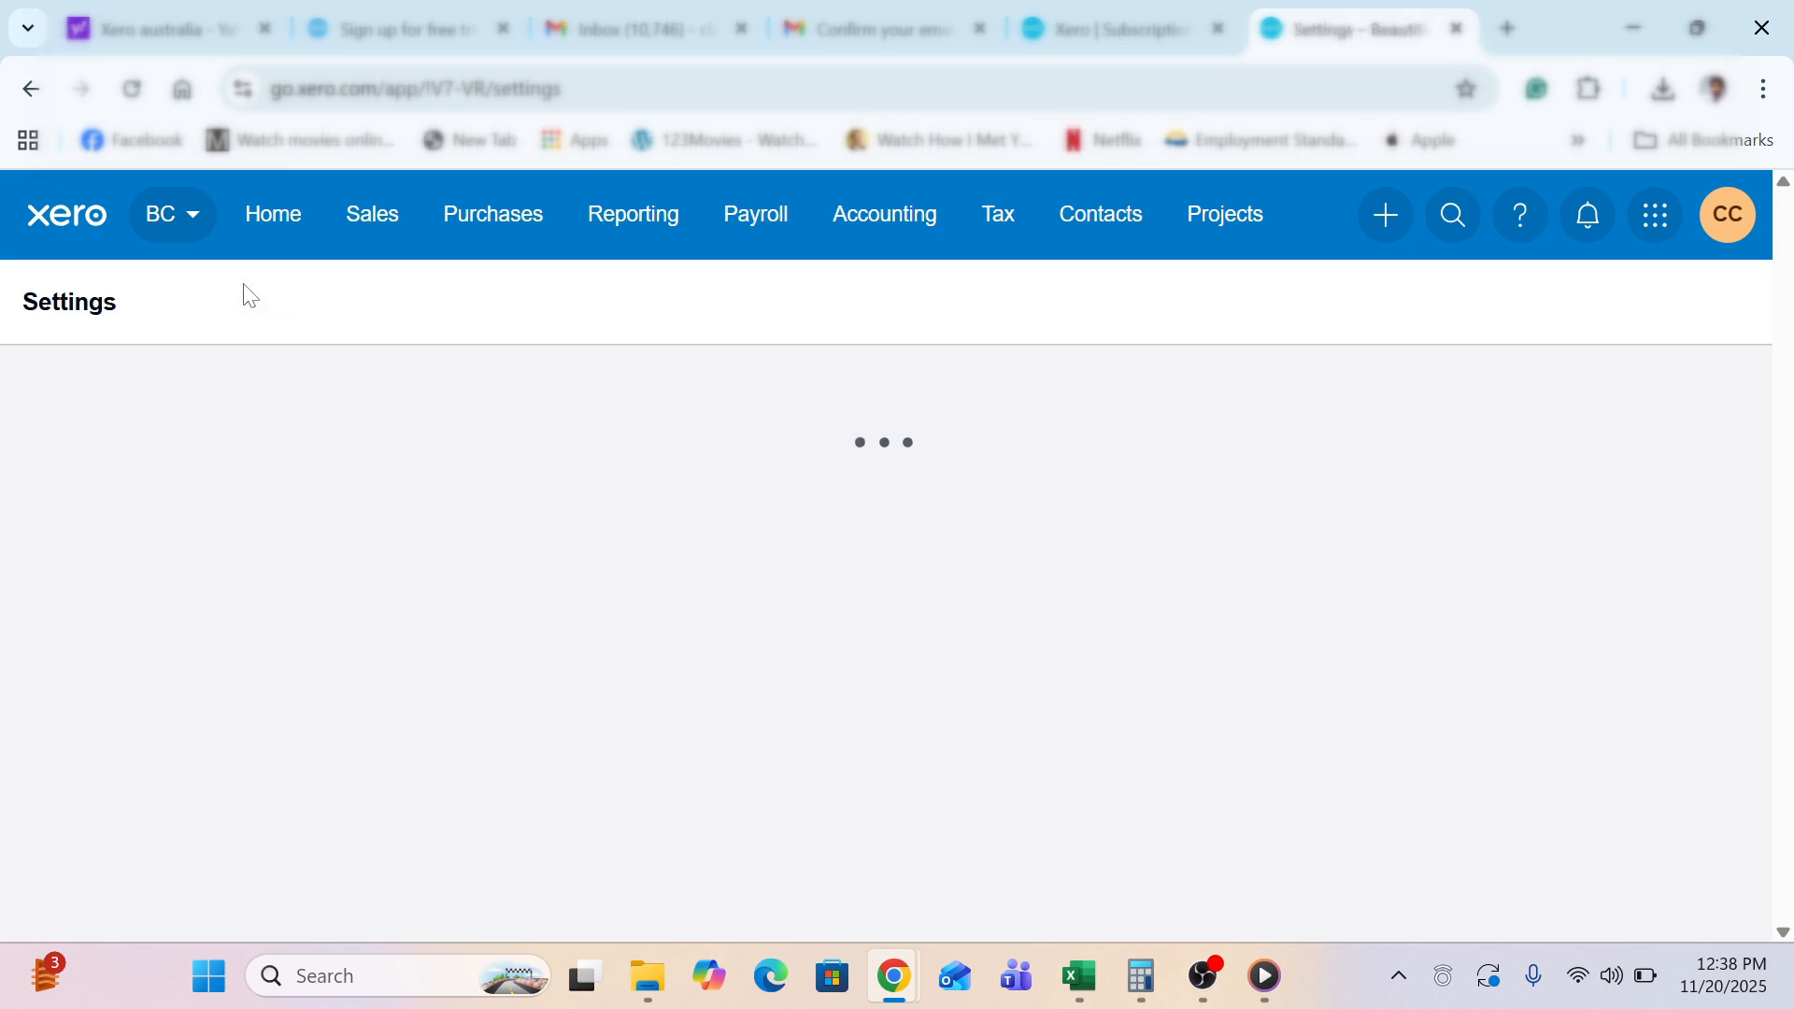
scroll(261, 316, "down", 8)
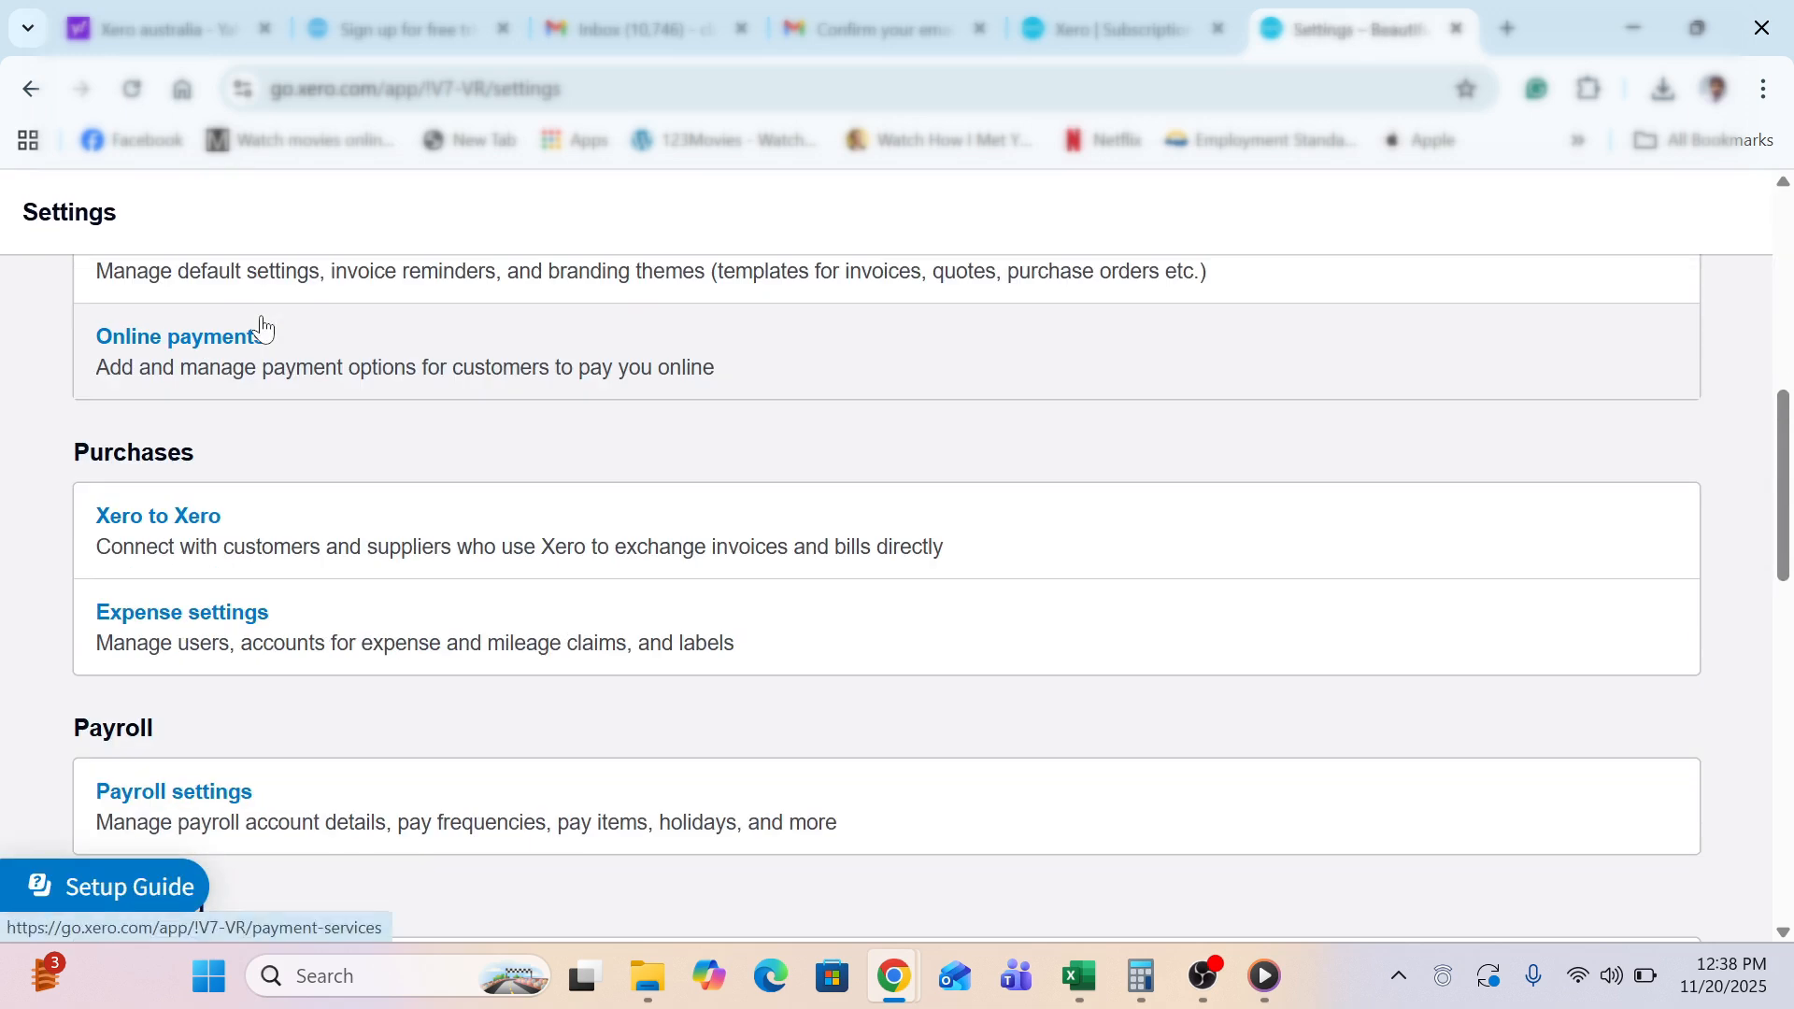
left_click(245, 355)
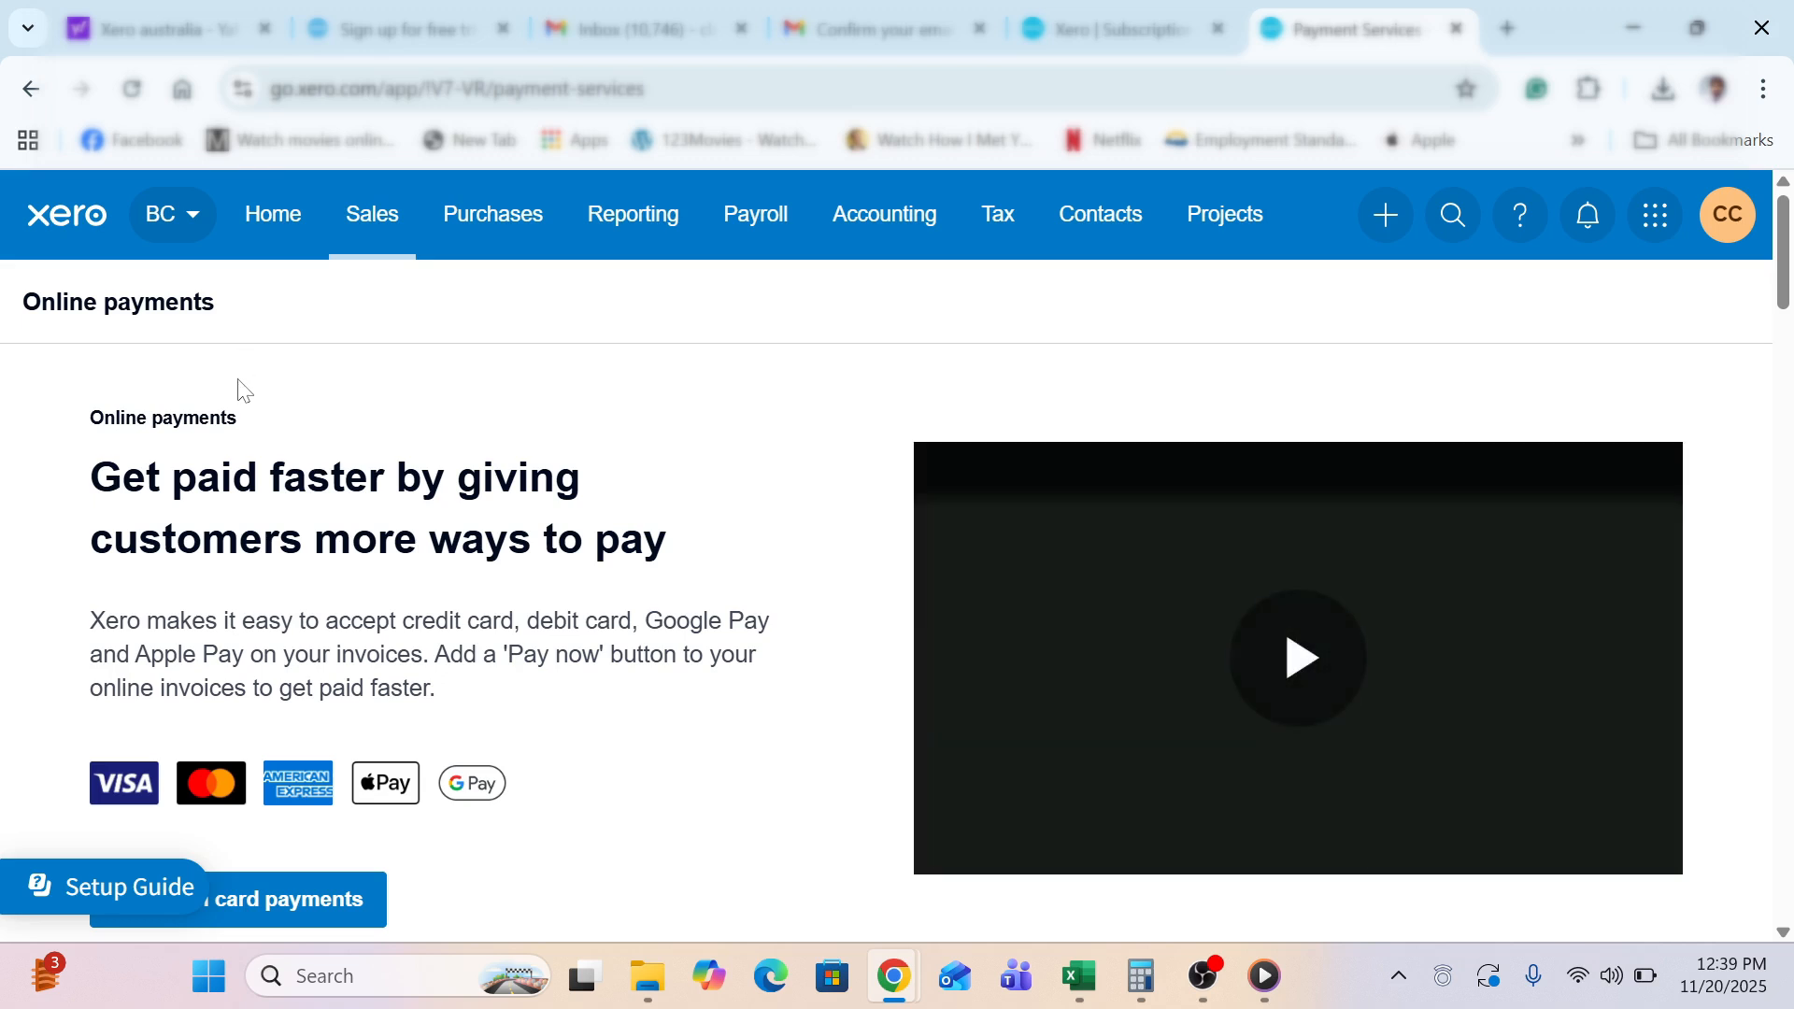
scroll(241, 387, "down", 3)
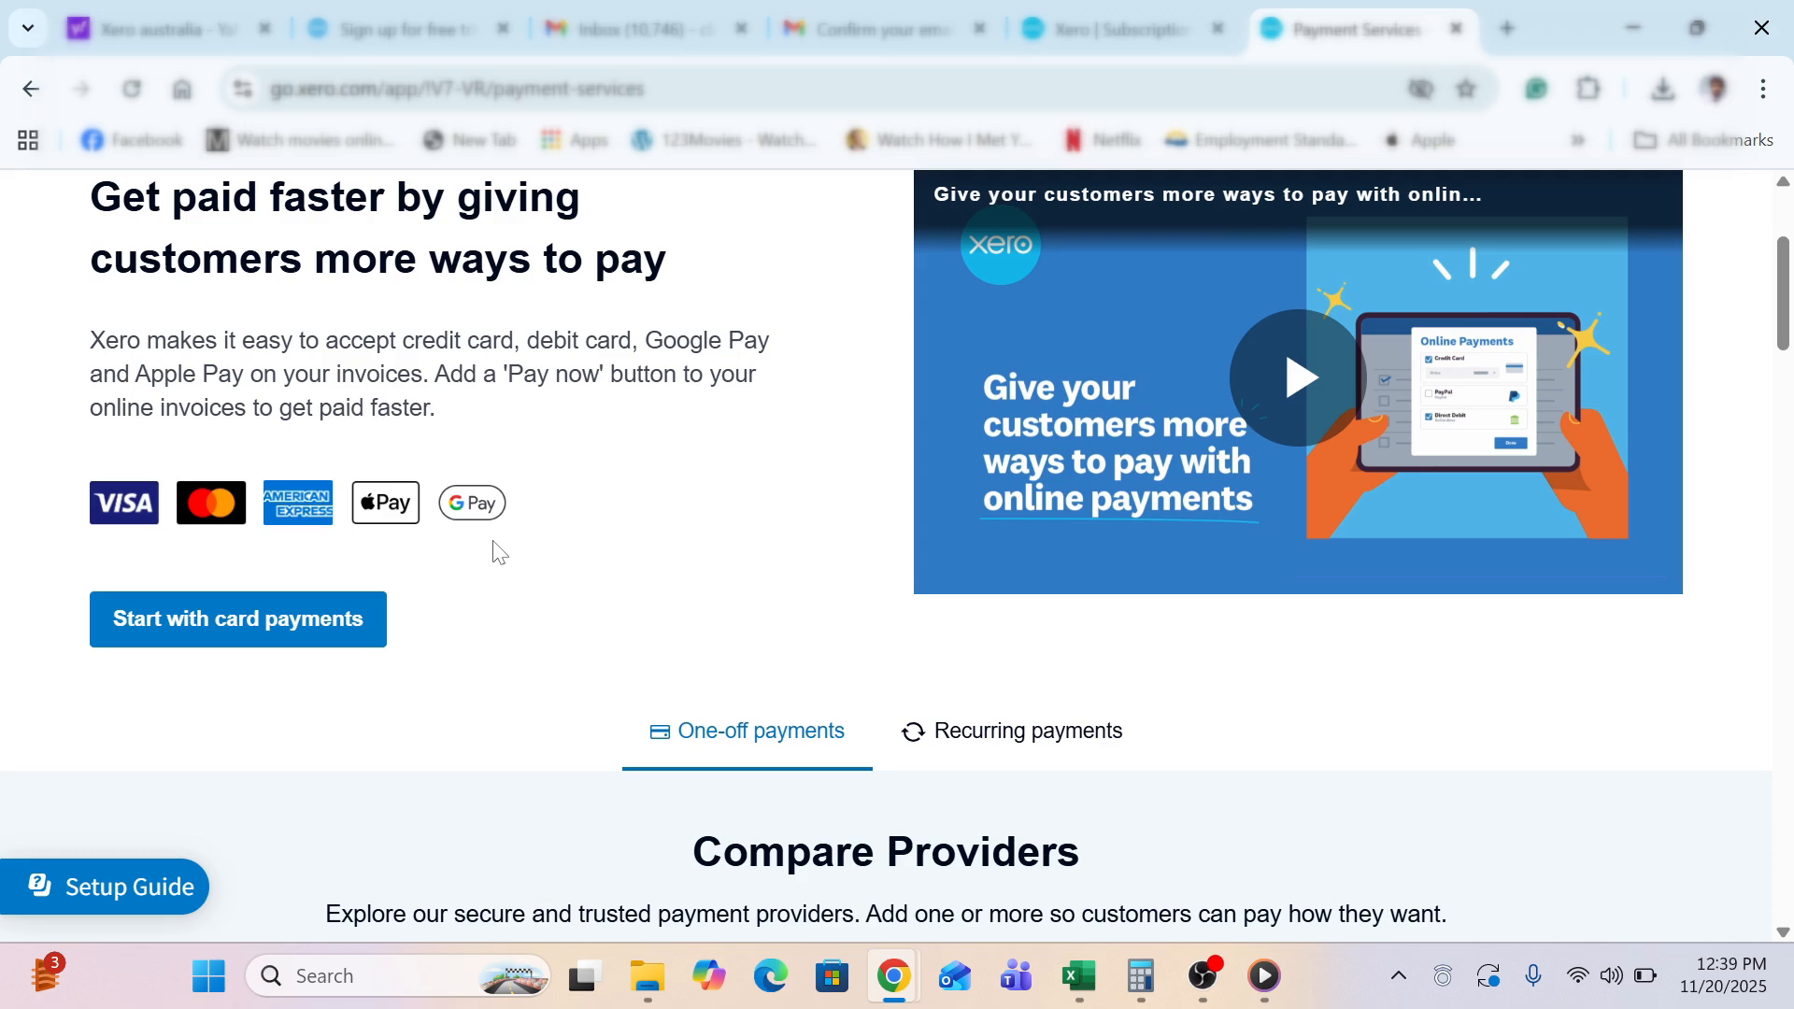
scroll(564, 548, "up", 3)
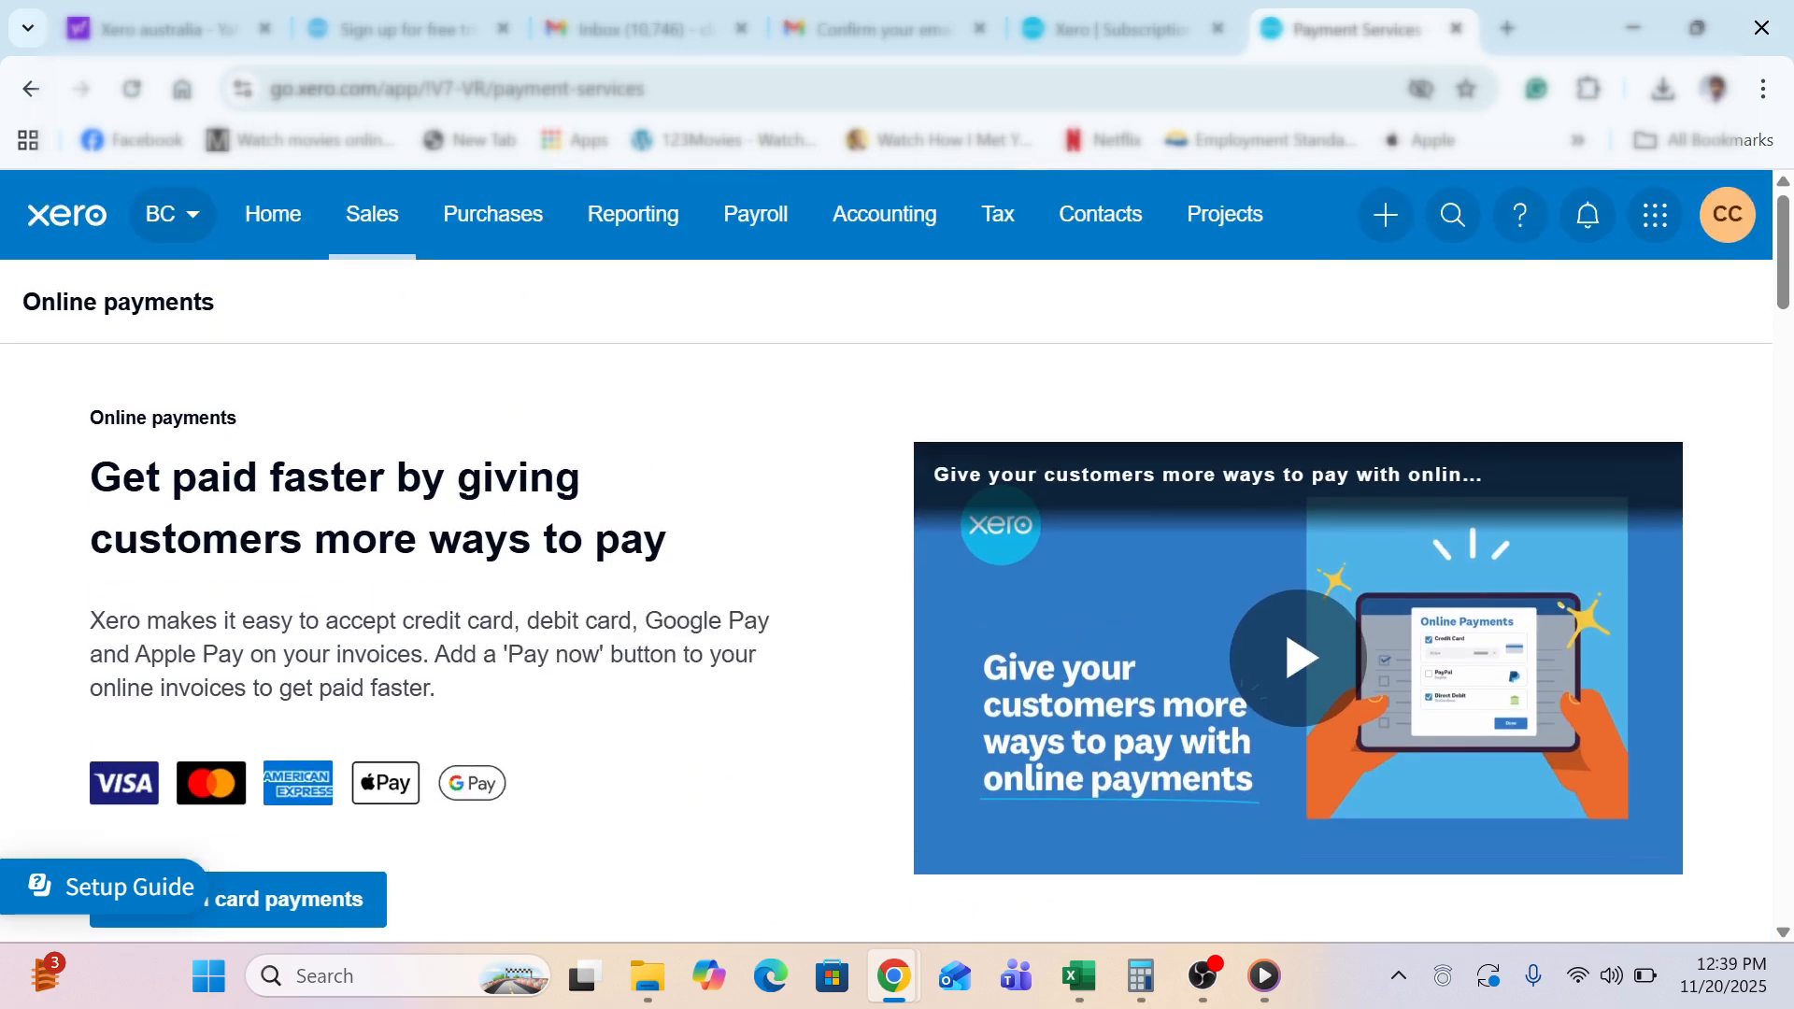
left_click(174, 225)
left_click(248, 429)
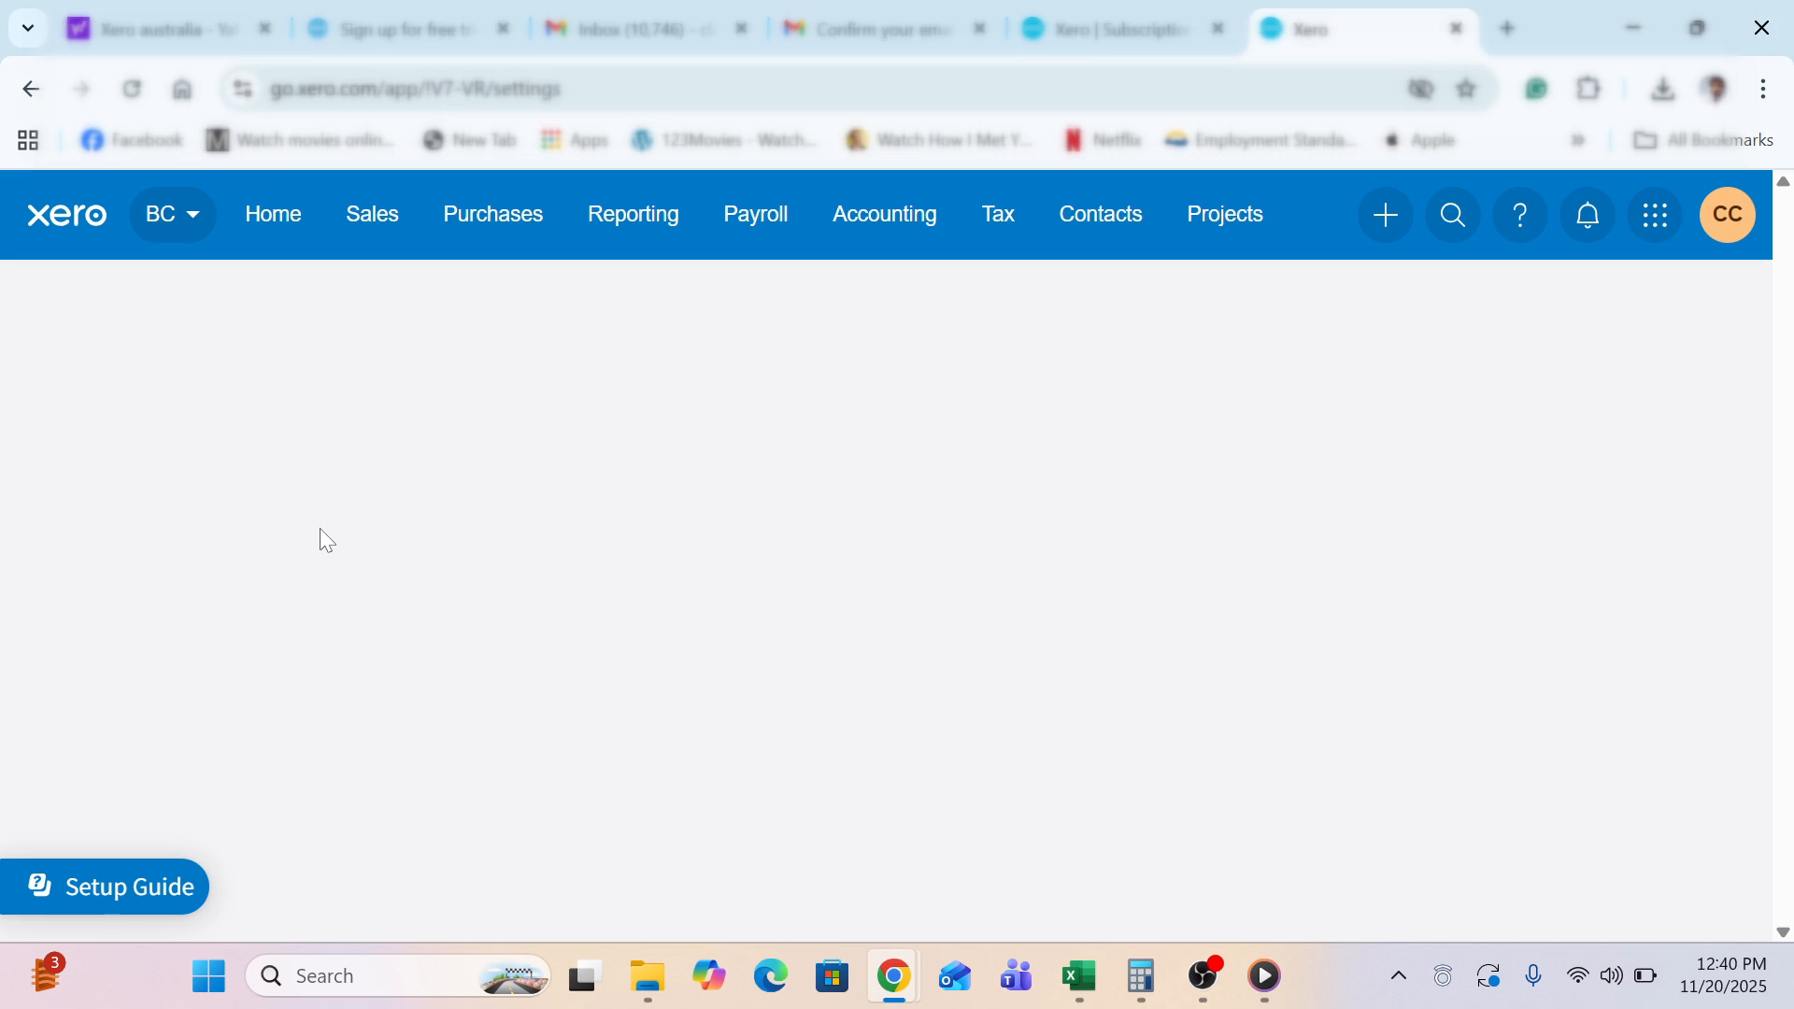
Reopen Settings from the BC menu and open Xero to Xero to view the Network Key
left_click(182, 245)
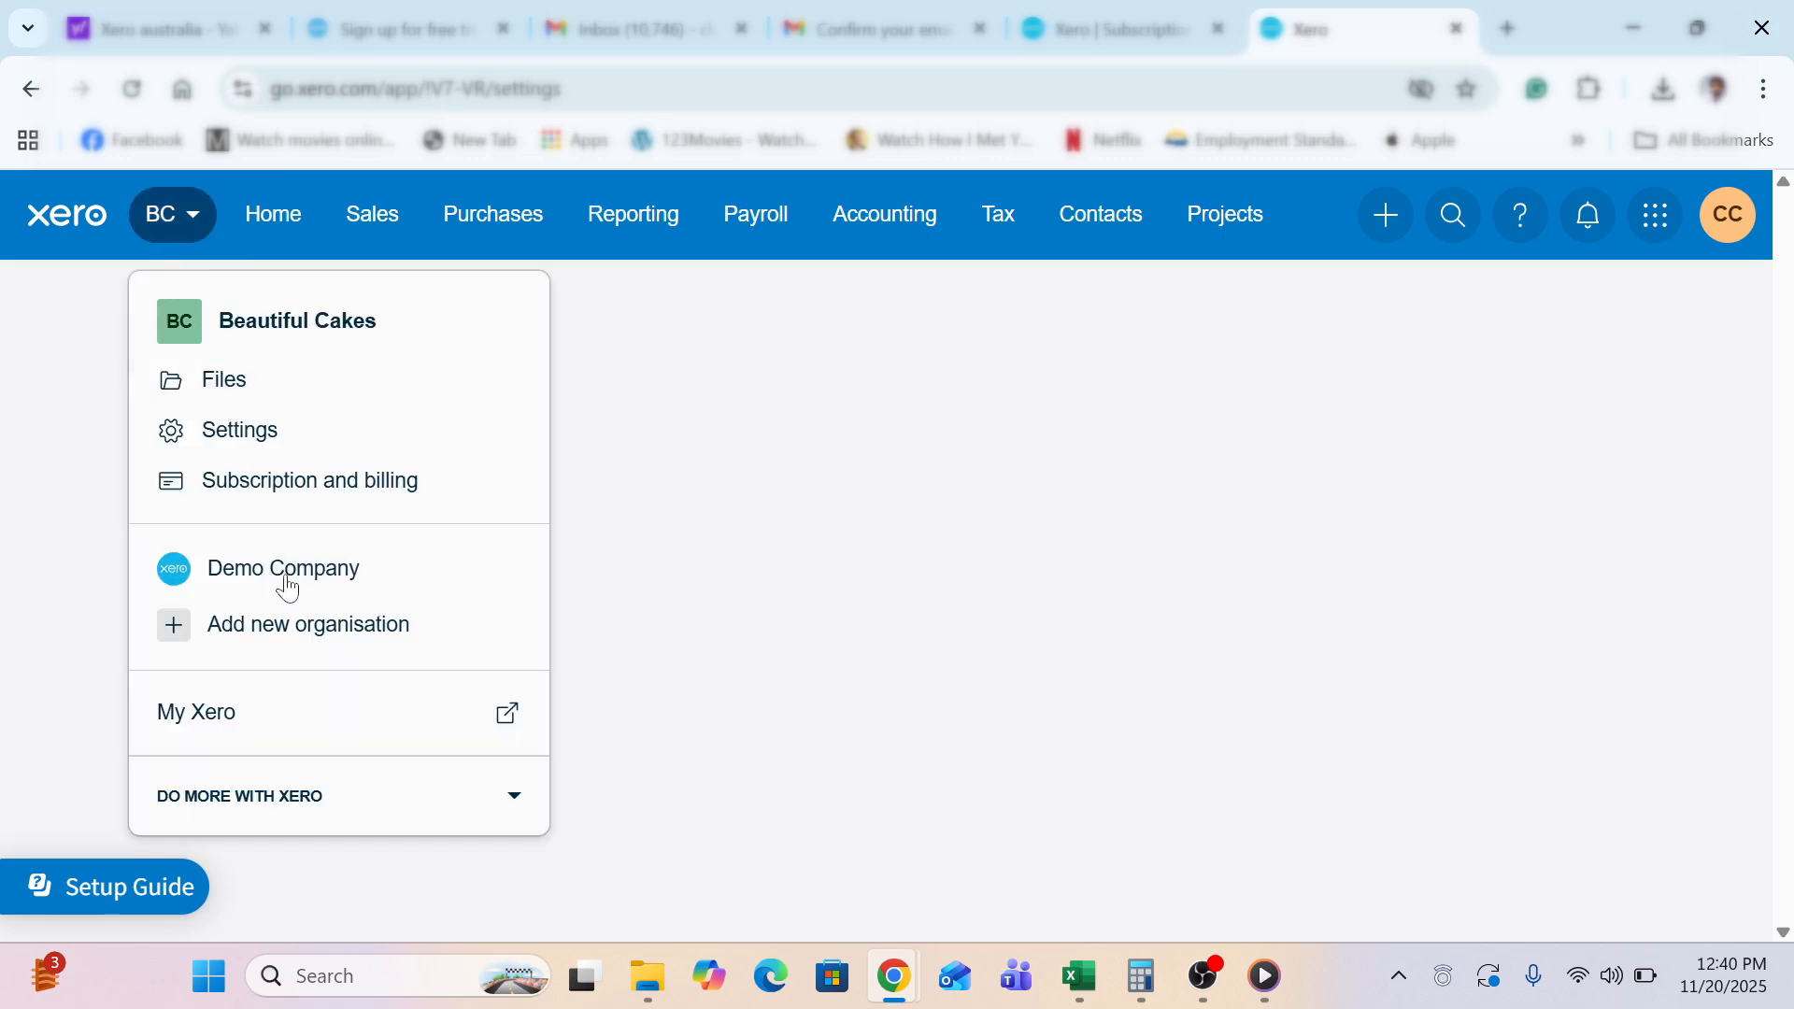
left_click(326, 431)
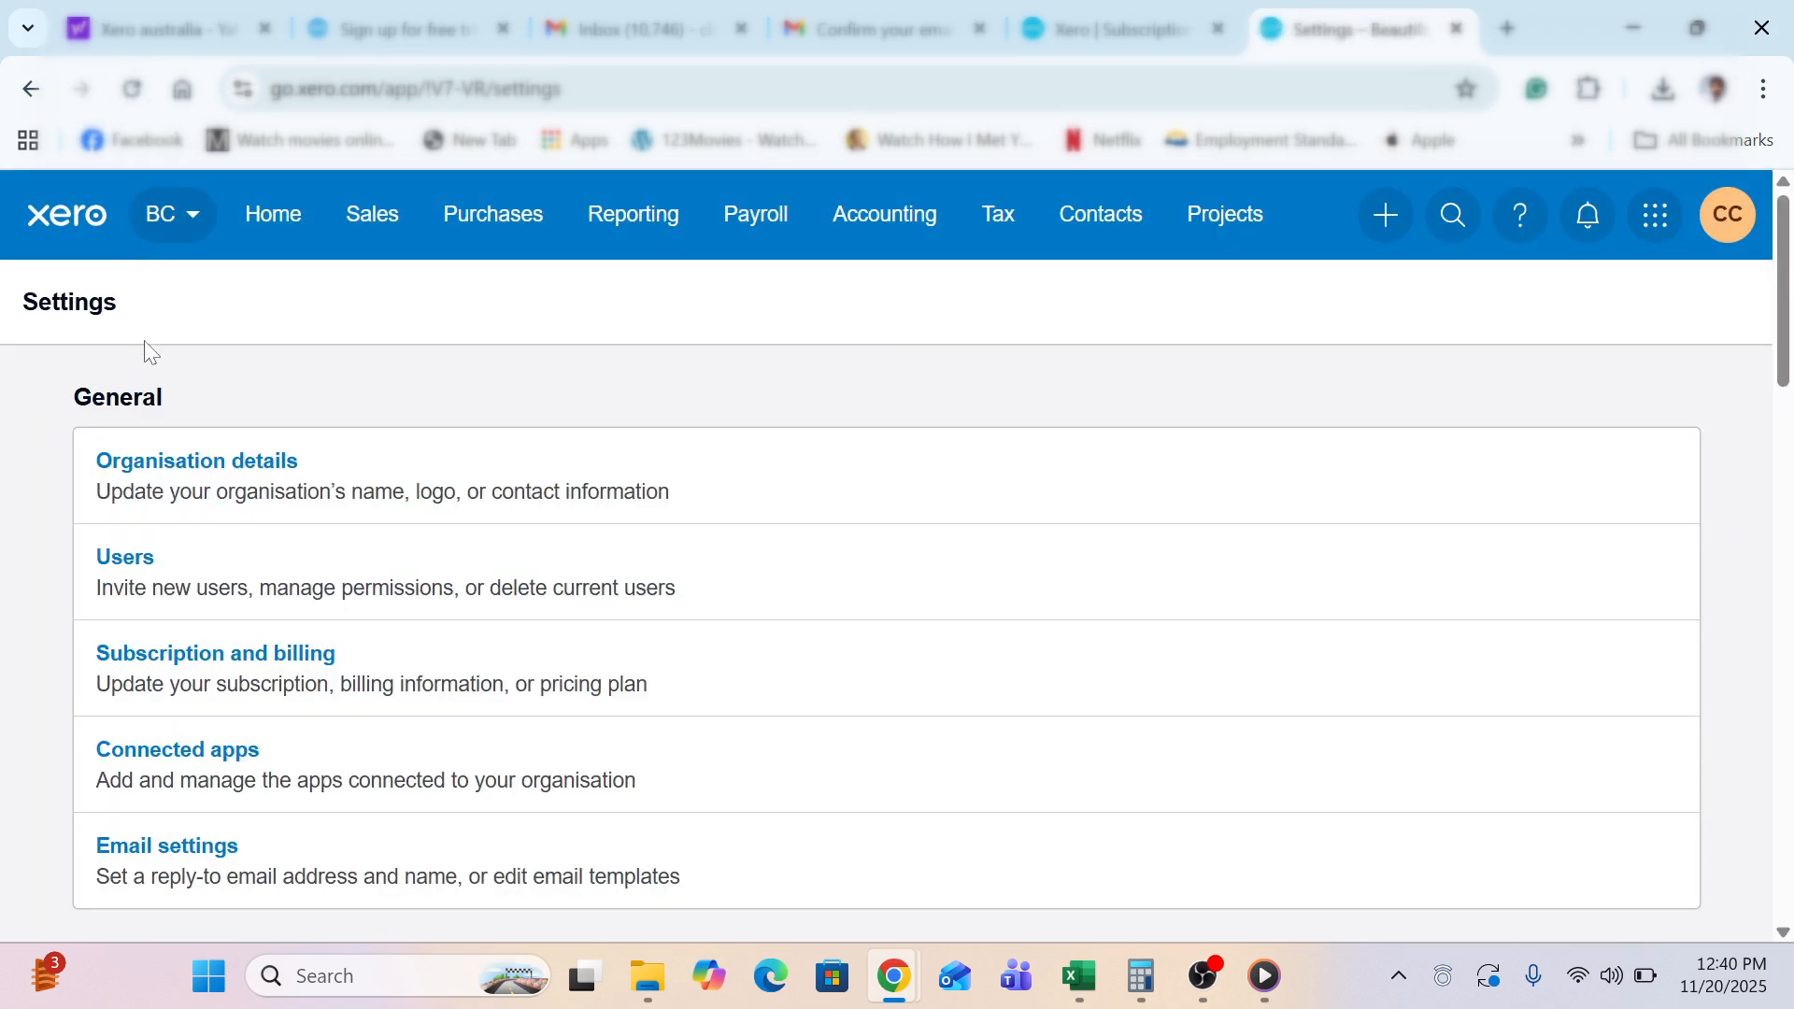
scroll(232, 338, "down", 1)
scroll(233, 345, "down", 6)
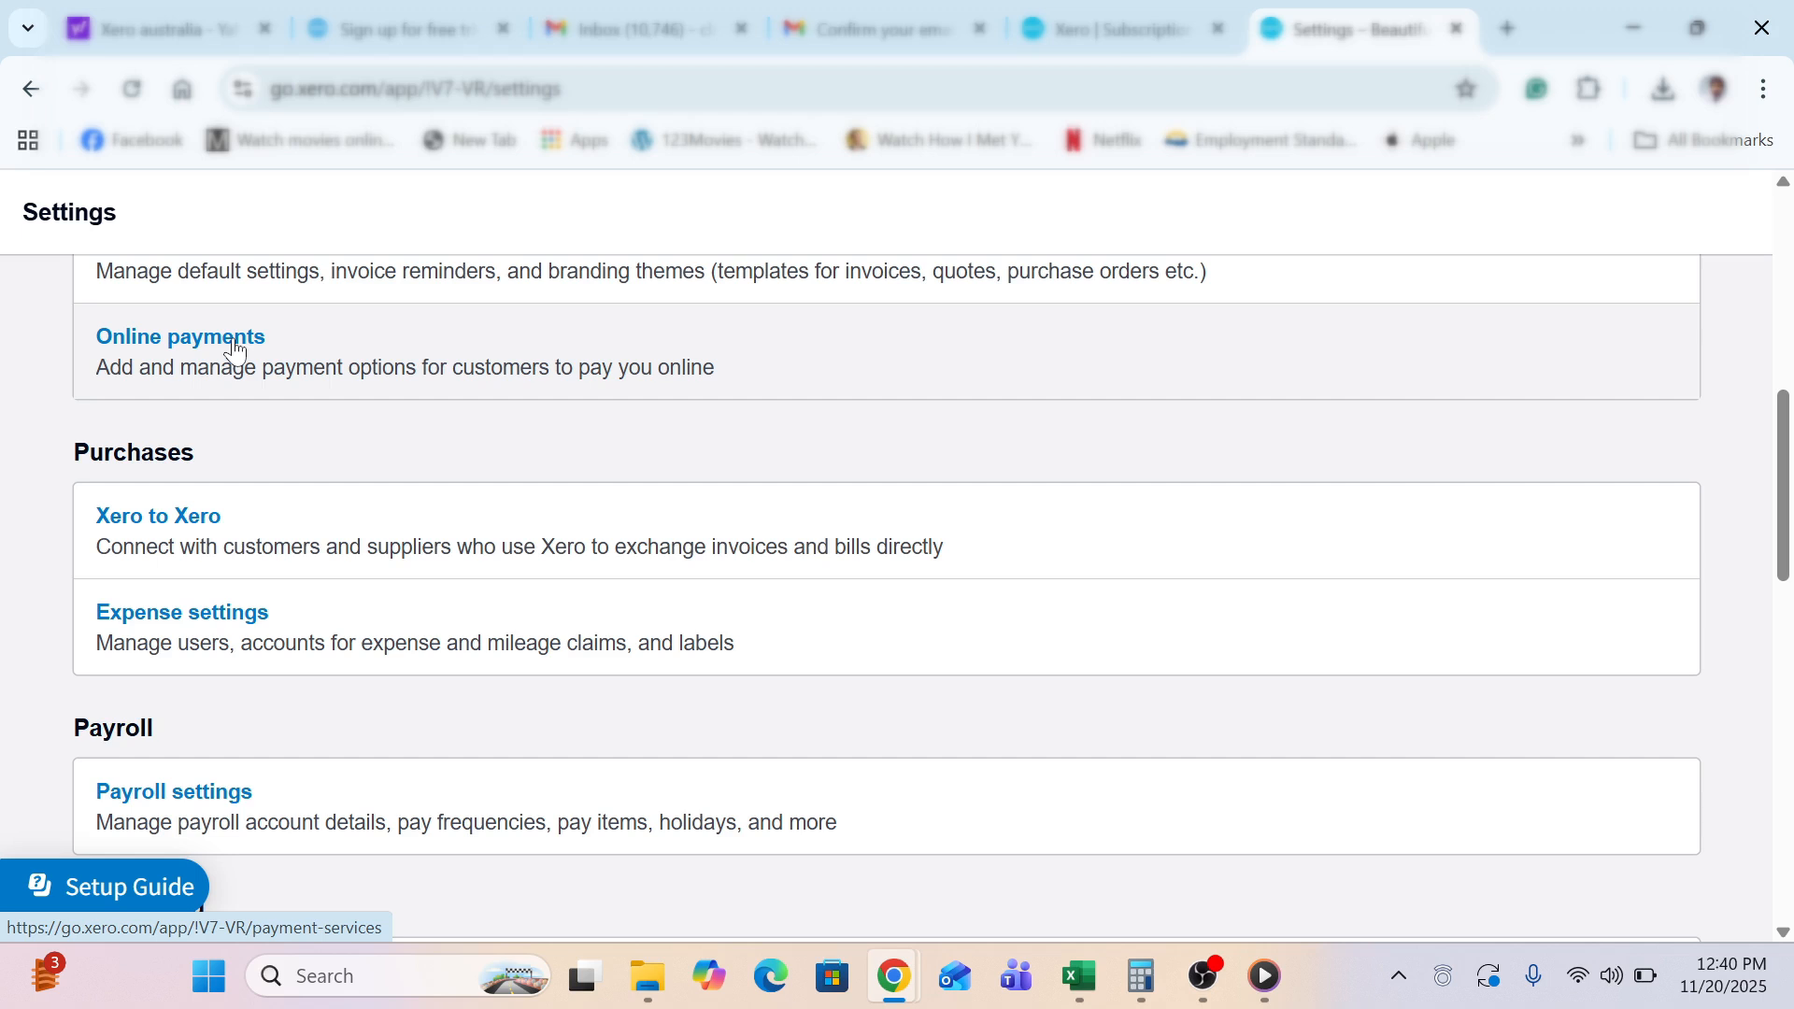
left_click(182, 535)
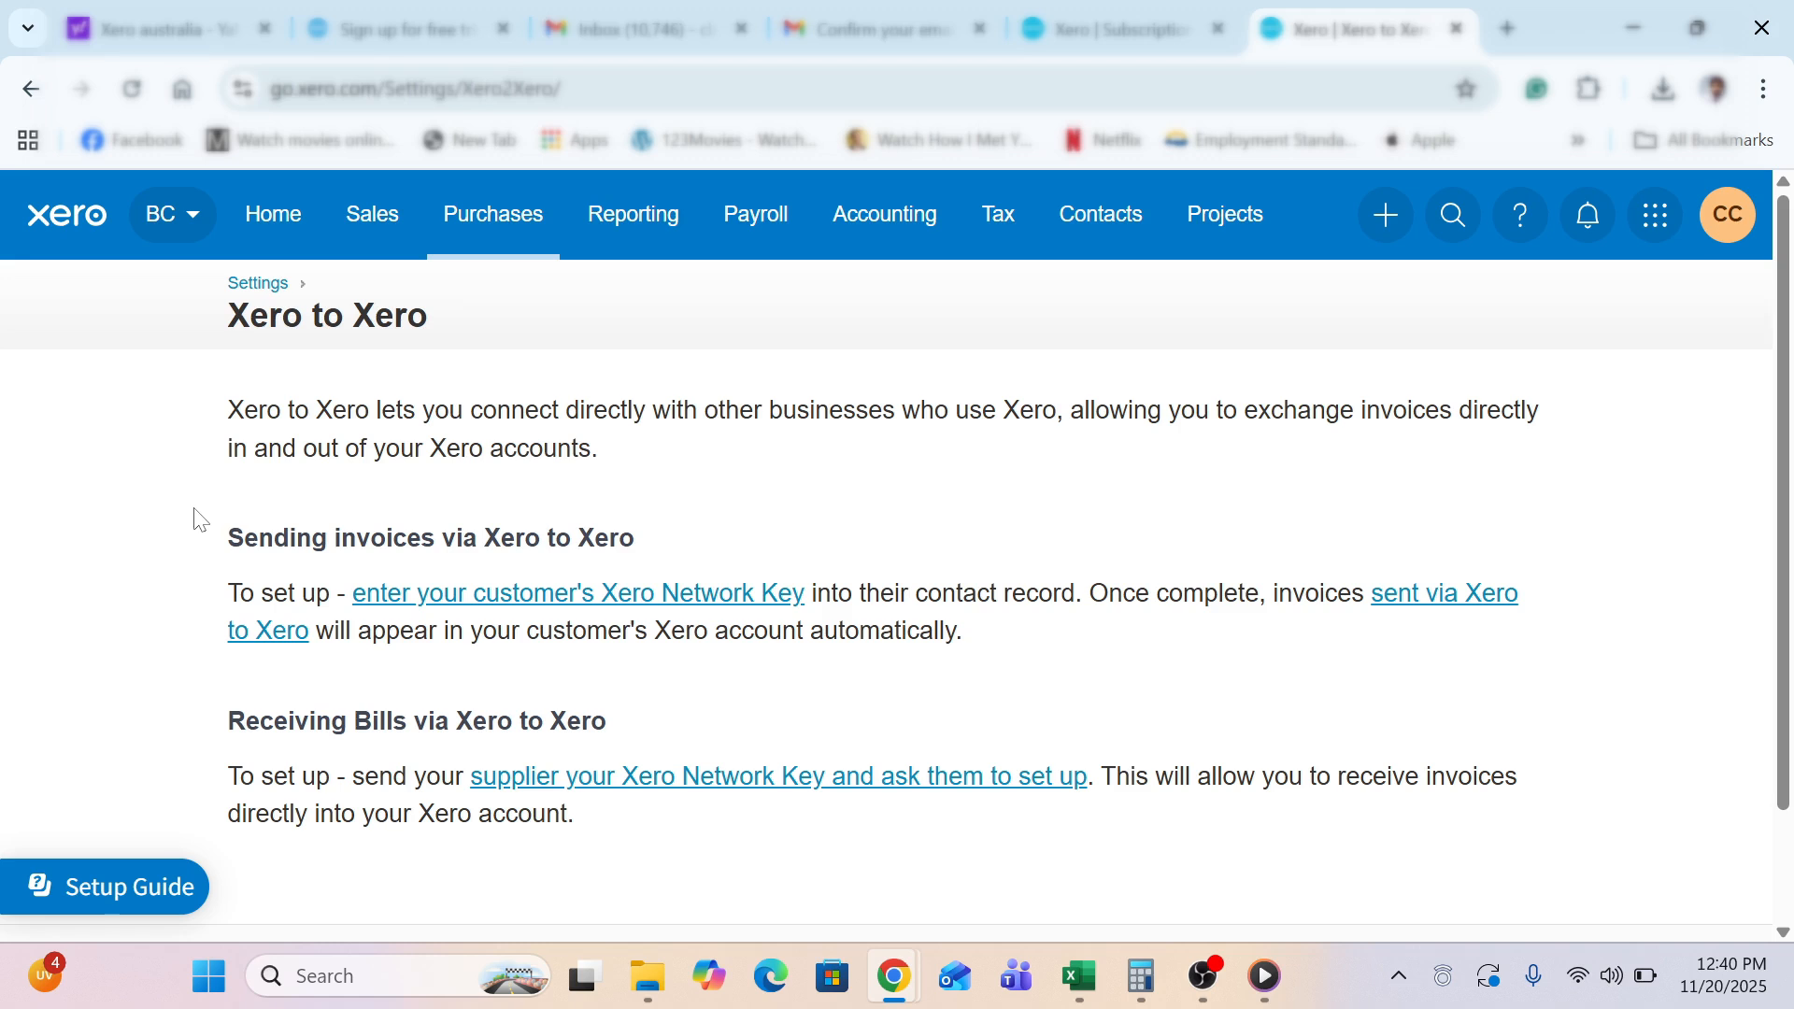
scroll(200, 519, "down", 2)
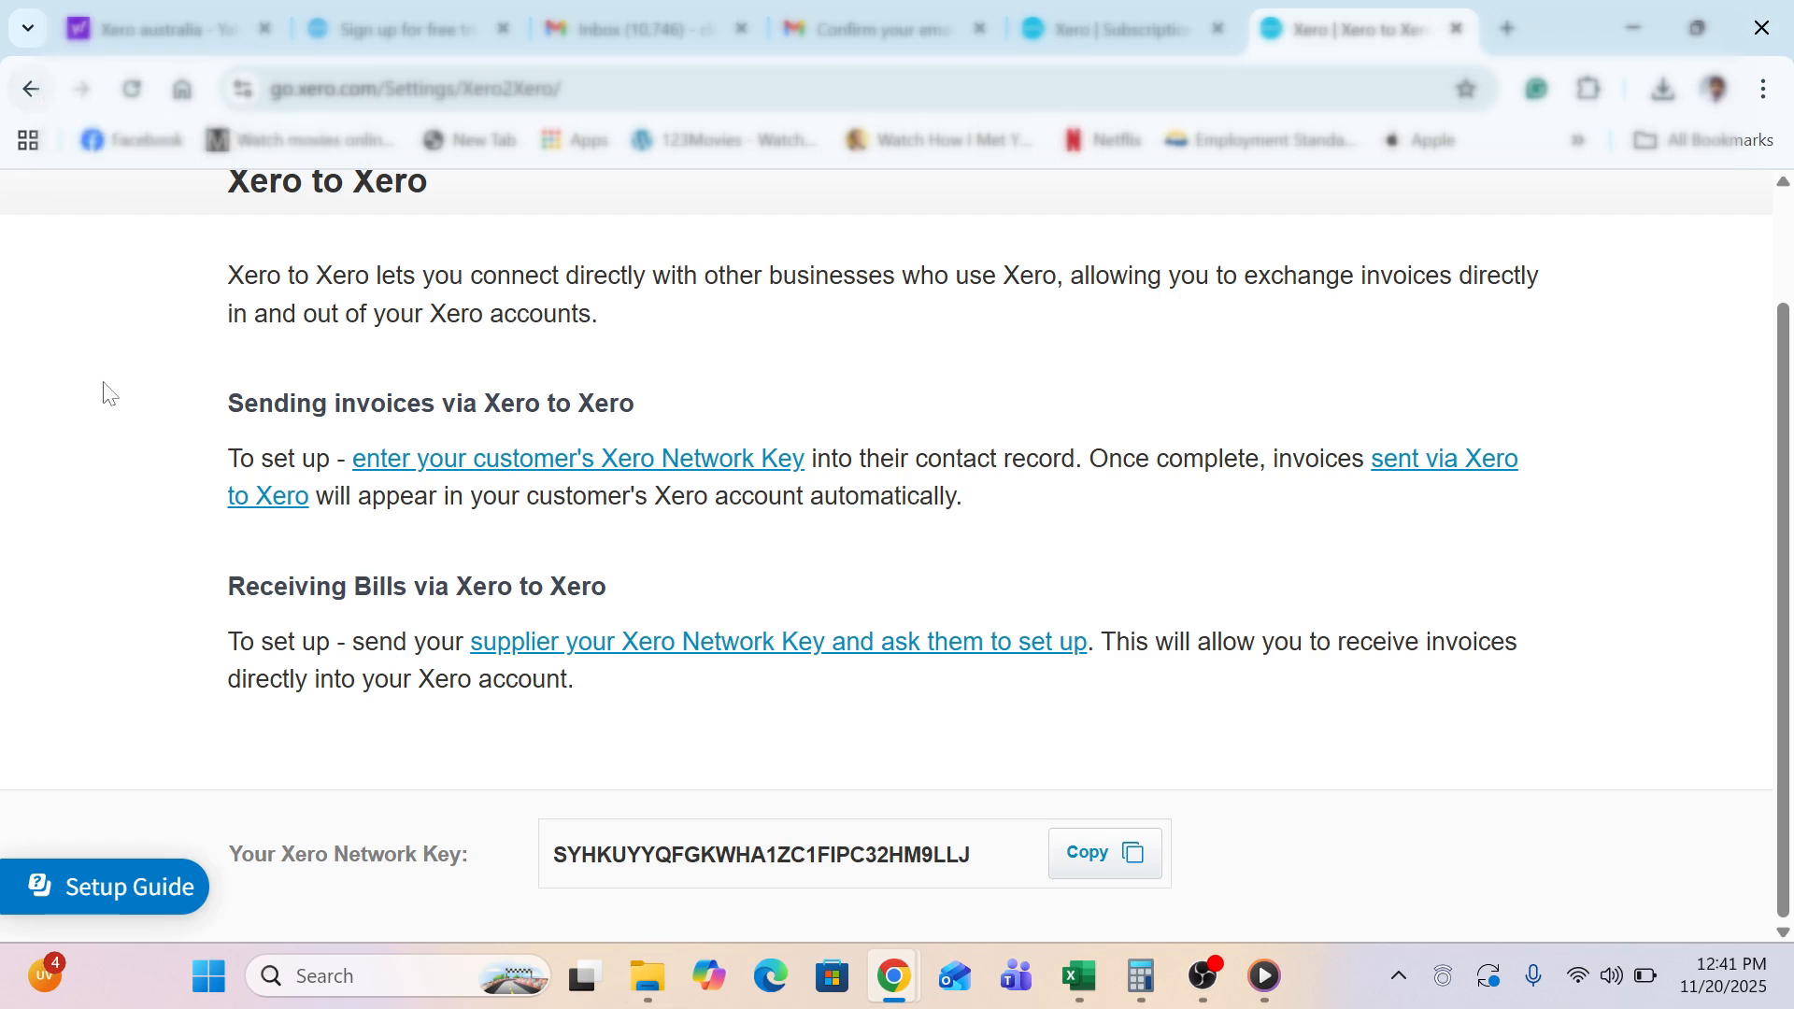
scroll(109, 393, "up", 2)
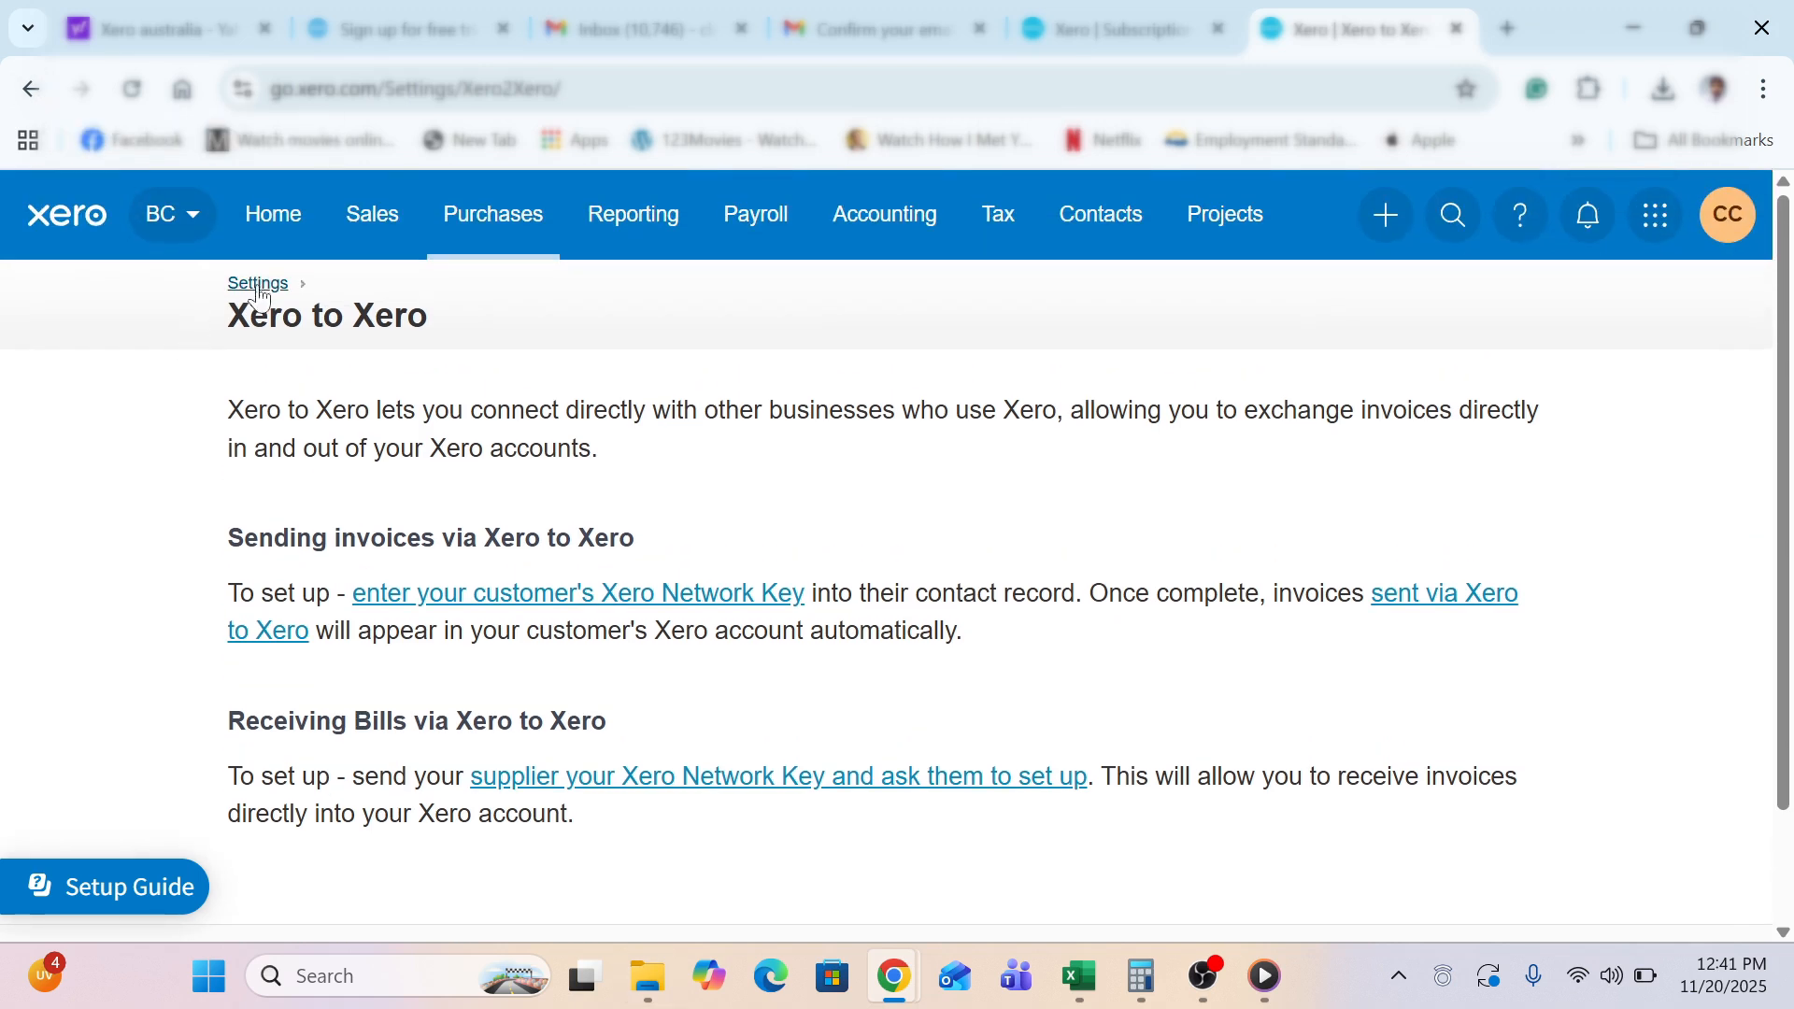
Go back to Settings and open Payroll settings under the Payroll section
left_click(264, 291)
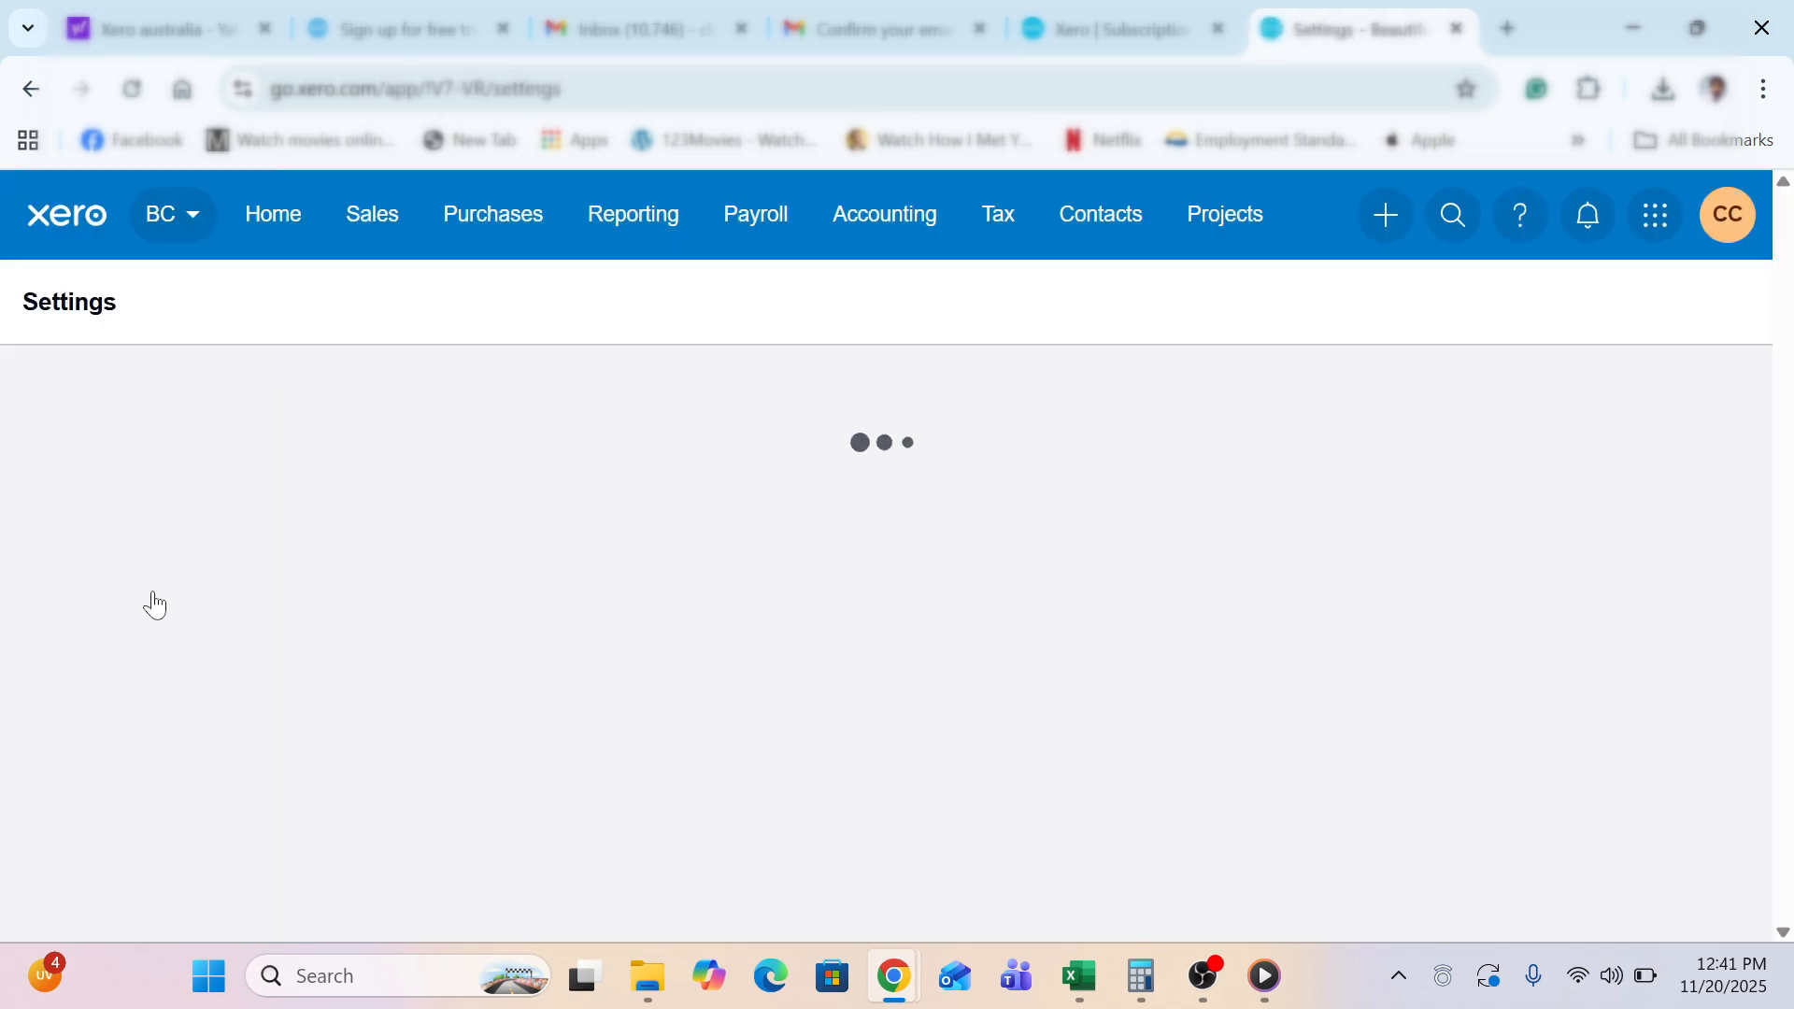
scroll(28, 665, "down", 5)
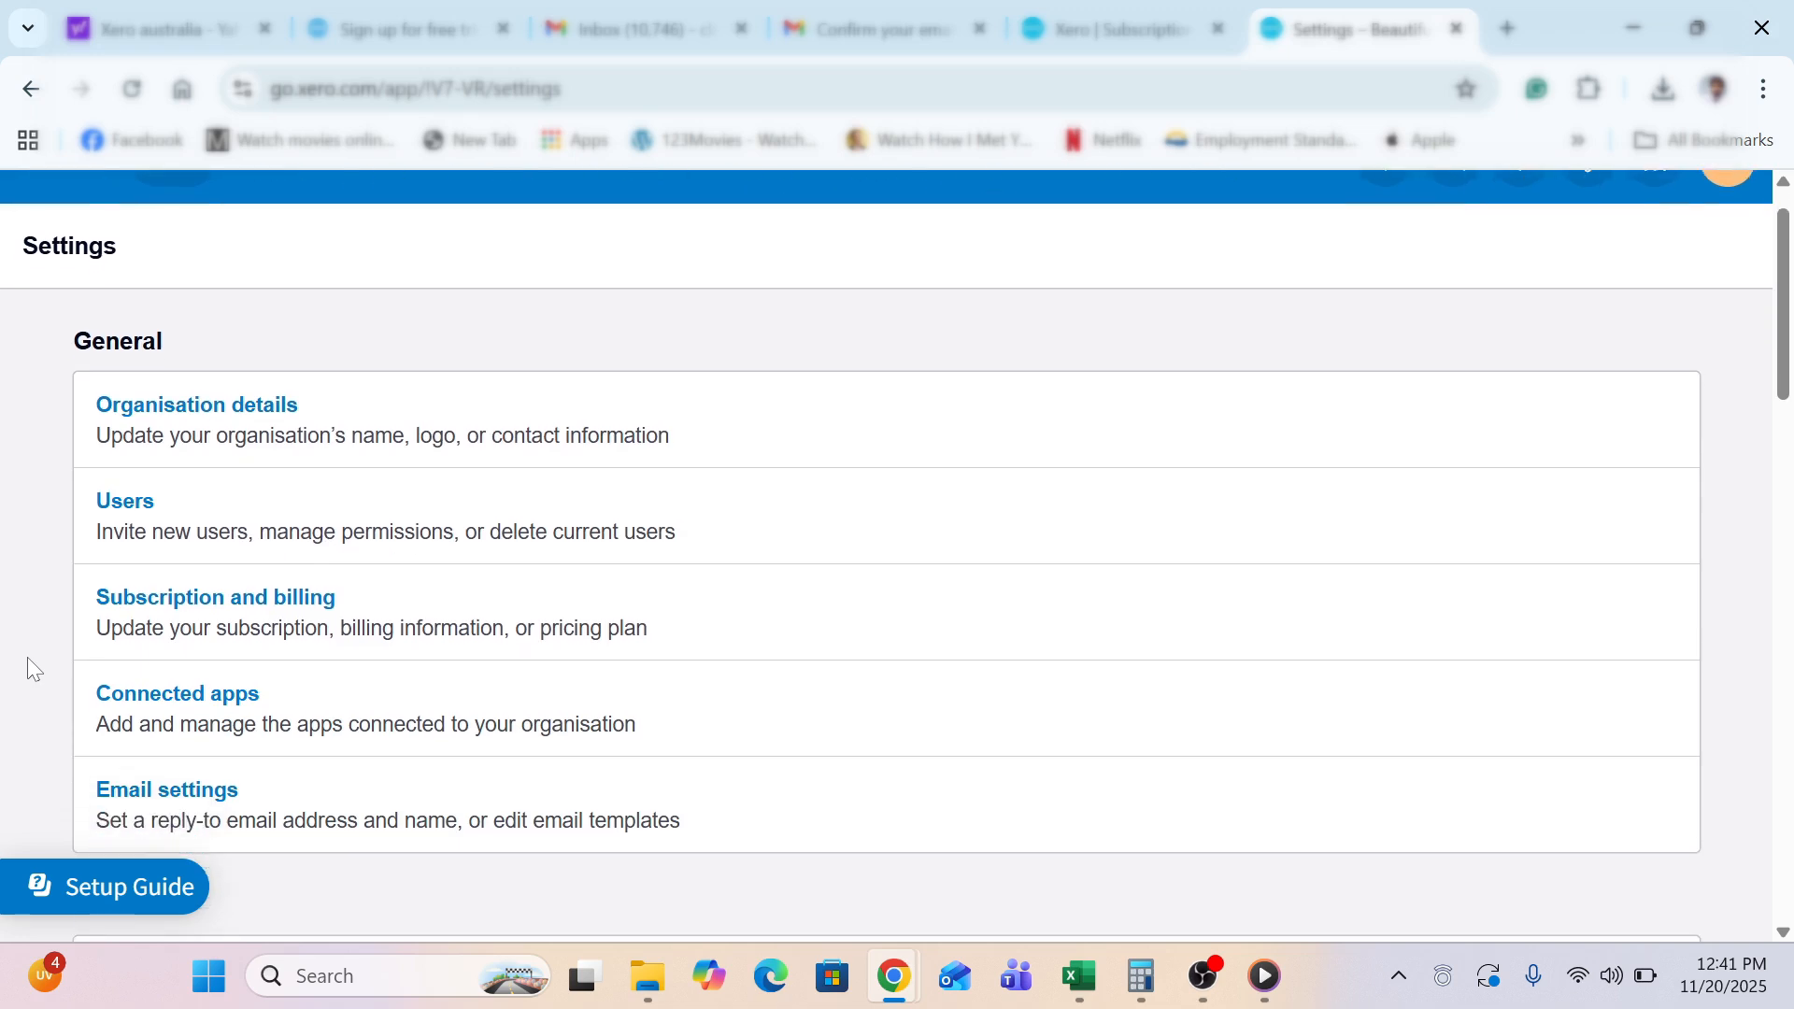
scroll(28, 660, "down", 4)
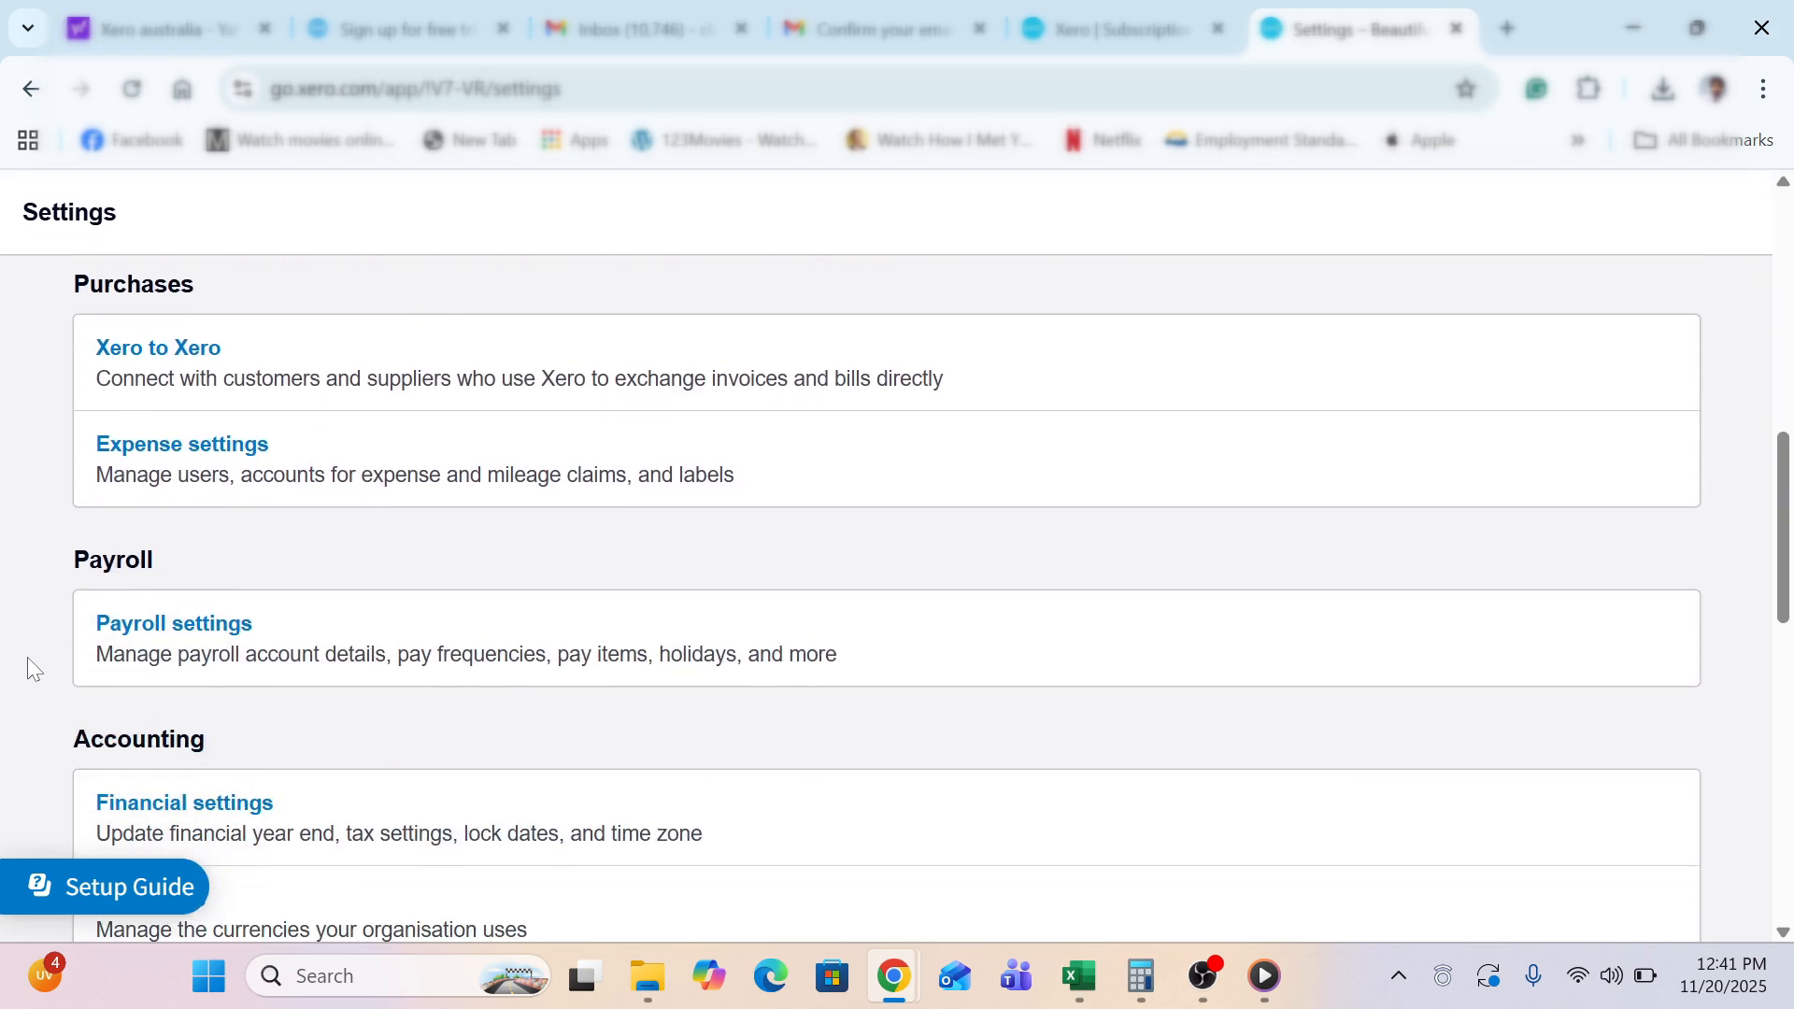
left_click(160, 636)
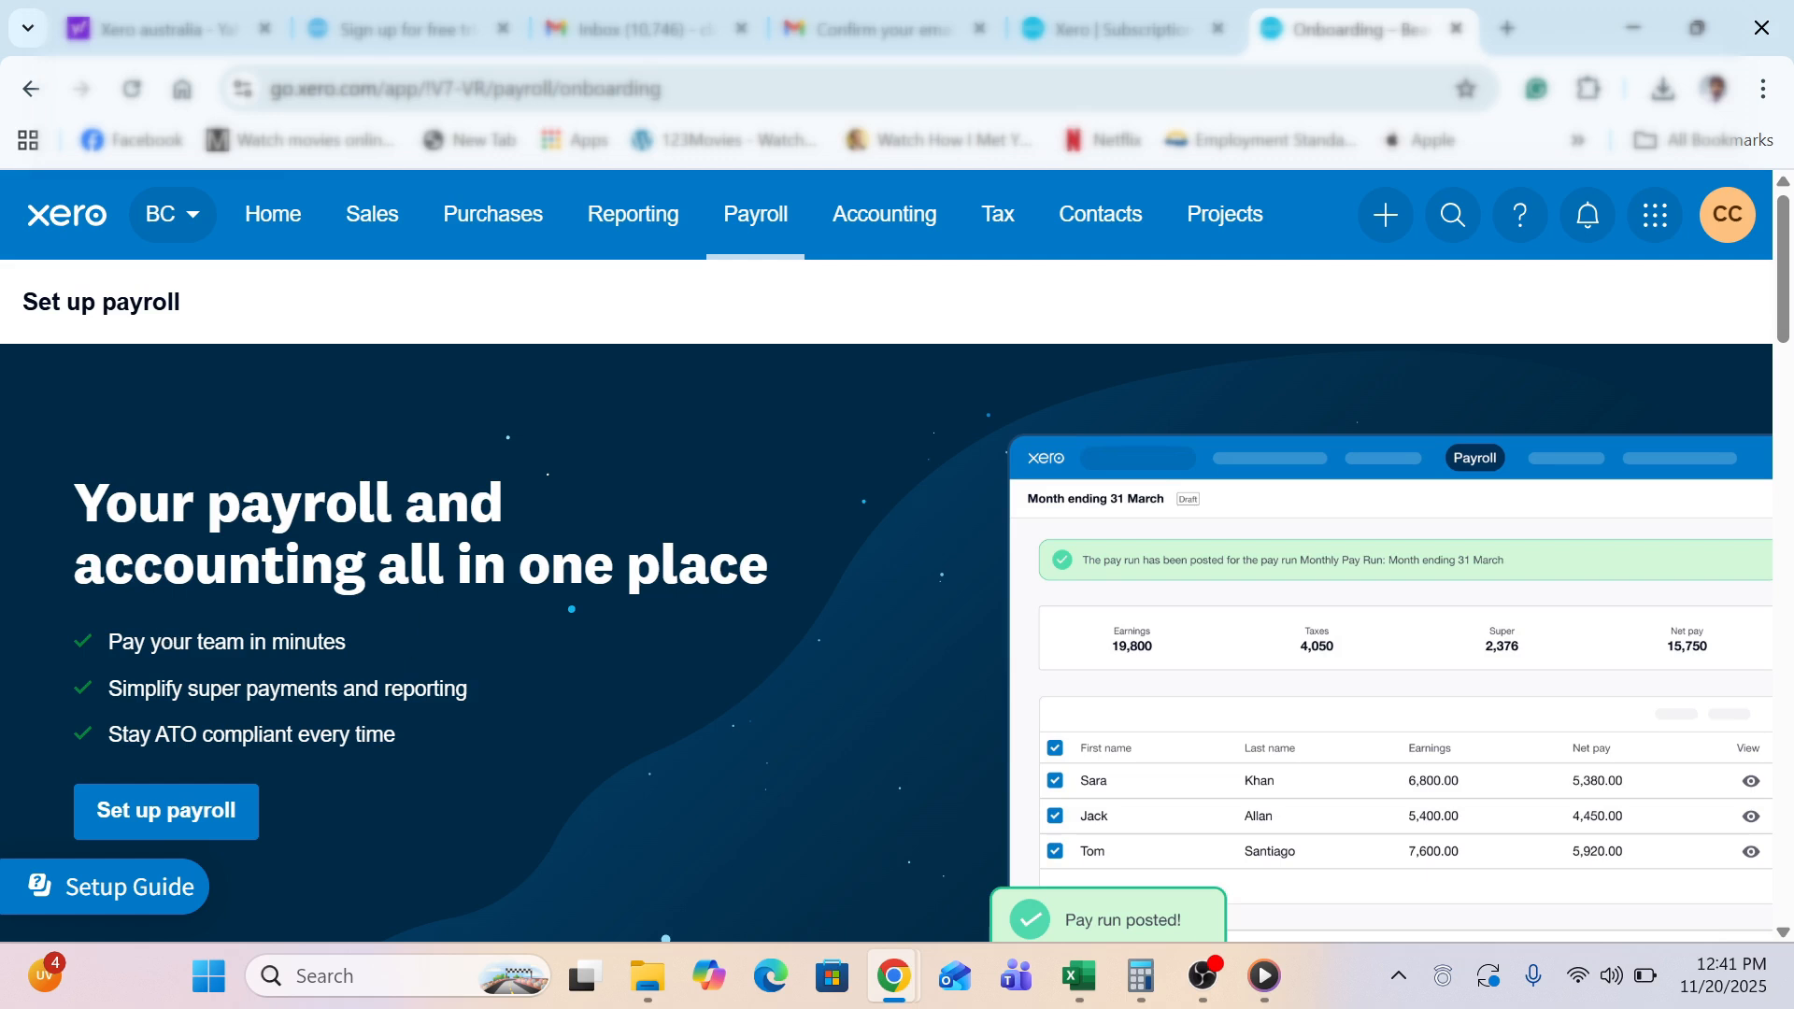
Start the payroll setup survey and choose 1-4 employees
scroll(404, 559, "down", 3)
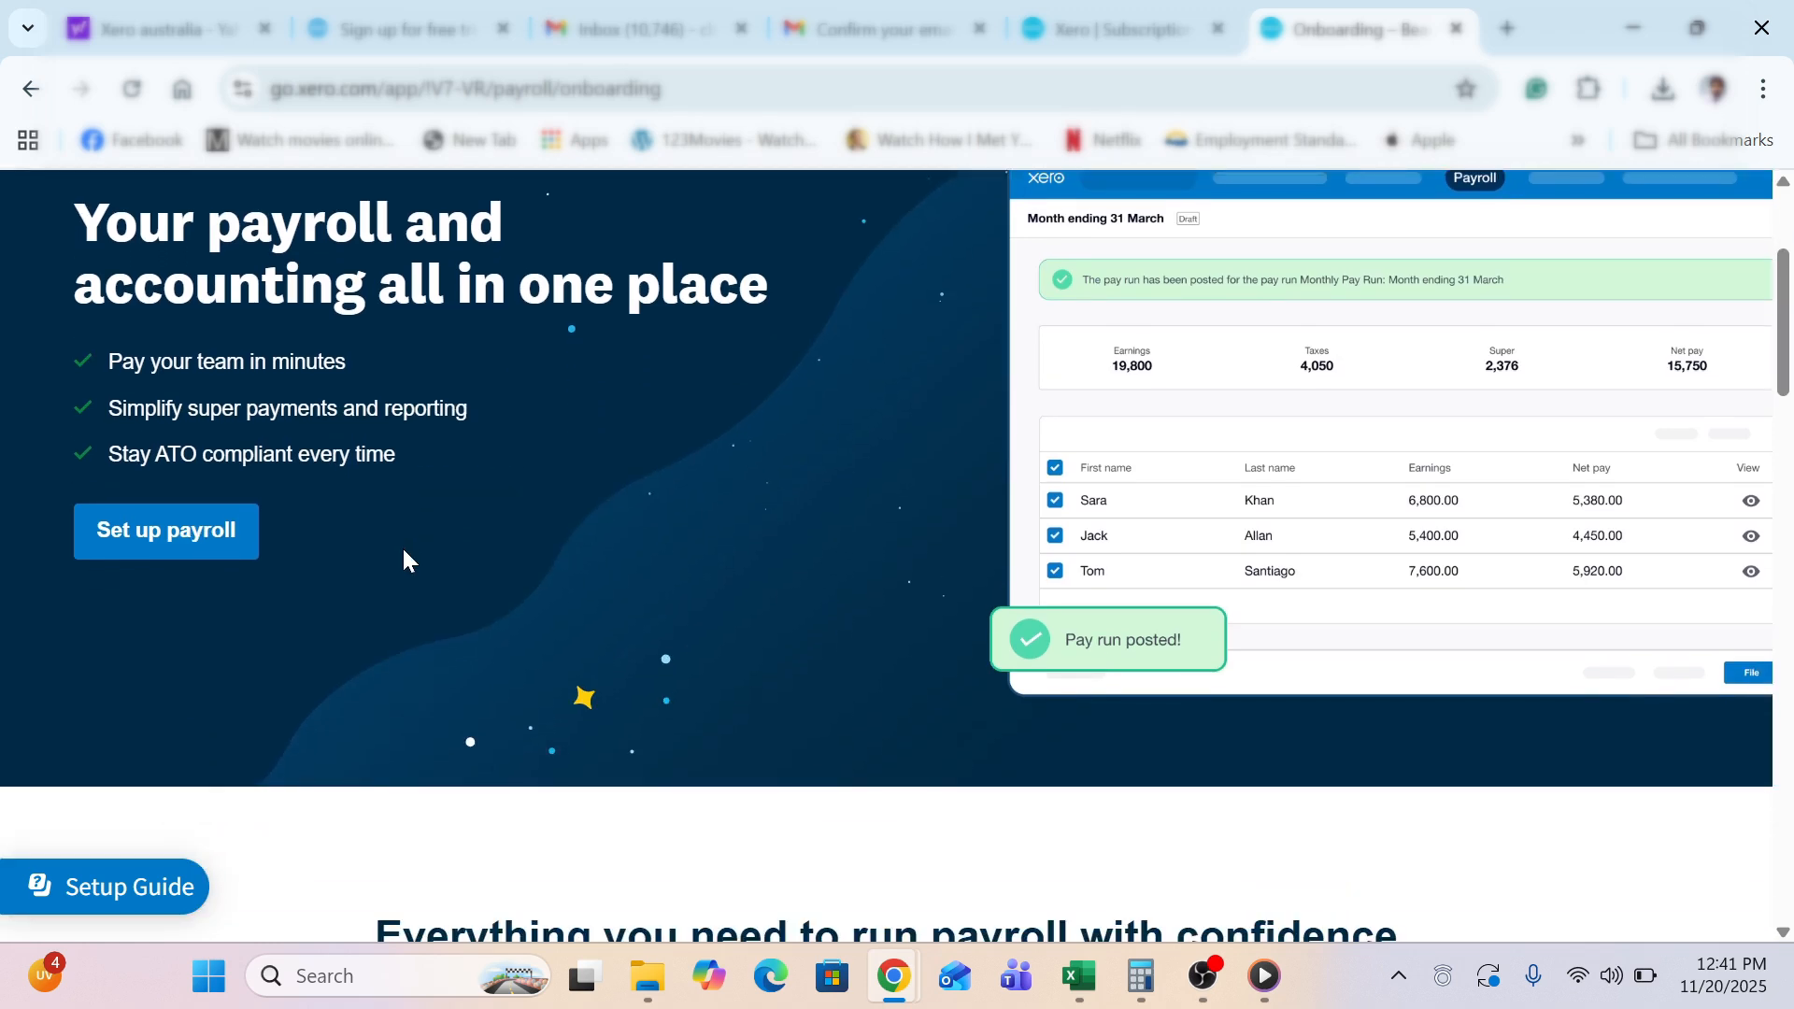
scroll(403, 551, "down", 4)
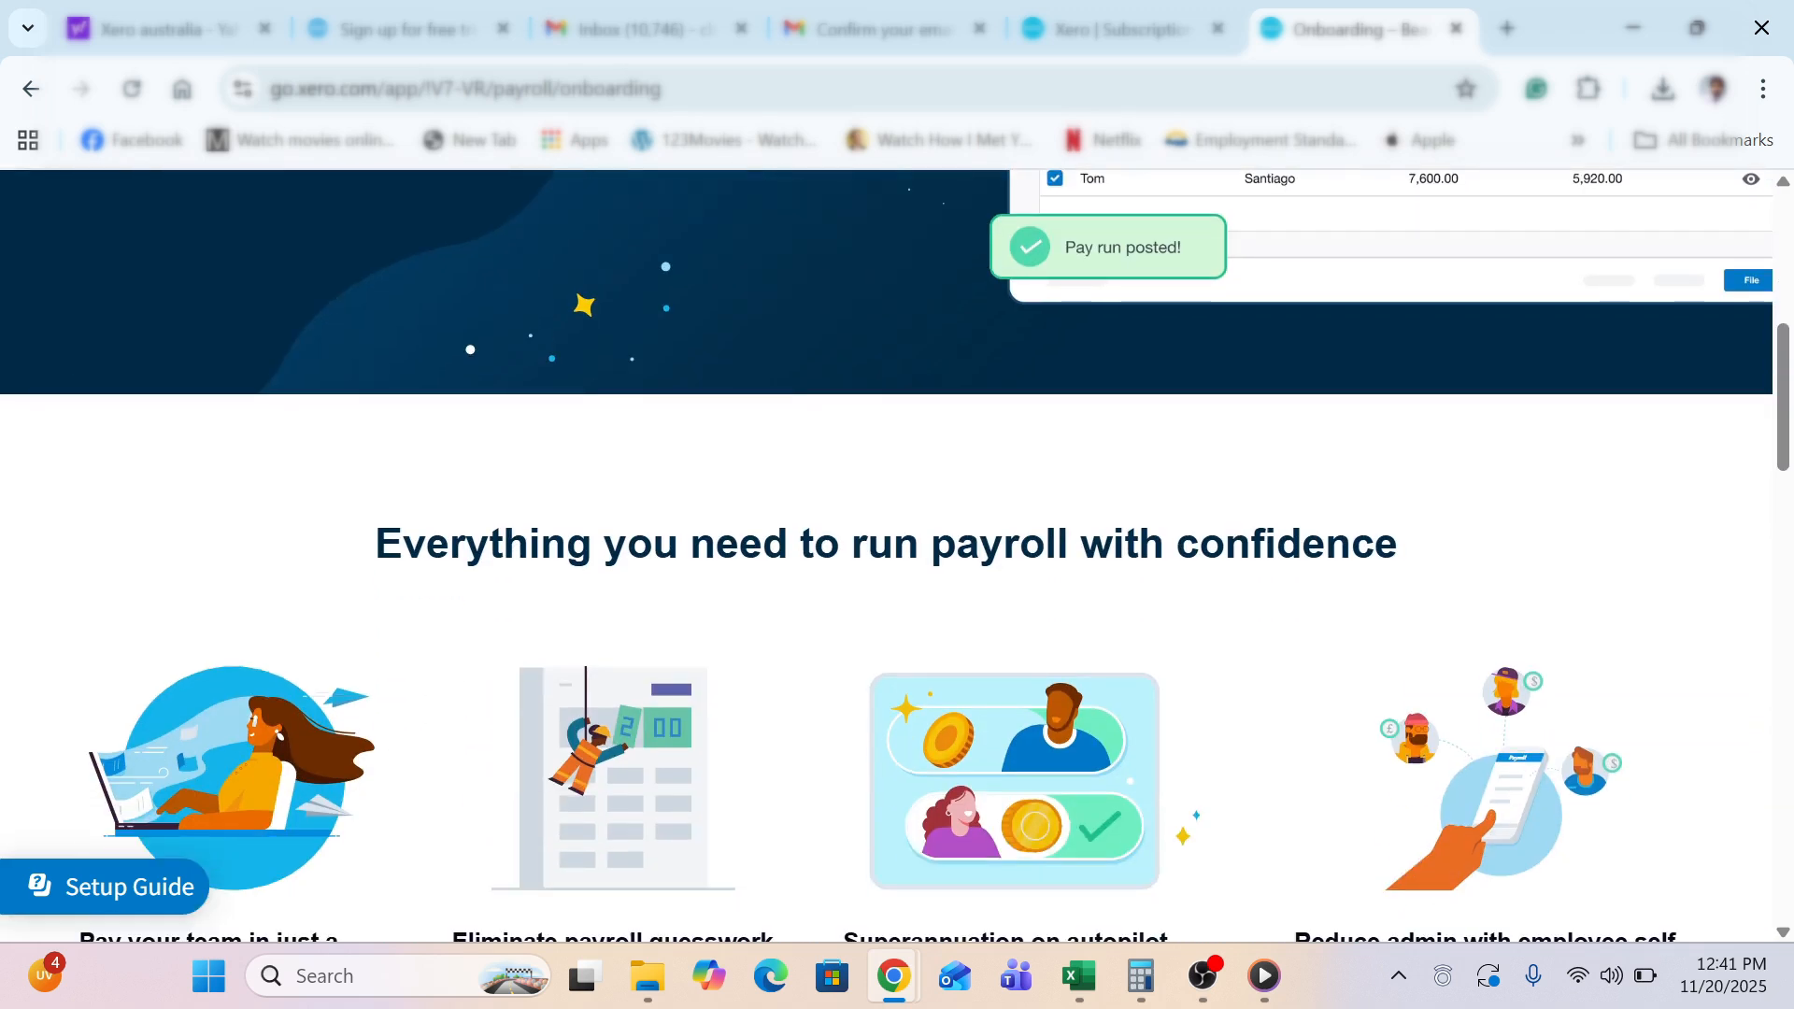
scroll(401, 561, "down", 3)
scroll(404, 559, "up", 7)
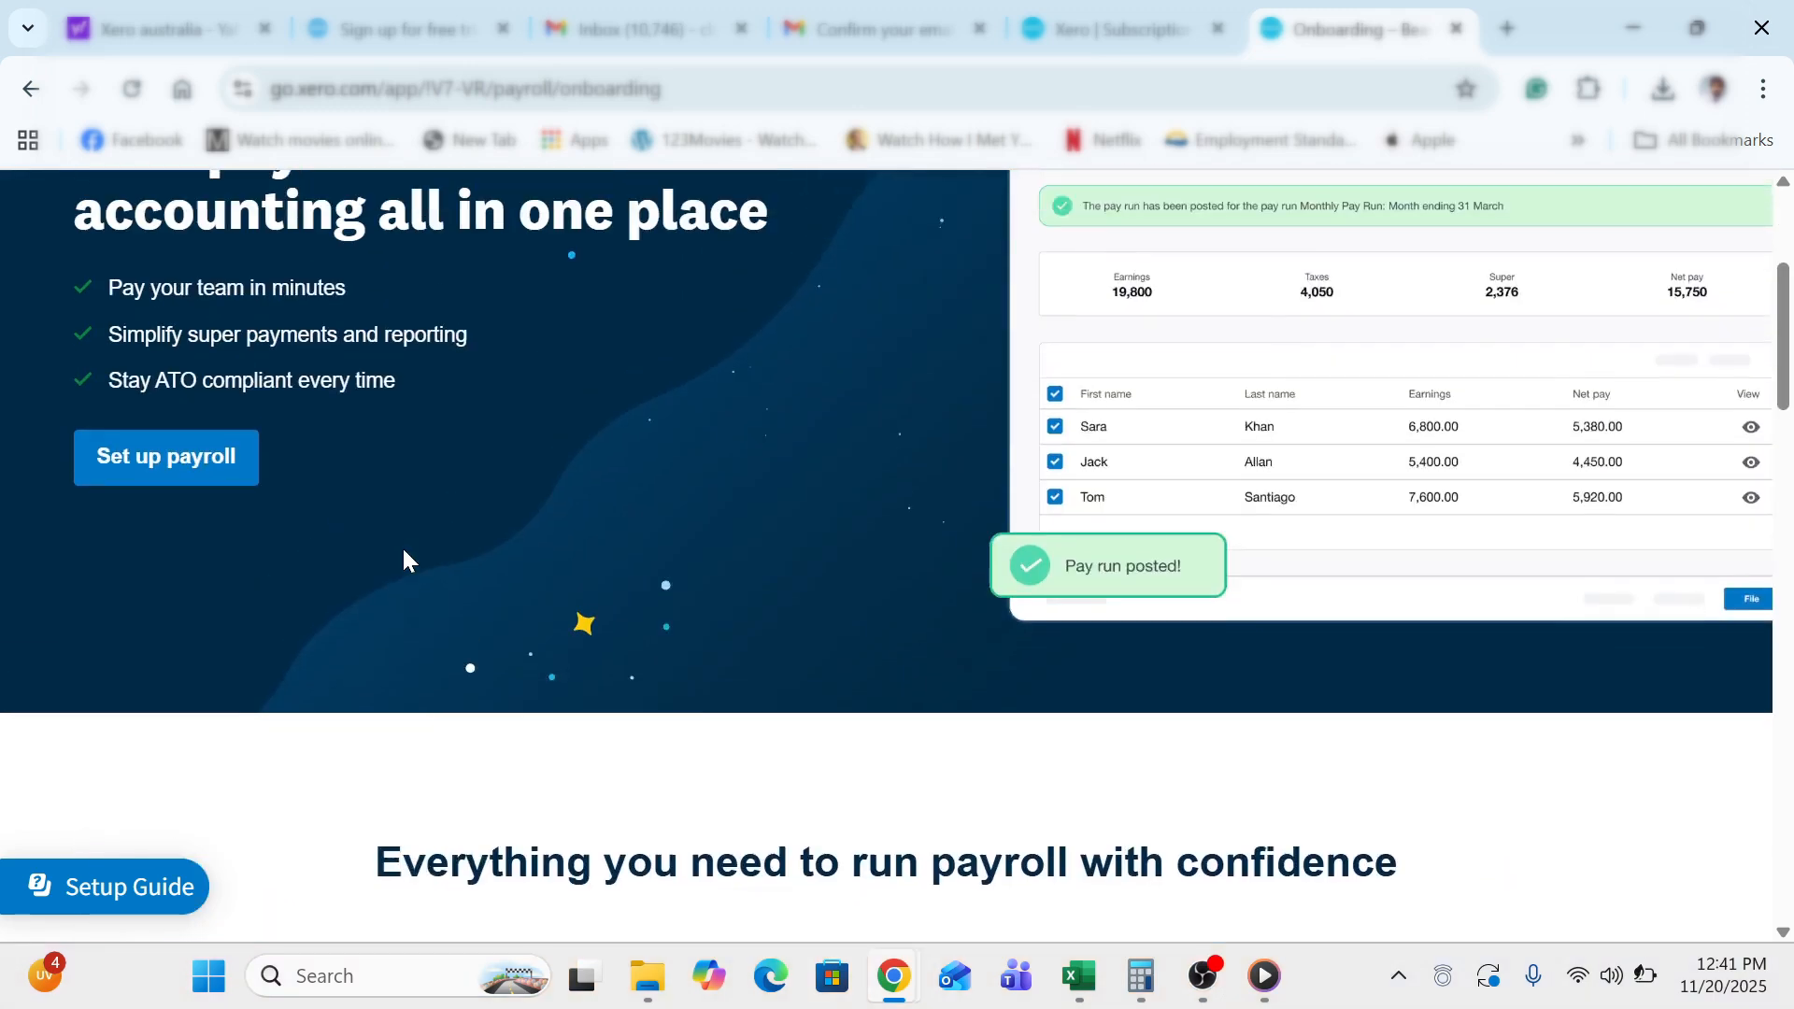
scroll(402, 551, "up", 3)
left_click(165, 702)
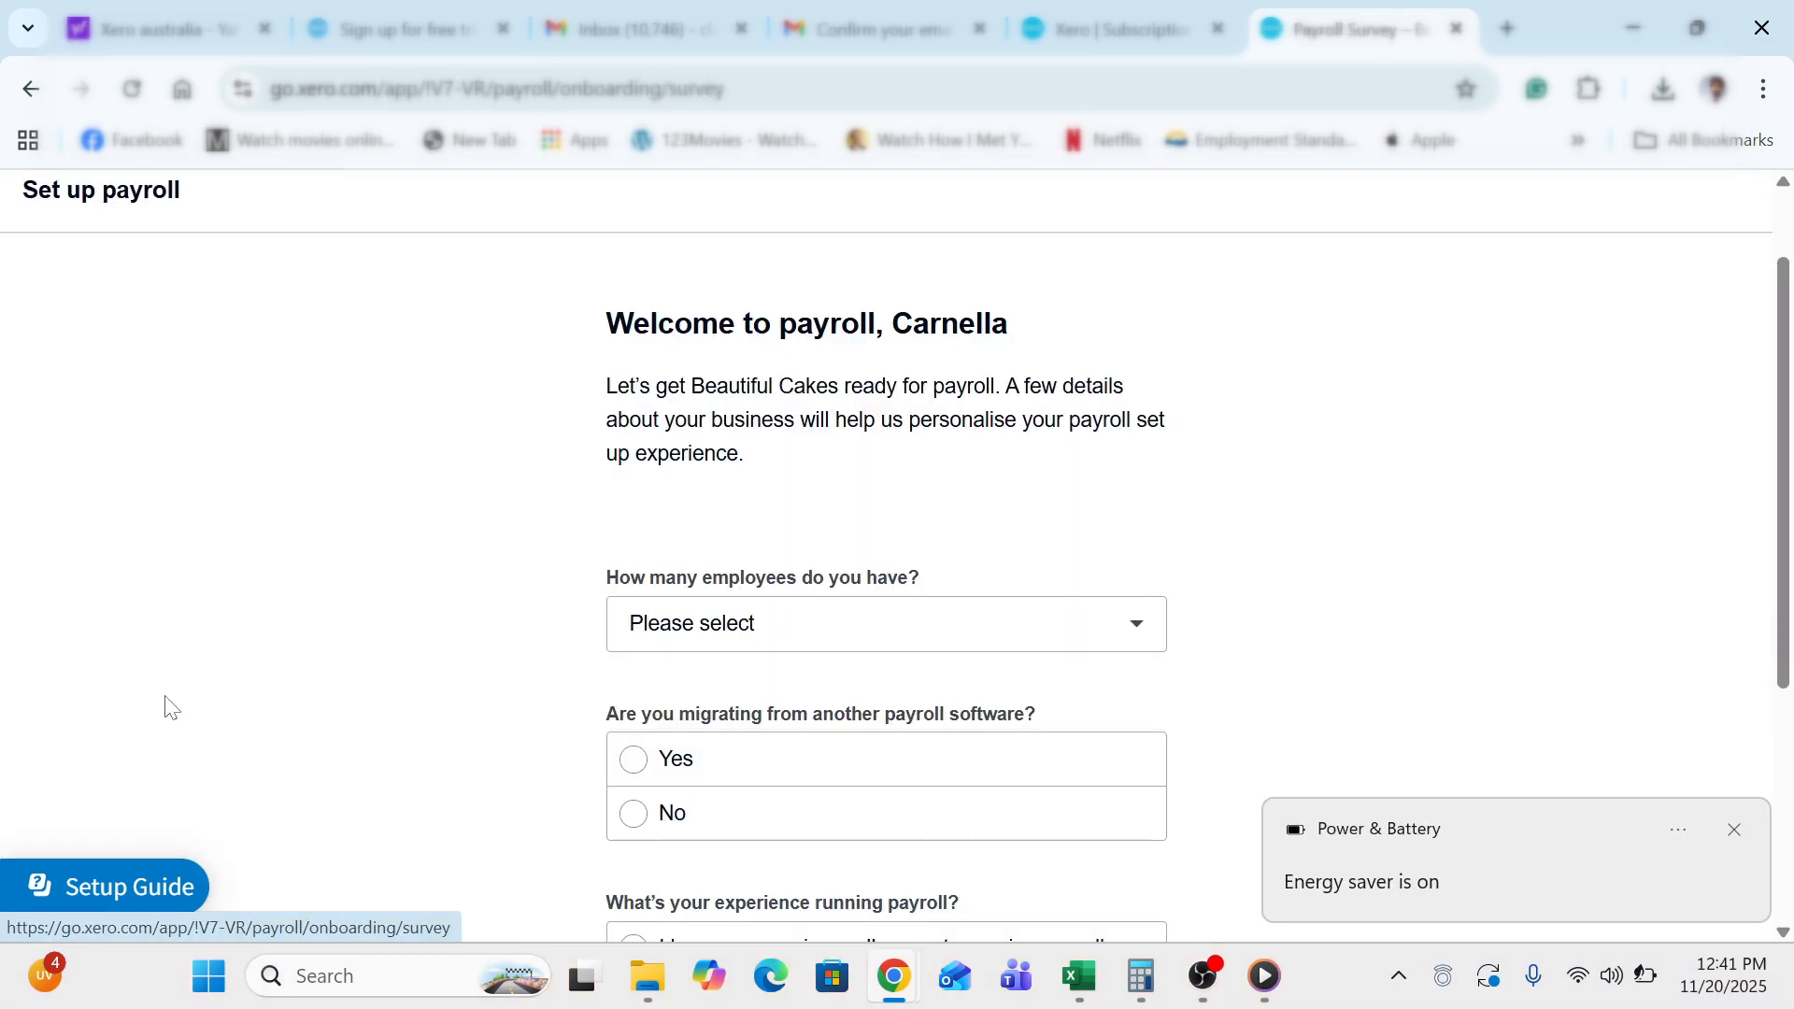
left_click(757, 631)
left_click(688, 324)
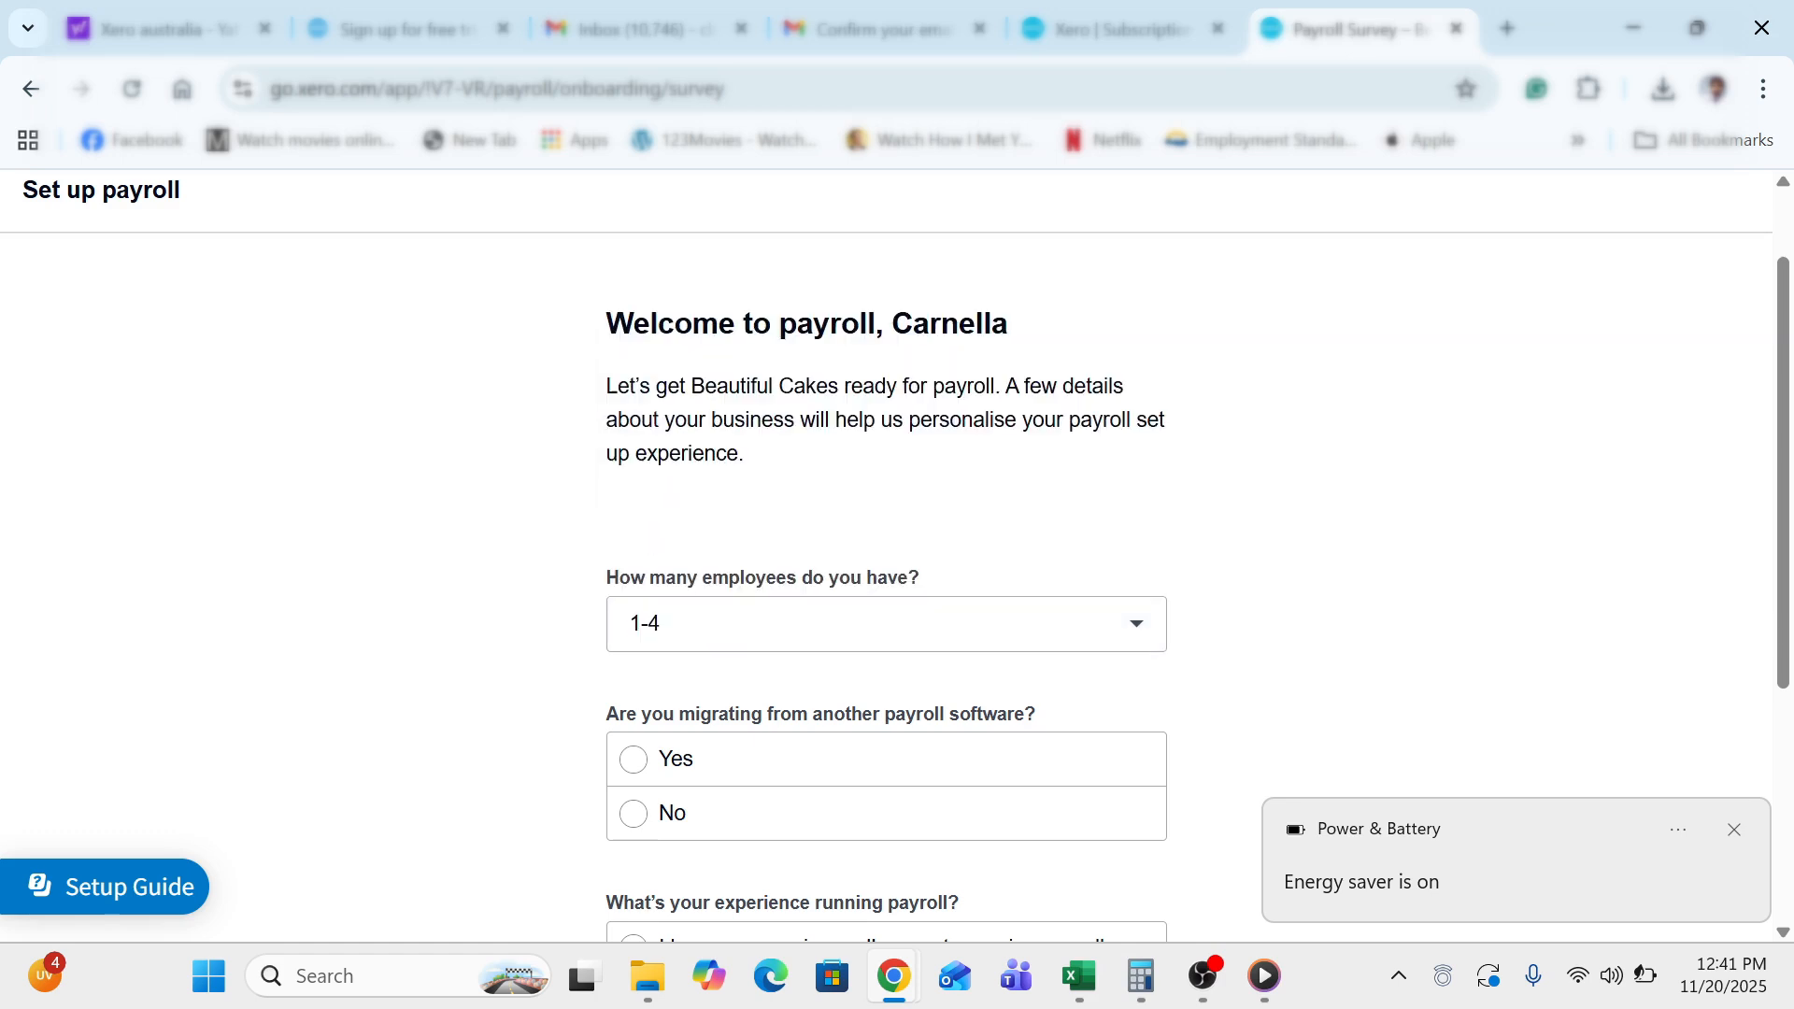
Answer No to migrating and 'I have no experience', then start setup
scroll(566, 807, "down", 1)
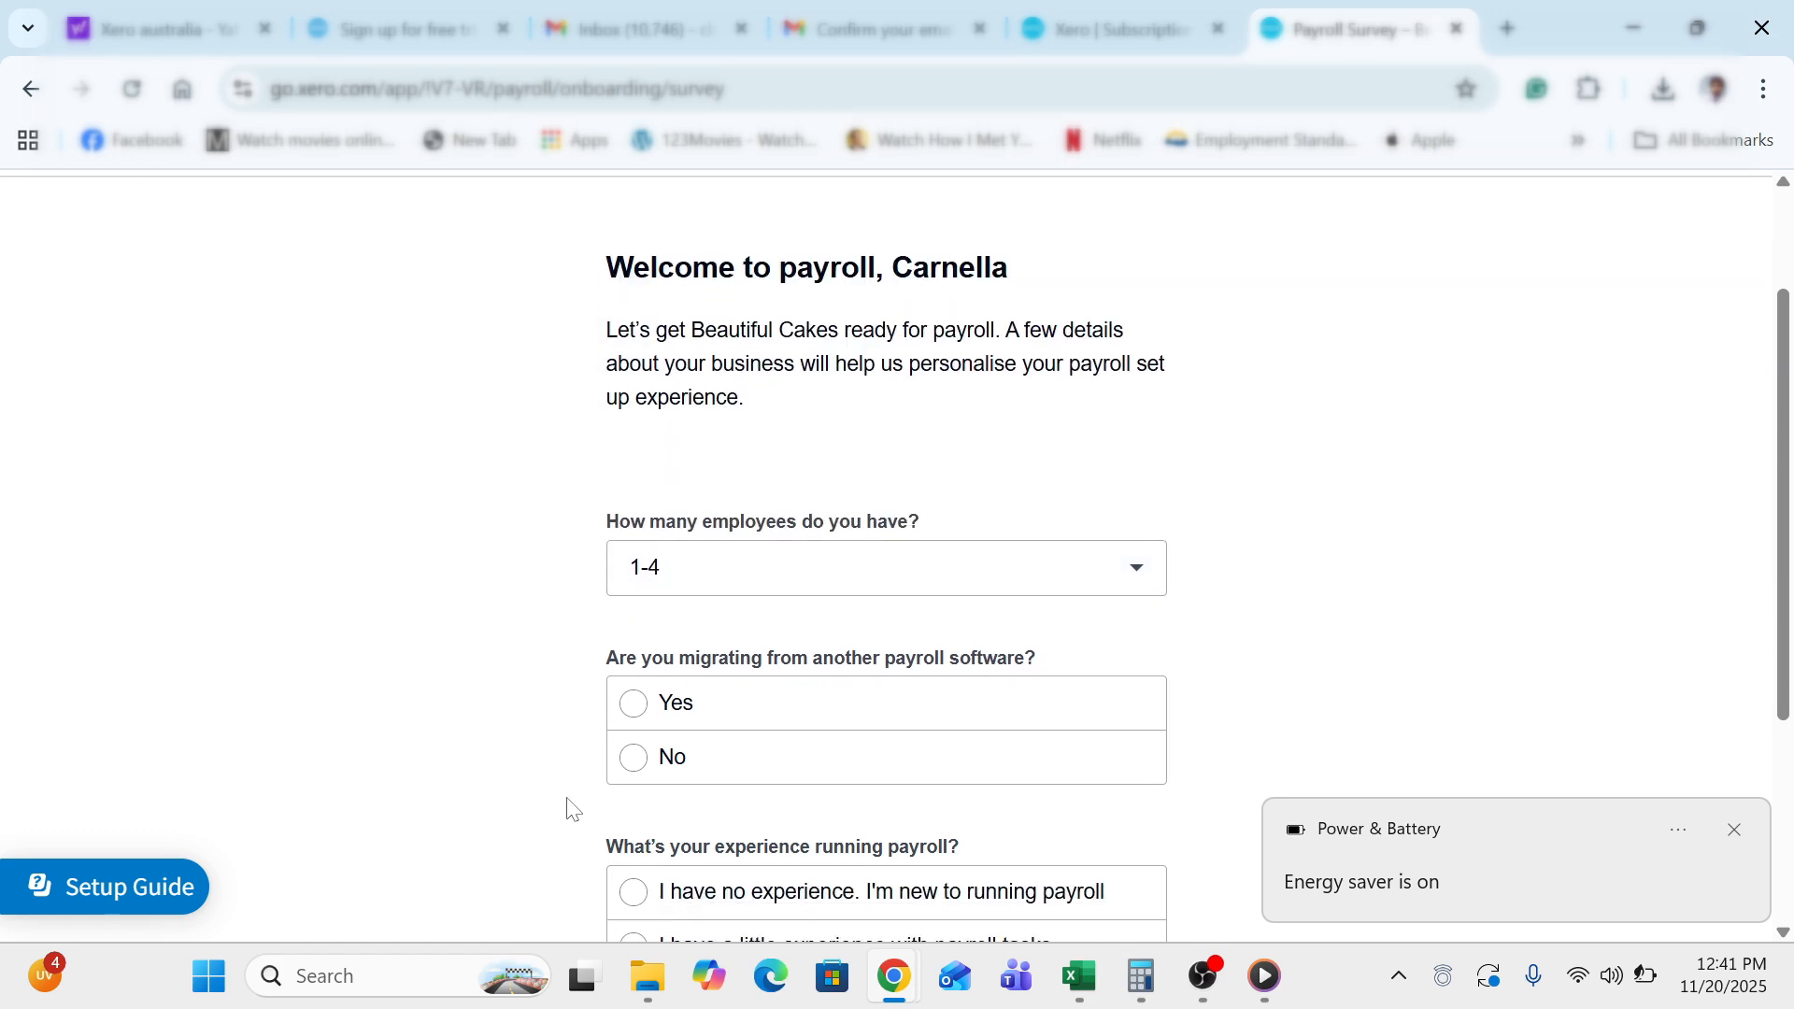
left_click(634, 759)
scroll(498, 805, "down", 4)
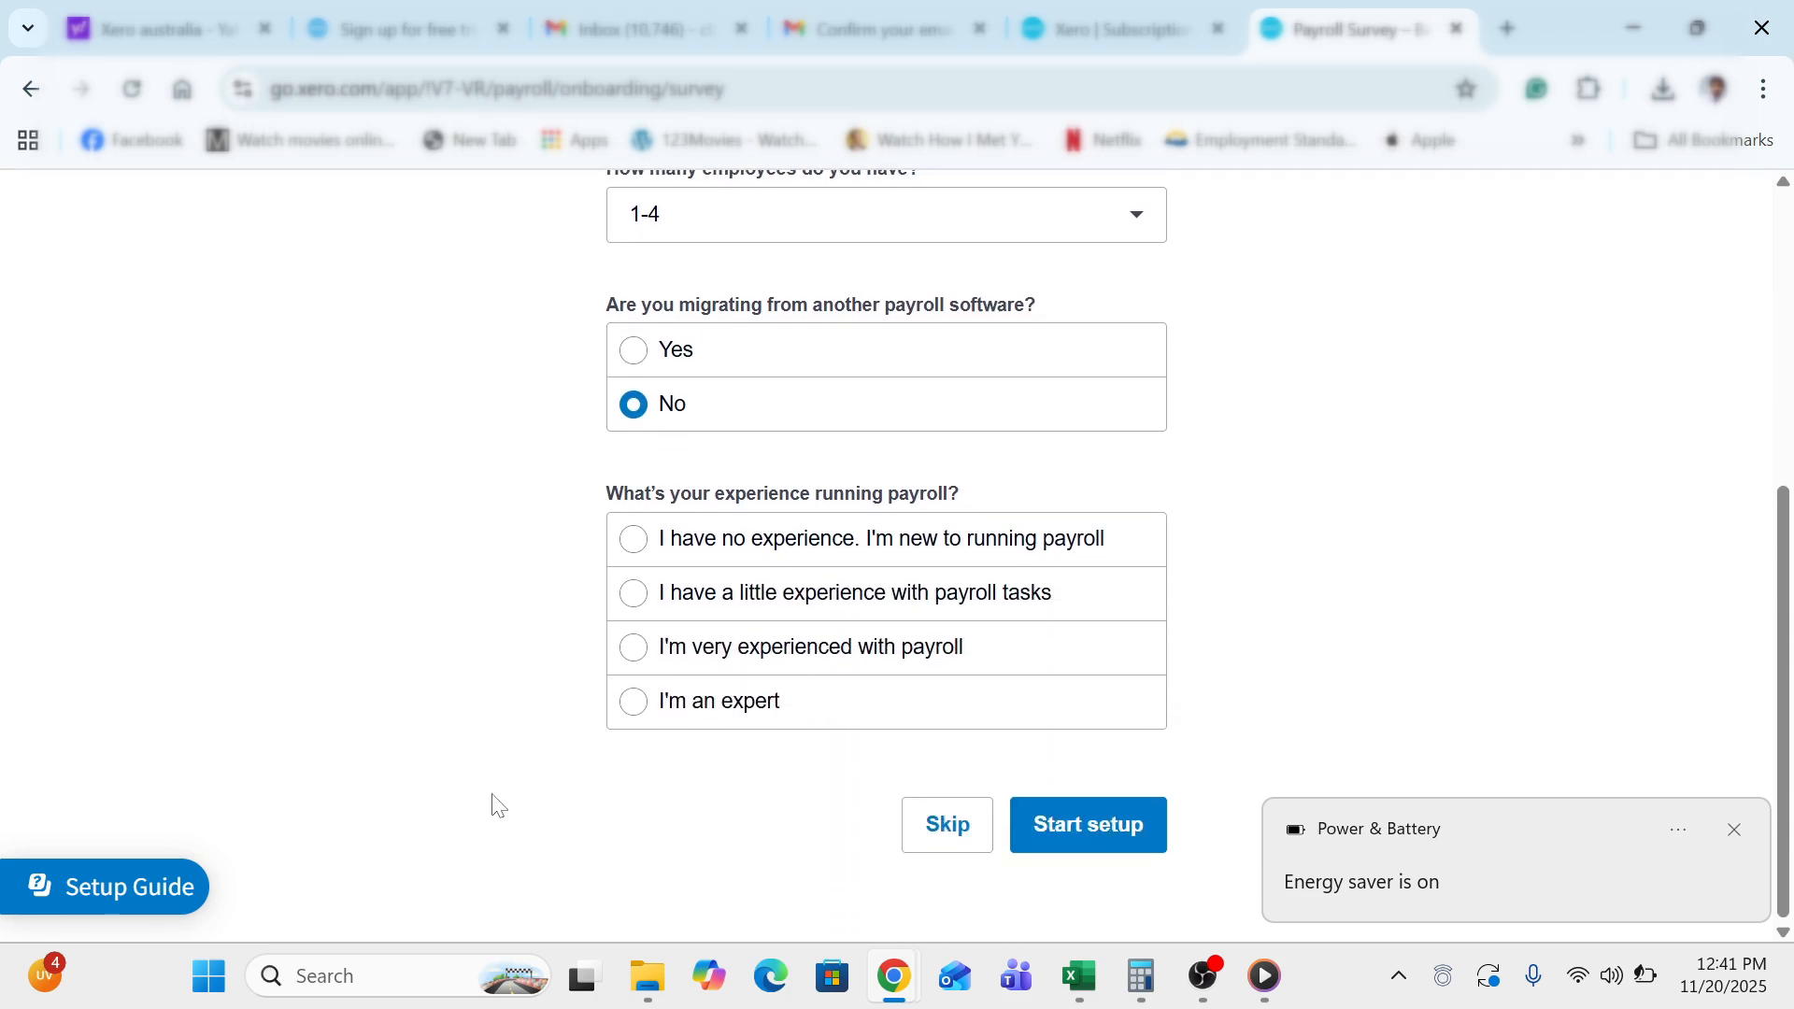
left_click(633, 539)
left_click(1121, 838)
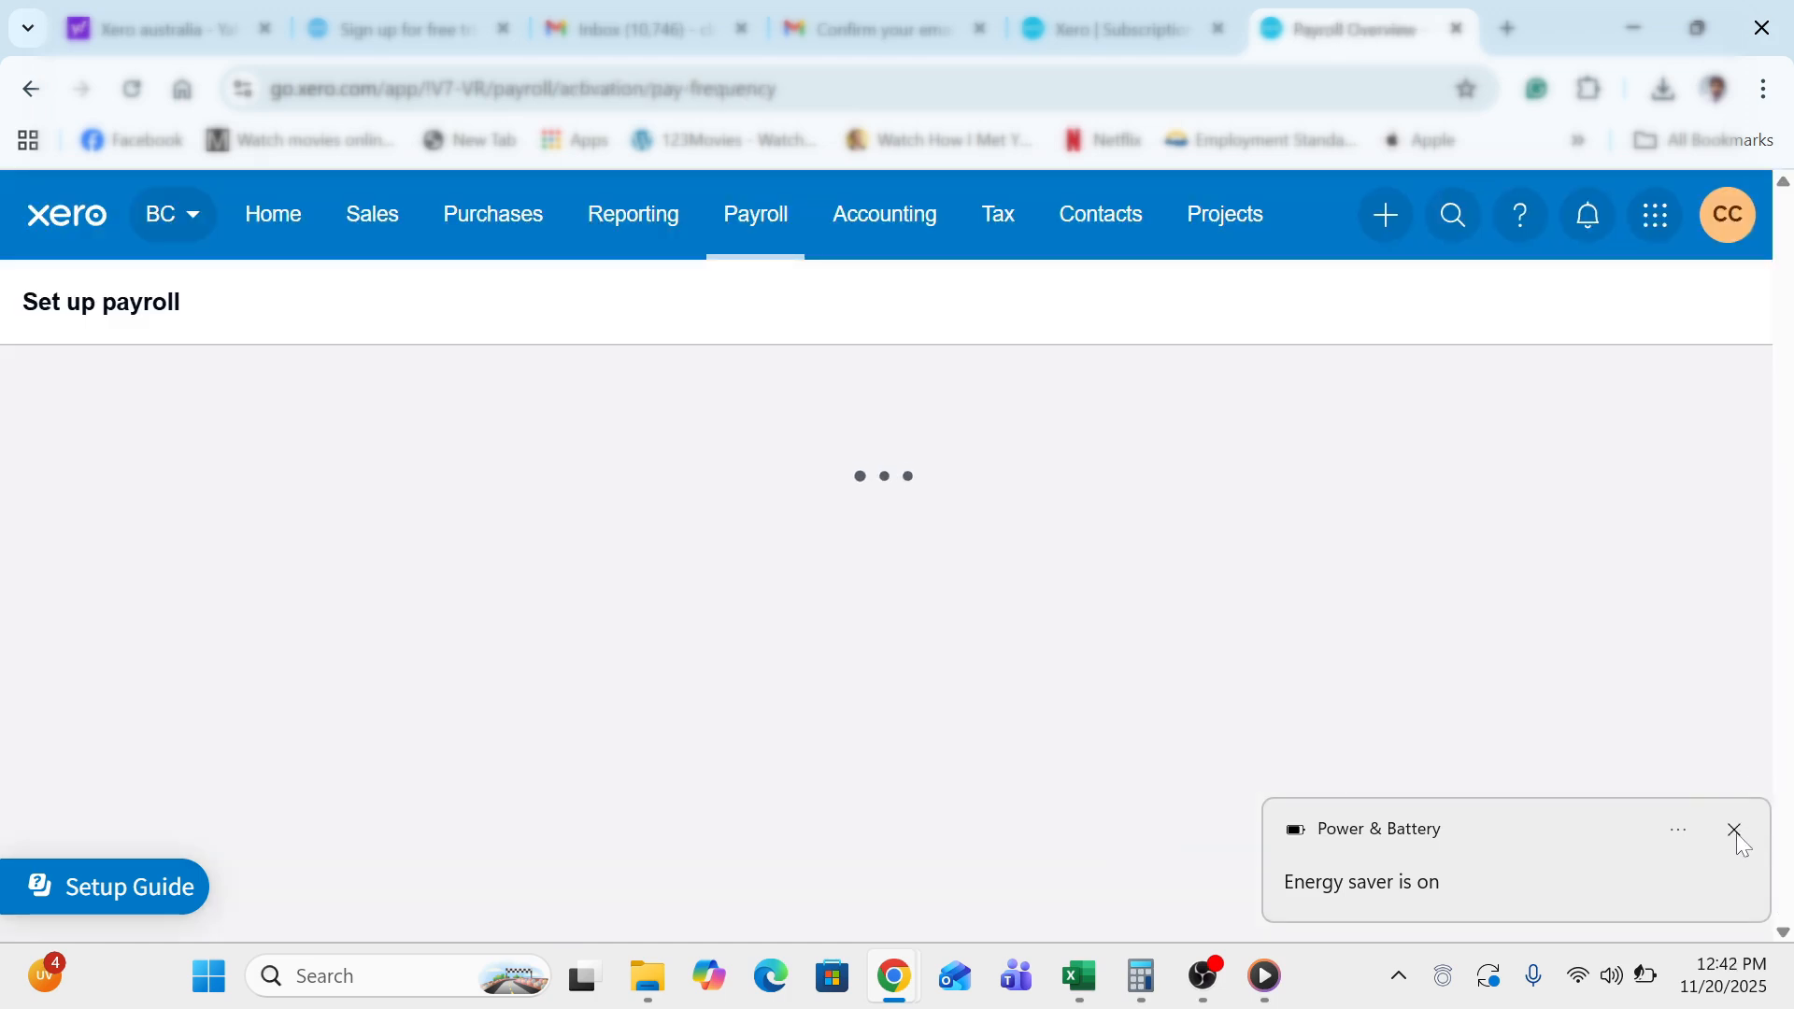
Choose Weekly as the payment frequency and name it 'Weekly'
left_click(1735, 831)
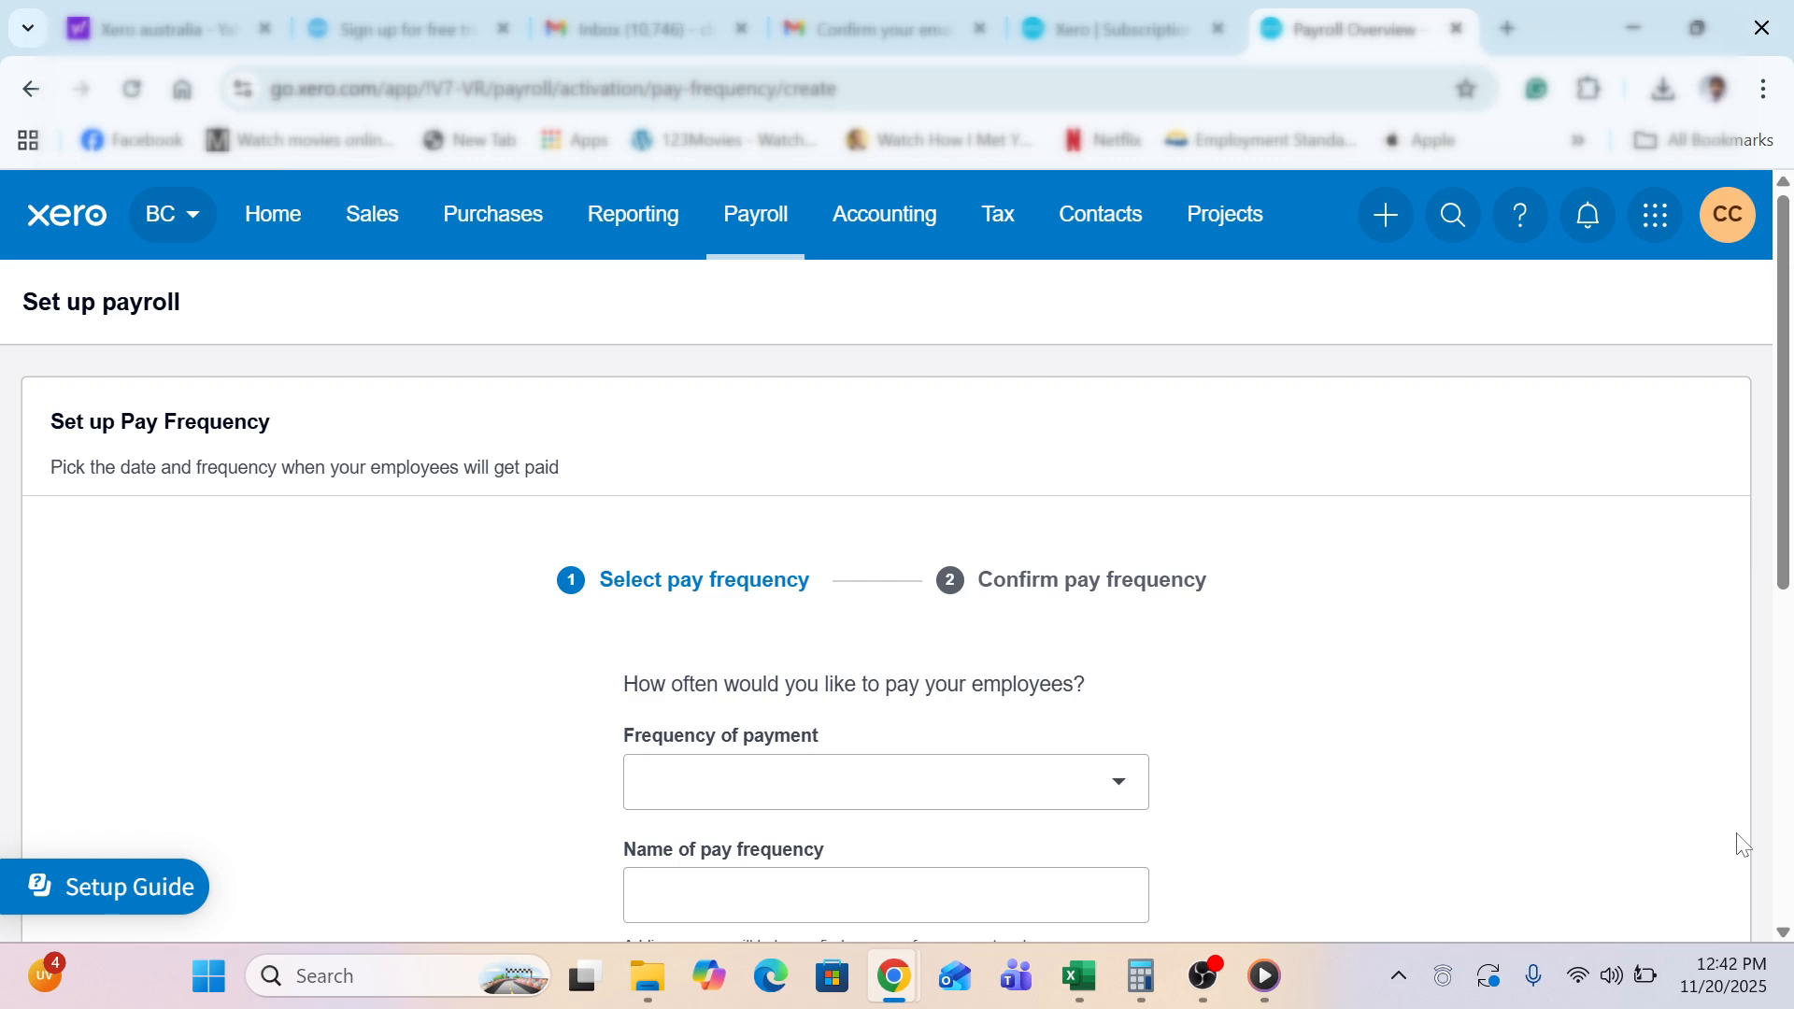
scroll(1392, 517, "down", 3)
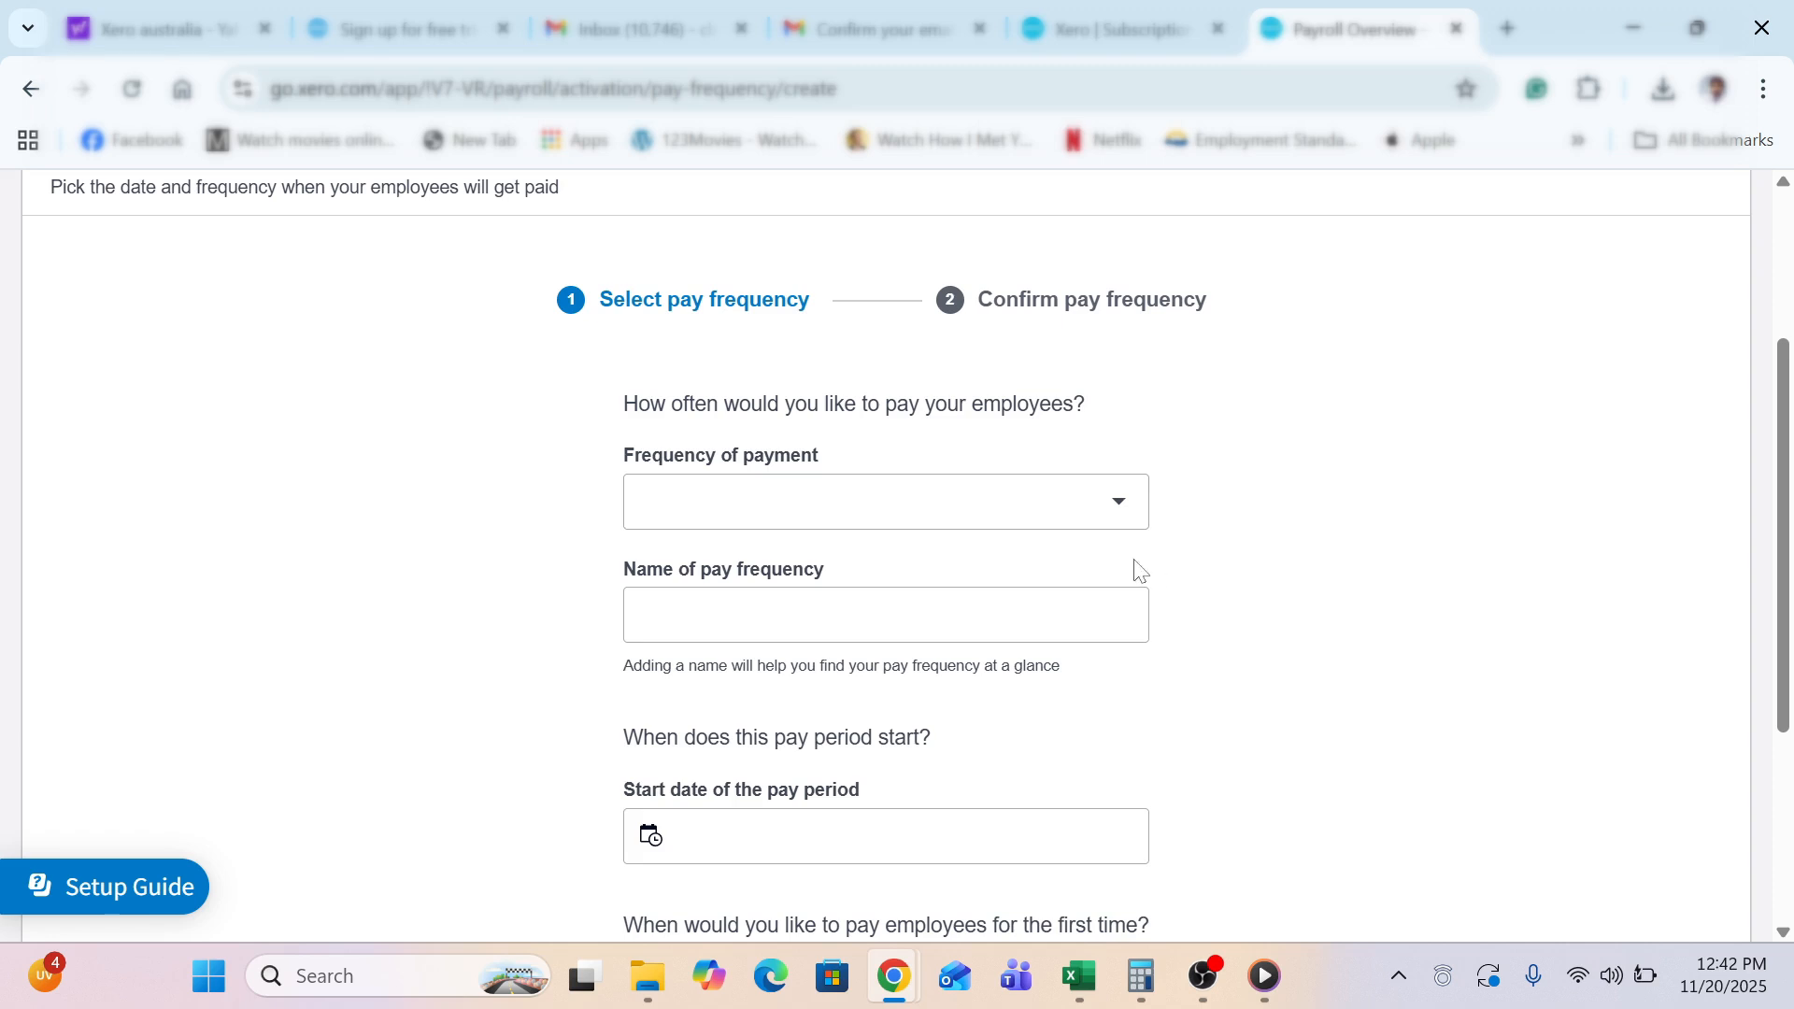
left_click(1072, 508)
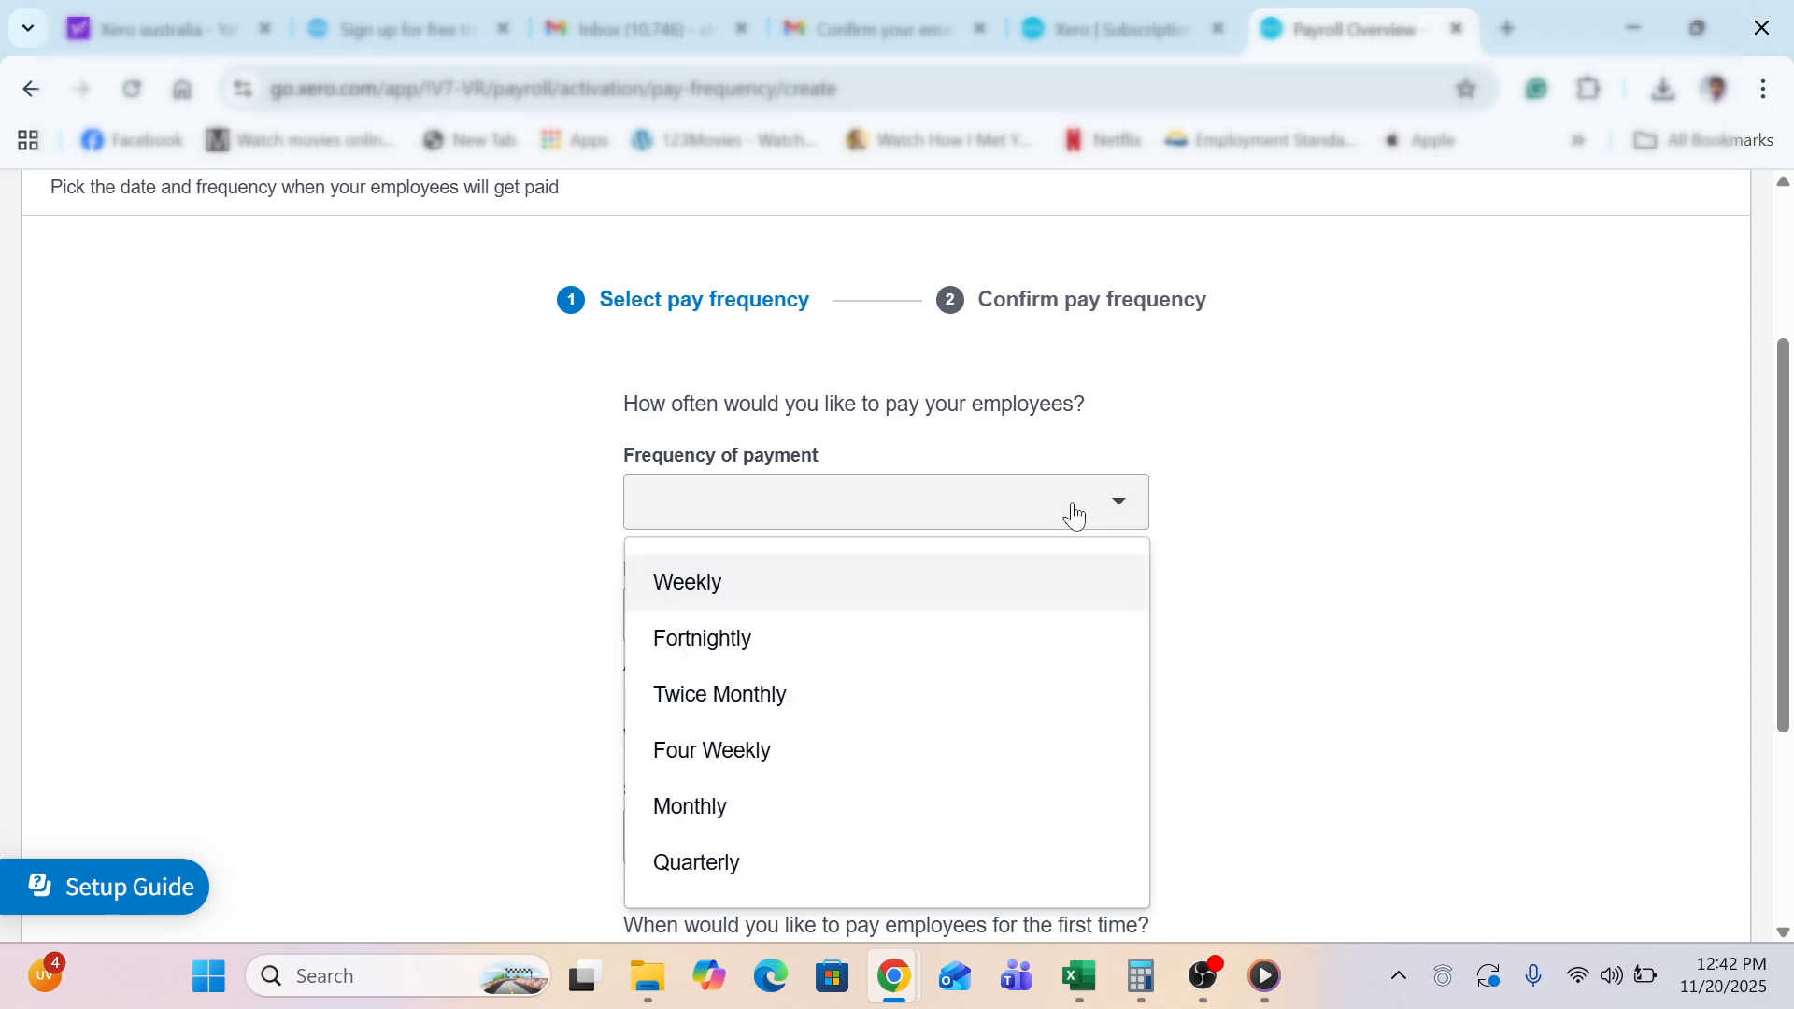
left_click(694, 589)
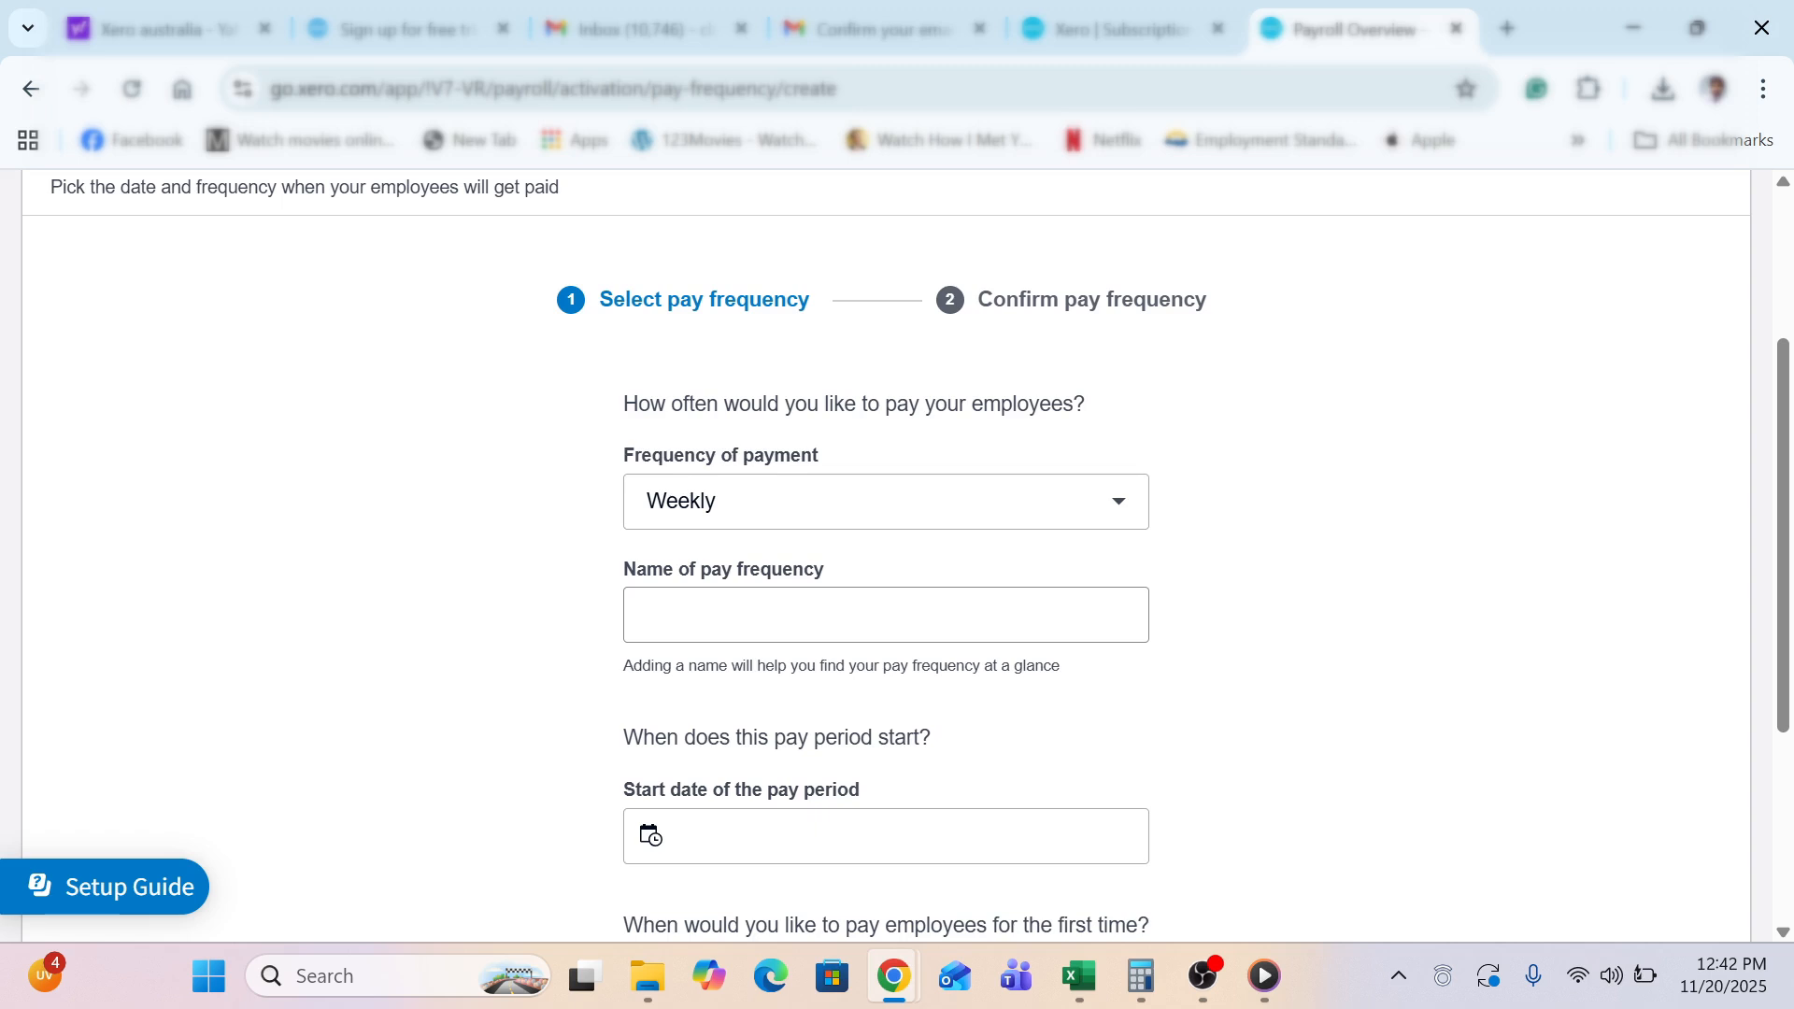
left_click(694, 614)
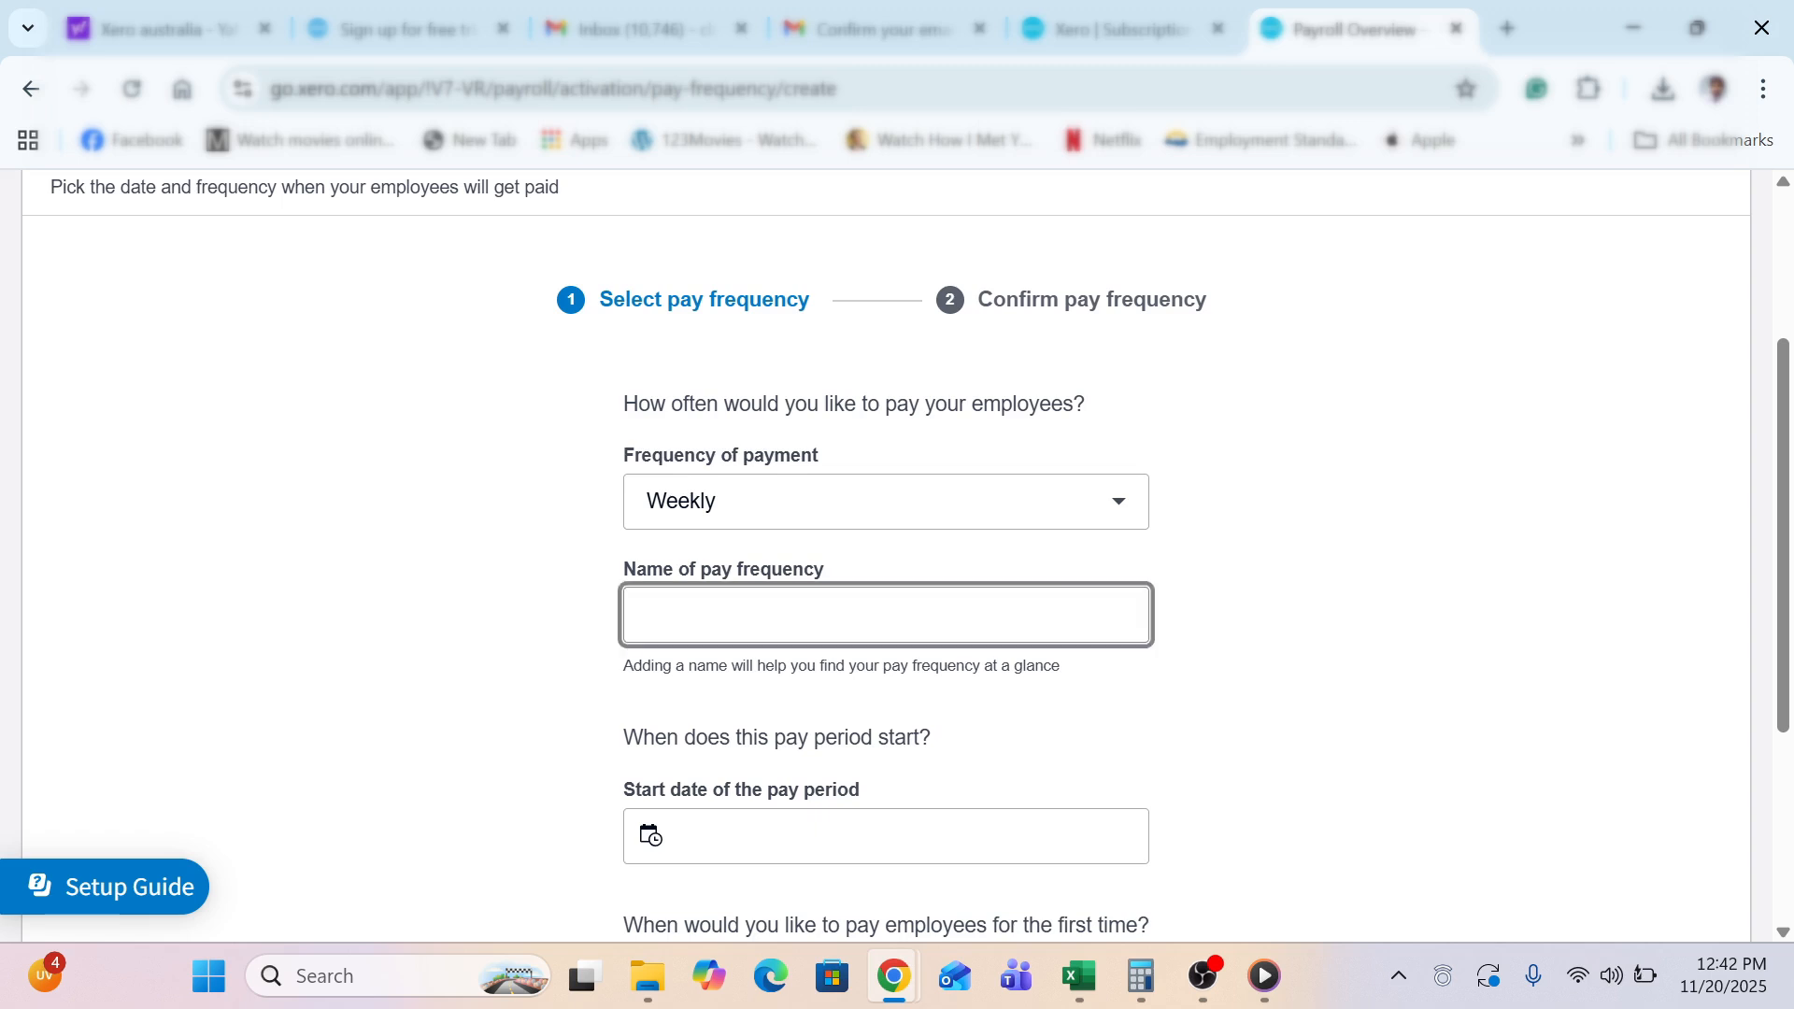
type("Weekly")
left_click(500, 696)
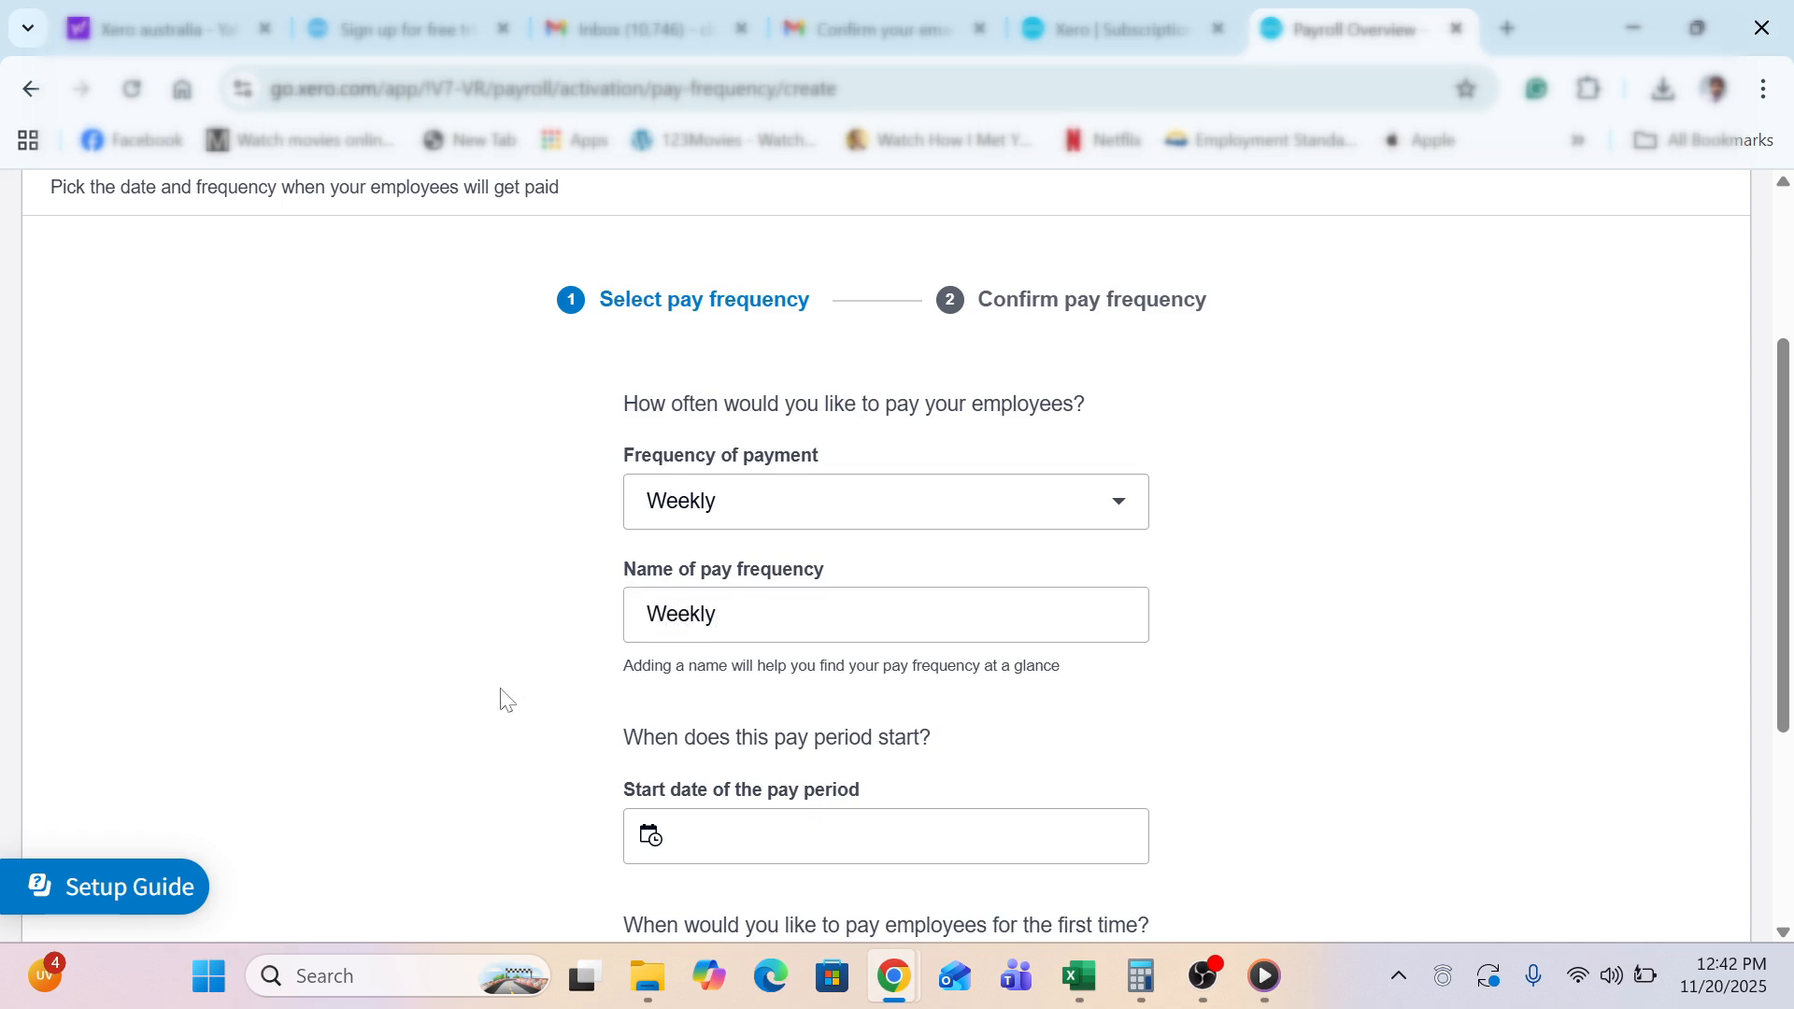
Set the pay period start to 25 Nov 2025 and first payment date to 2 Dec 2025
scroll(503, 697, "down", 1)
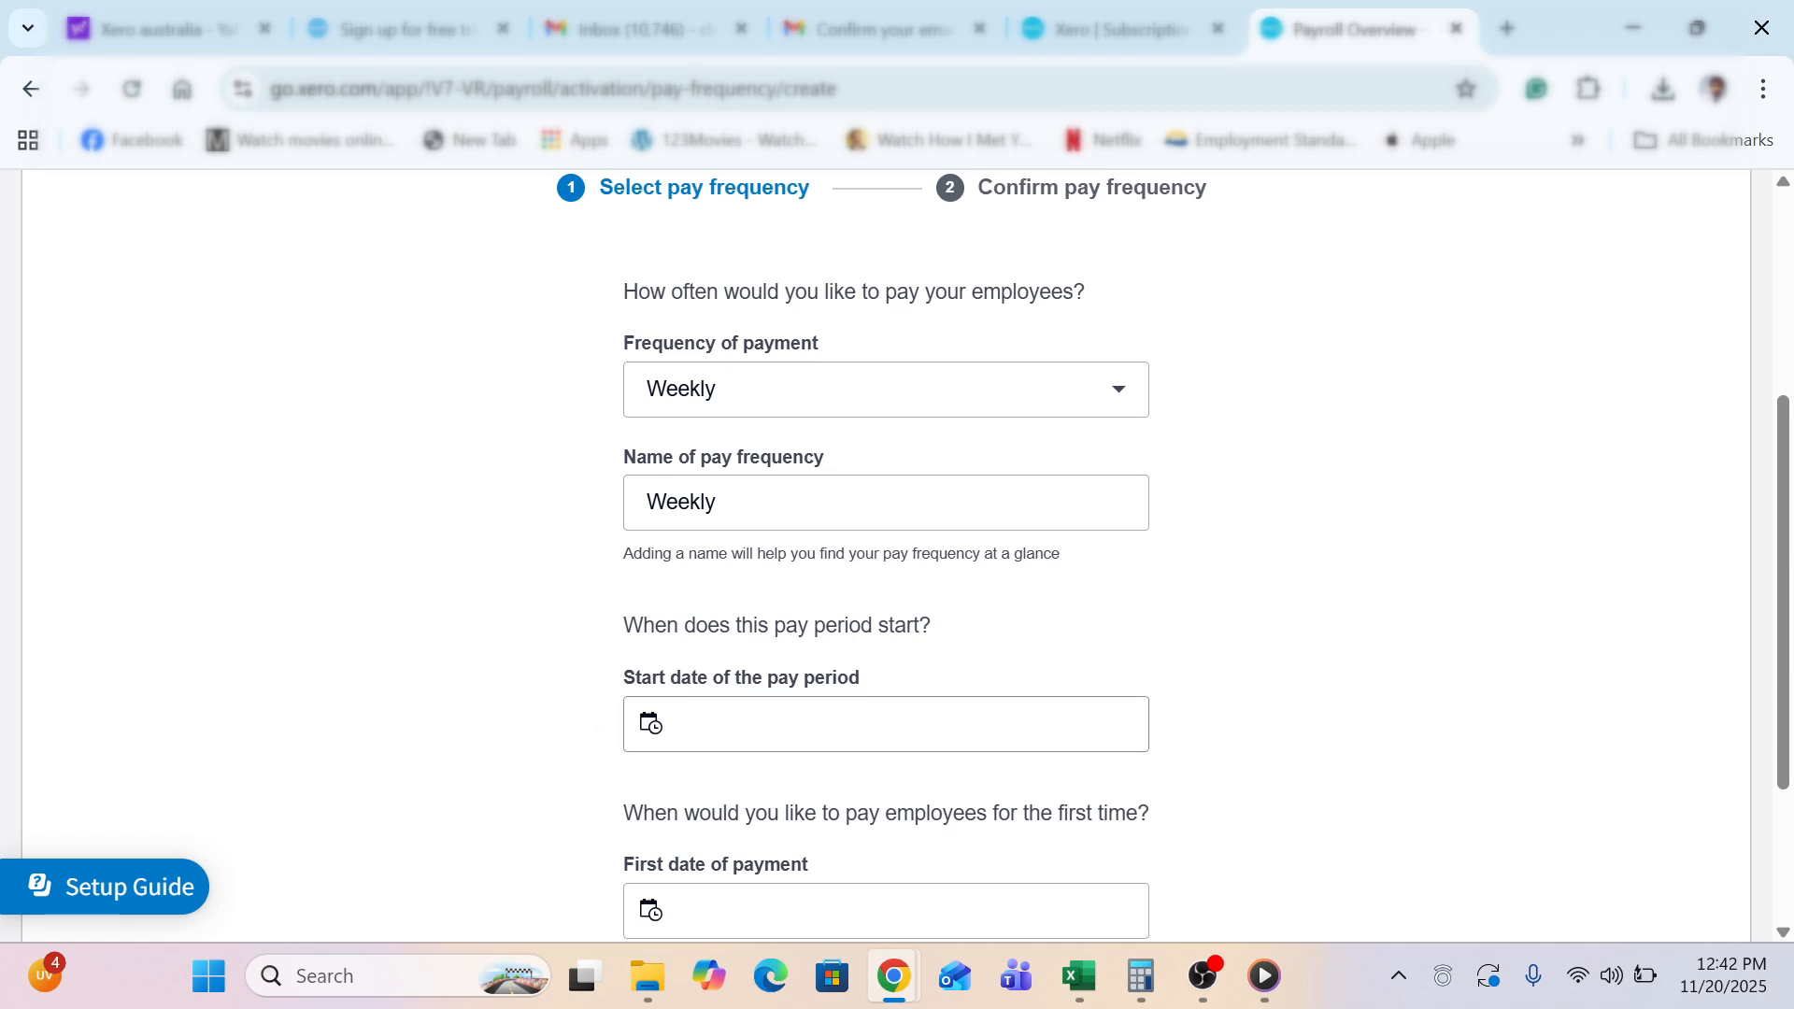
left_click(710, 724)
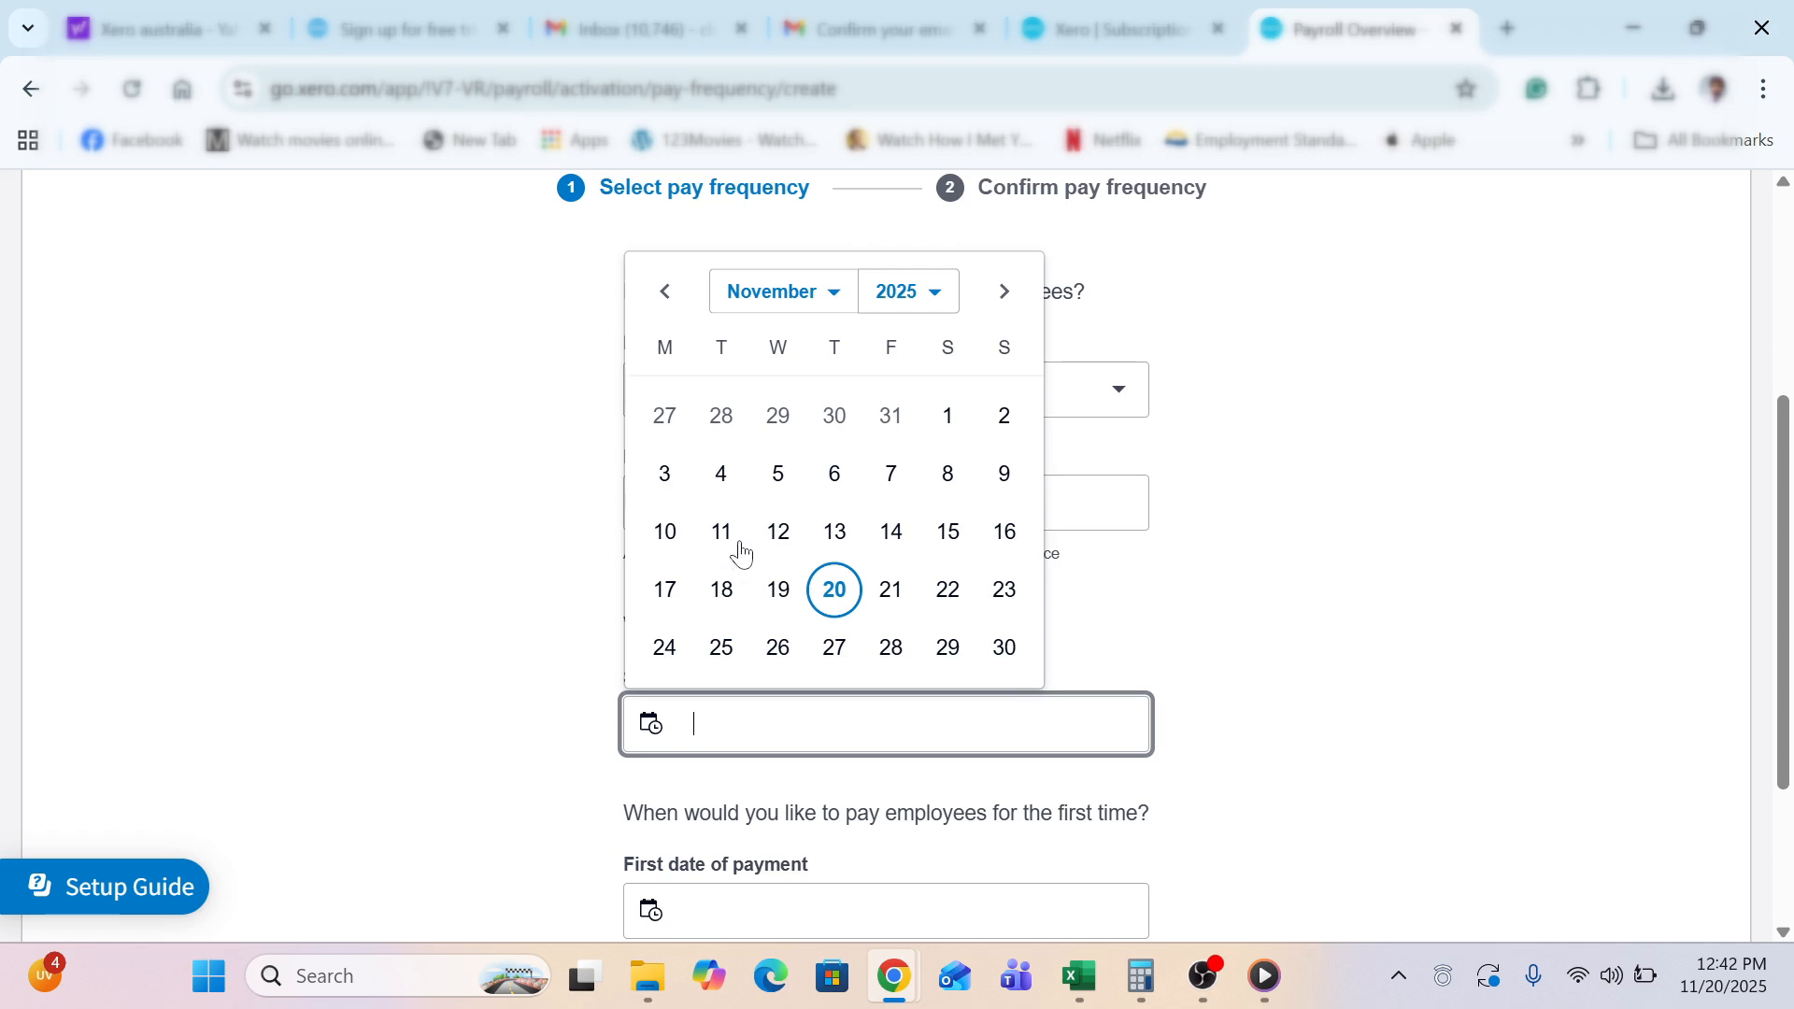
left_click(720, 647)
left_click(513, 665)
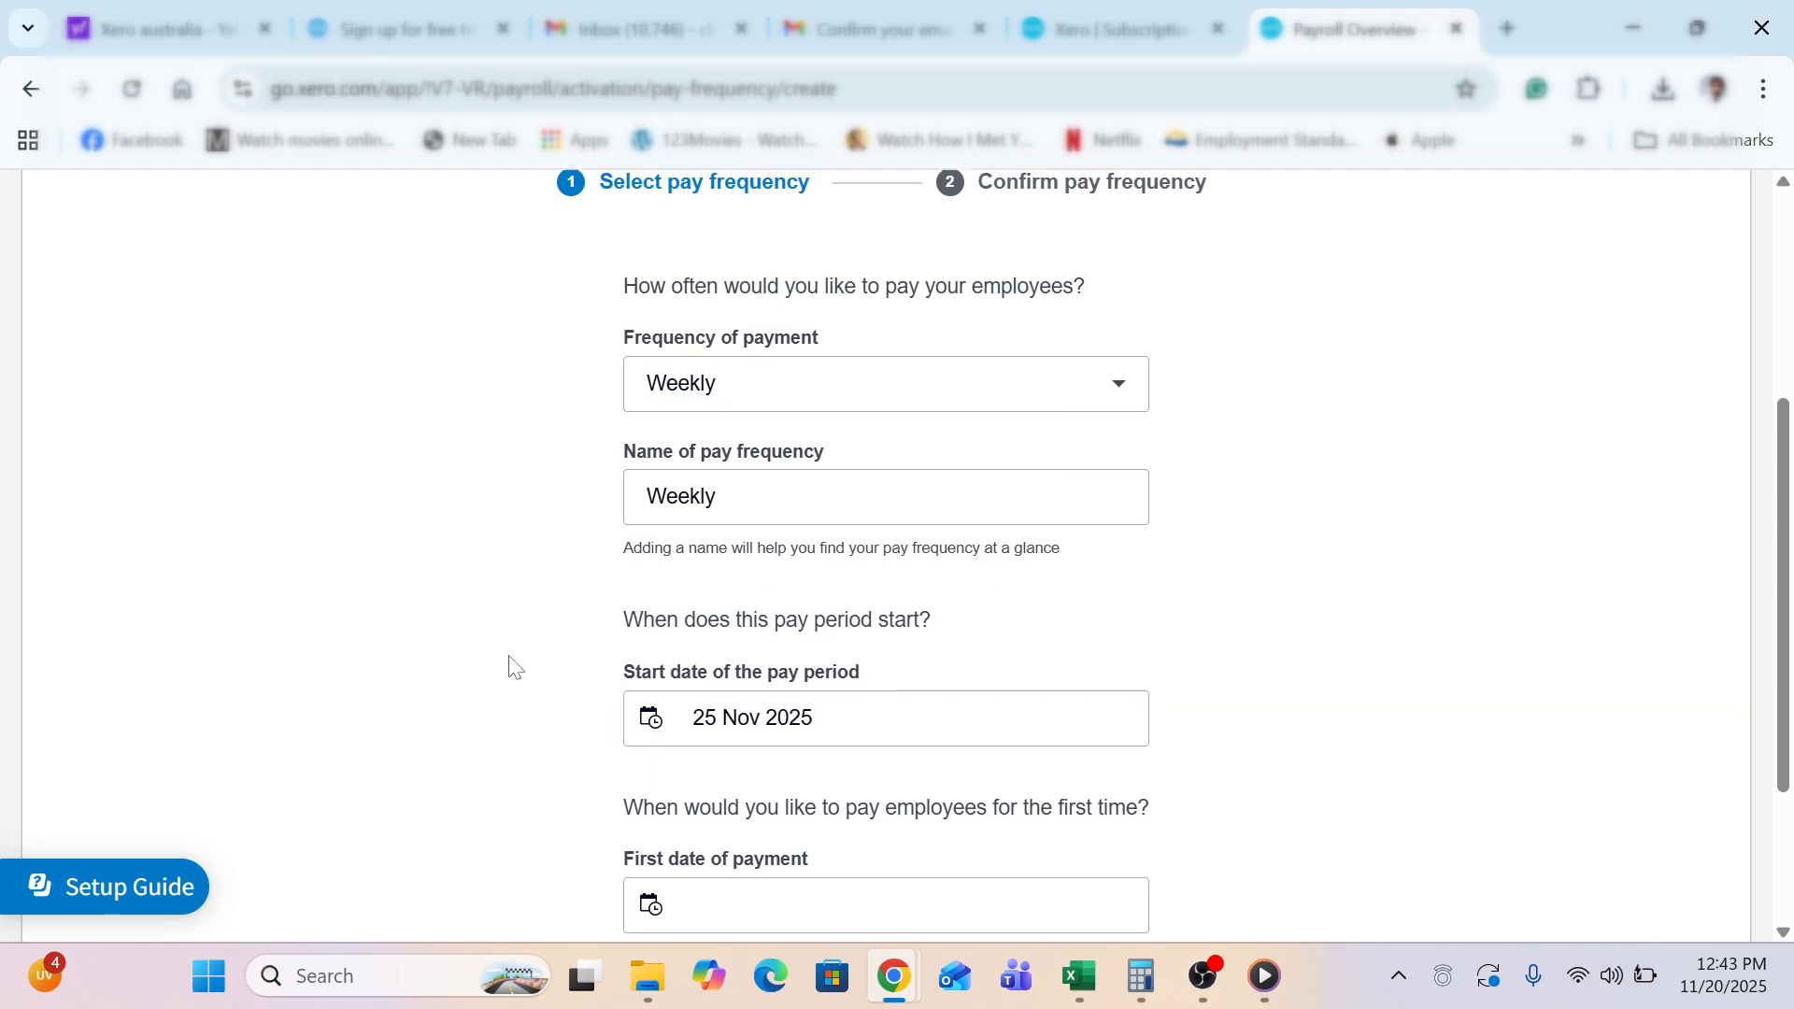
scroll(513, 666, "down", 1)
scroll(513, 665, "down", 2)
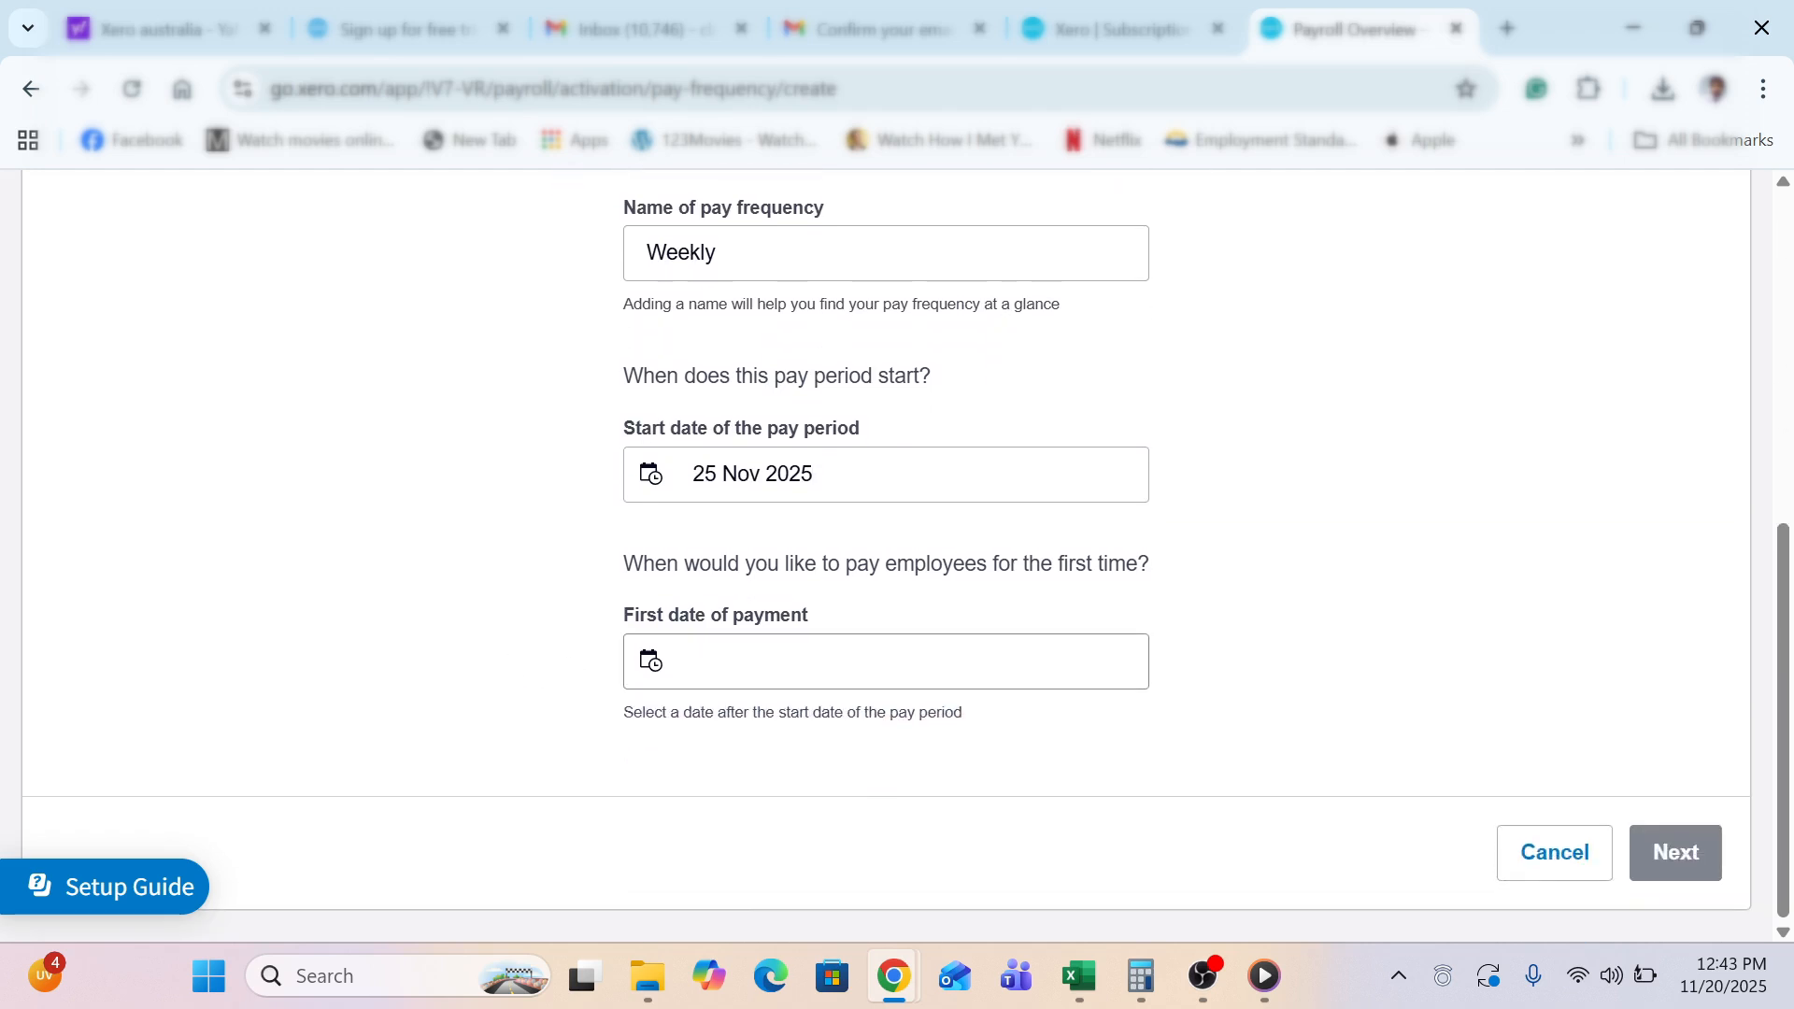
left_click(724, 662)
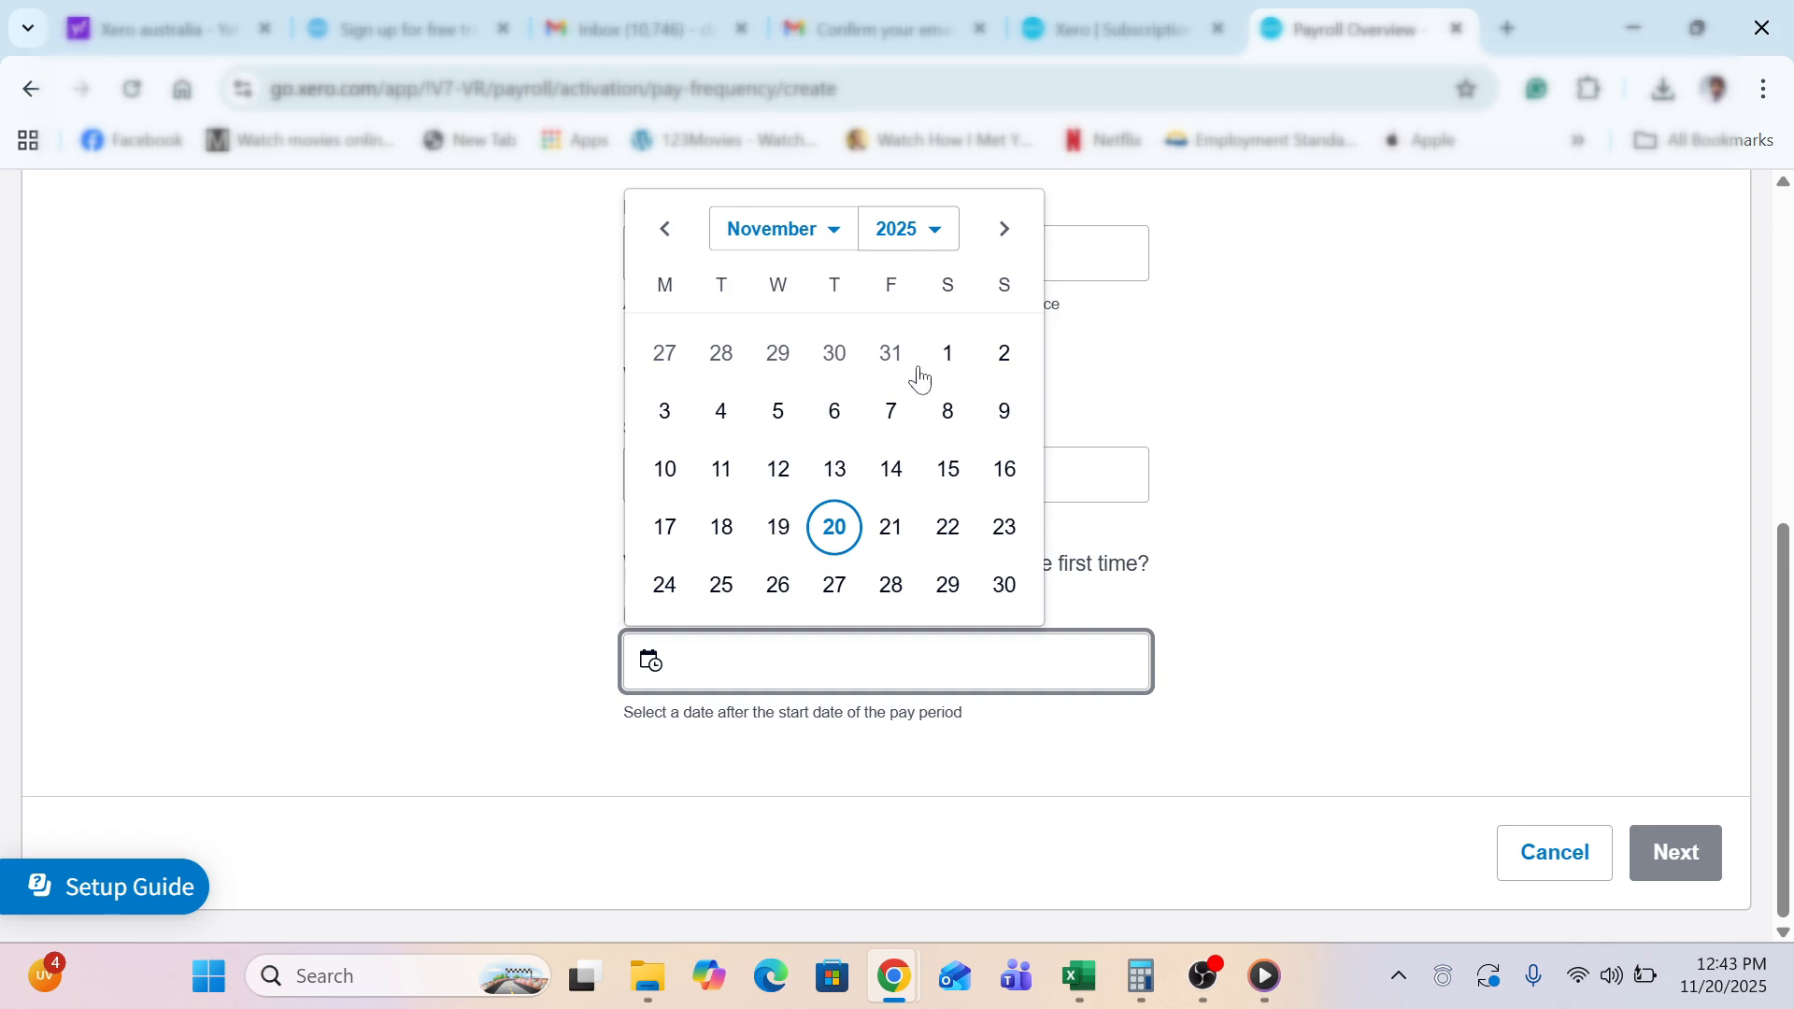
left_click(1003, 230)
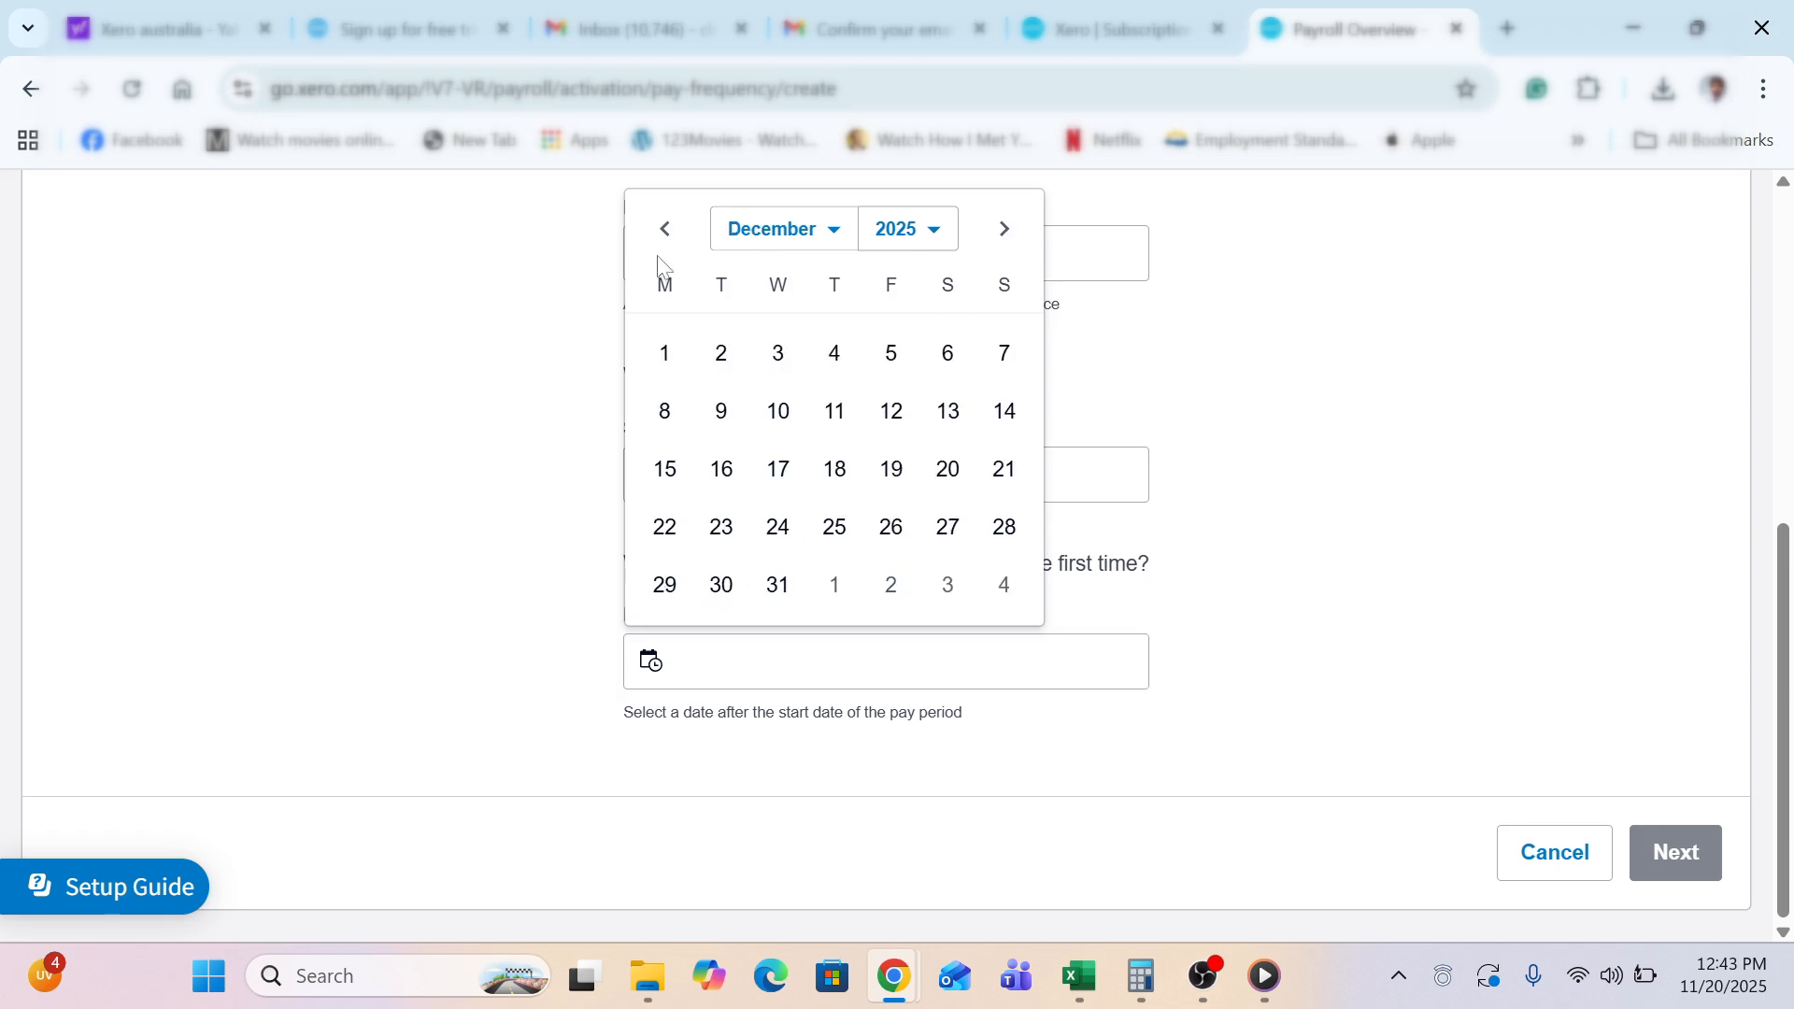
left_click(665, 230)
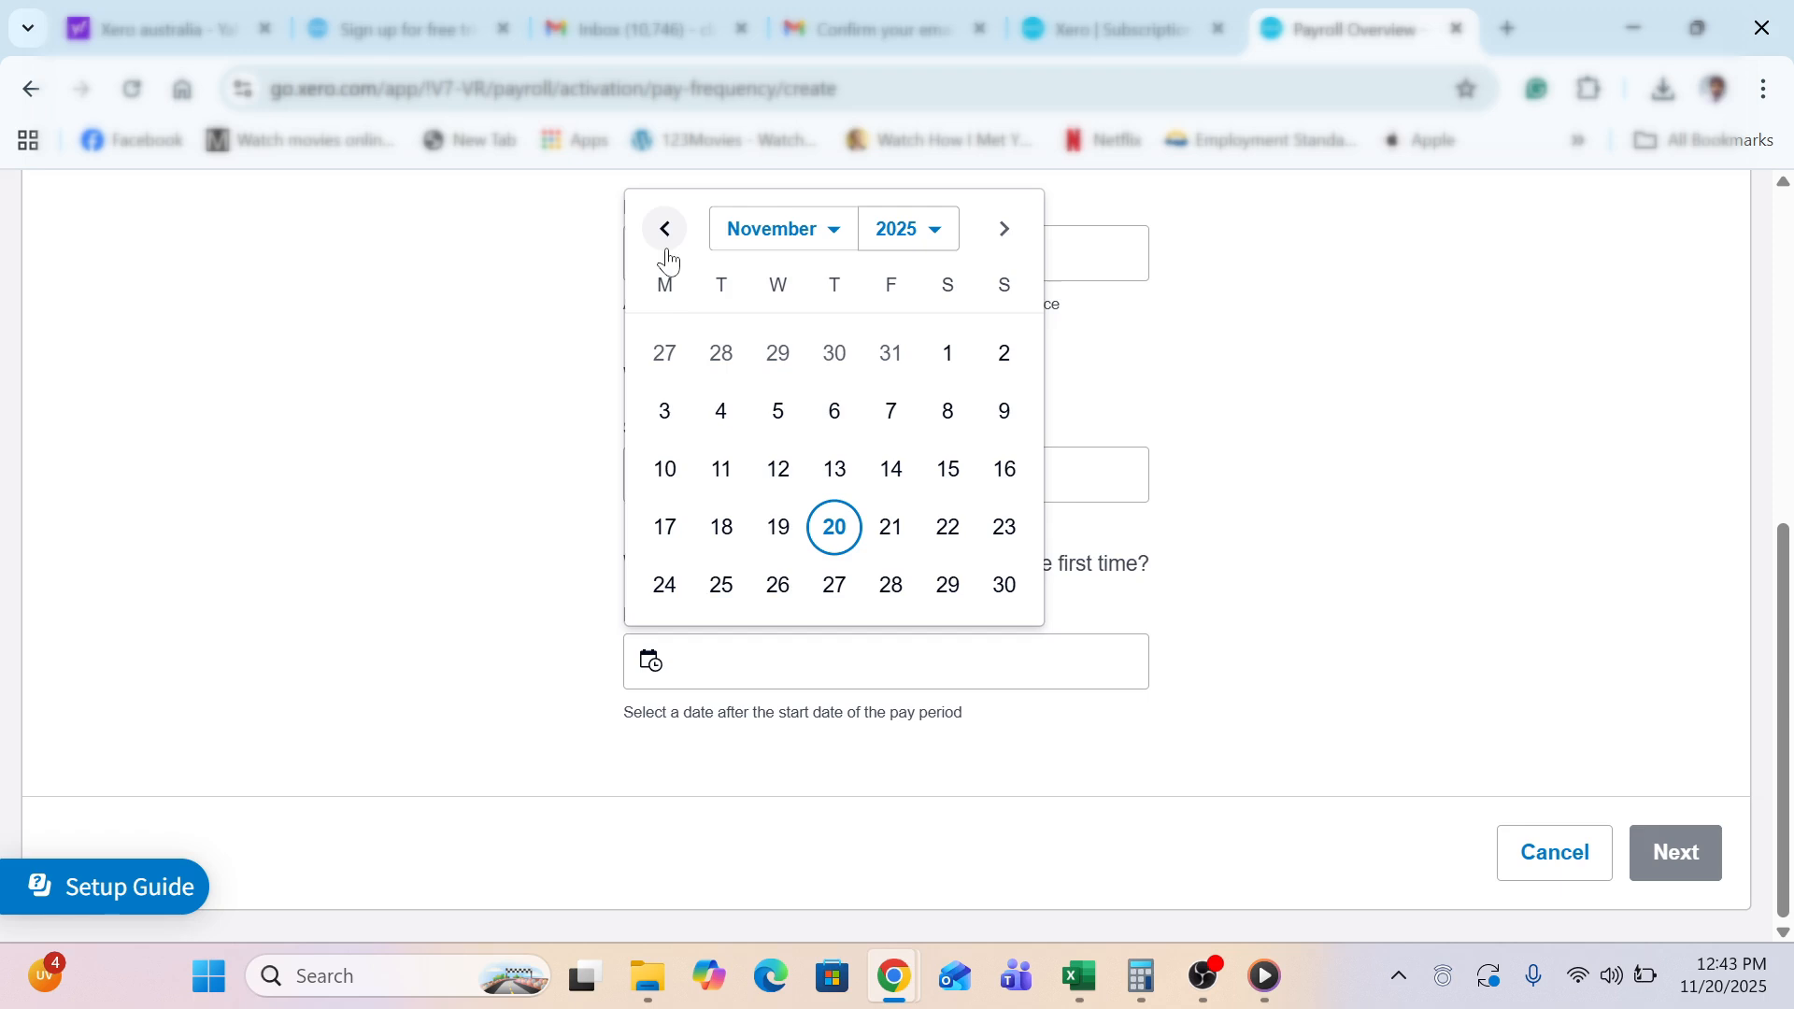
left_click(1003, 230)
left_click(720, 355)
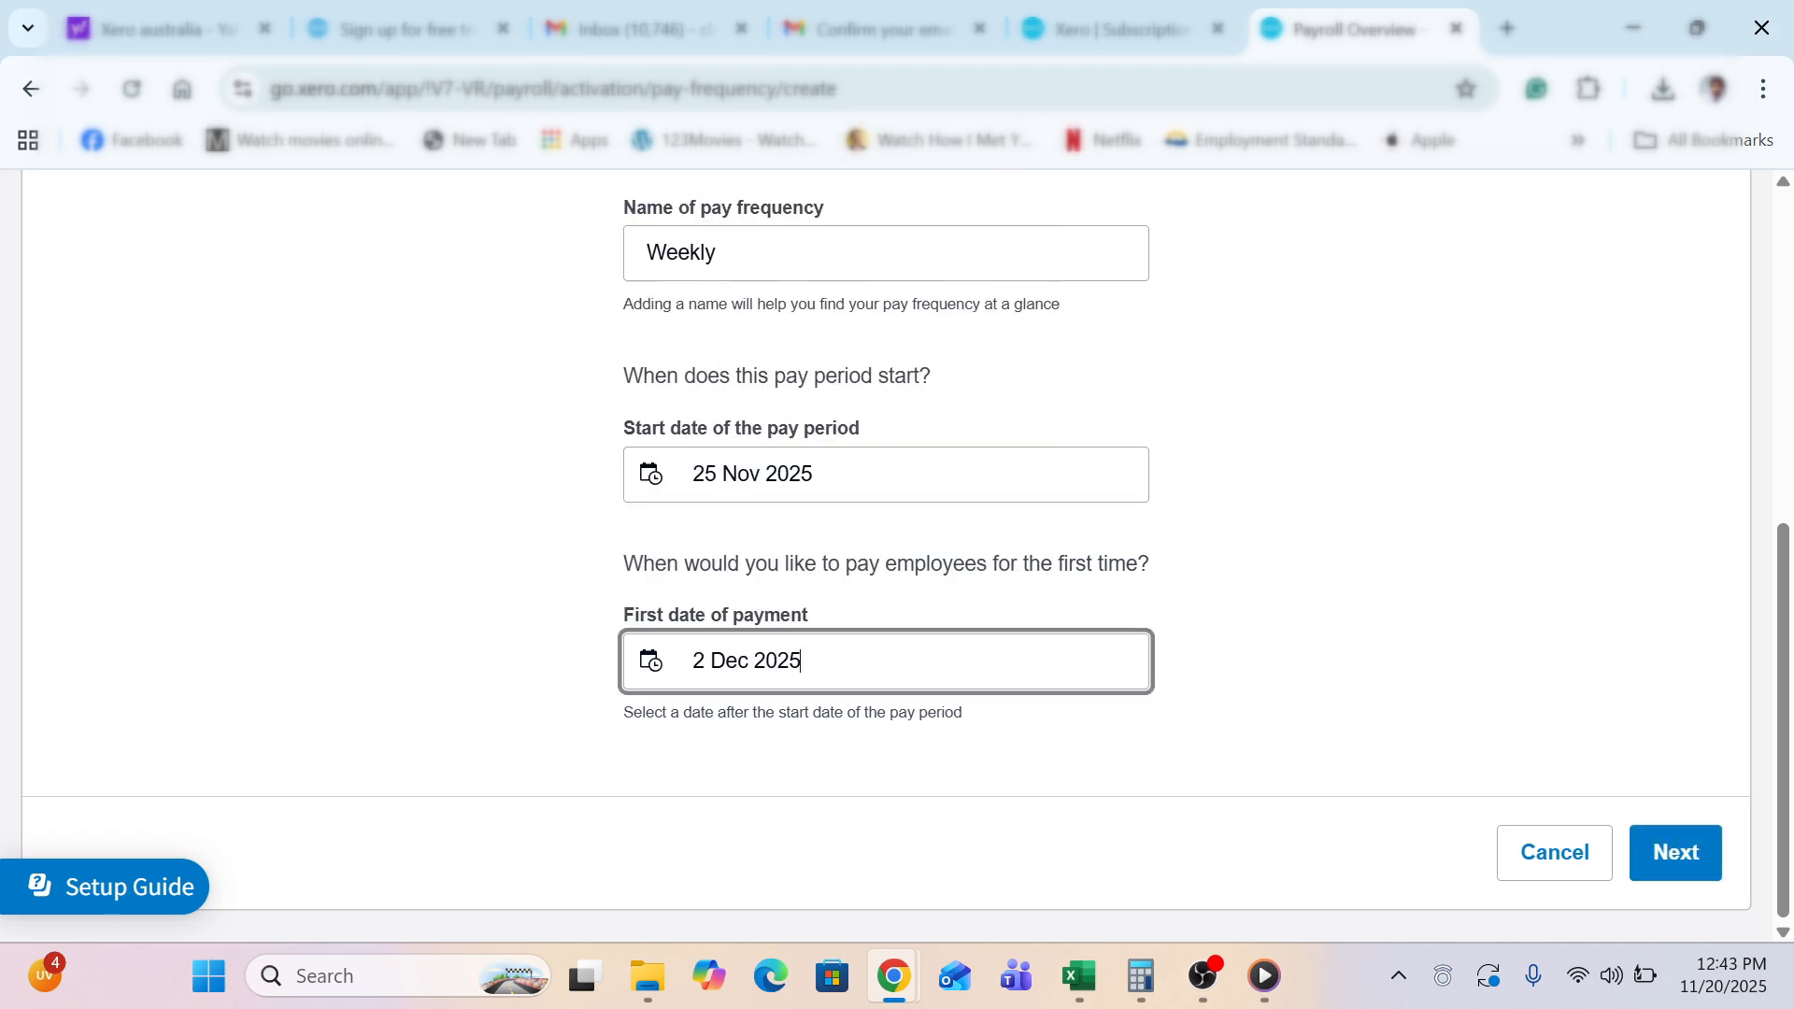
left_click(1644, 853)
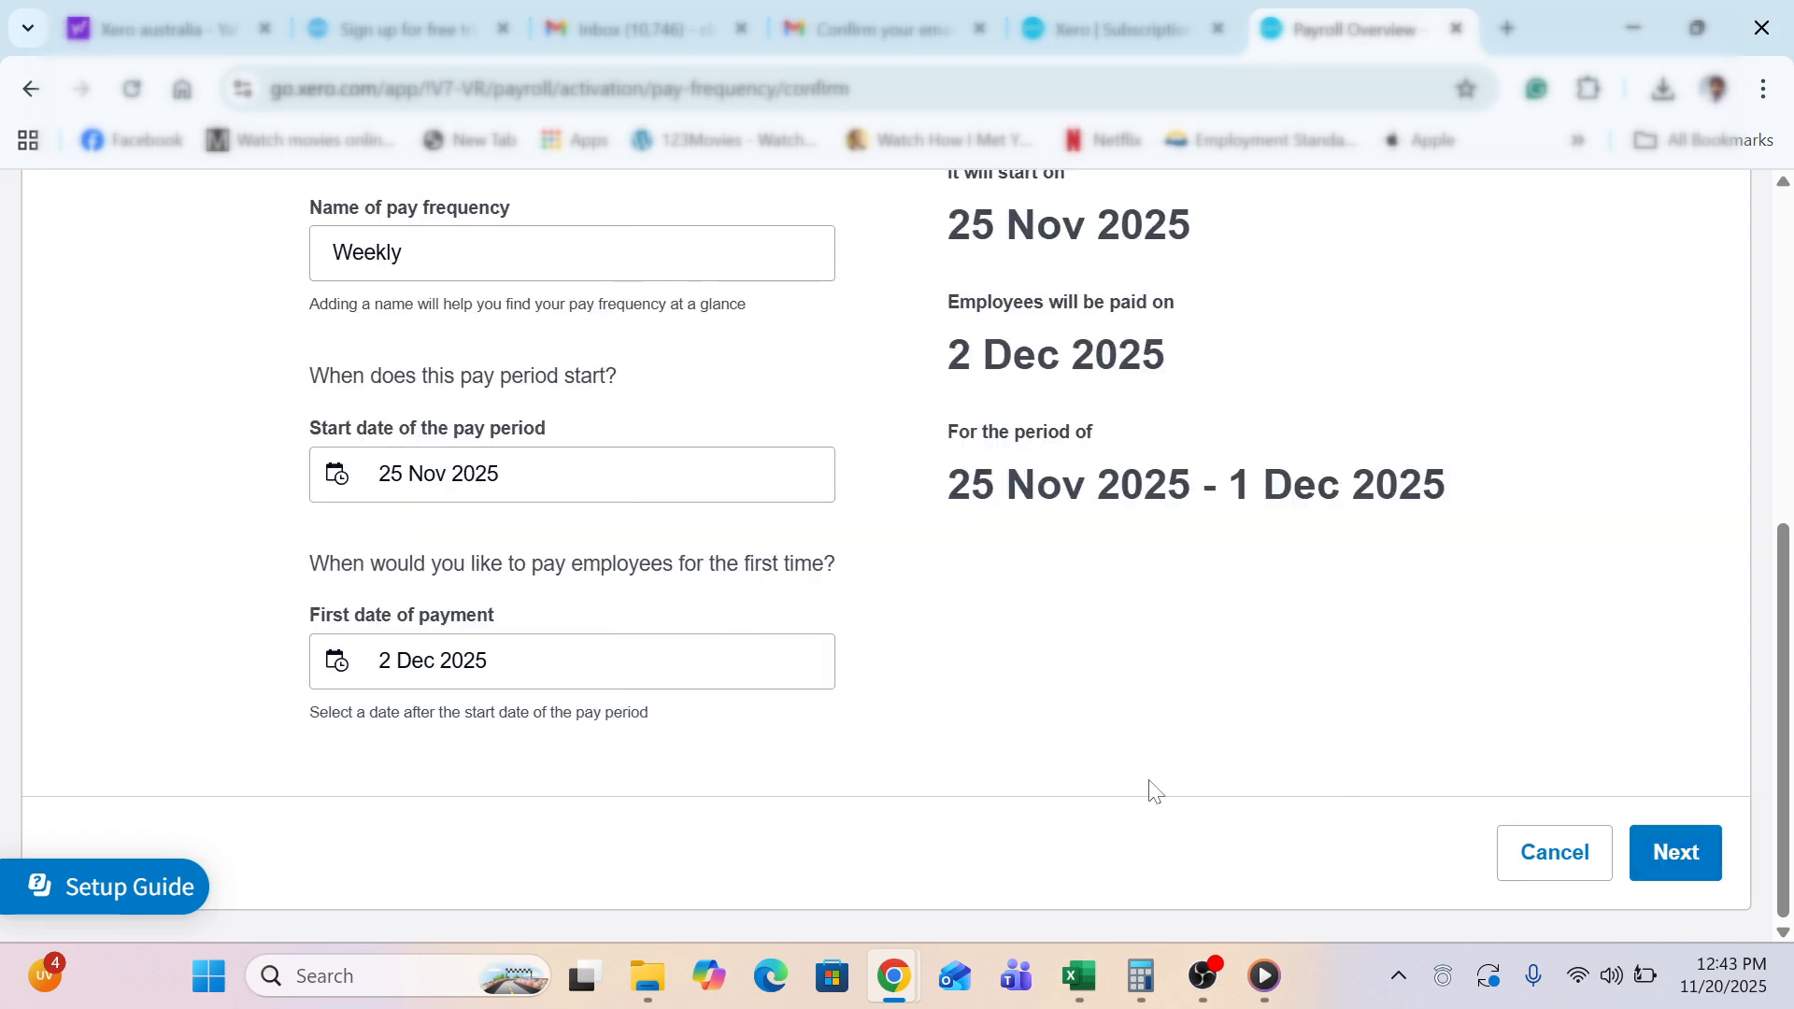
Confirm the Weekly pay frequency (period 25 Nov–1 Dec 2025) and go back to the payroll checklist
scroll(1155, 792, "up", 4)
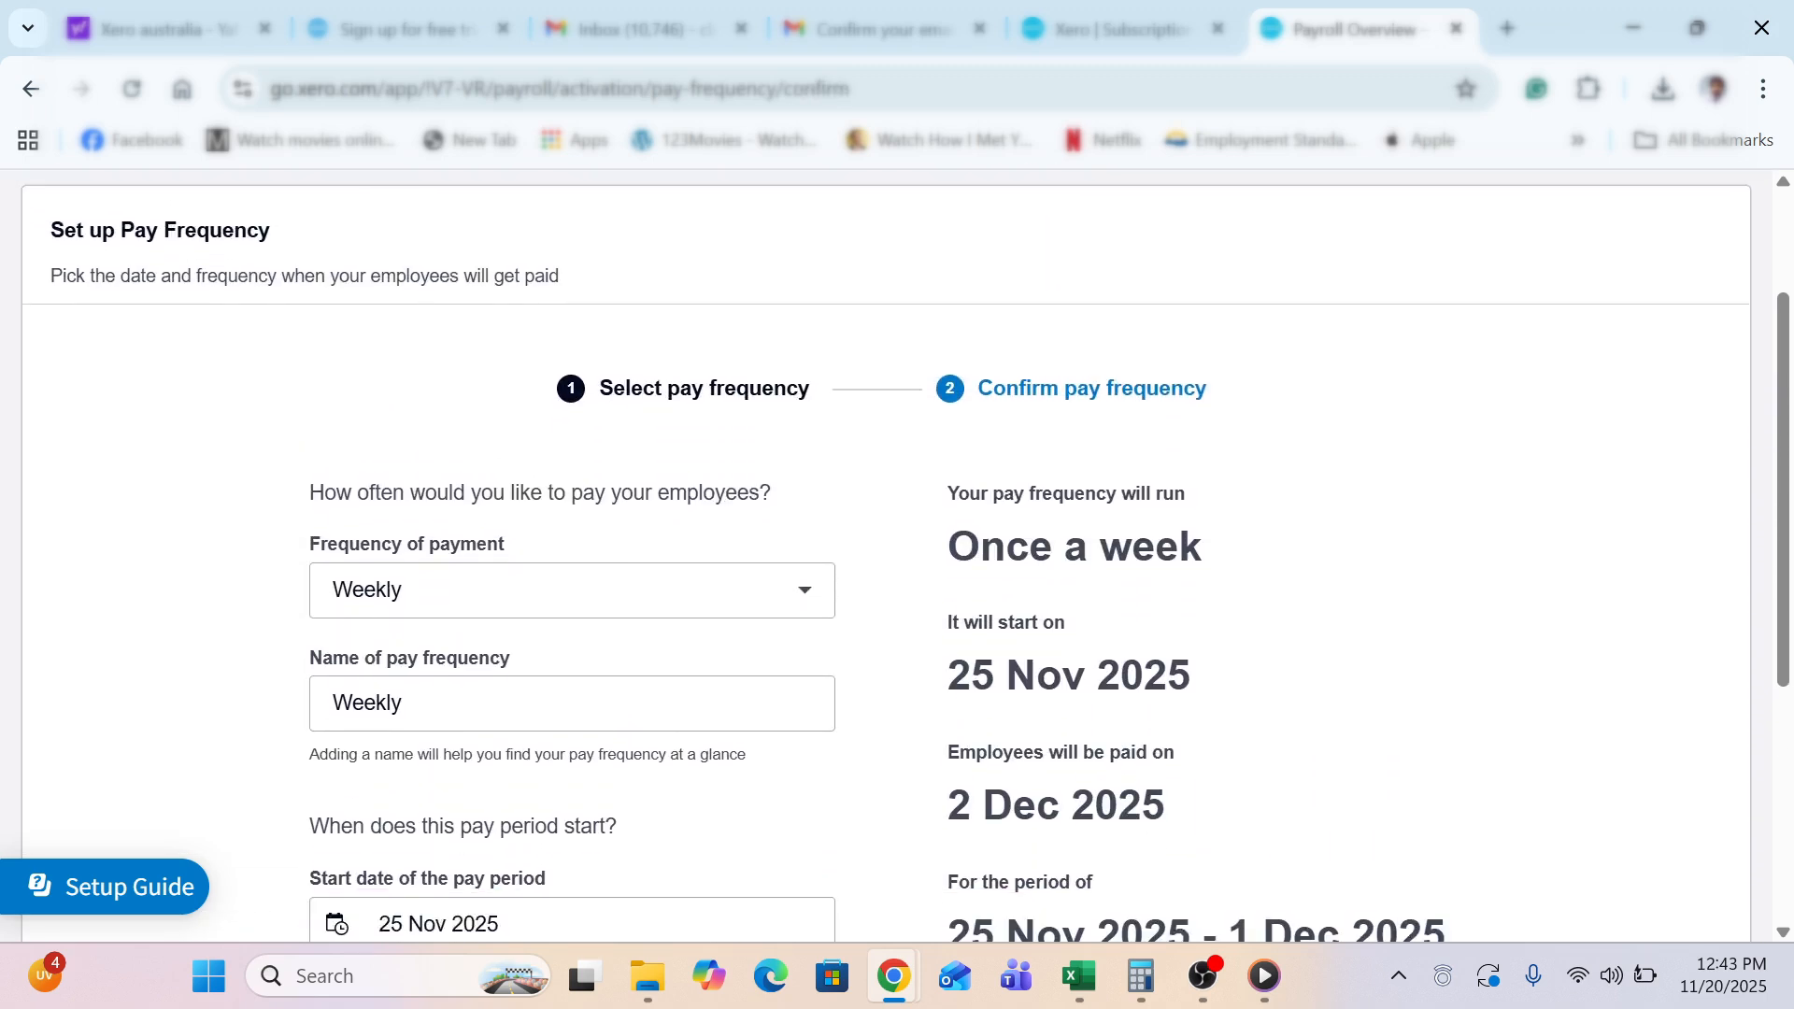
scroll(1155, 792, "down", 2)
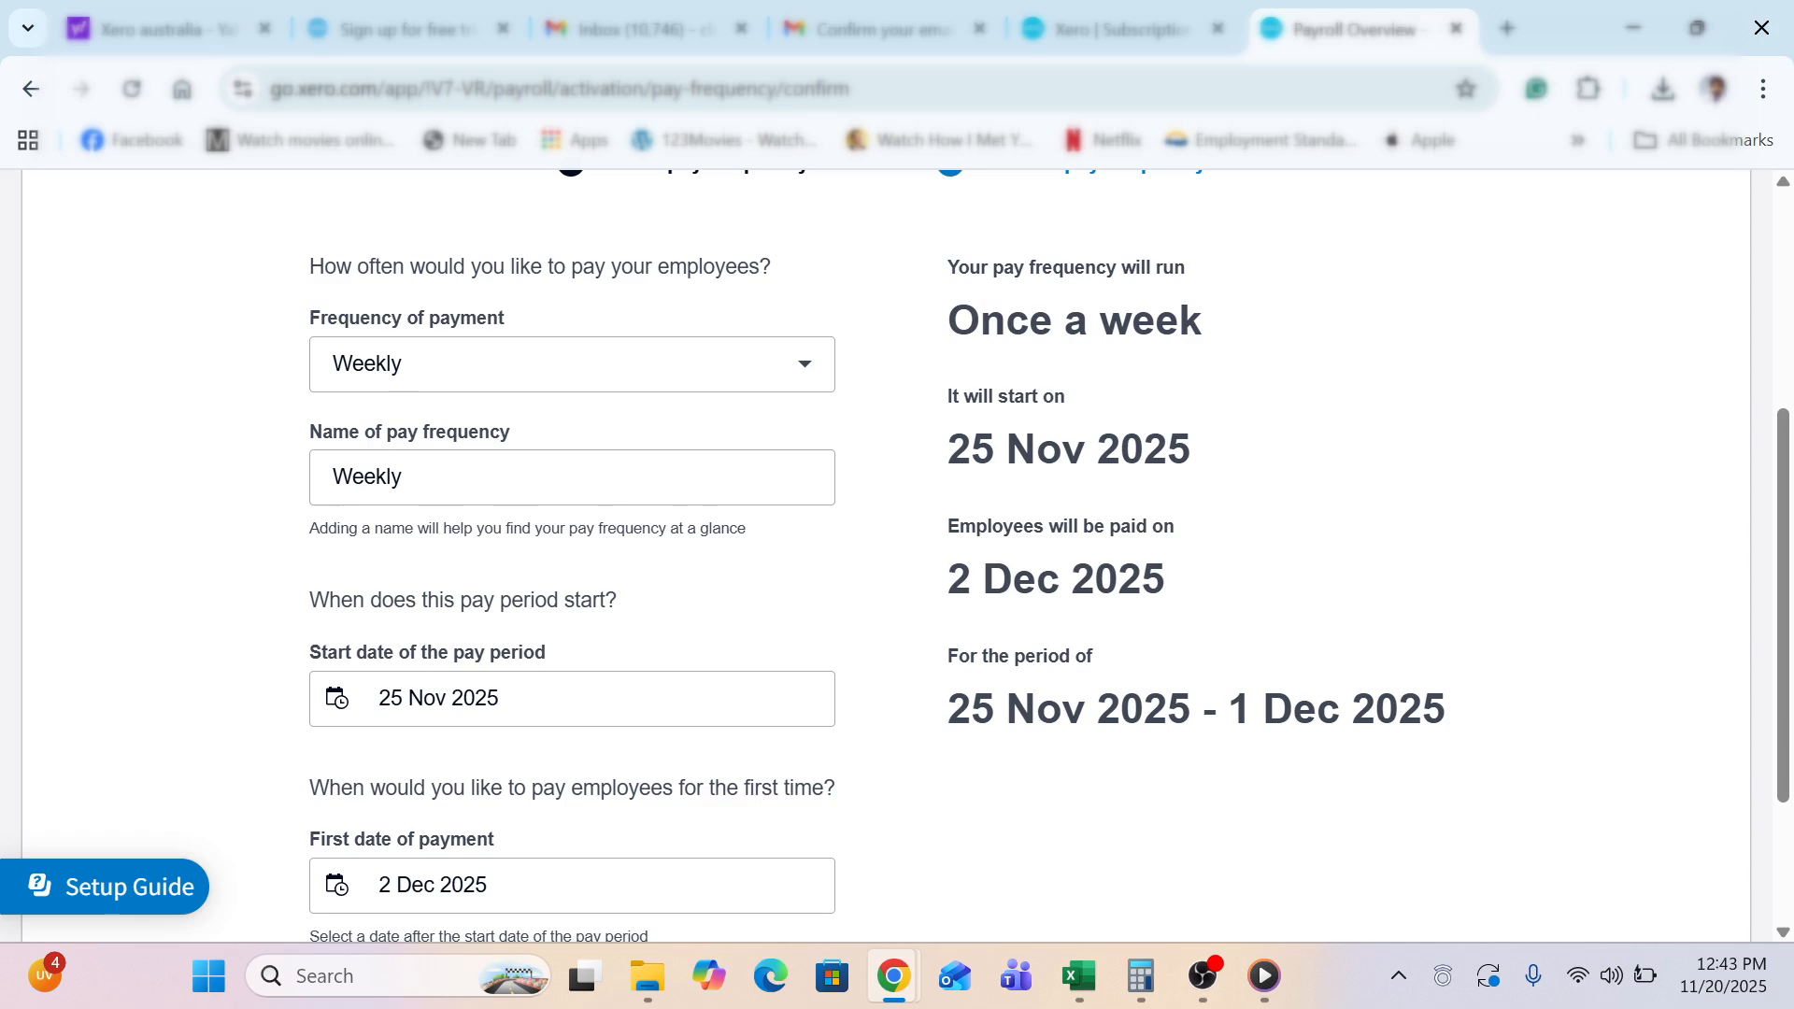
scroll(1025, 788, "down", 3)
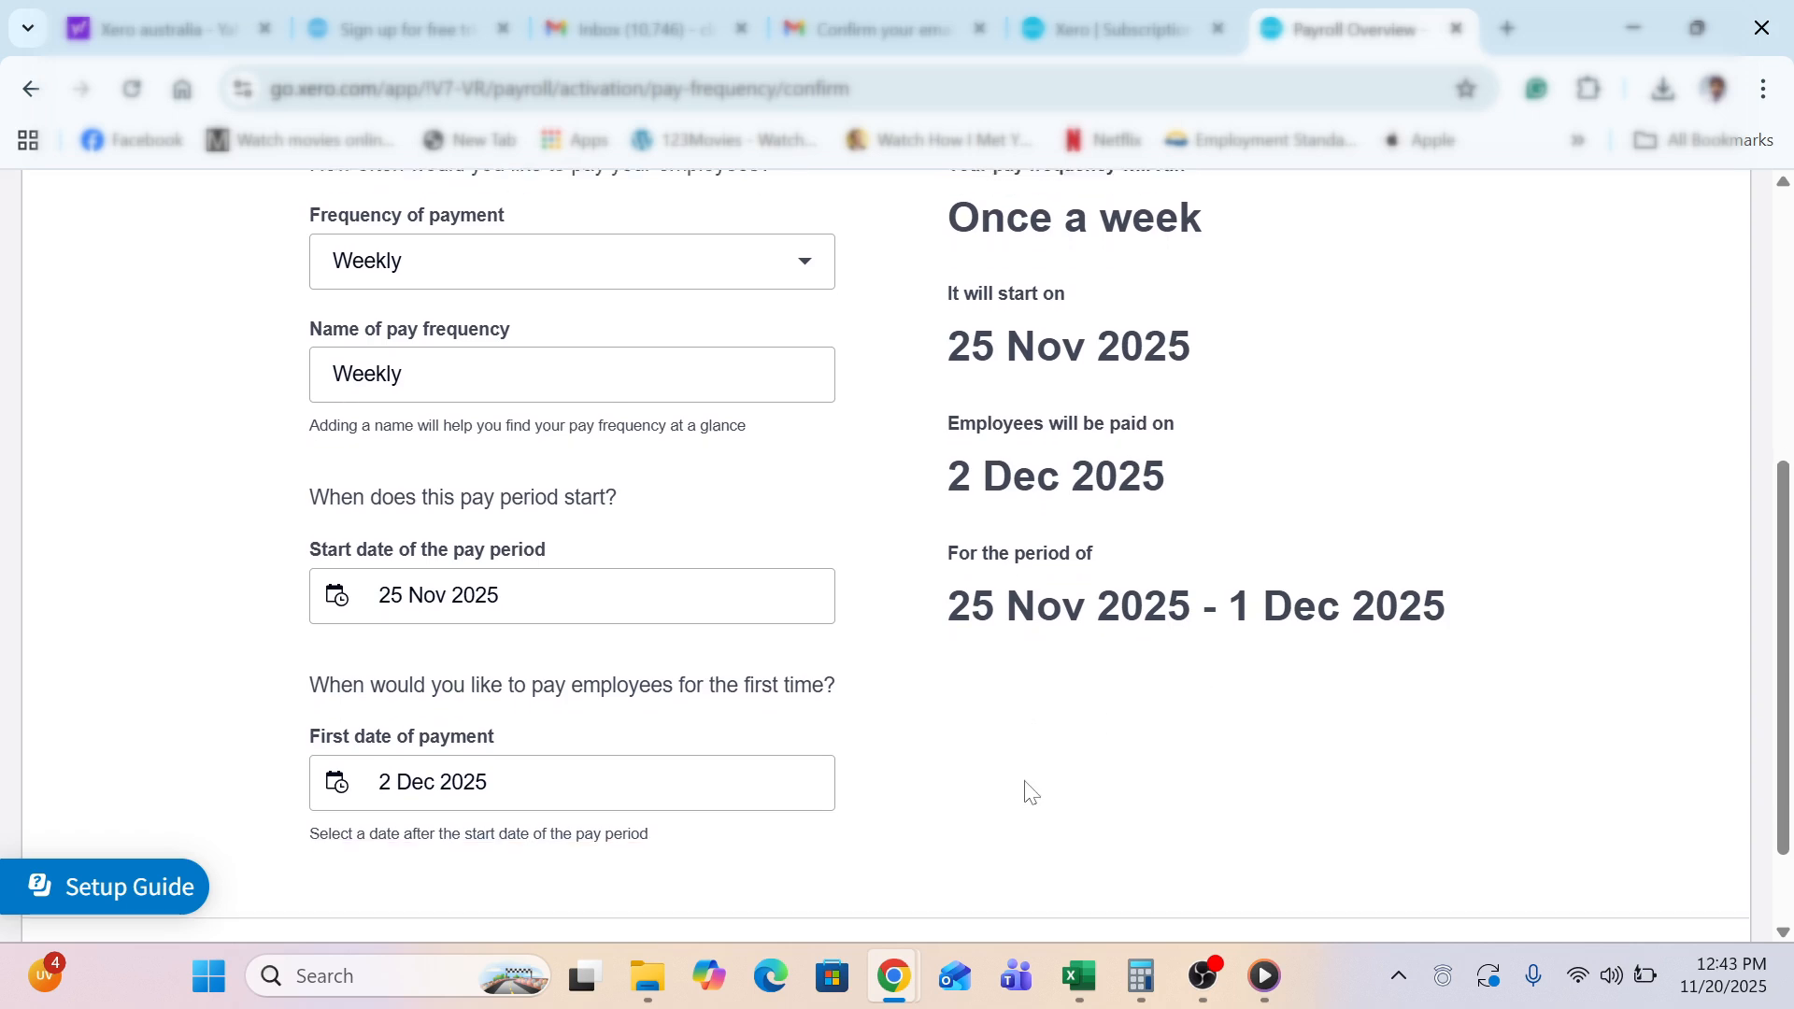
left_click(1670, 852)
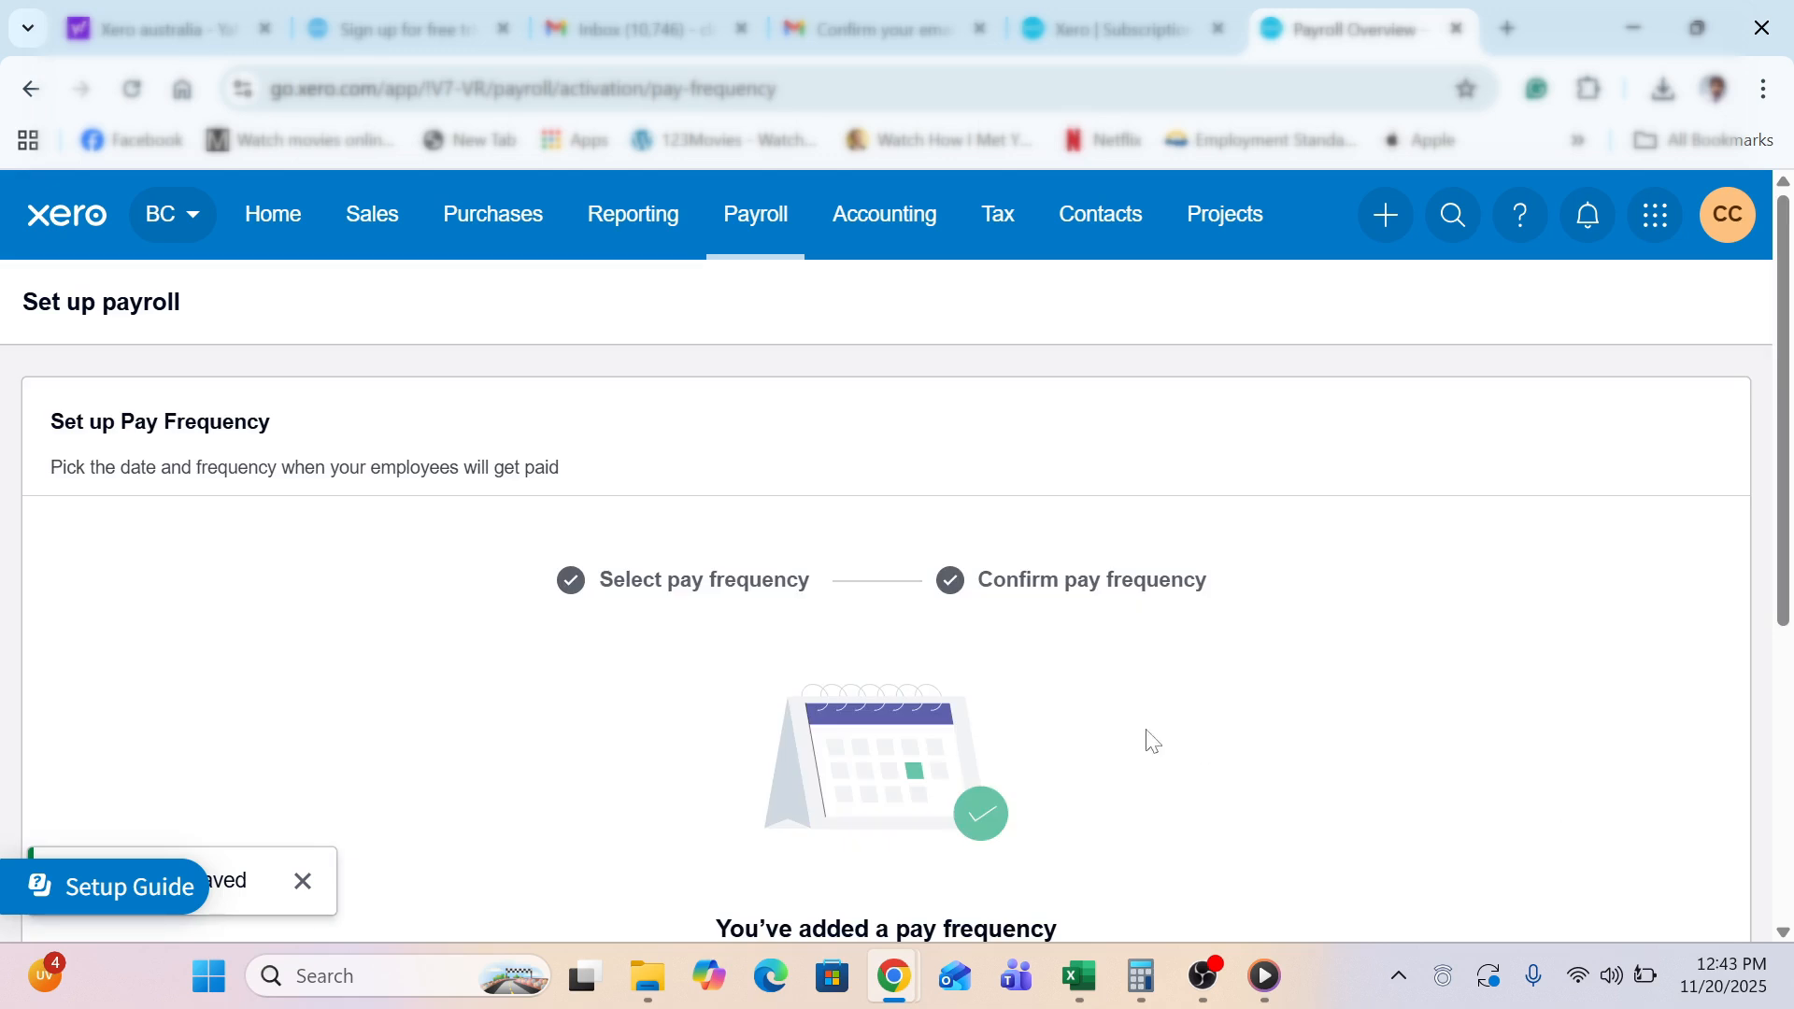
scroll(913, 551, "down", 5)
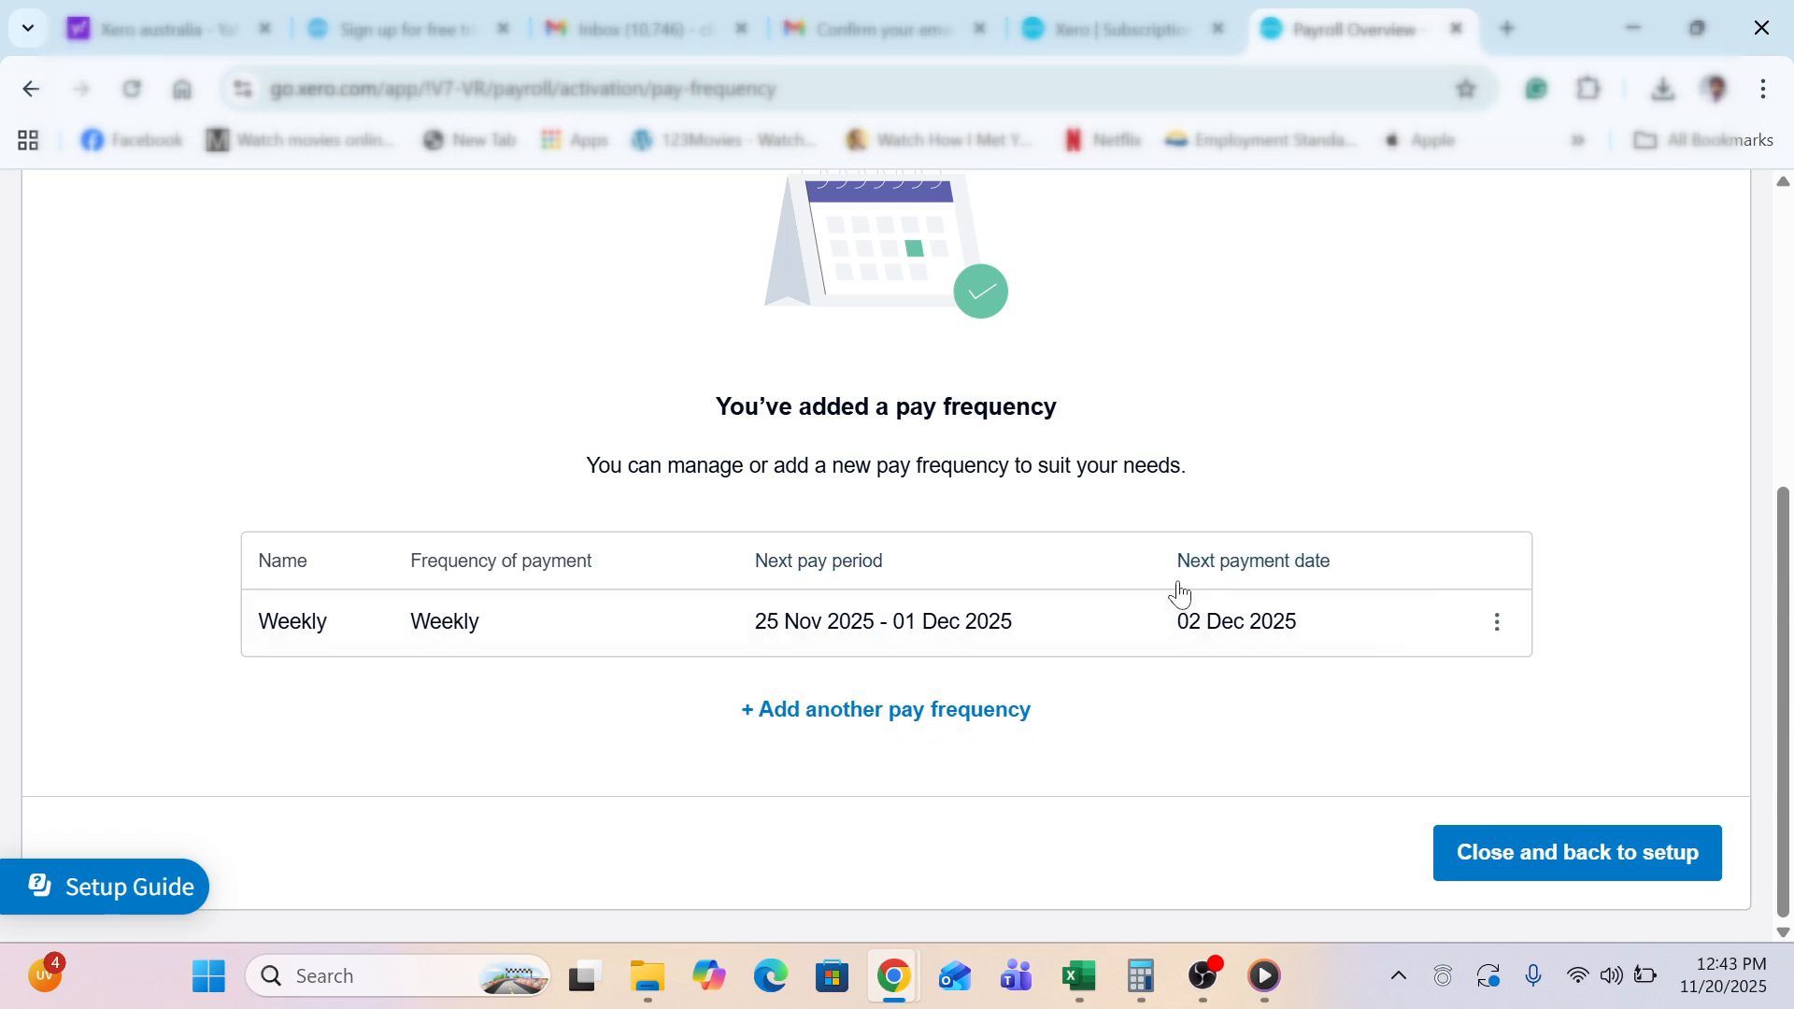
left_click(1547, 846)
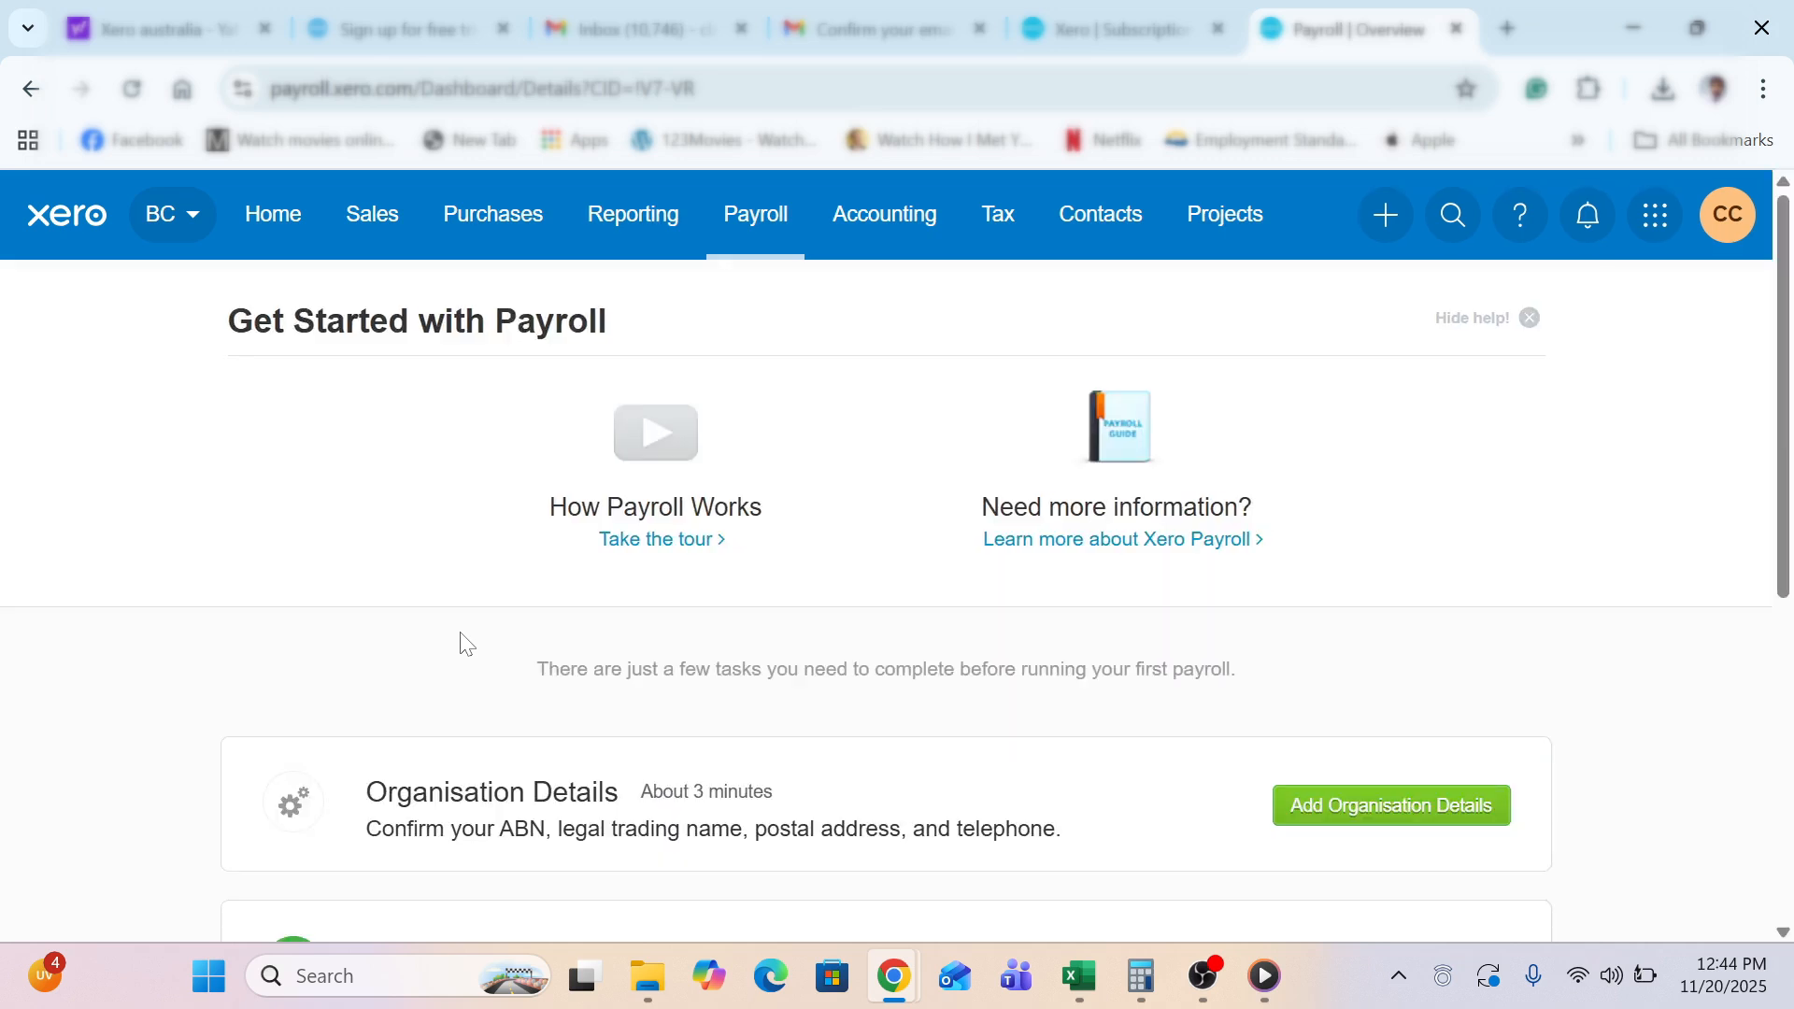
Open a blank New employee form with Add Employees on the payroll overview
scroll(220, 541, "down", 1)
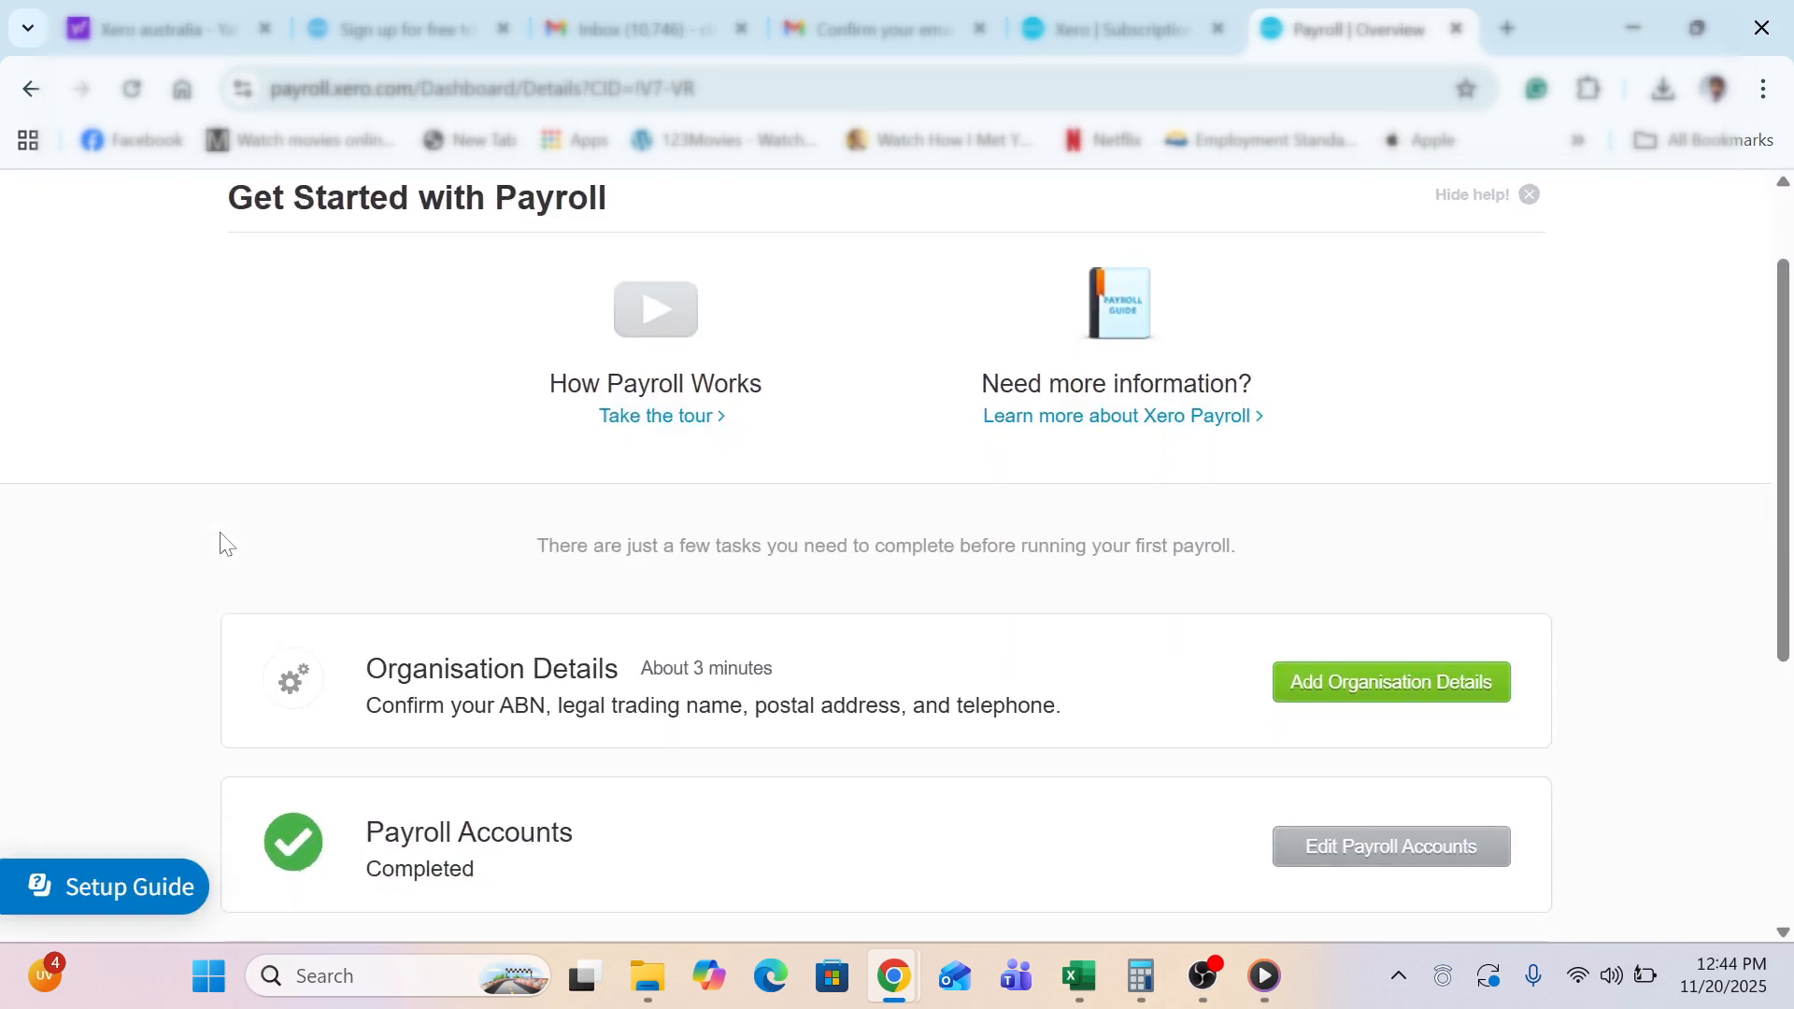
scroll(221, 541, "down", 5)
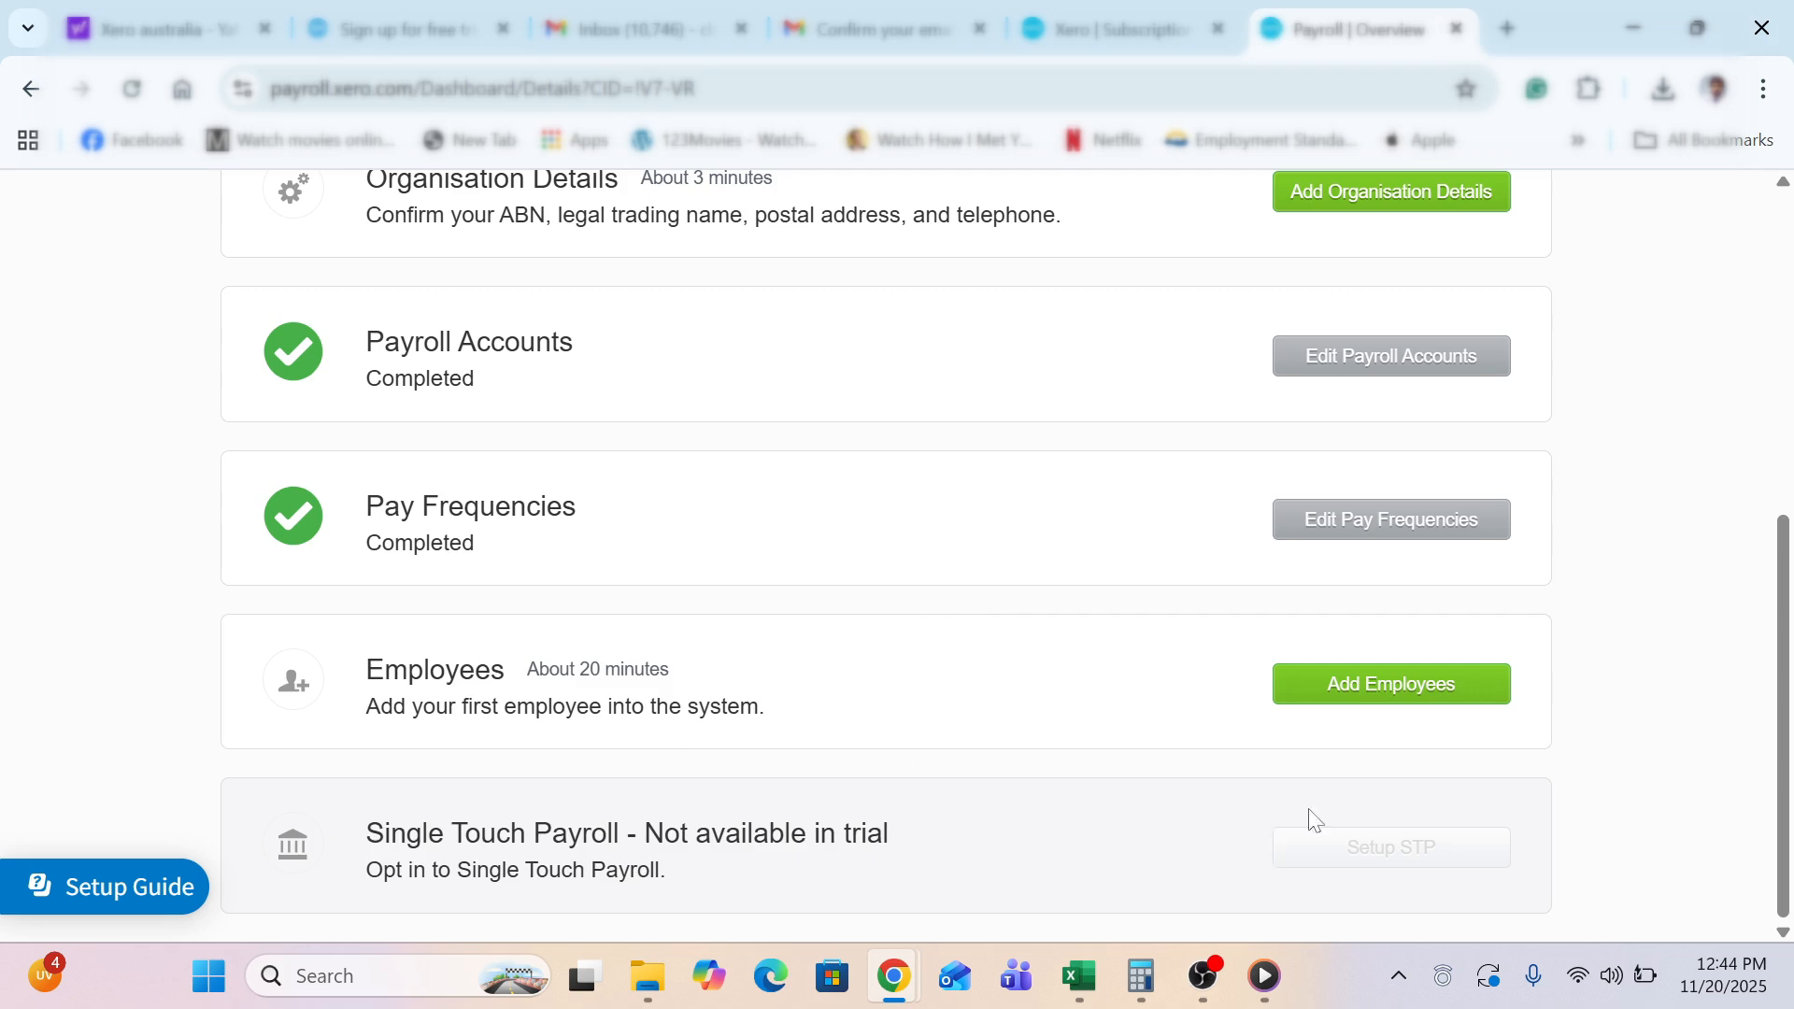
left_click(1310, 705)
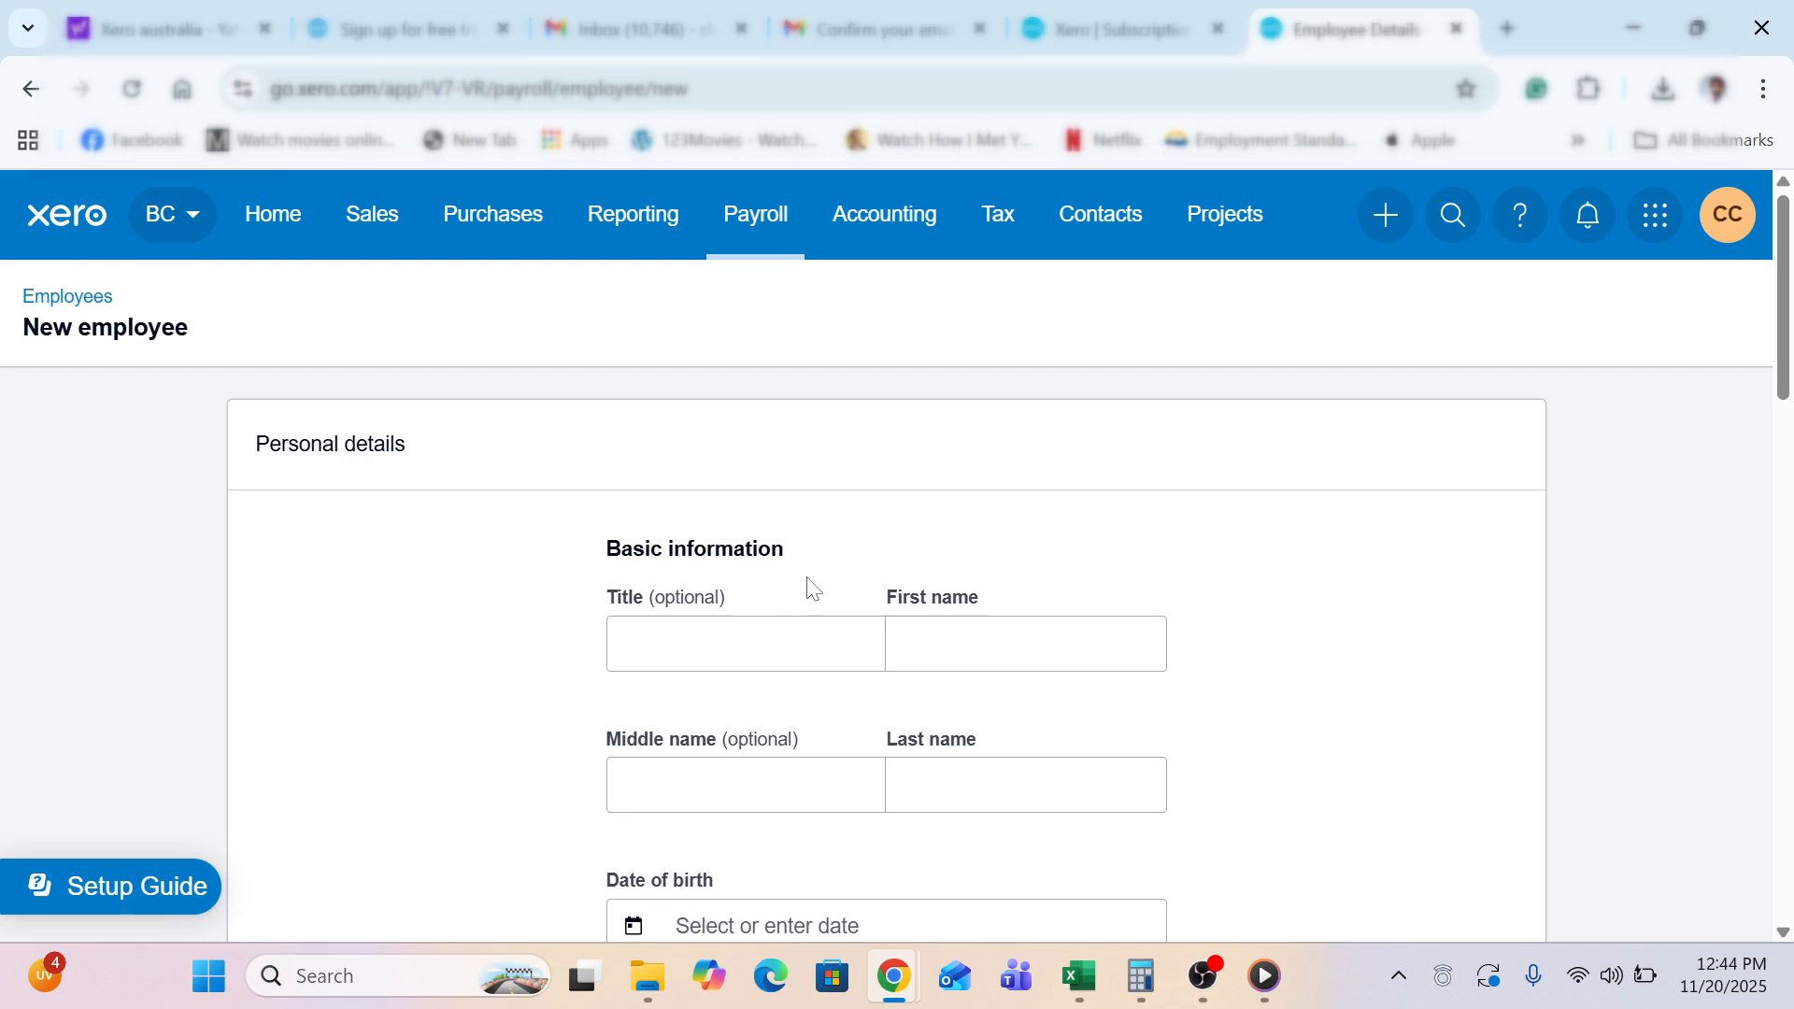
Enter title Mrs and the employee's first and last names
left_click(751, 629)
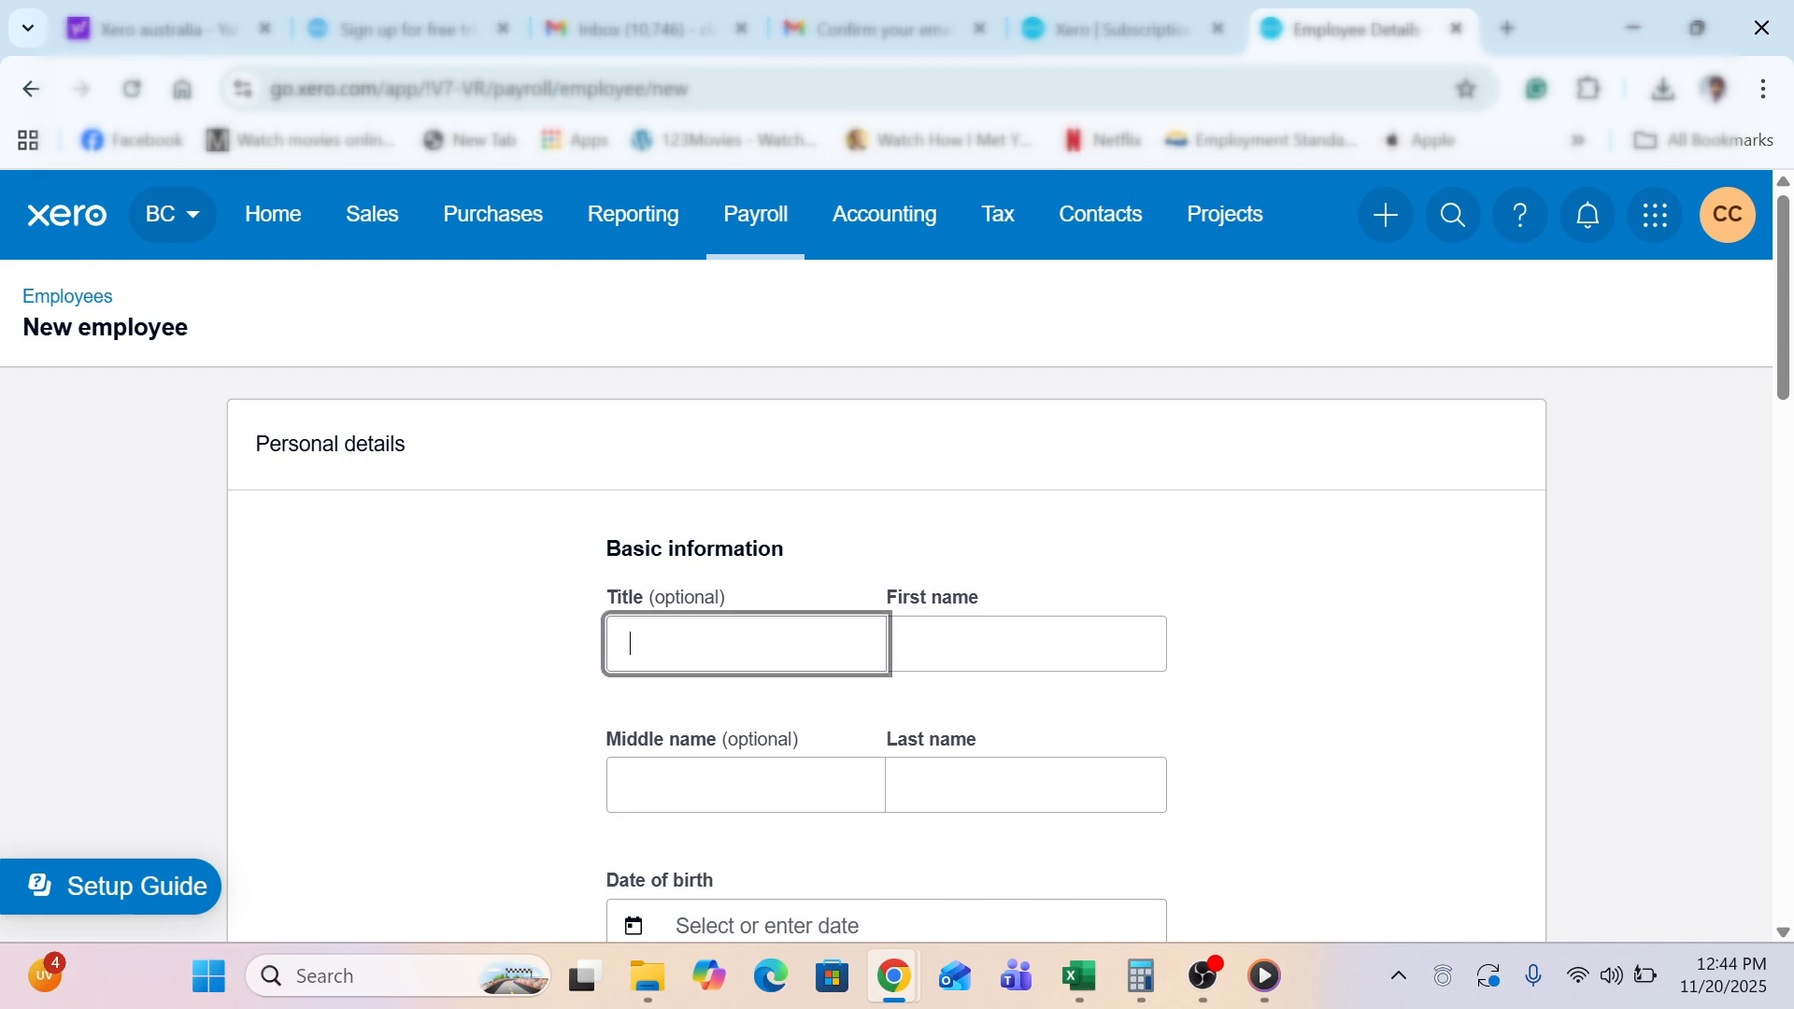
key("Tab")
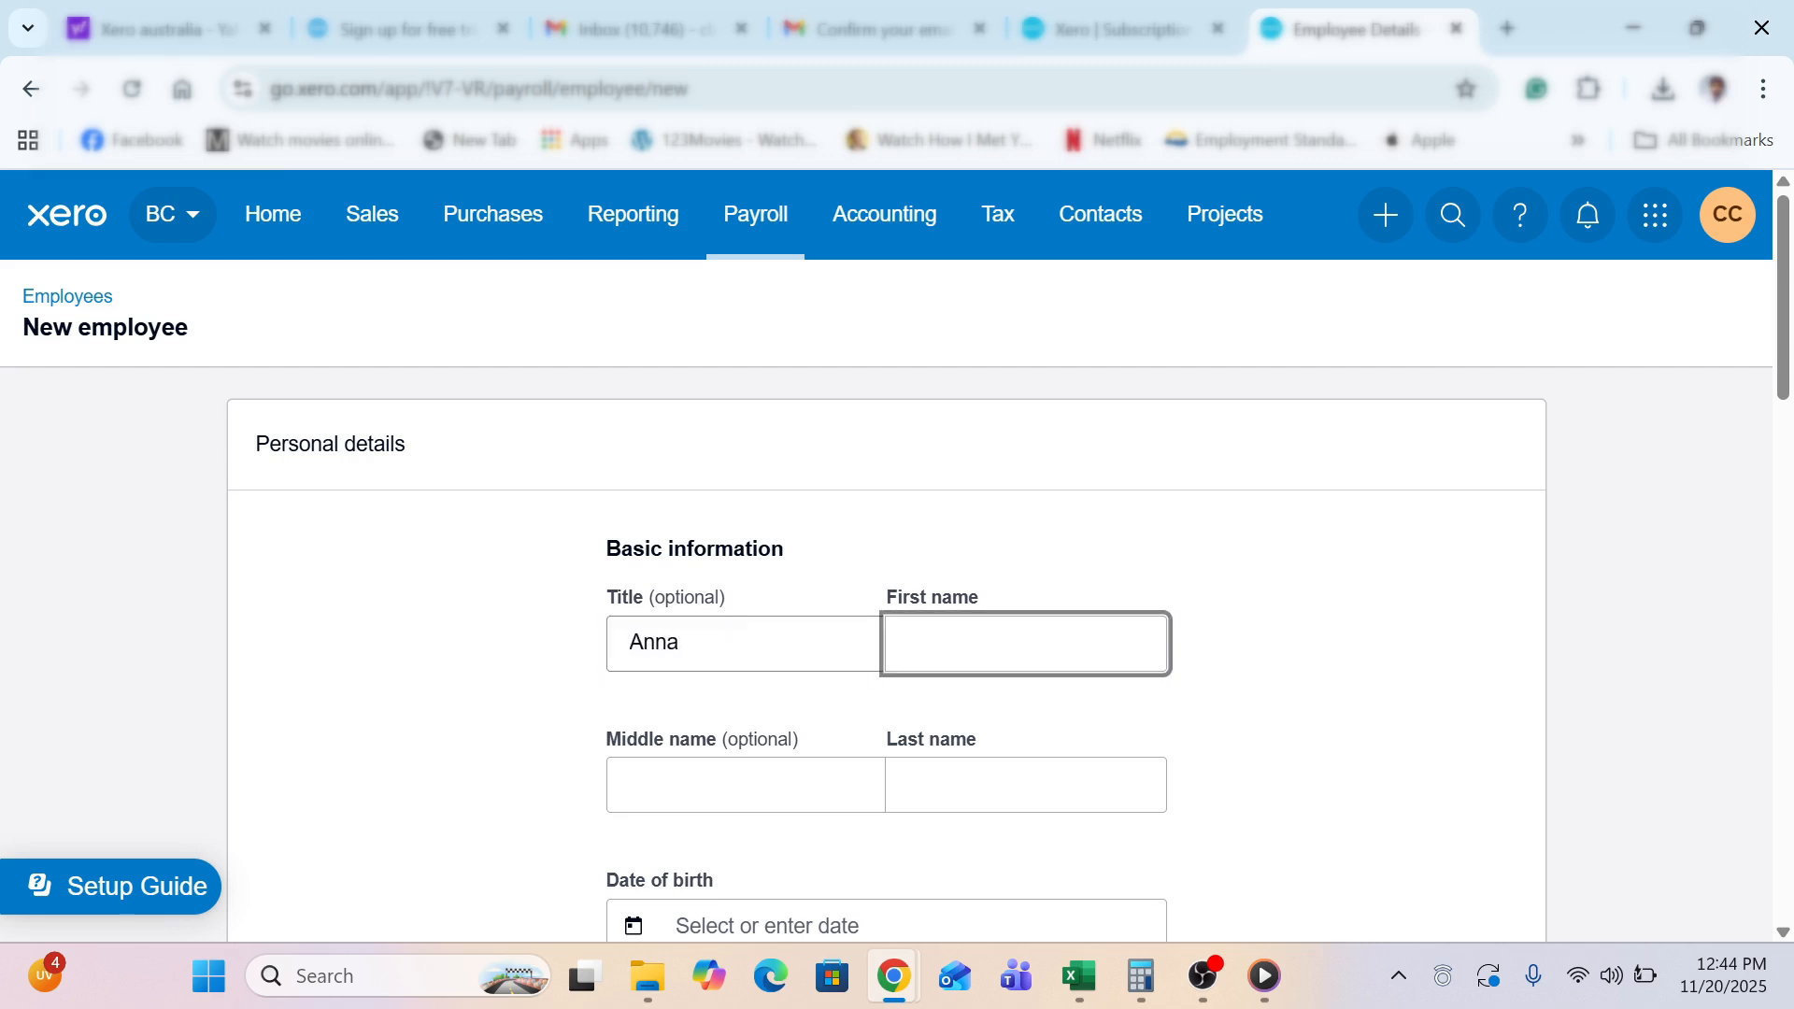
key("shift+Tab")
type("Mr")
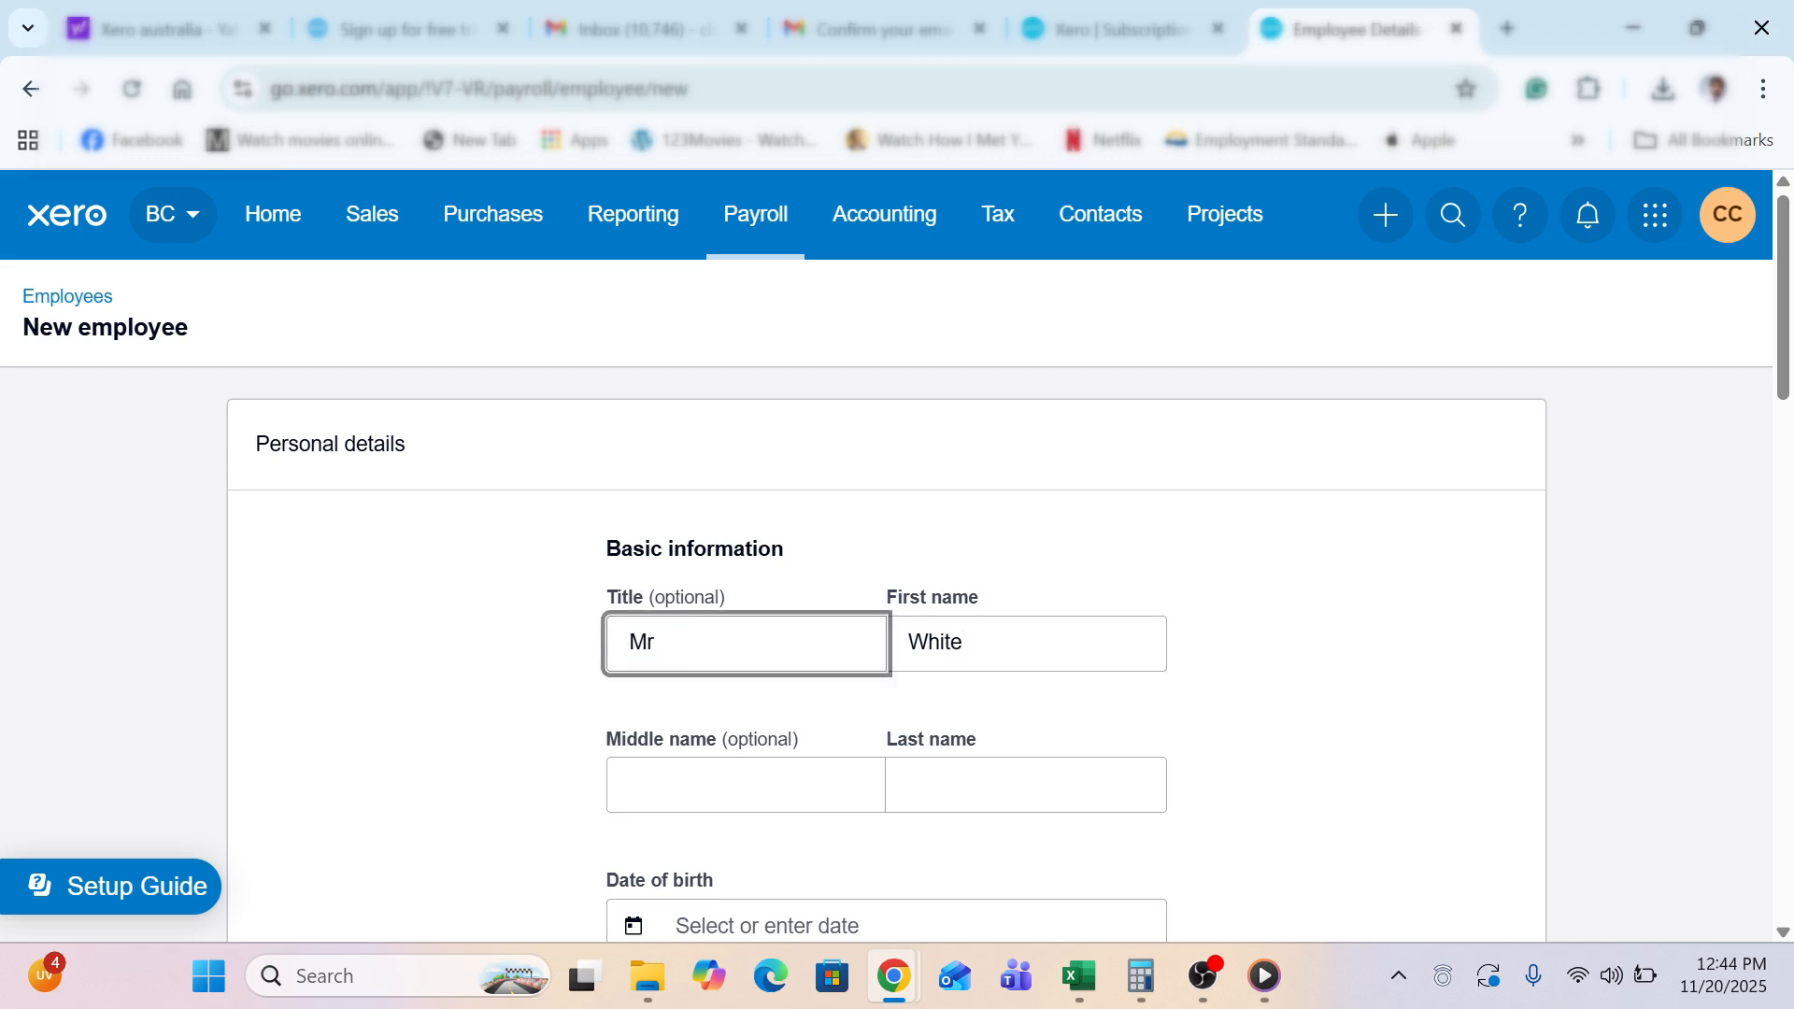
type("s")
key("Tab")
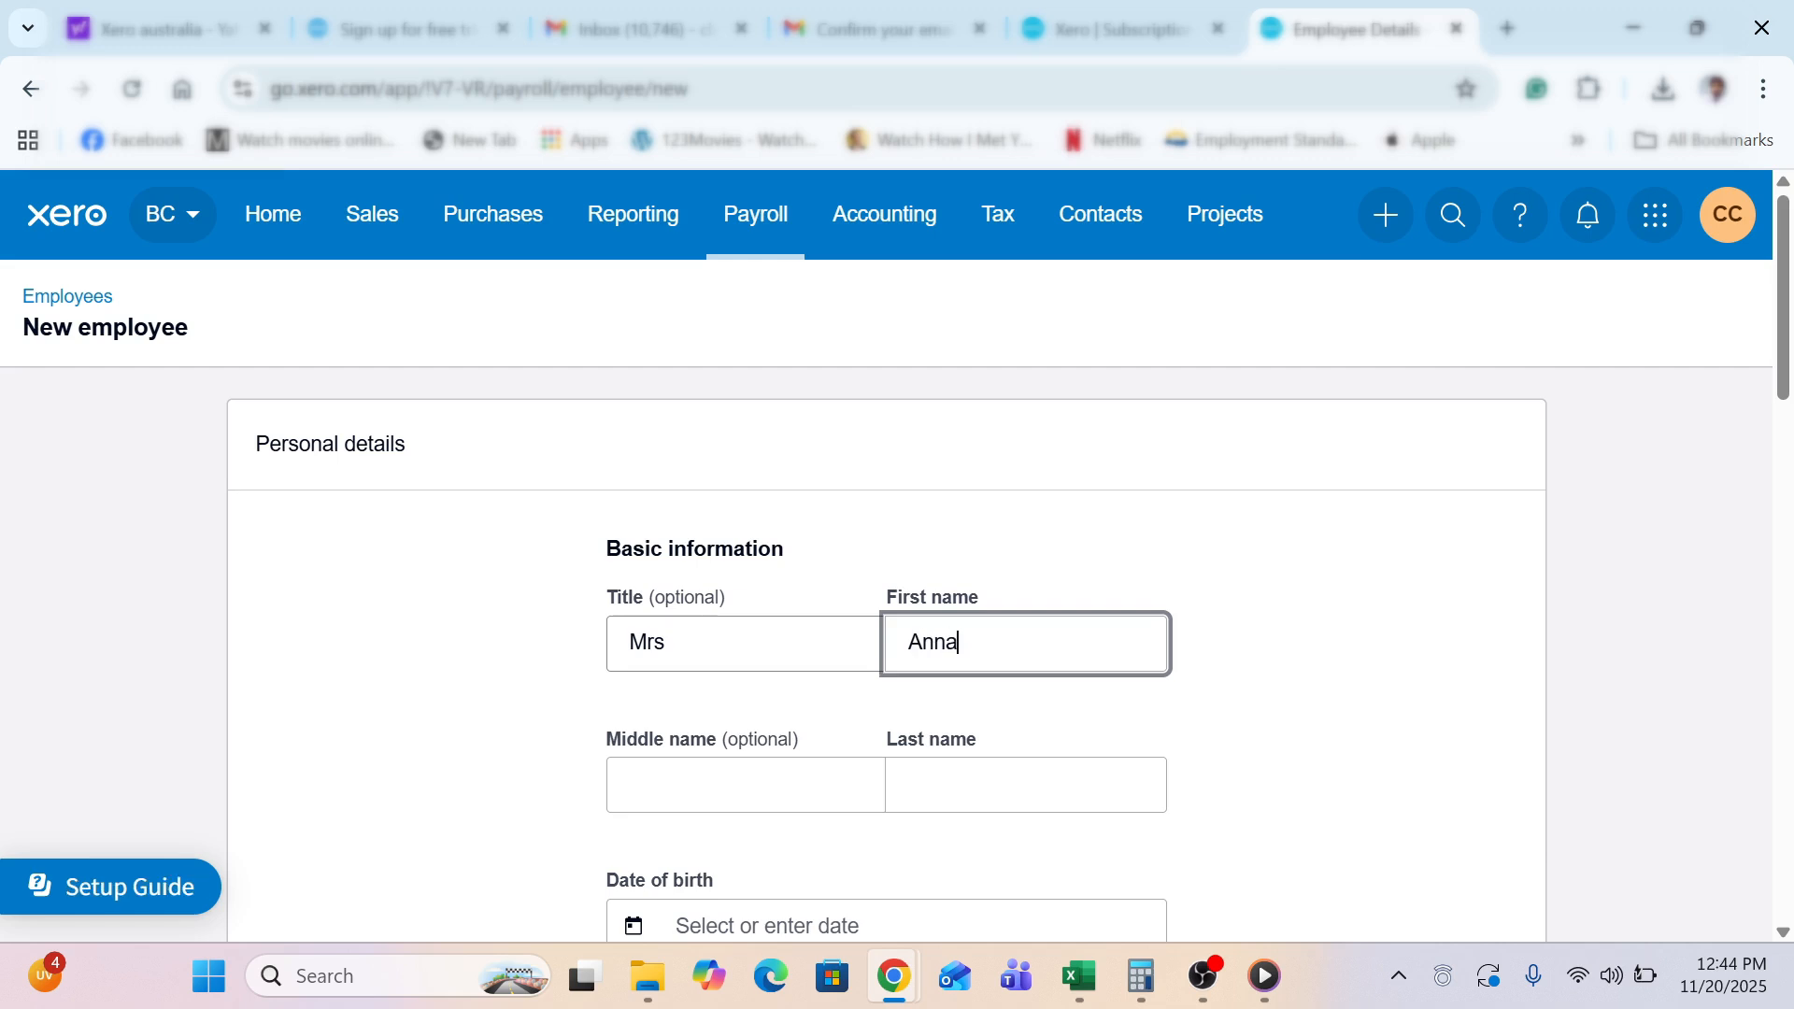
key("Tab")
key("Tab")
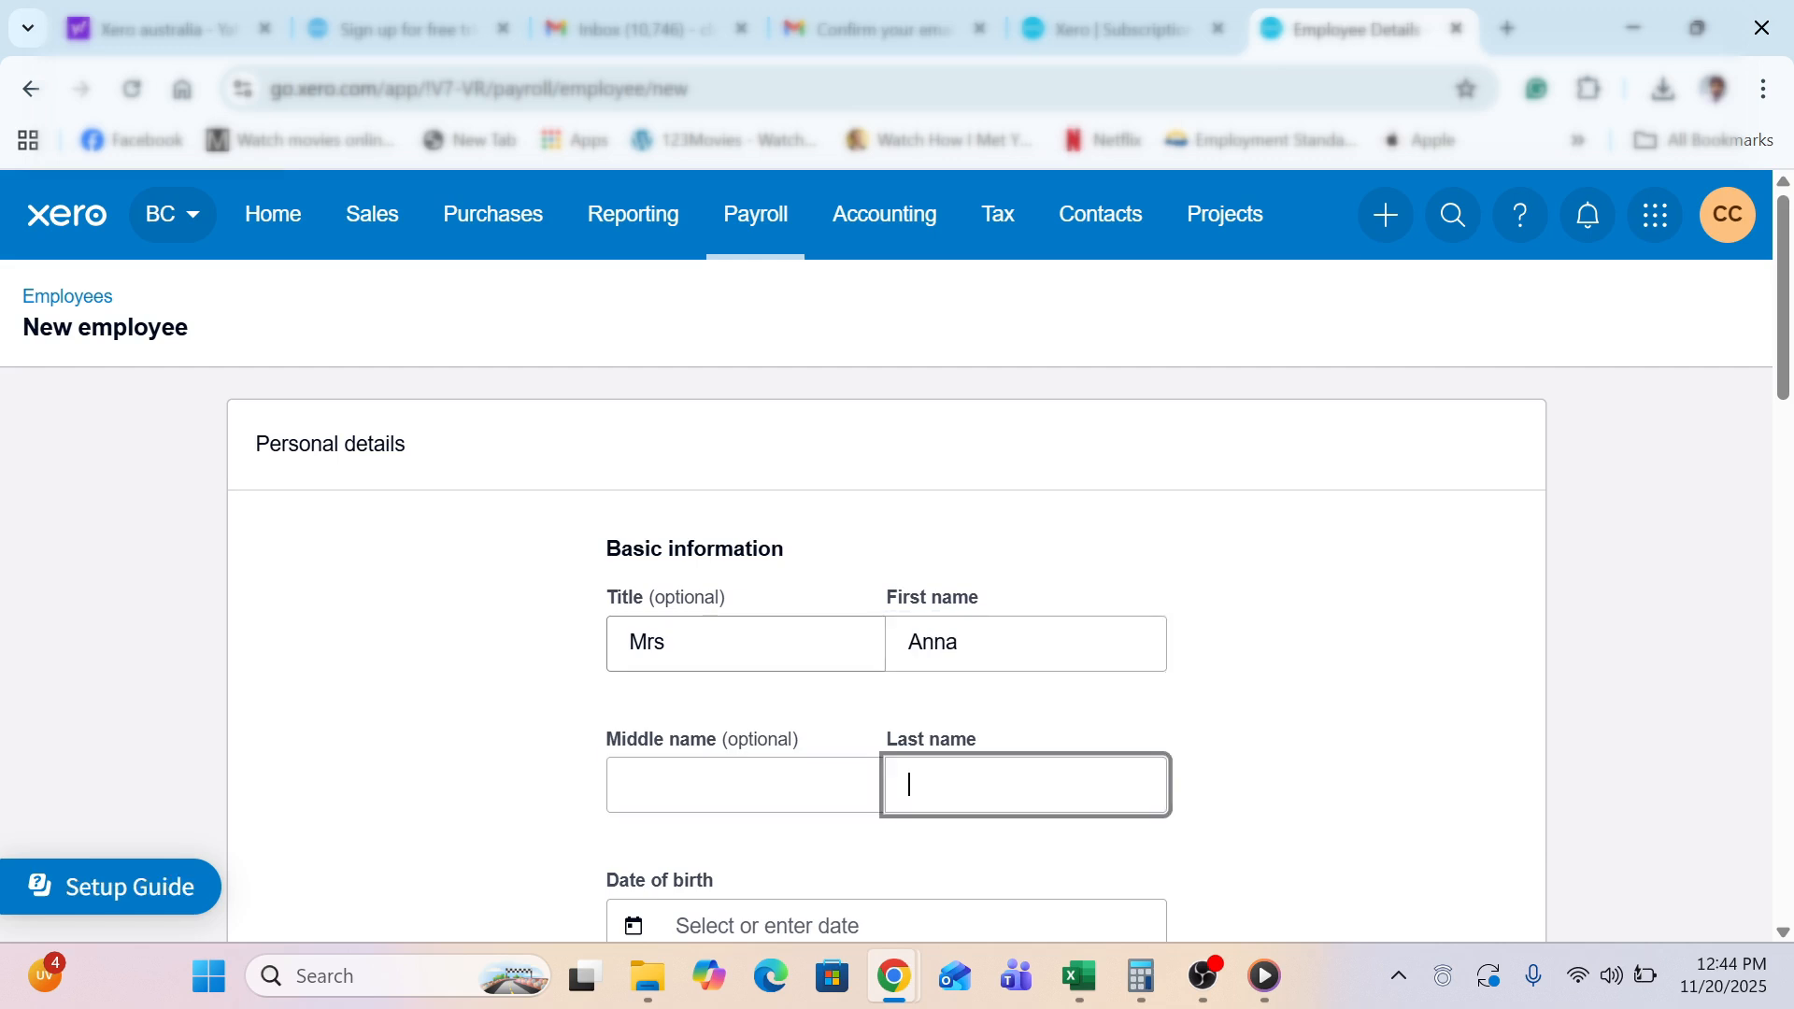
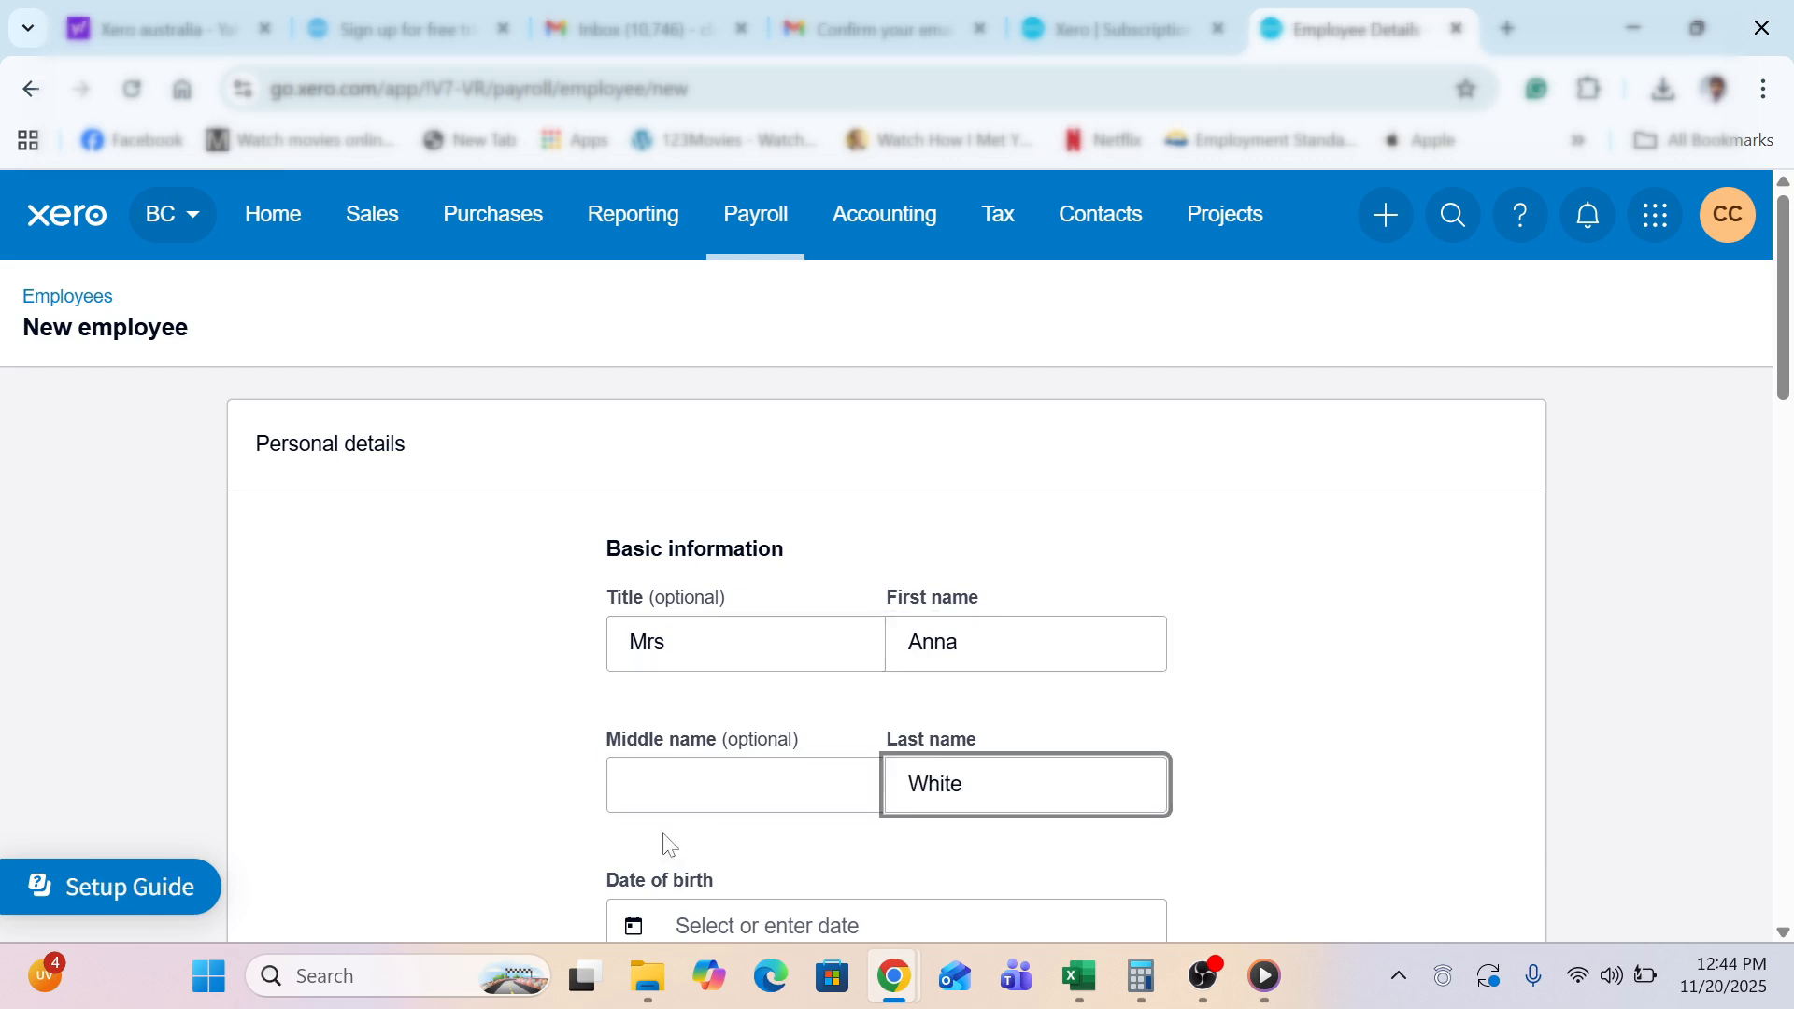
key("Tab")
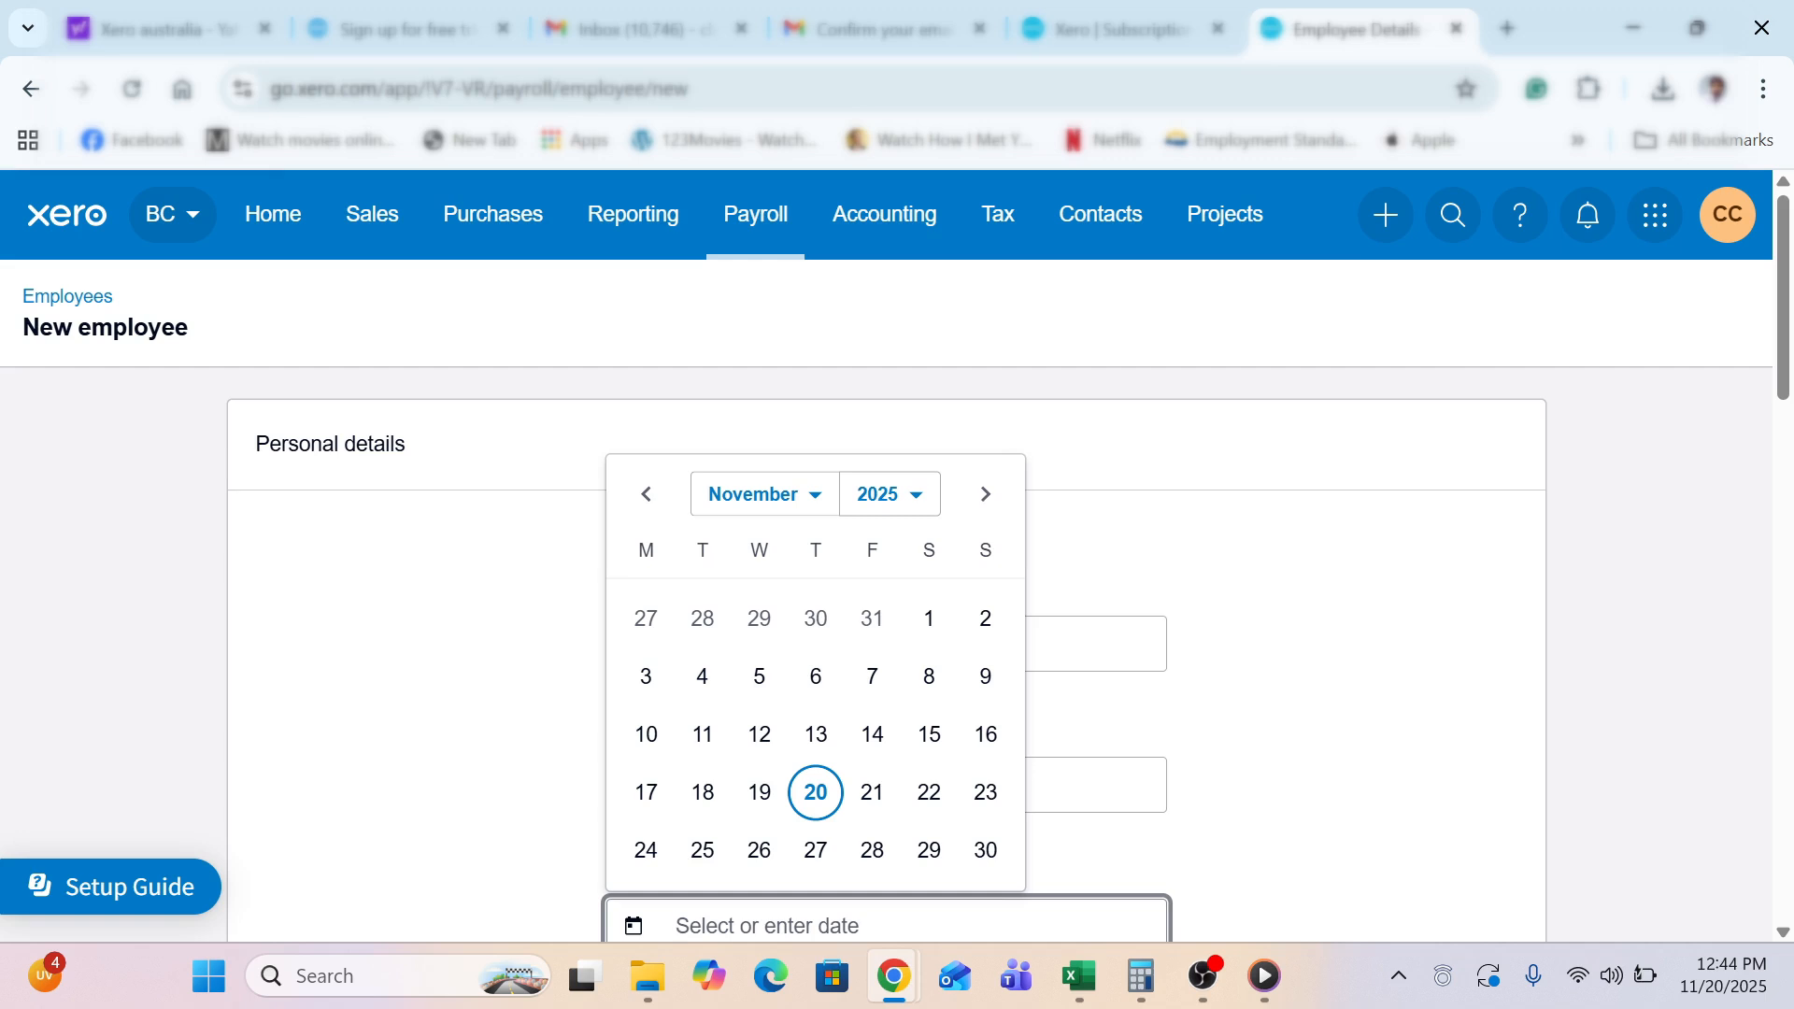
left_click(883, 495)
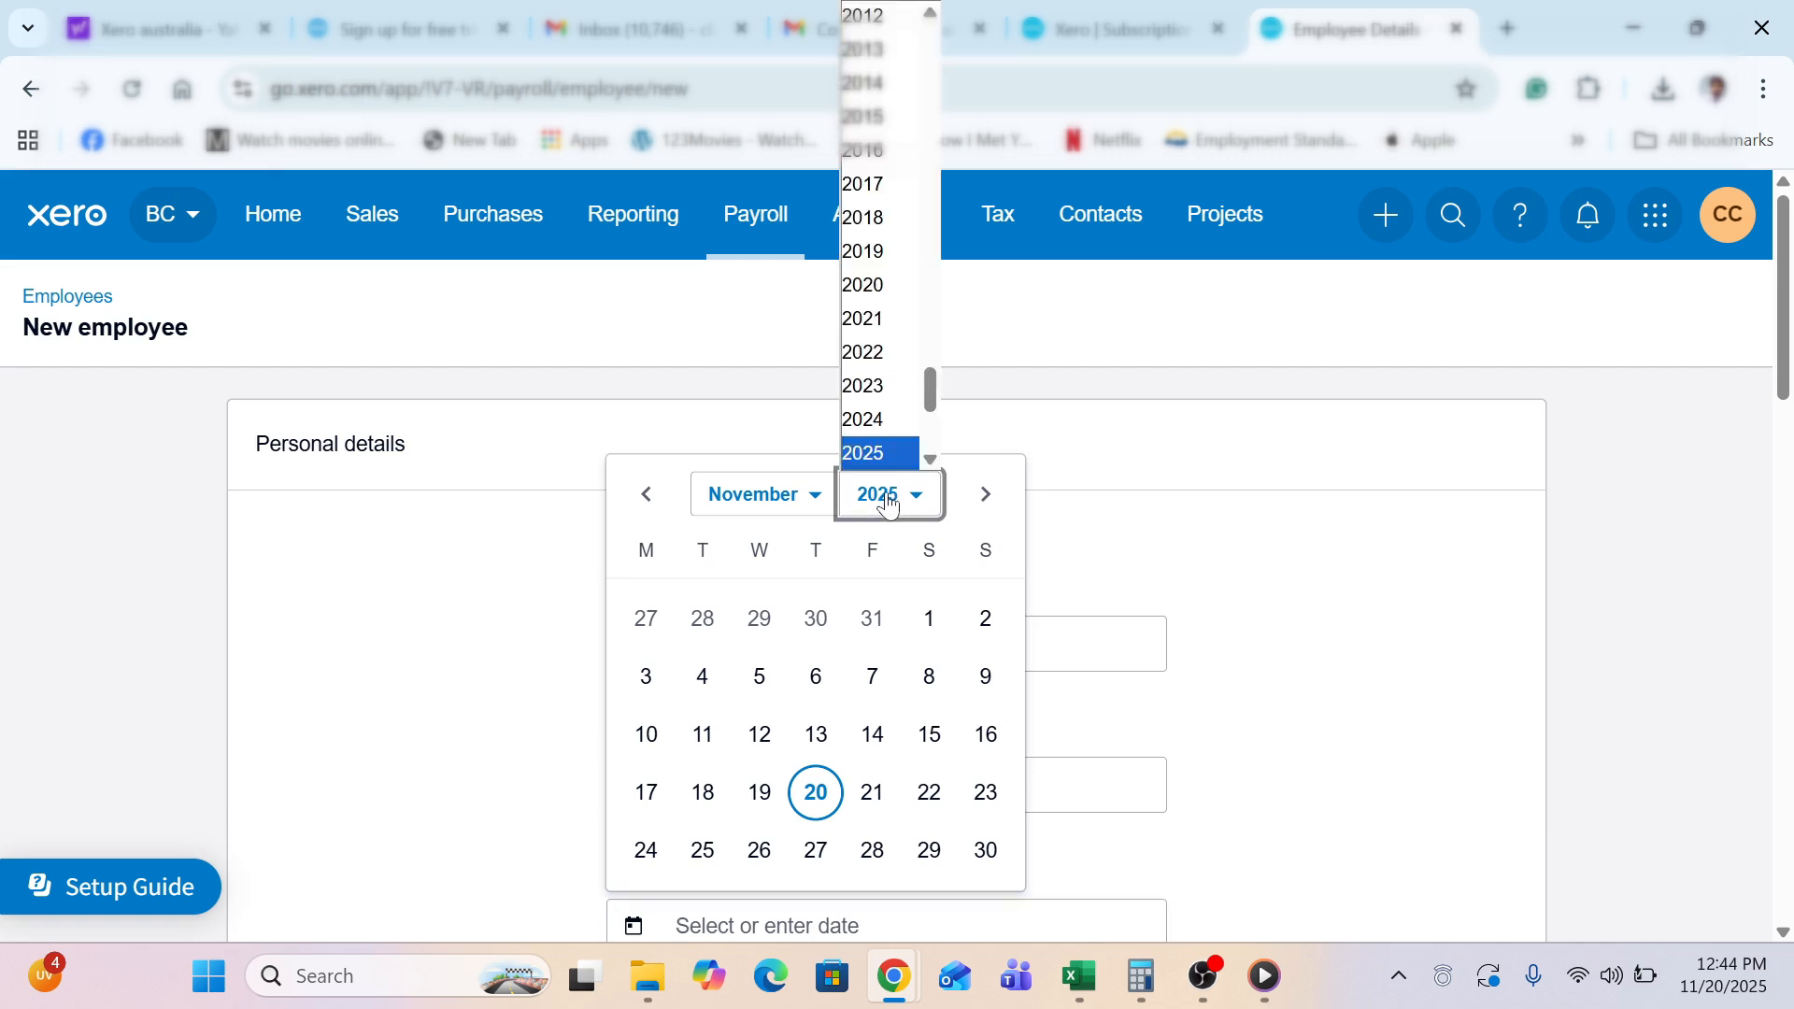
left_click(931, 11)
left_click(932, 12)
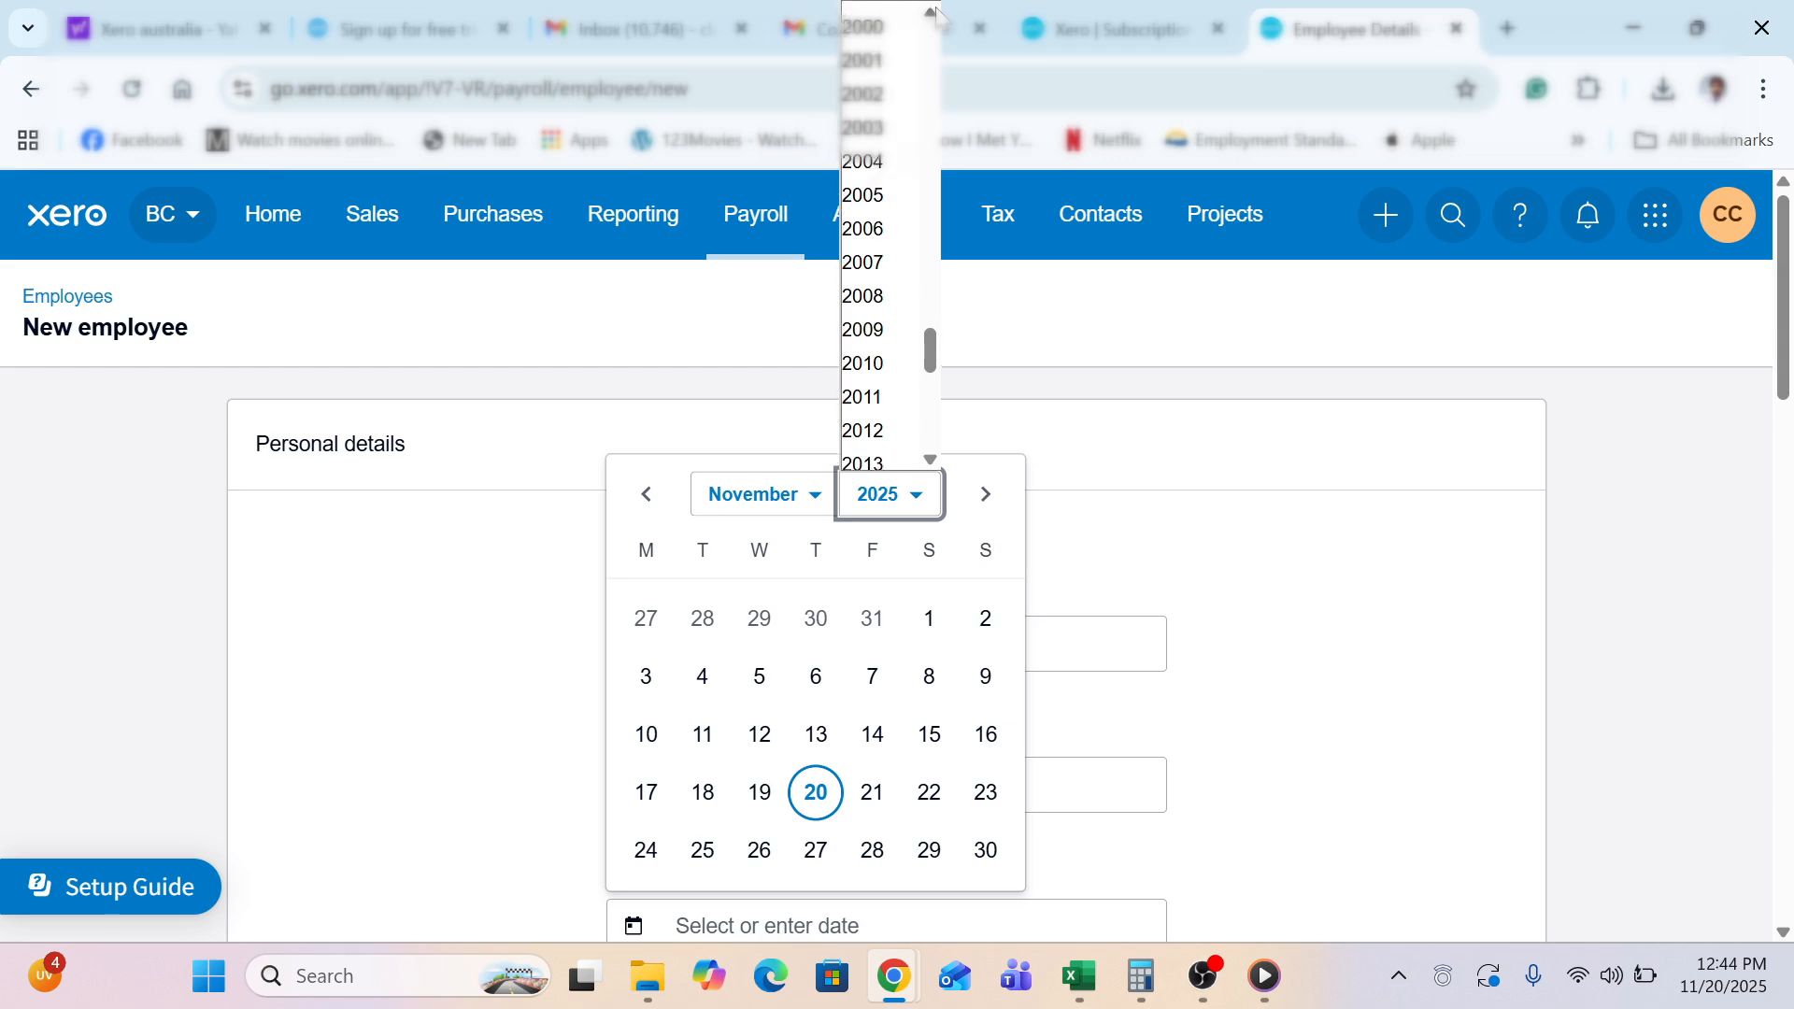
left_click(931, 12)
left_click(932, 12)
left_click(875, 238)
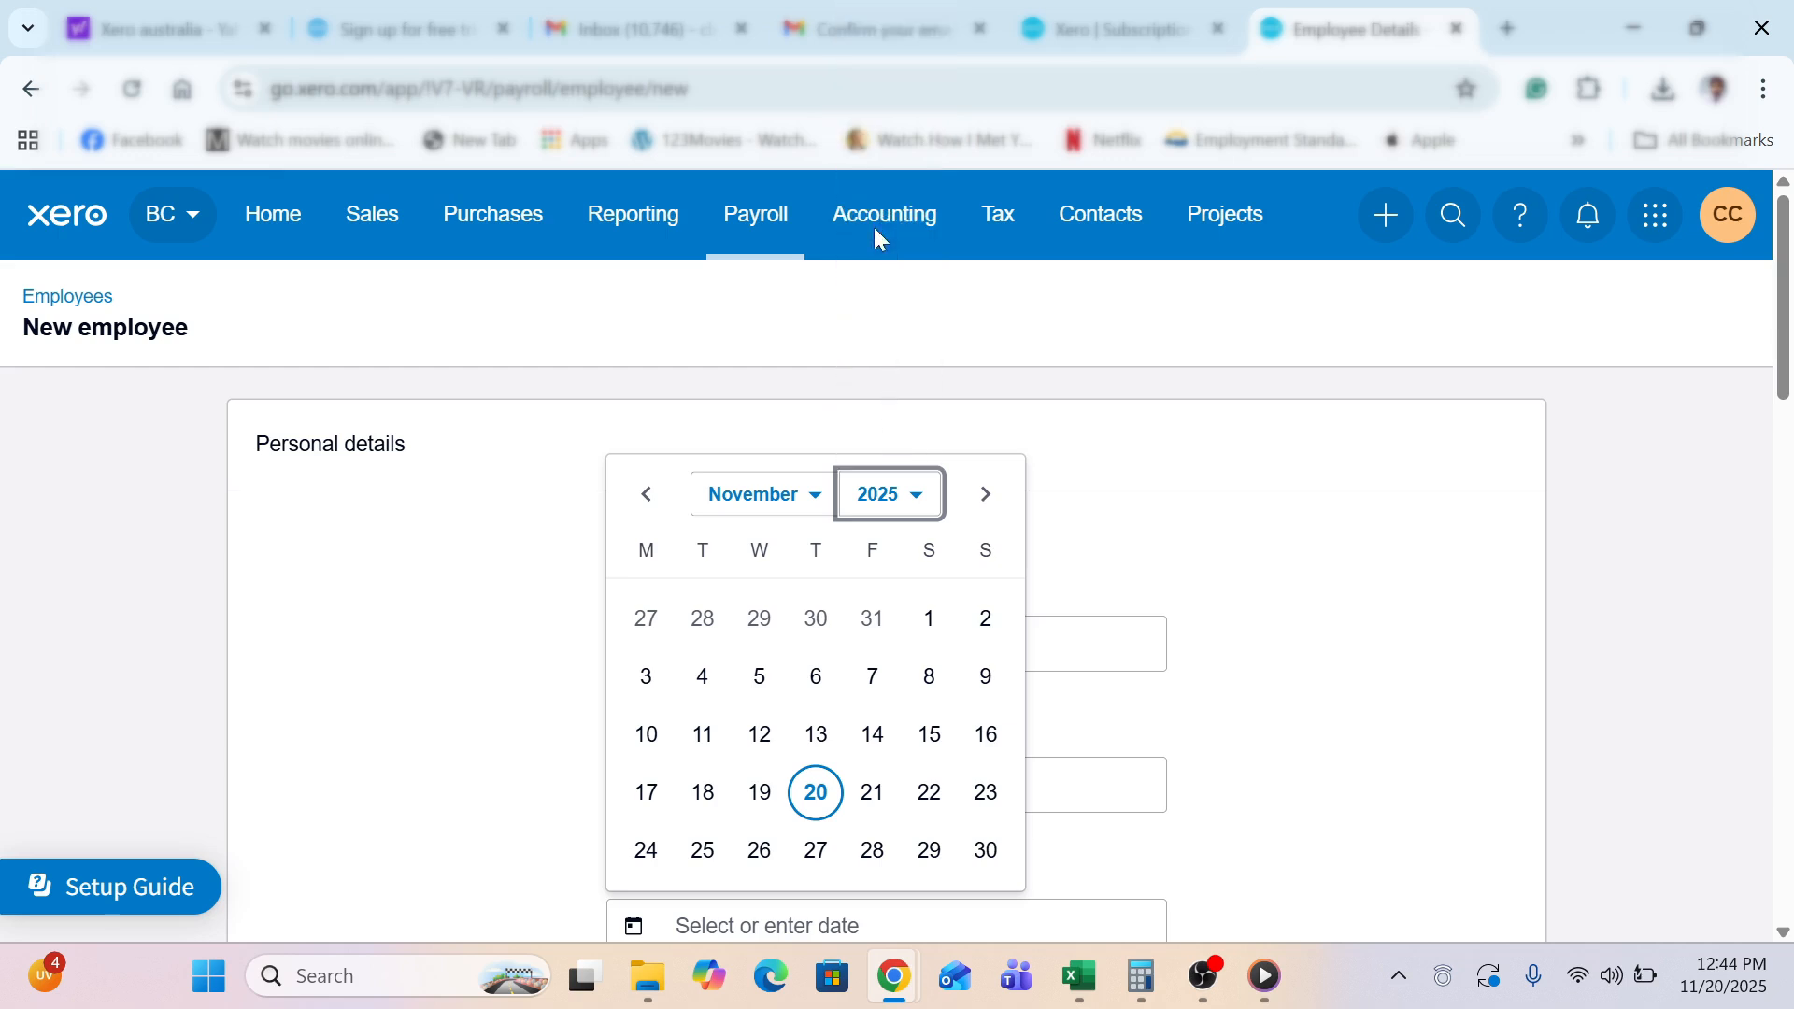
left_click(752, 495)
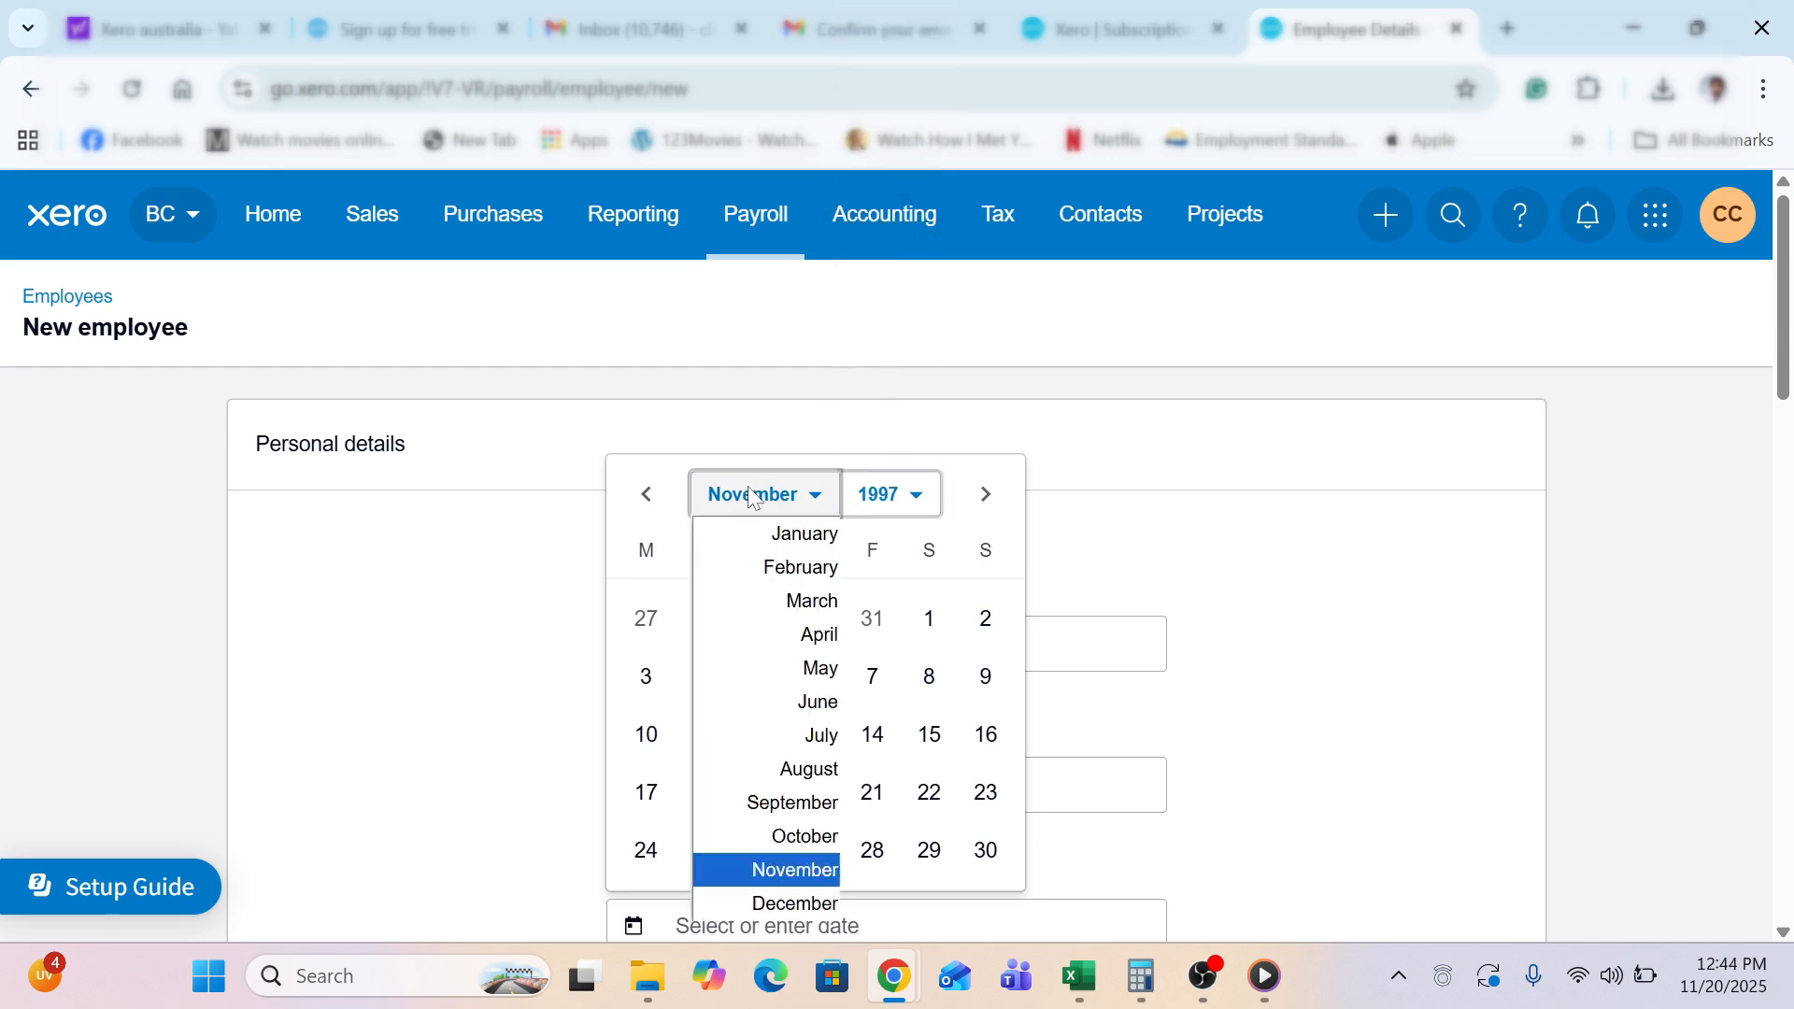
left_click(809, 710)
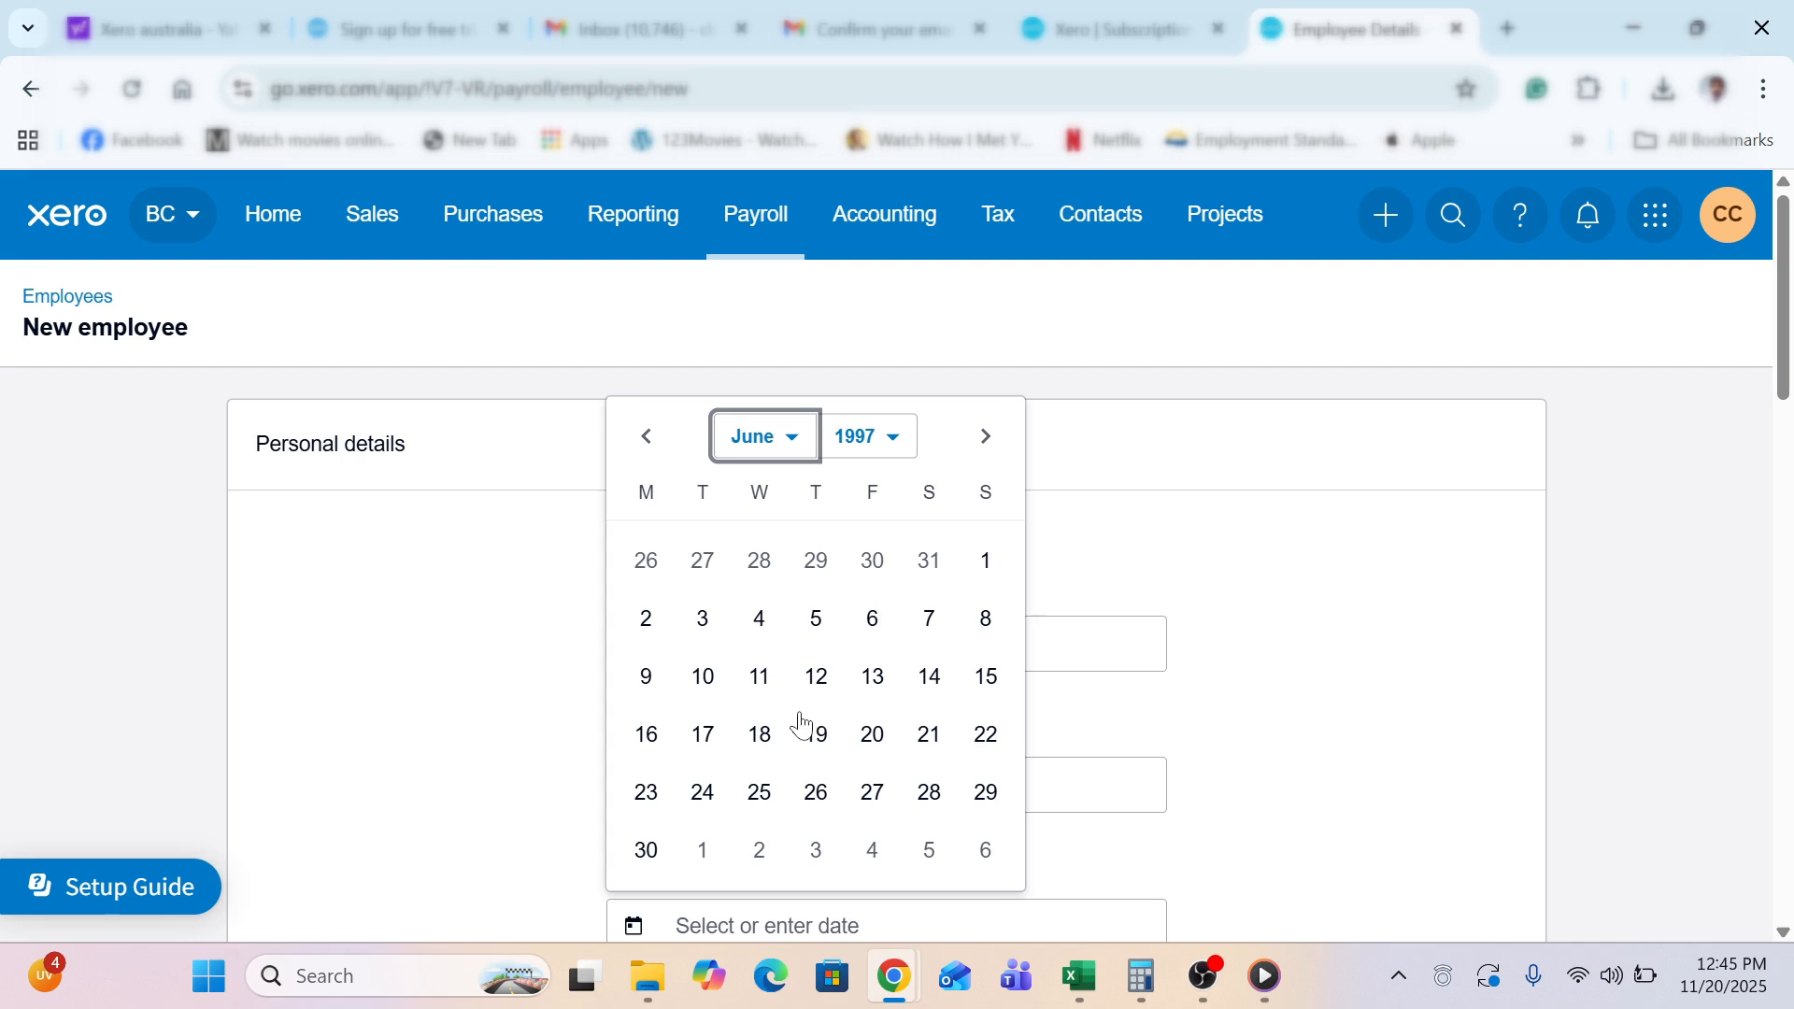
left_click(759, 676)
scroll(474, 781, "down", 1)
scroll(474, 781, "down", 5)
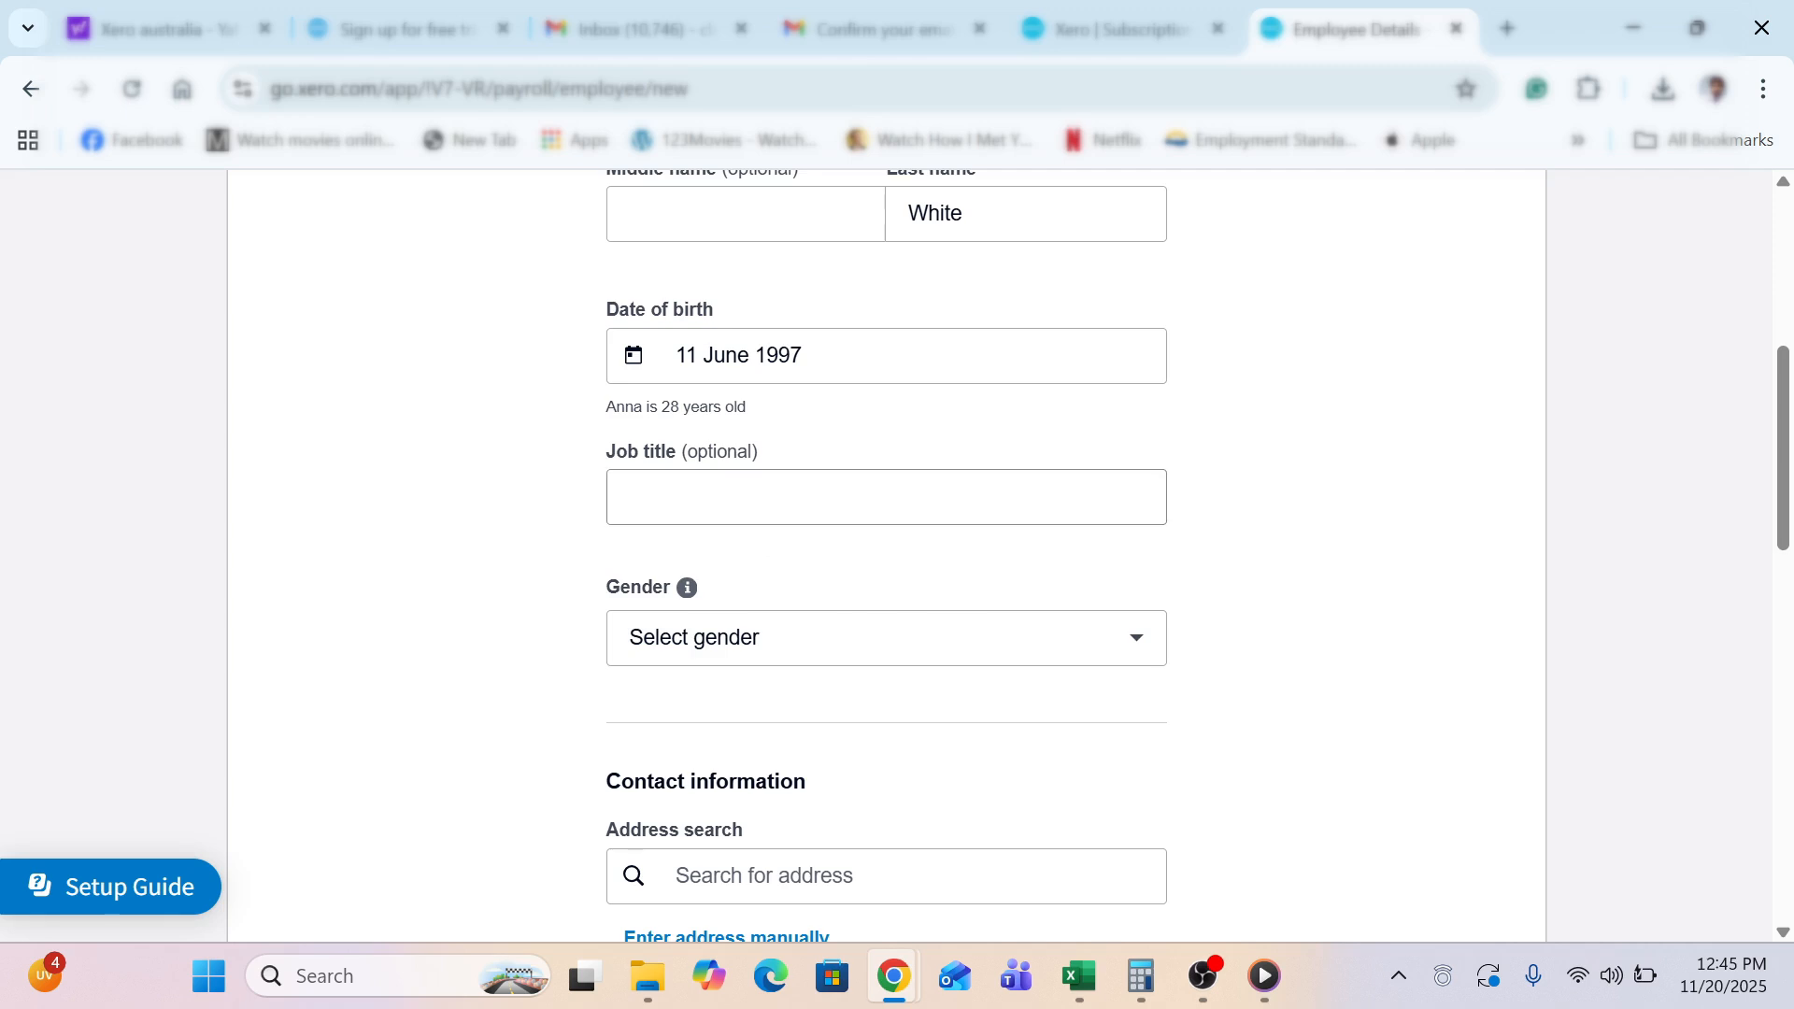
Set the job title to Baker and gender to Female
left_click(768, 501)
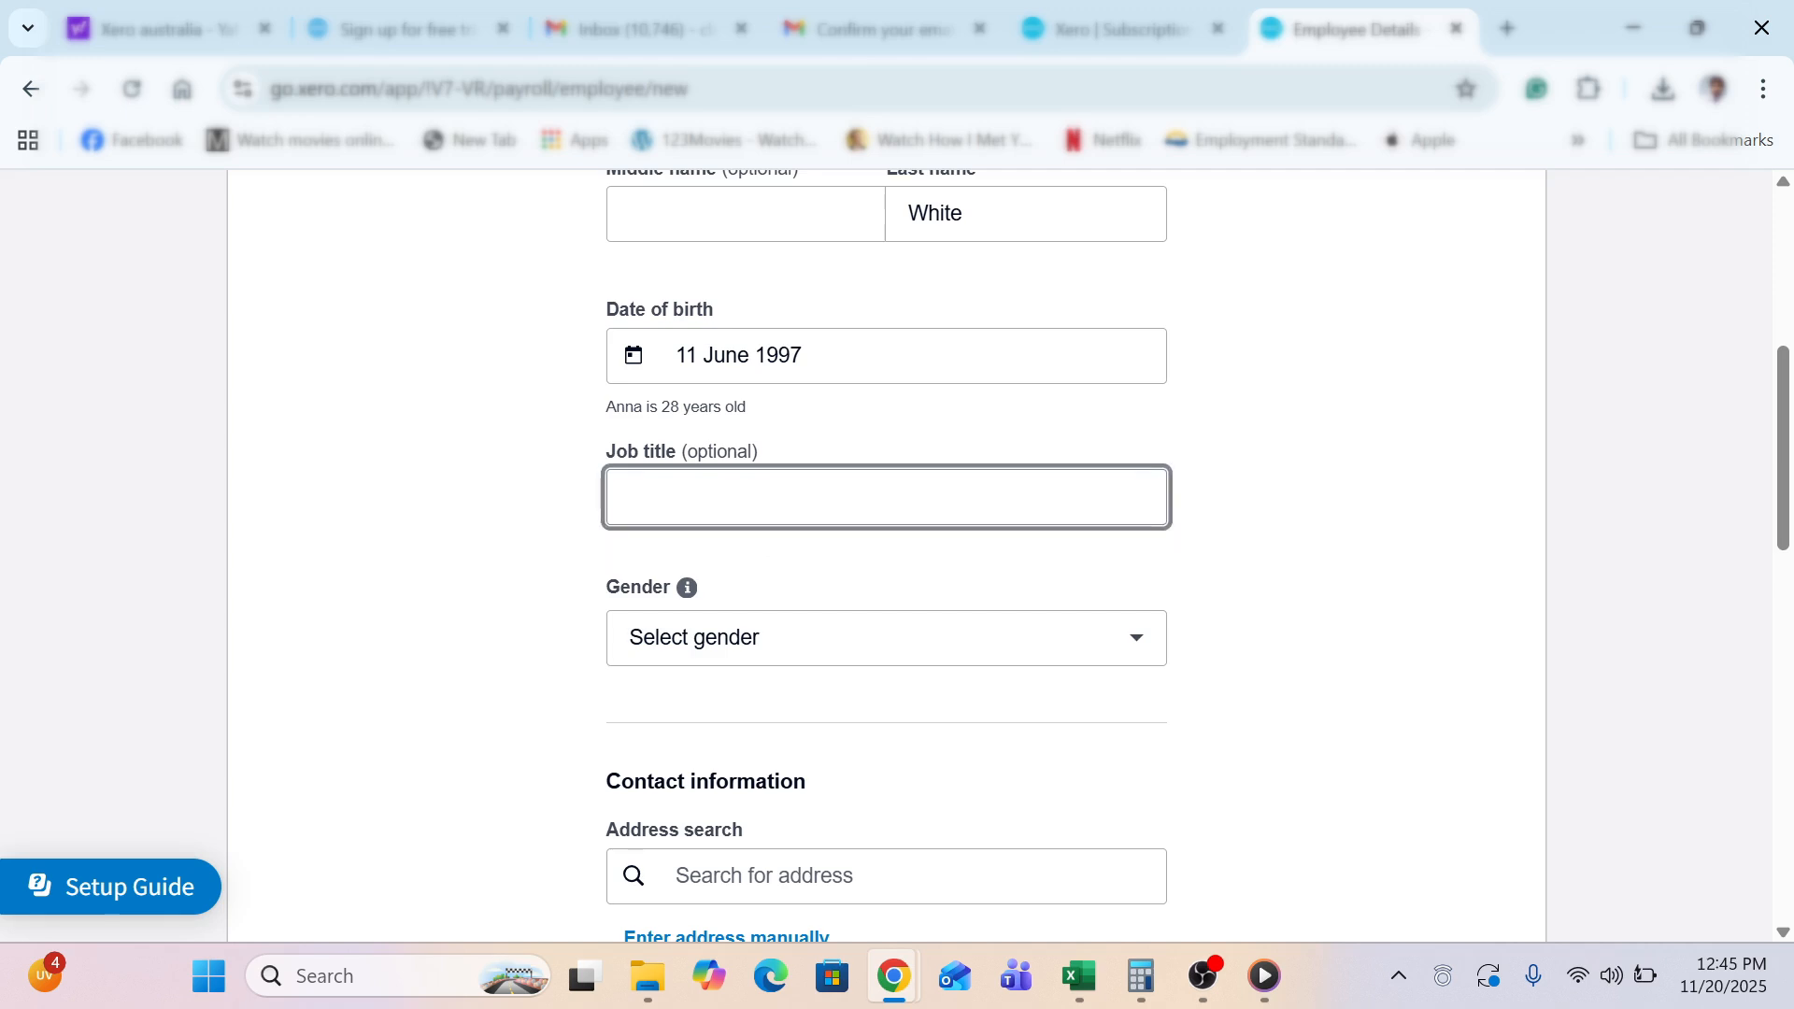
type("Baker")
left_click(745, 604)
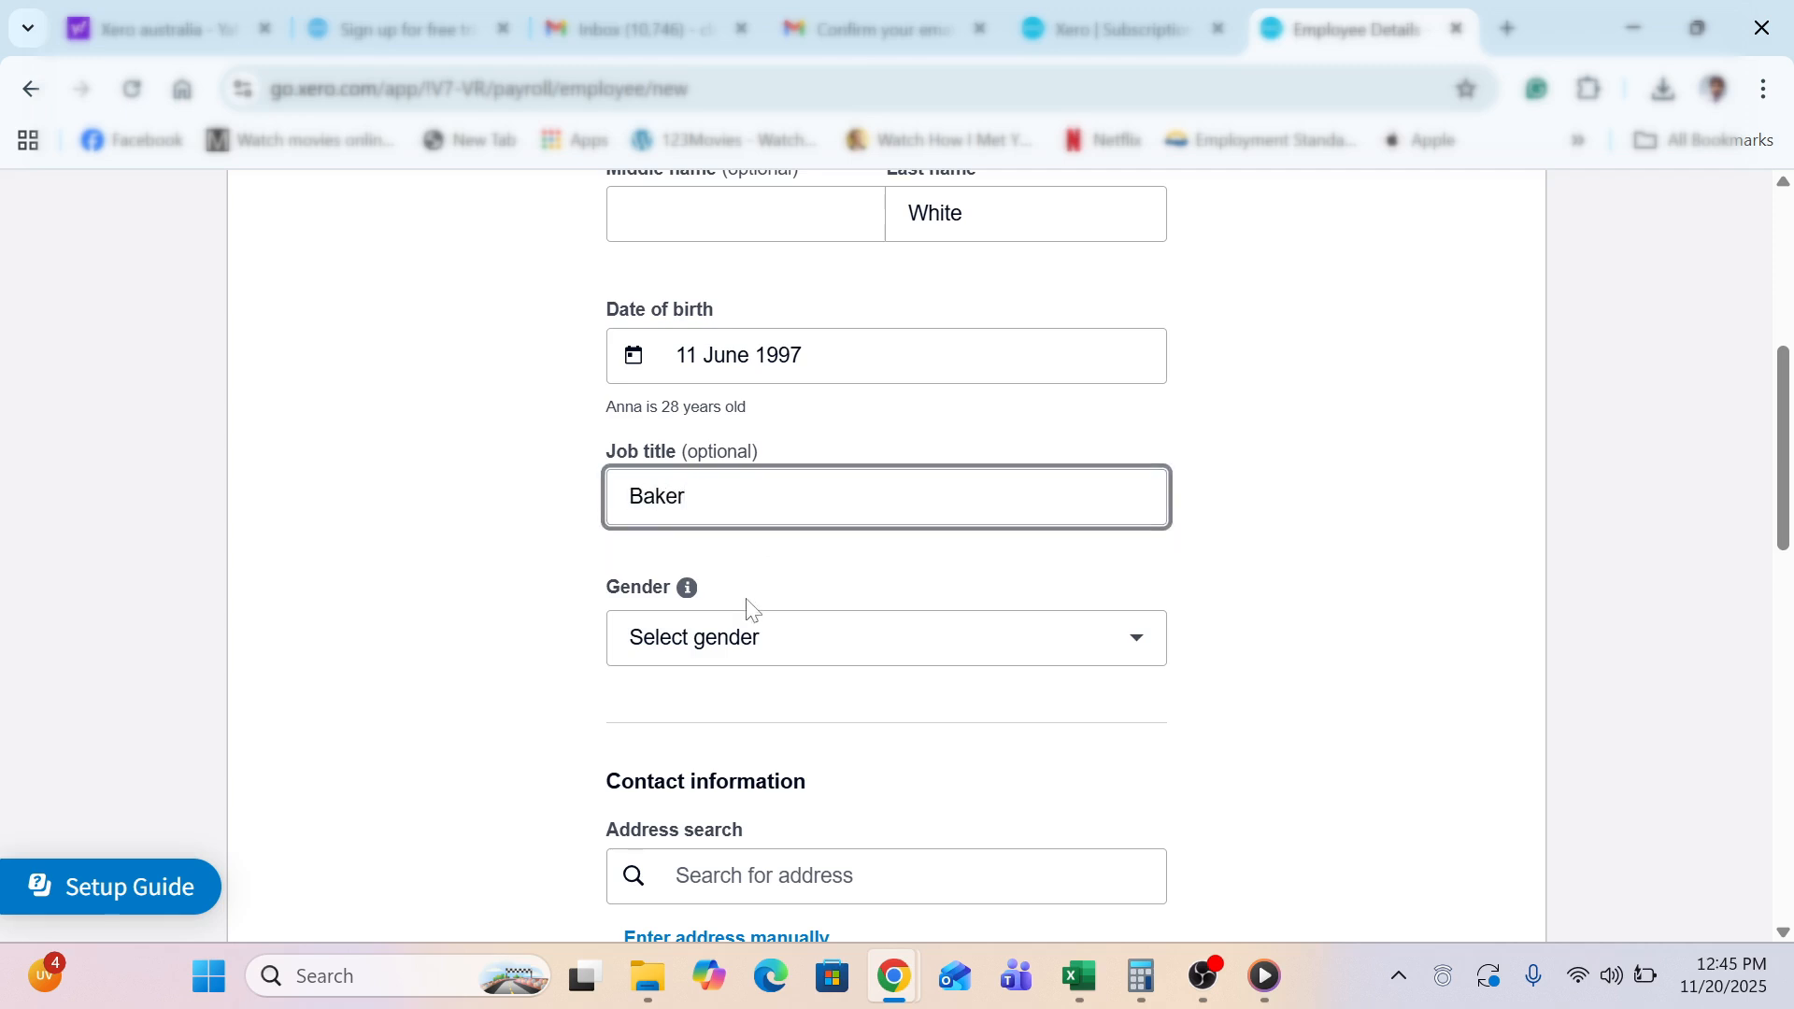
left_click(745, 651)
left_click(667, 393)
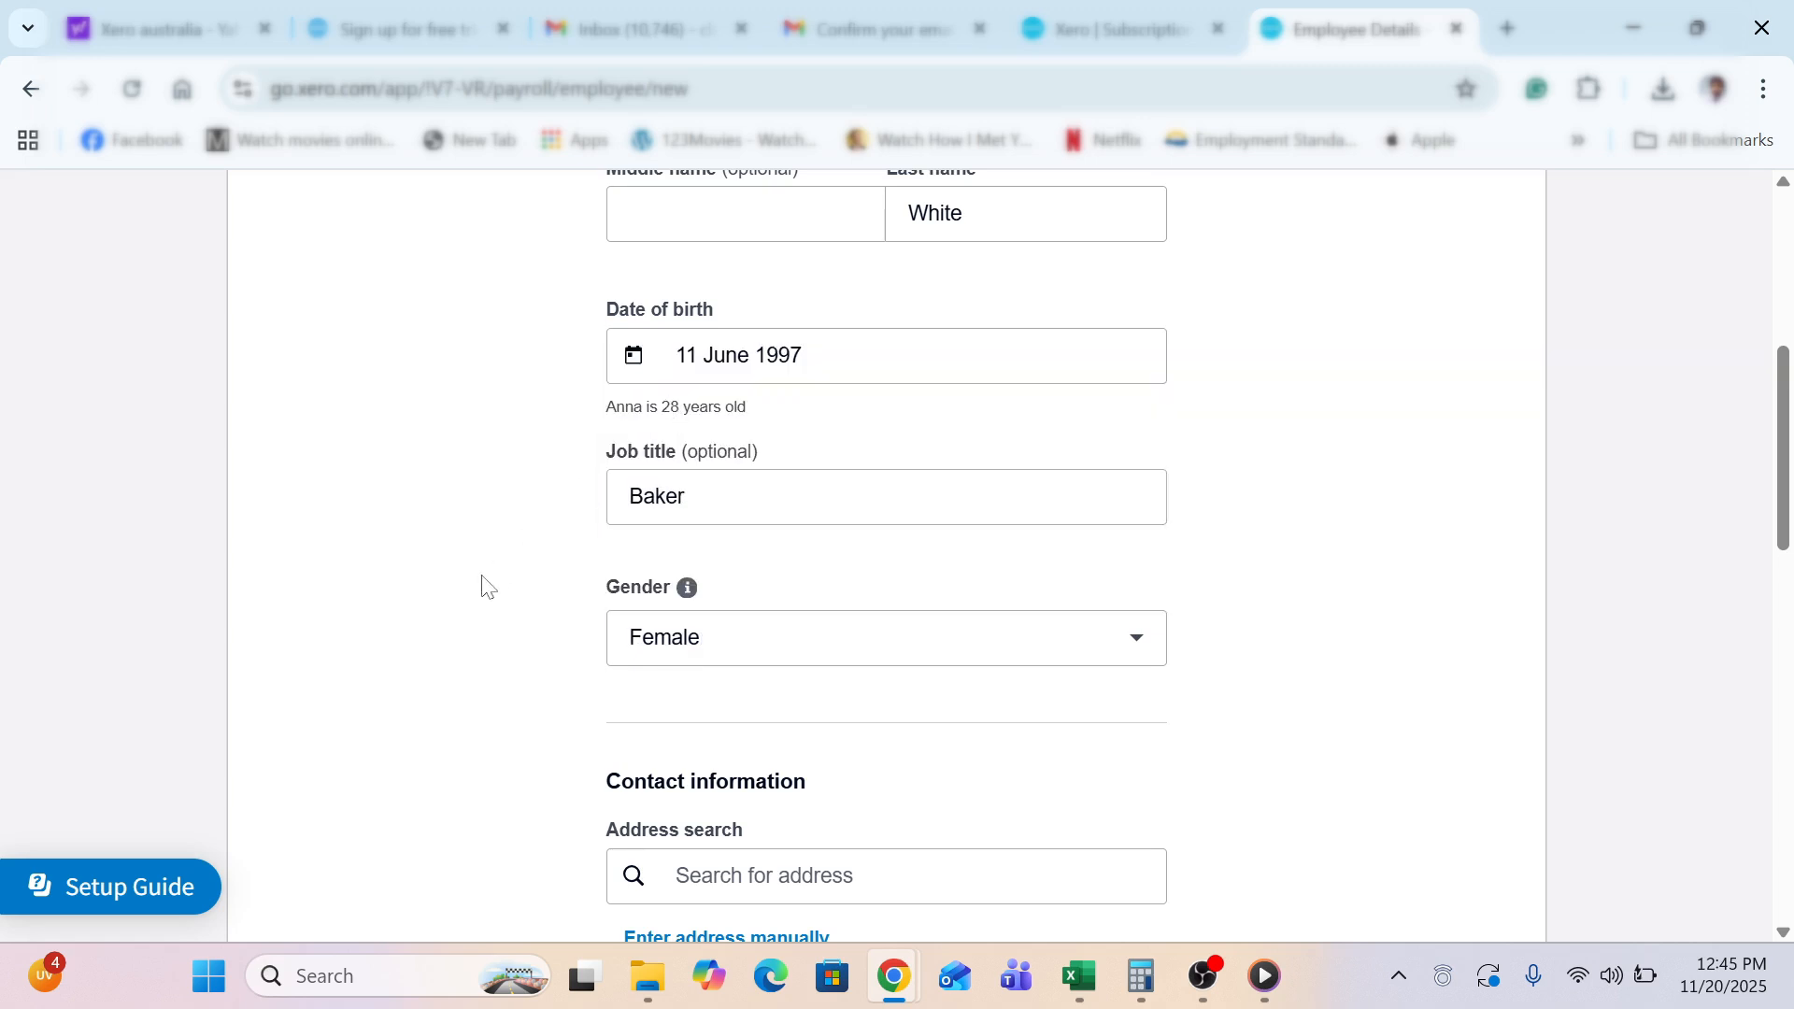
Try saving the employee, which flags address, suburb, state and postcode as required
scroll(487, 586, "down", 5)
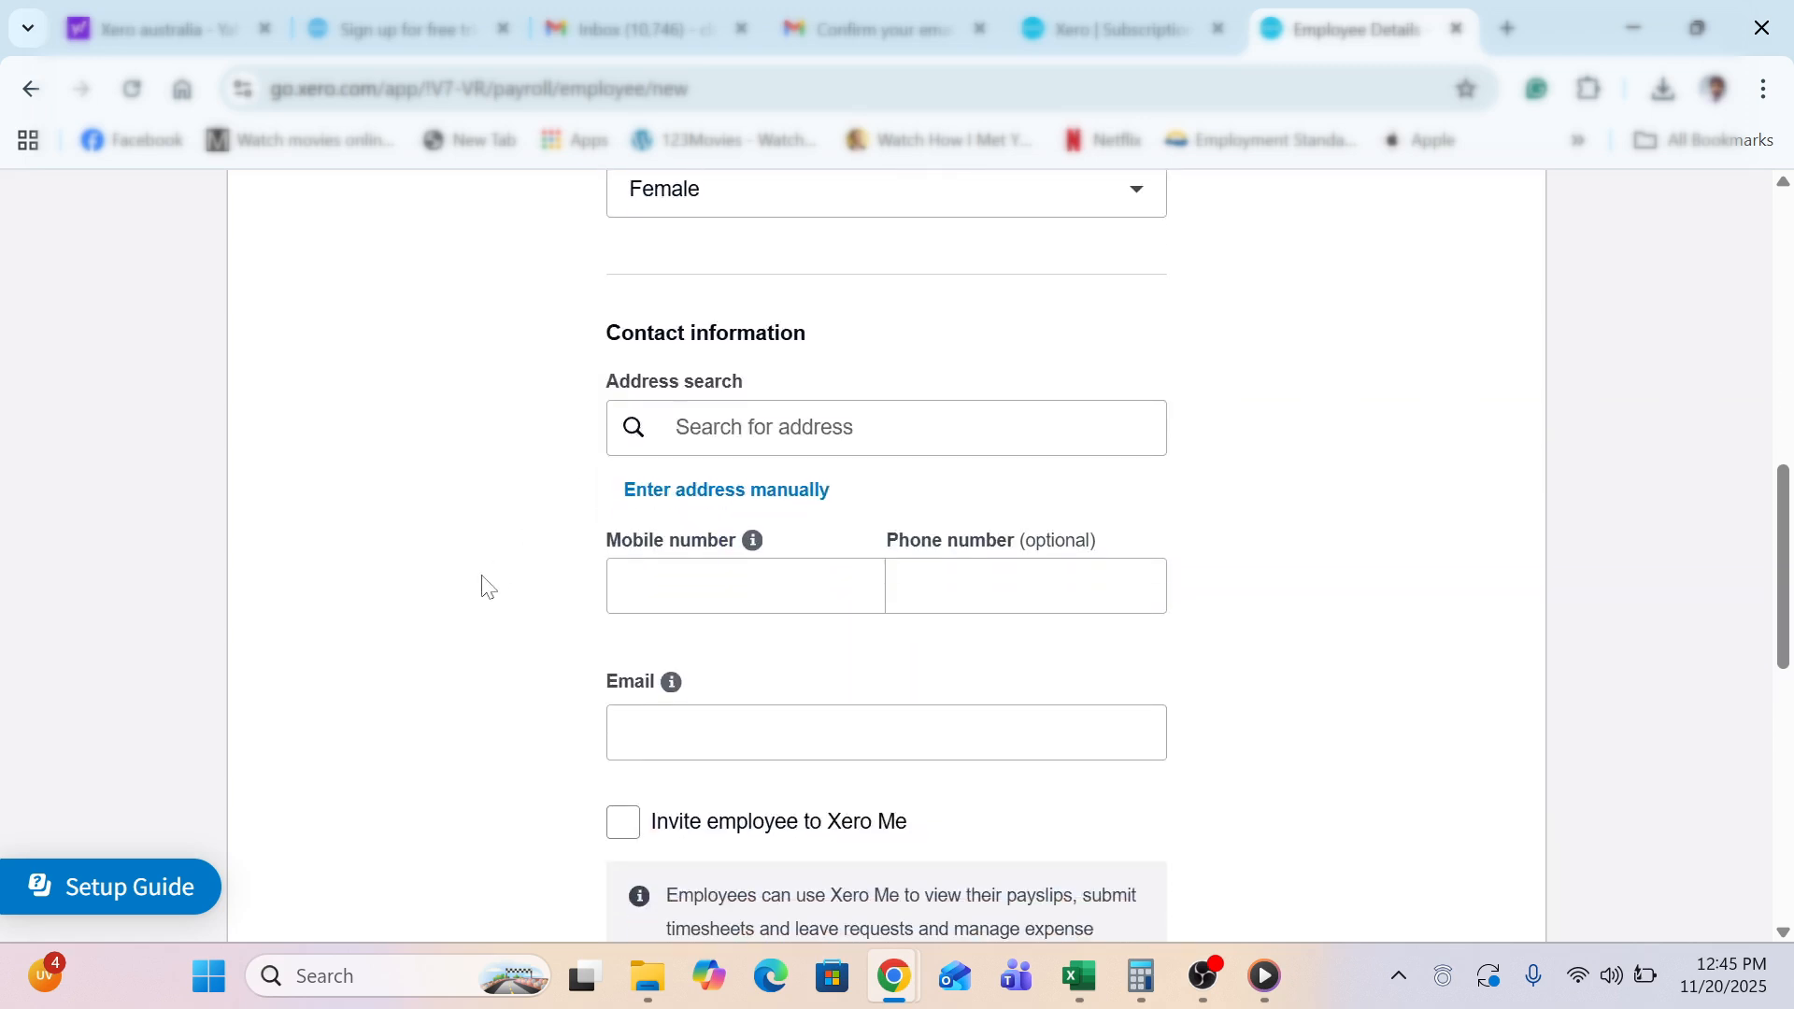
scroll(482, 585, "down", 1)
scroll(423, 763, "down", 1)
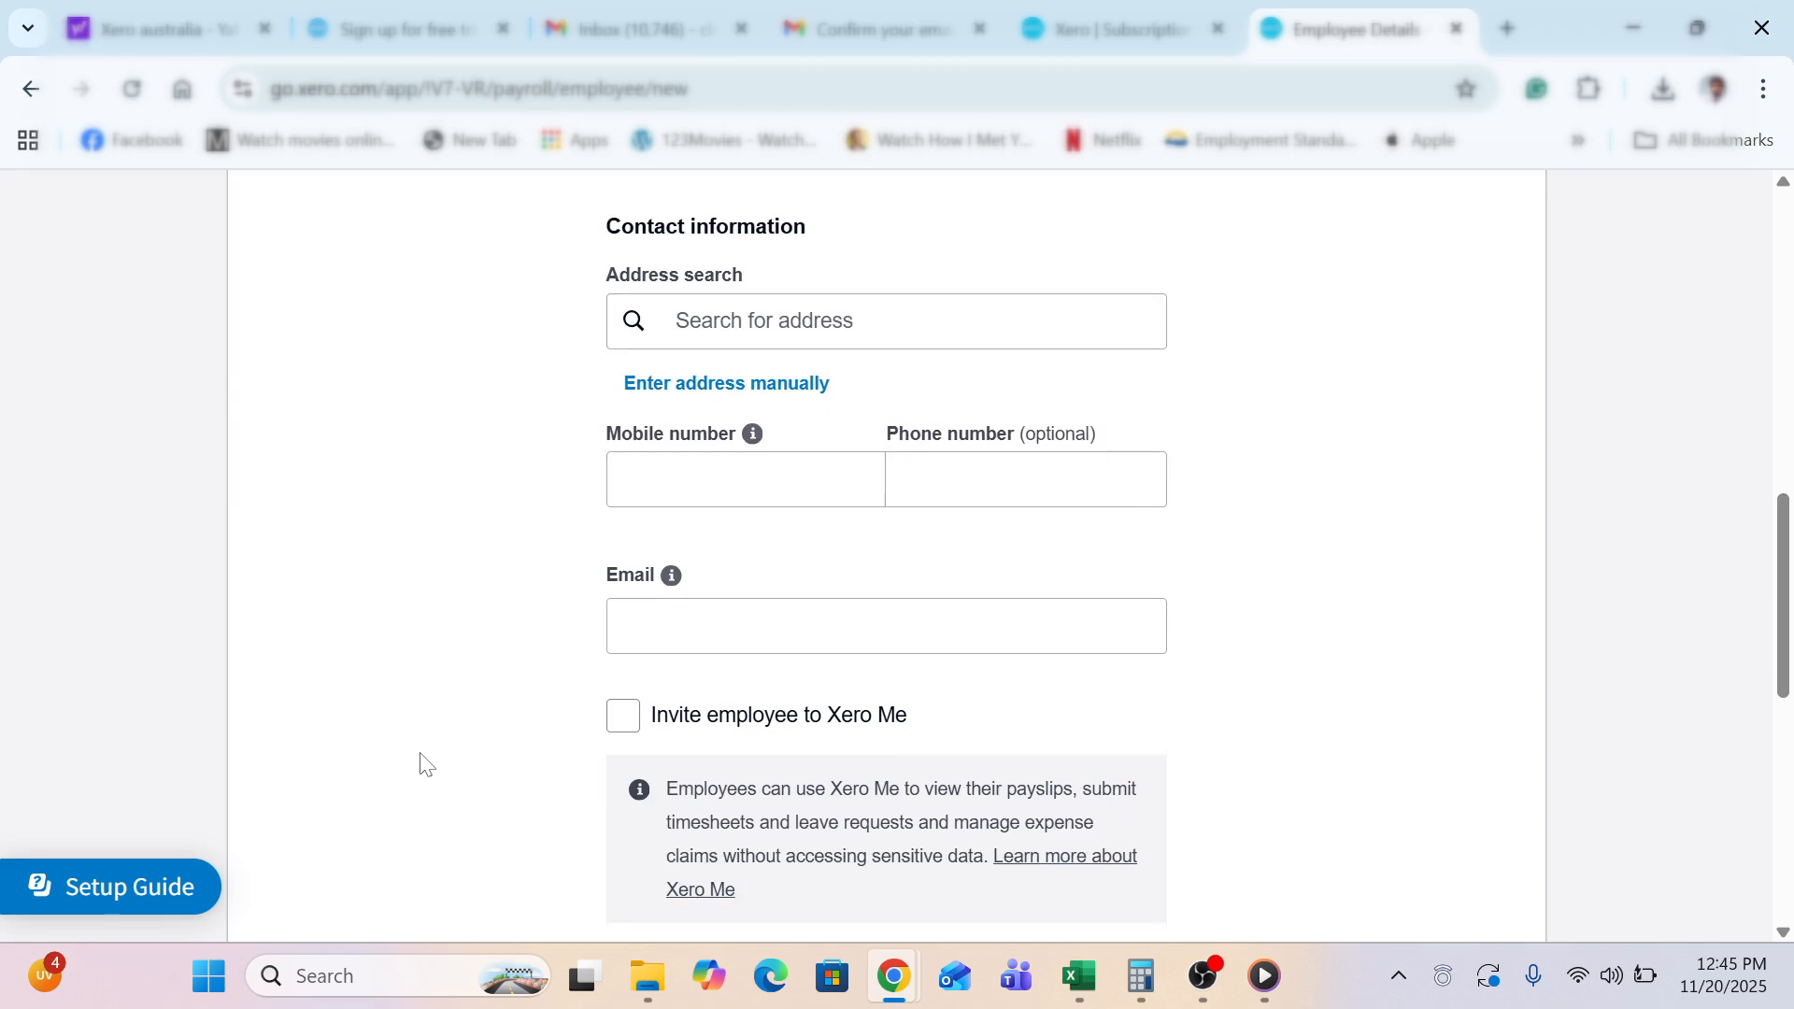
scroll(422, 762, "down", 8)
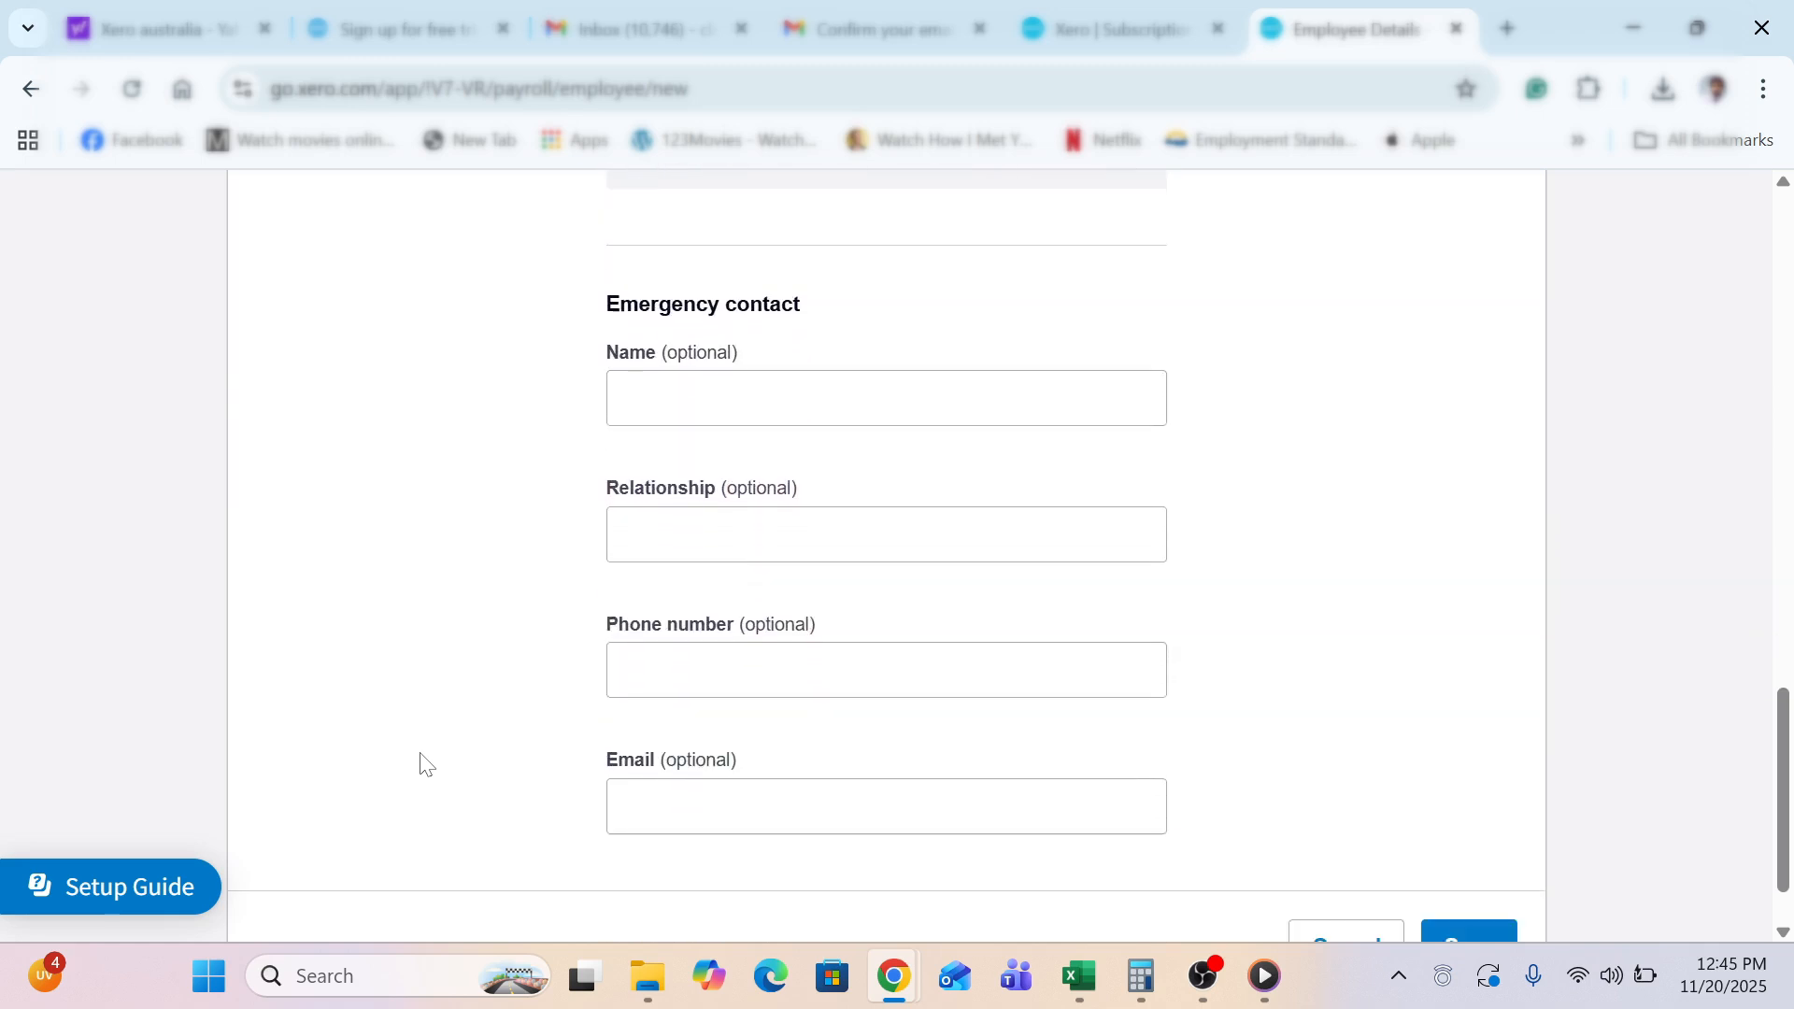
scroll(422, 763, "down", 1)
left_click(1472, 848)
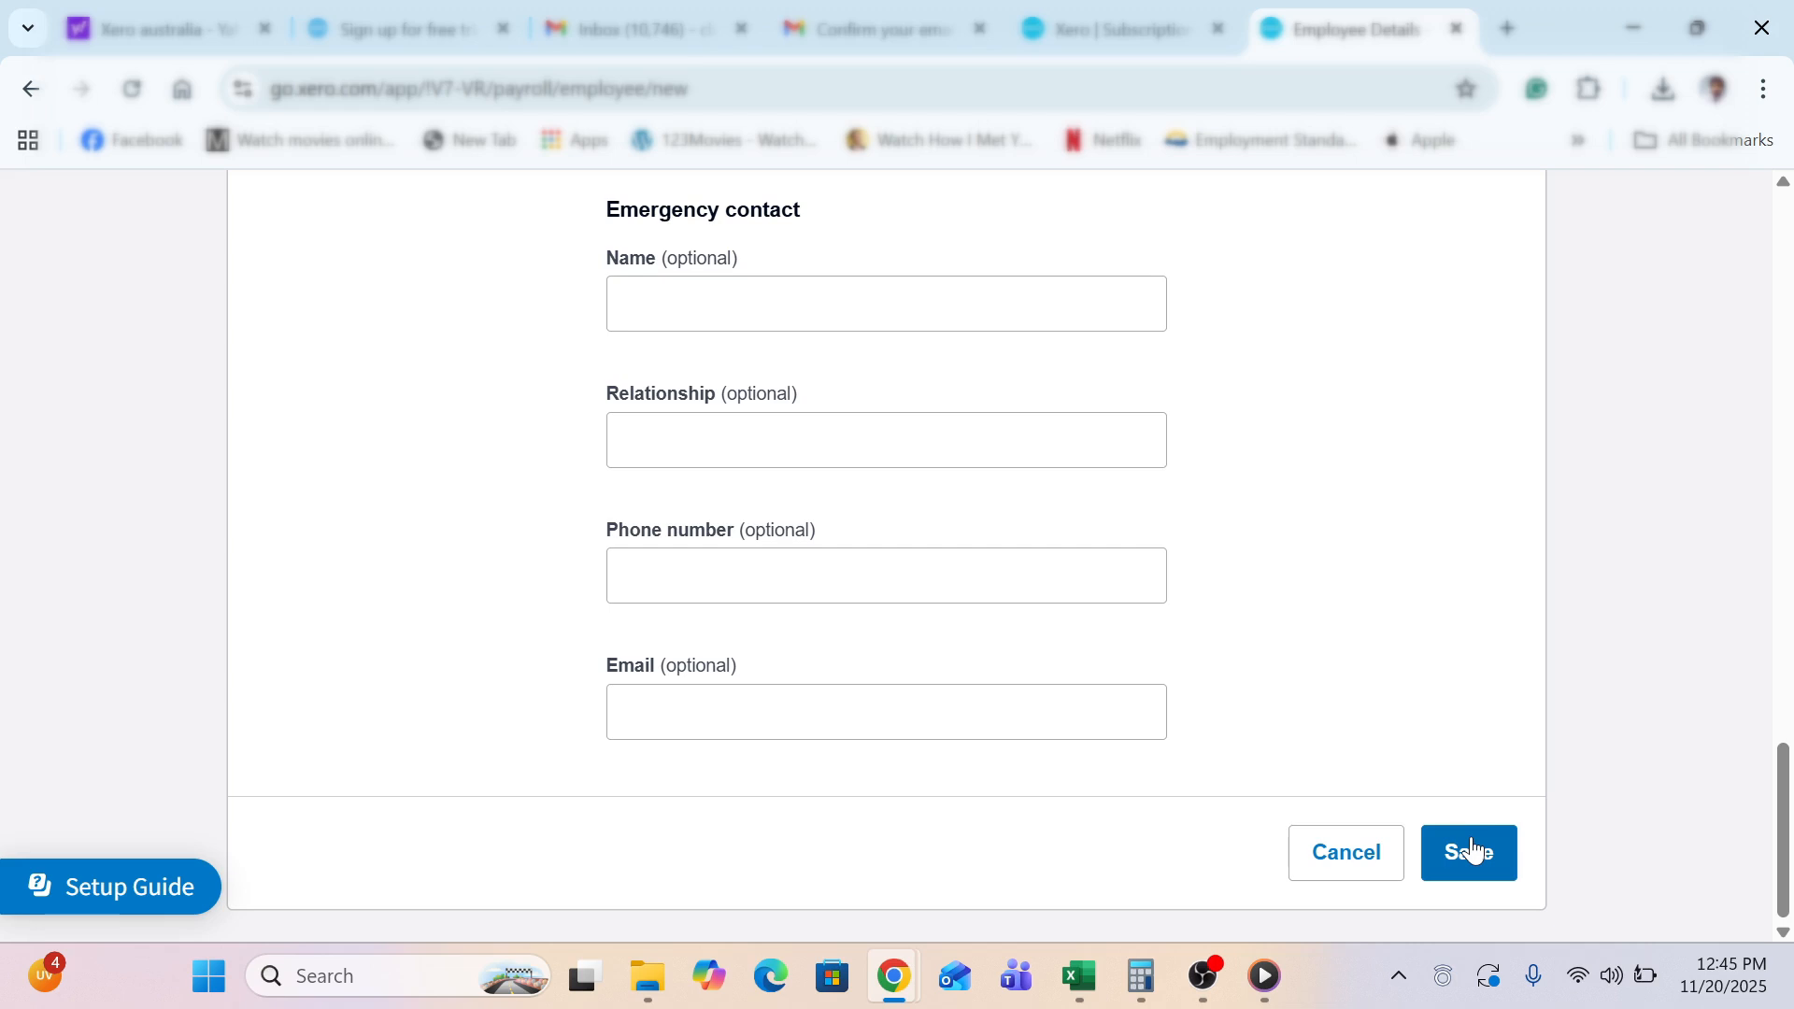
left_click(1472, 850)
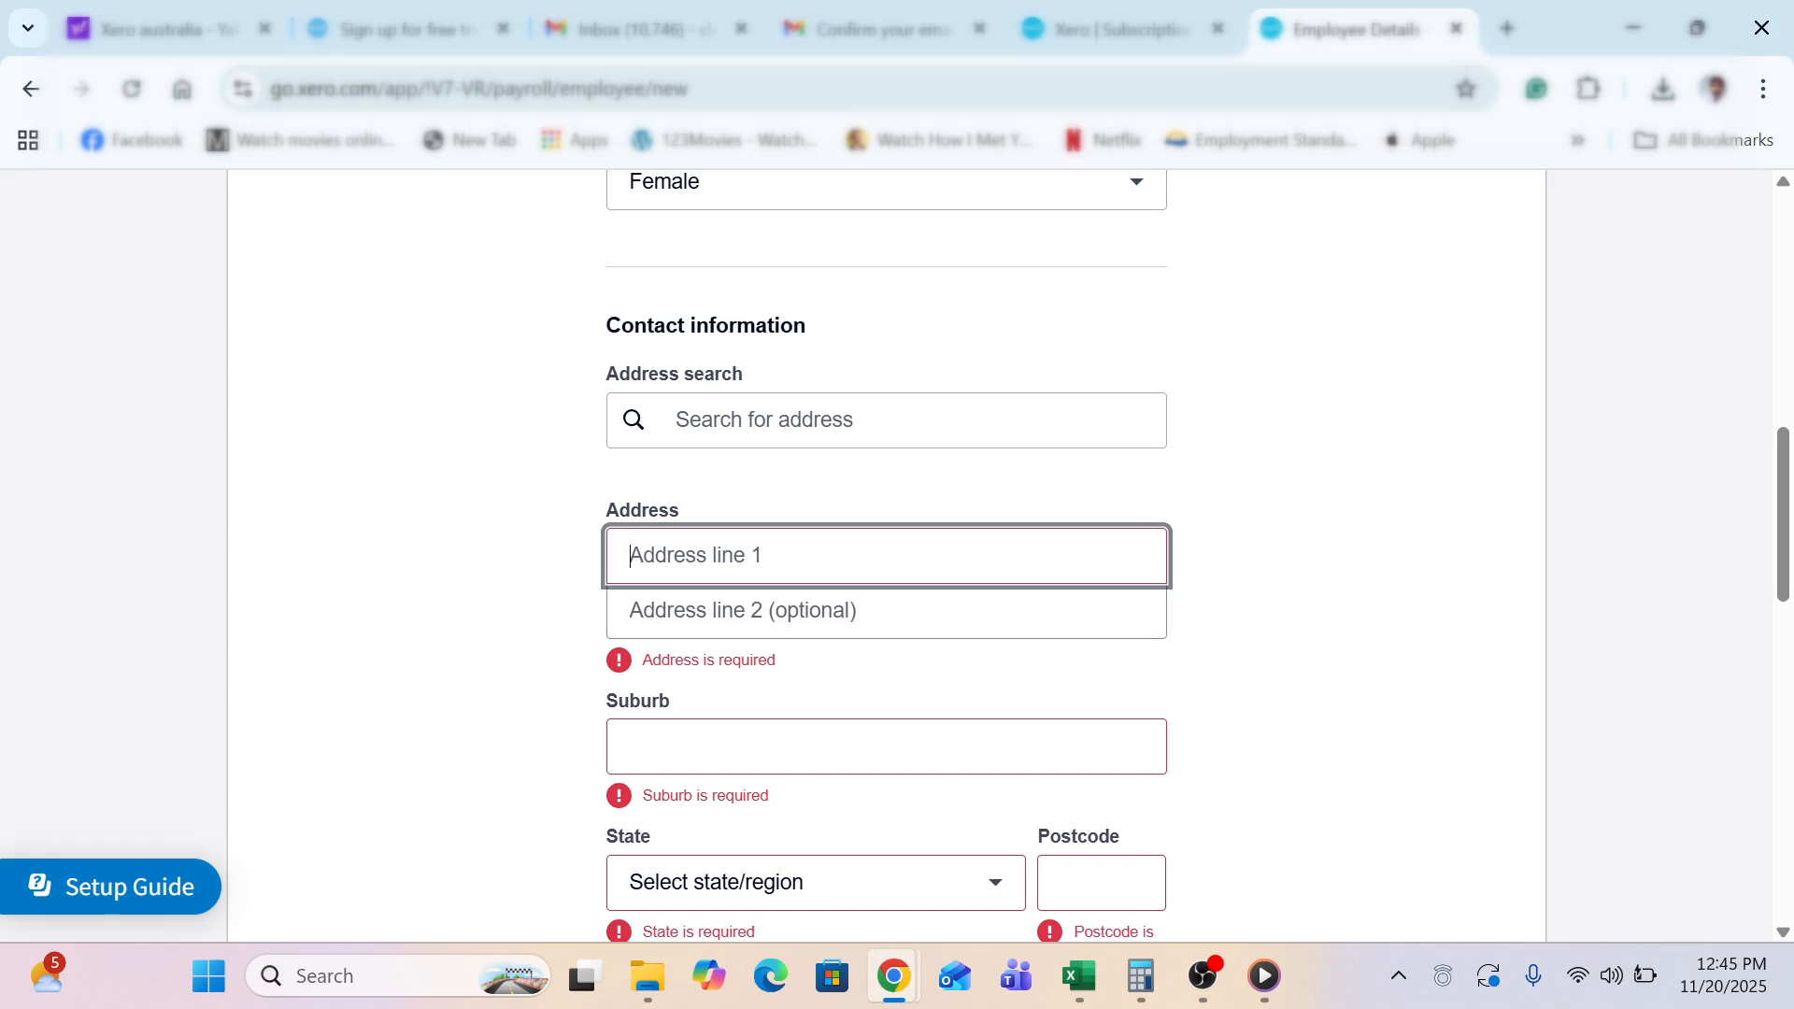
Enter the street number and street name across Address lines 1 and 2, leaving Suburb blank
type("25")
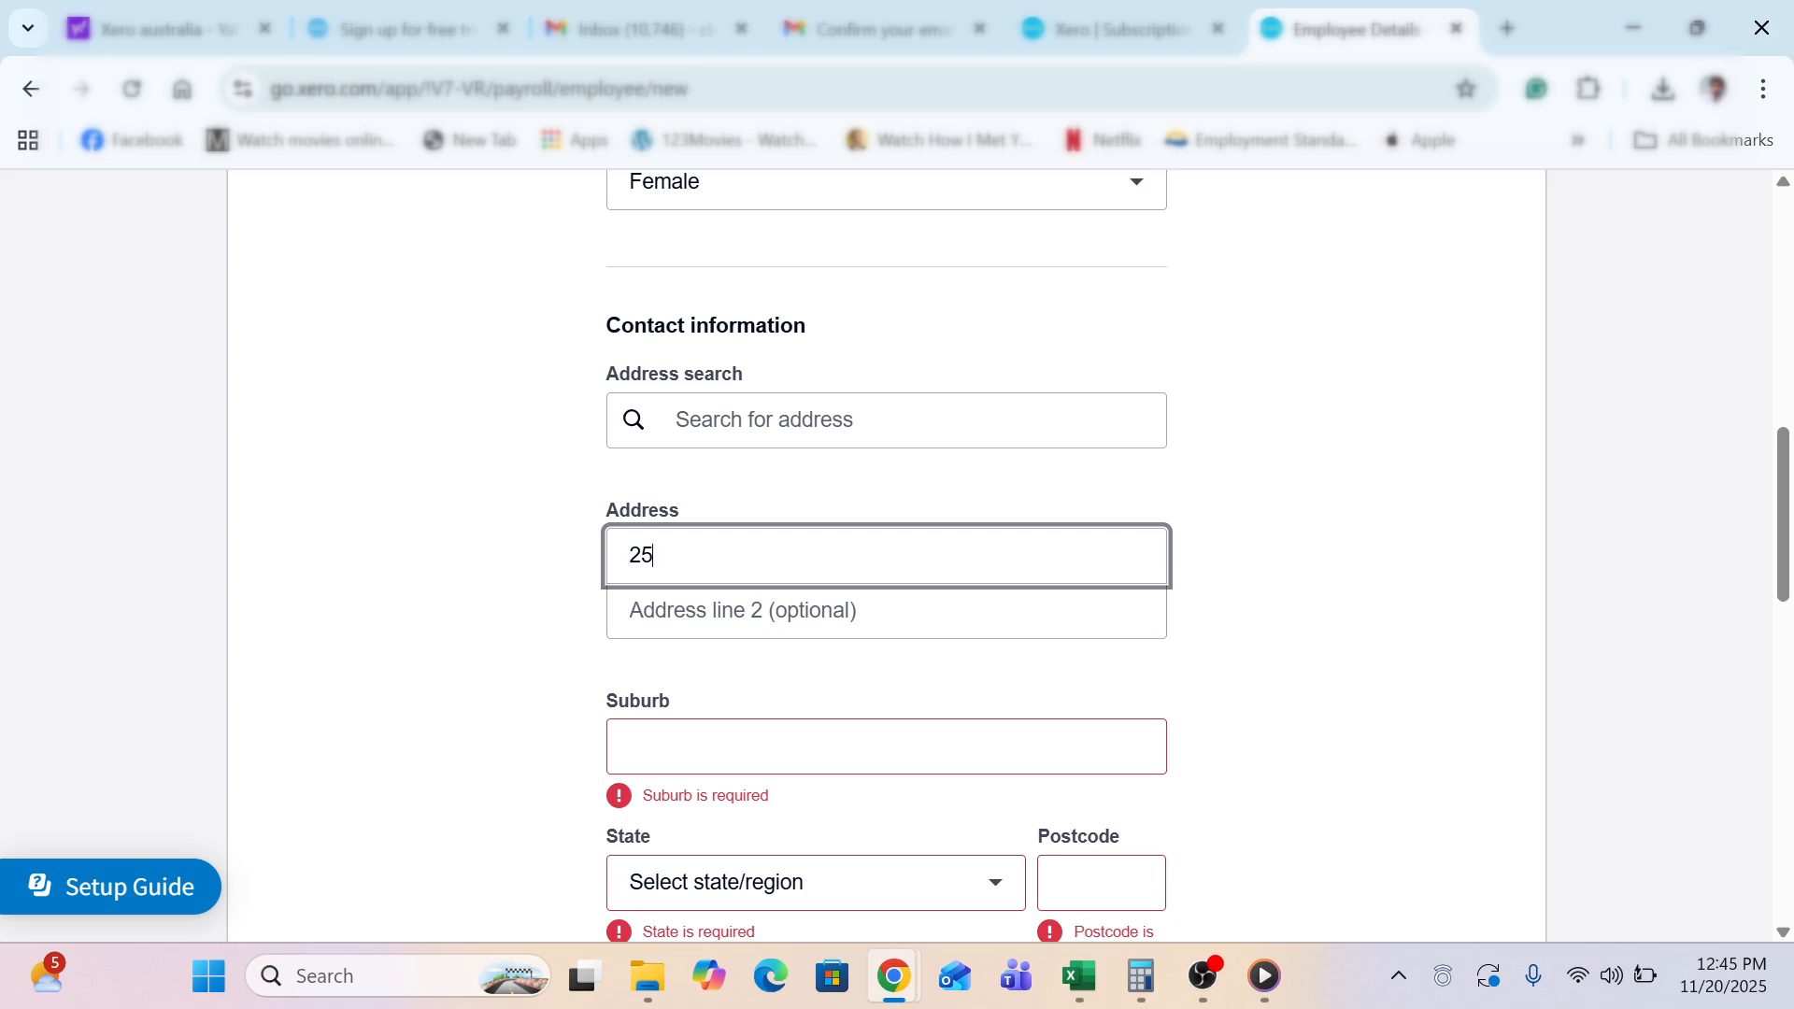
left_click(886, 746)
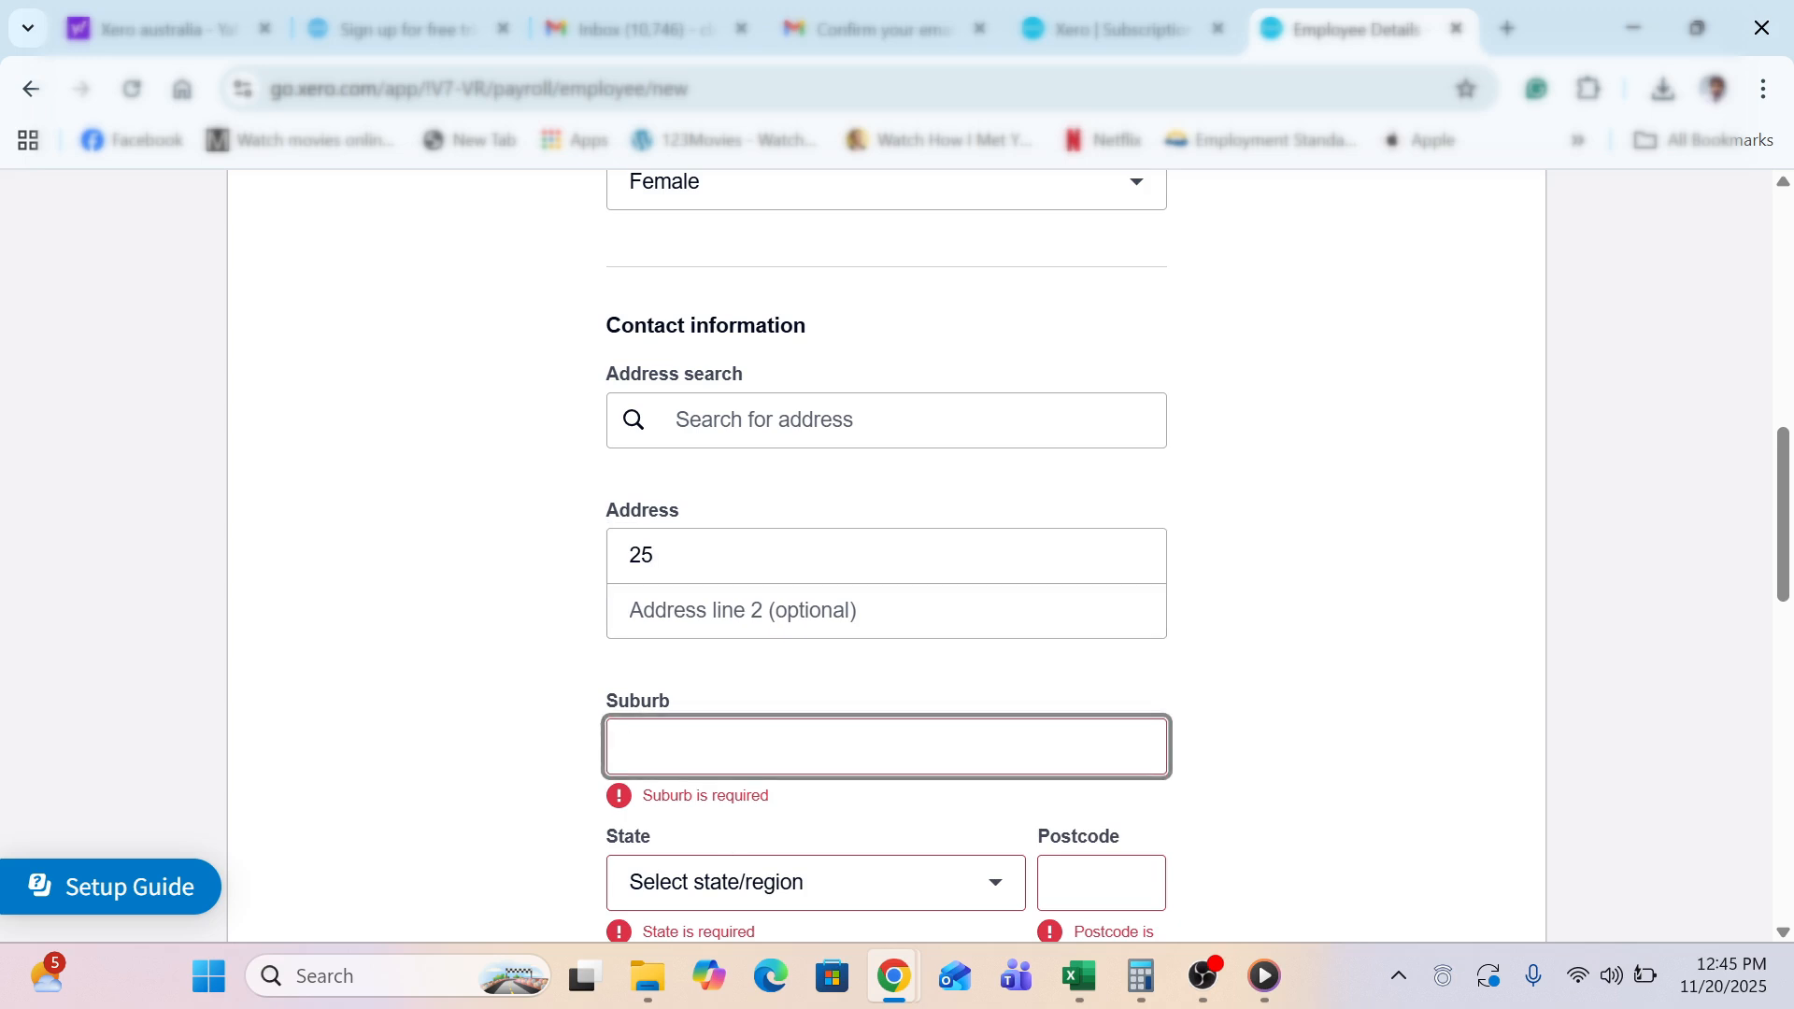
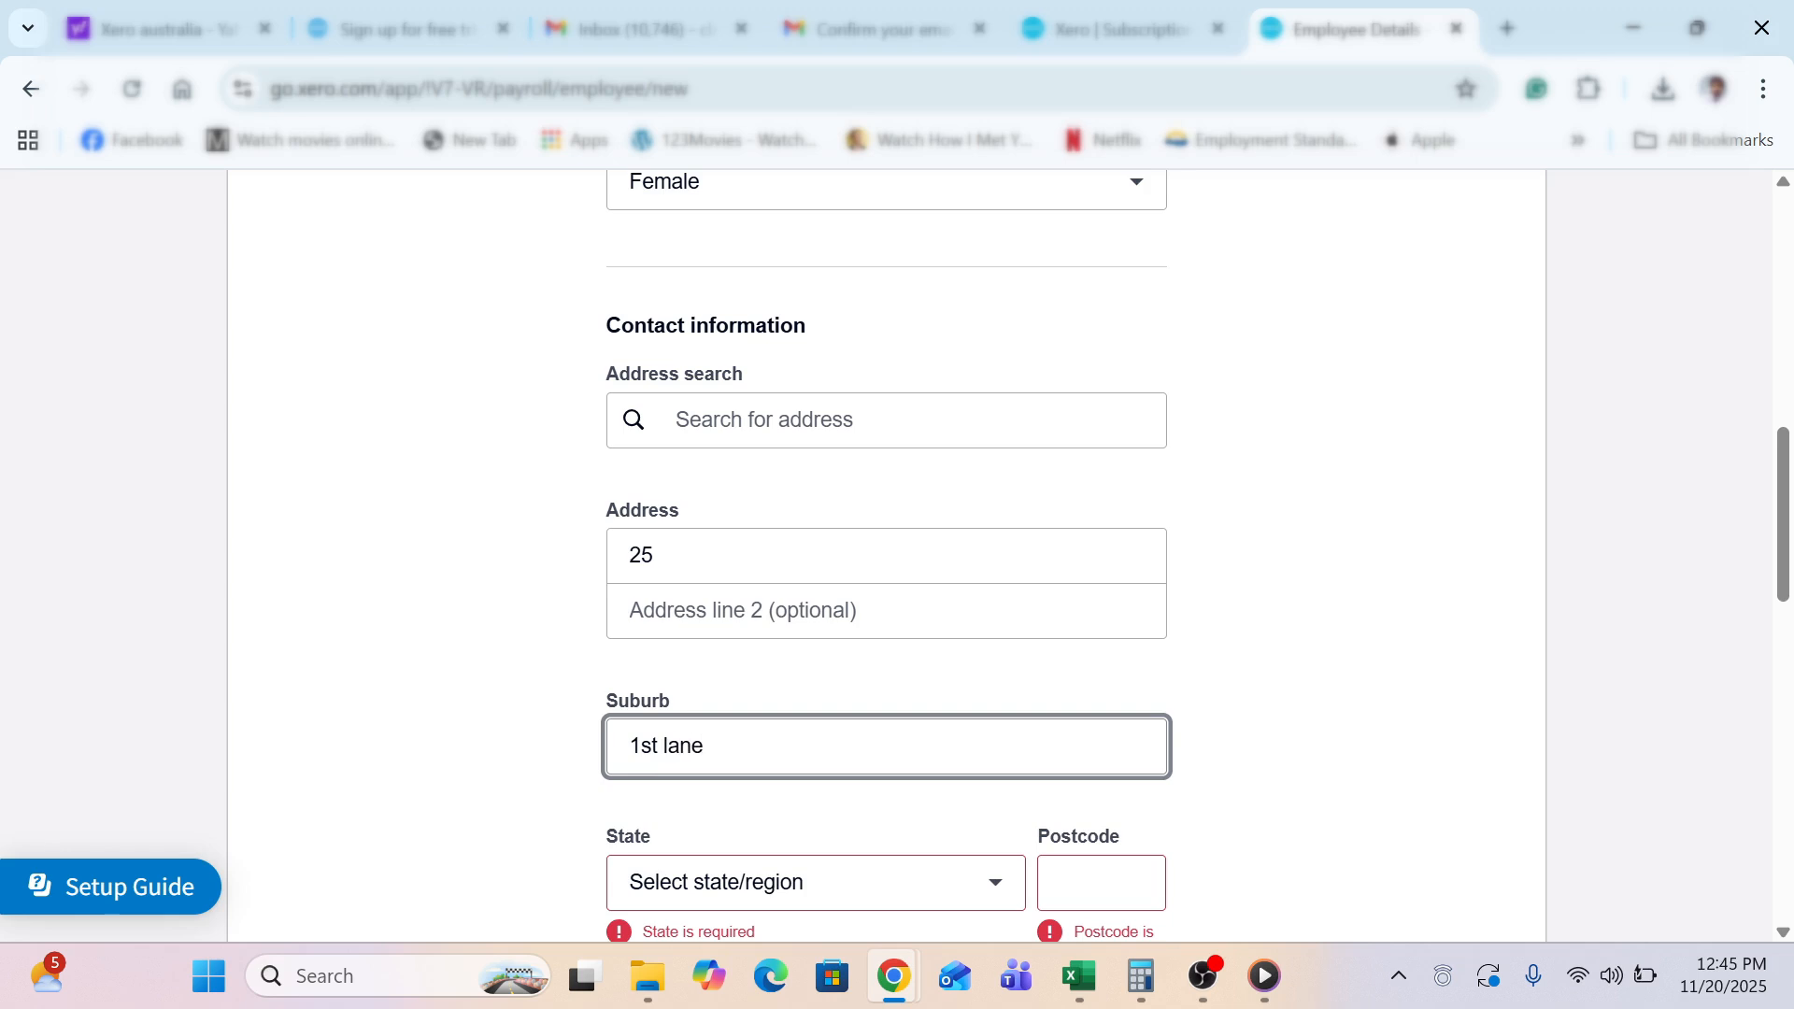
left_click(886, 611)
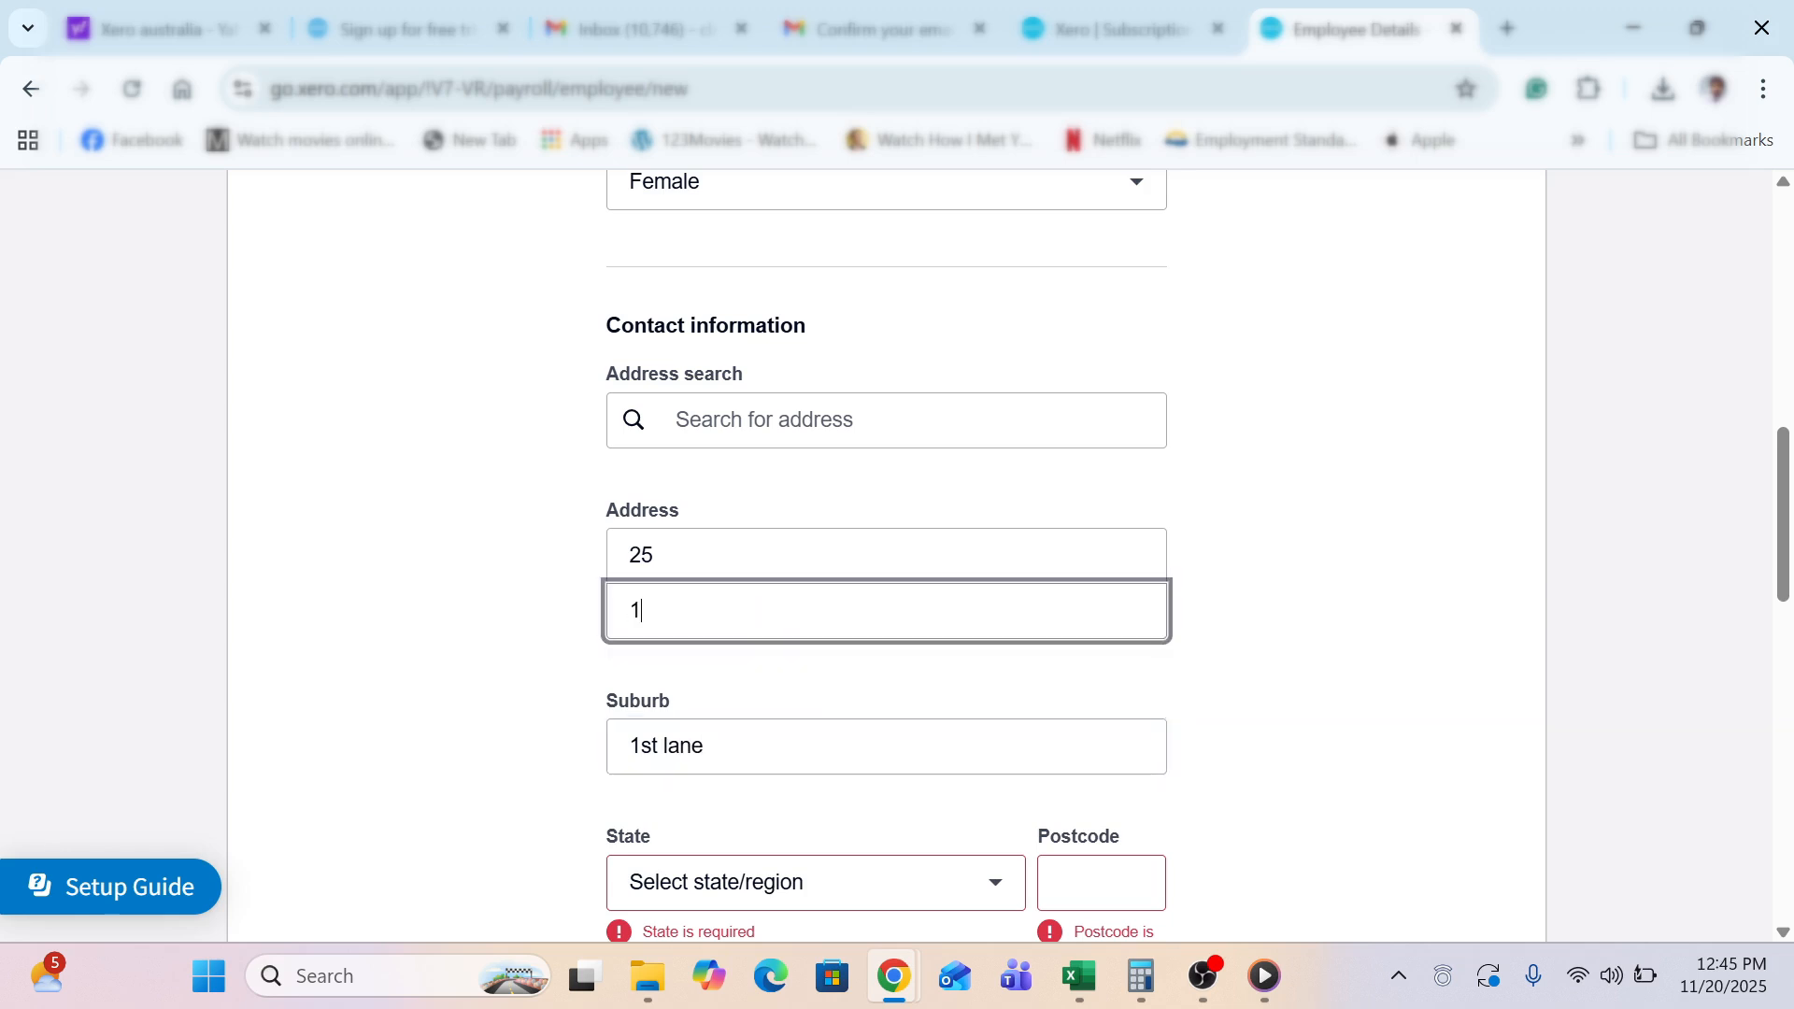
key("Tab")
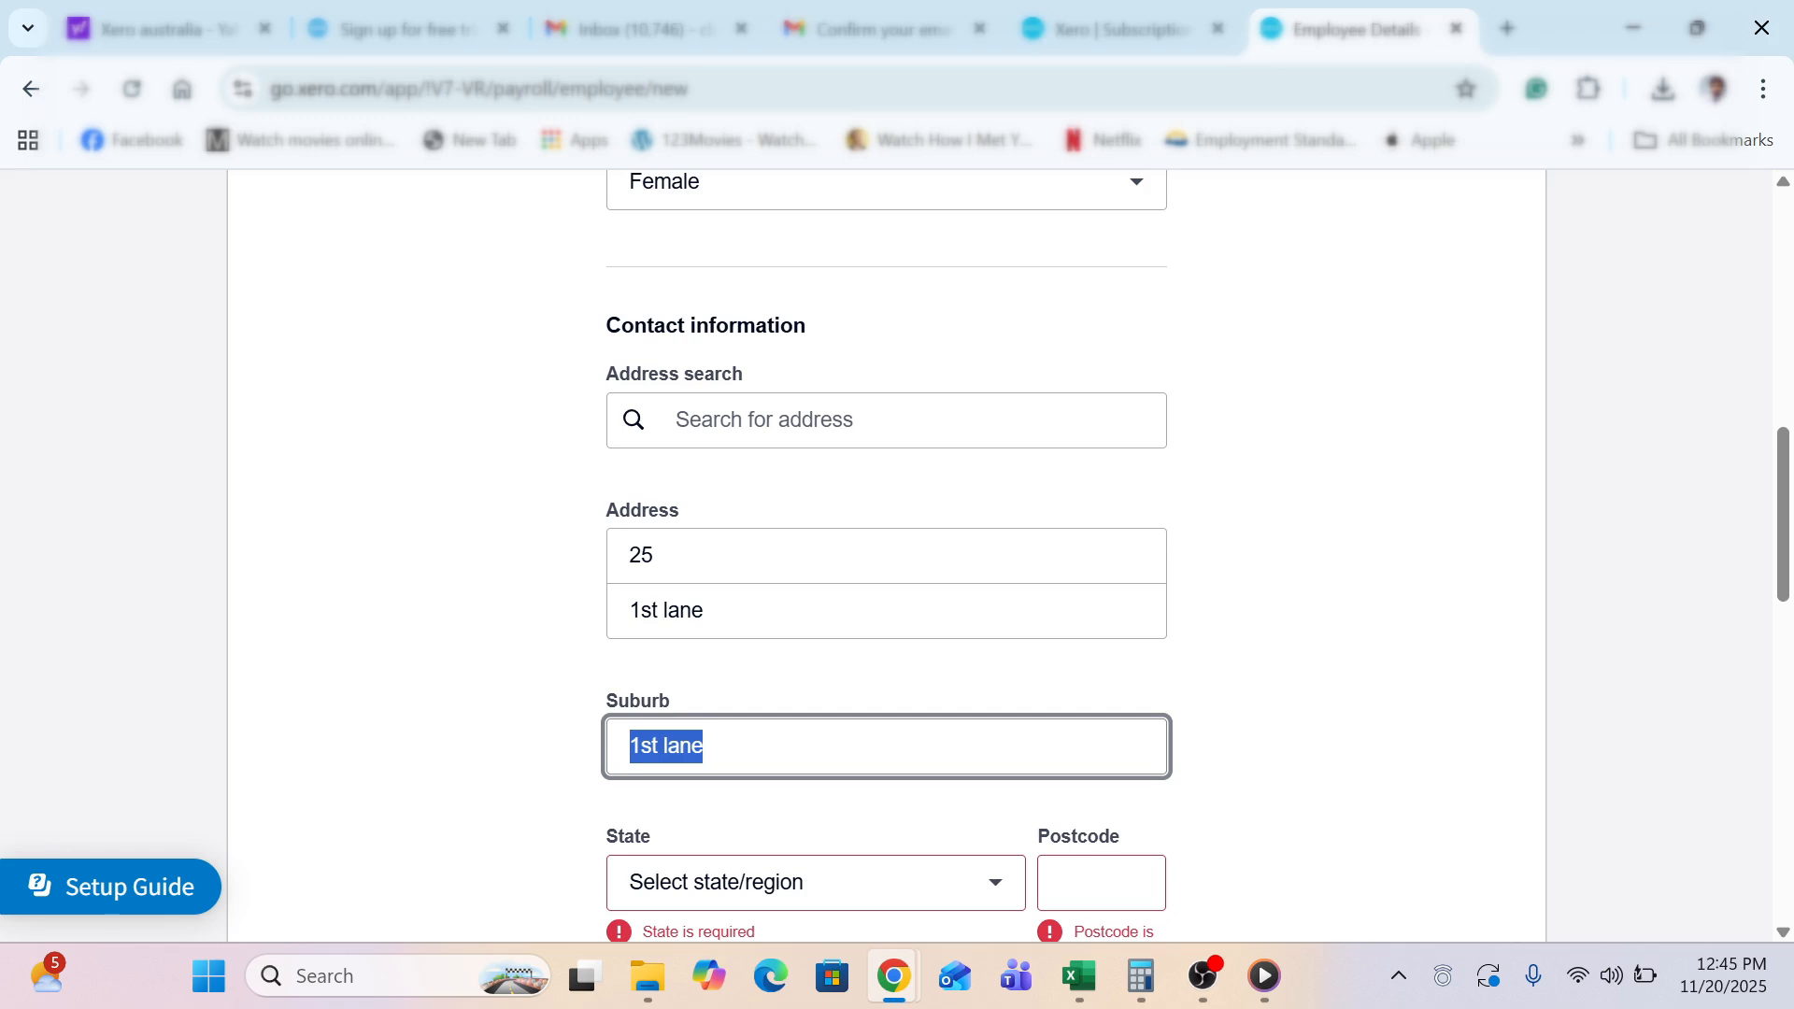
type("lauries")
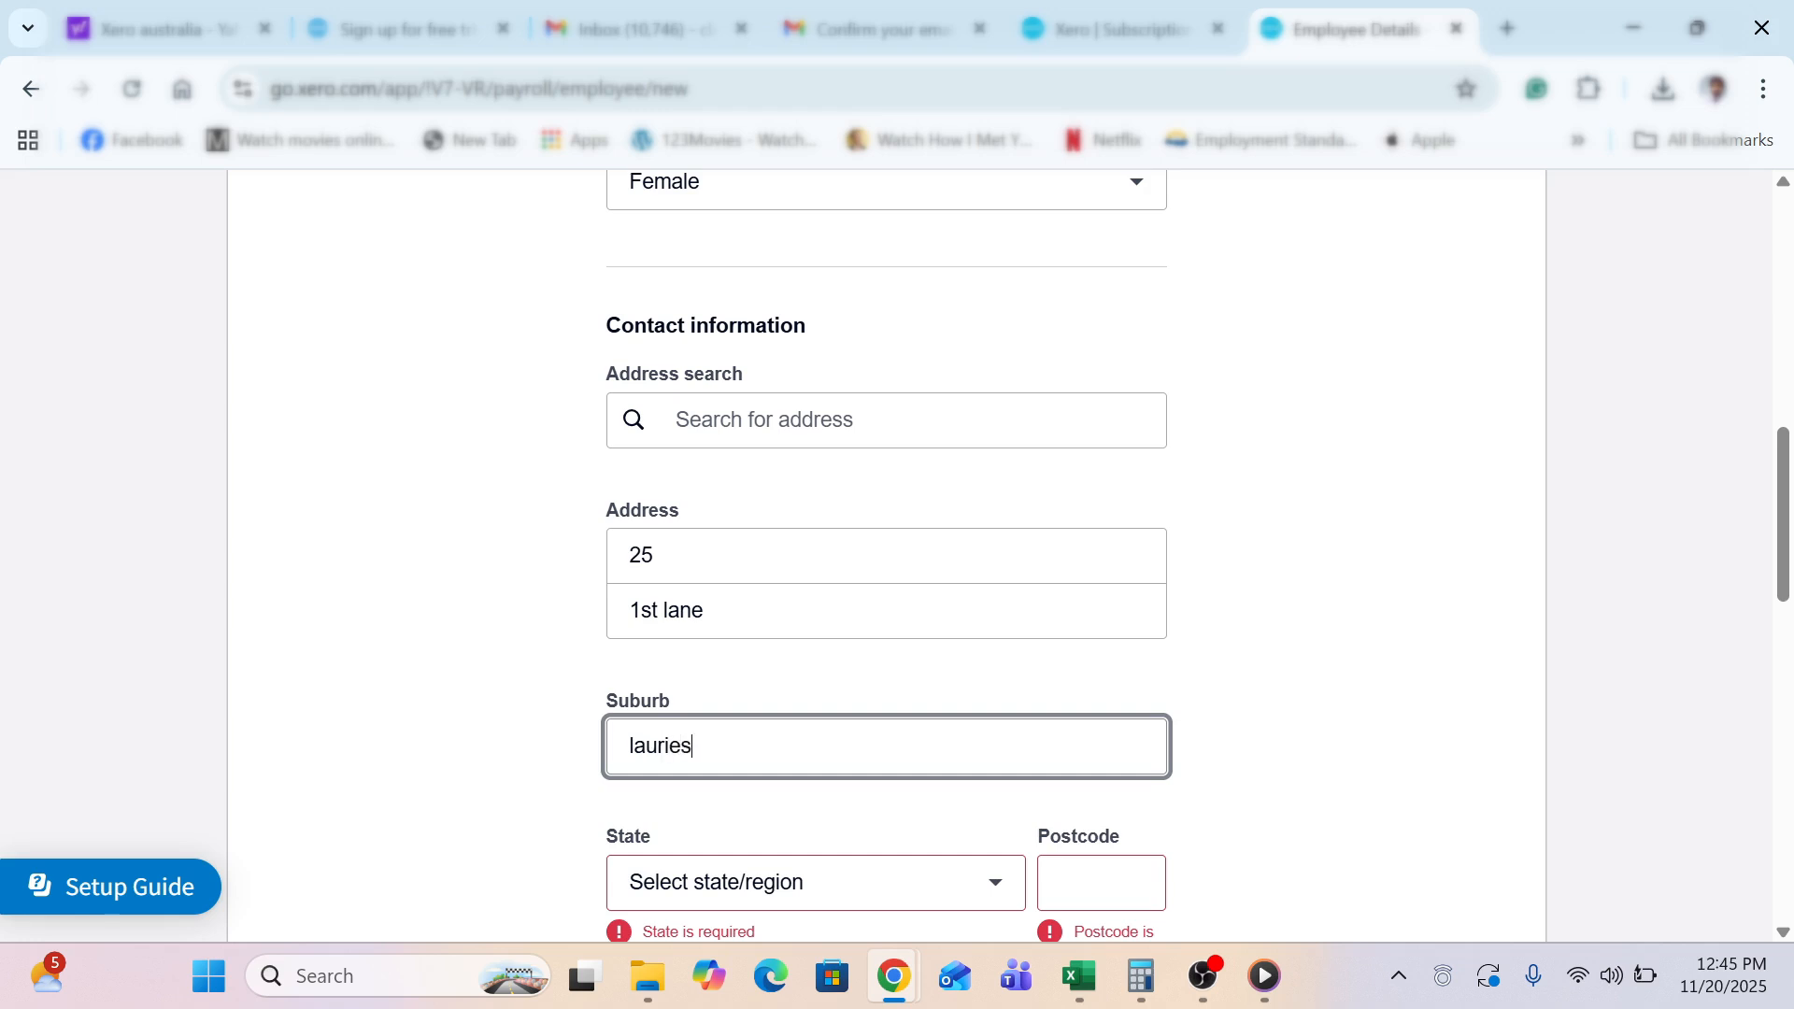
key("BackSpace")
key("BackSpace")
key("BackSpace")
key("BackSpace")
key("BackSpace")
key("BackSpace")
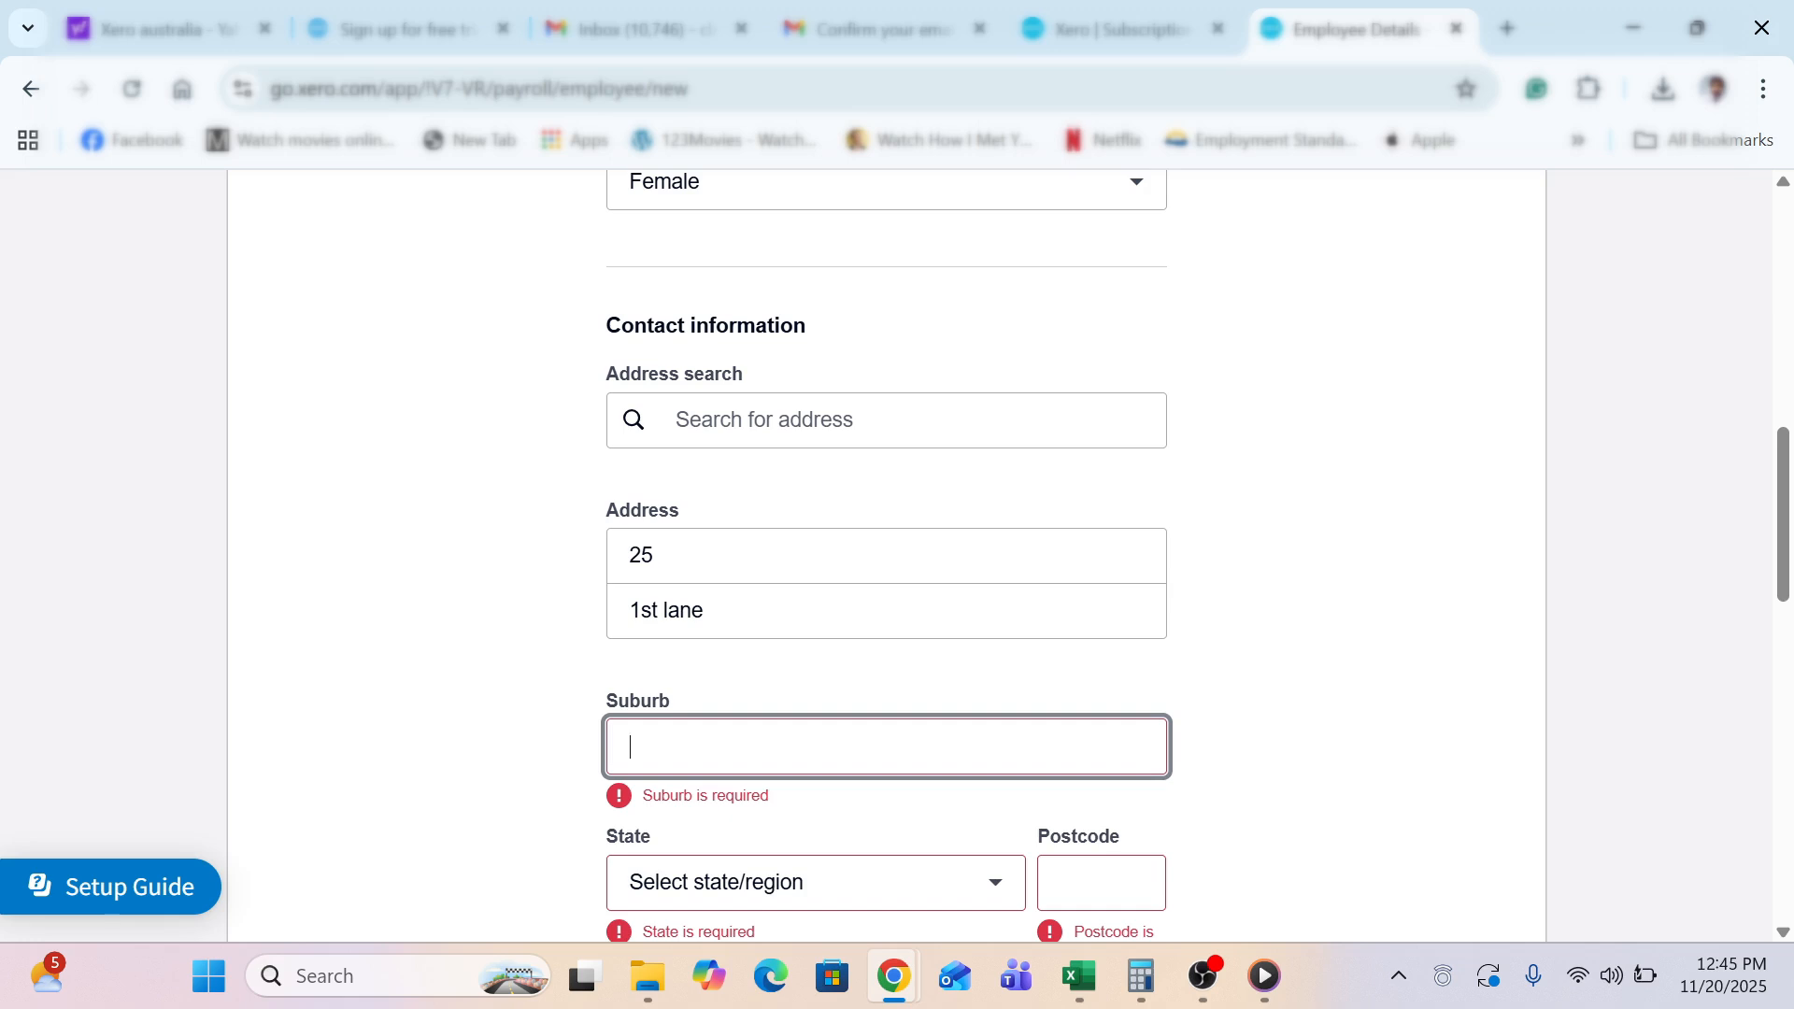
Look up the employee's address to autofill suburb, state and postcode from the first suggestion
left_click(677, 419)
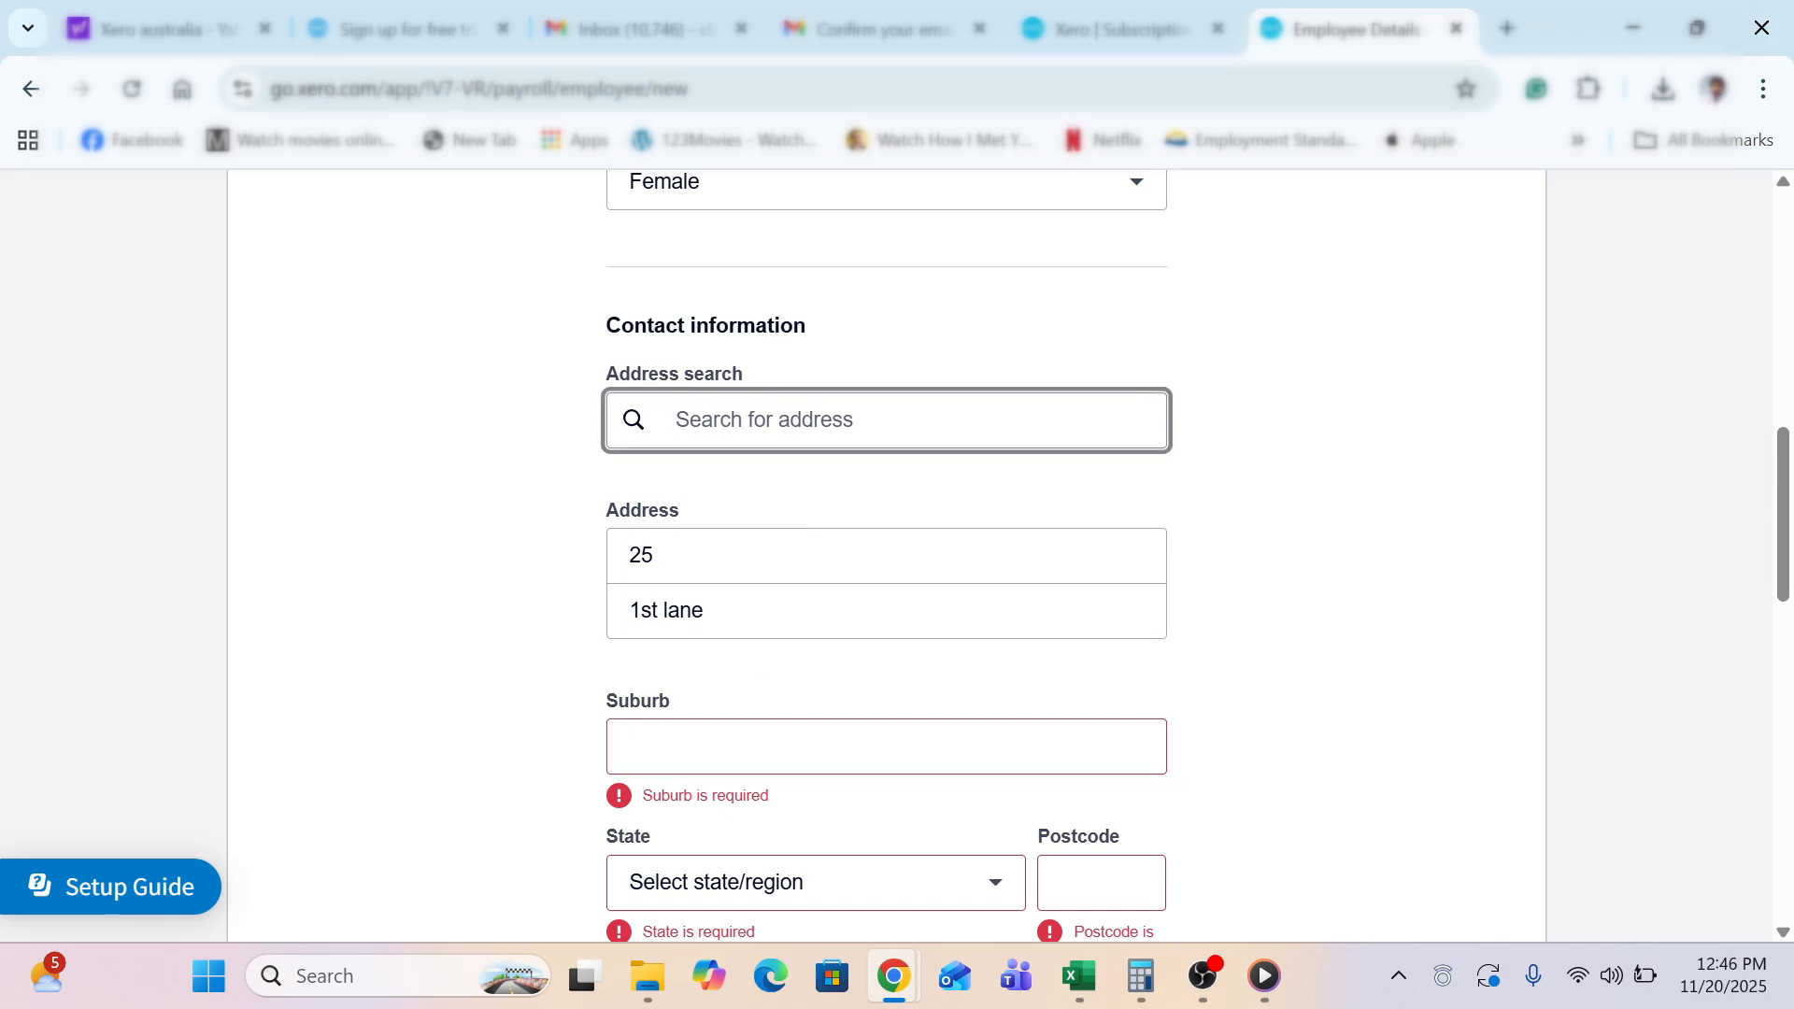
type("25")
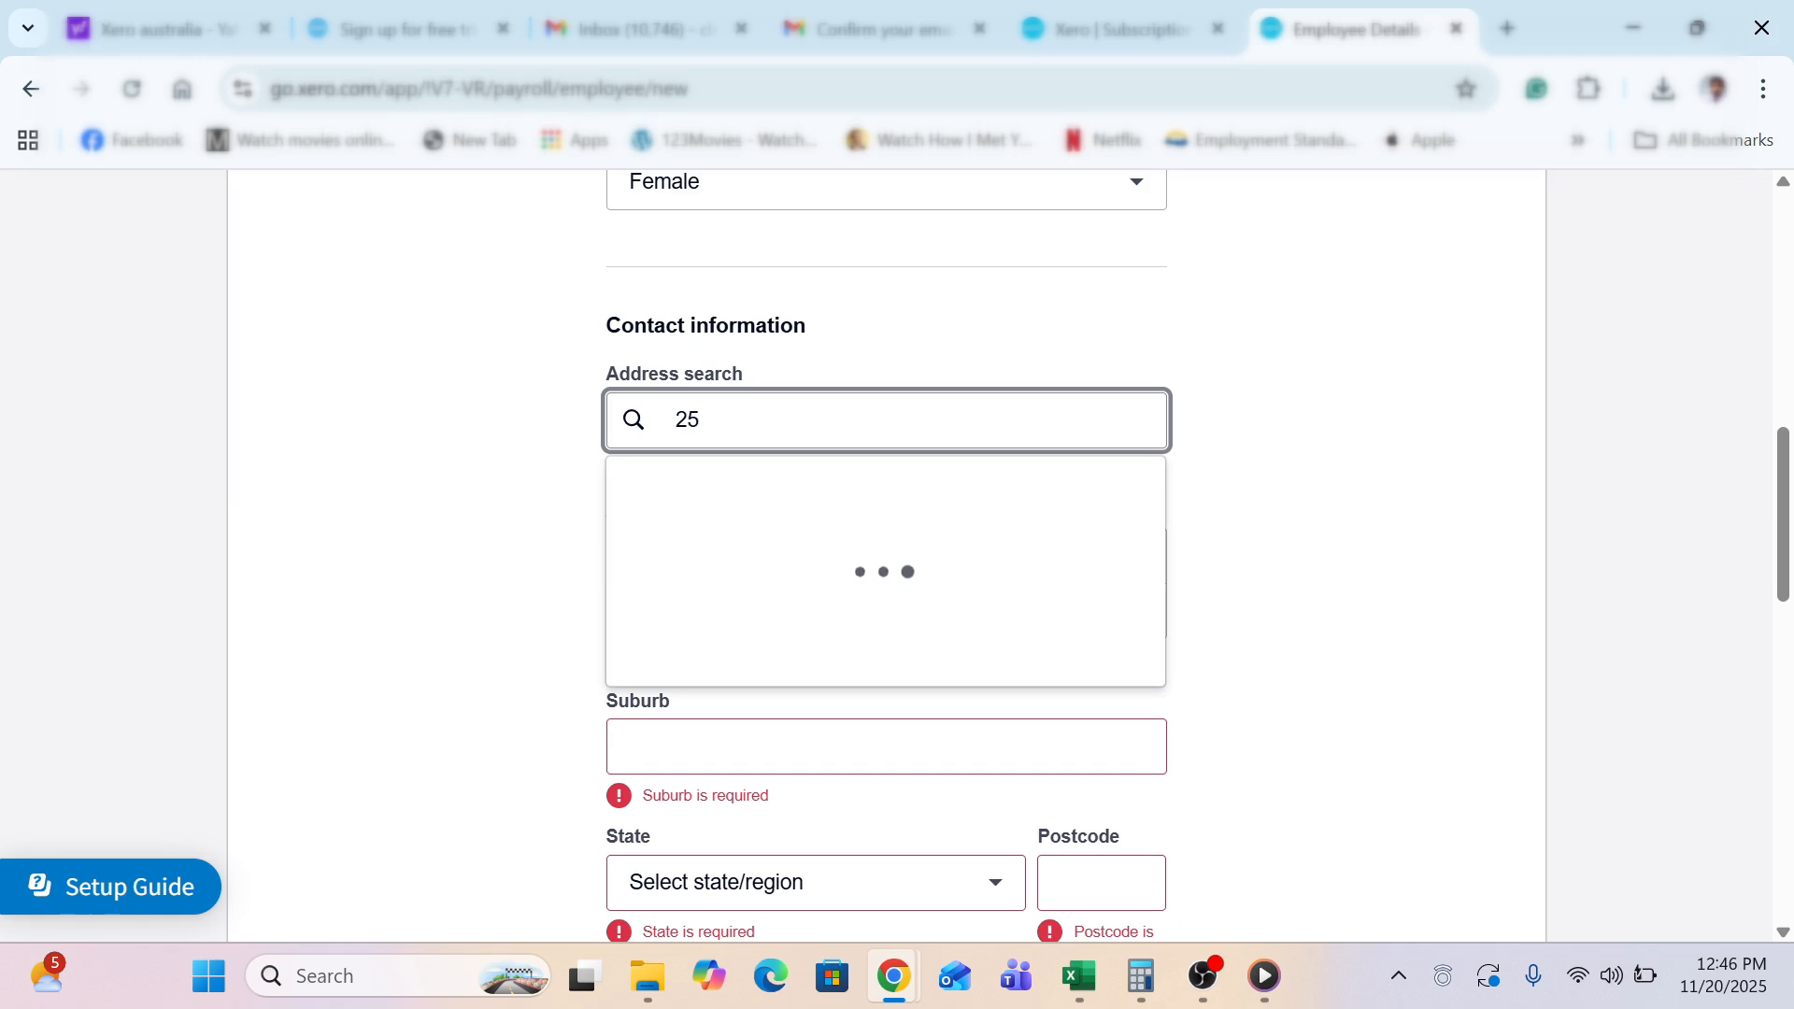
left_click(773, 520)
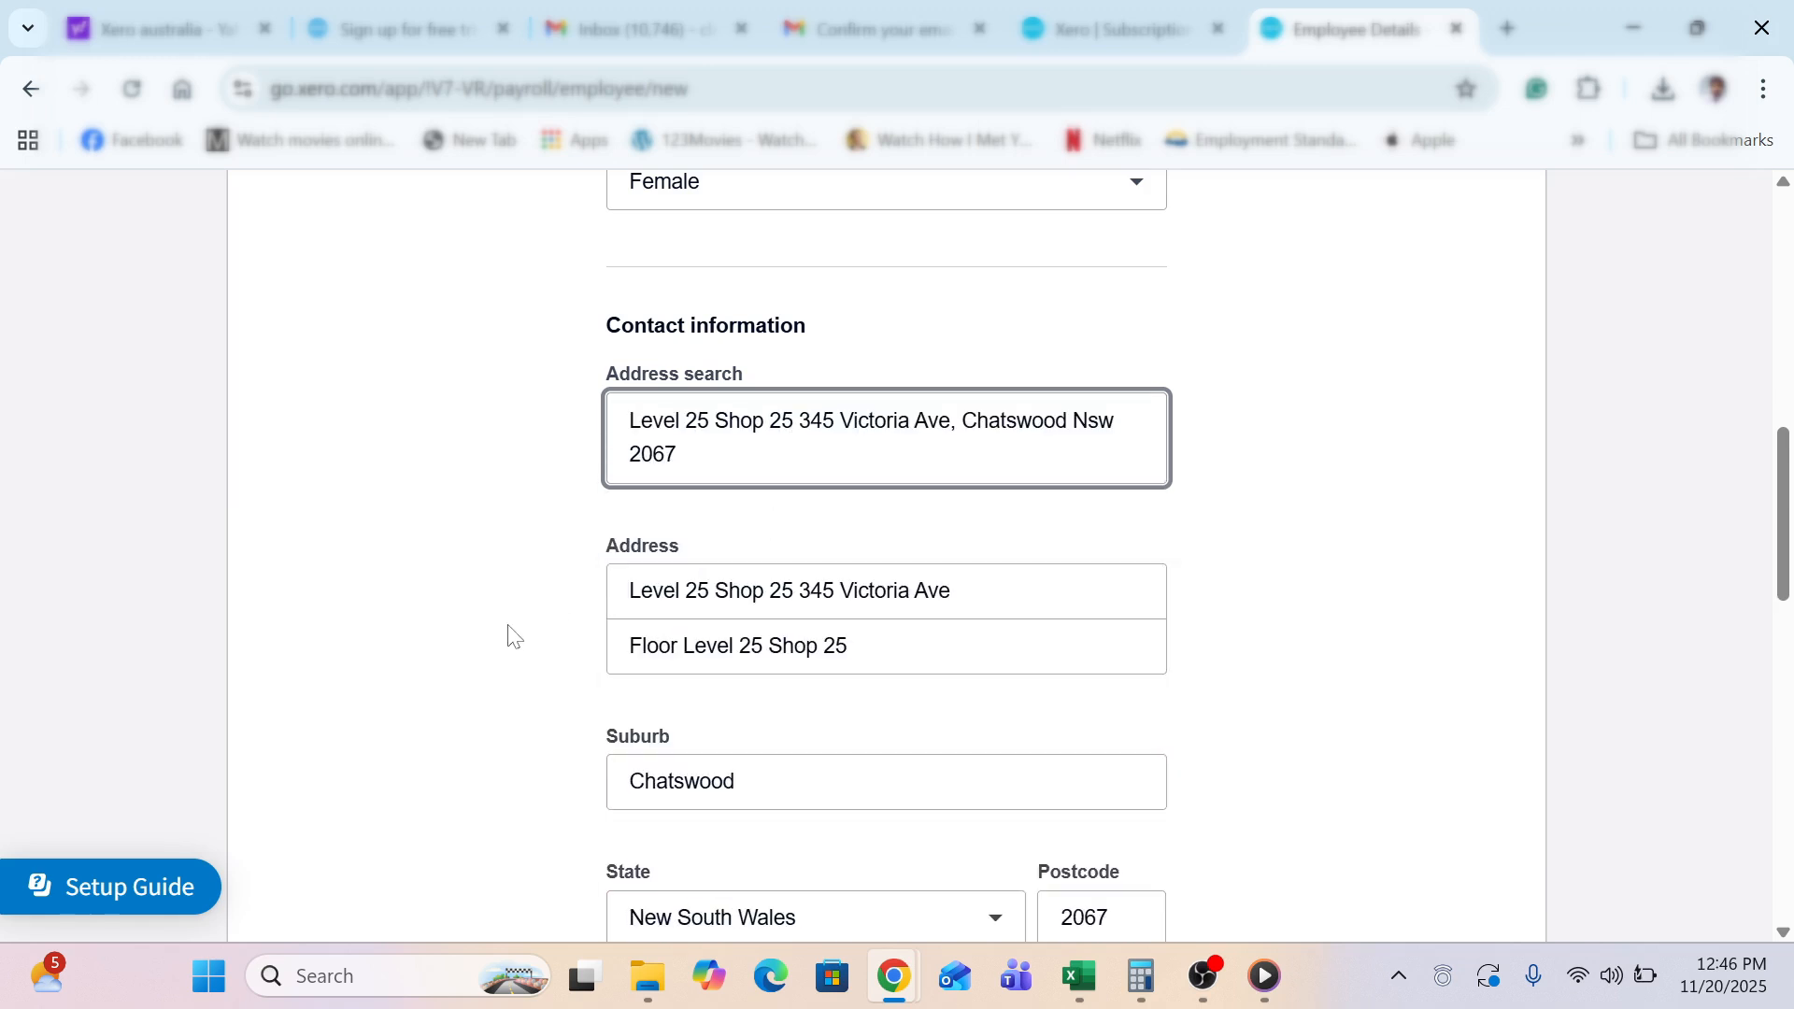
Save the new employee record
scroll(512, 636, "down", 6)
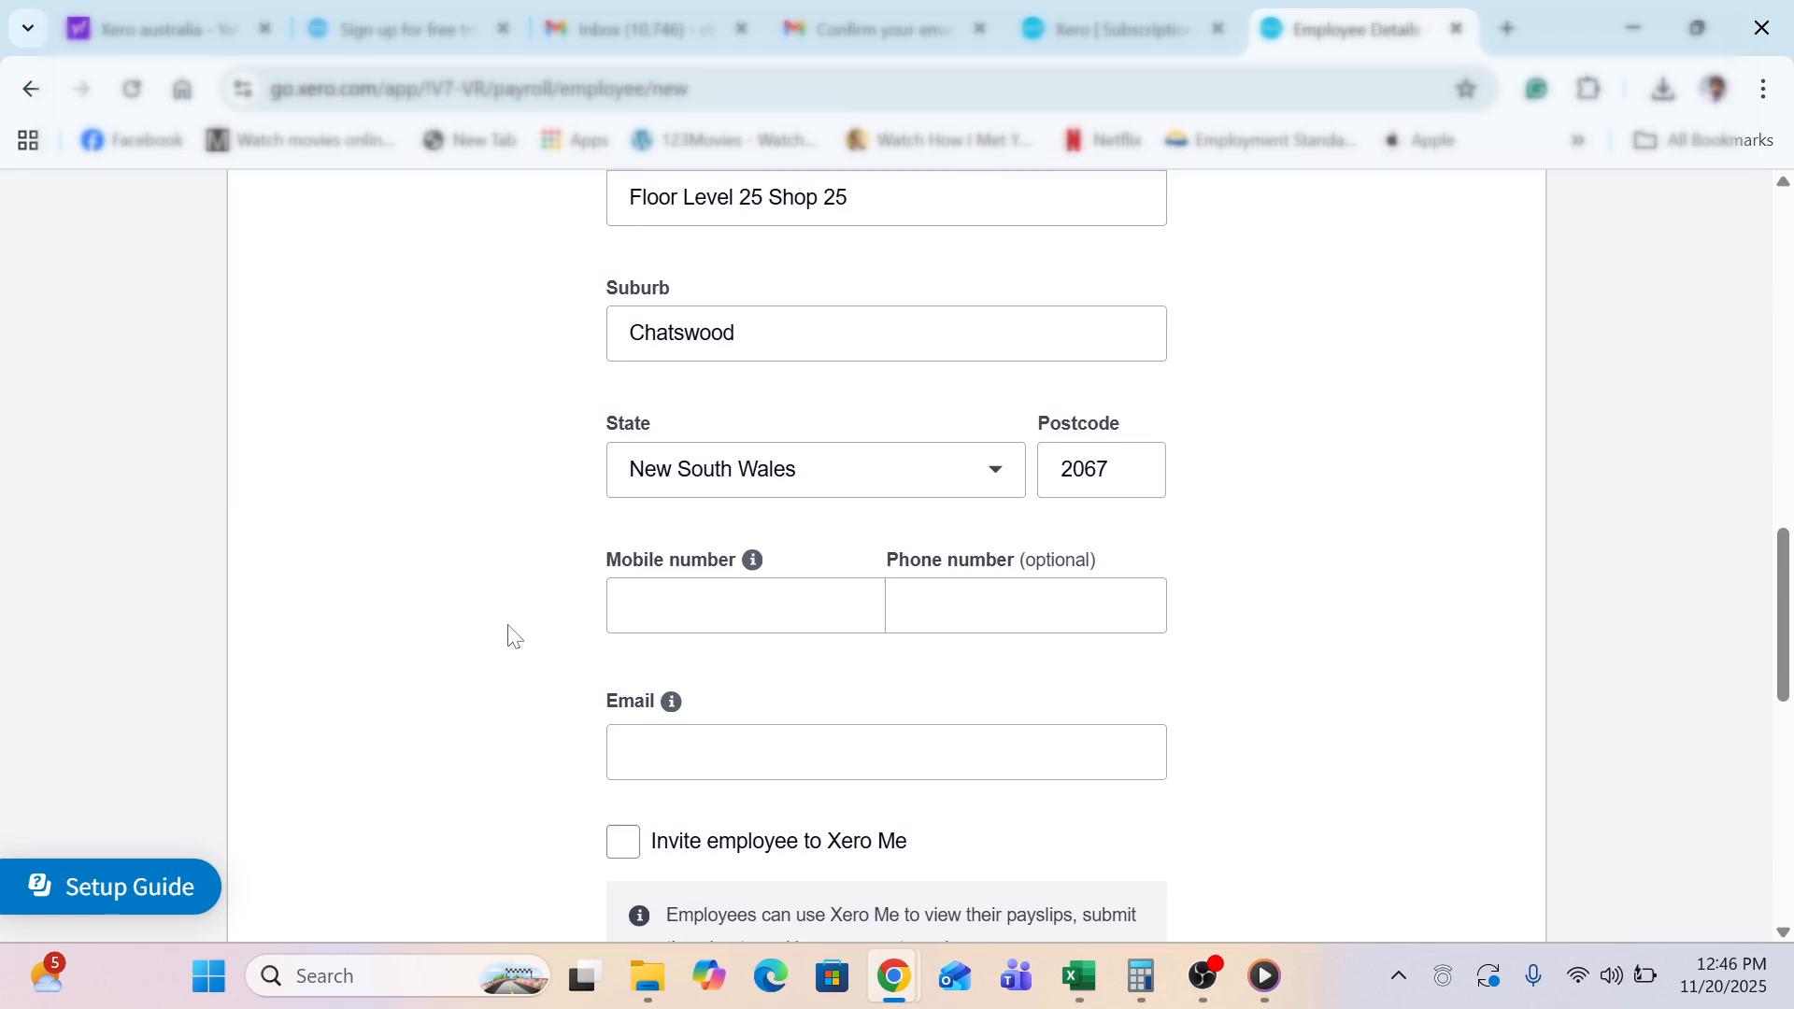
scroll(512, 636, "down", 6)
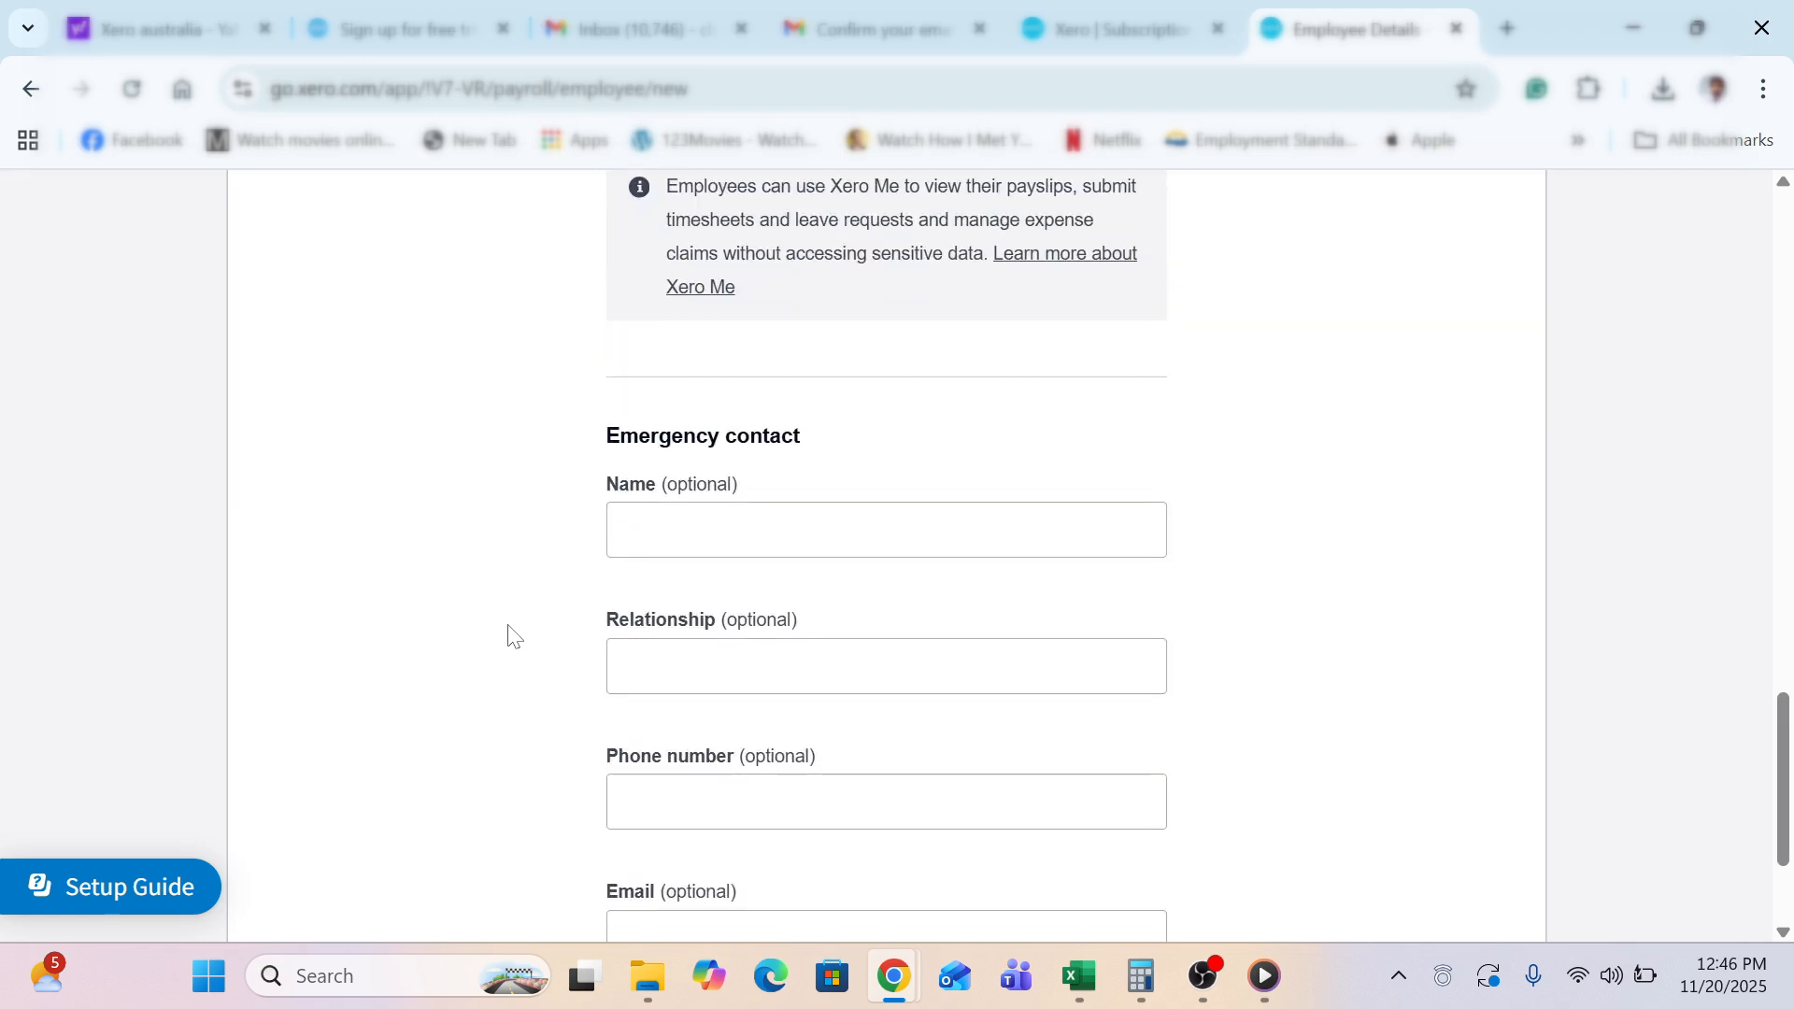
scroll(512, 636, "down", 3)
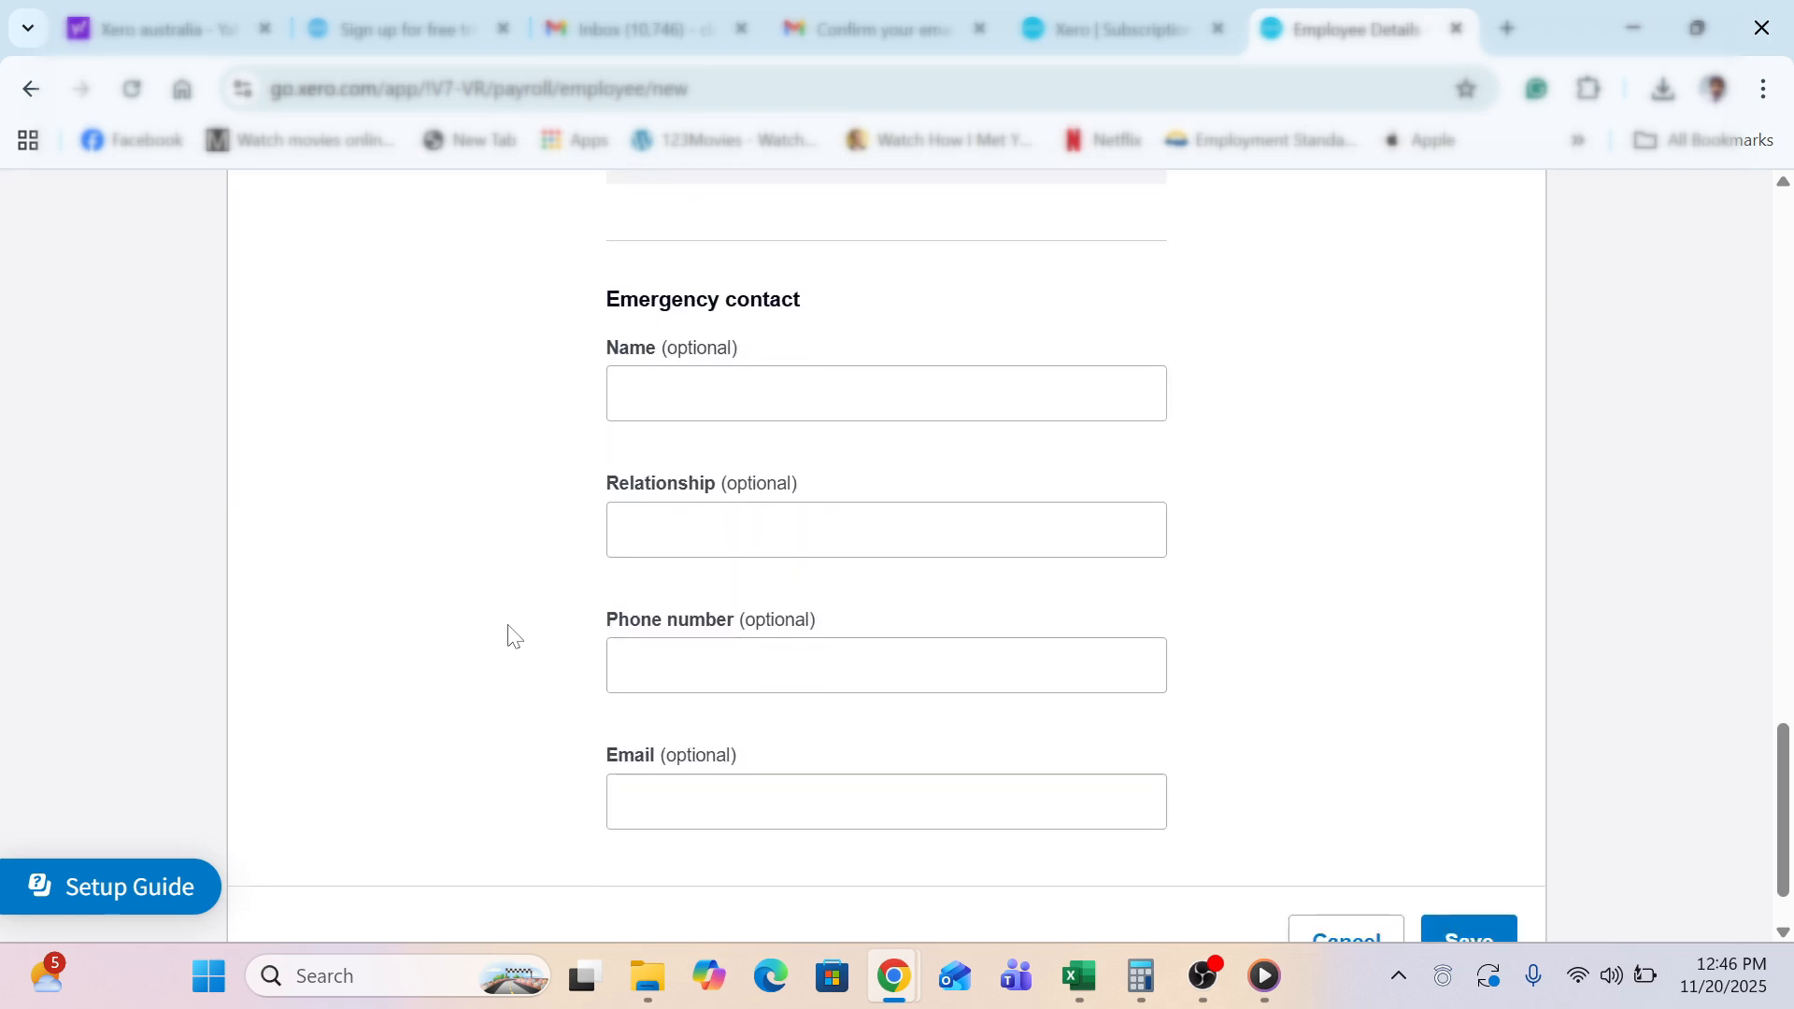
left_click(1459, 848)
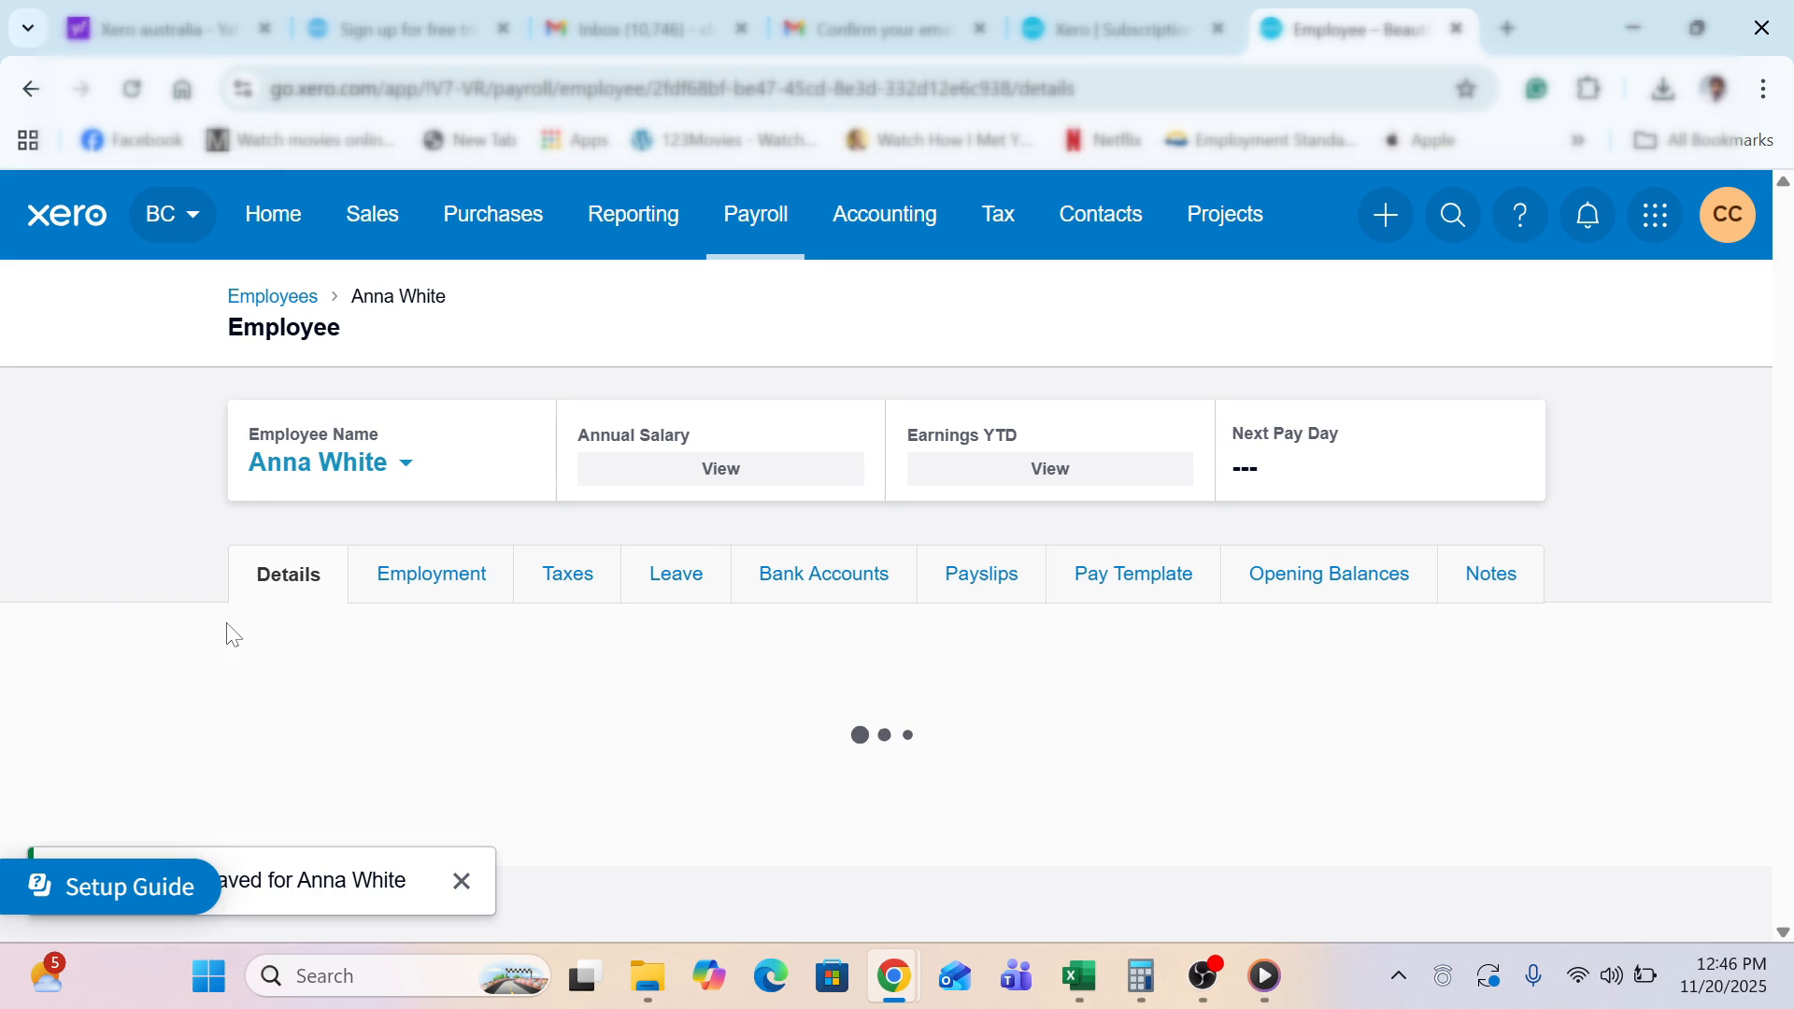
View the employee's Employment tab, then go to Settings from the BC organisation menu
left_click(402, 595)
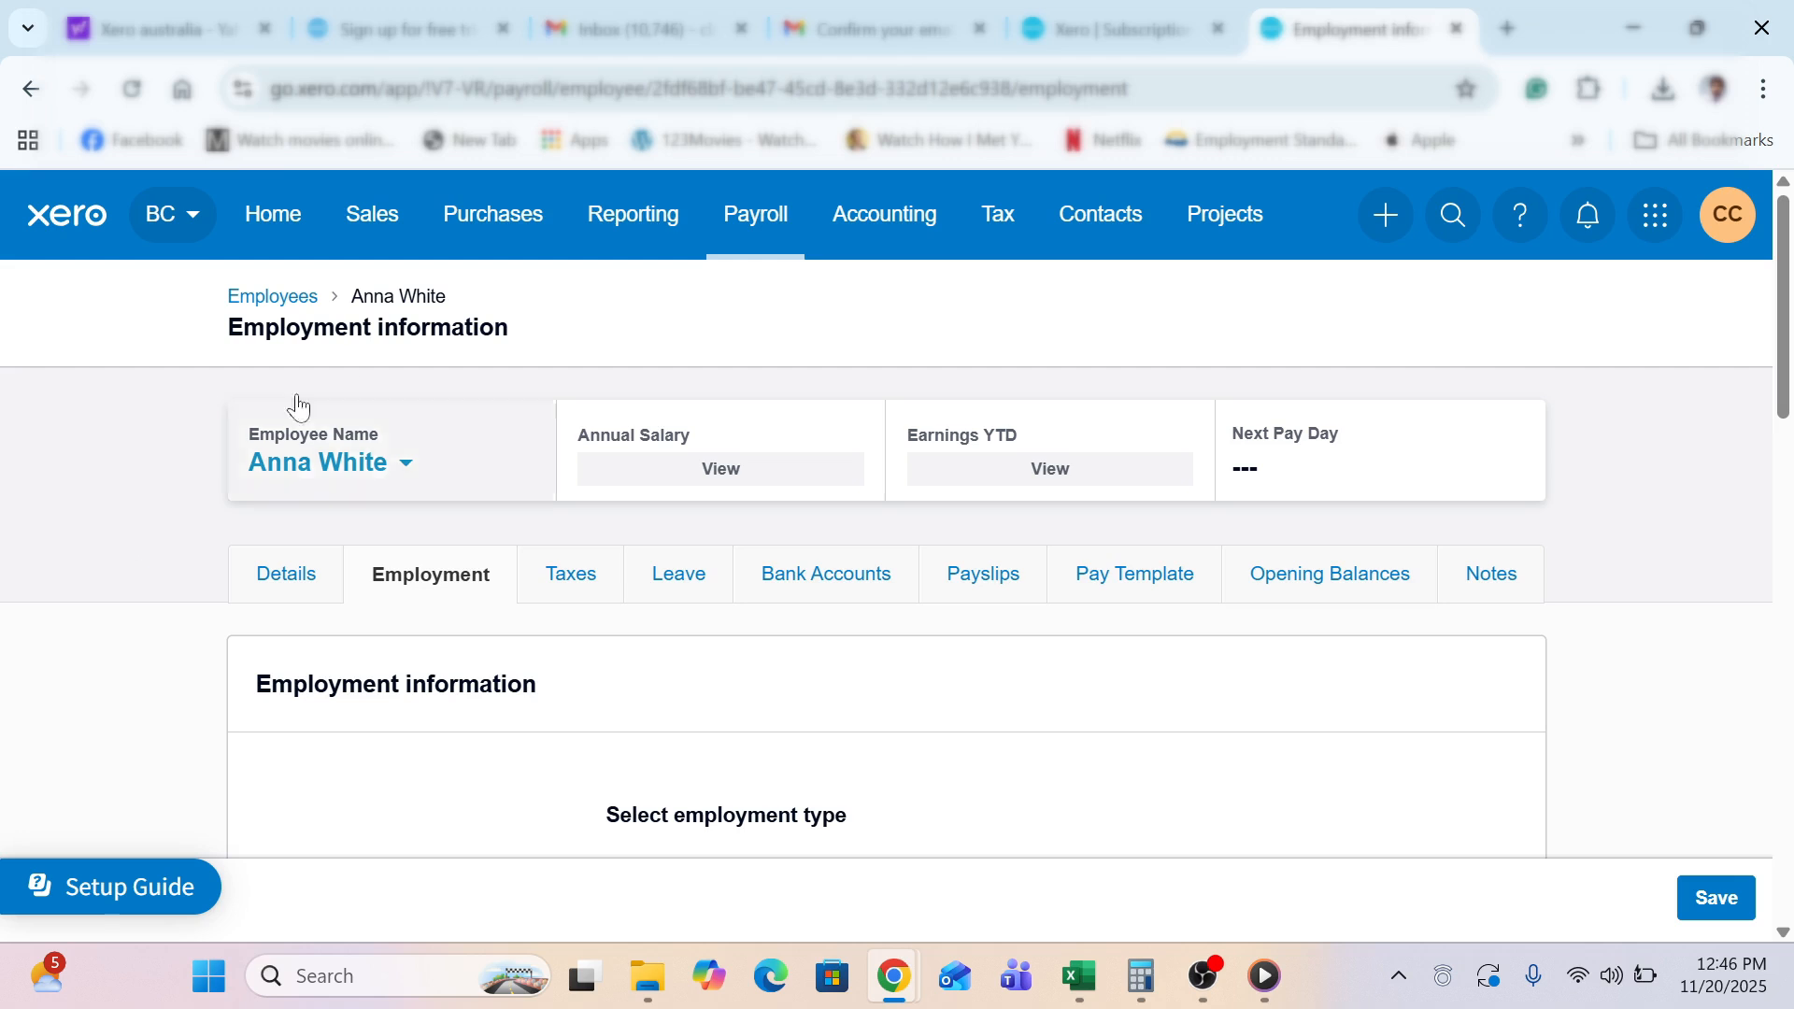
left_click(189, 241)
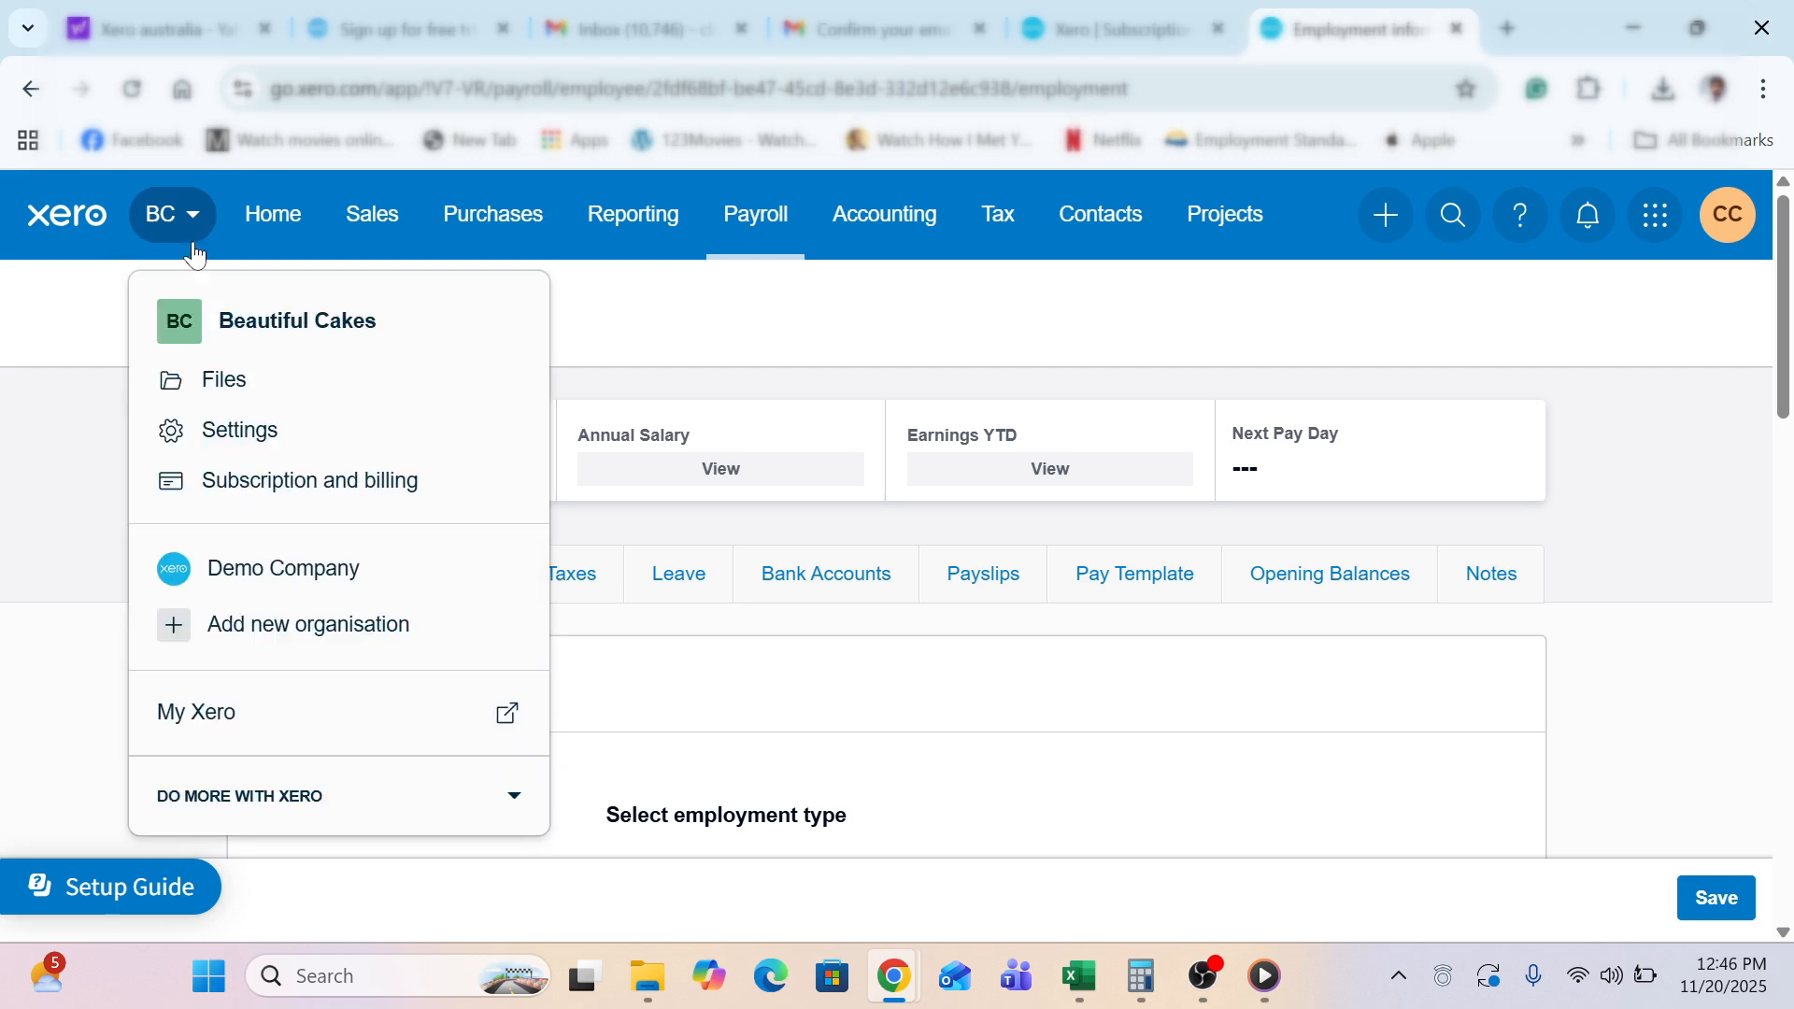
left_click(202, 432)
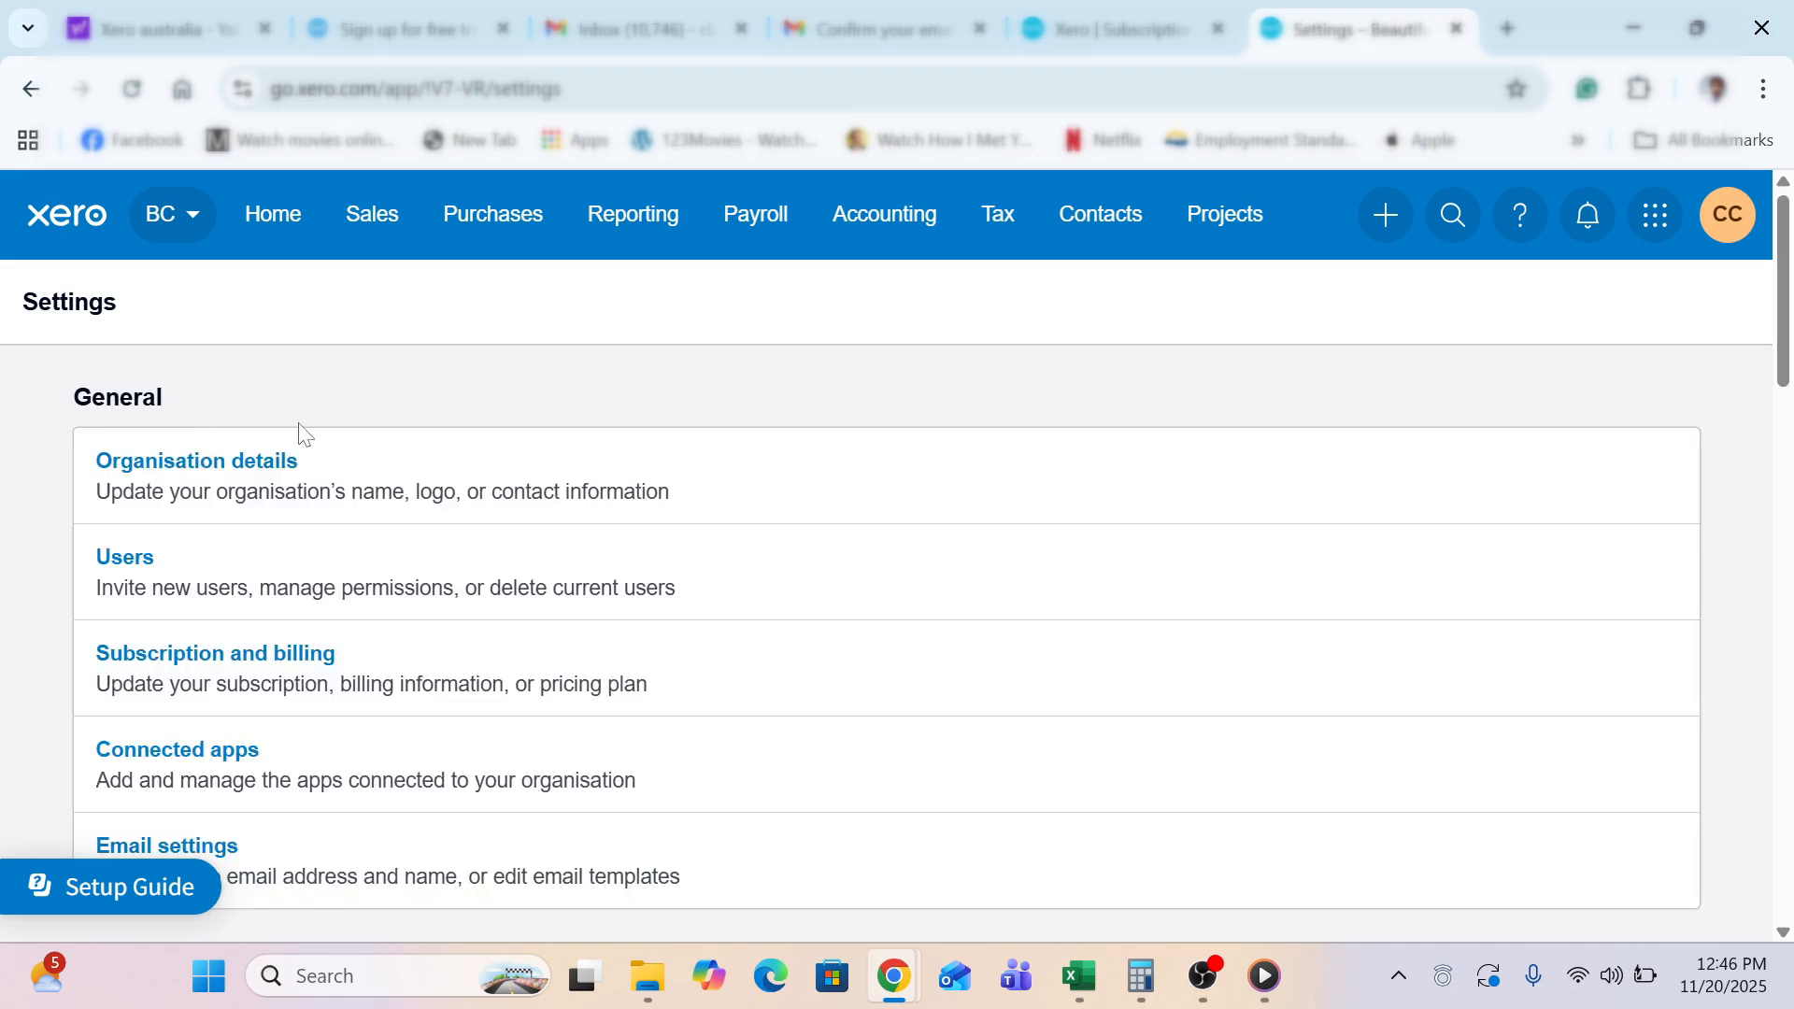
In Financial settings, set the PAYG Withheld Period to Quarterly
scroll(299, 431, "down", 10)
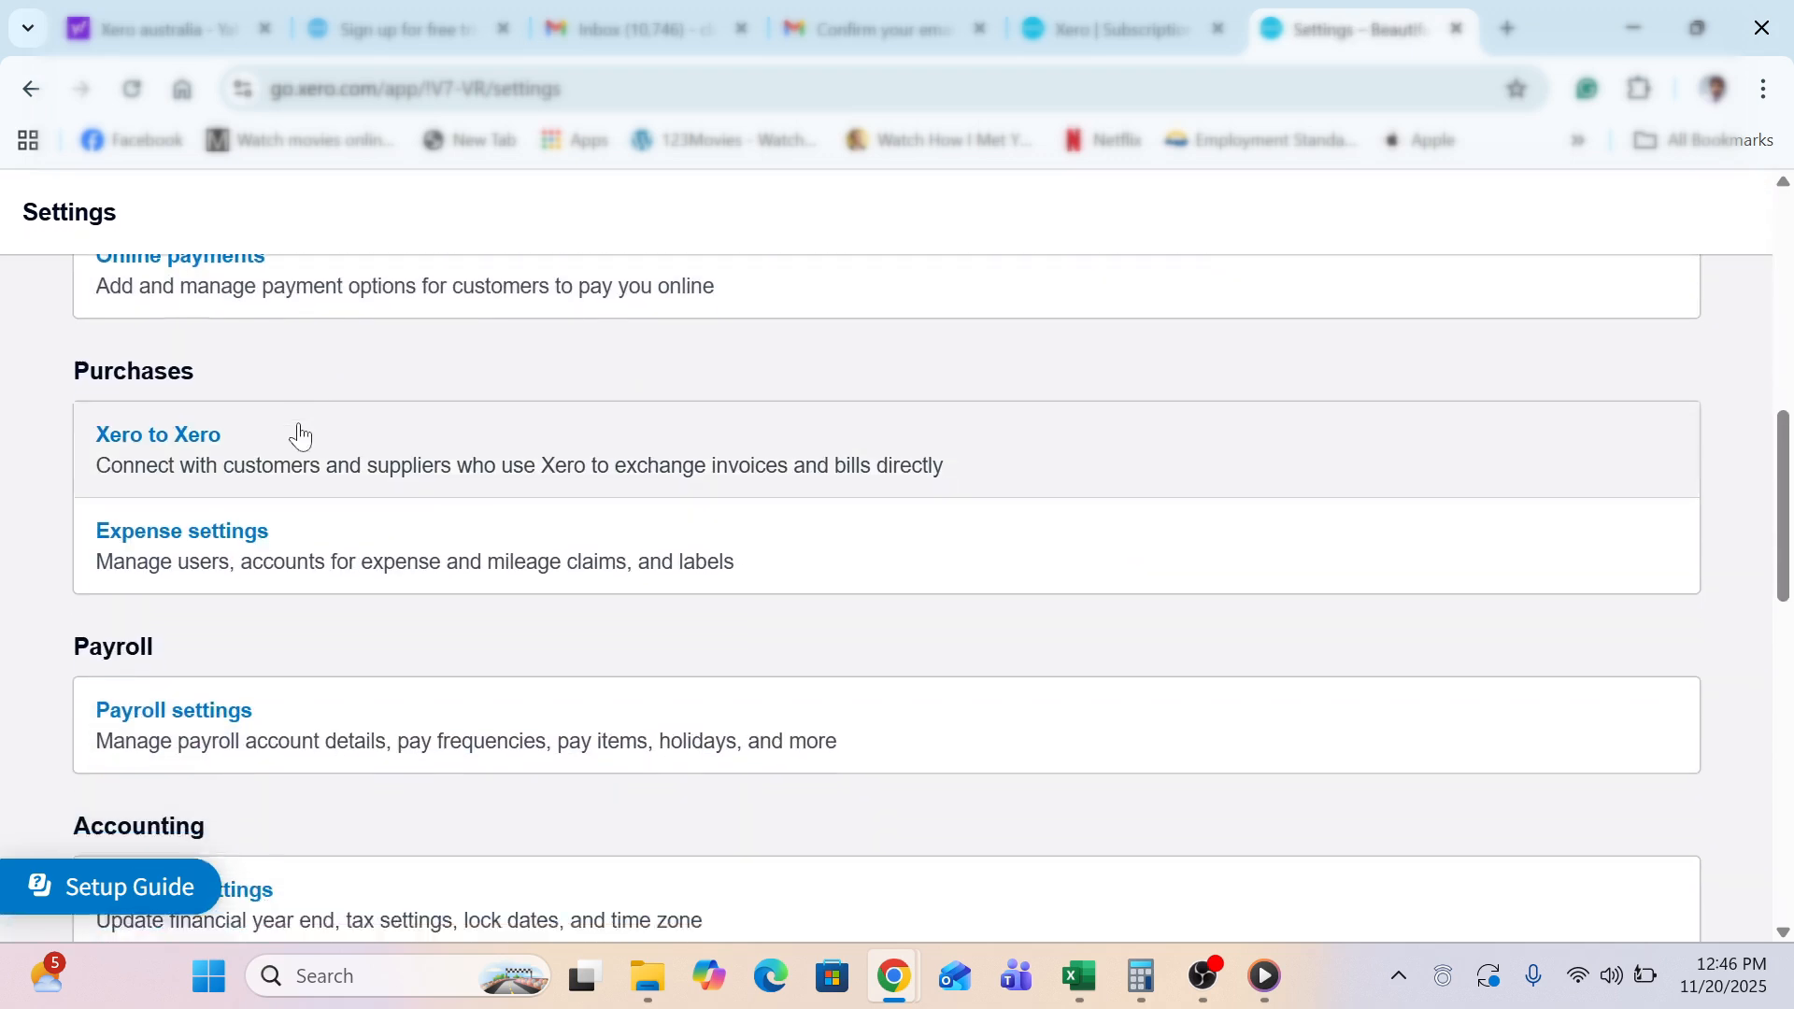
scroll(298, 436, "down", 5)
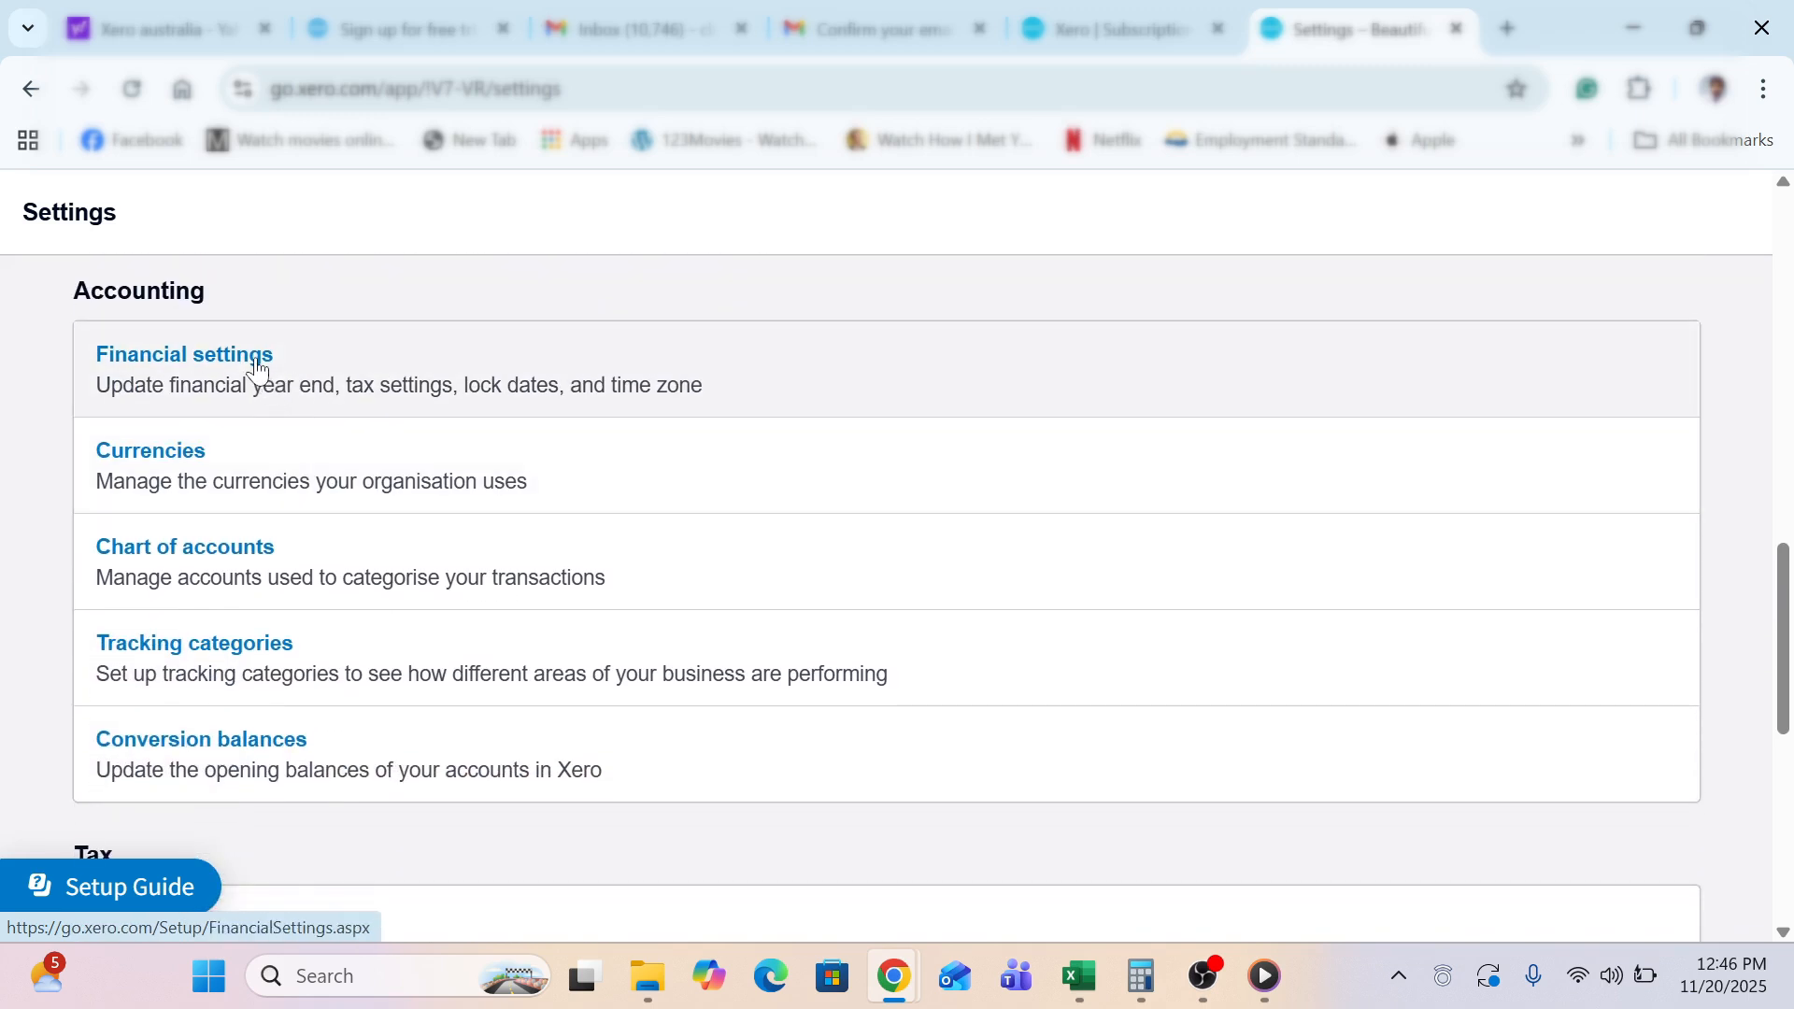
left_click(258, 367)
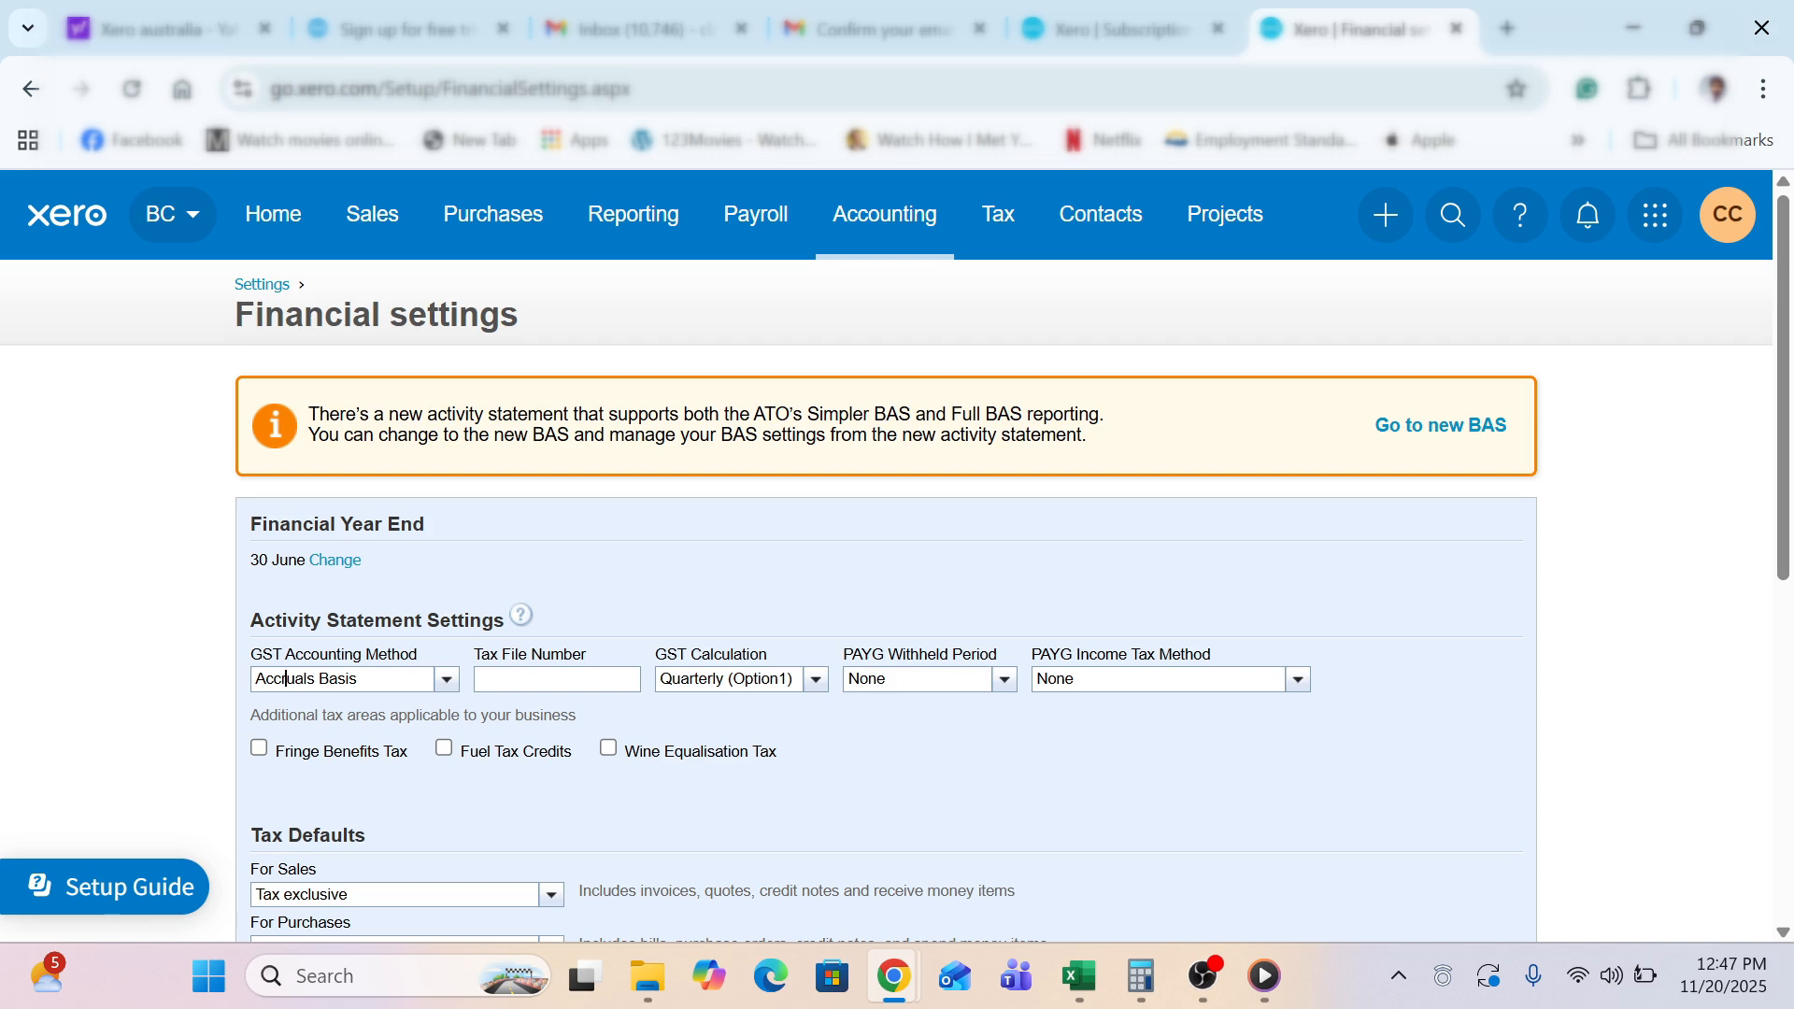
left_click(551, 681)
left_click(713, 679)
left_click(818, 682)
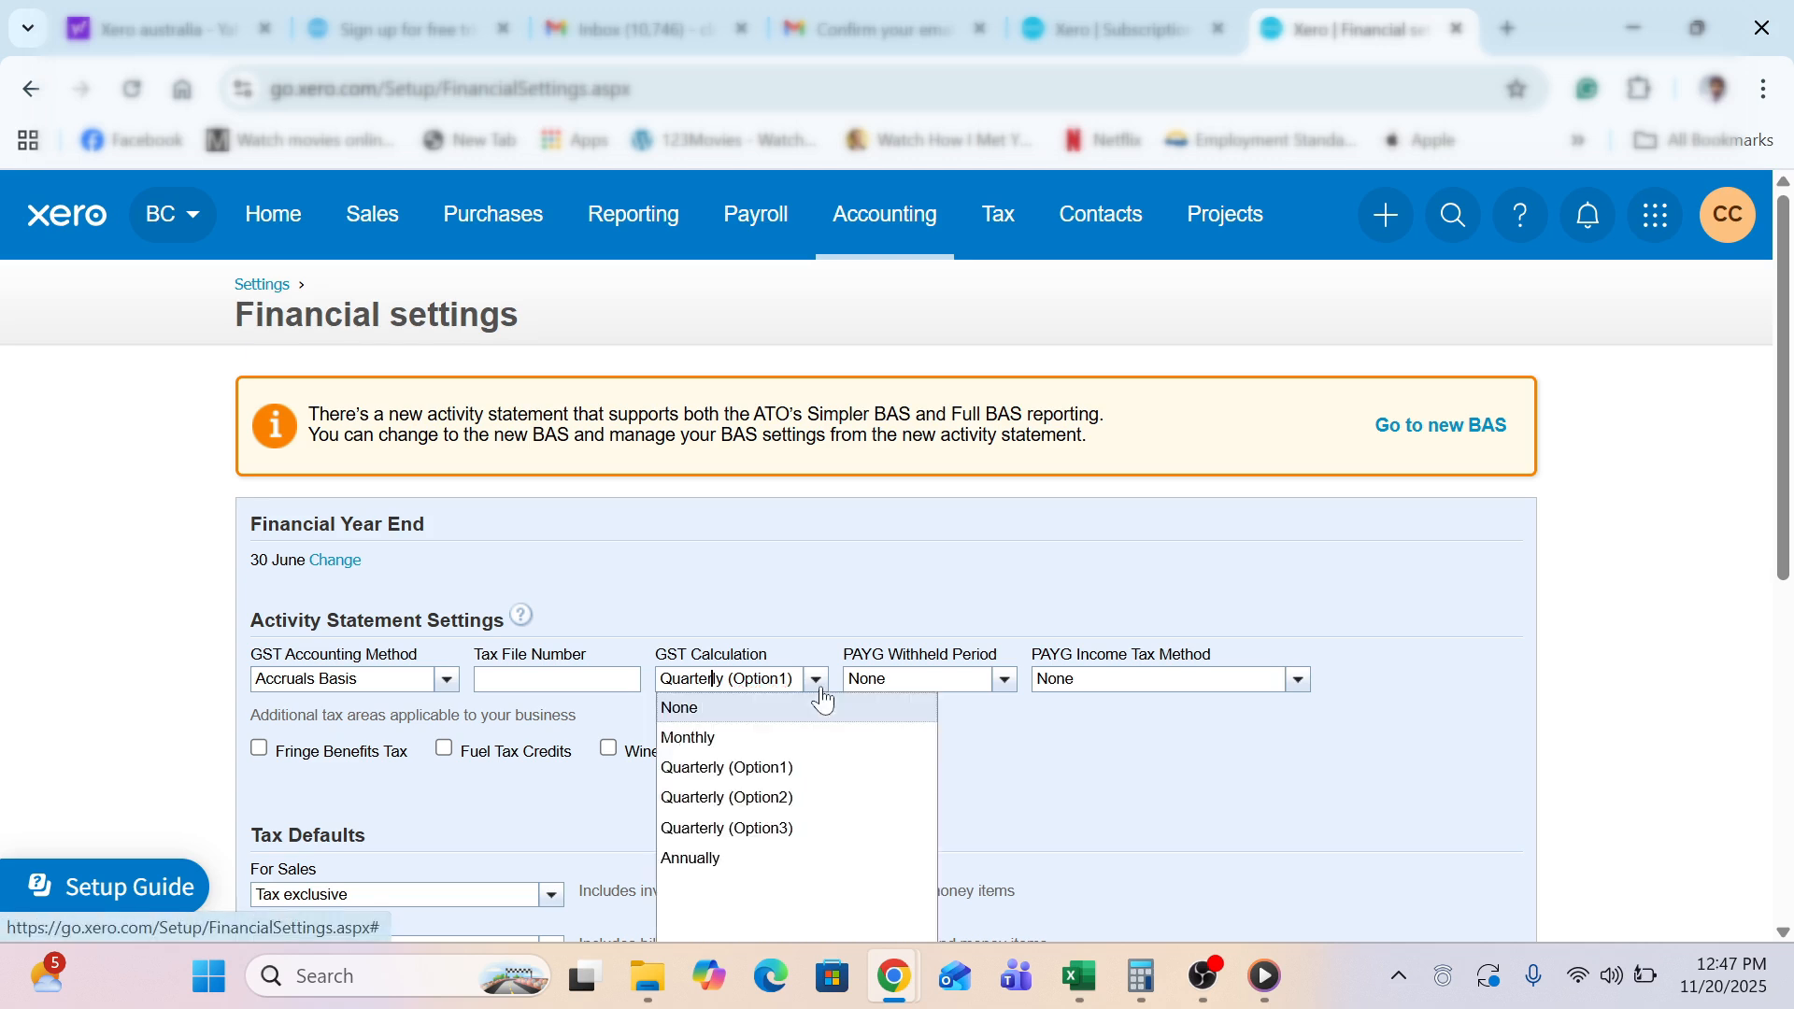
left_click(1004, 690)
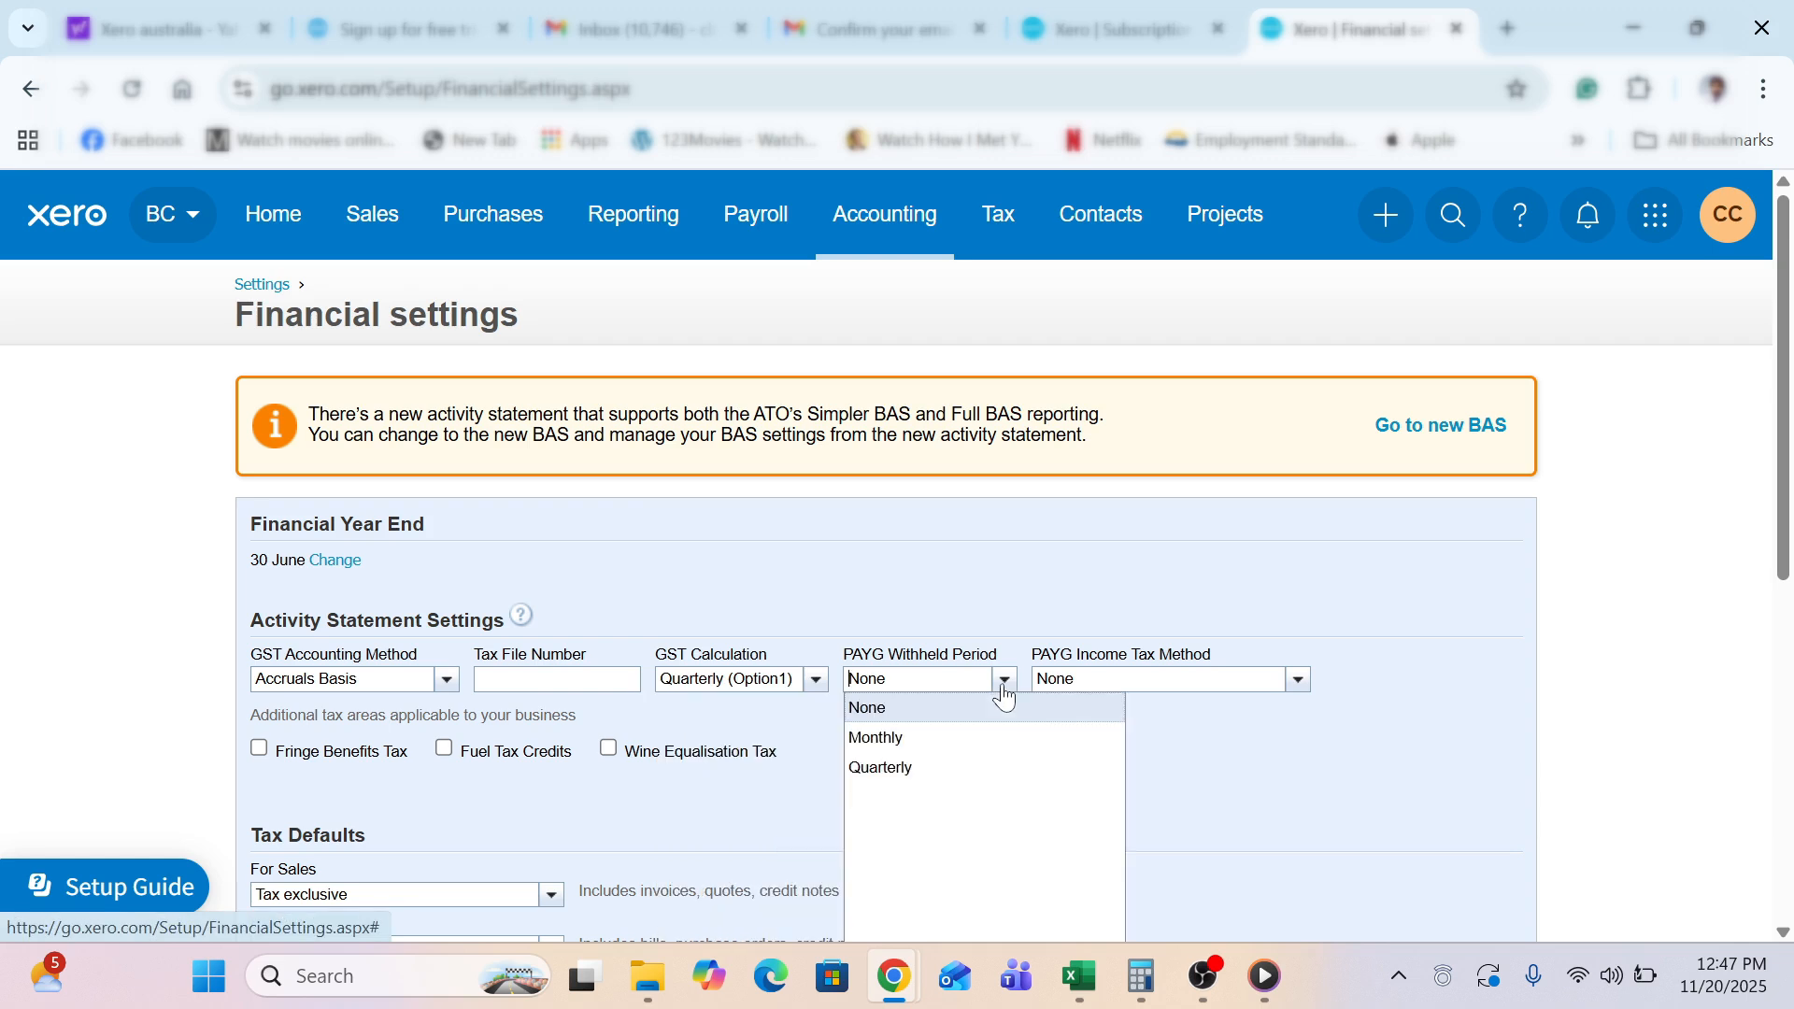
left_click(969, 774)
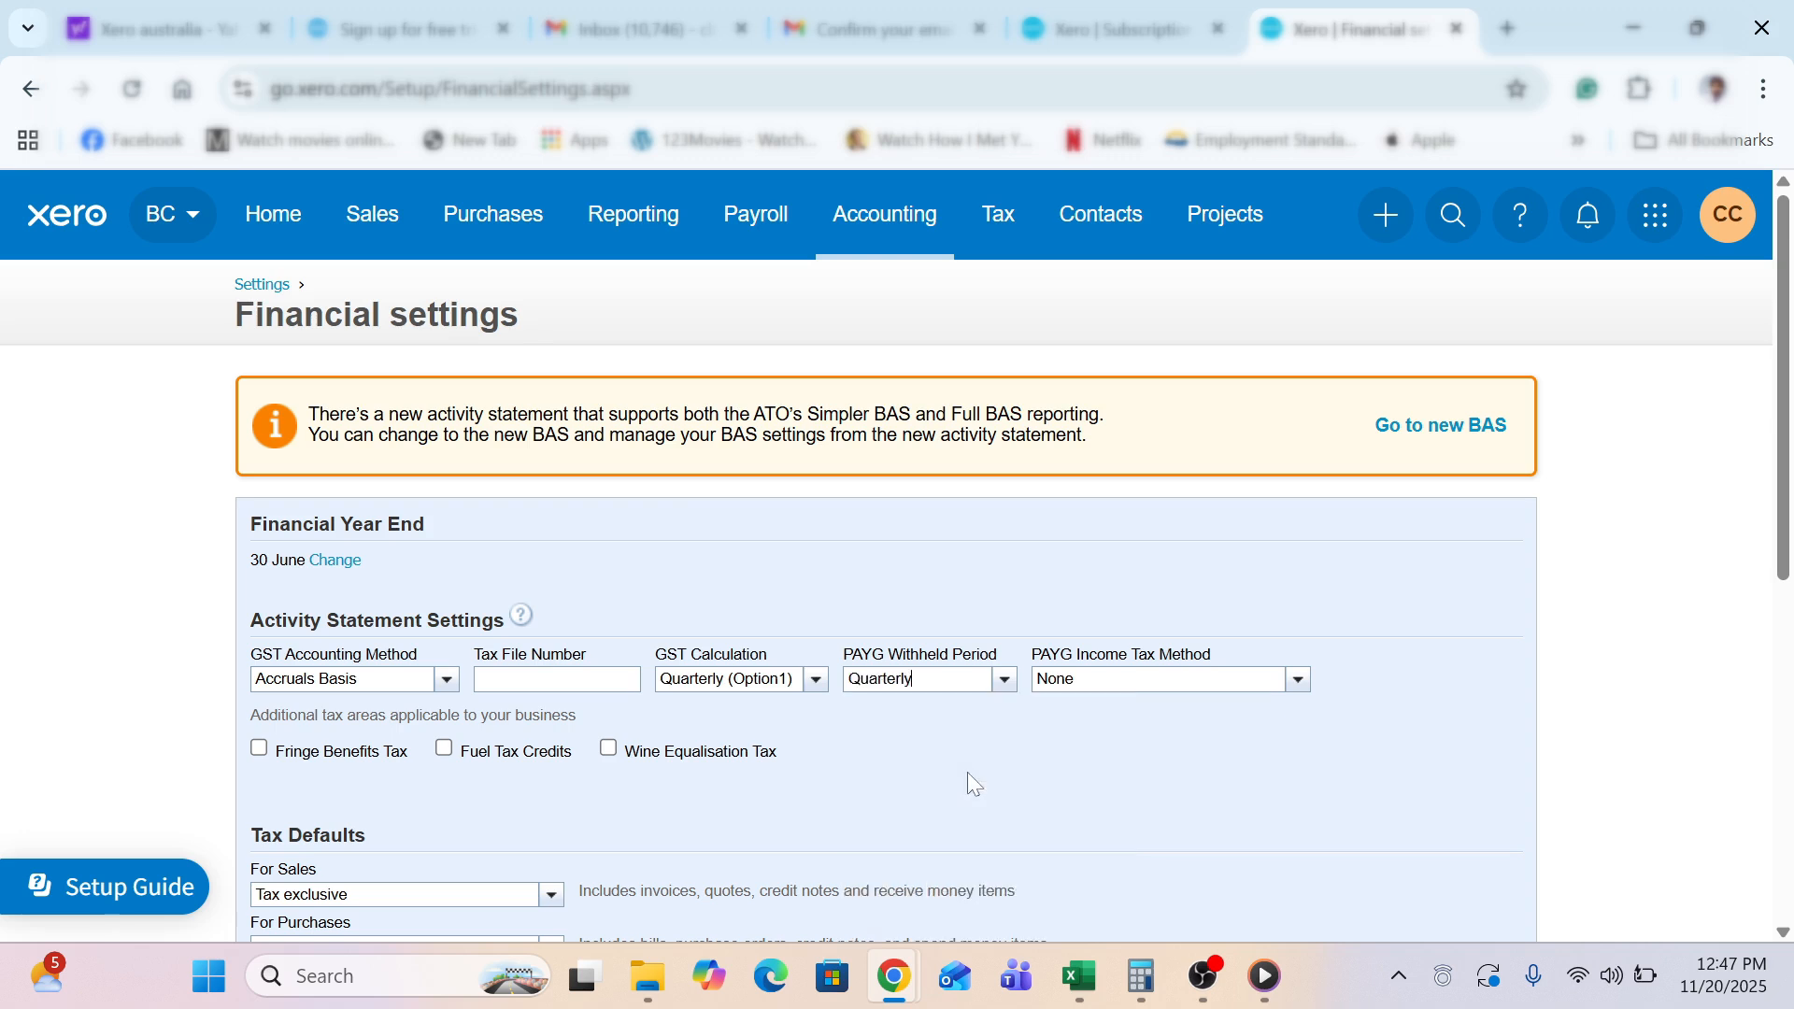
Keep PAYG Income Tax Method as None and save the financial settings
left_click(1299, 682)
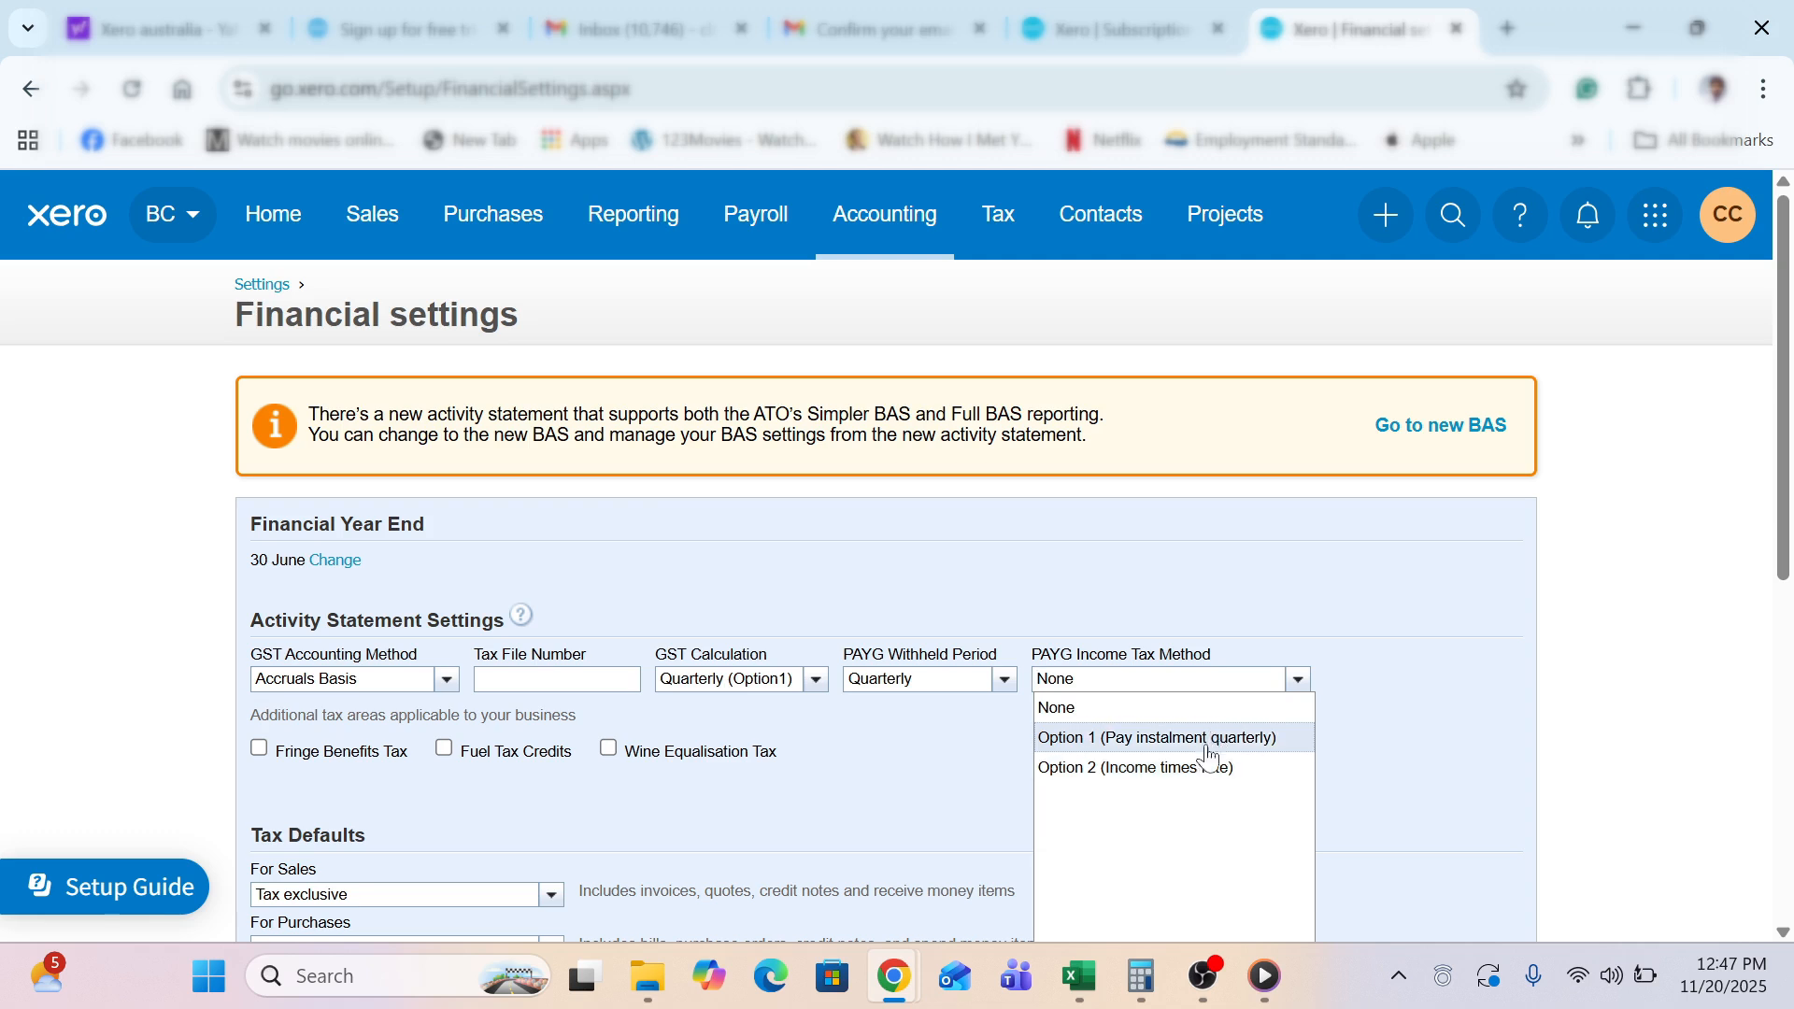
left_click(1137, 718)
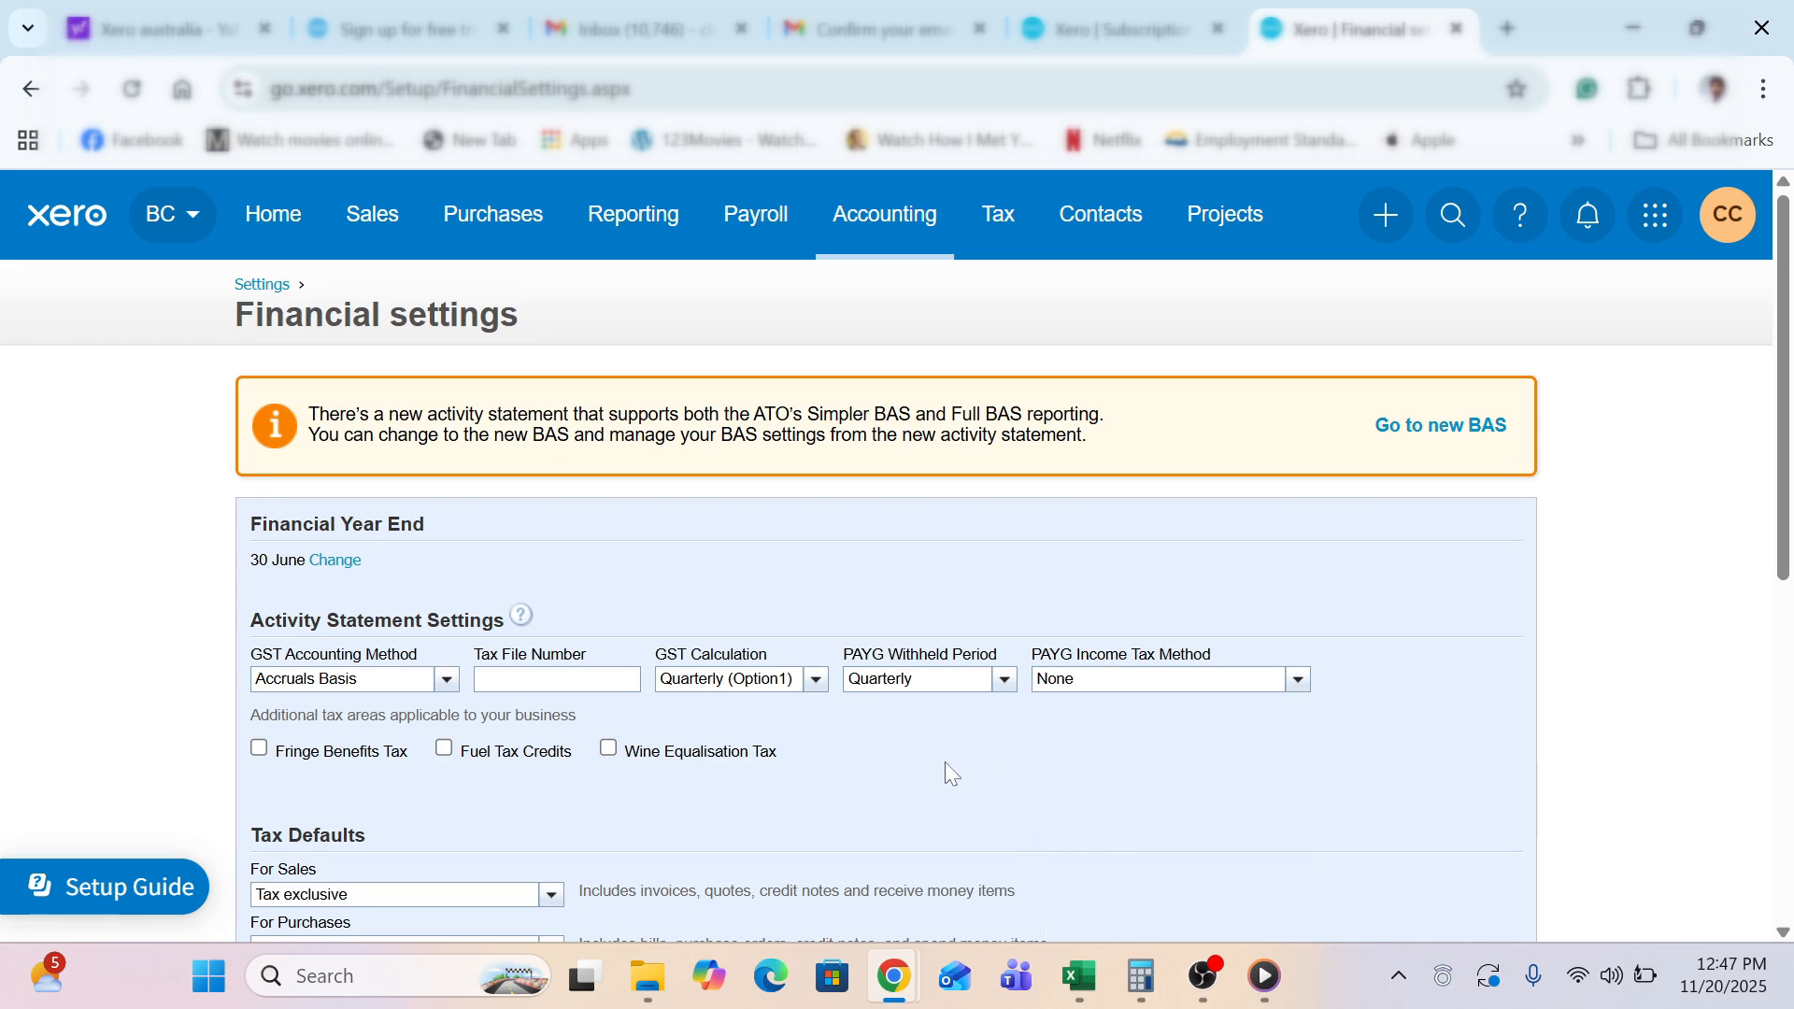
scroll(946, 766, "down", 4)
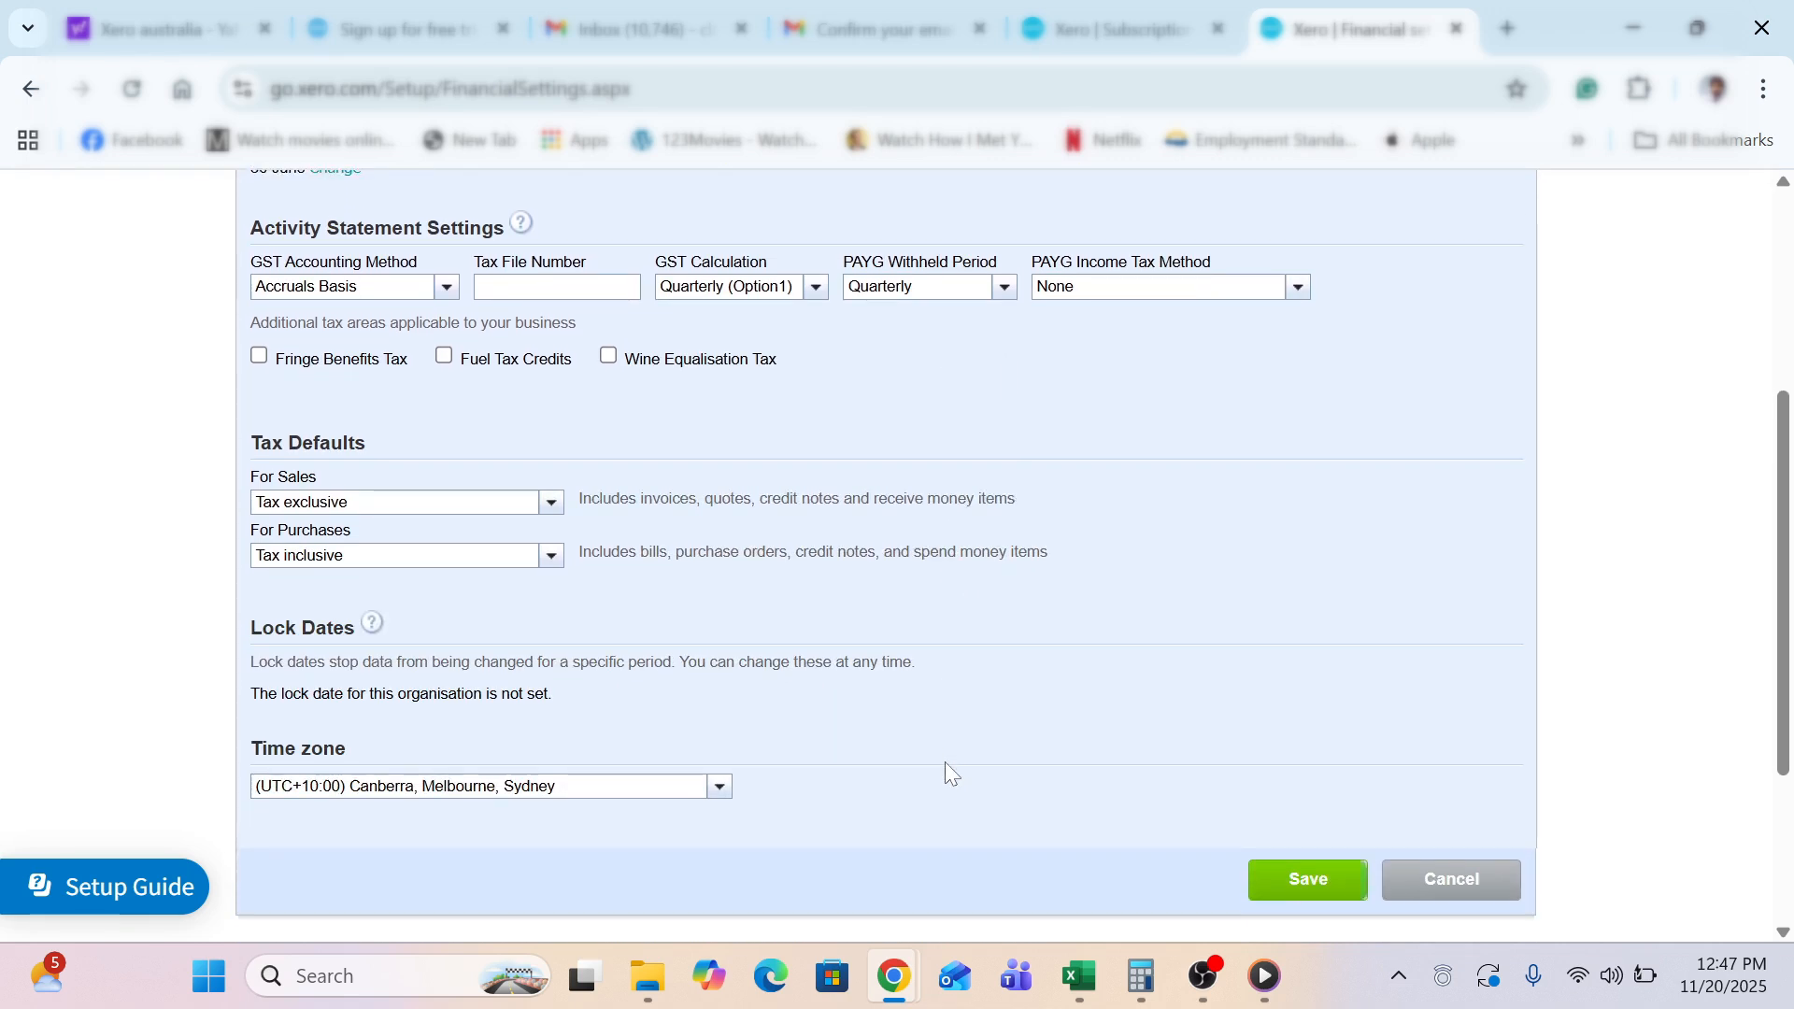
scroll(945, 760, "down", 1)
scroll(945, 760, "down", 1)
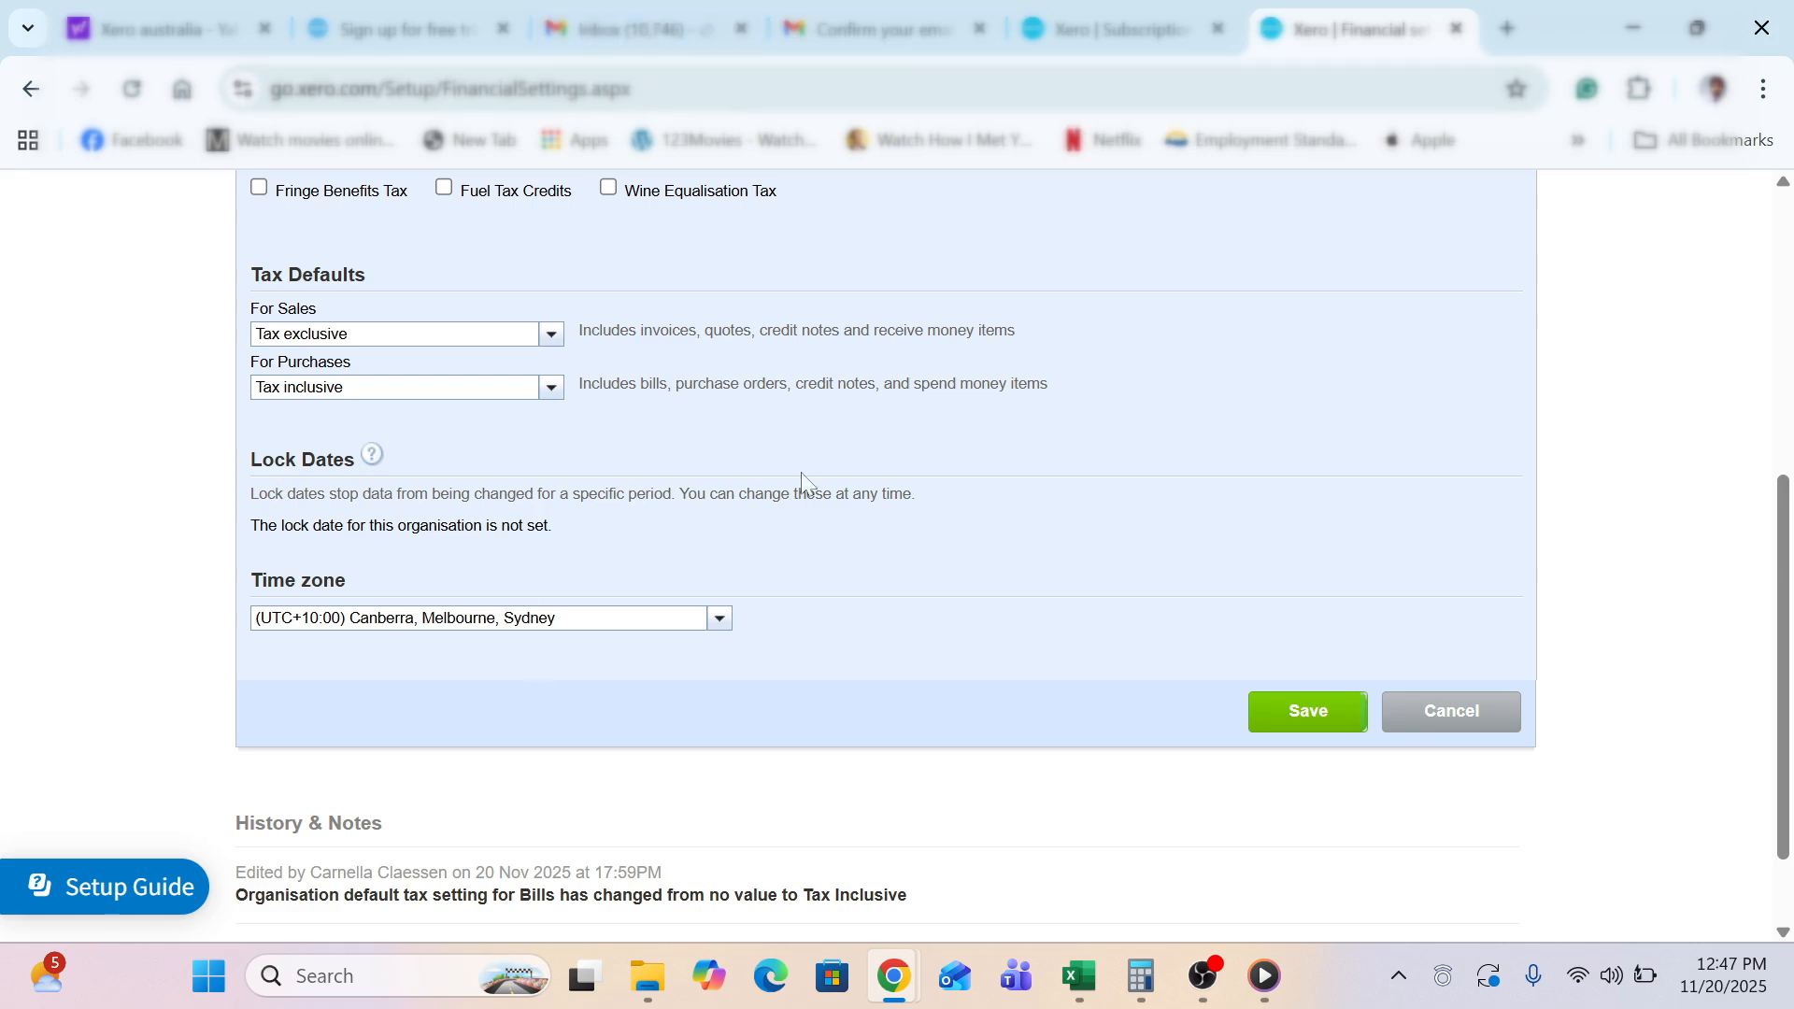
left_click(1344, 721)
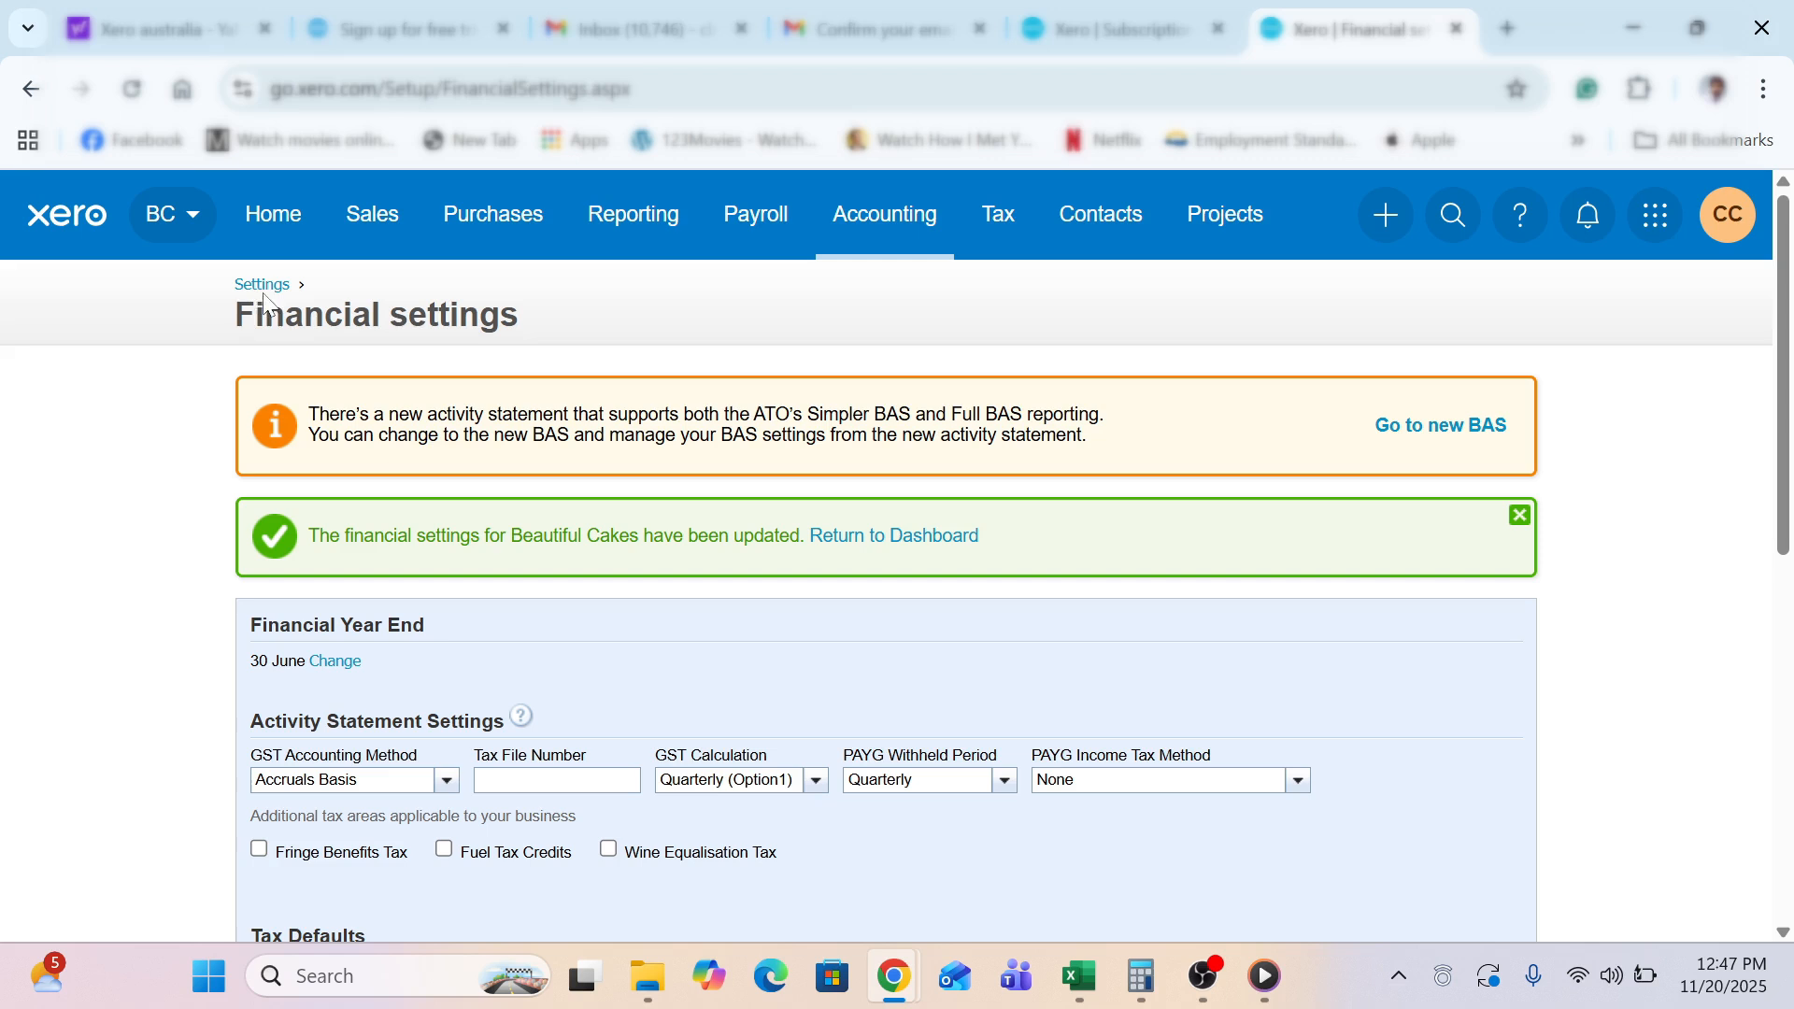
left_click(263, 292)
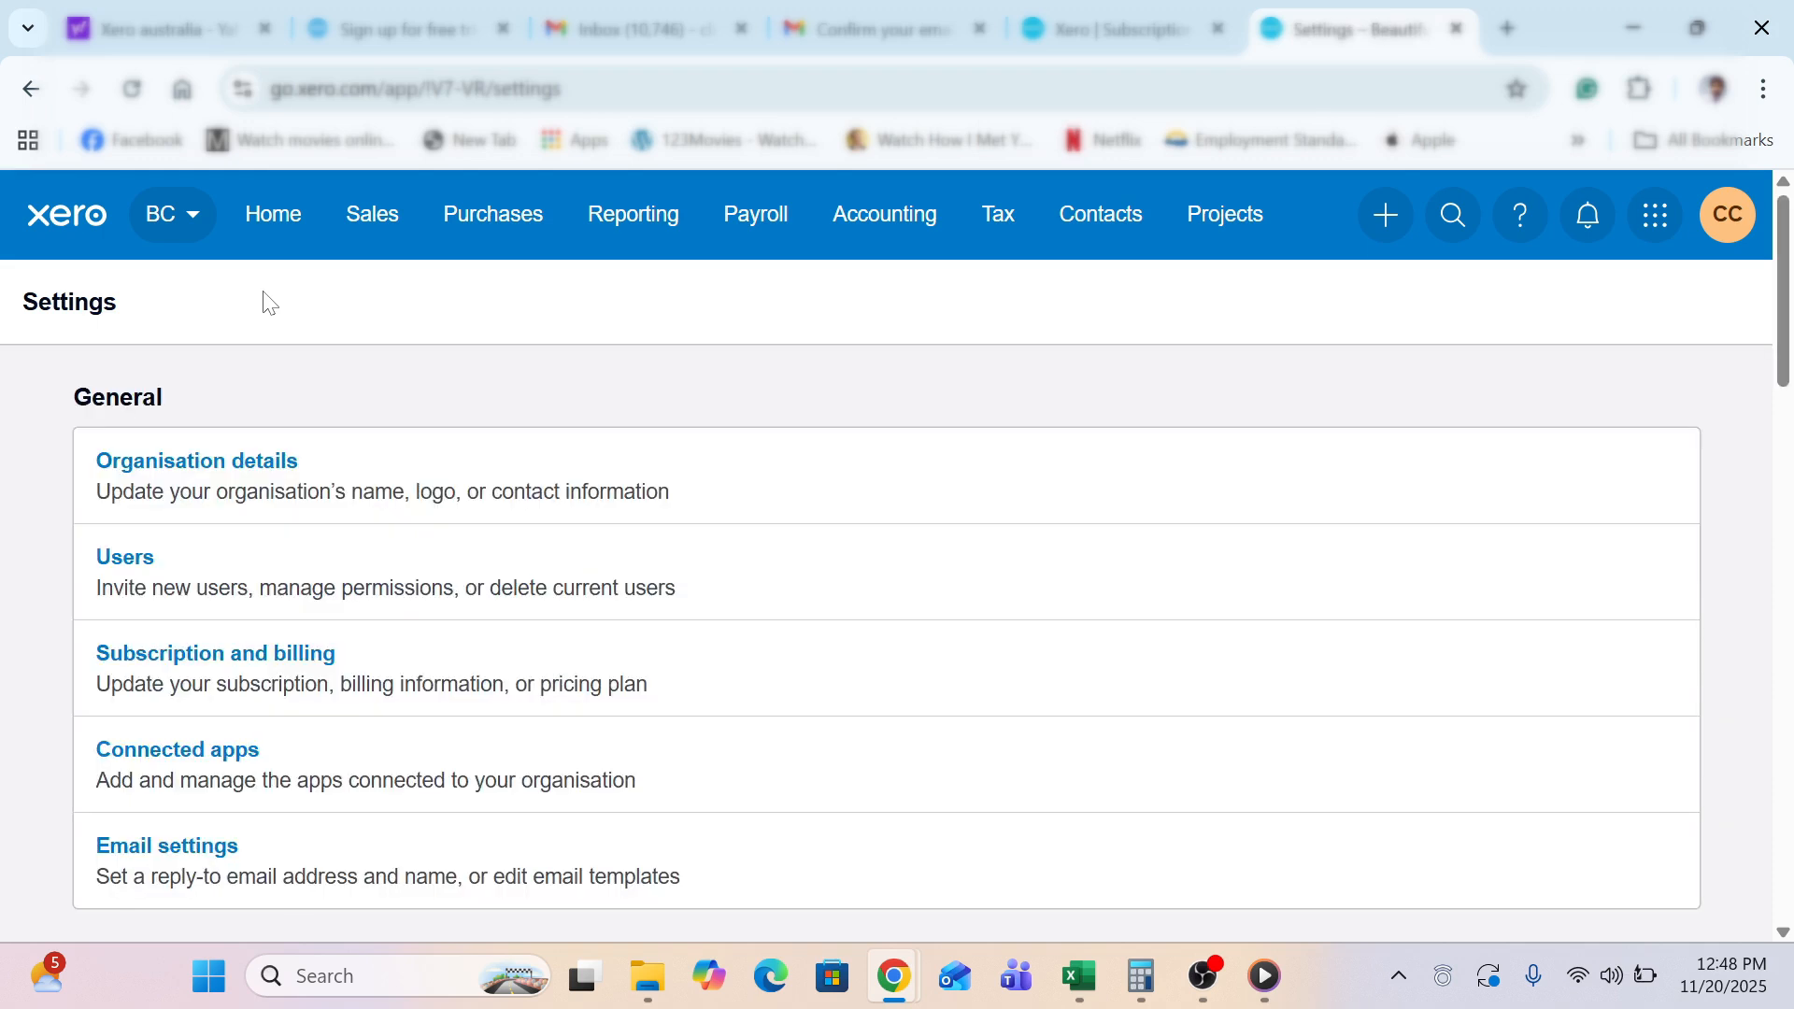
Add NZD New Zealand Dollar to Currencies, listed at 1.15518 per AUD
scroll(231, 299, "down", 6)
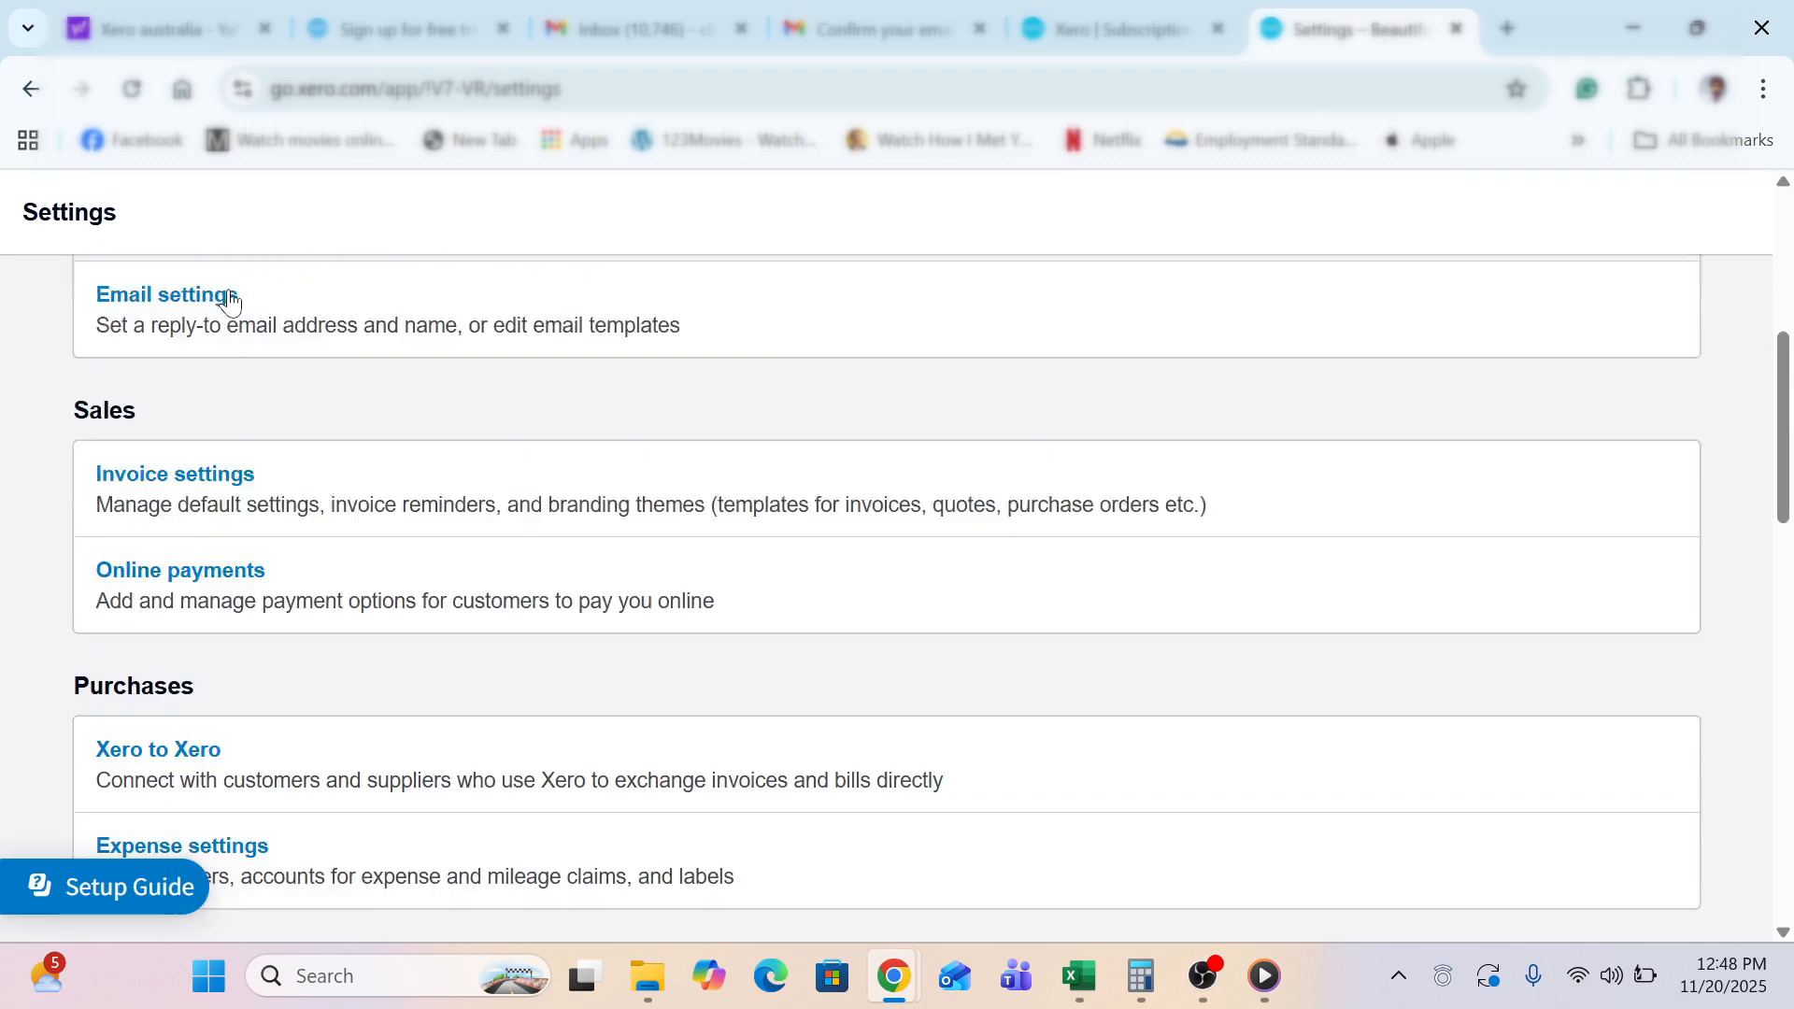
scroll(232, 299, "down", 8)
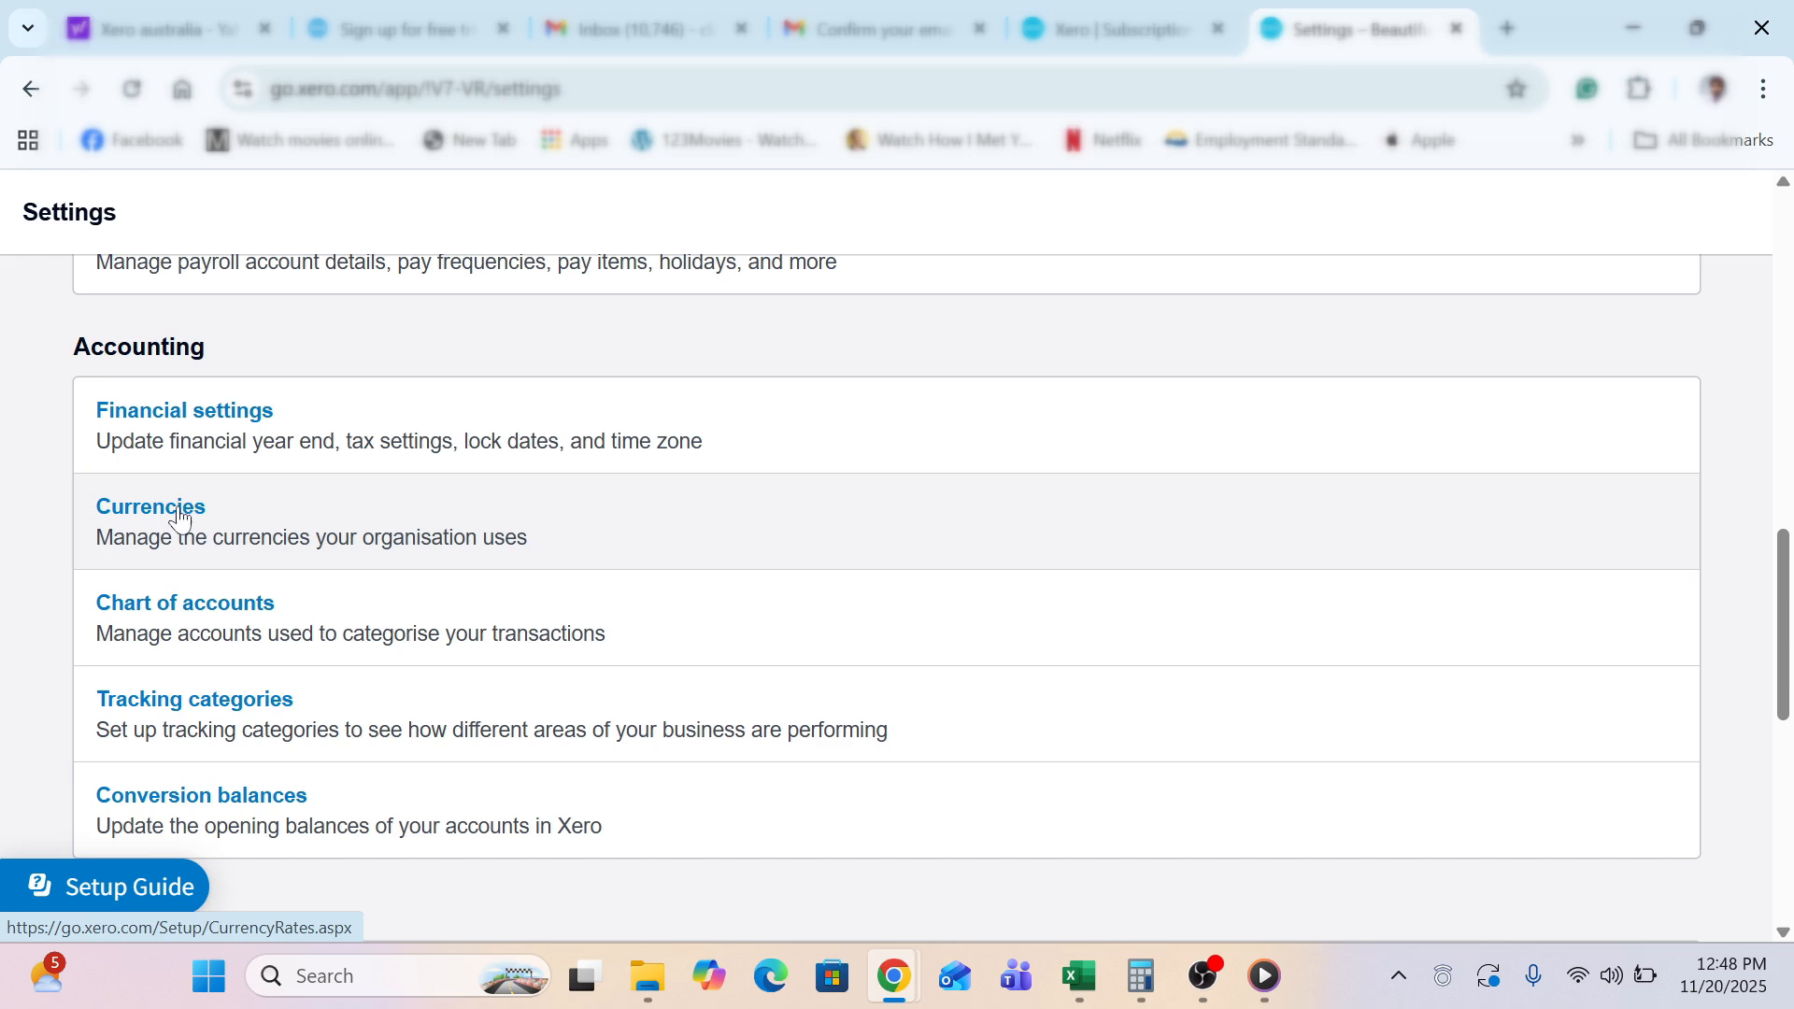
left_click(180, 512)
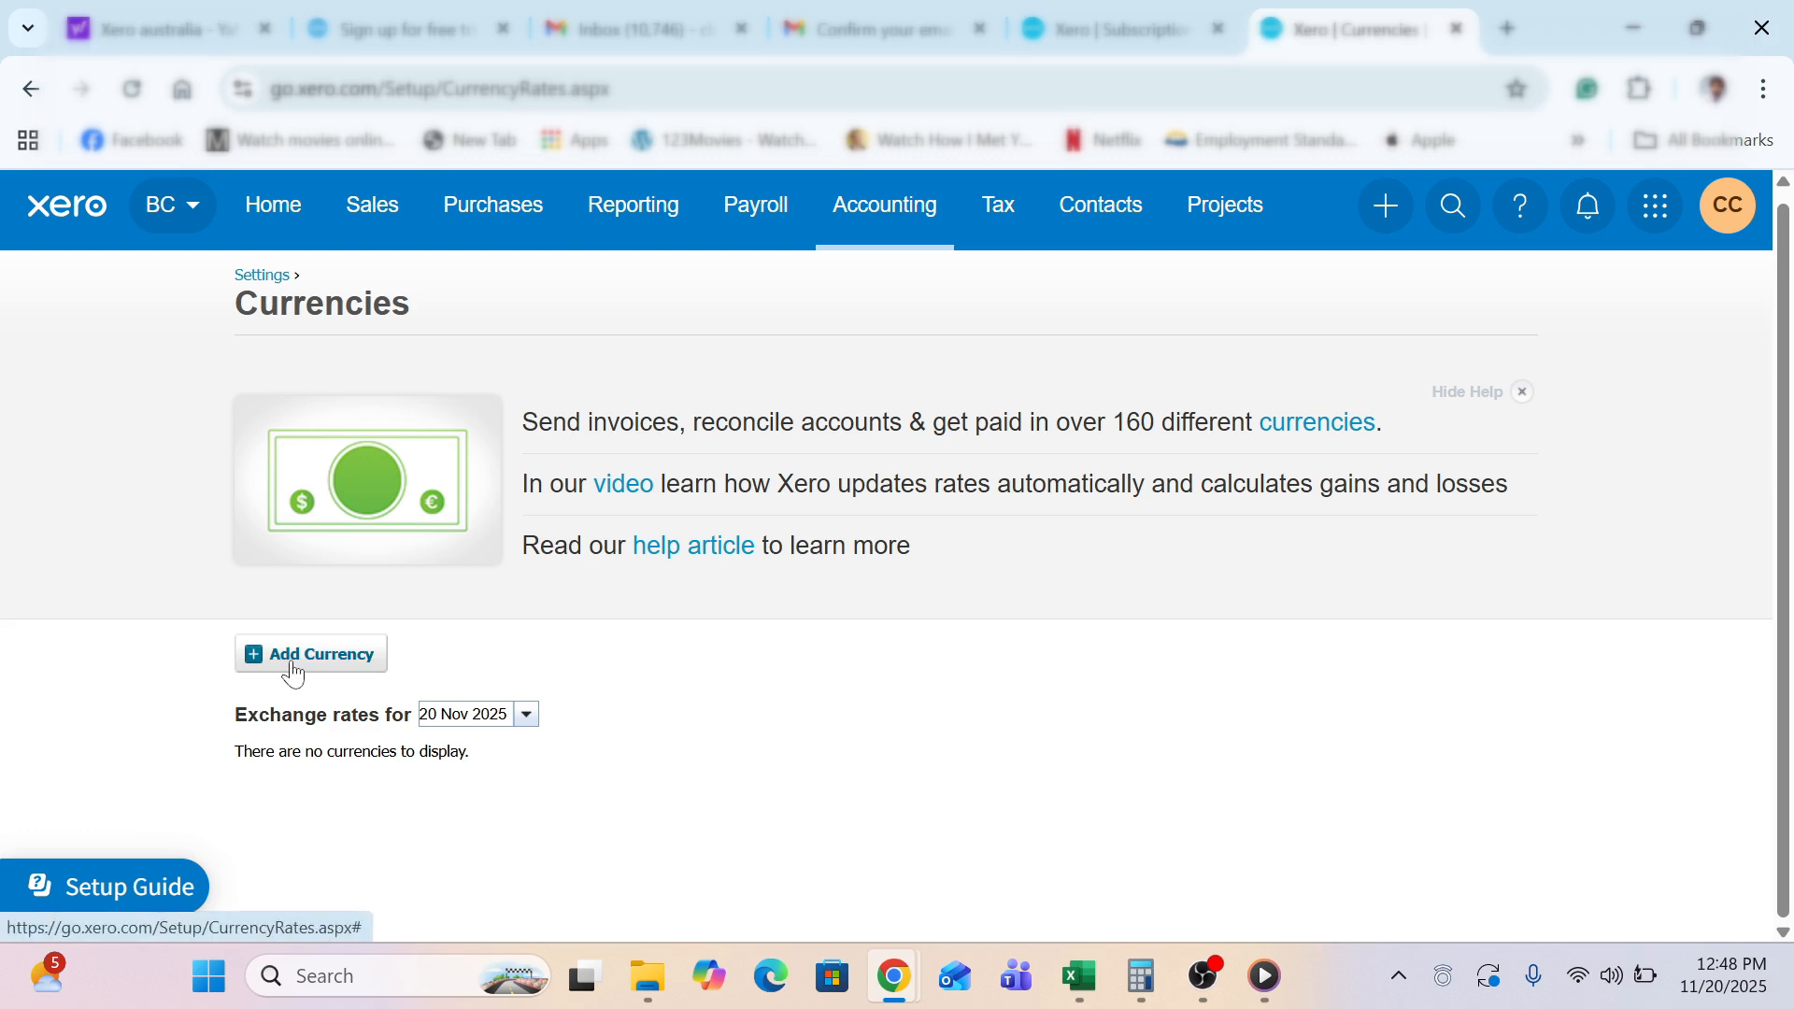
left_click(335, 657)
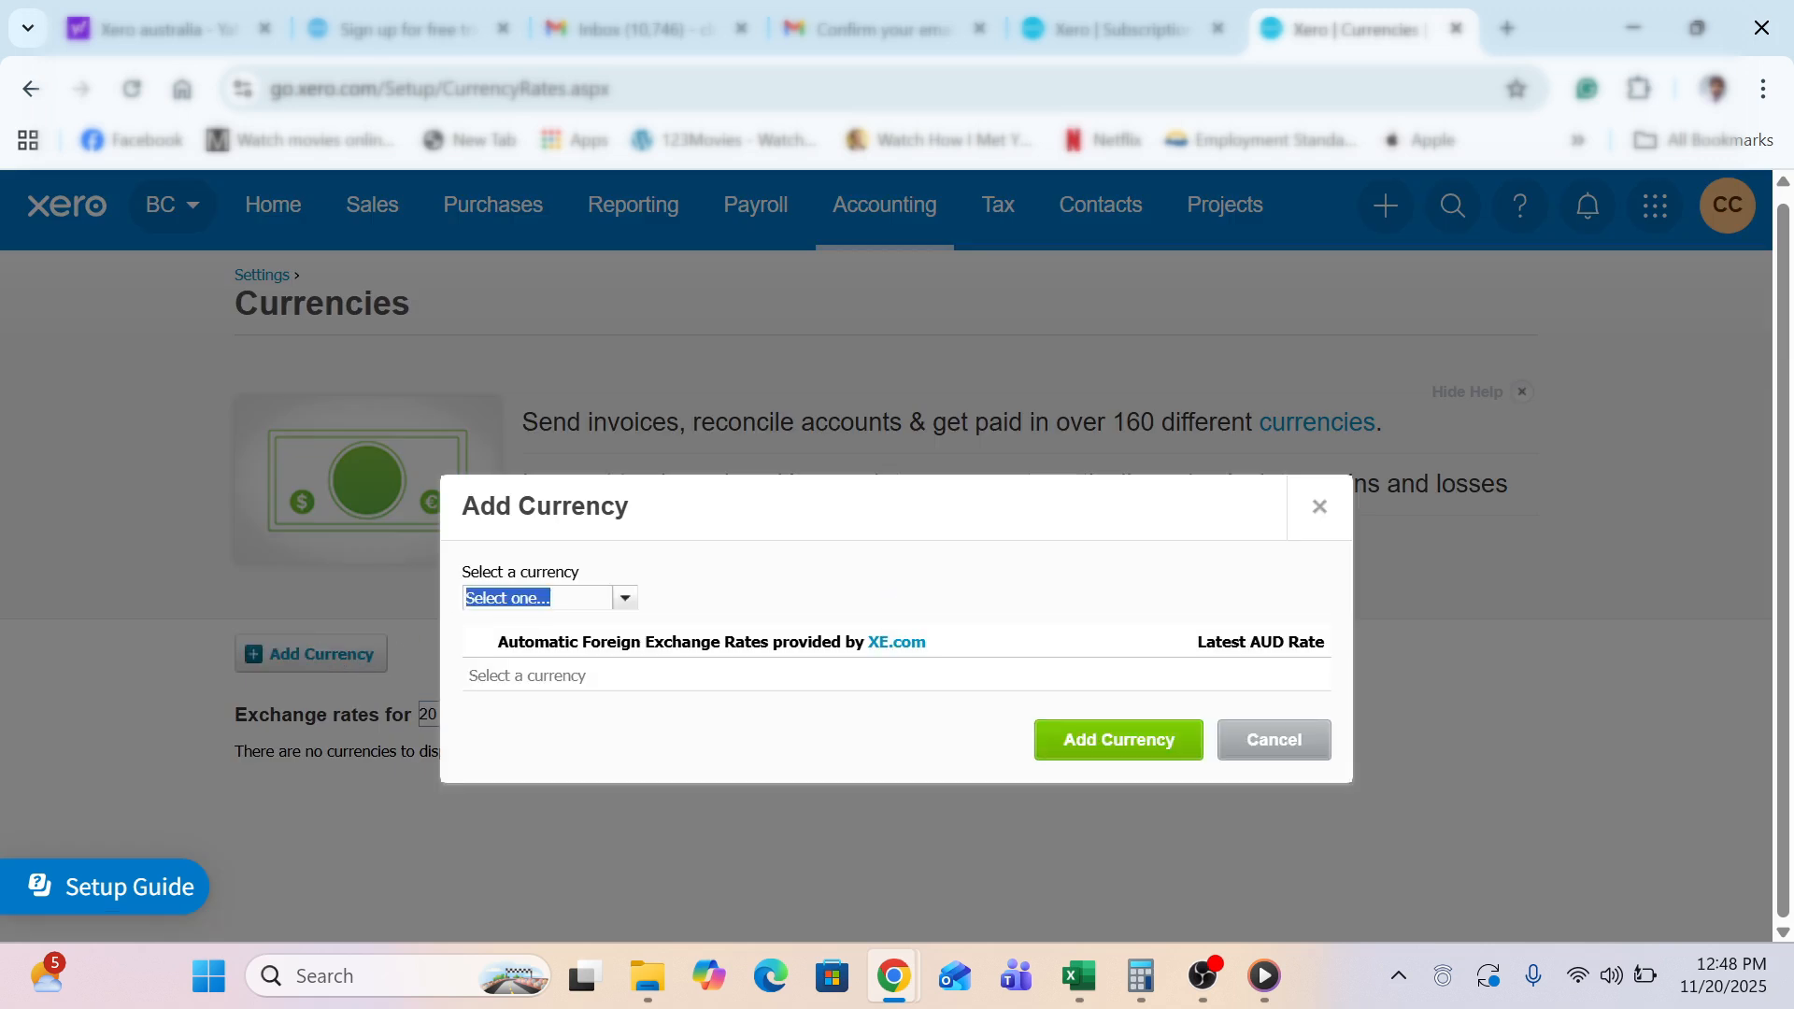
type("nzd")
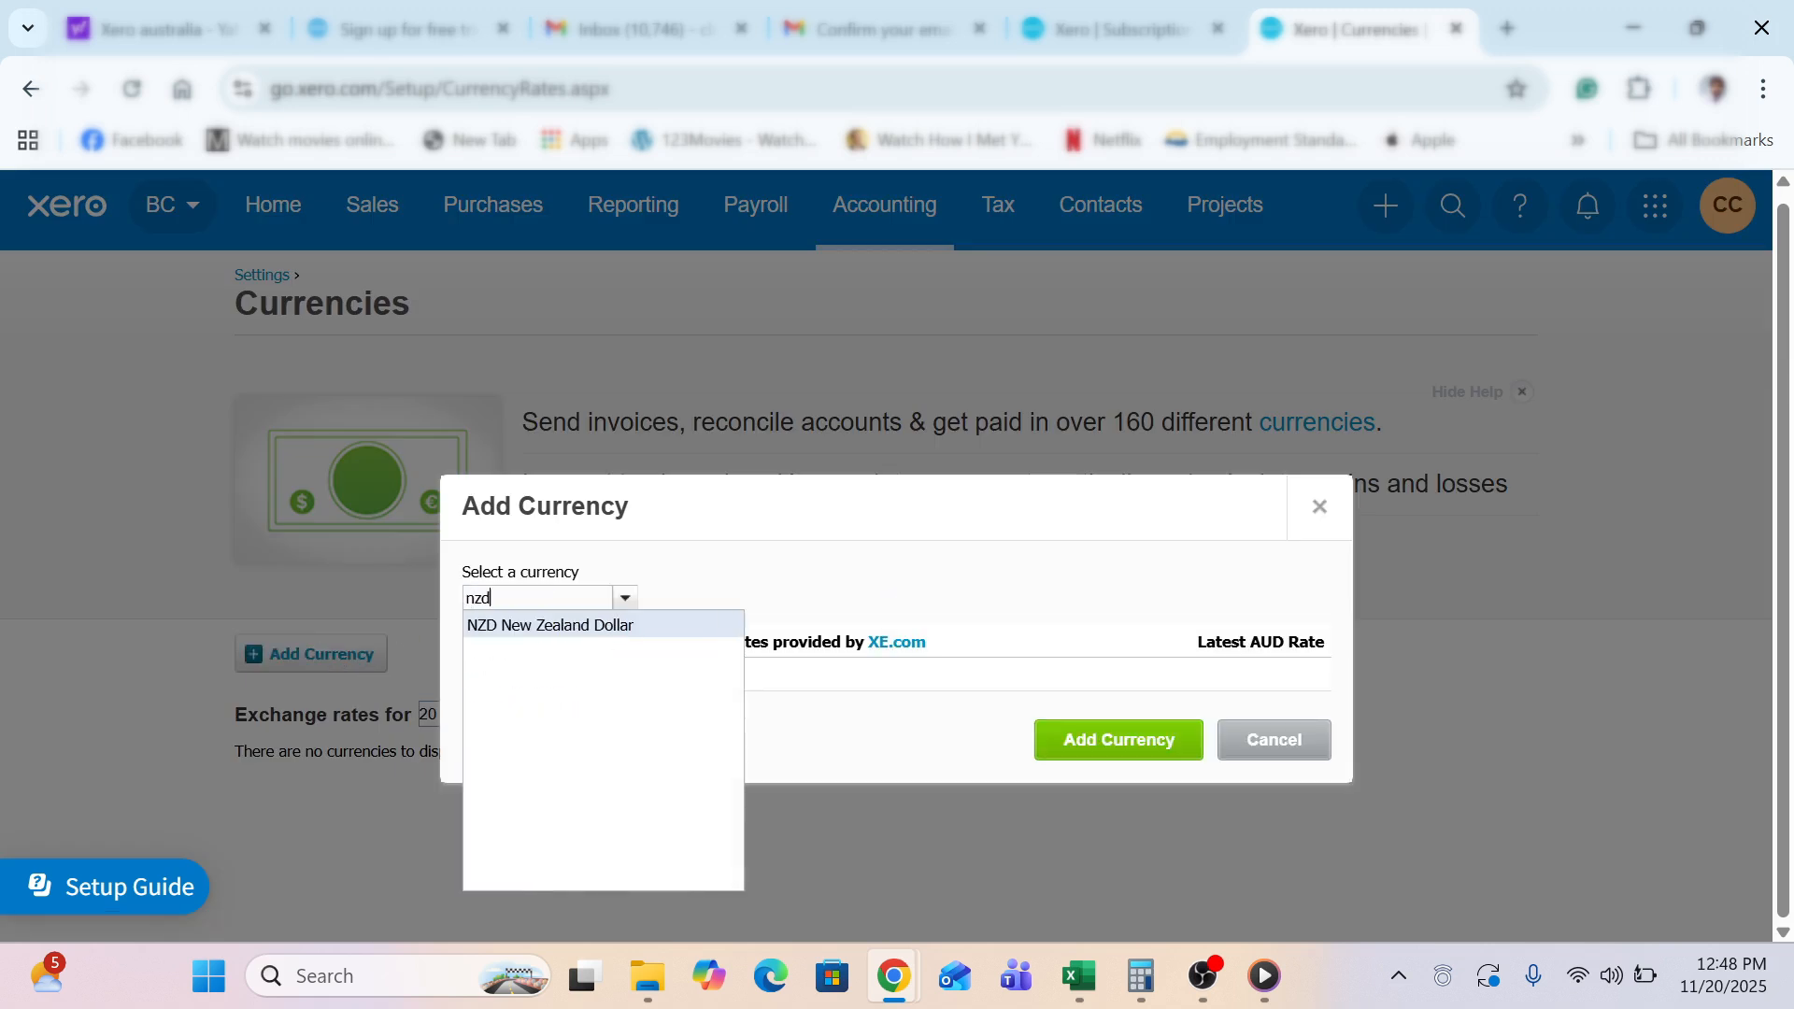
left_click(573, 626)
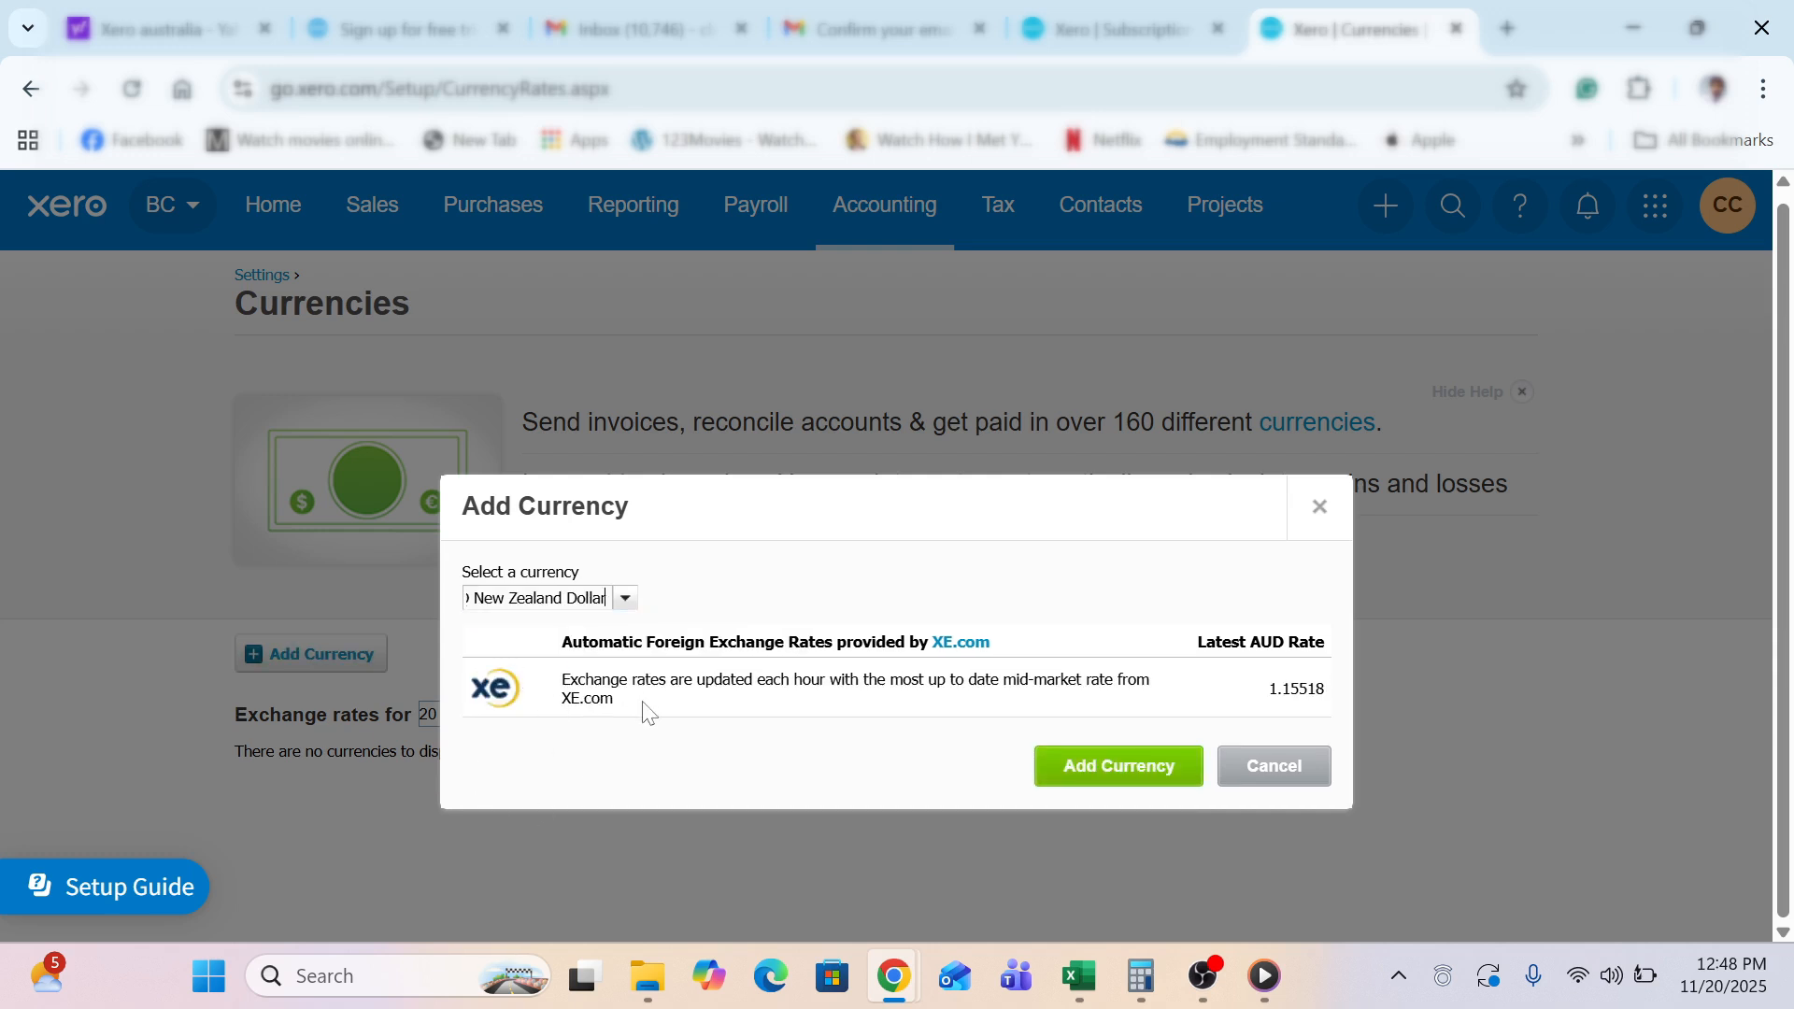
left_click(1074, 772)
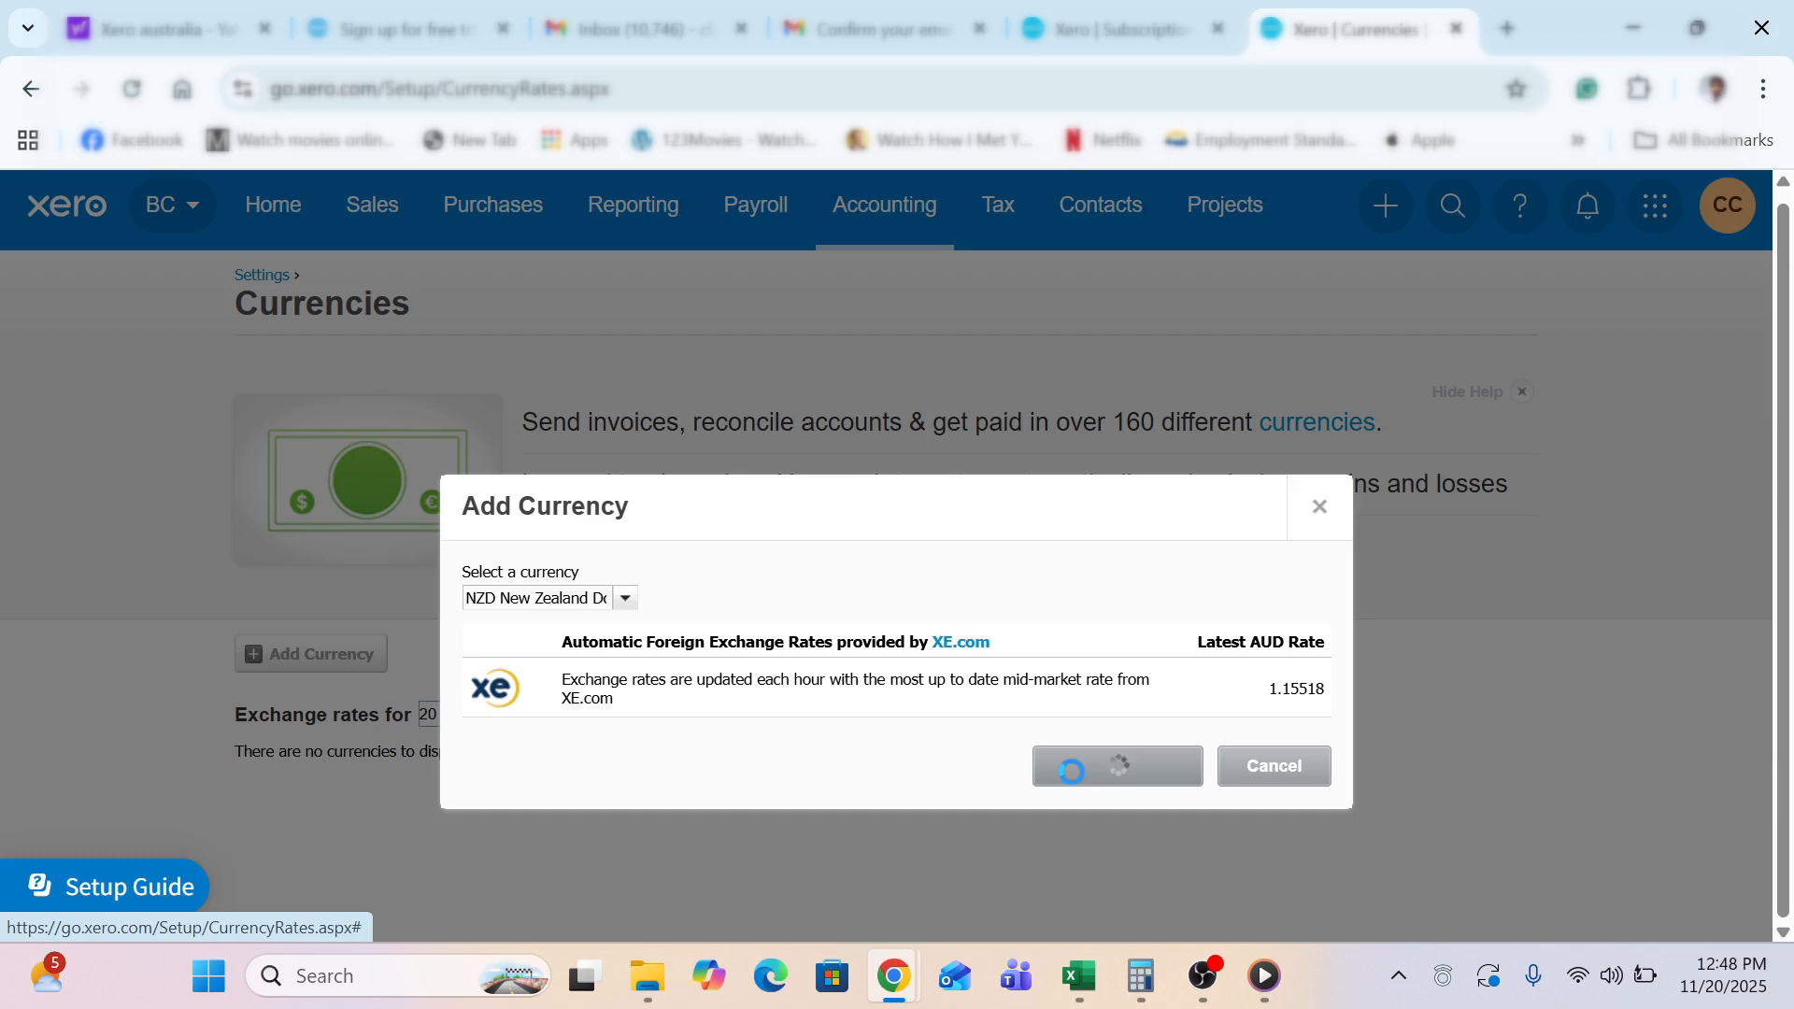
scroll(93, 711, "down", 2)
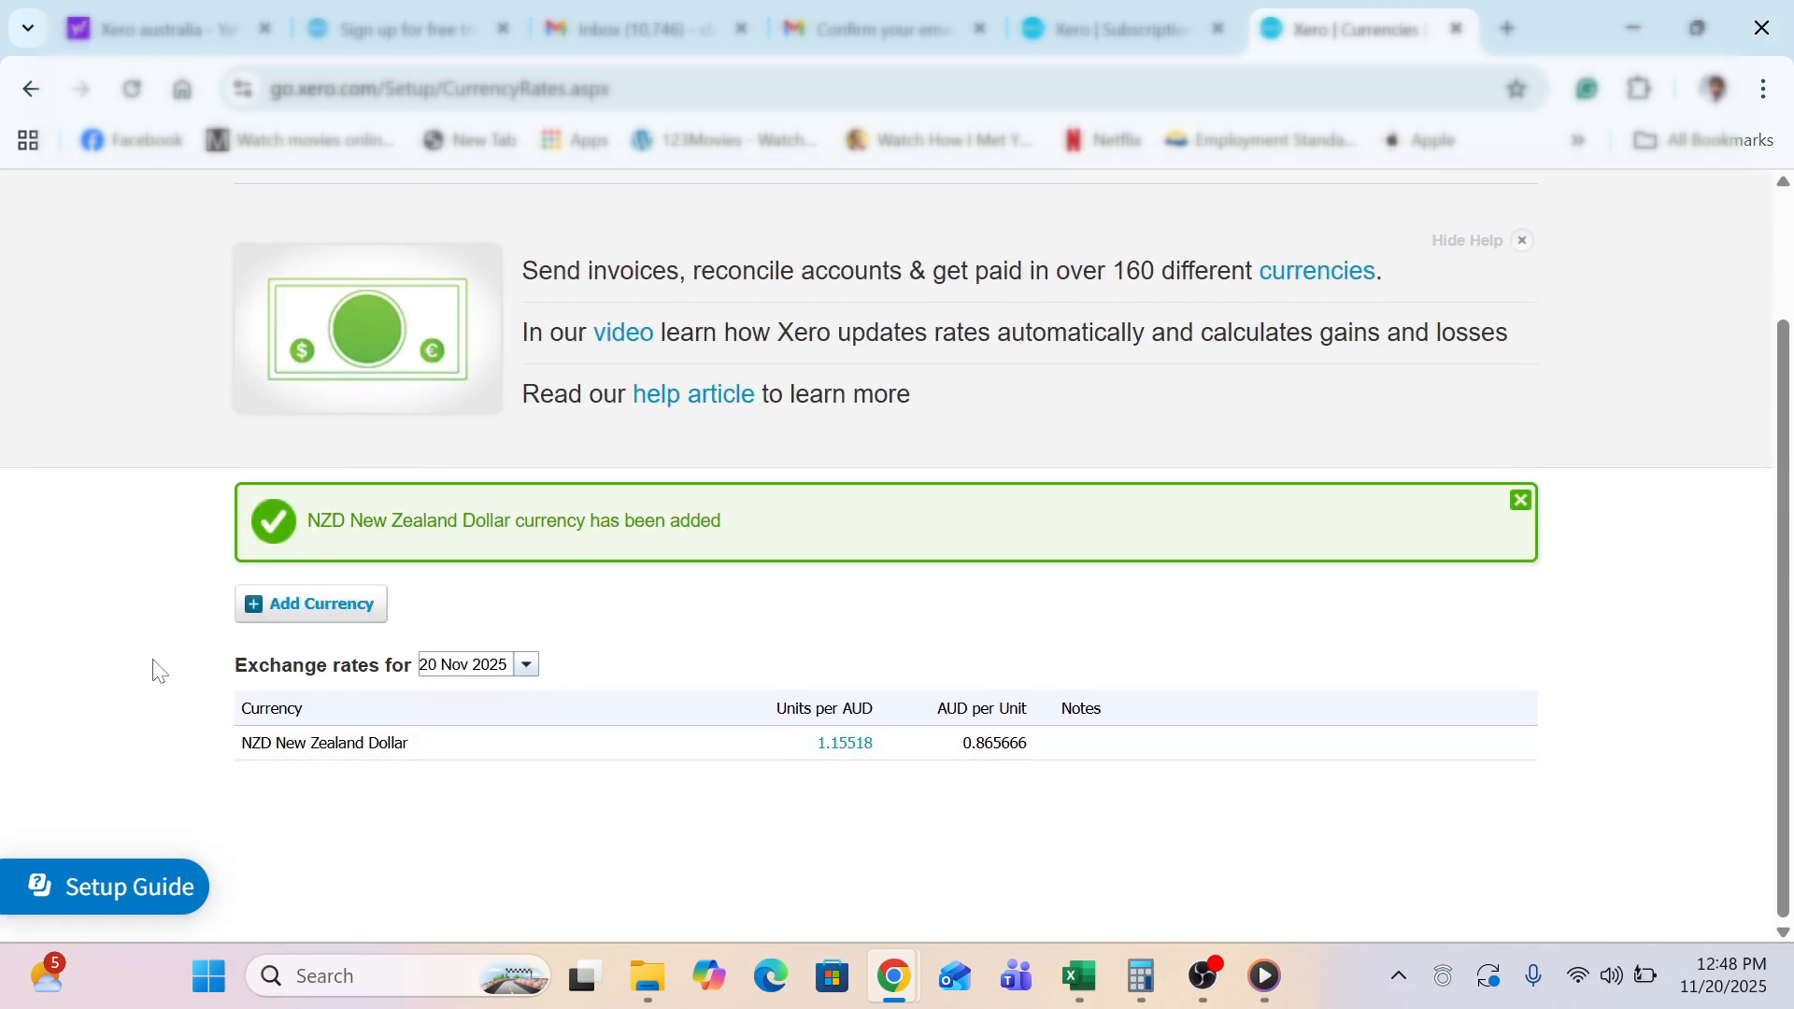
scroll(154, 671, "up", 2)
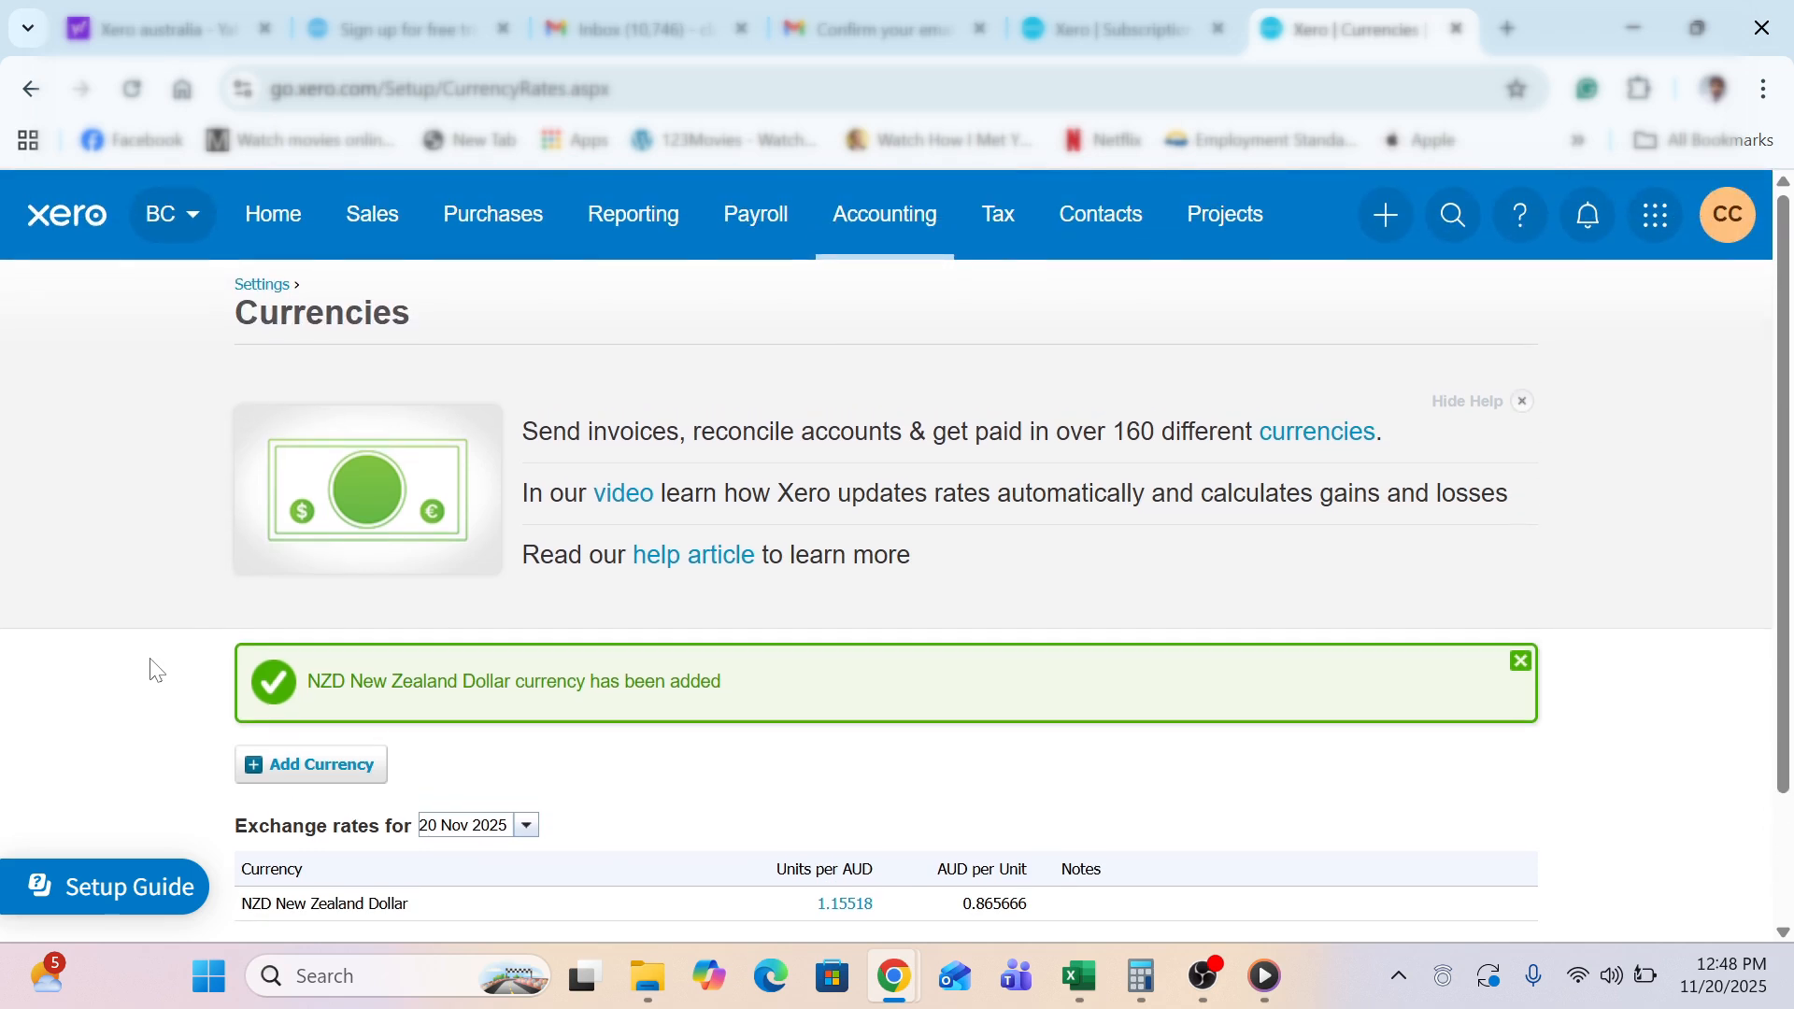
left_click(248, 285)
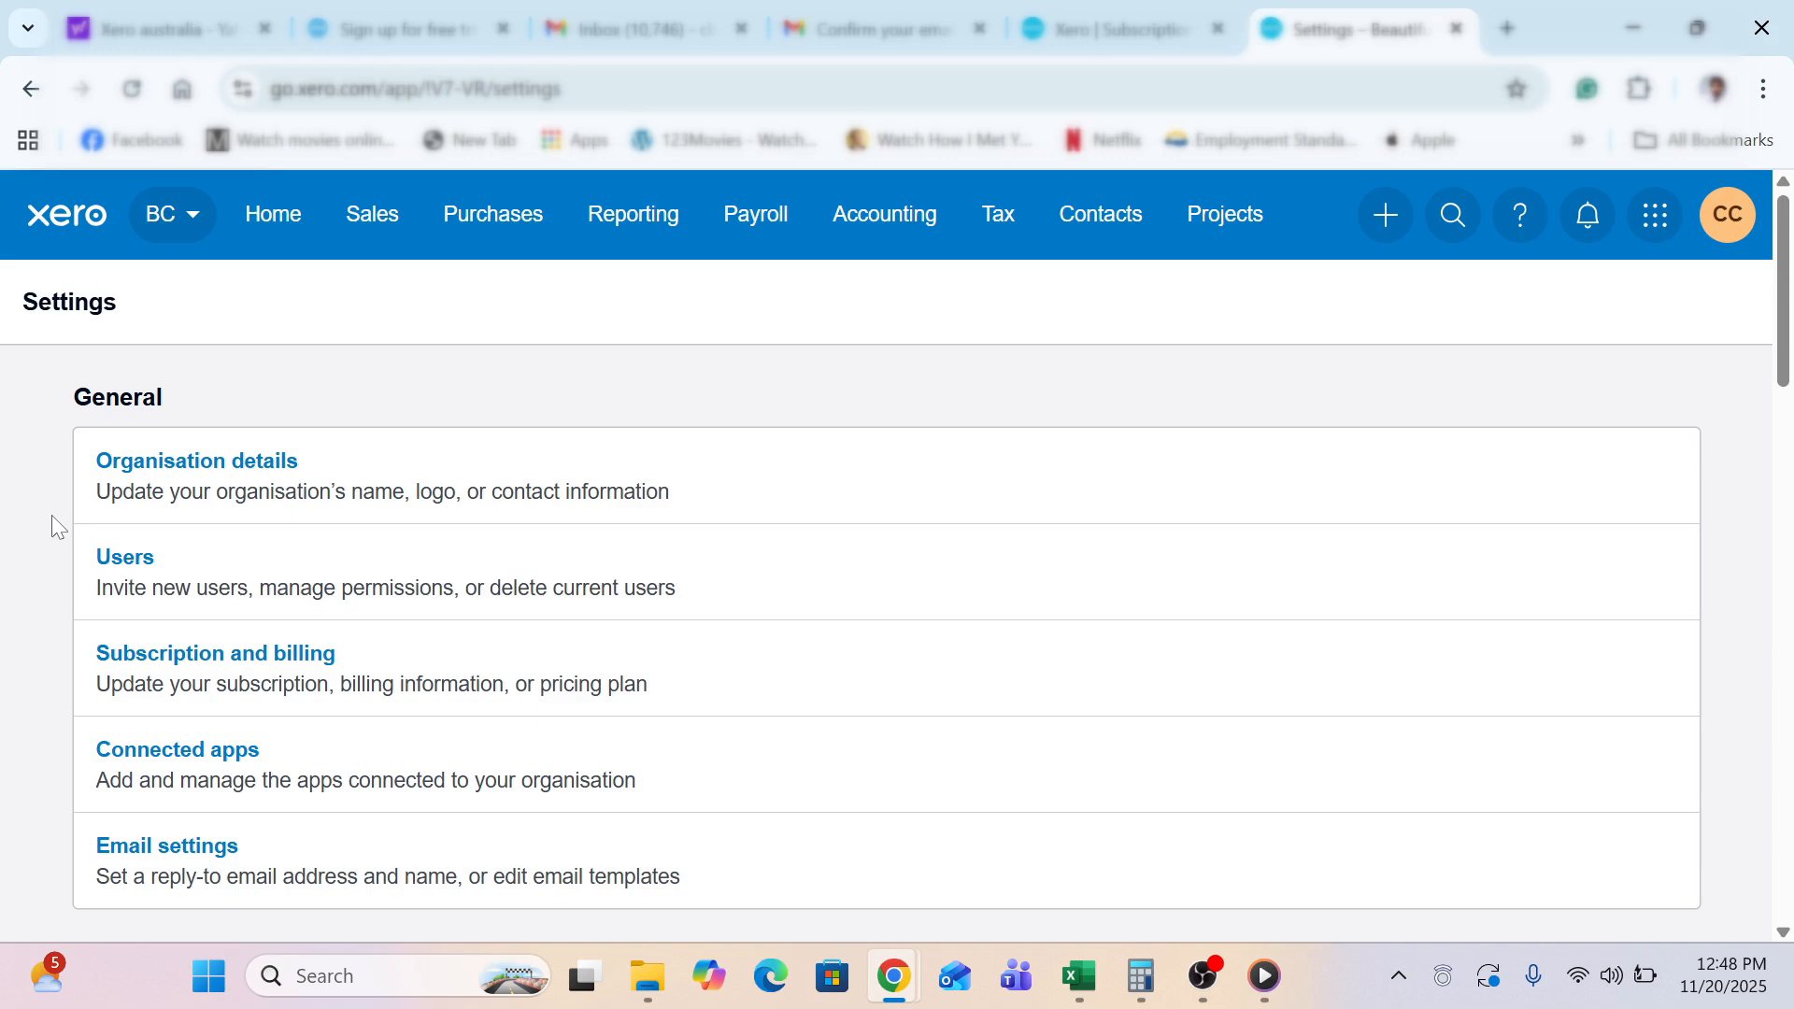
scroll(53, 520, "down", 10)
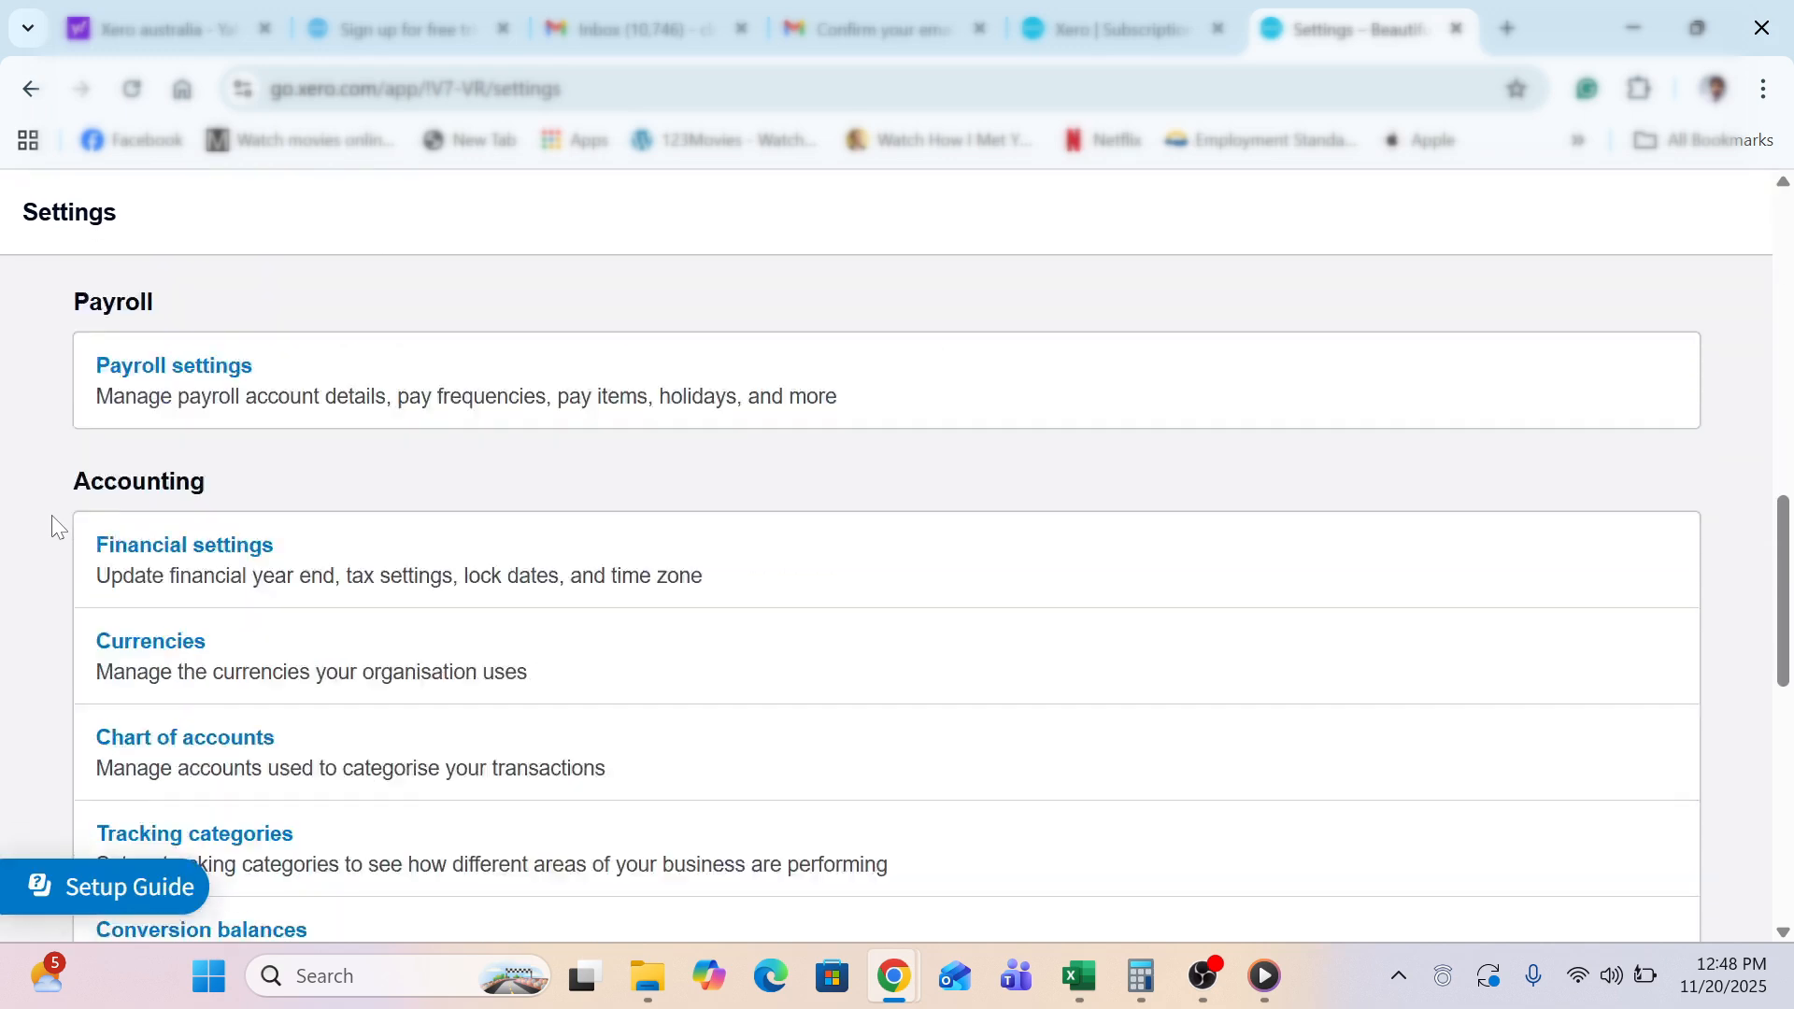
scroll(52, 527, "down", 1)
left_click(119, 549)
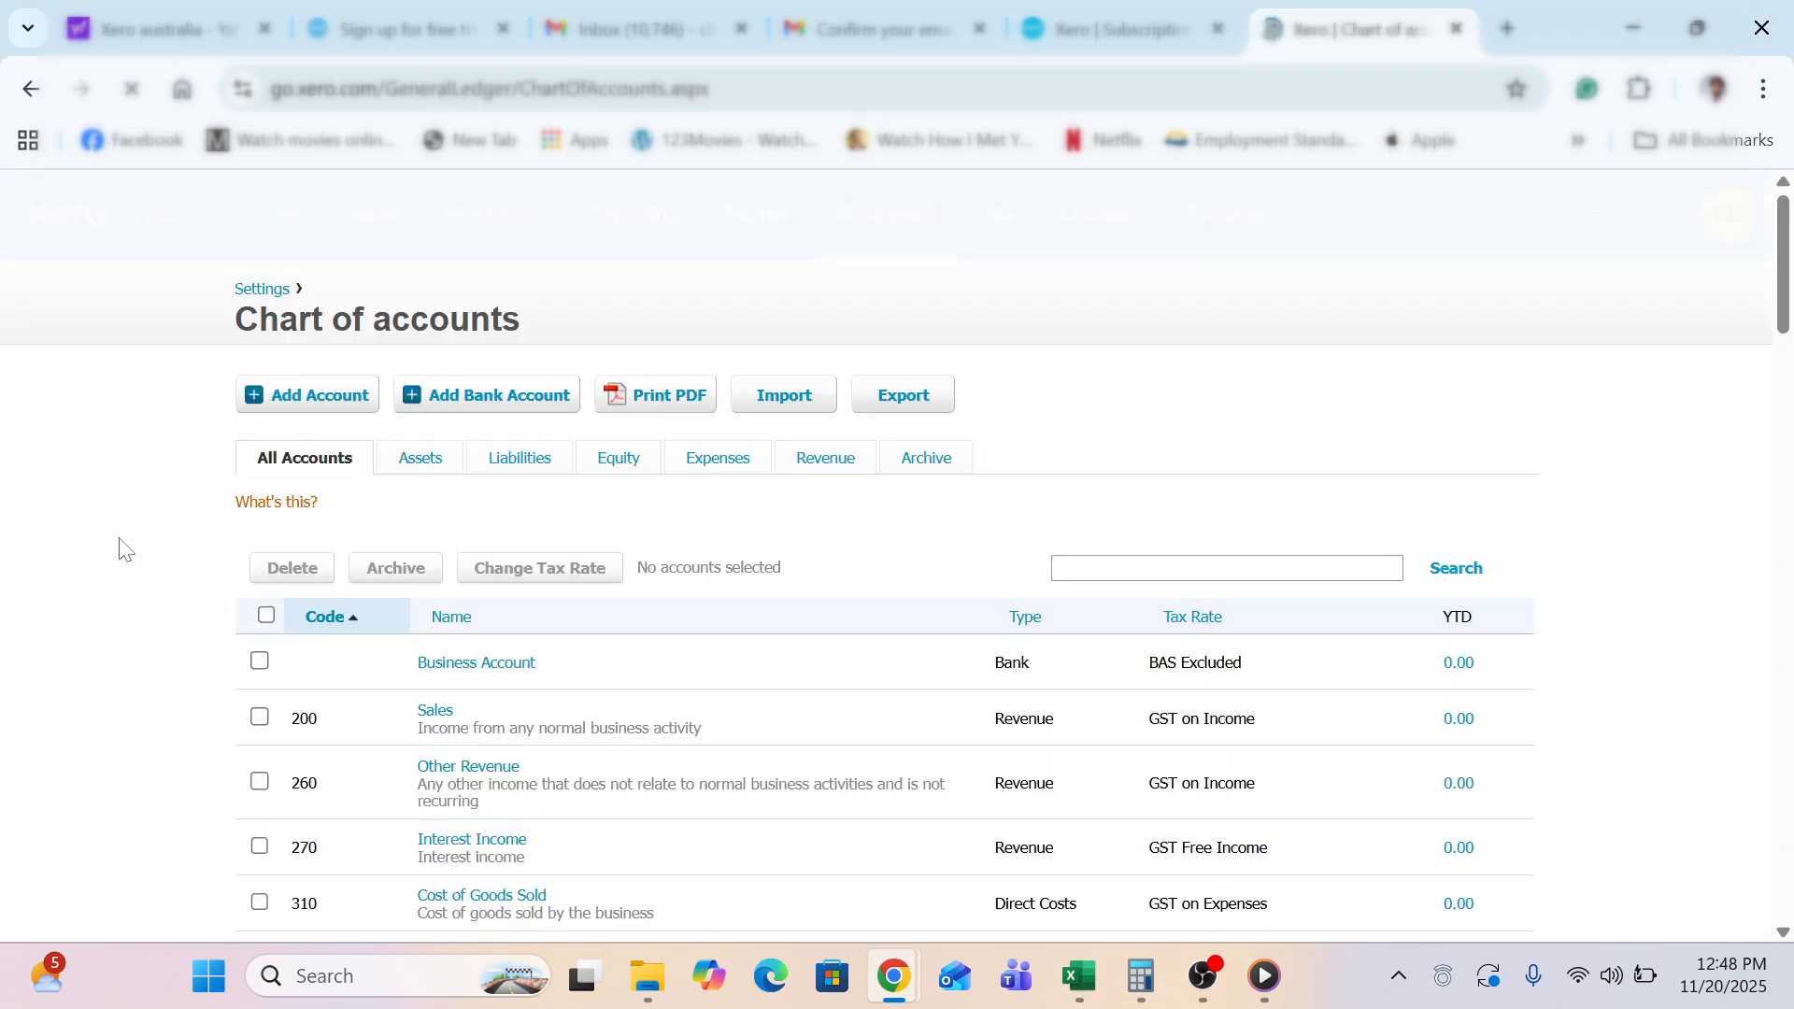
scroll(121, 586, "down", 1)
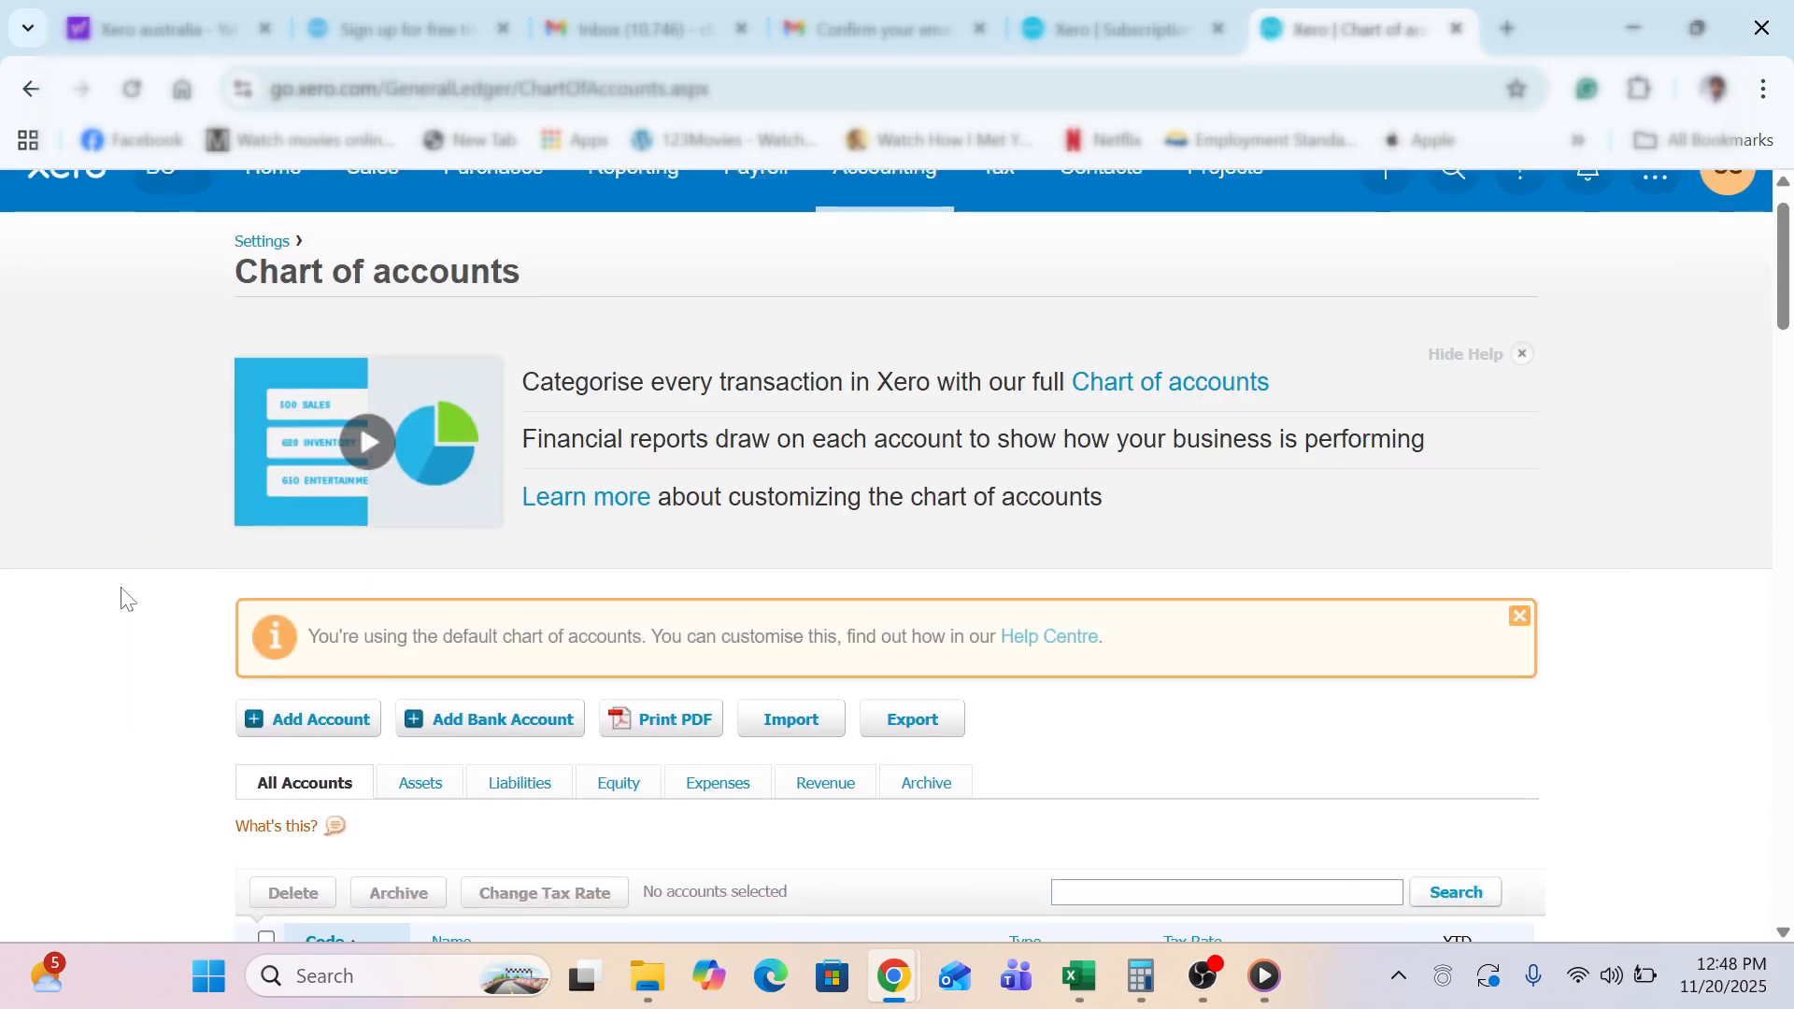
scroll(128, 599, "down", 20)
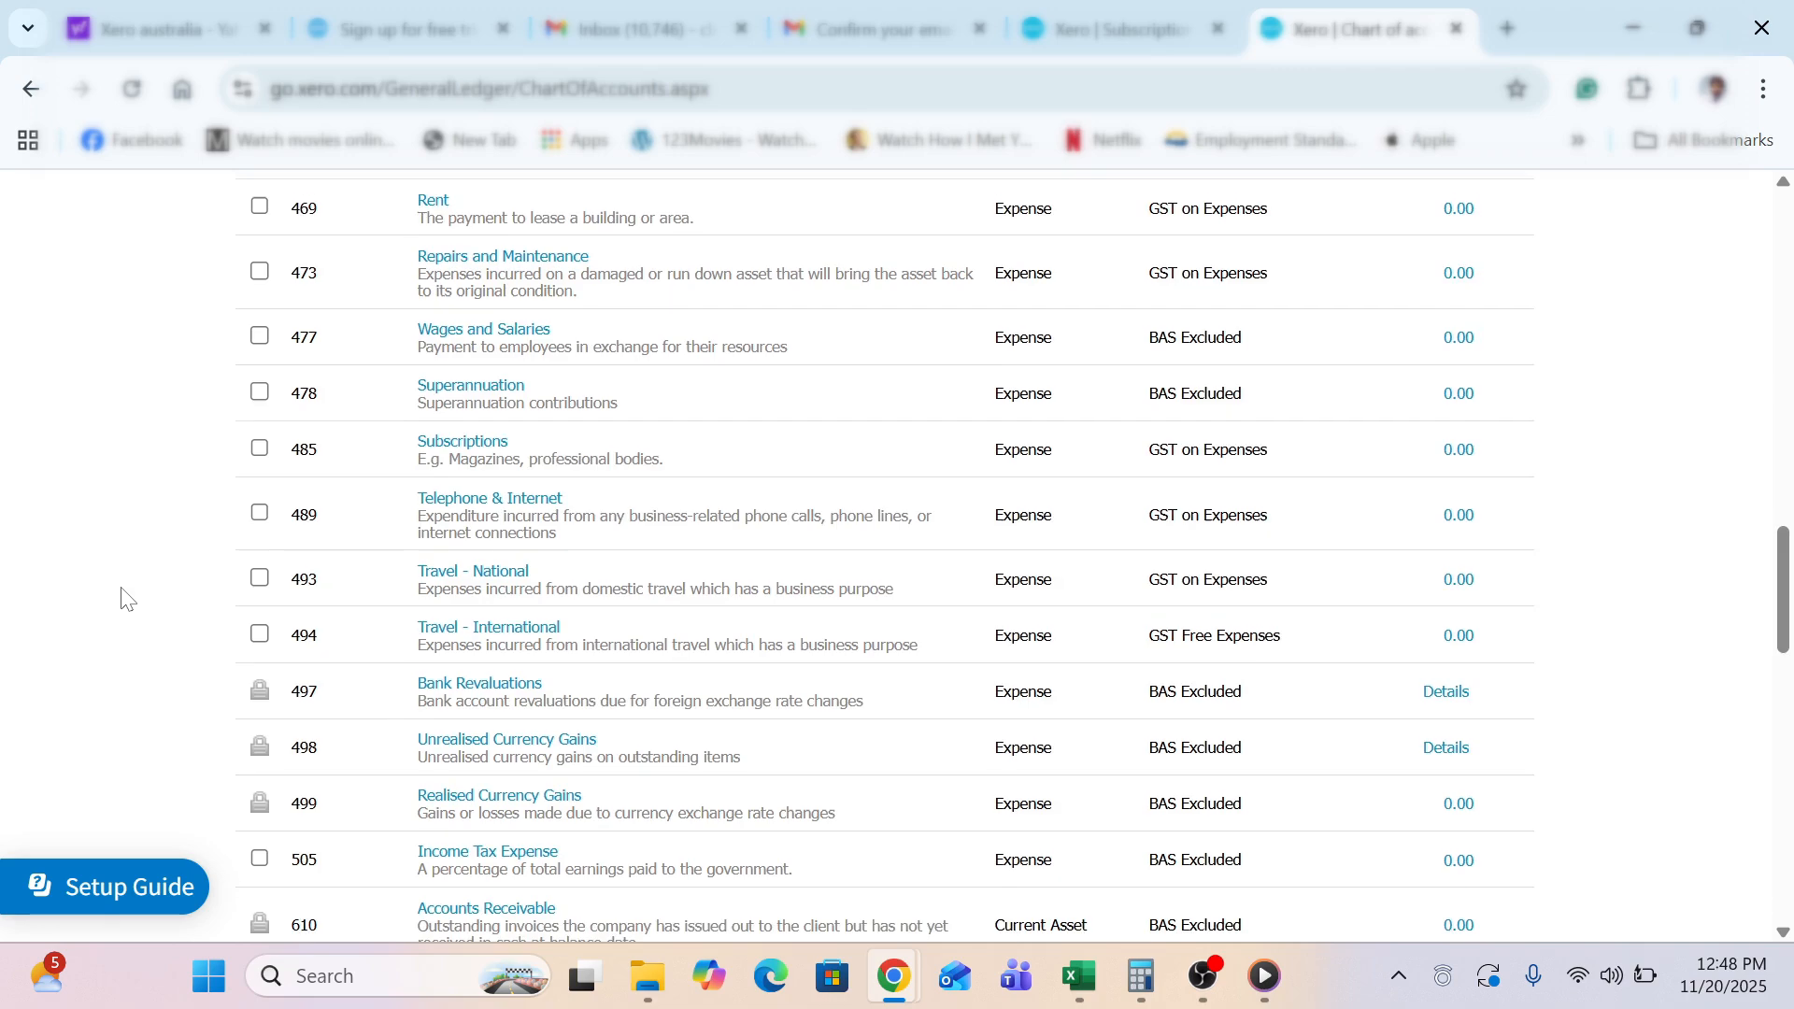
scroll(128, 598, "down", 14)
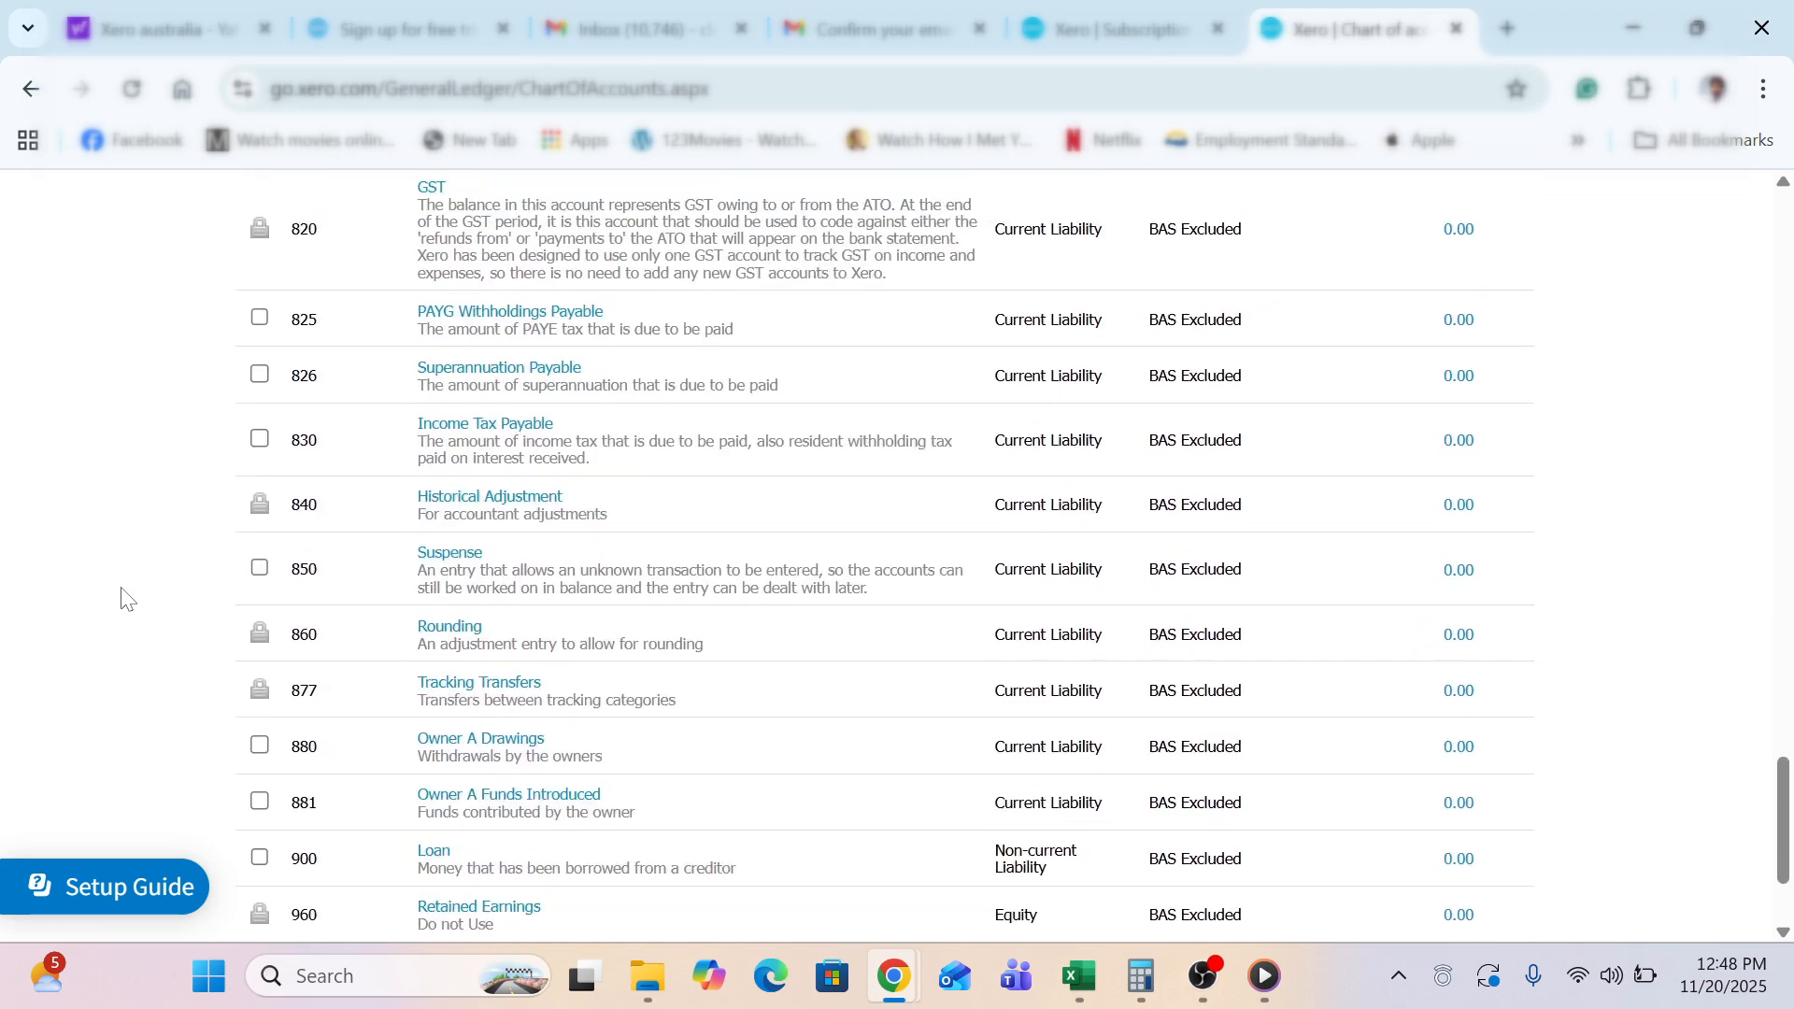
scroll(128, 598, "down", 2)
scroll(128, 599, "up", 15)
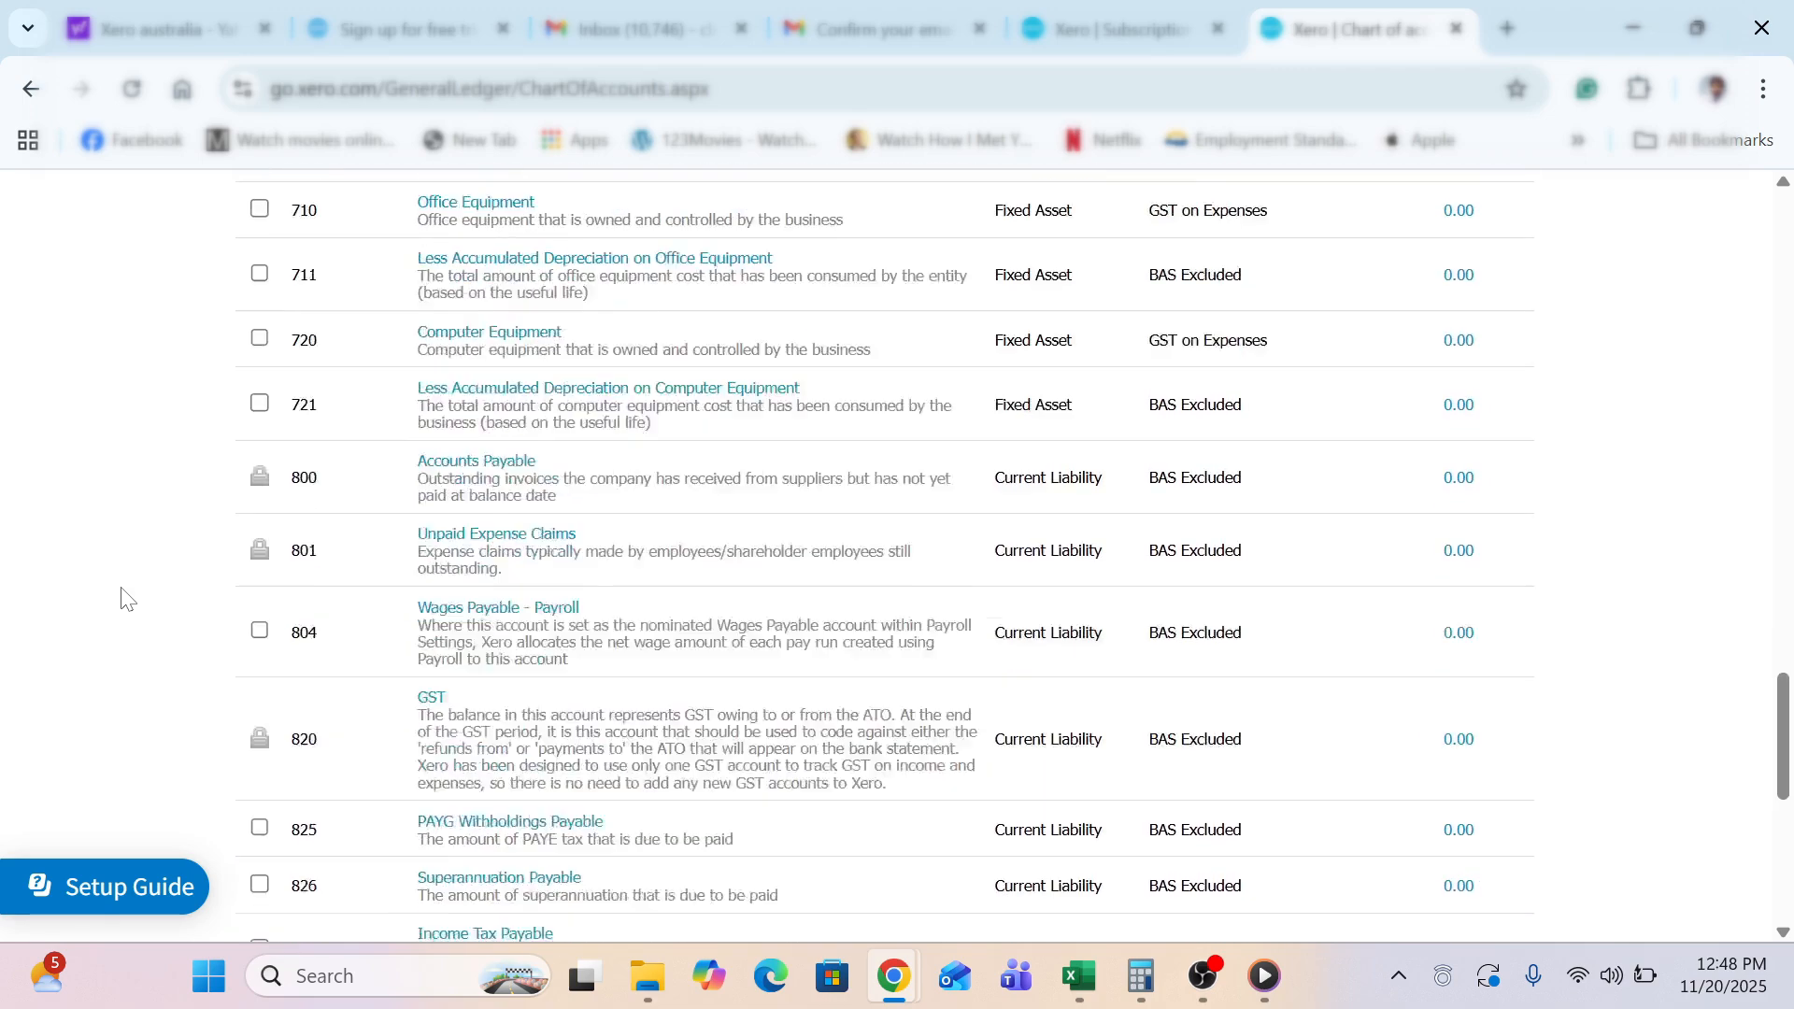
scroll(128, 599, "up", 20)
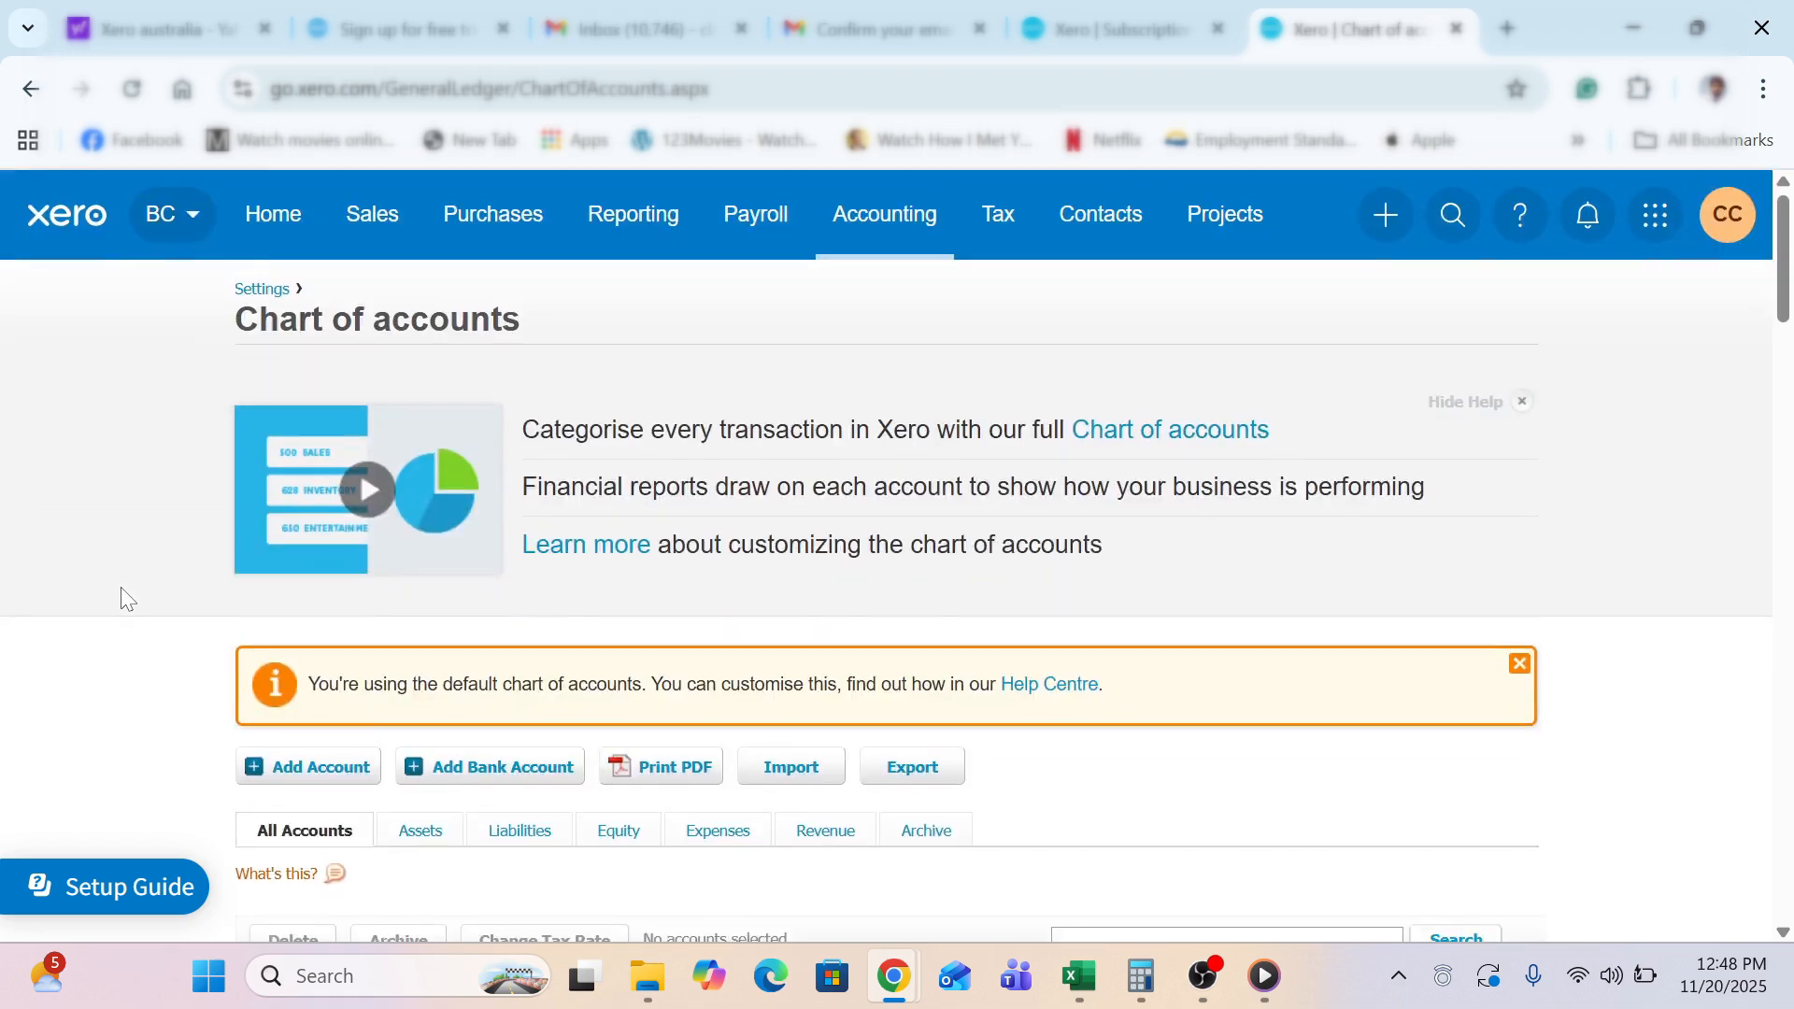
scroll(128, 599, "down", 2)
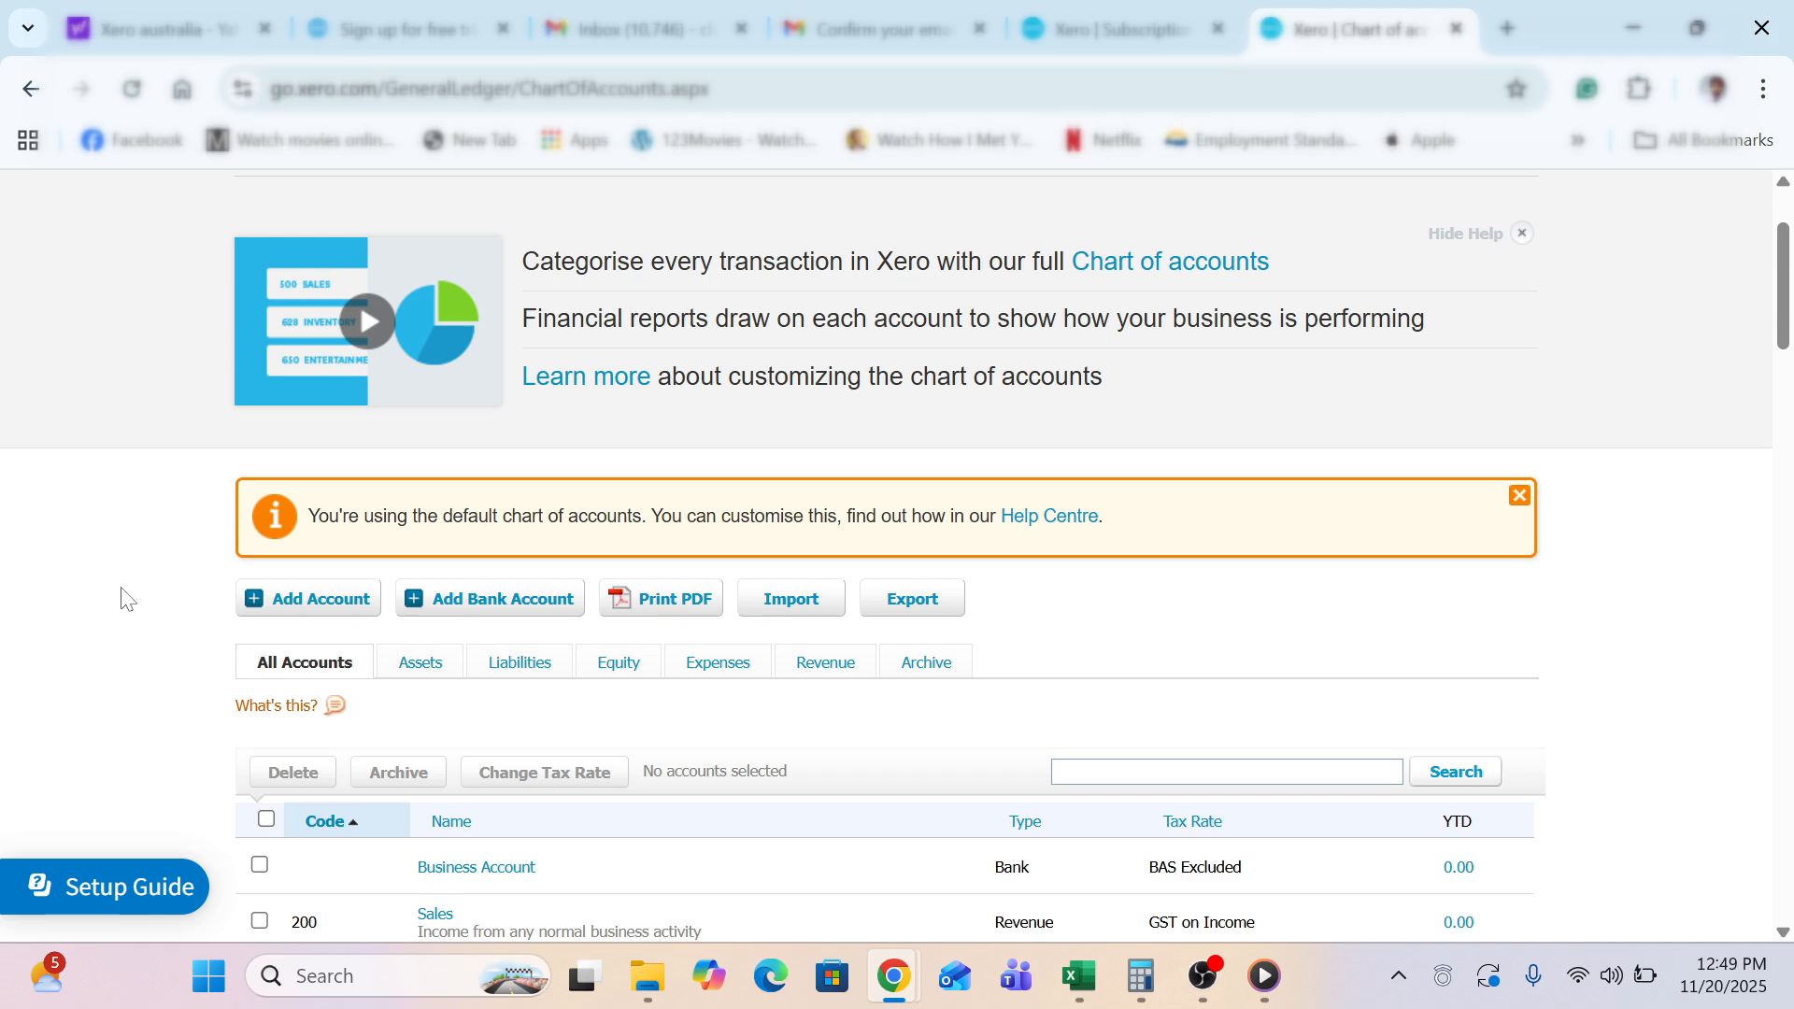
scroll(128, 598, "down", 3)
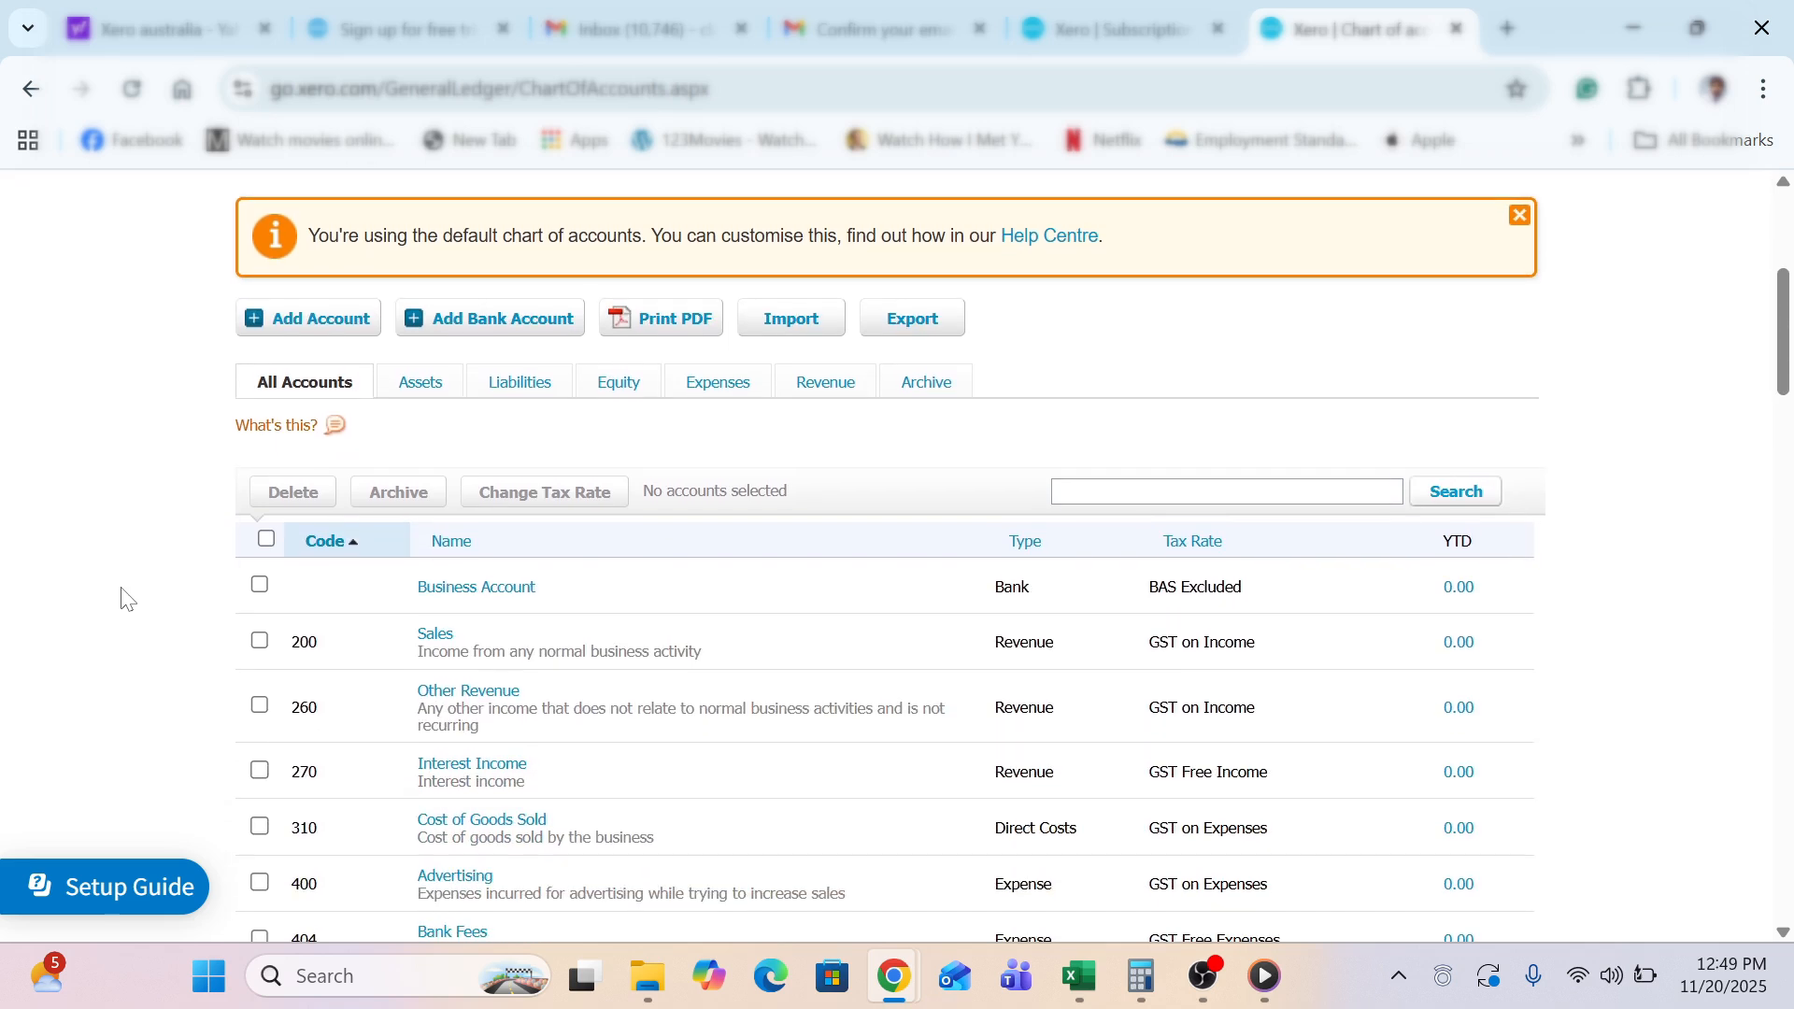
left_click(785, 319)
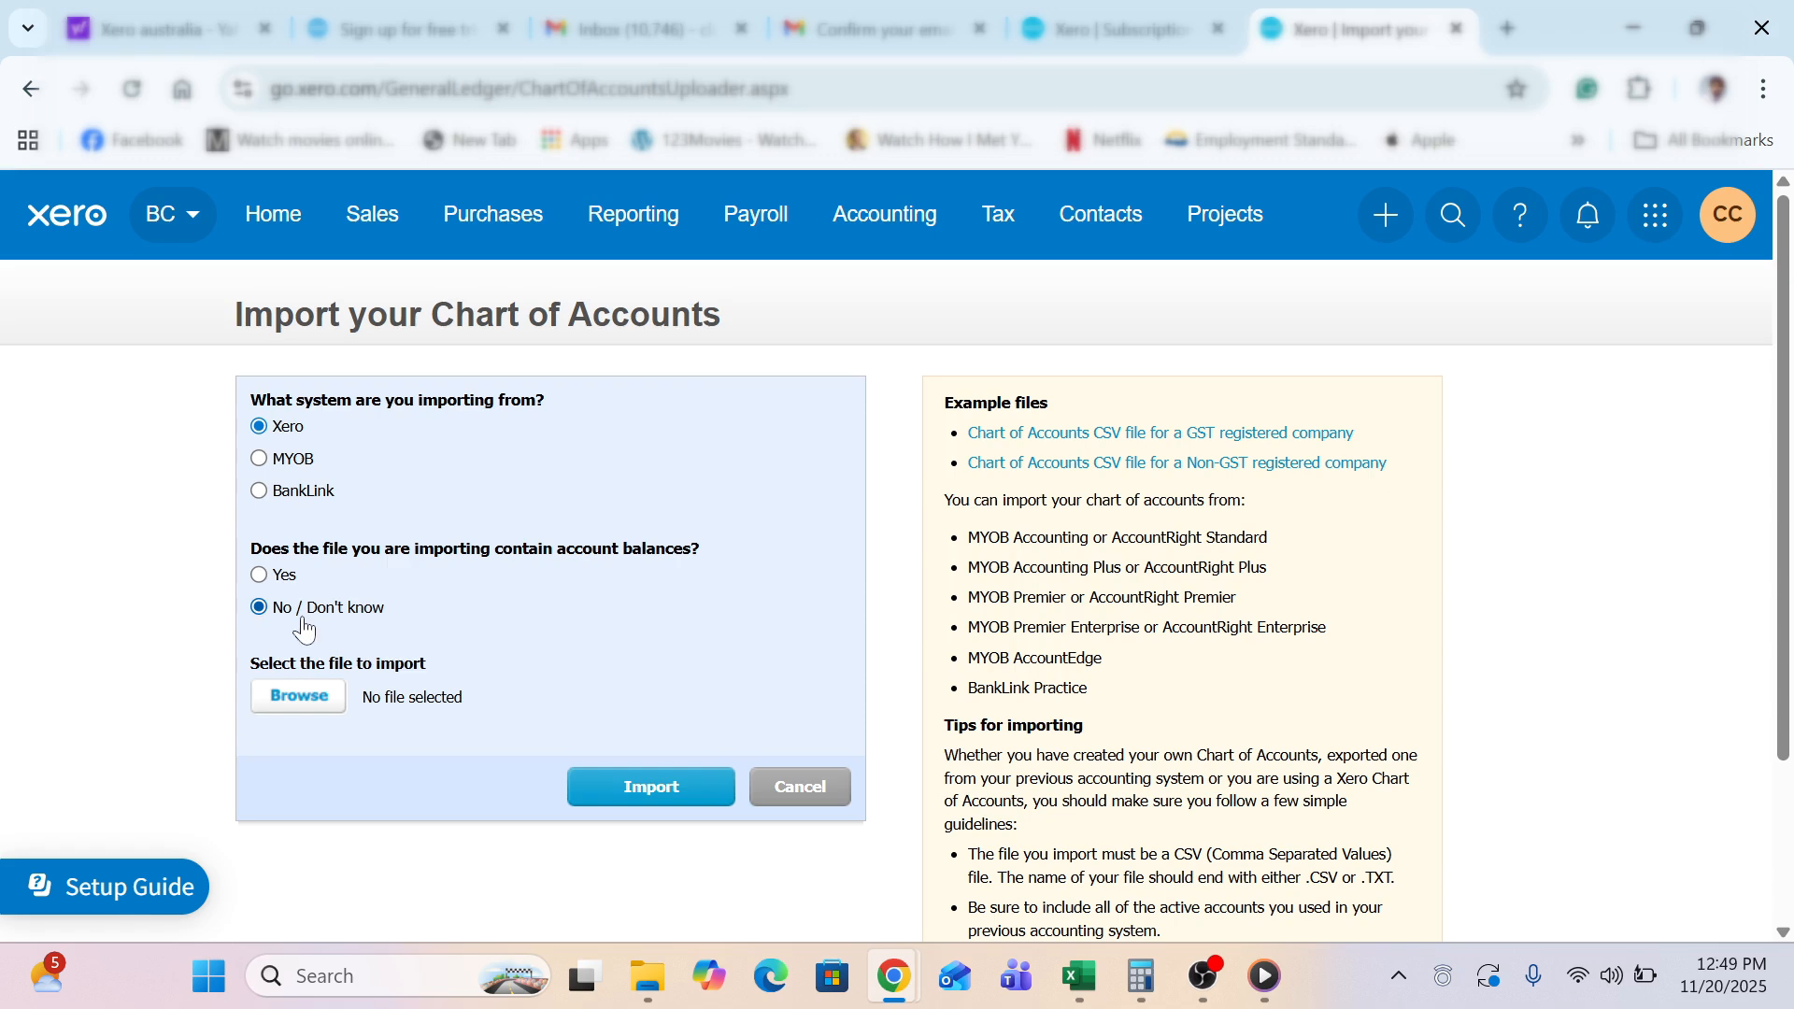
left_click(306, 705)
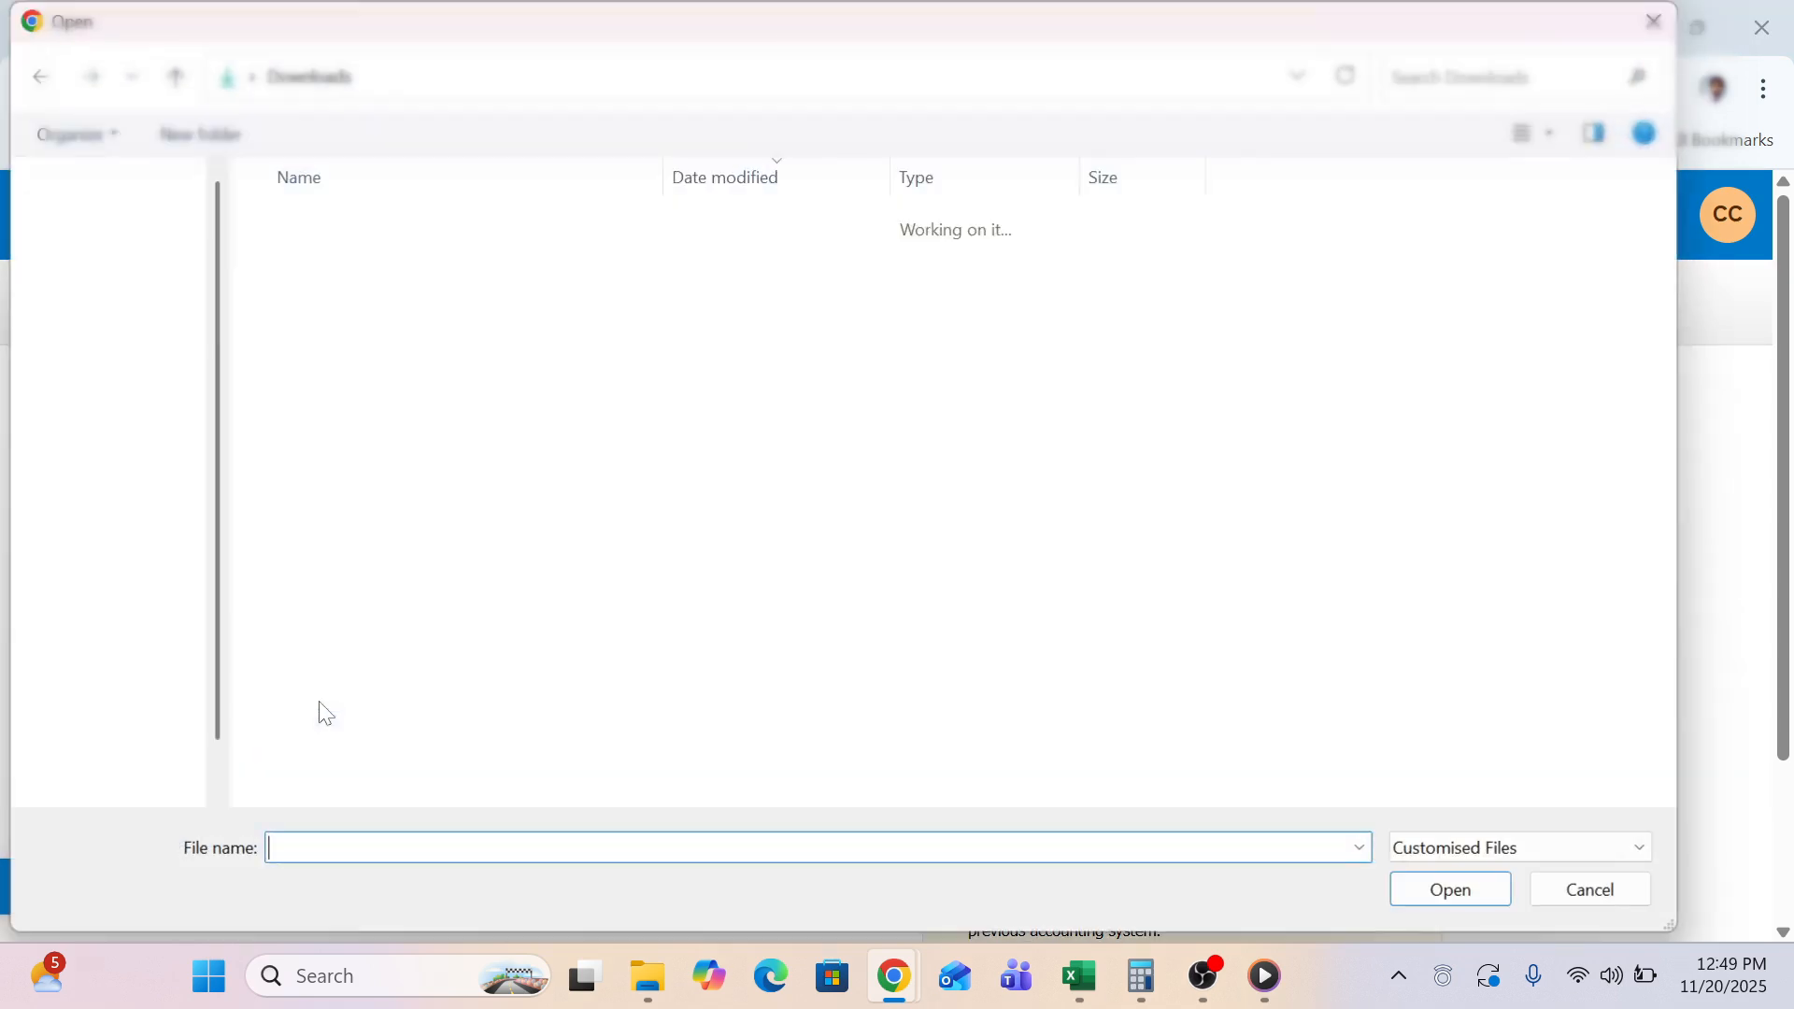
left_click(1656, 22)
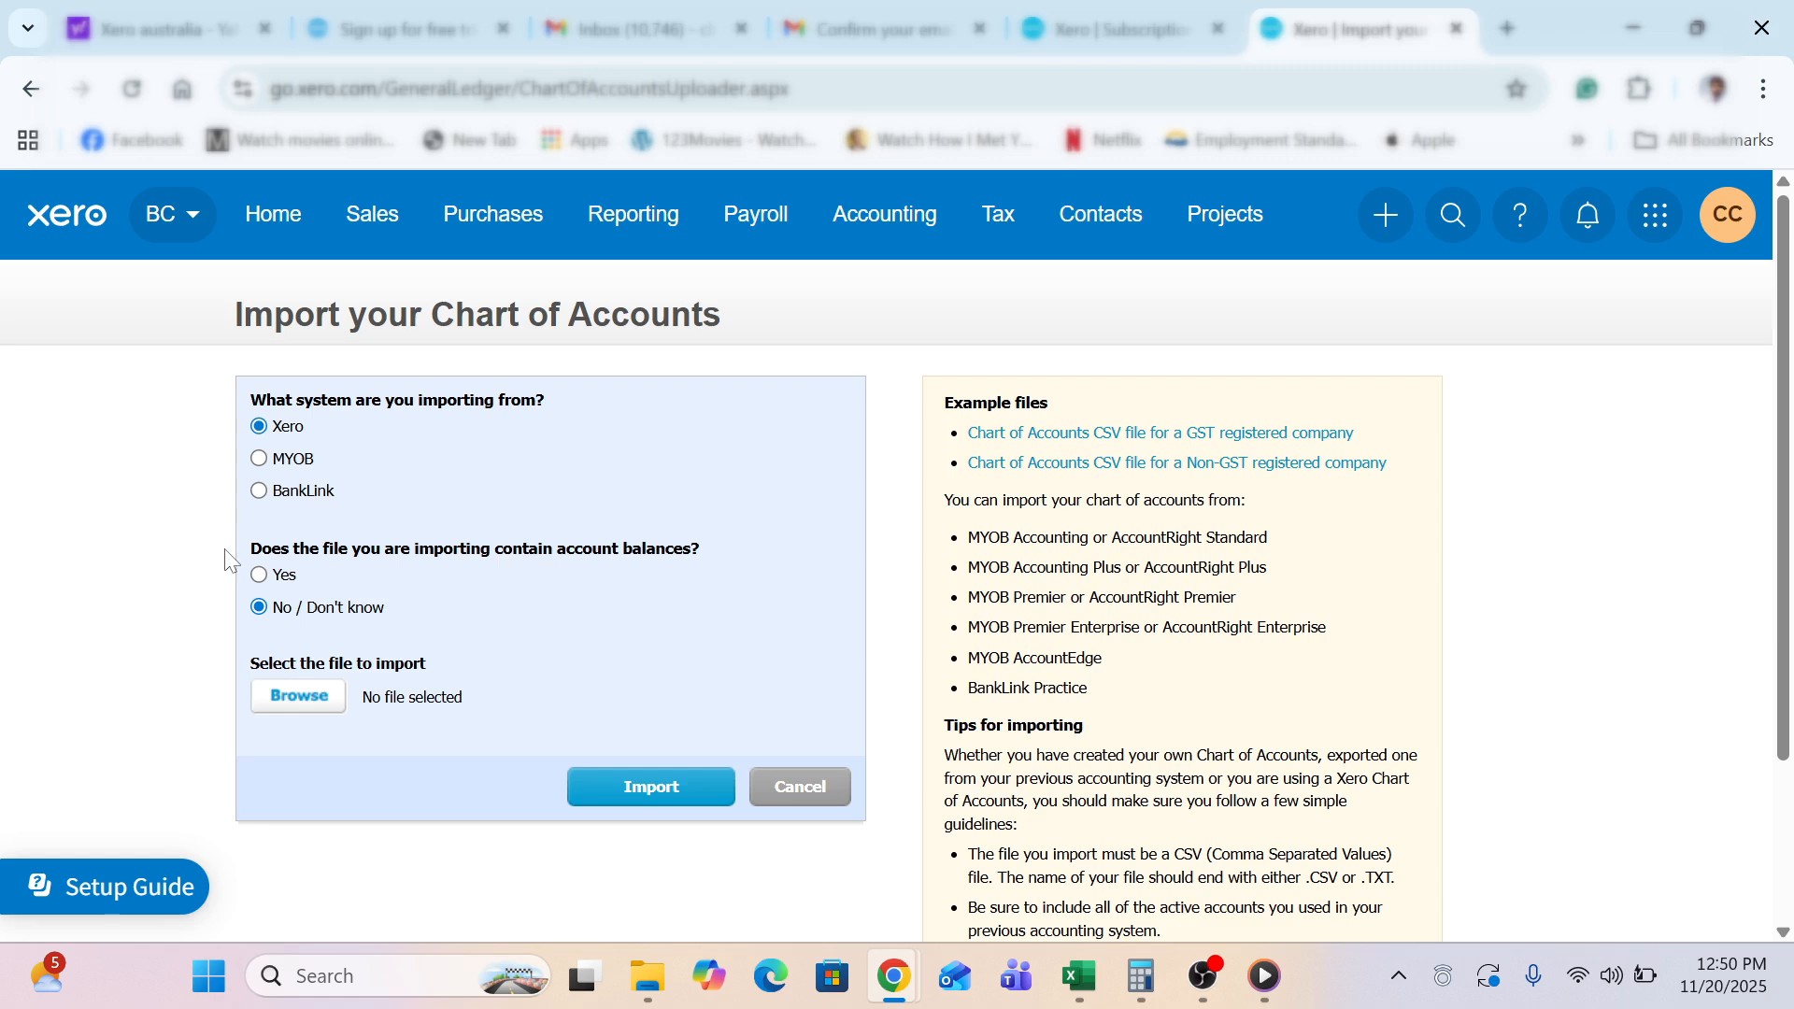
left_click(800, 806)
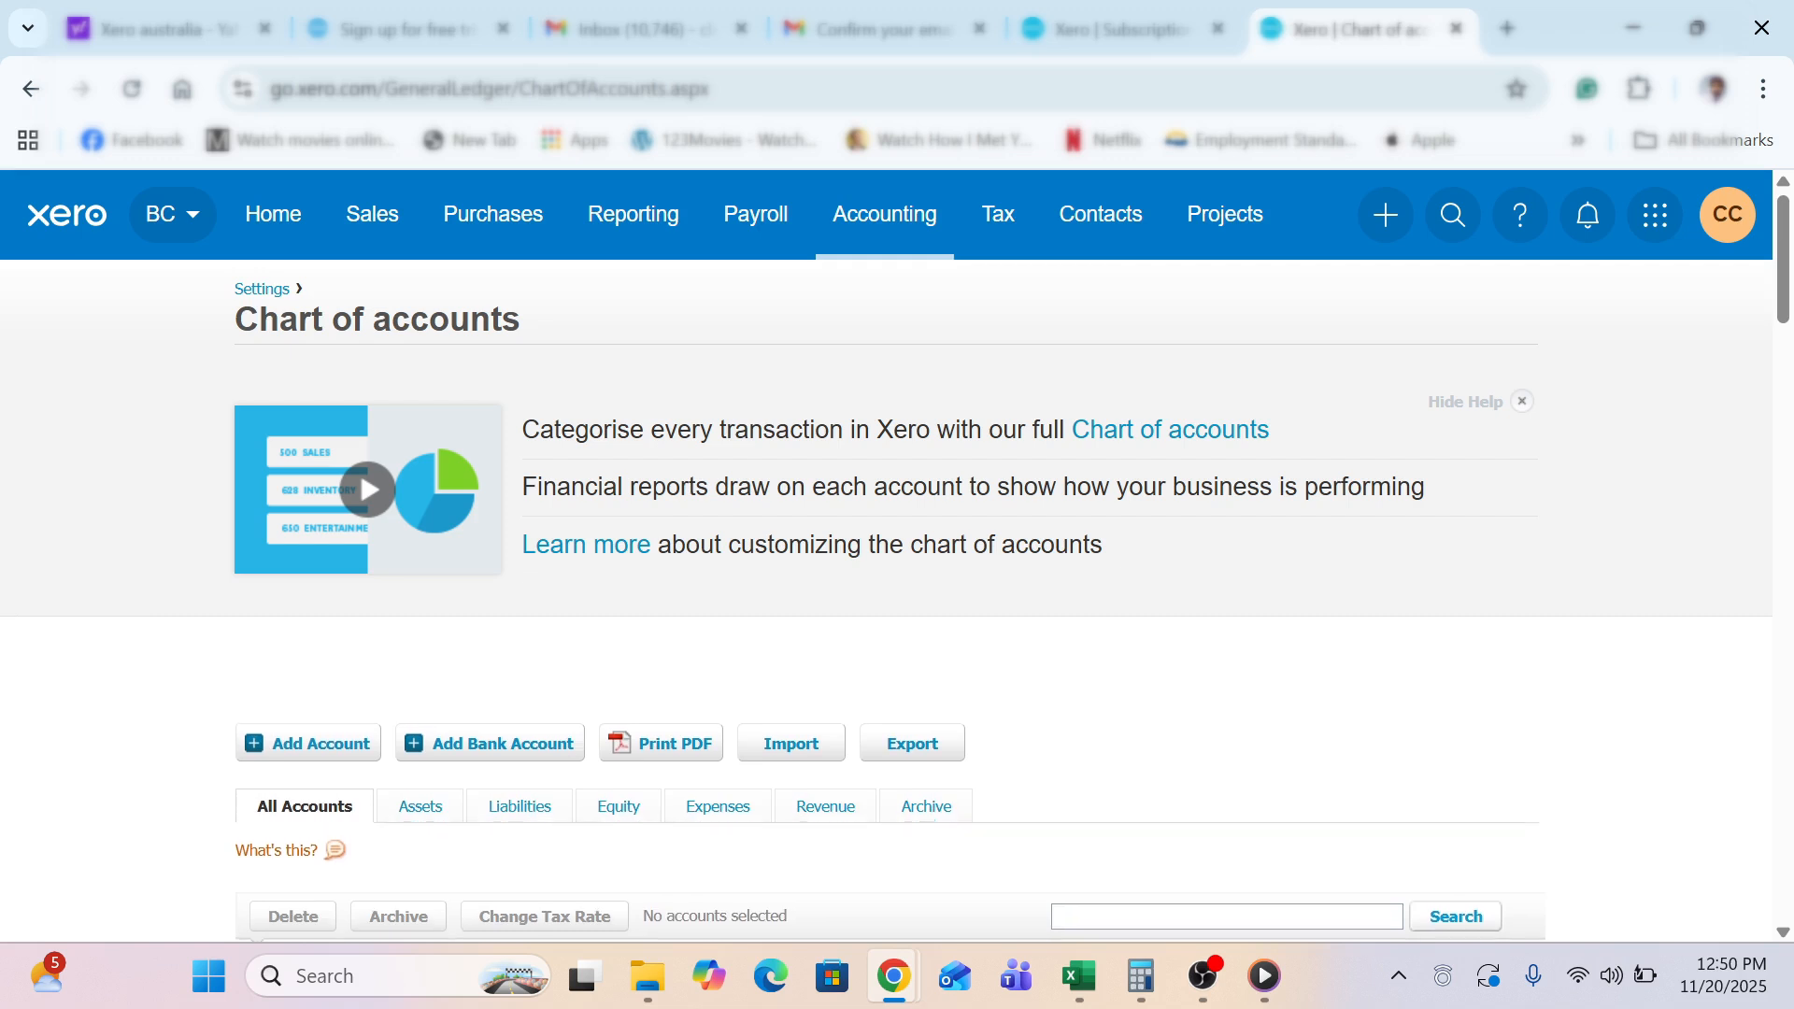
Return to Settings and open Tracking categories under Accounting
left_click(257, 295)
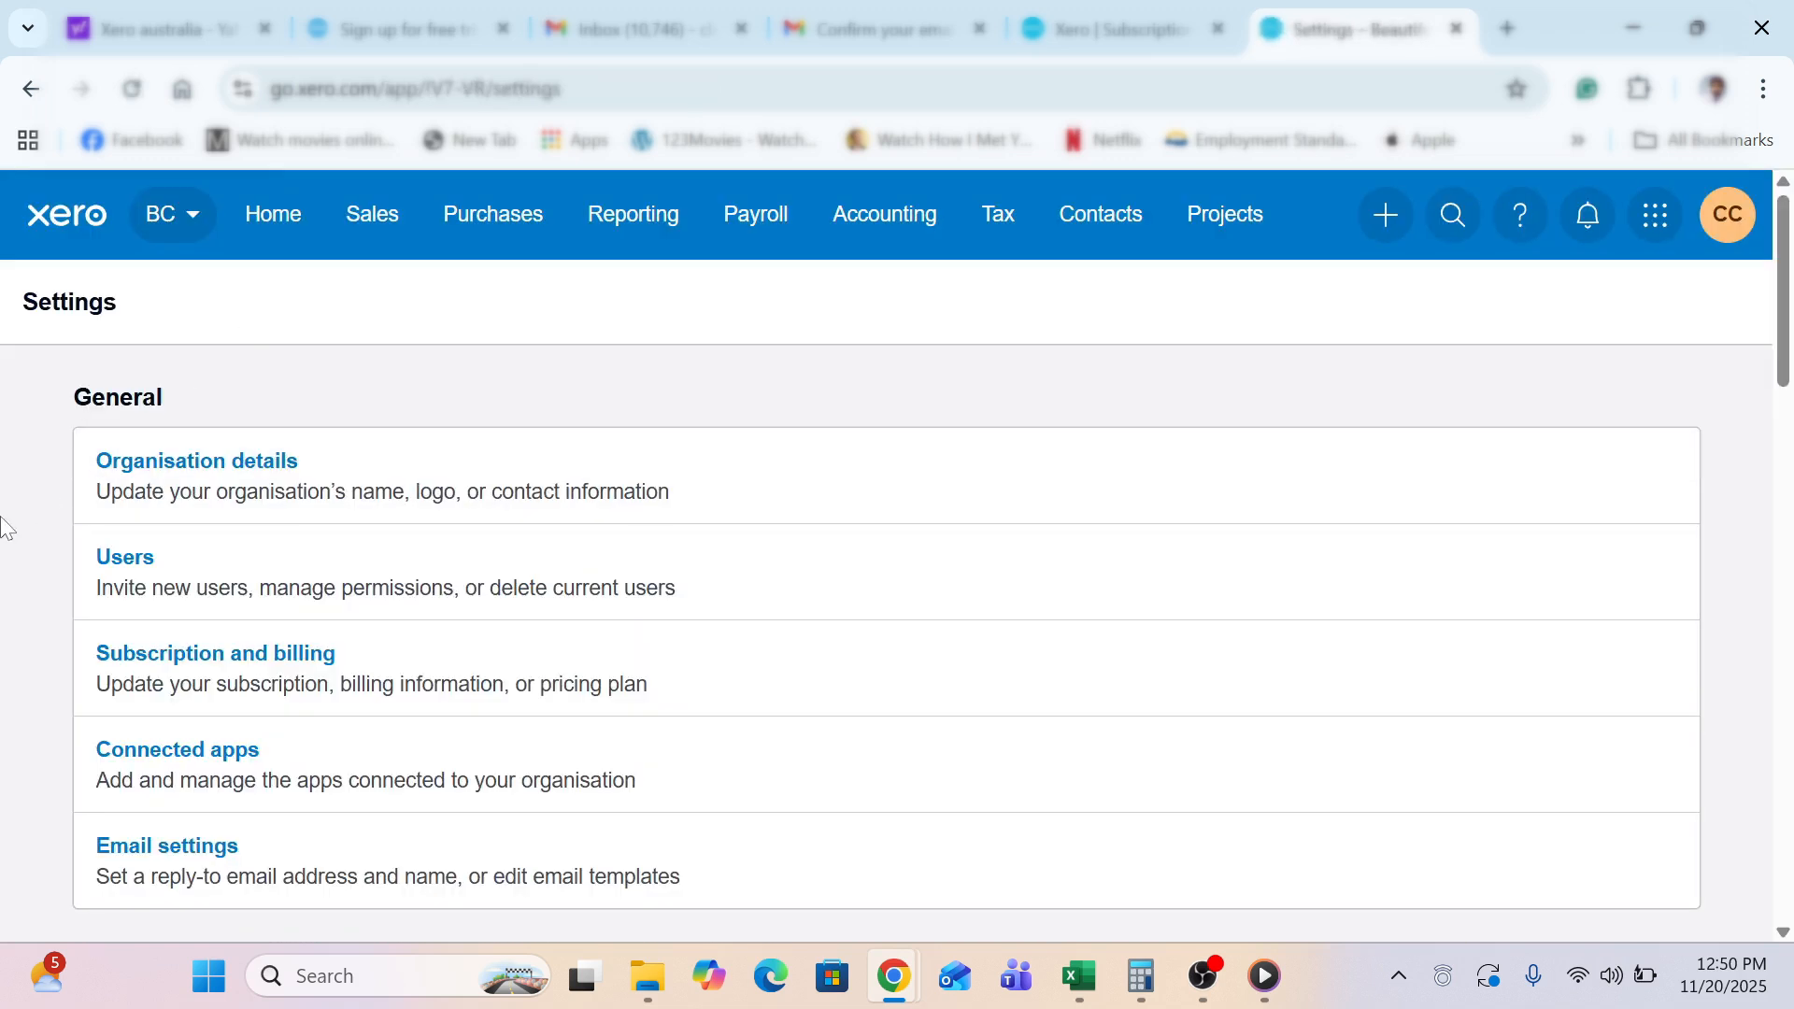
scroll(3, 528, "down", 1)
scroll(4, 528, "down", 15)
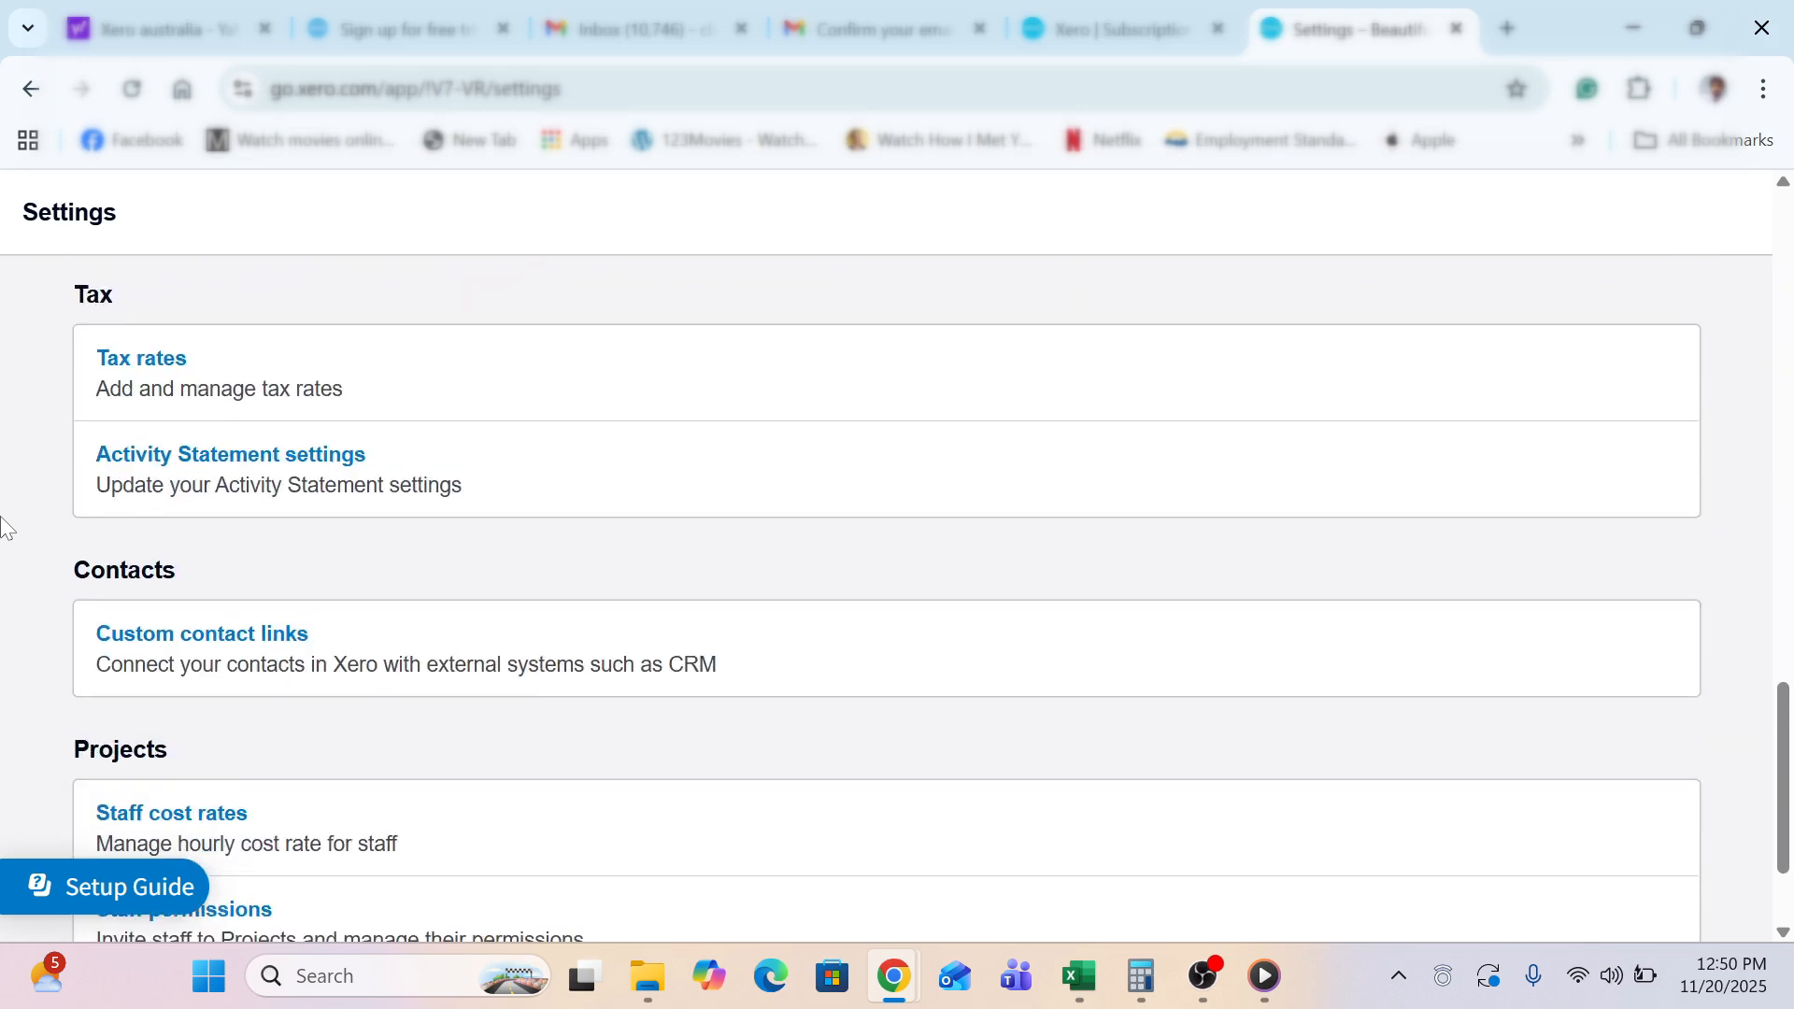
scroll(3, 527, "up", 5)
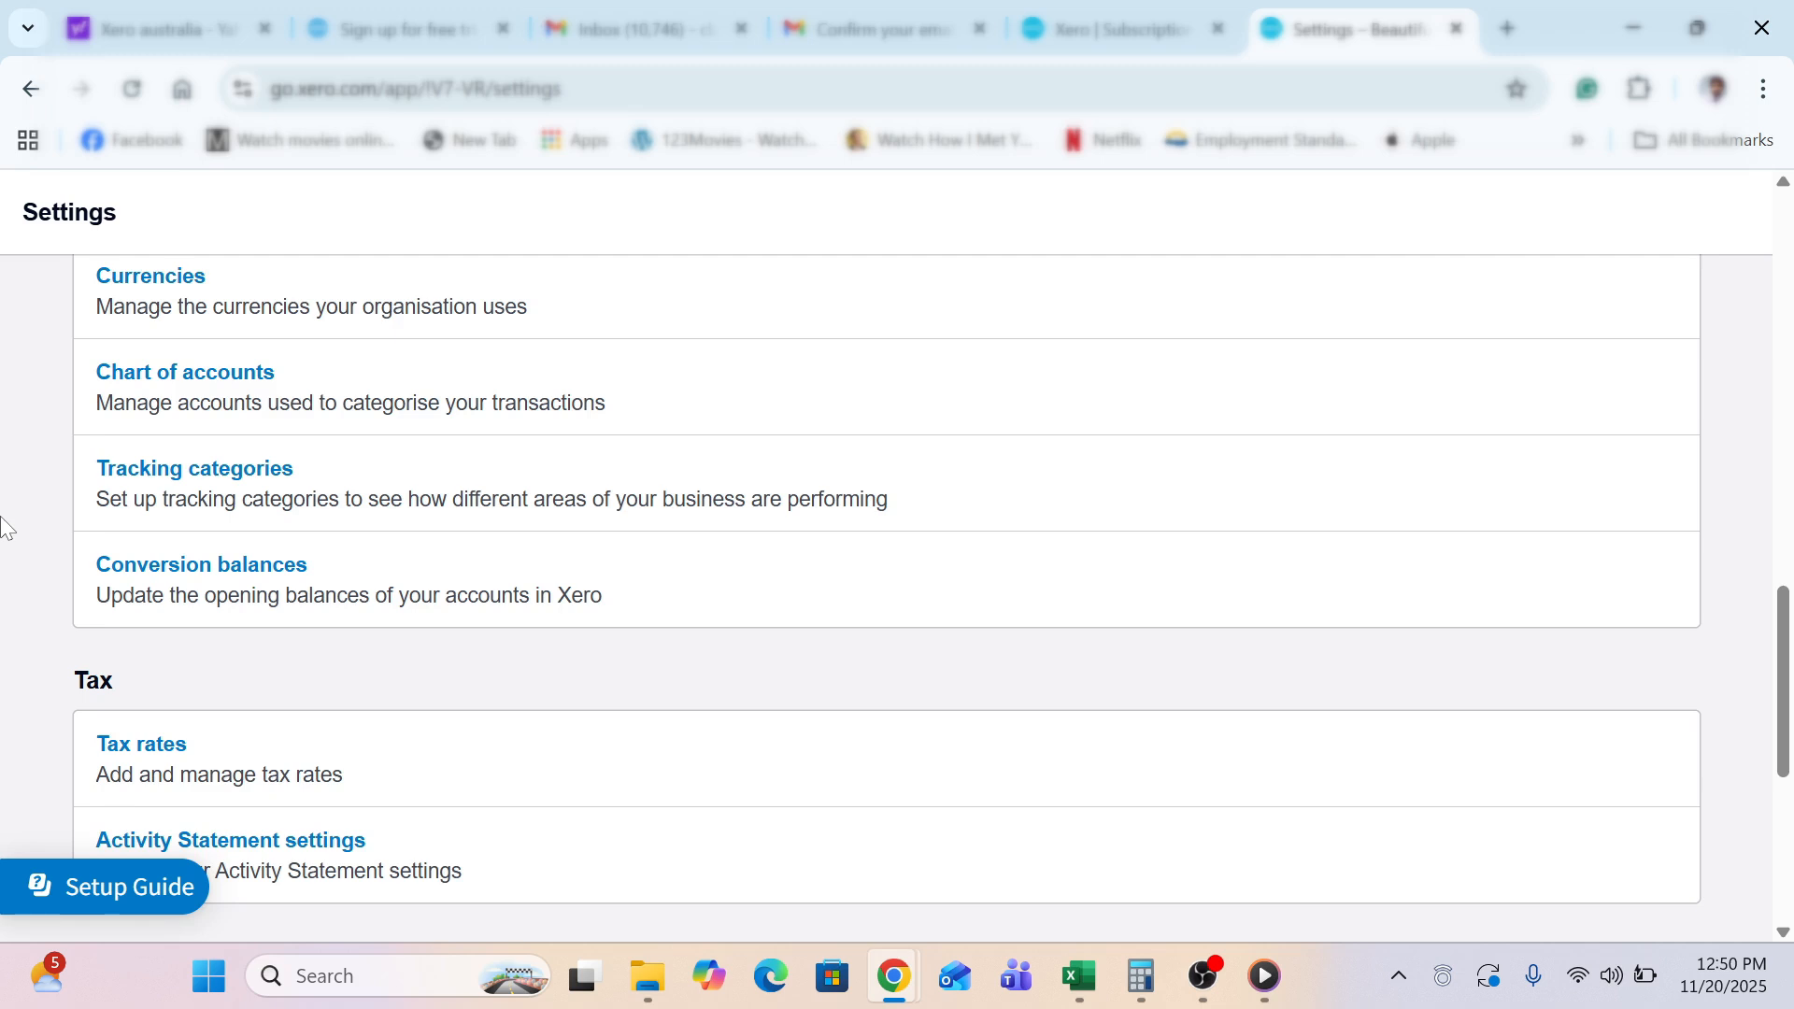
scroll(3, 528, "up", 2)
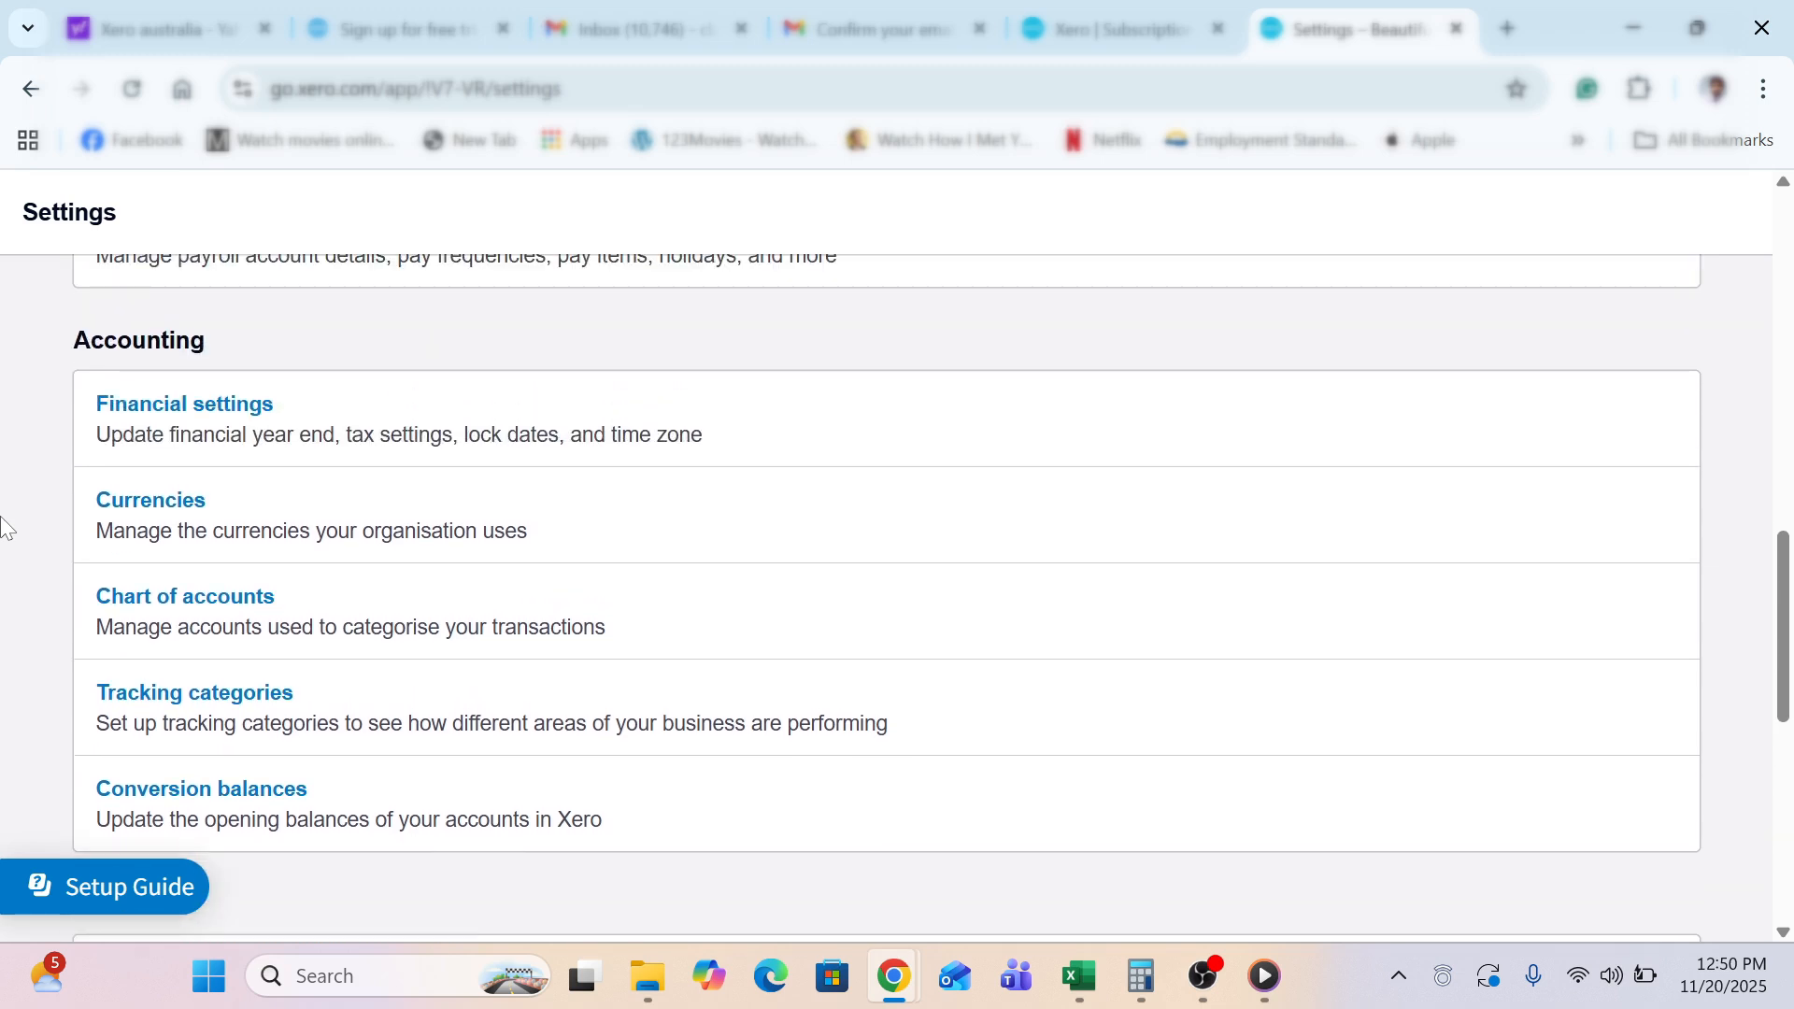
left_click(227, 701)
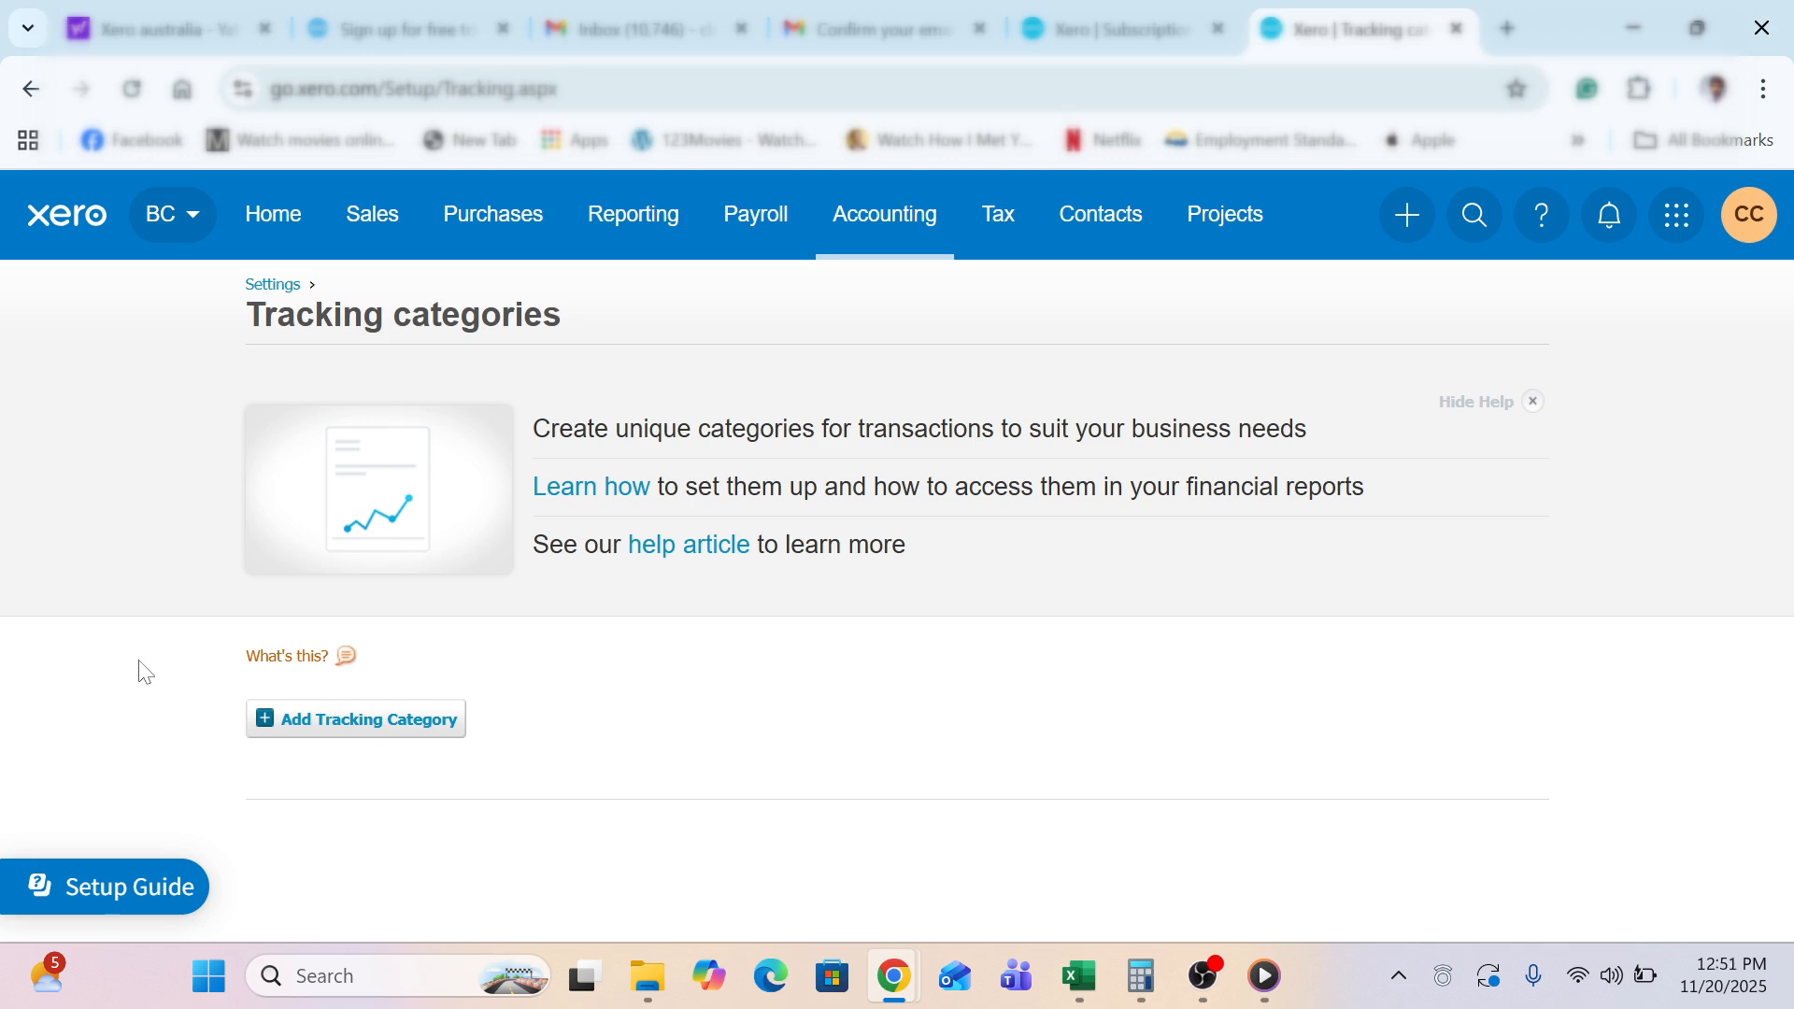
Add a new tracking category and rename it from Untitled to Colour
left_click(323, 722)
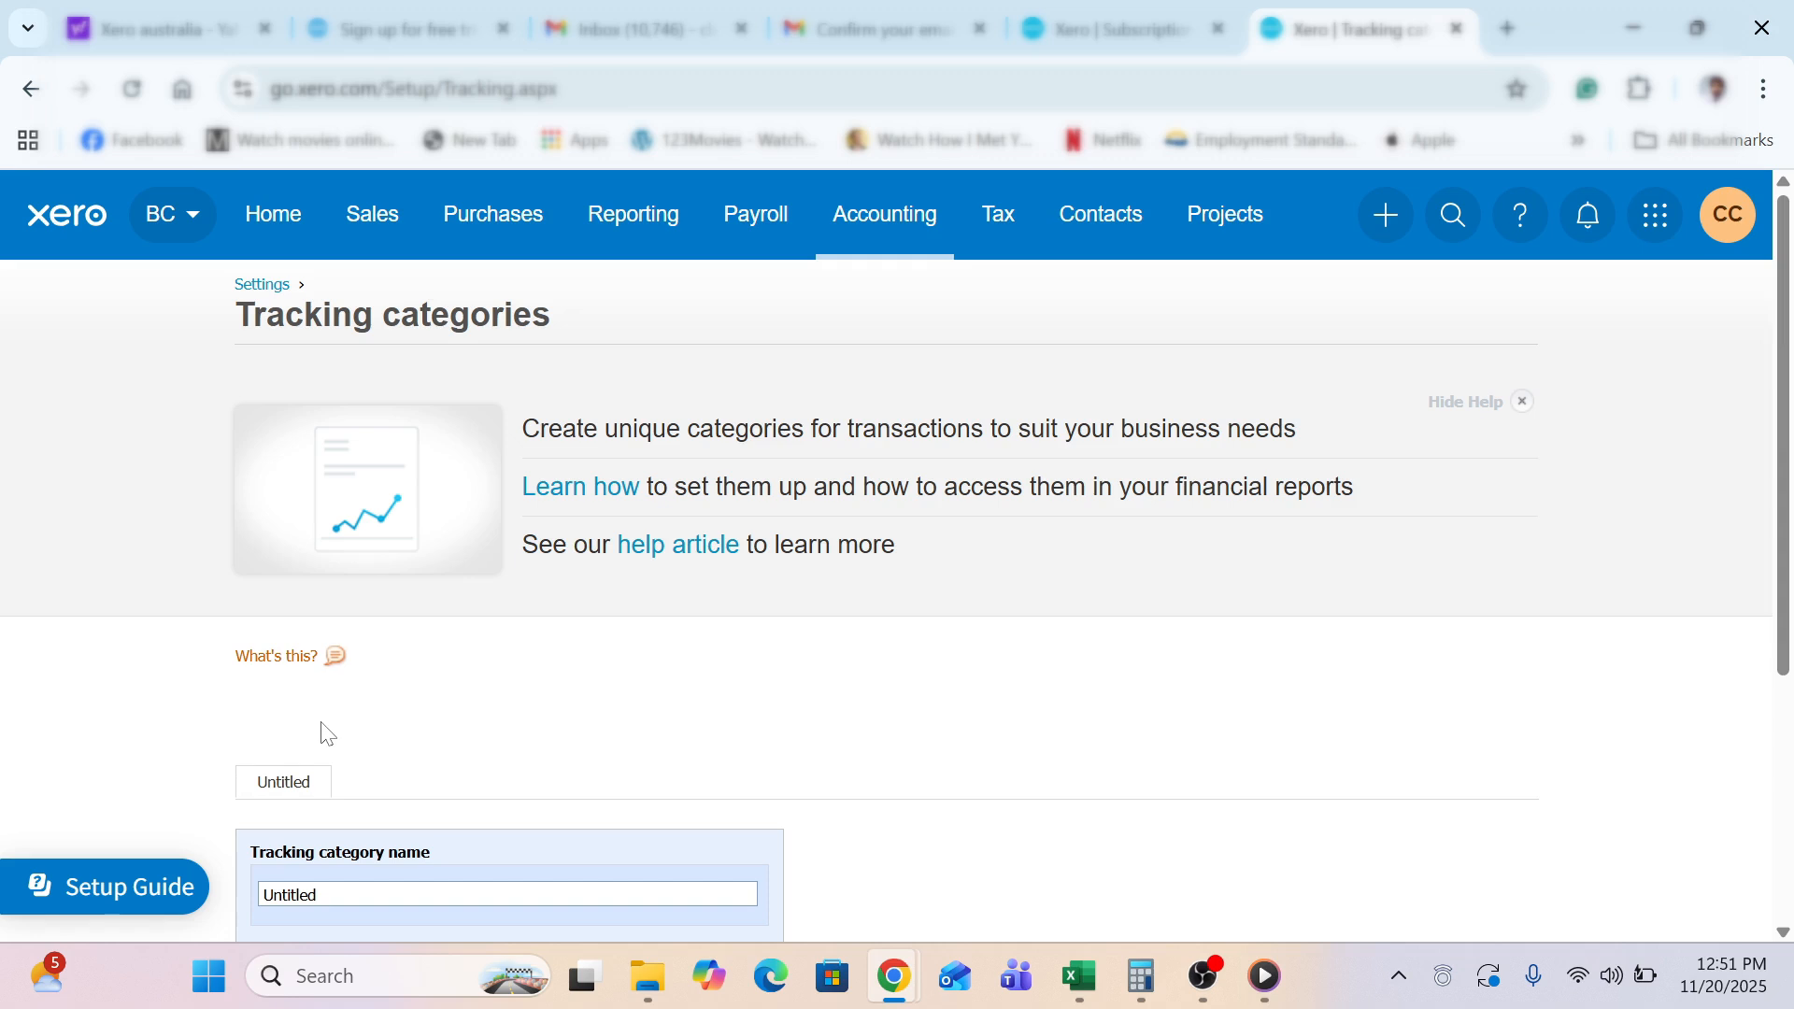
scroll(199, 703, "down", 2)
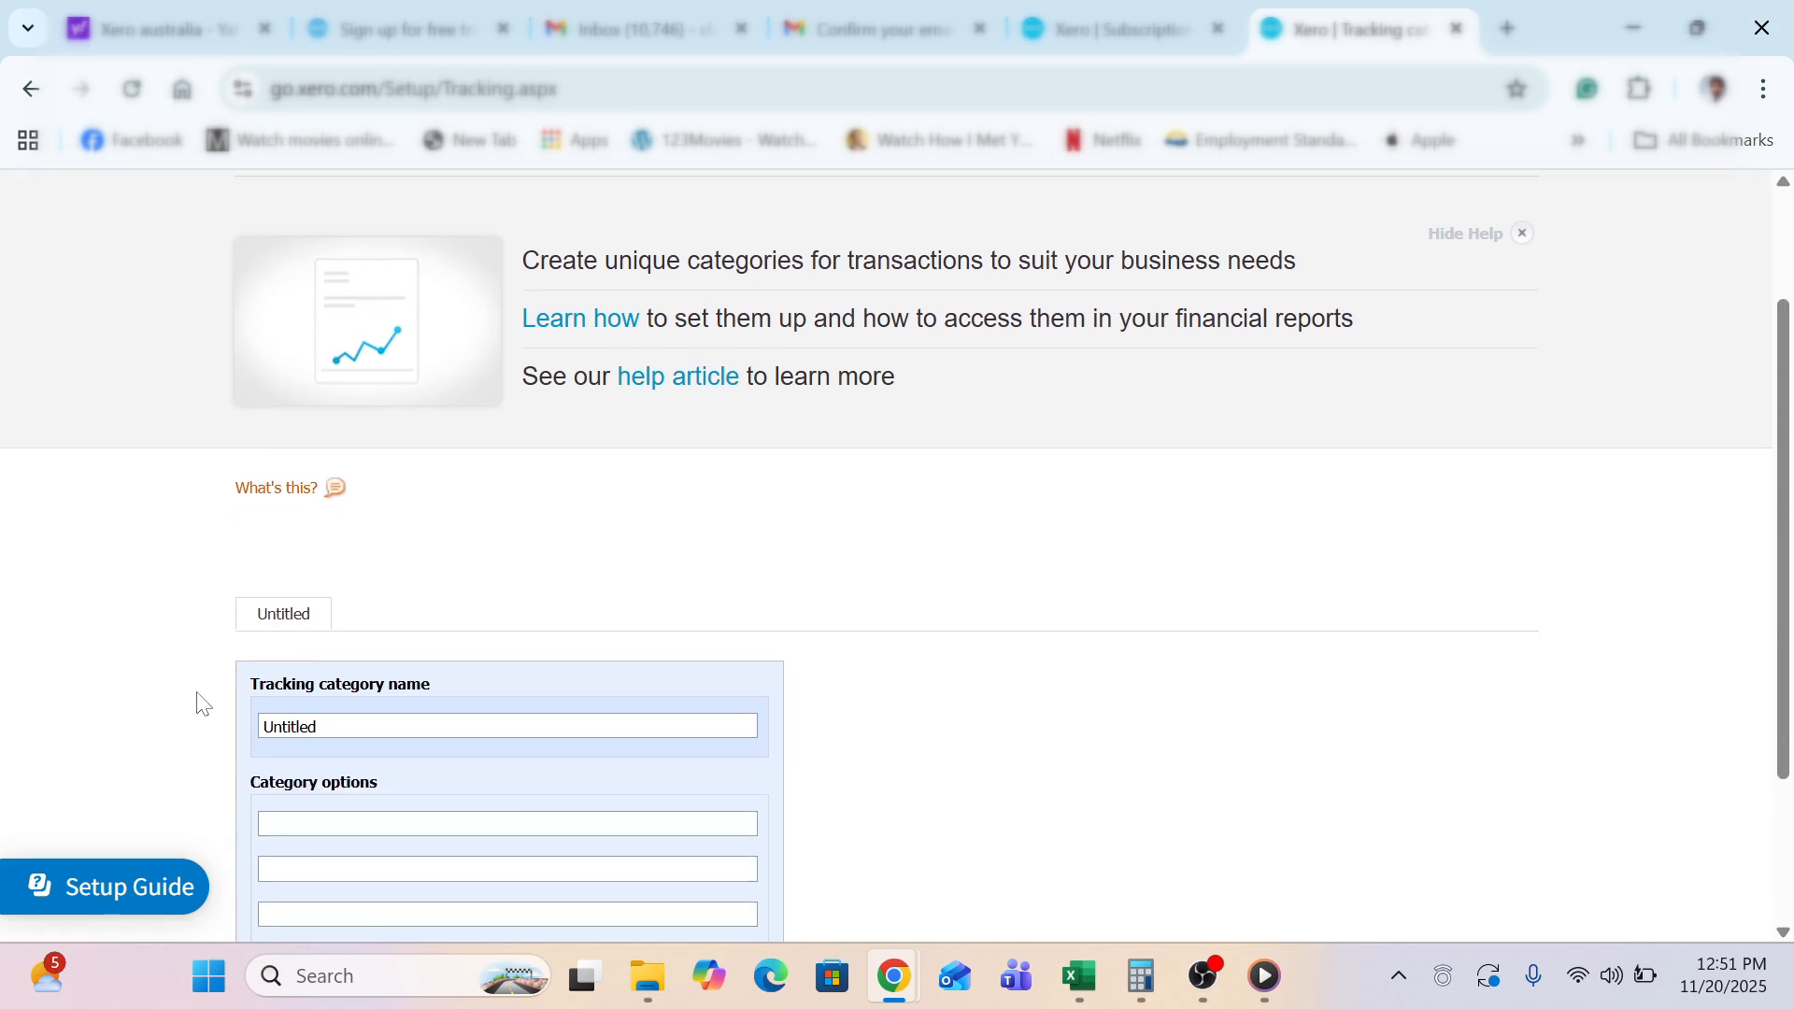
key("ctrl+a")
type("Colour")
Enter Black, Blue and Green as the Colour category options
left_click(319, 821)
type("Black")
type("B")
type("lue")
type("Green")
scroll(35, 727, "down", 3)
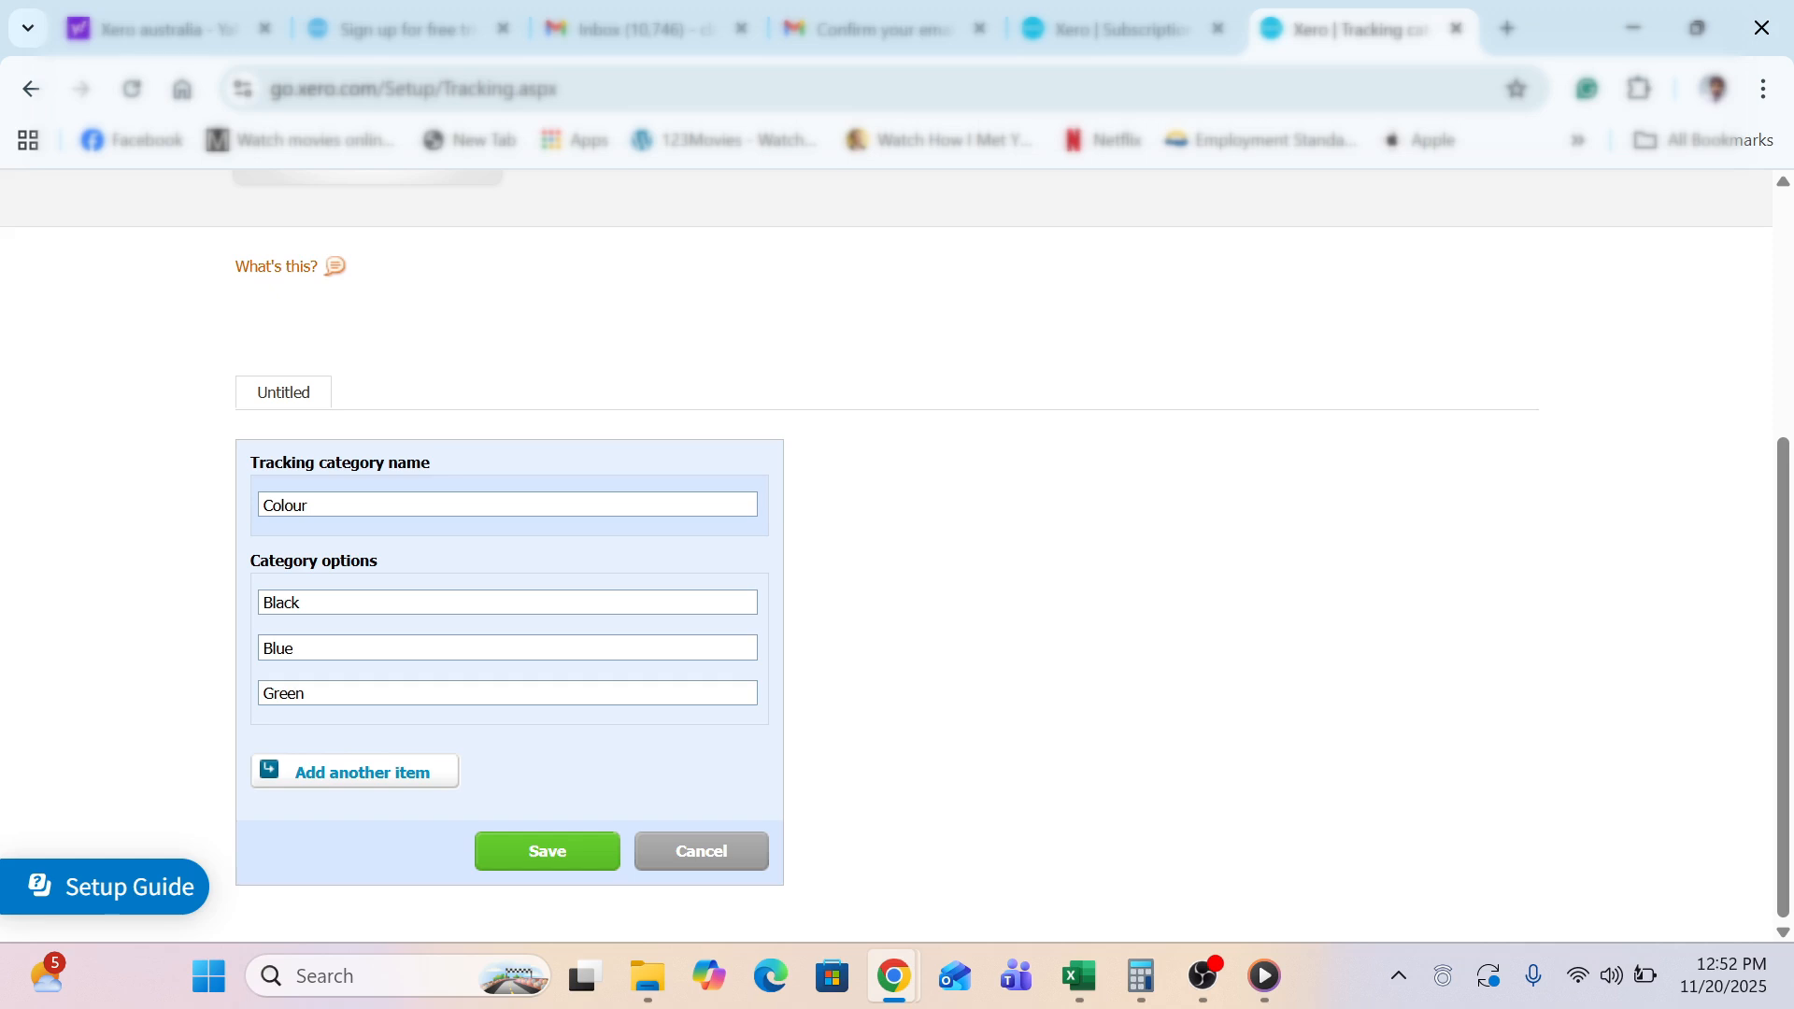
scroll(565, 314, "up", 4)
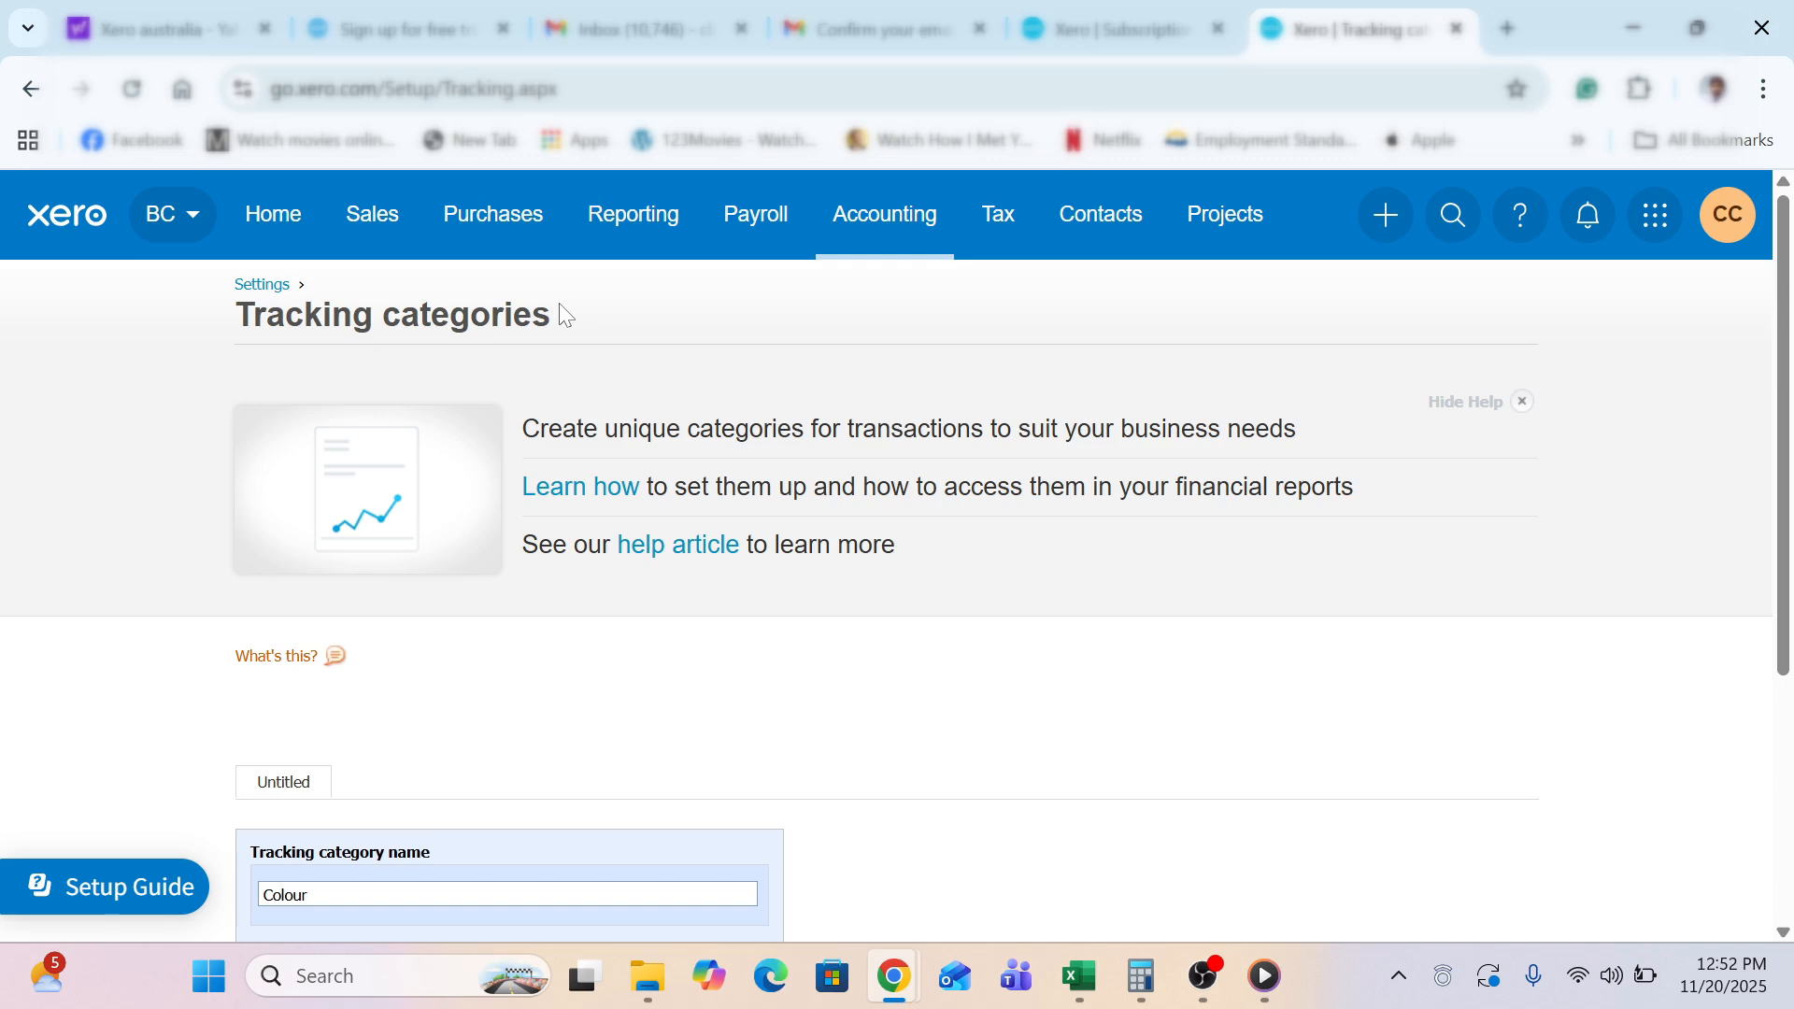
scroll(127, 524, "down", 2)
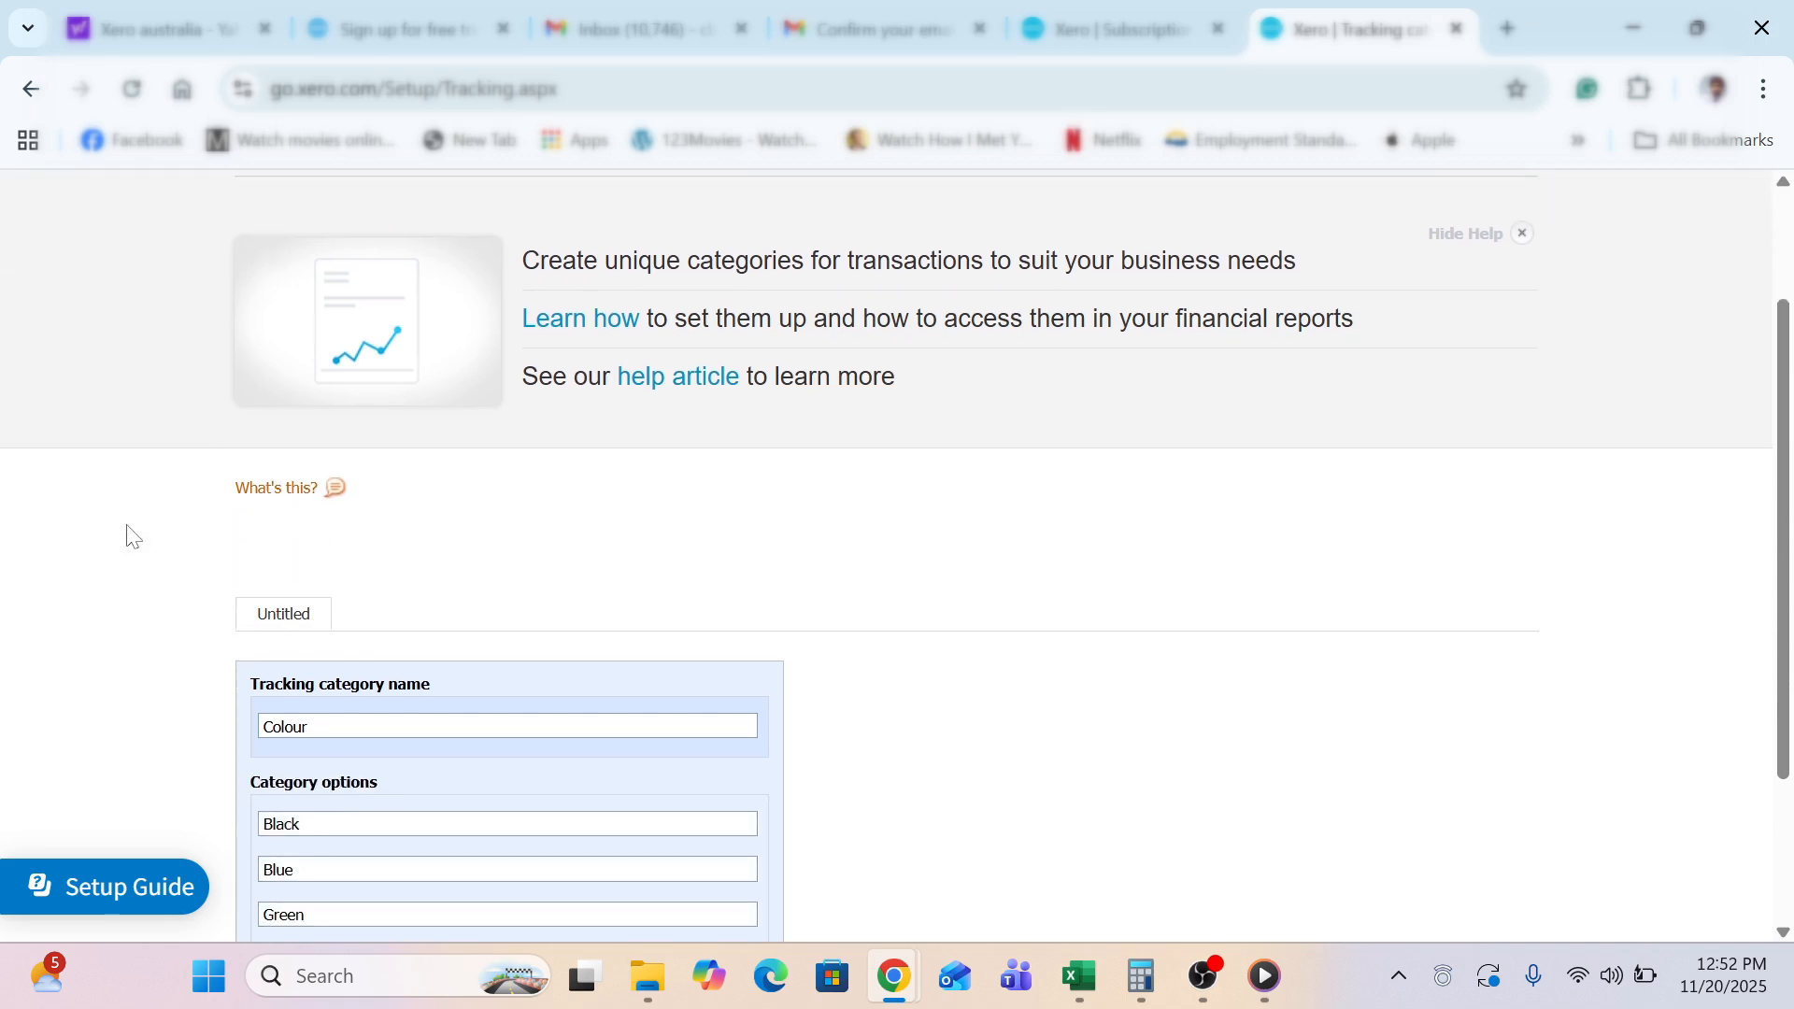
scroll(128, 529, "down", 2)
scroll(127, 529, "up", 4)
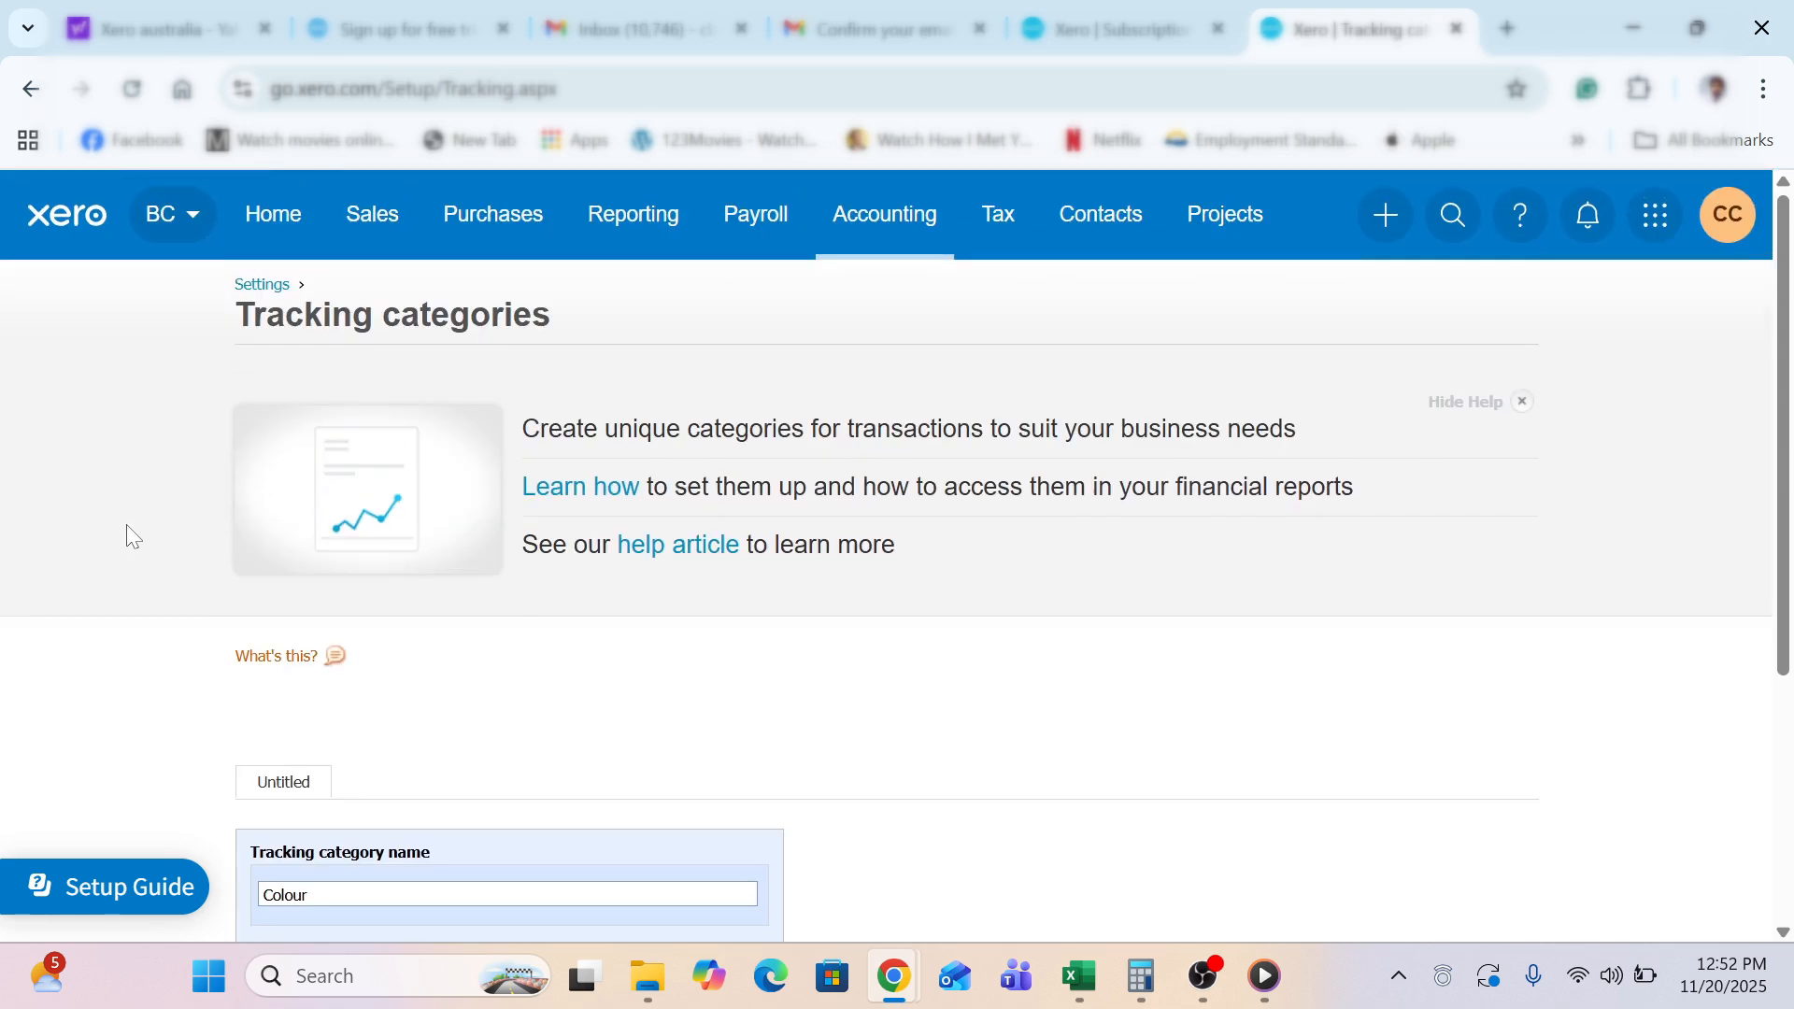
Check the conversion balances as at 31 Oct 2025, then go back to the Settings overview
left_click(263, 287)
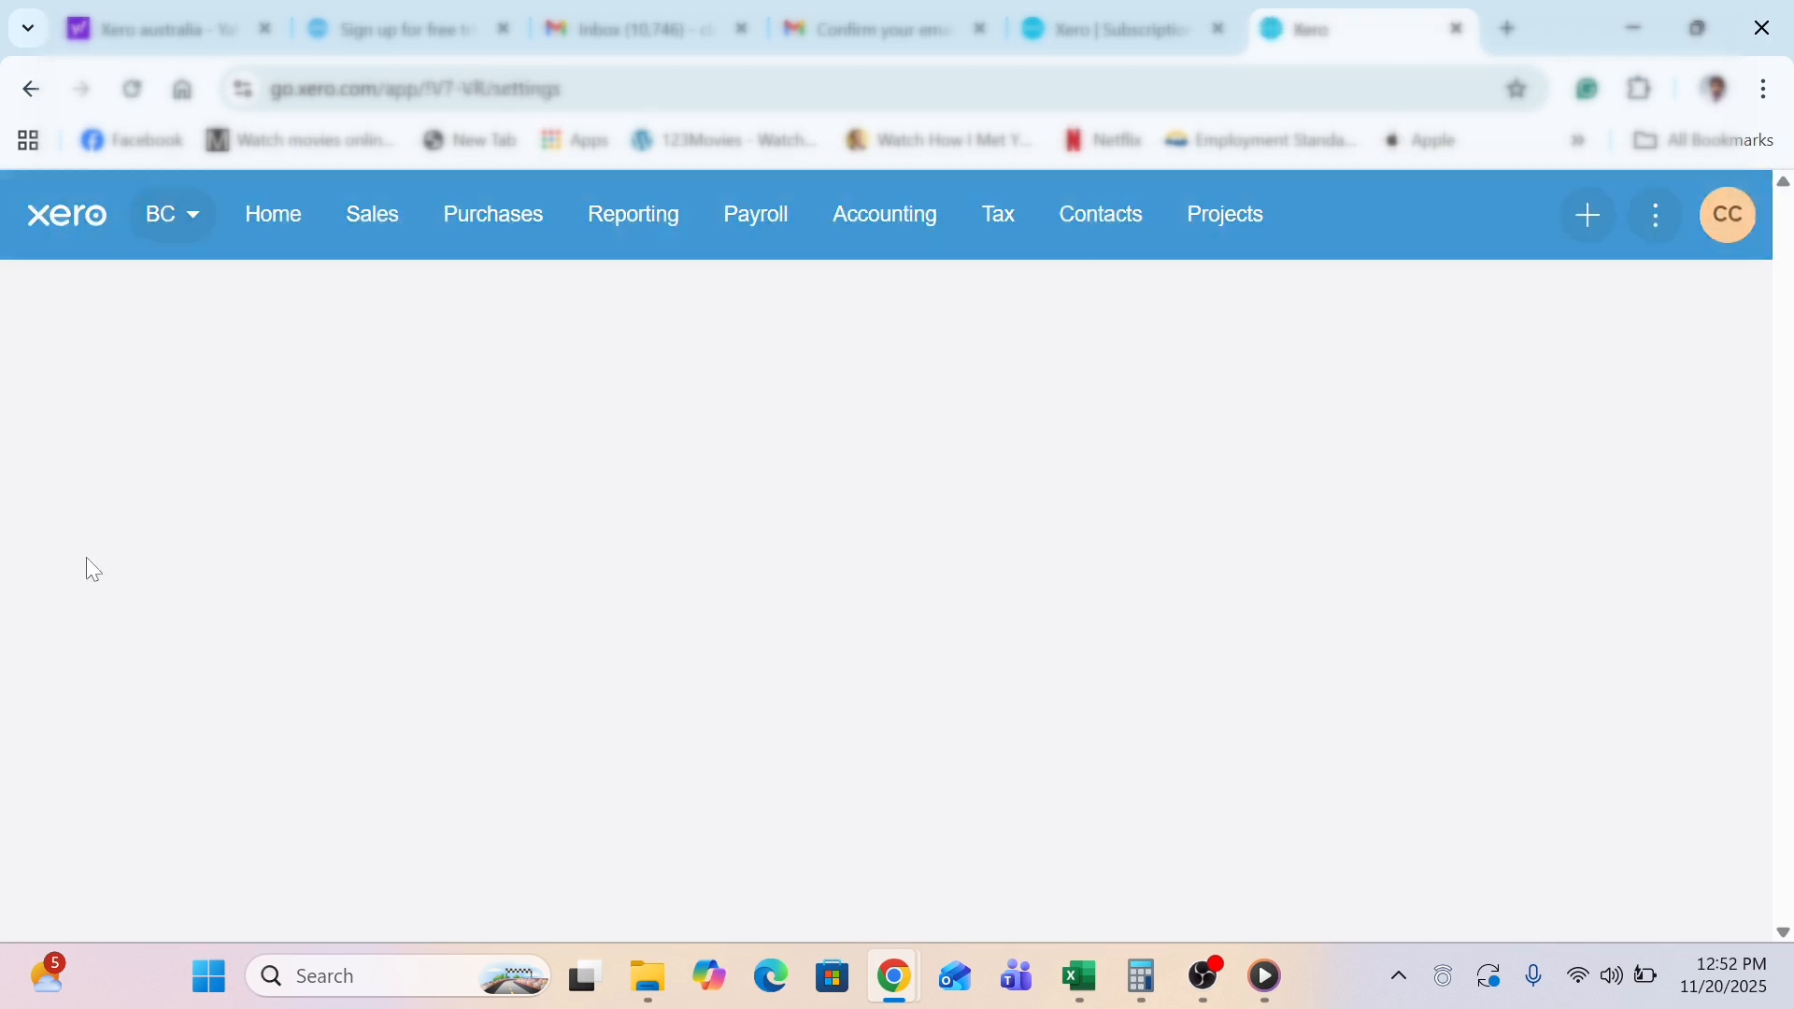
scroll(90, 587, "down", 1)
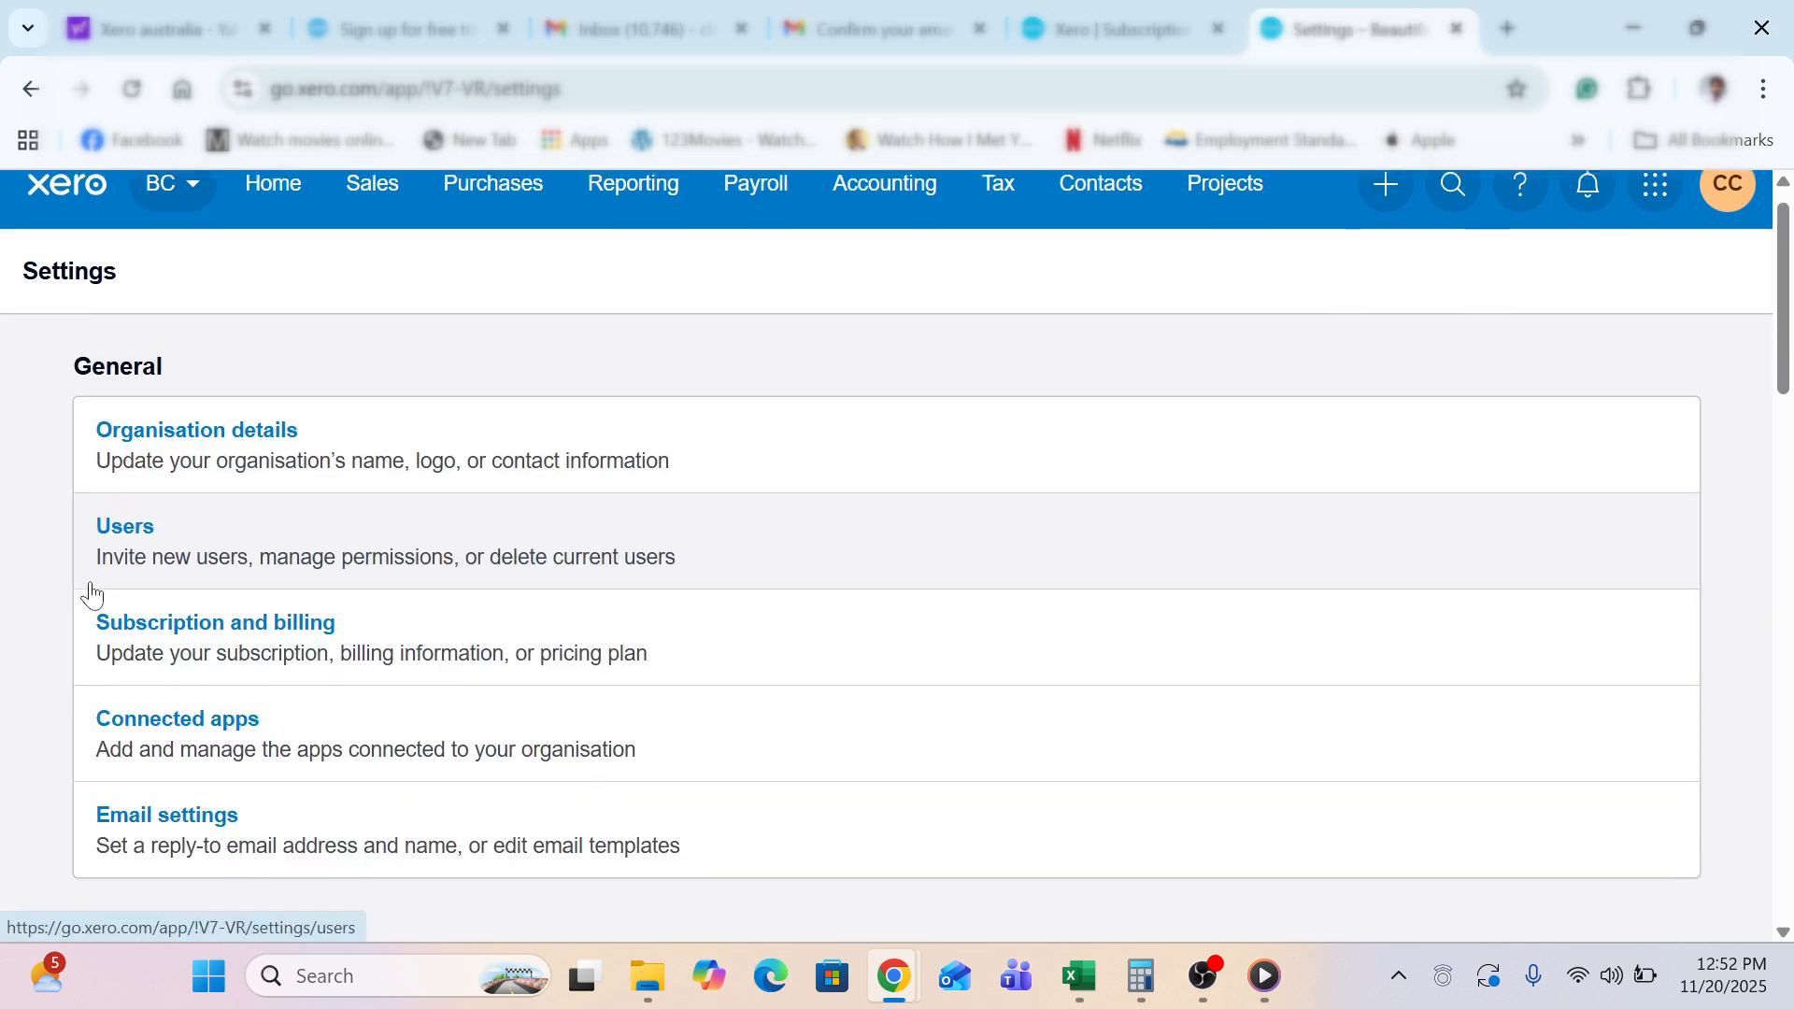
scroll(89, 594, "down", 15)
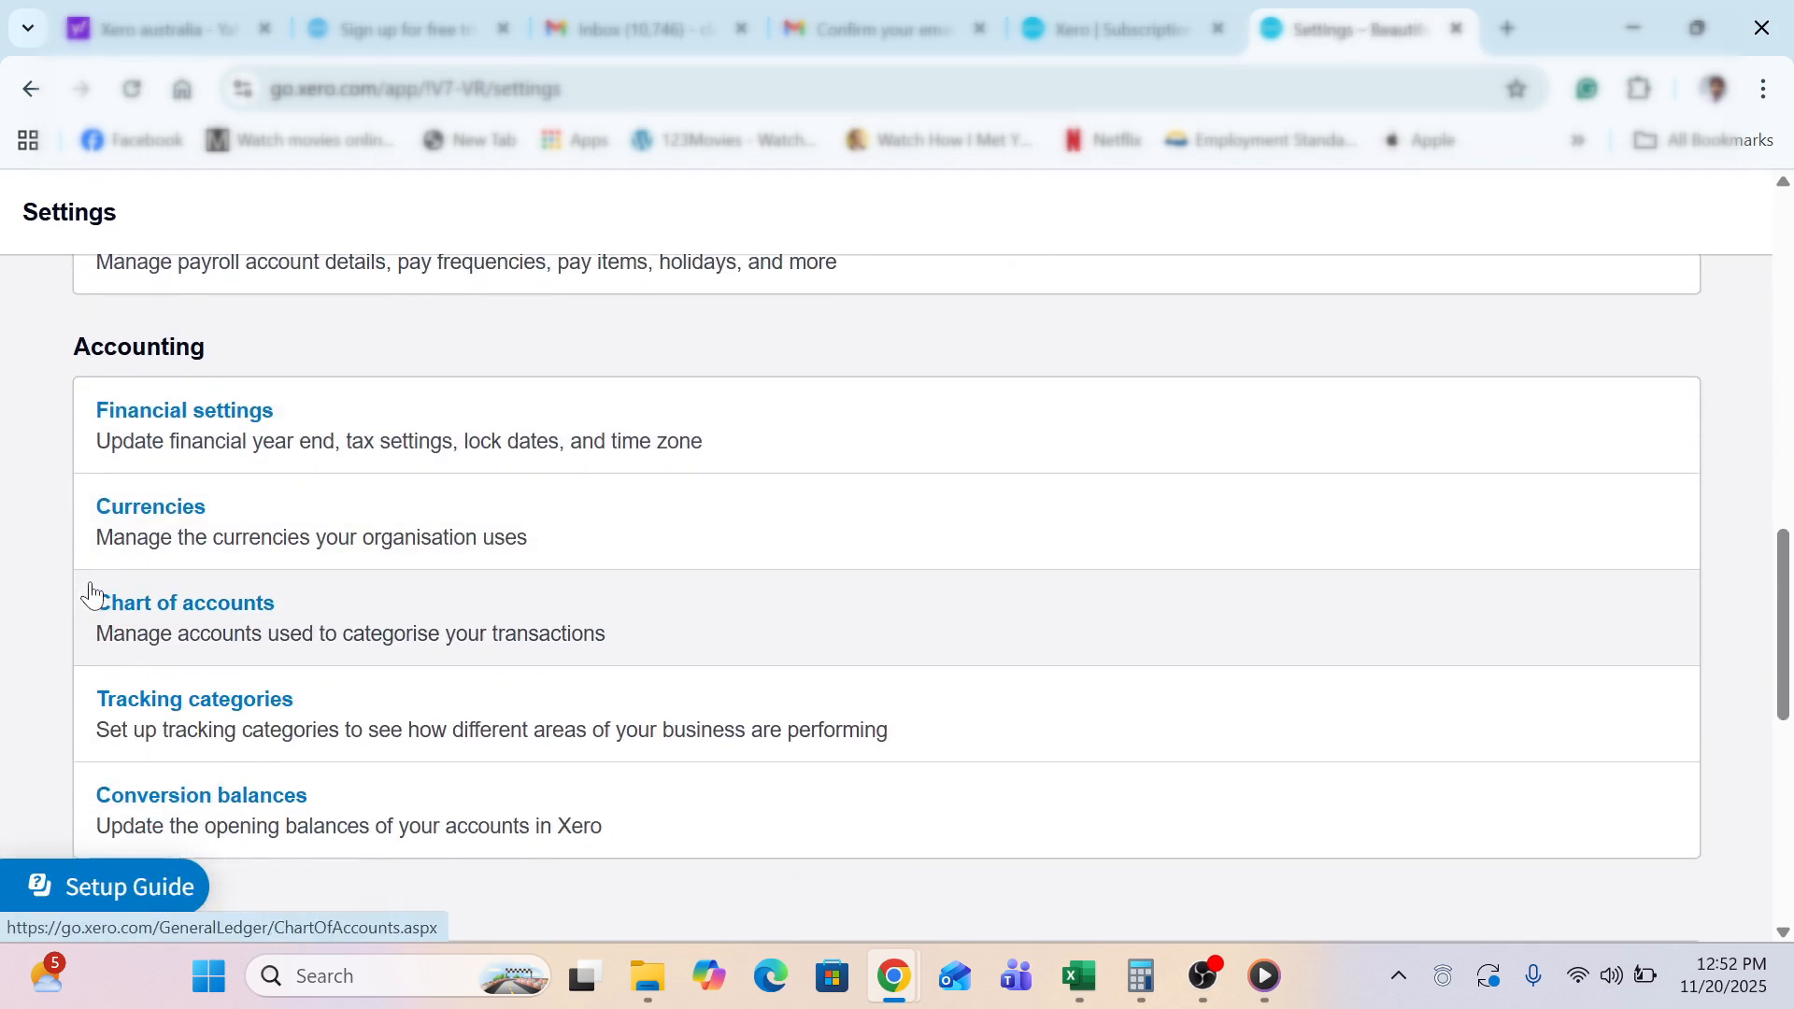
scroll(93, 592, "down", 3)
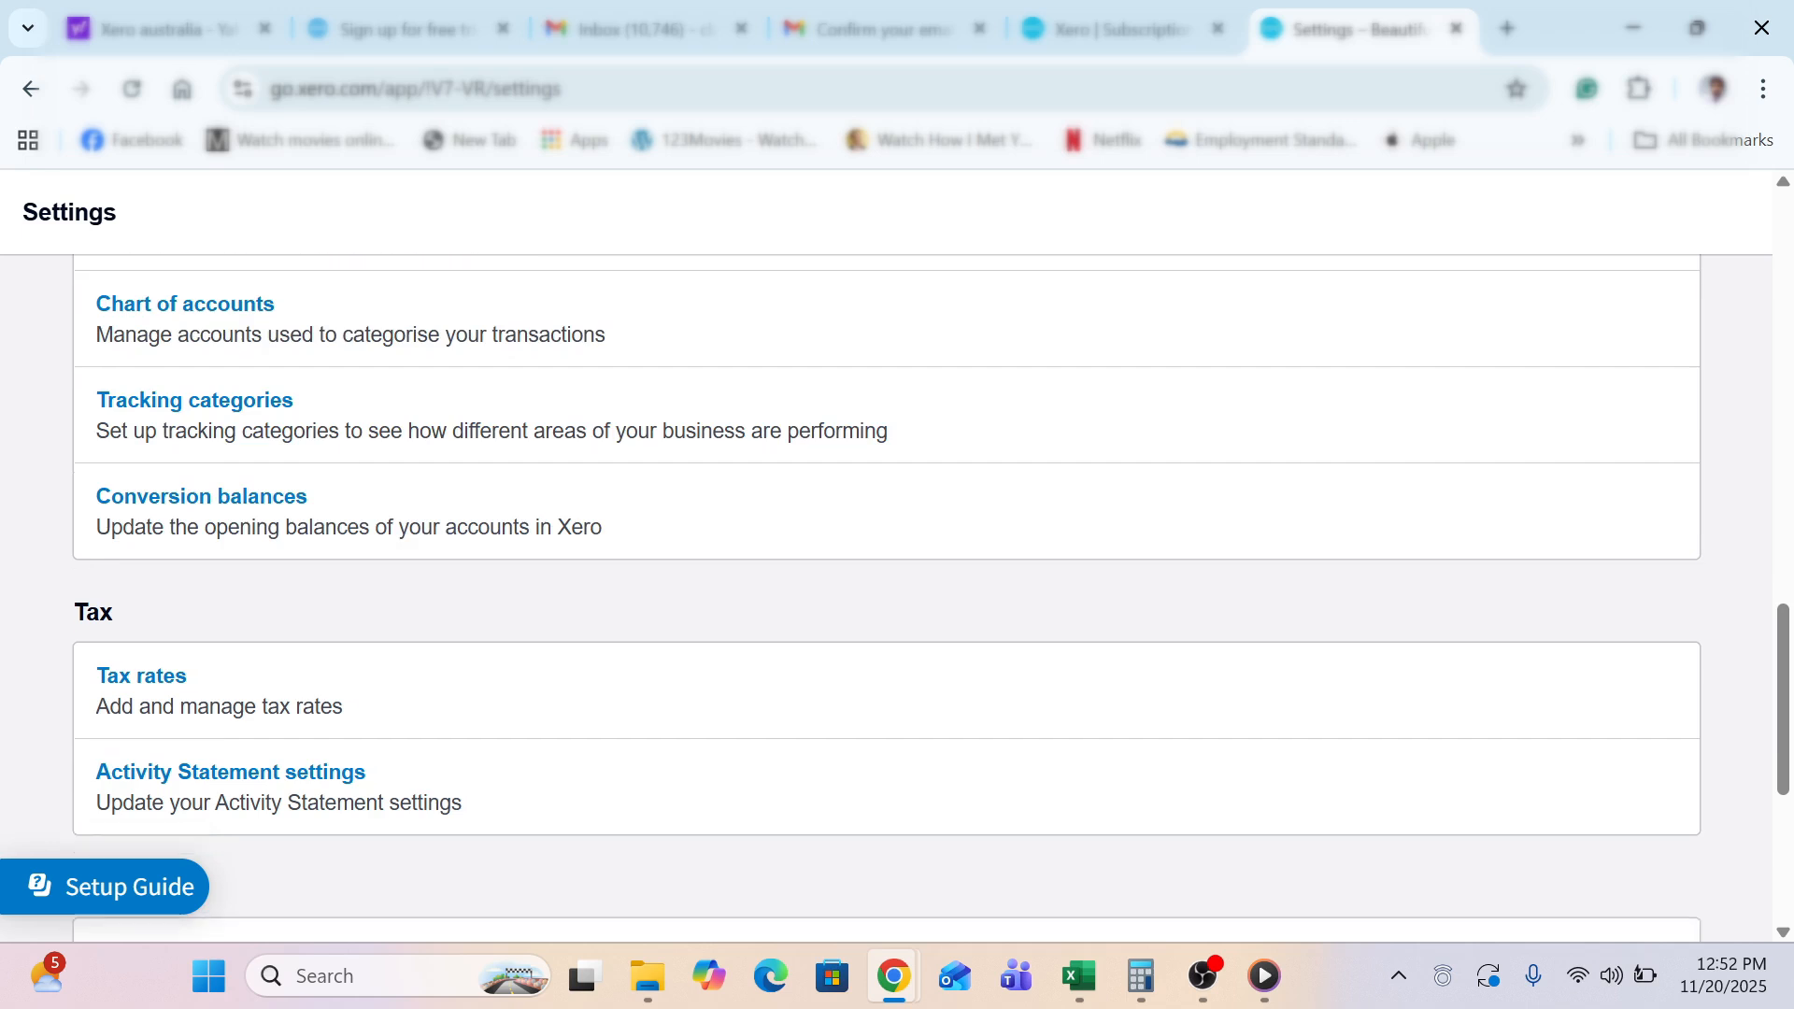
left_click(200, 464)
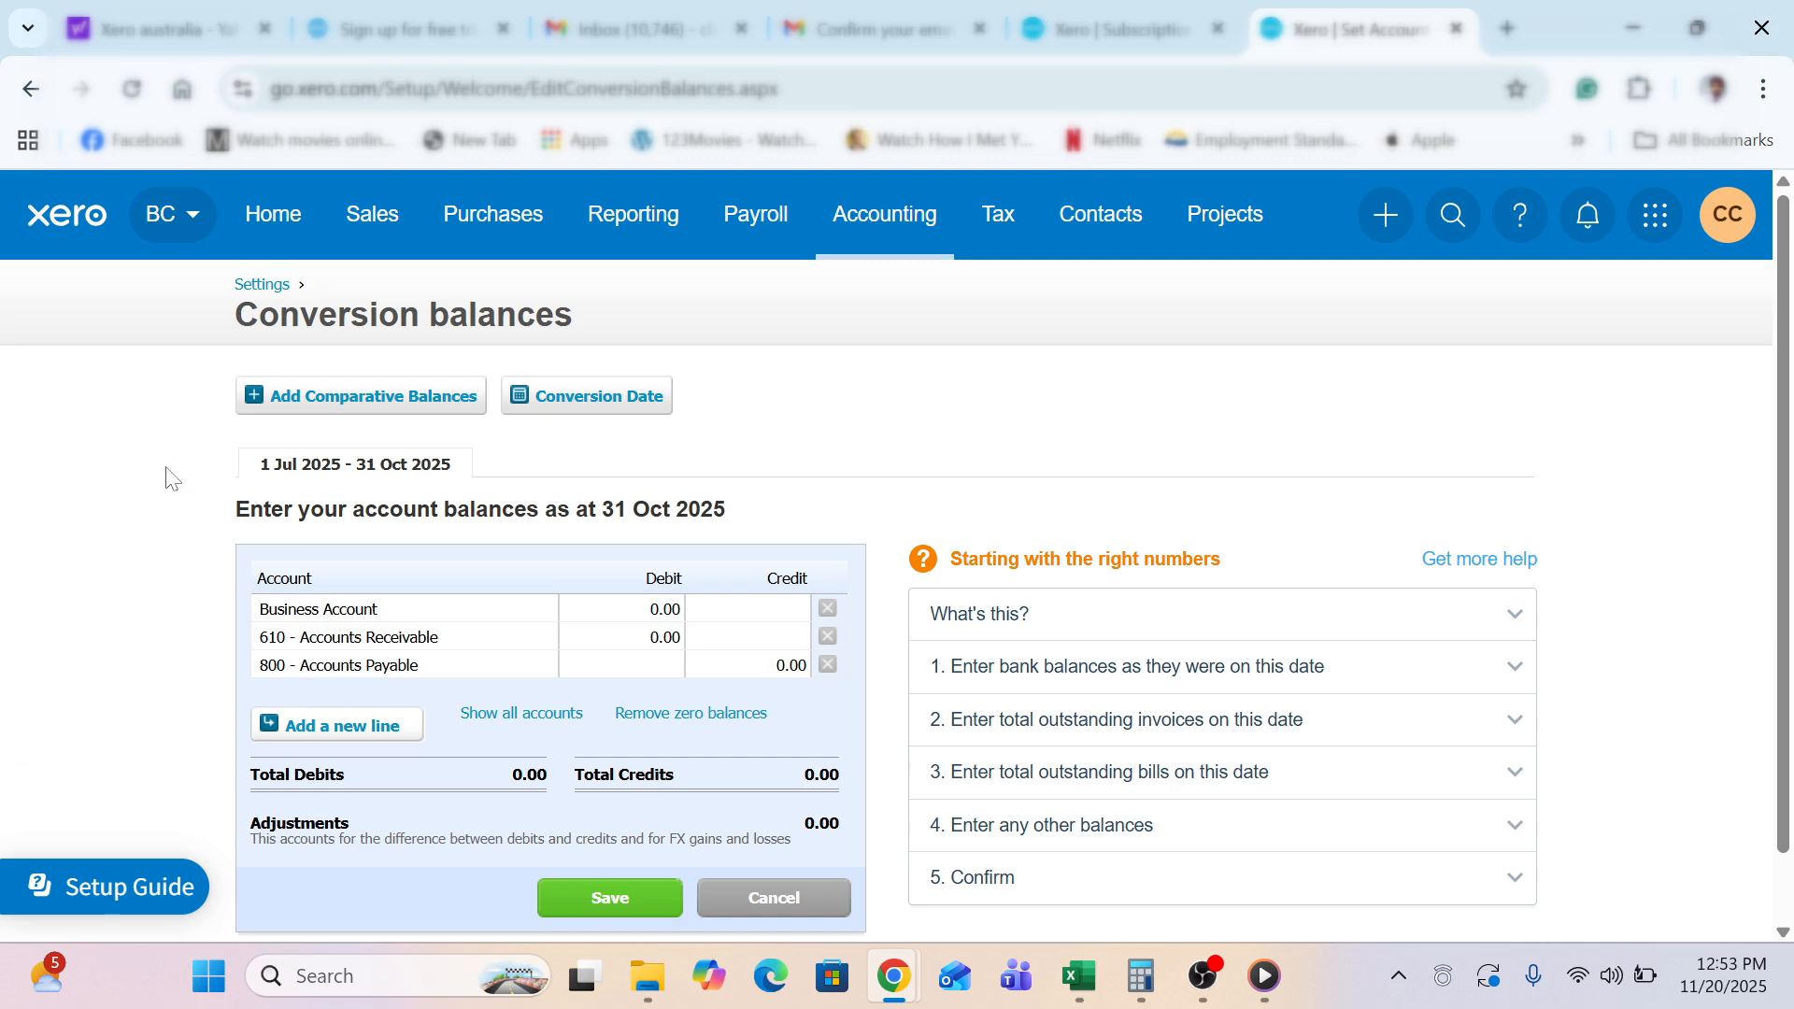
left_click(254, 291)
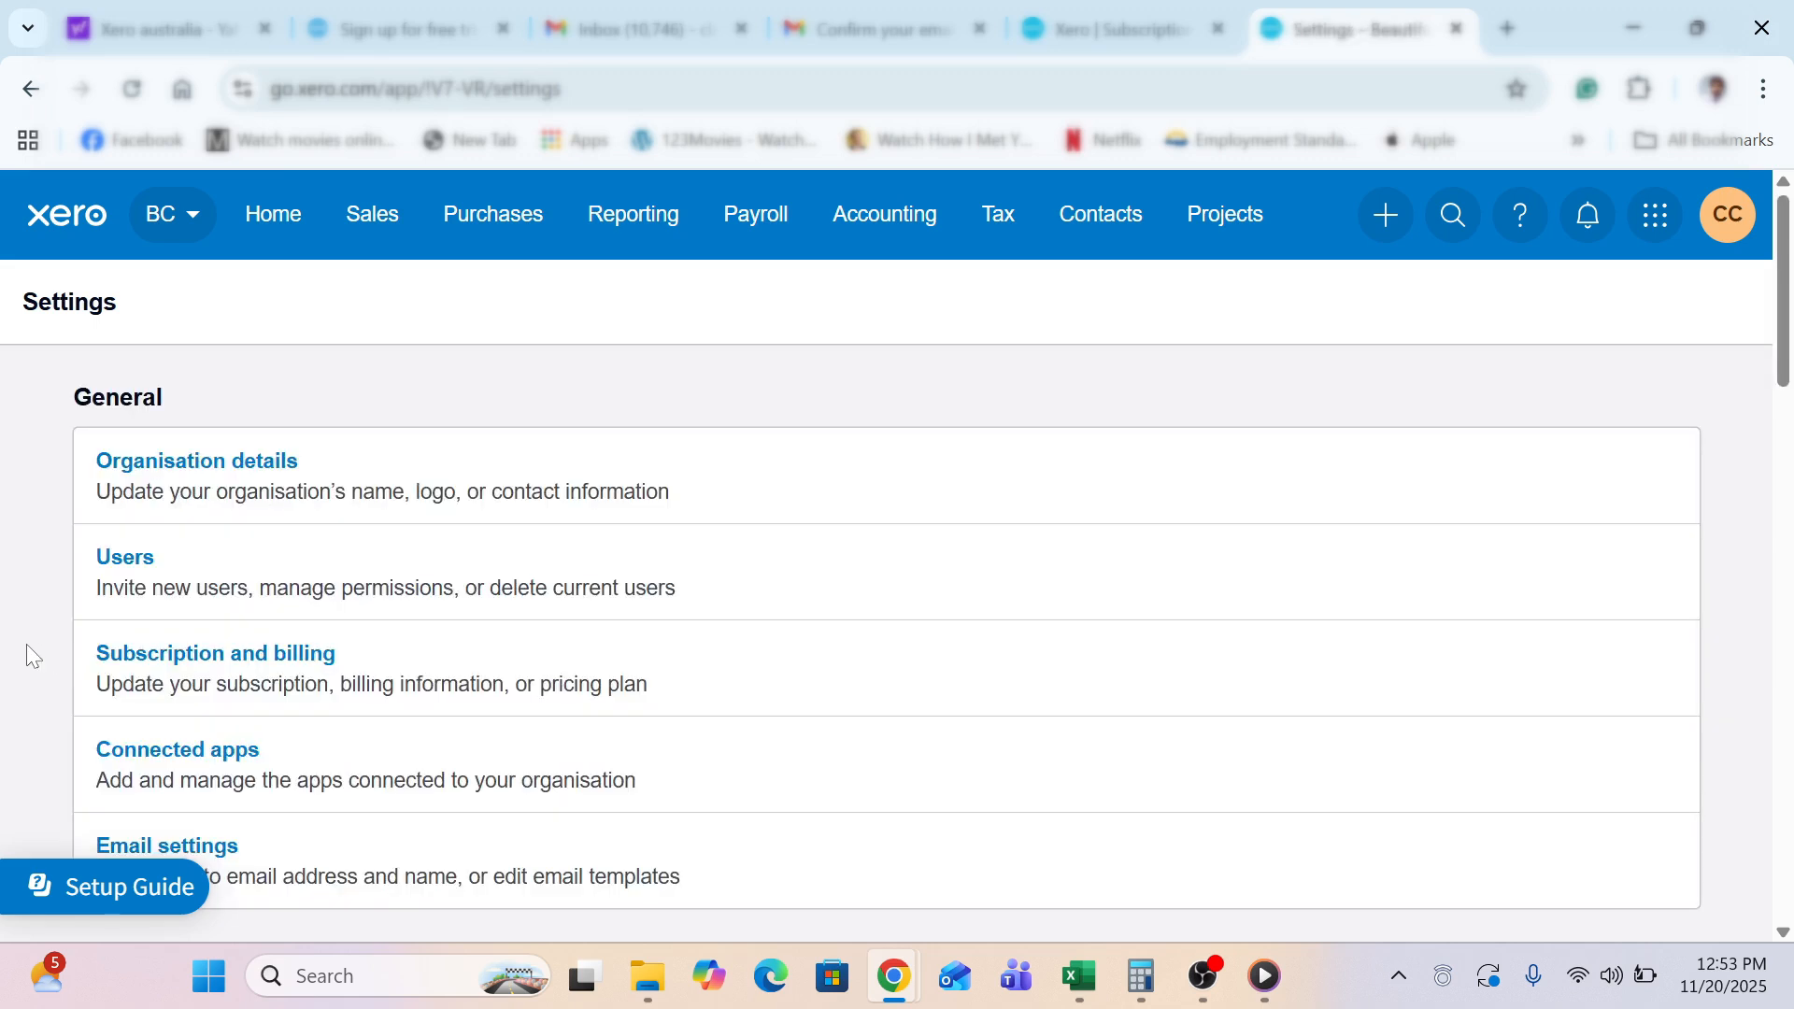
Open Tax rates from the Tax section to view the six default GST and BAS Excluded rates
scroll(26, 644, "down", 10)
scroll(26, 642, "down", 7)
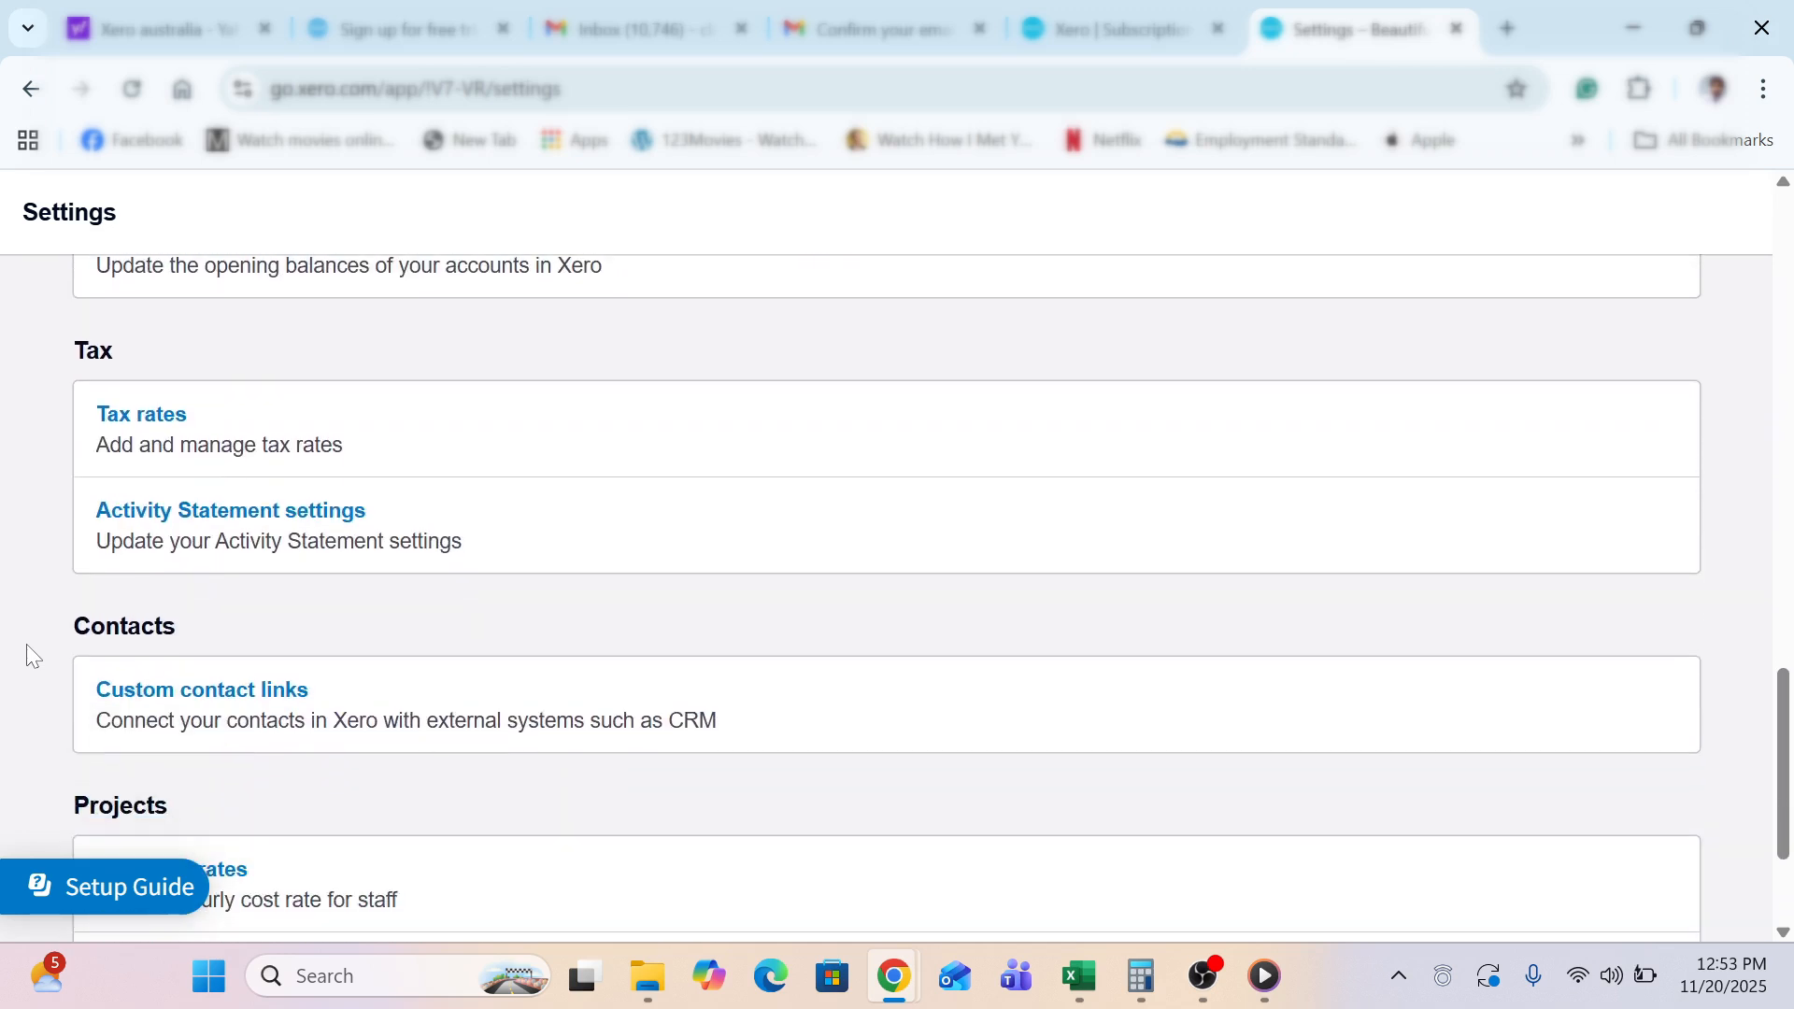
left_click(149, 425)
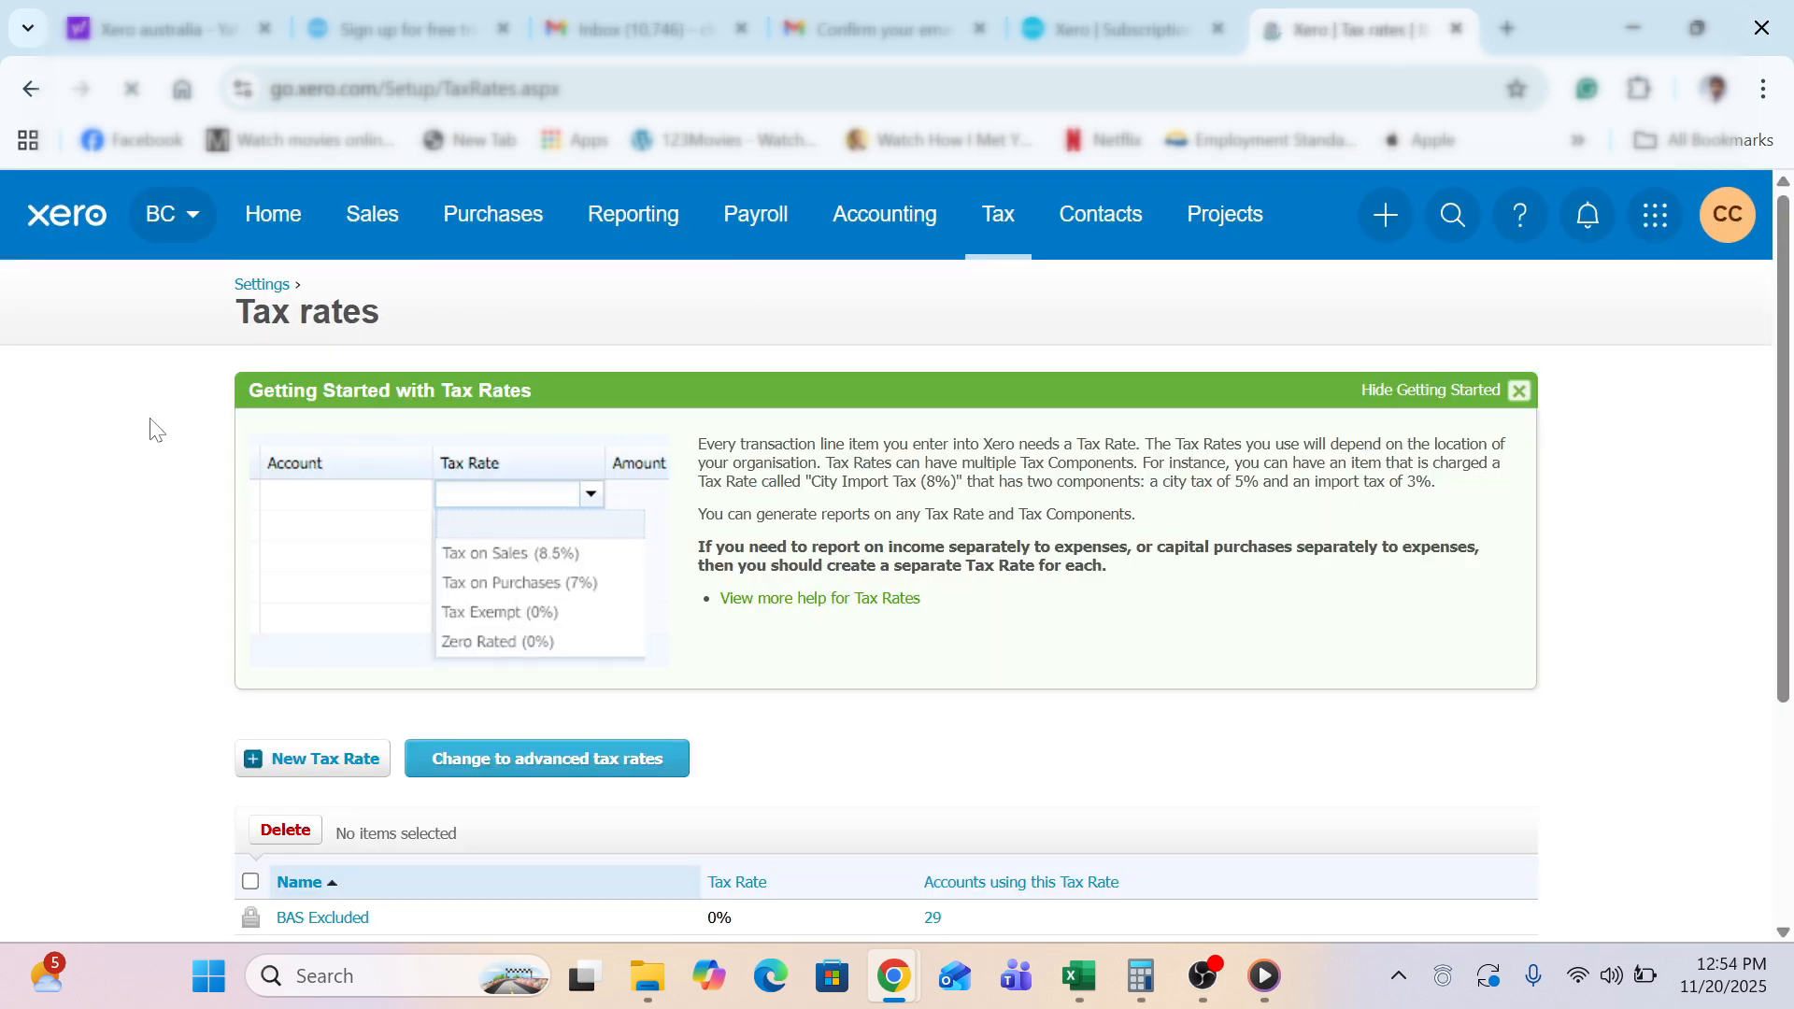
scroll(105, 739, "down", 4)
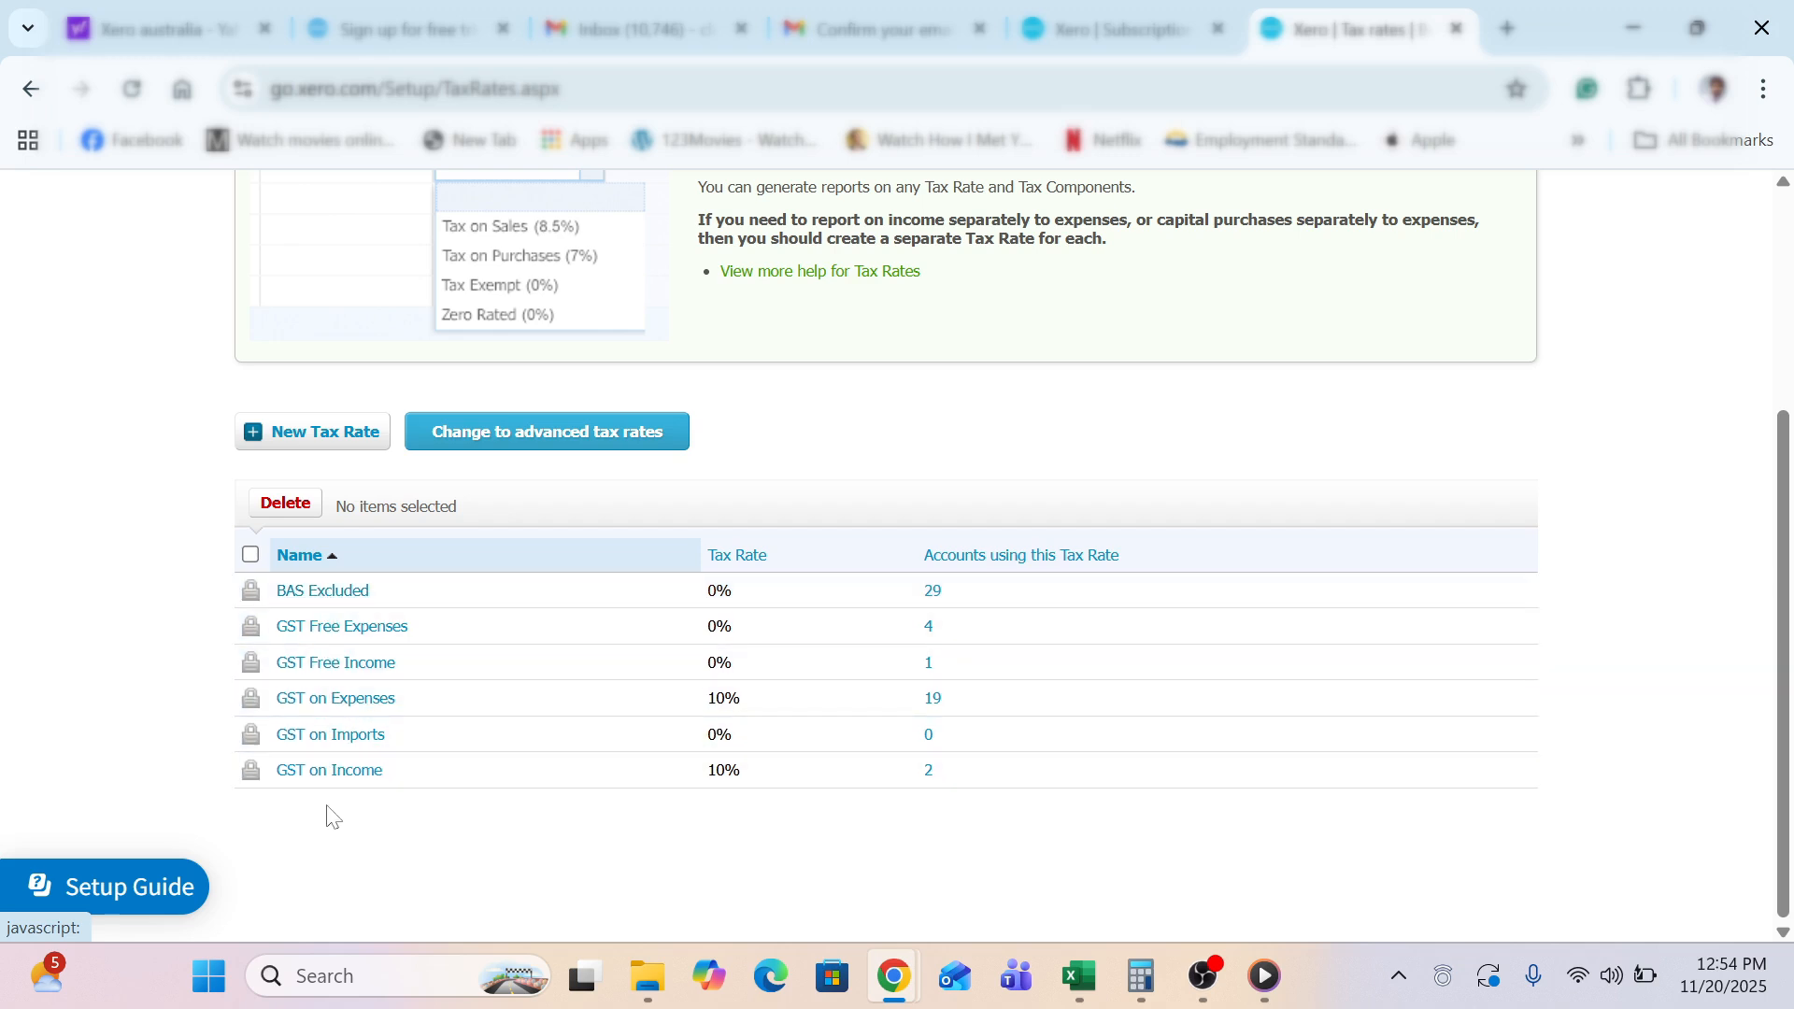
Create and save the 'GST on Capital' Purchases tax rate with a GST component of 10%
left_click(325, 433)
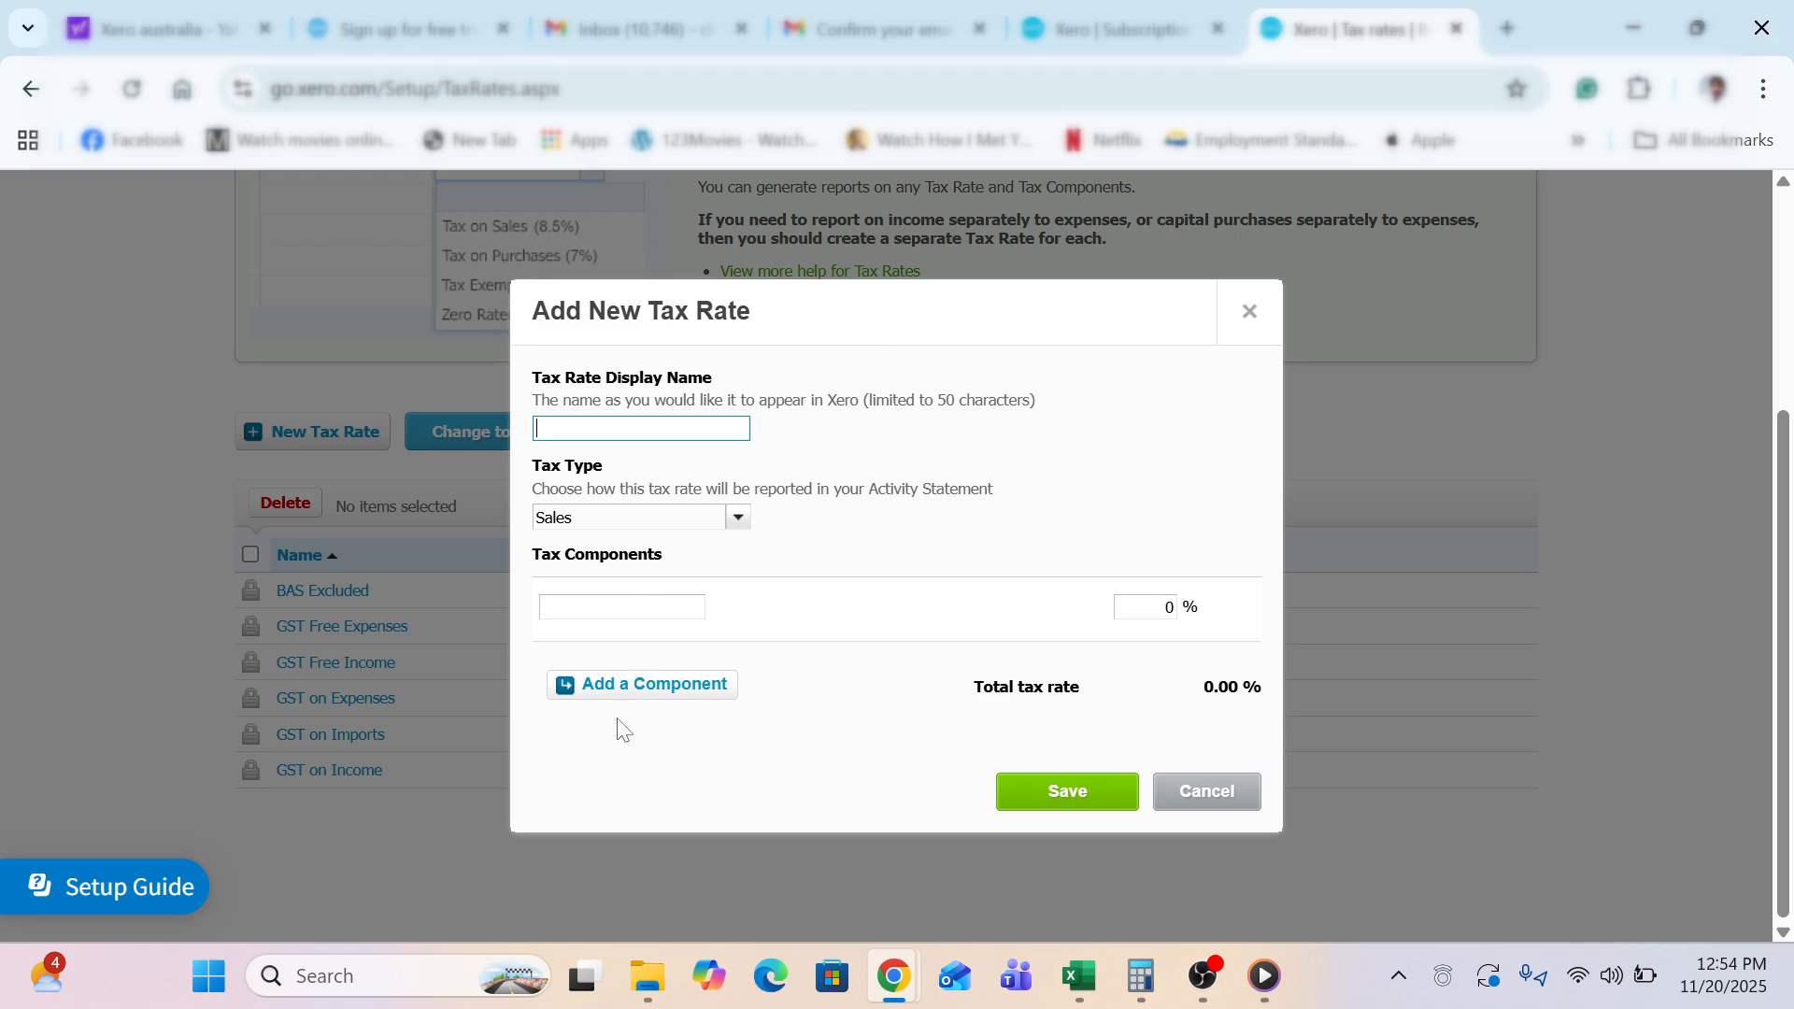
type("GST on Capital")
left_click(737, 519)
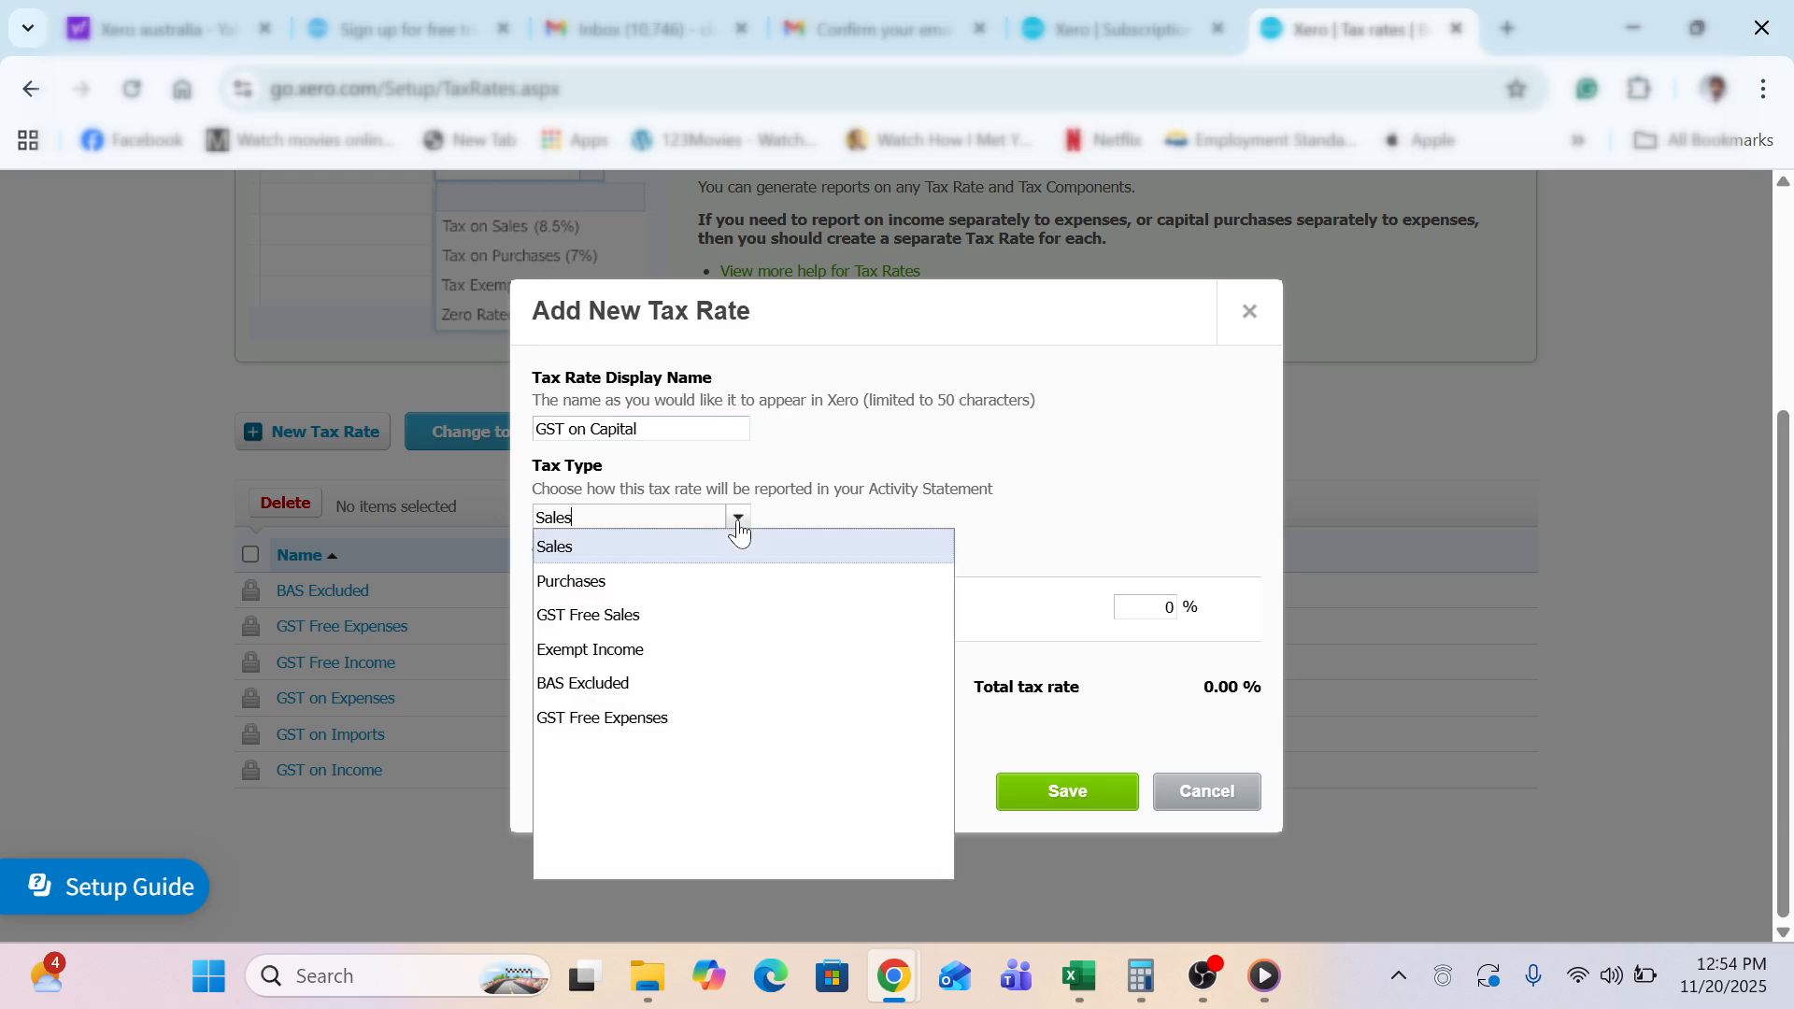
left_click(653, 590)
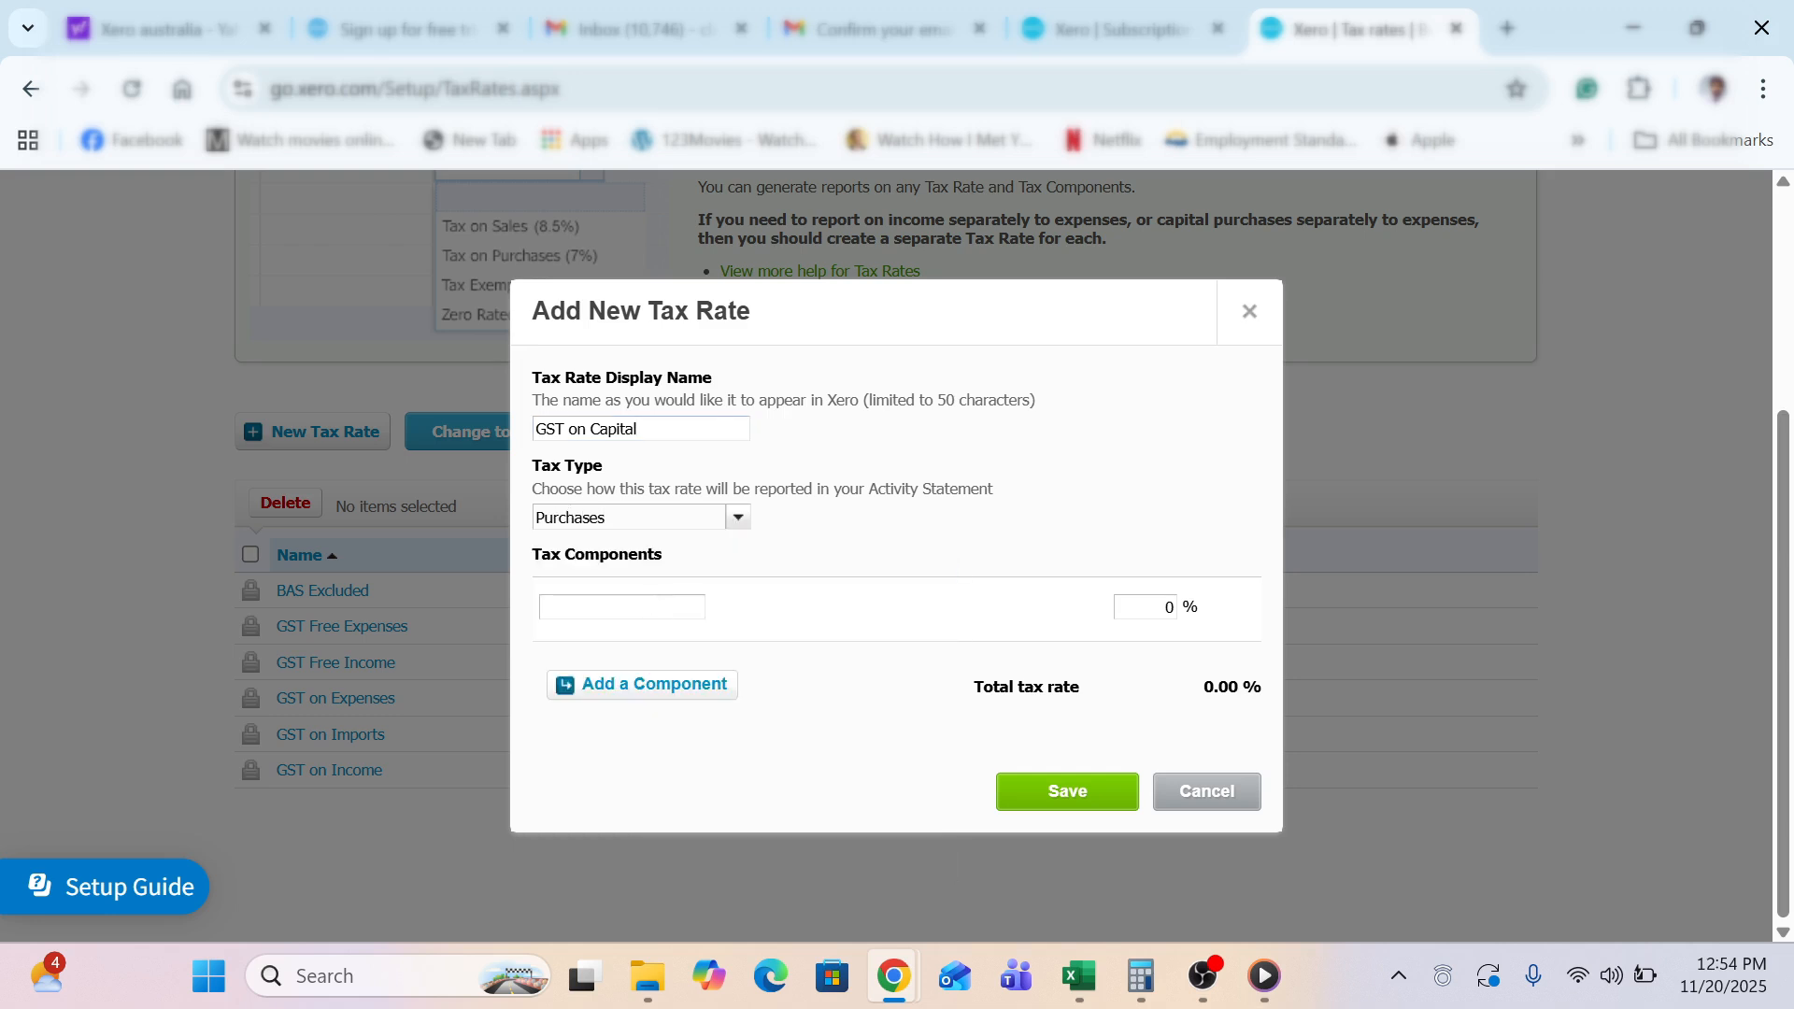
left_click(658, 606)
type("ST")
key("Tab")
key("shift+Tab")
key("ctrl+a")
type("GST")
key("Tab")
type("10")
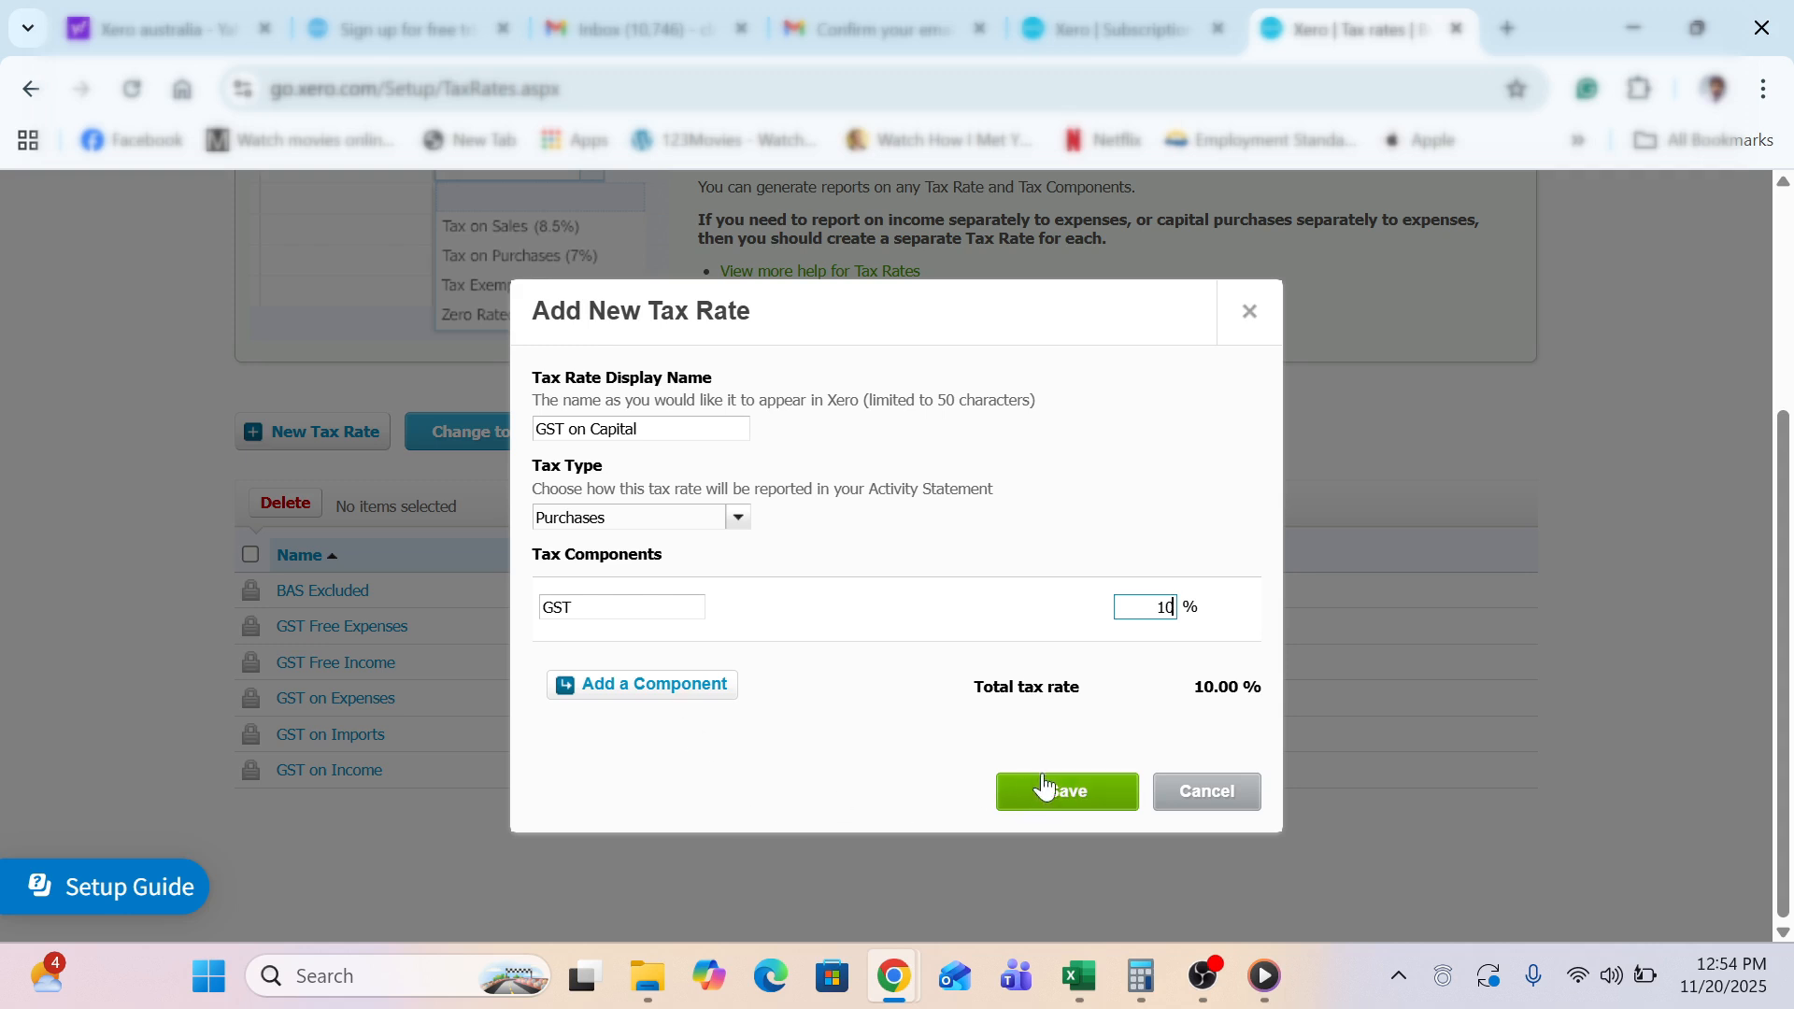
left_click(1046, 776)
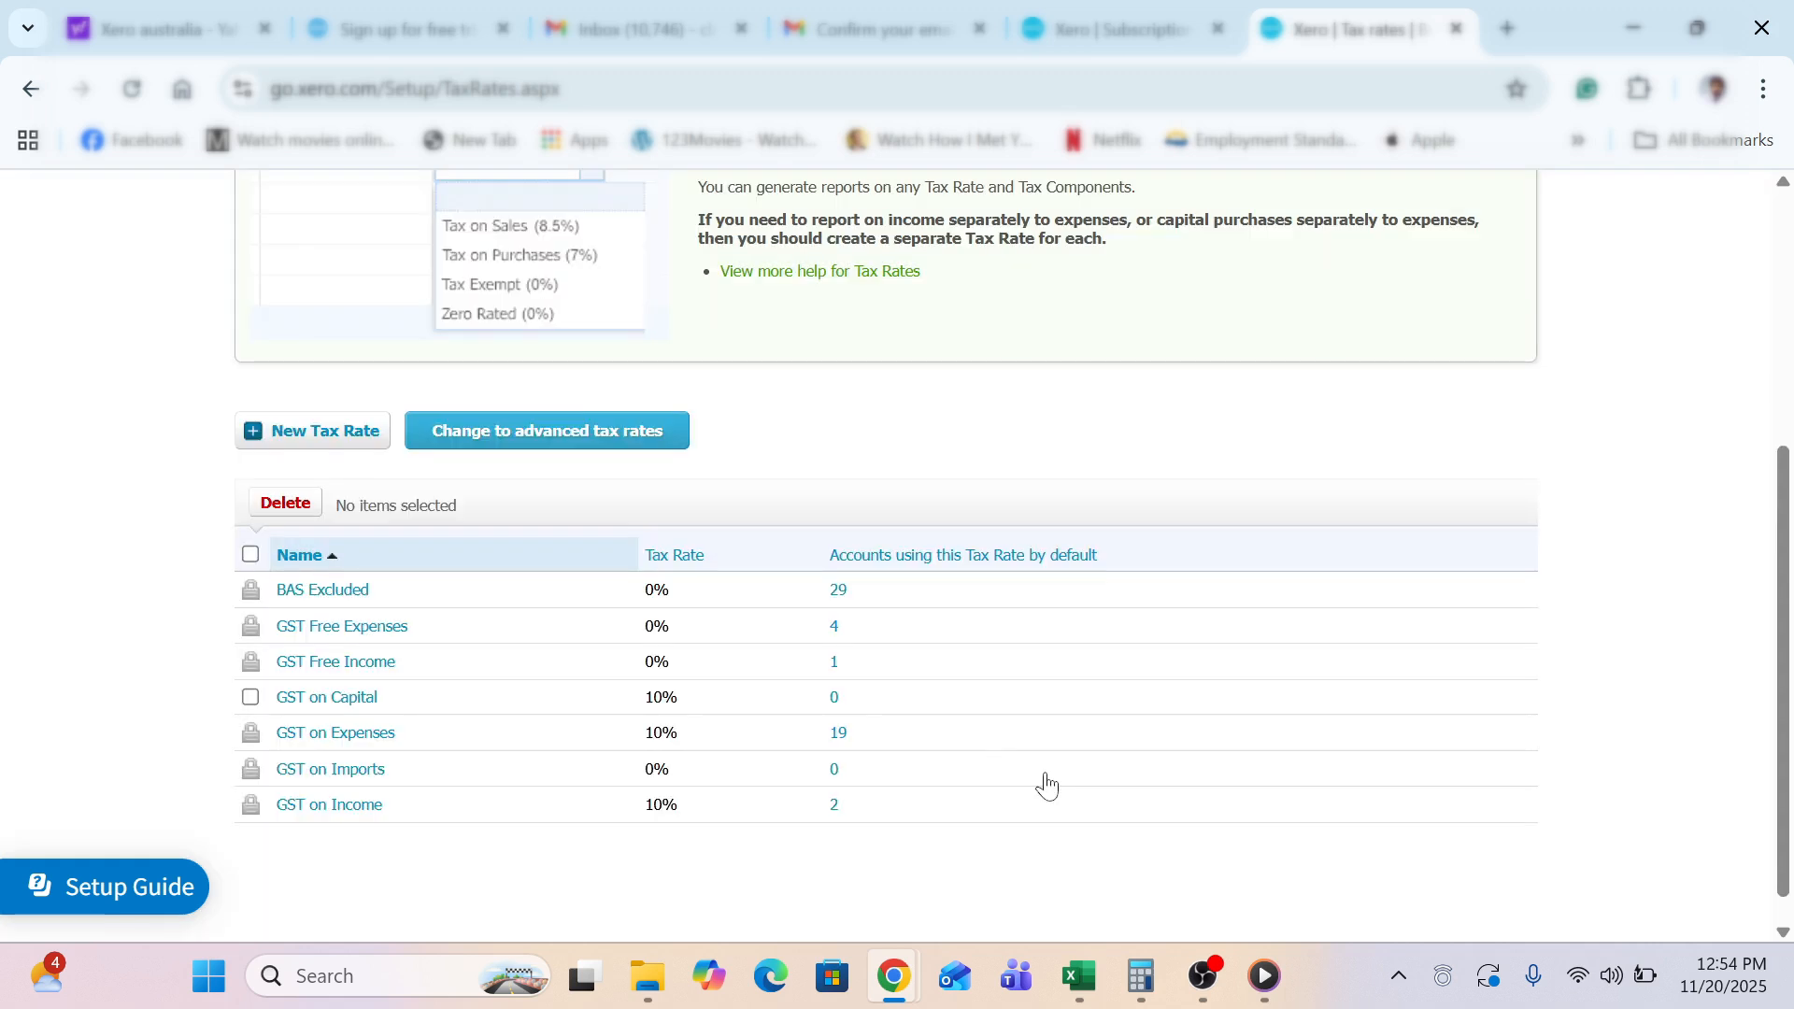
Create and save the 'GST Free Capital' Purchases tax rate with a GST component at 0%
left_click(369, 430)
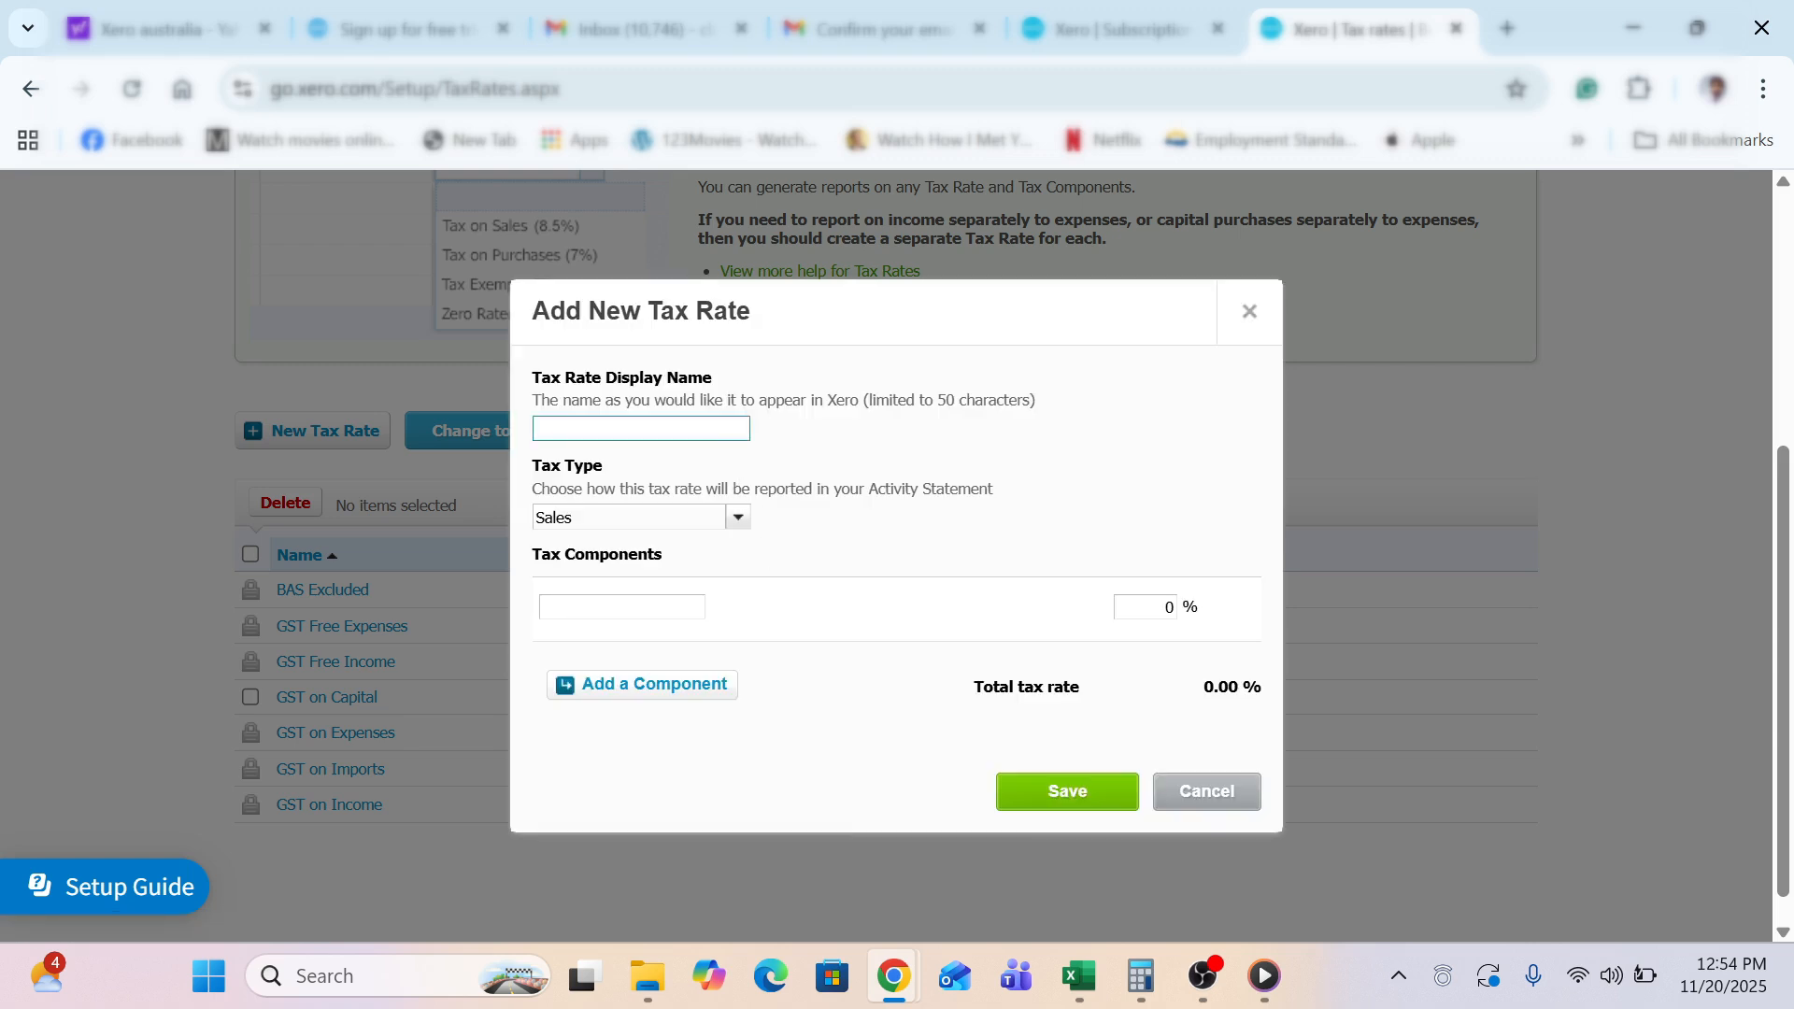
type("GST Free Capital")
left_click(735, 517)
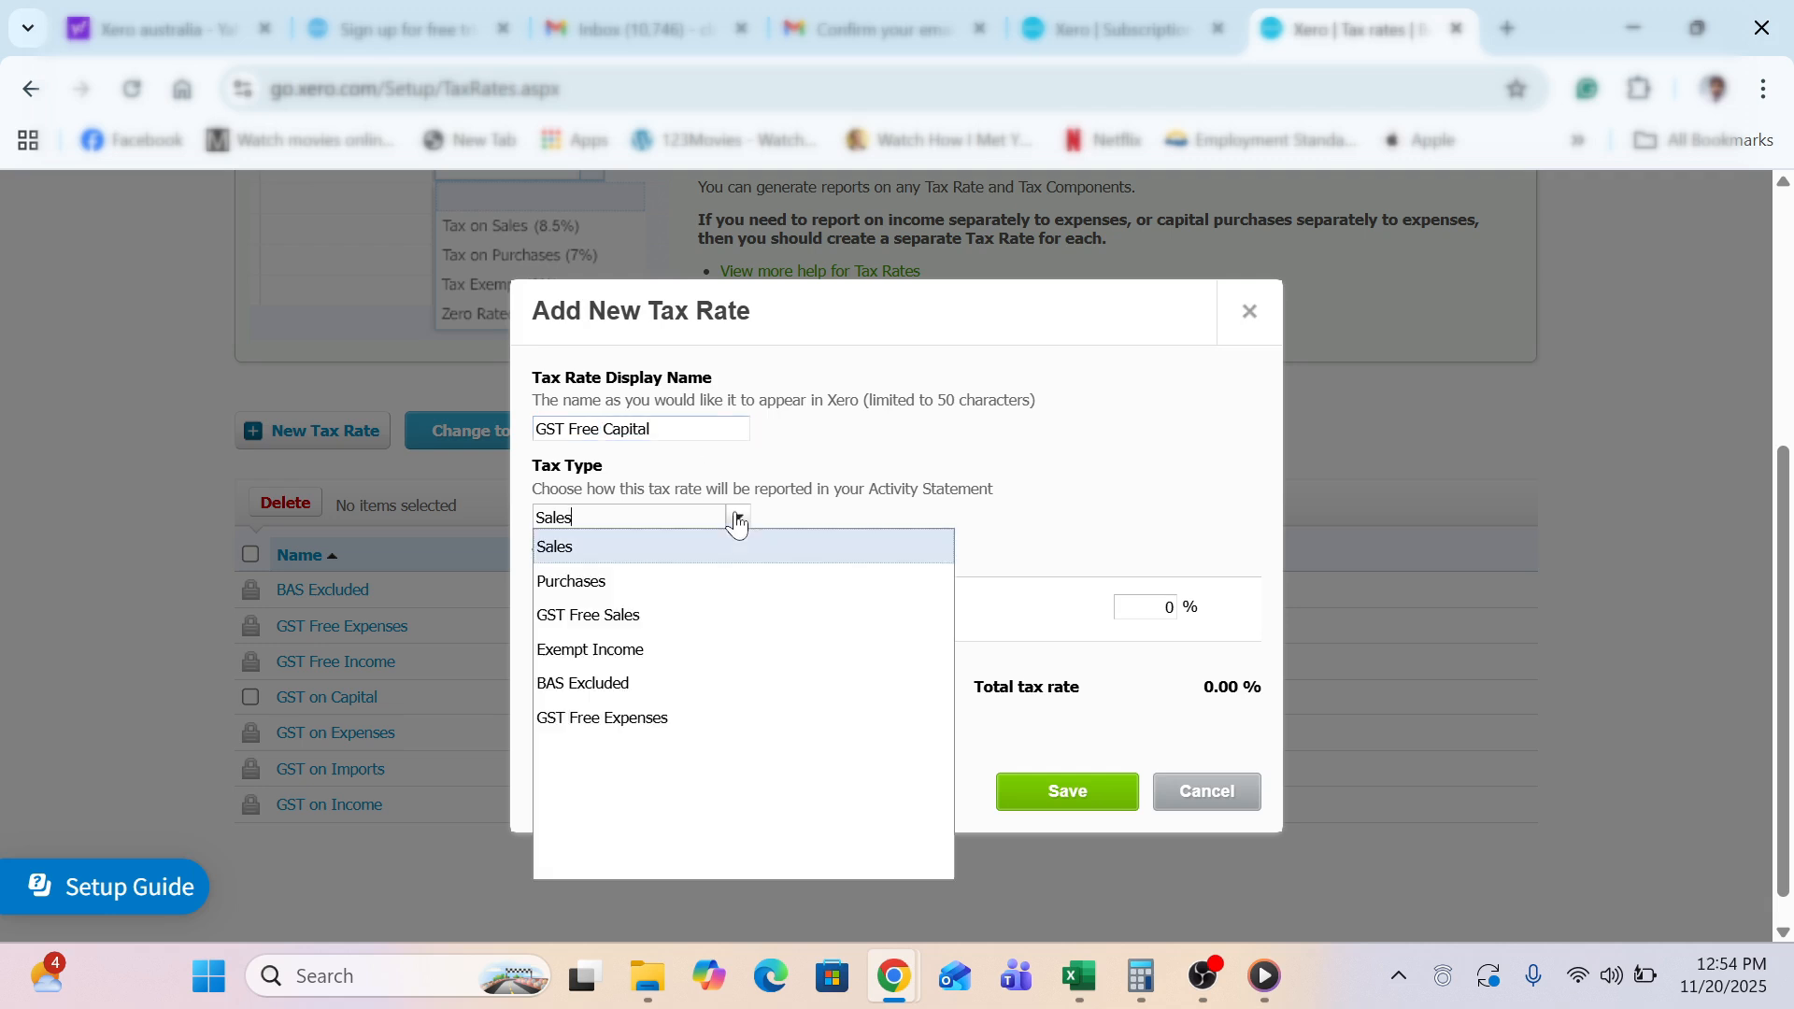
left_click(675, 581)
left_click(621, 608)
type("GST")
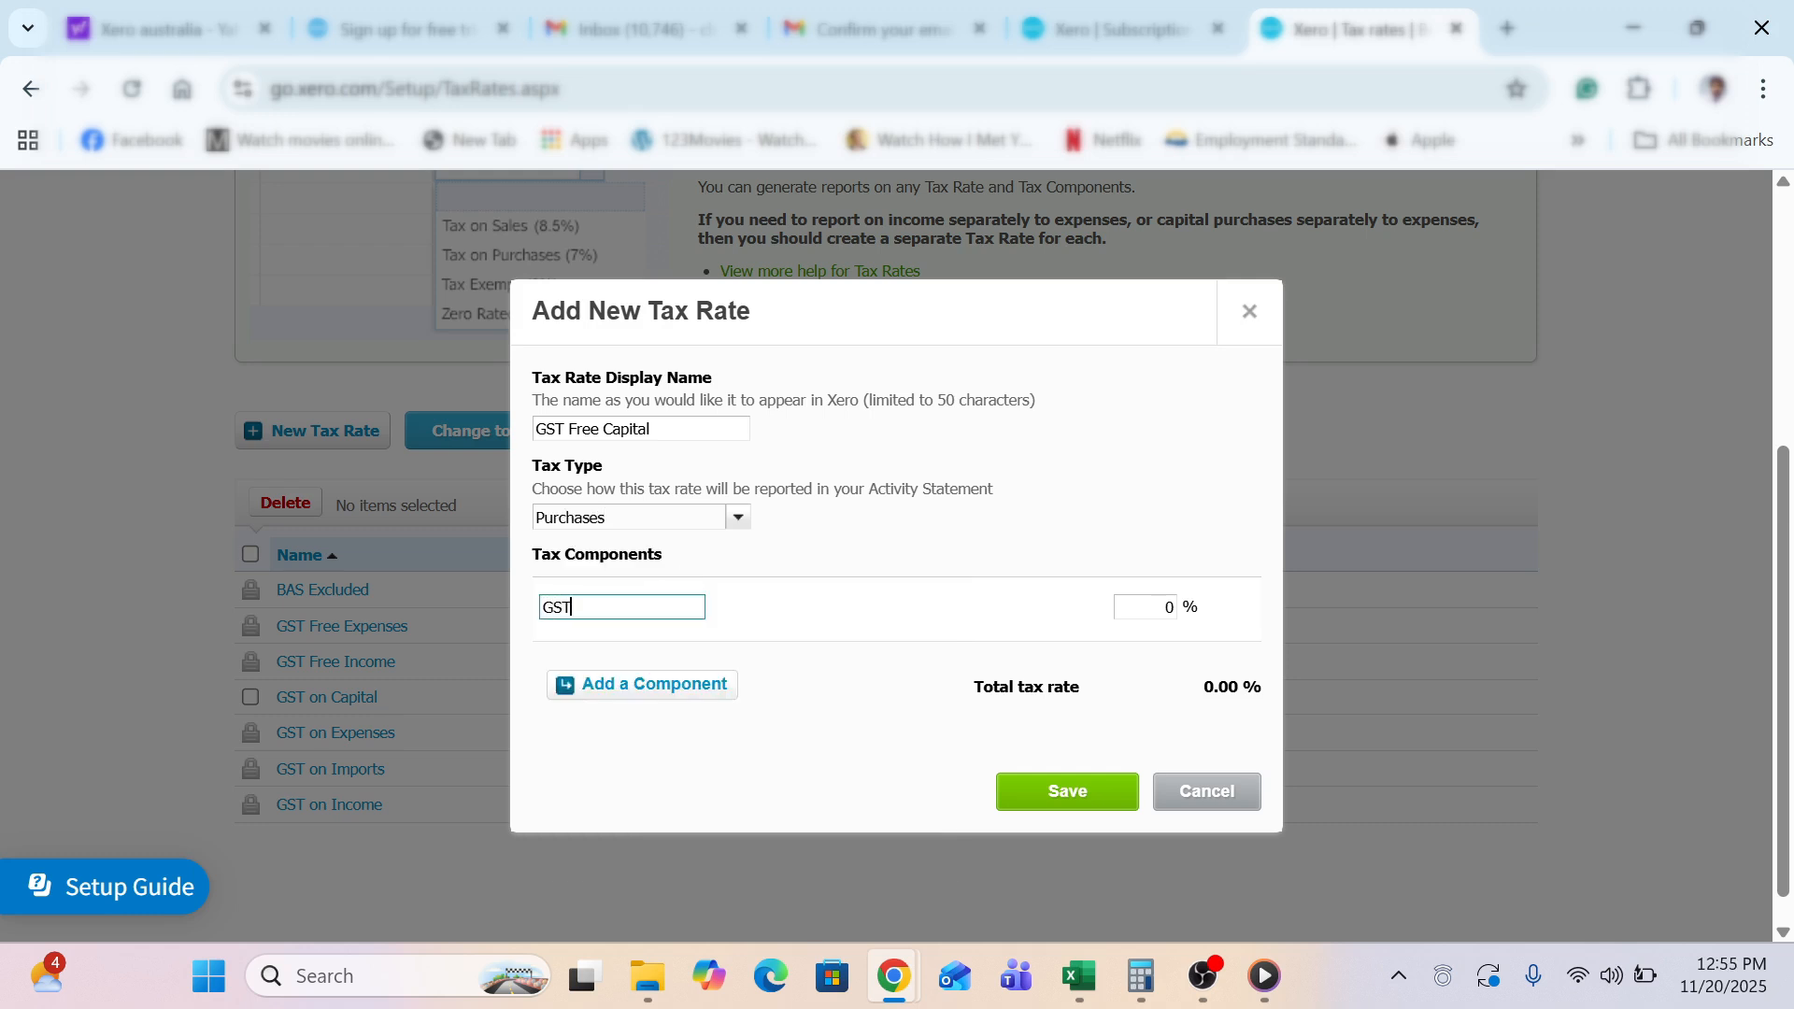
left_click(1031, 787)
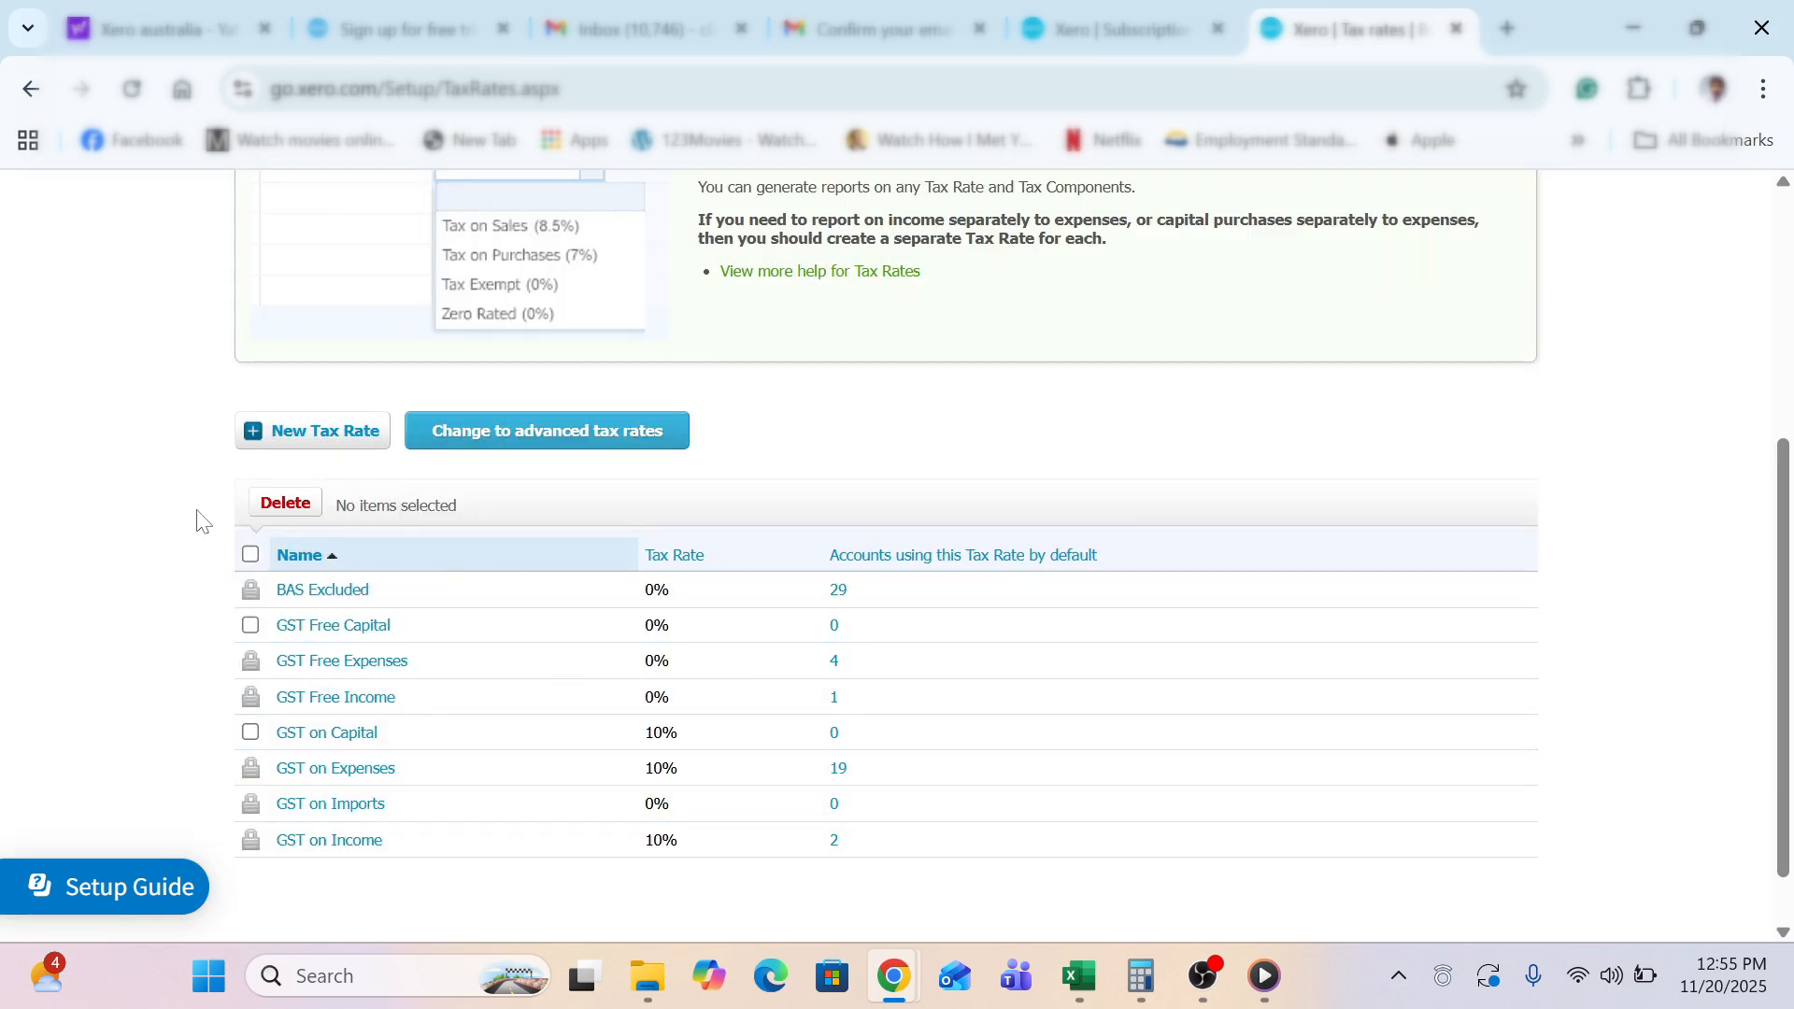
scroll(132, 469, "up", 3)
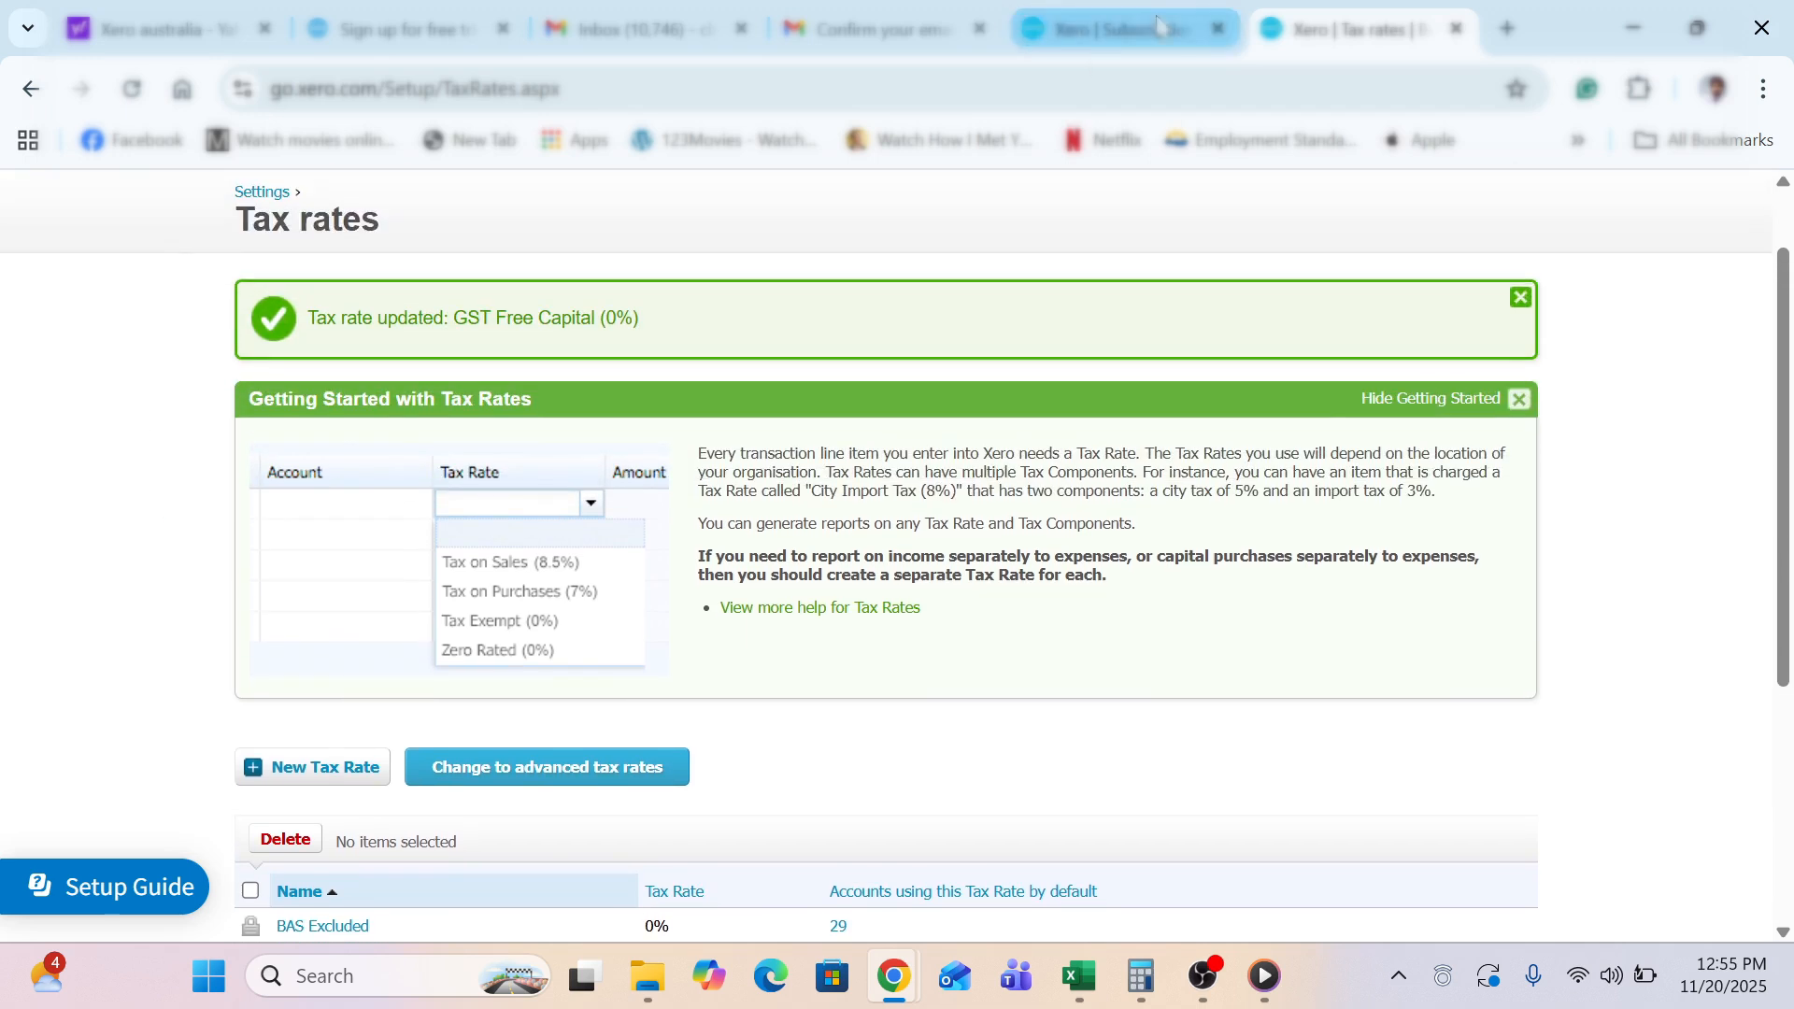
Go back to Settings and open the Activity Statement settings
left_click(266, 192)
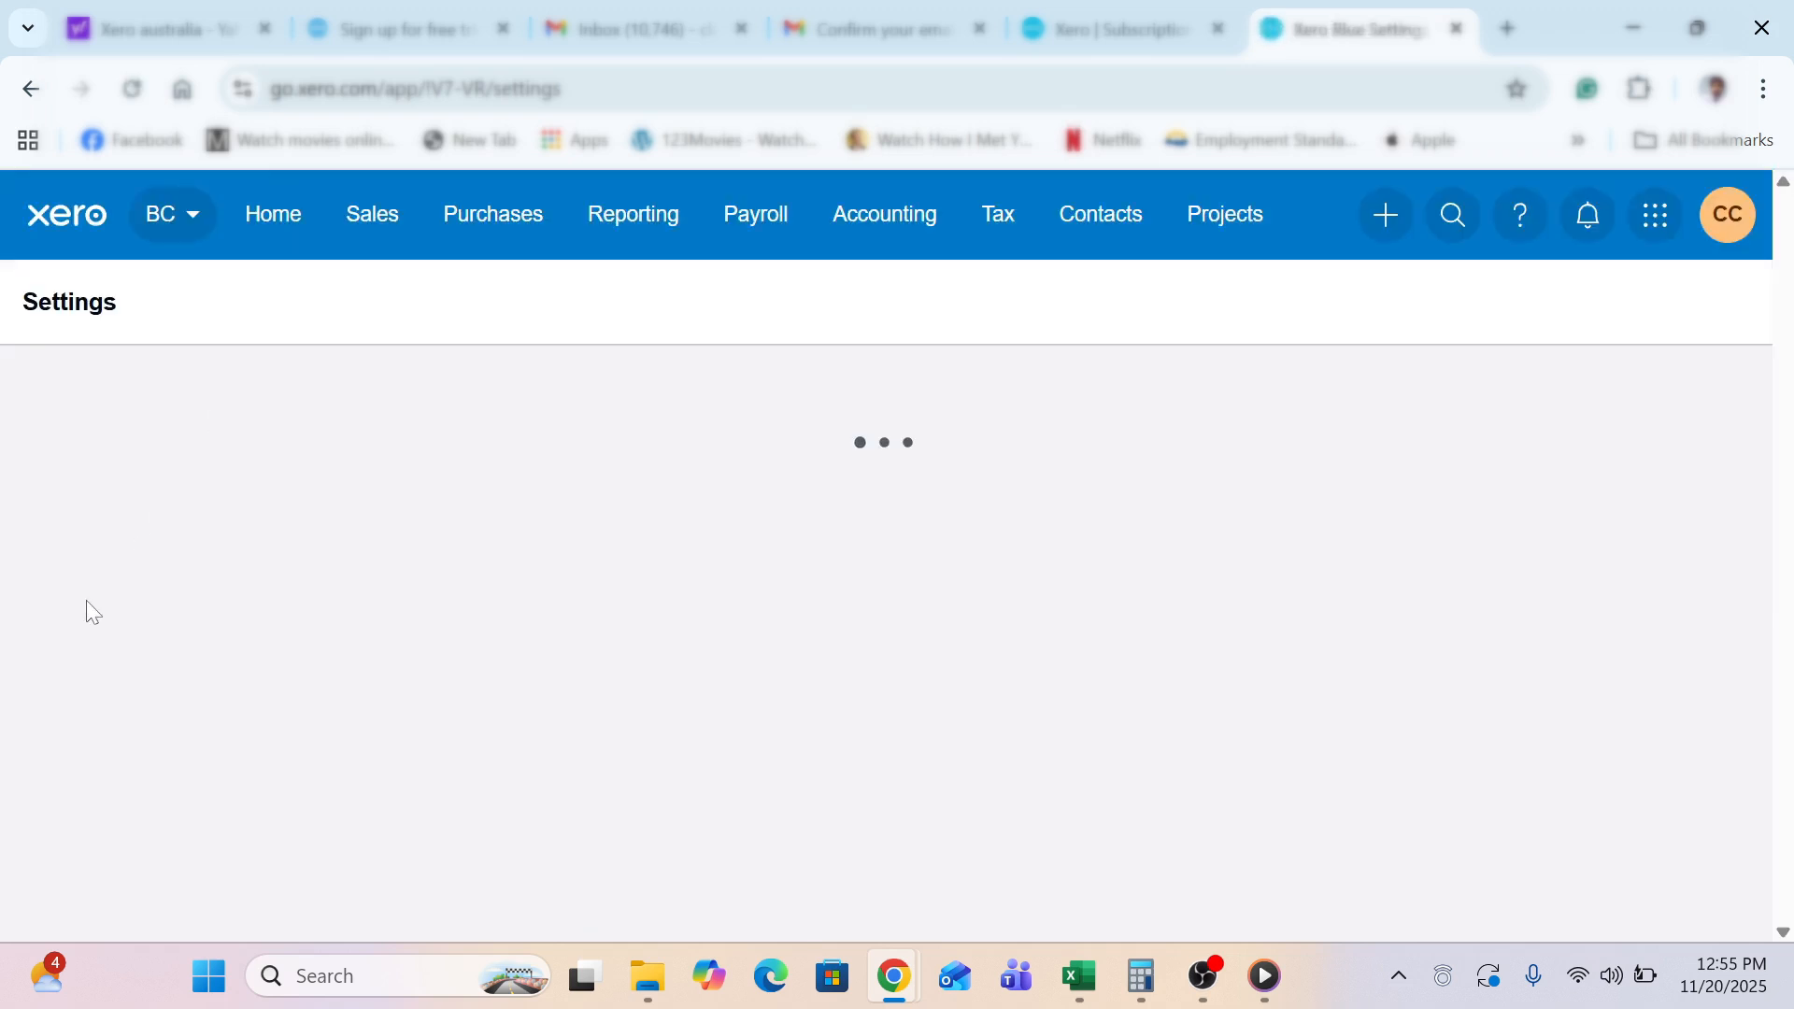
scroll(41, 659, "down", 10)
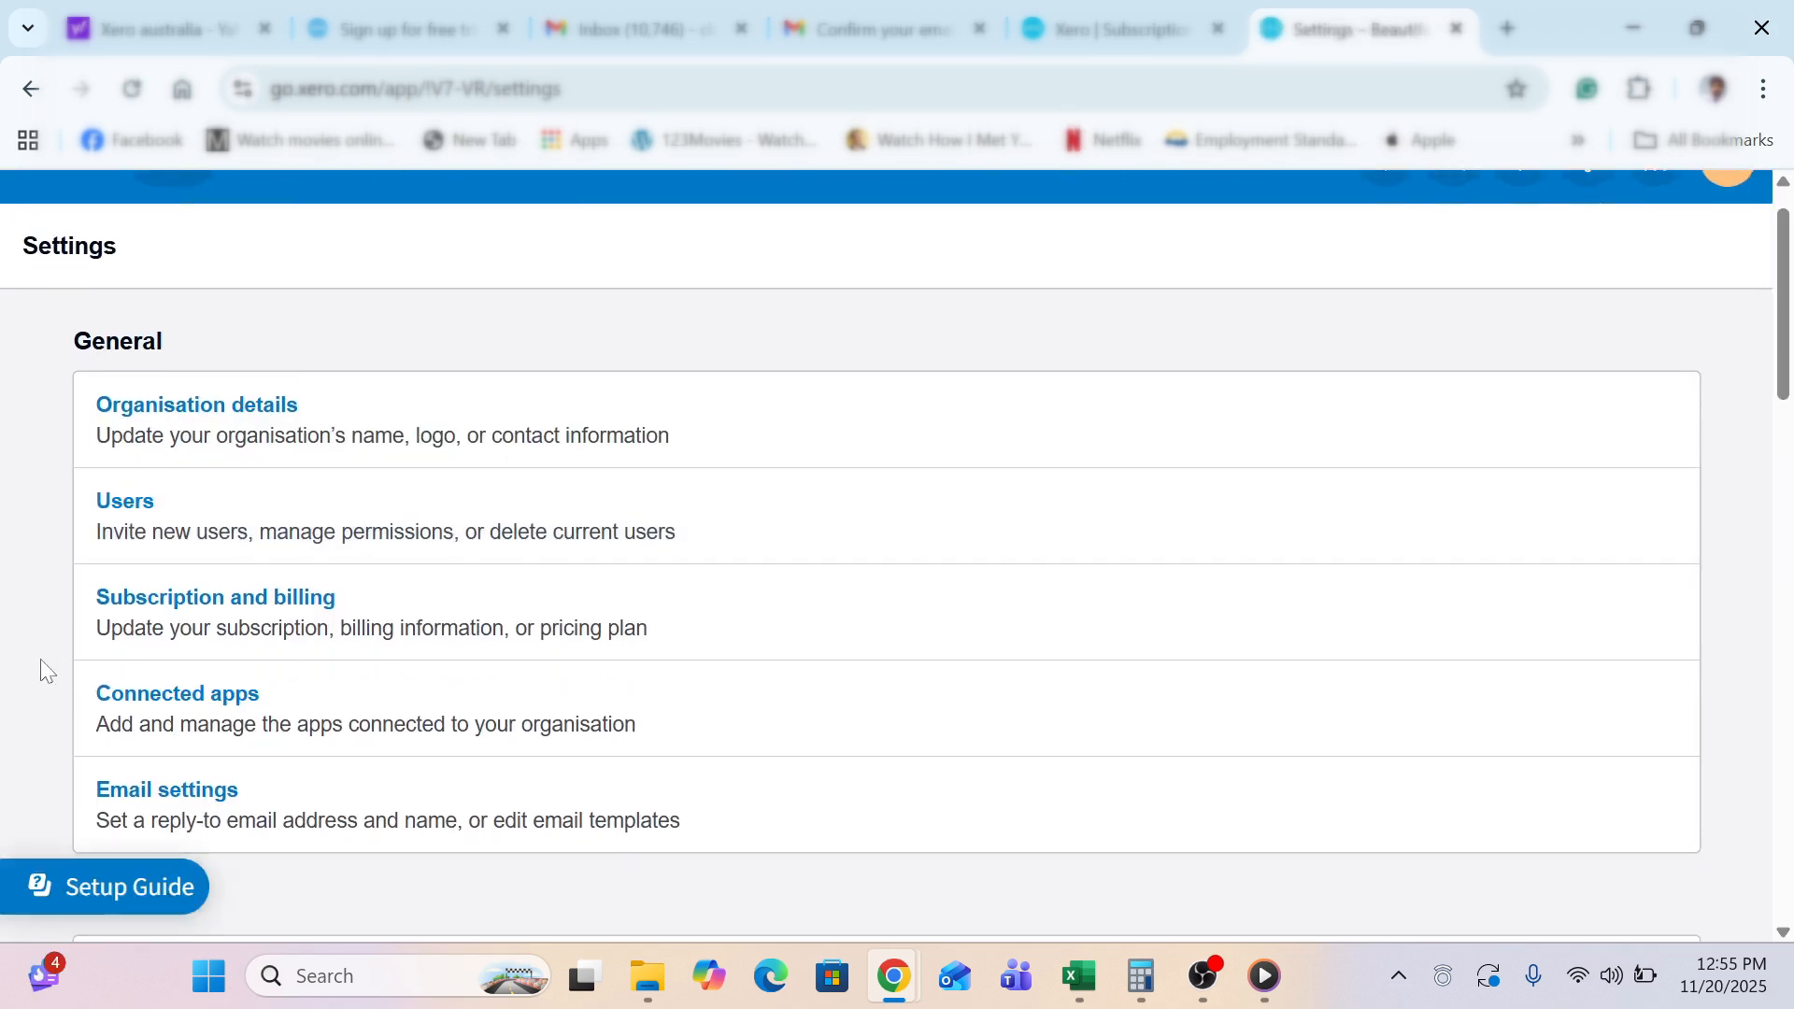
scroll(41, 659, "down", 7)
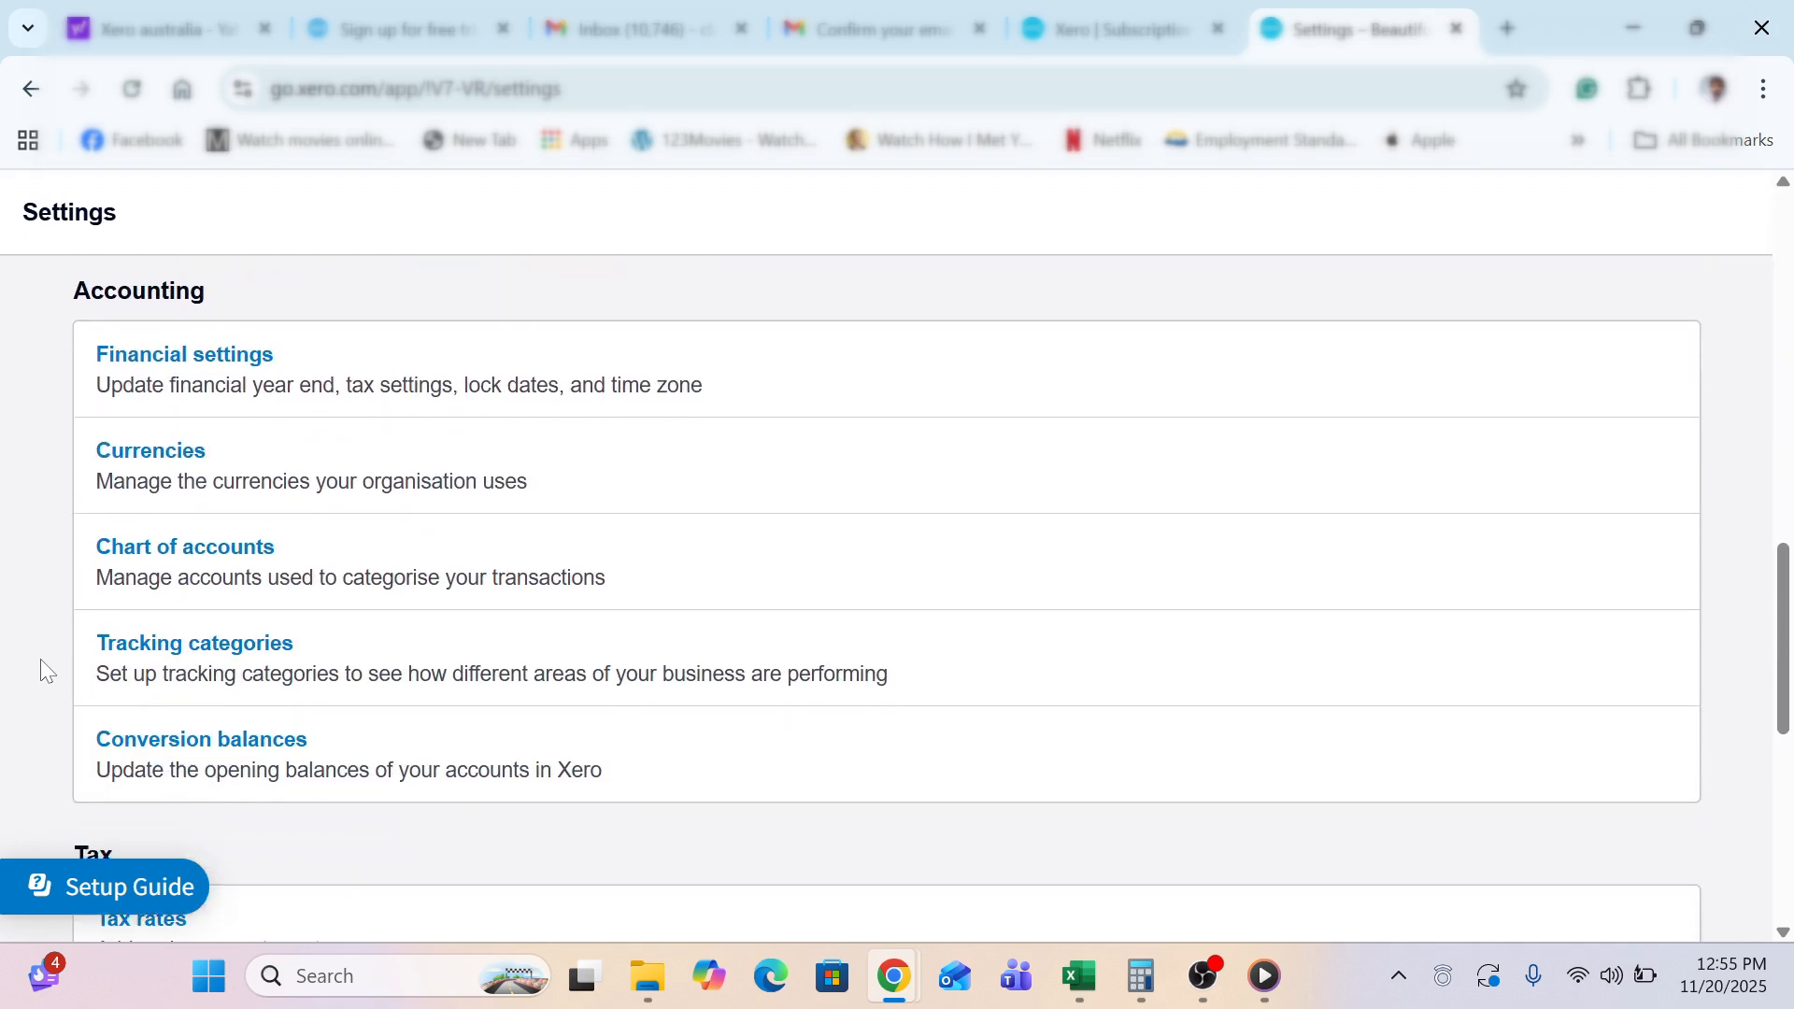
scroll(41, 659, "down", 3)
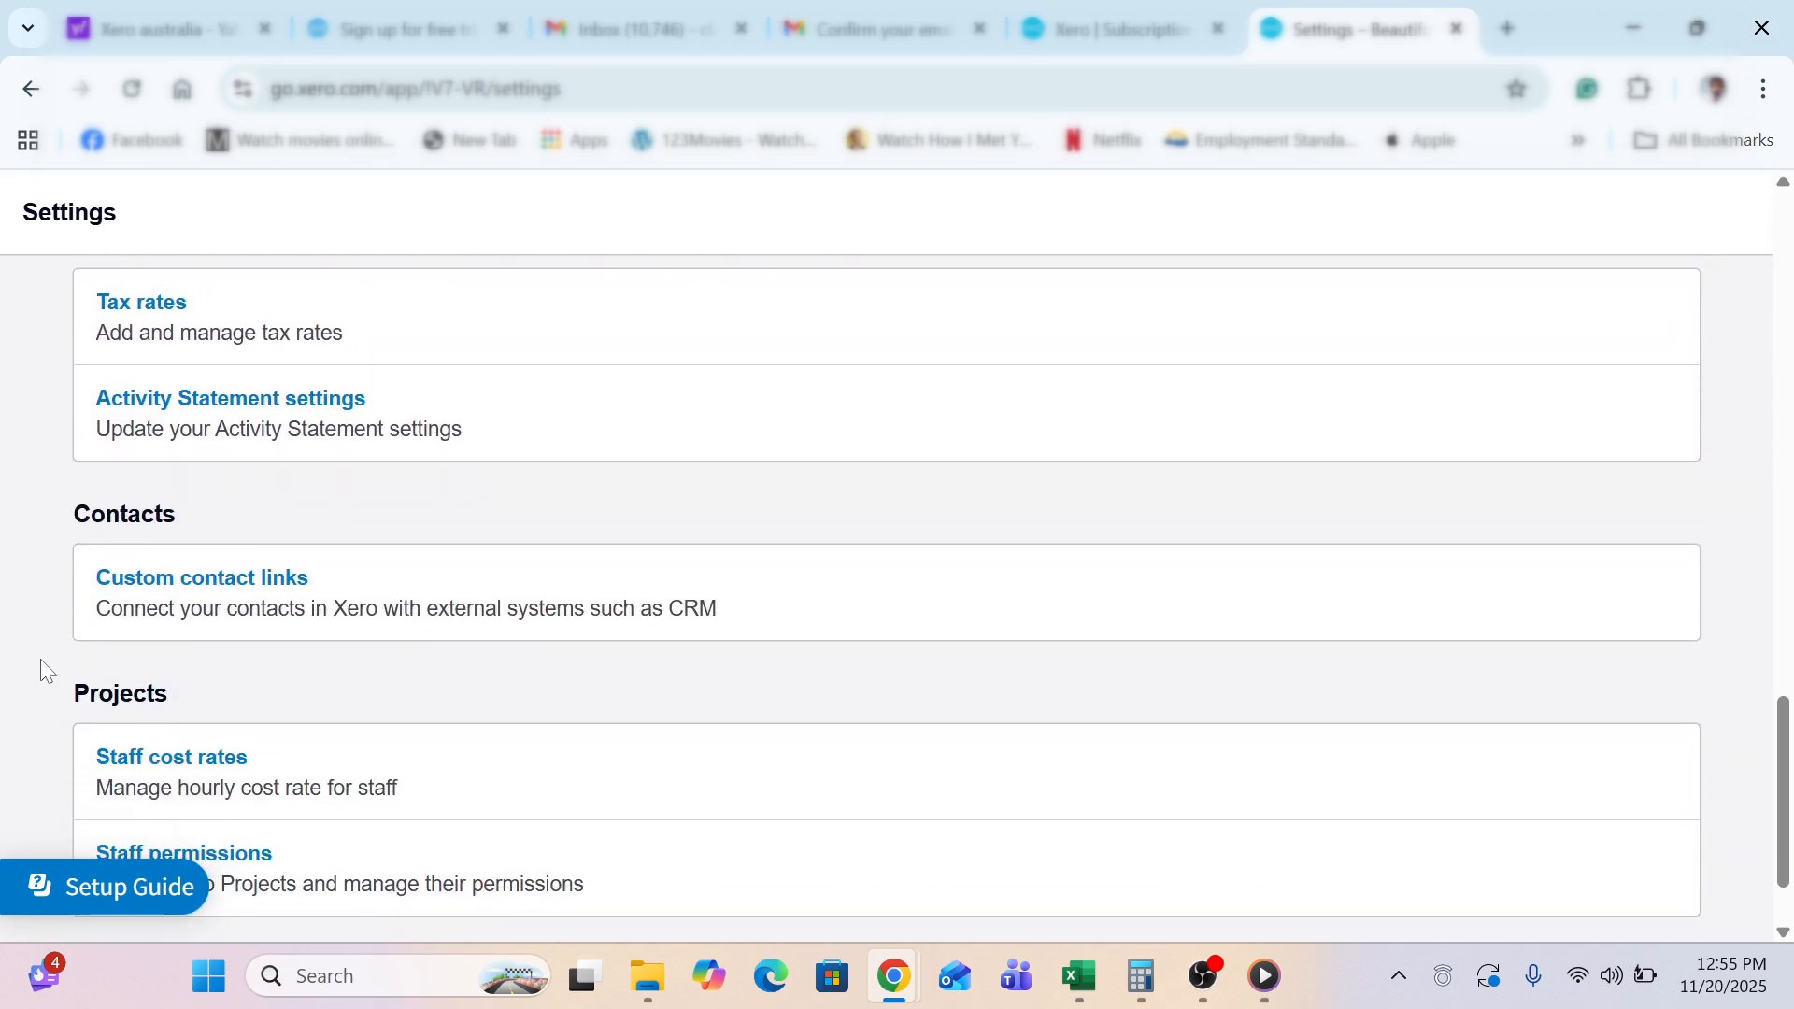
scroll(41, 659, "down", 2)
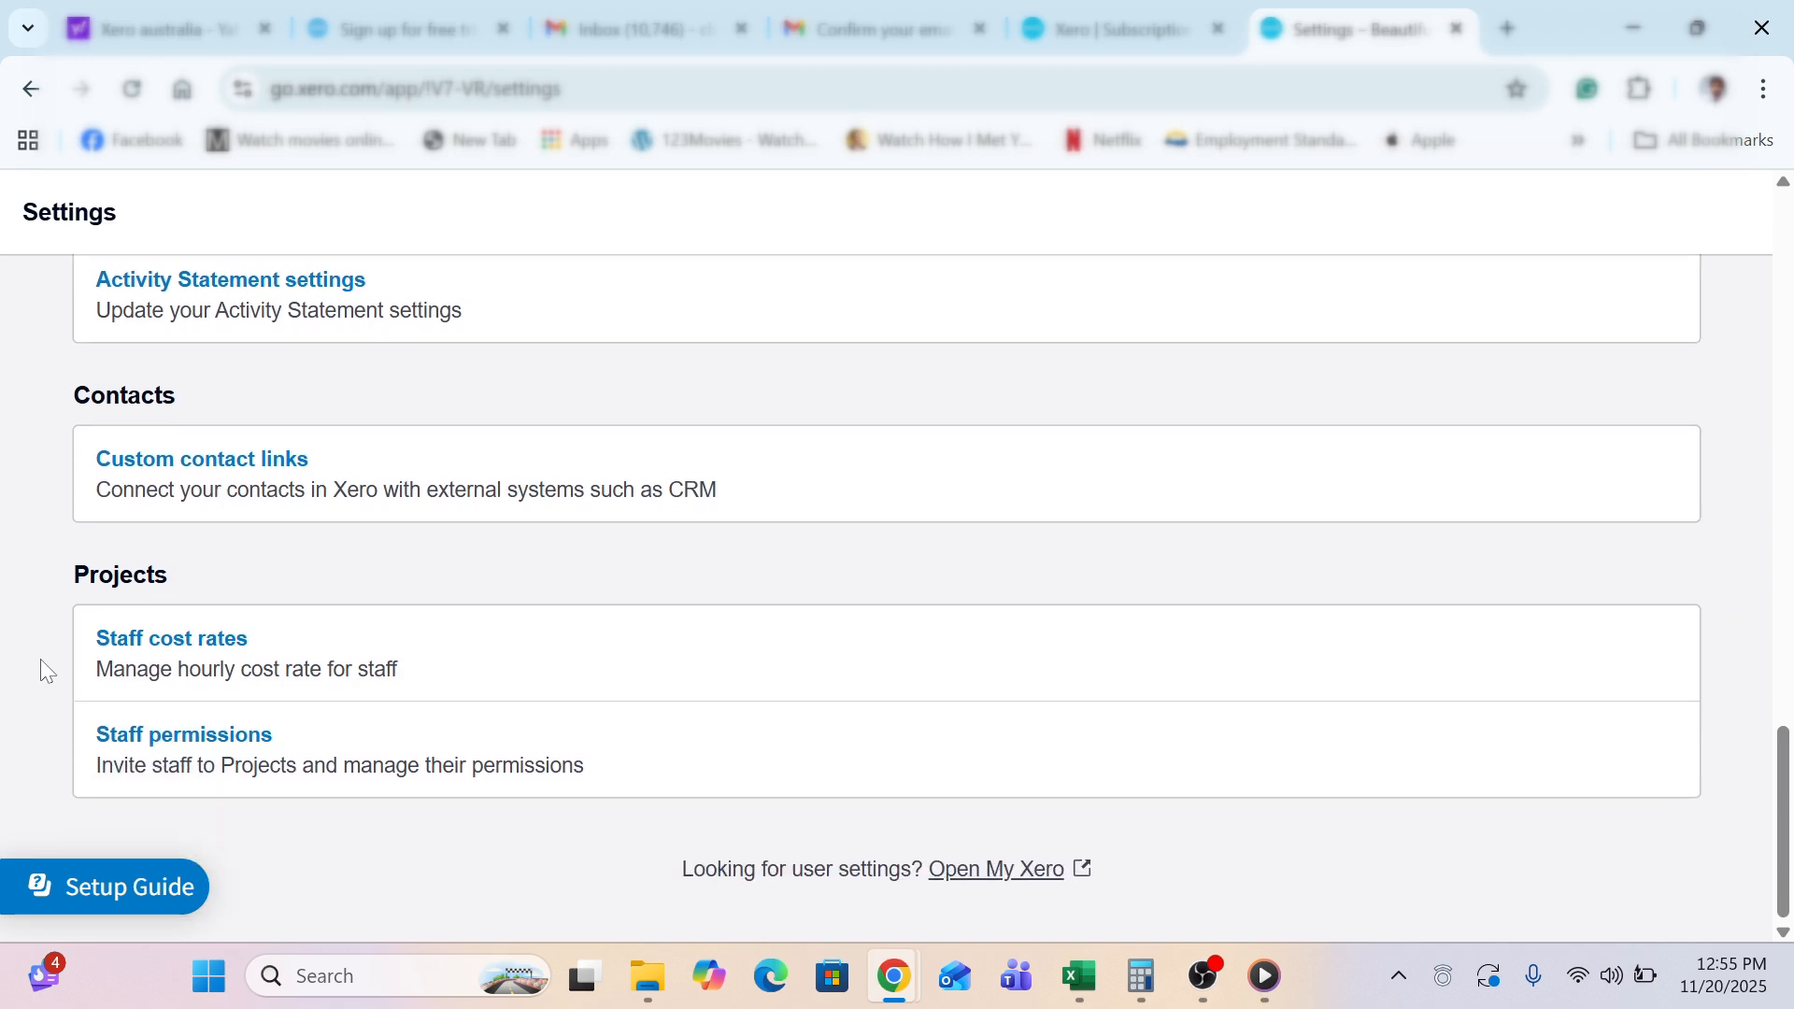
scroll(42, 659, "up", 2)
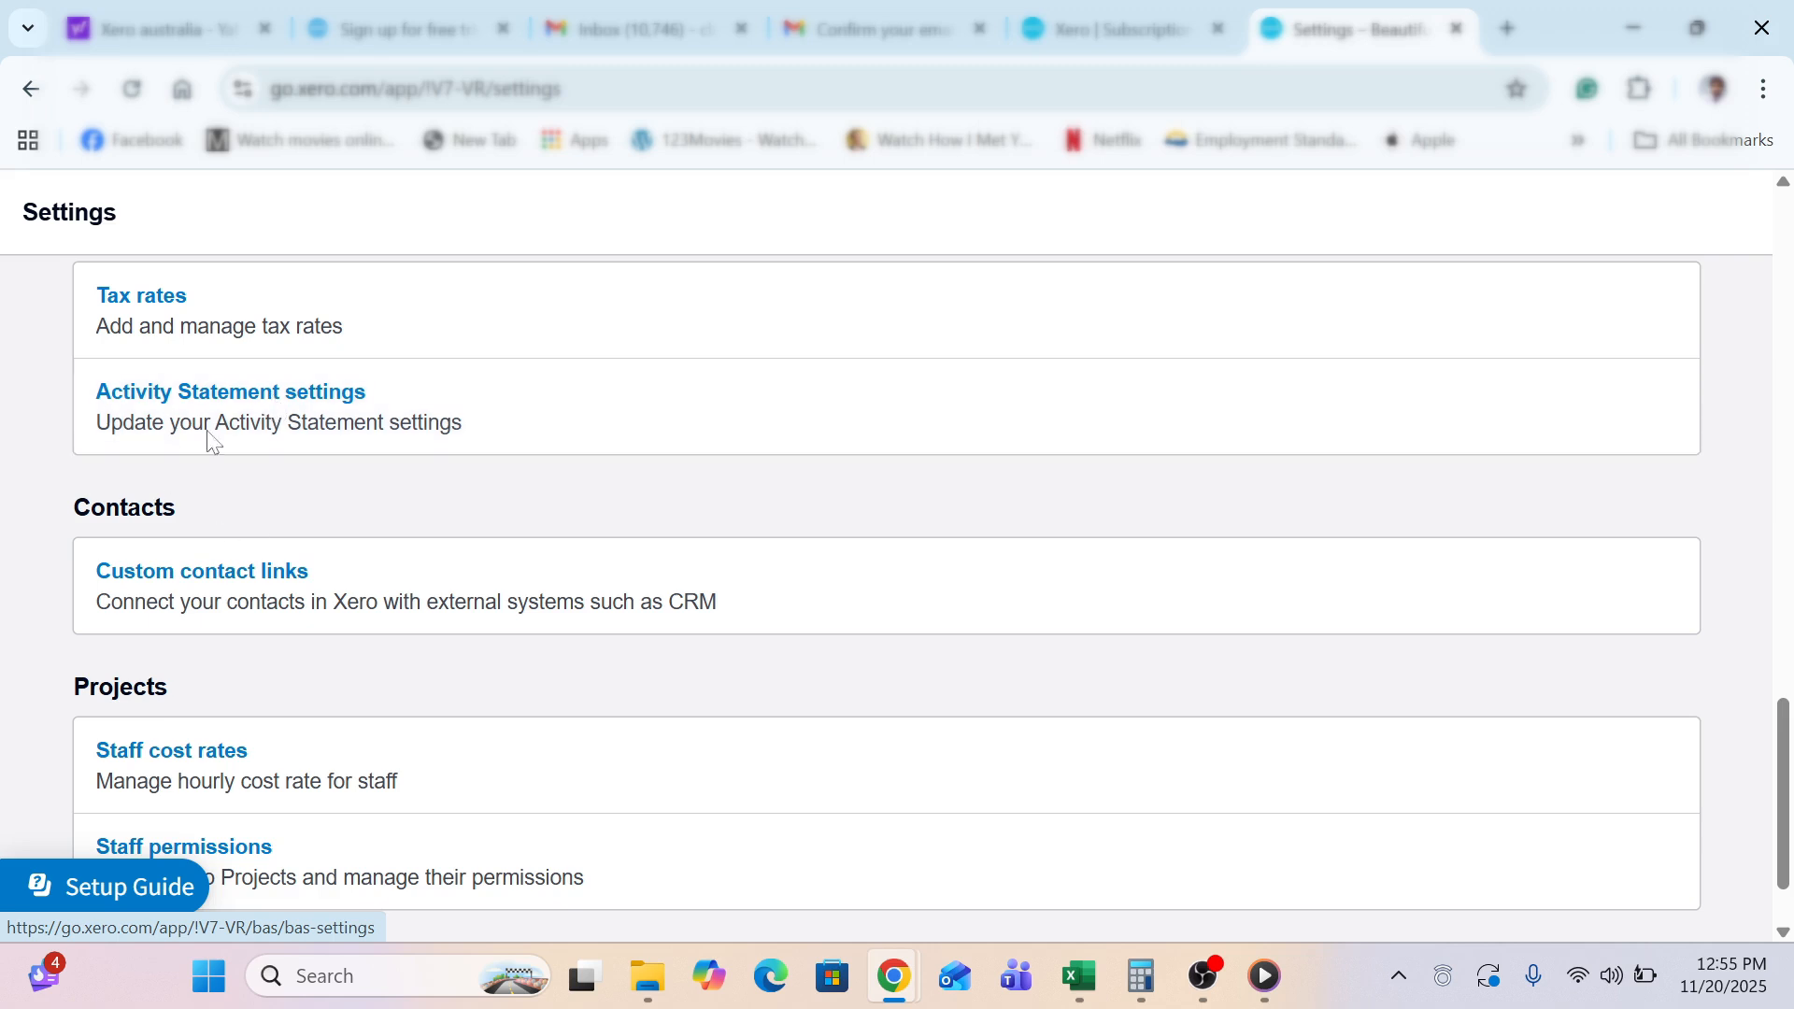
left_click(272, 444)
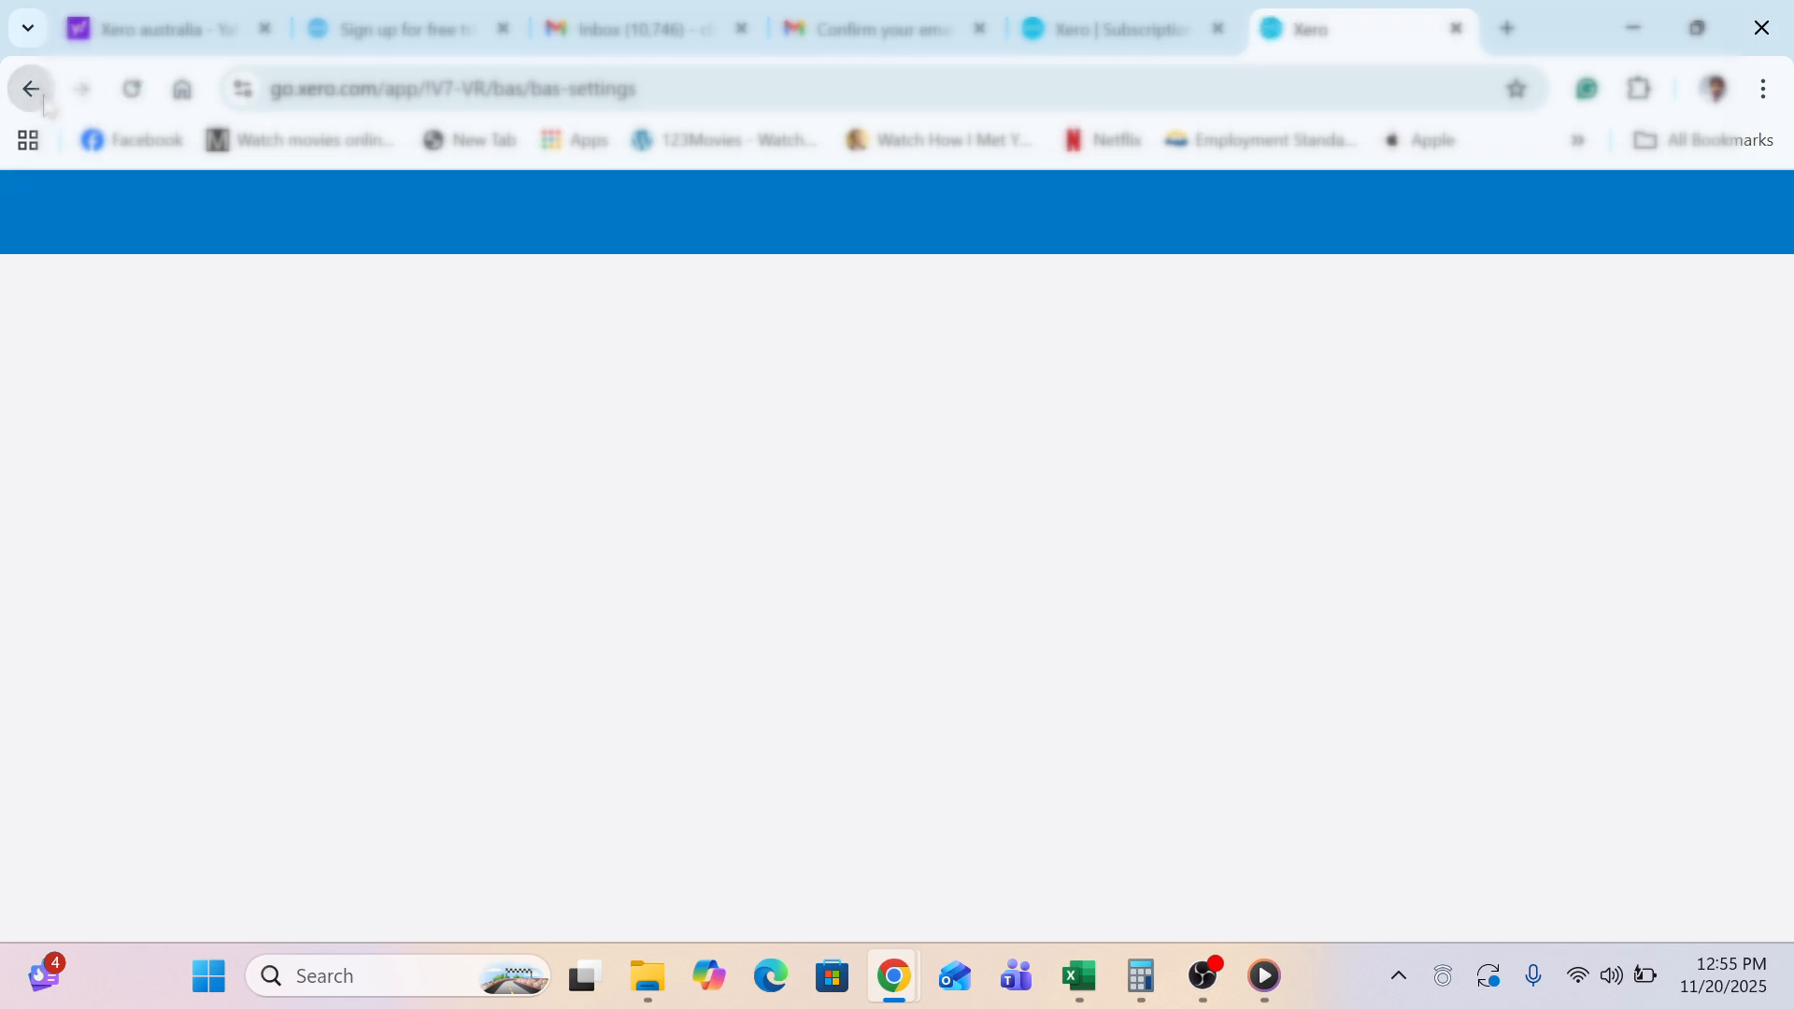
Return to the Settings overview and scroll through its list of options
left_click(34, 90)
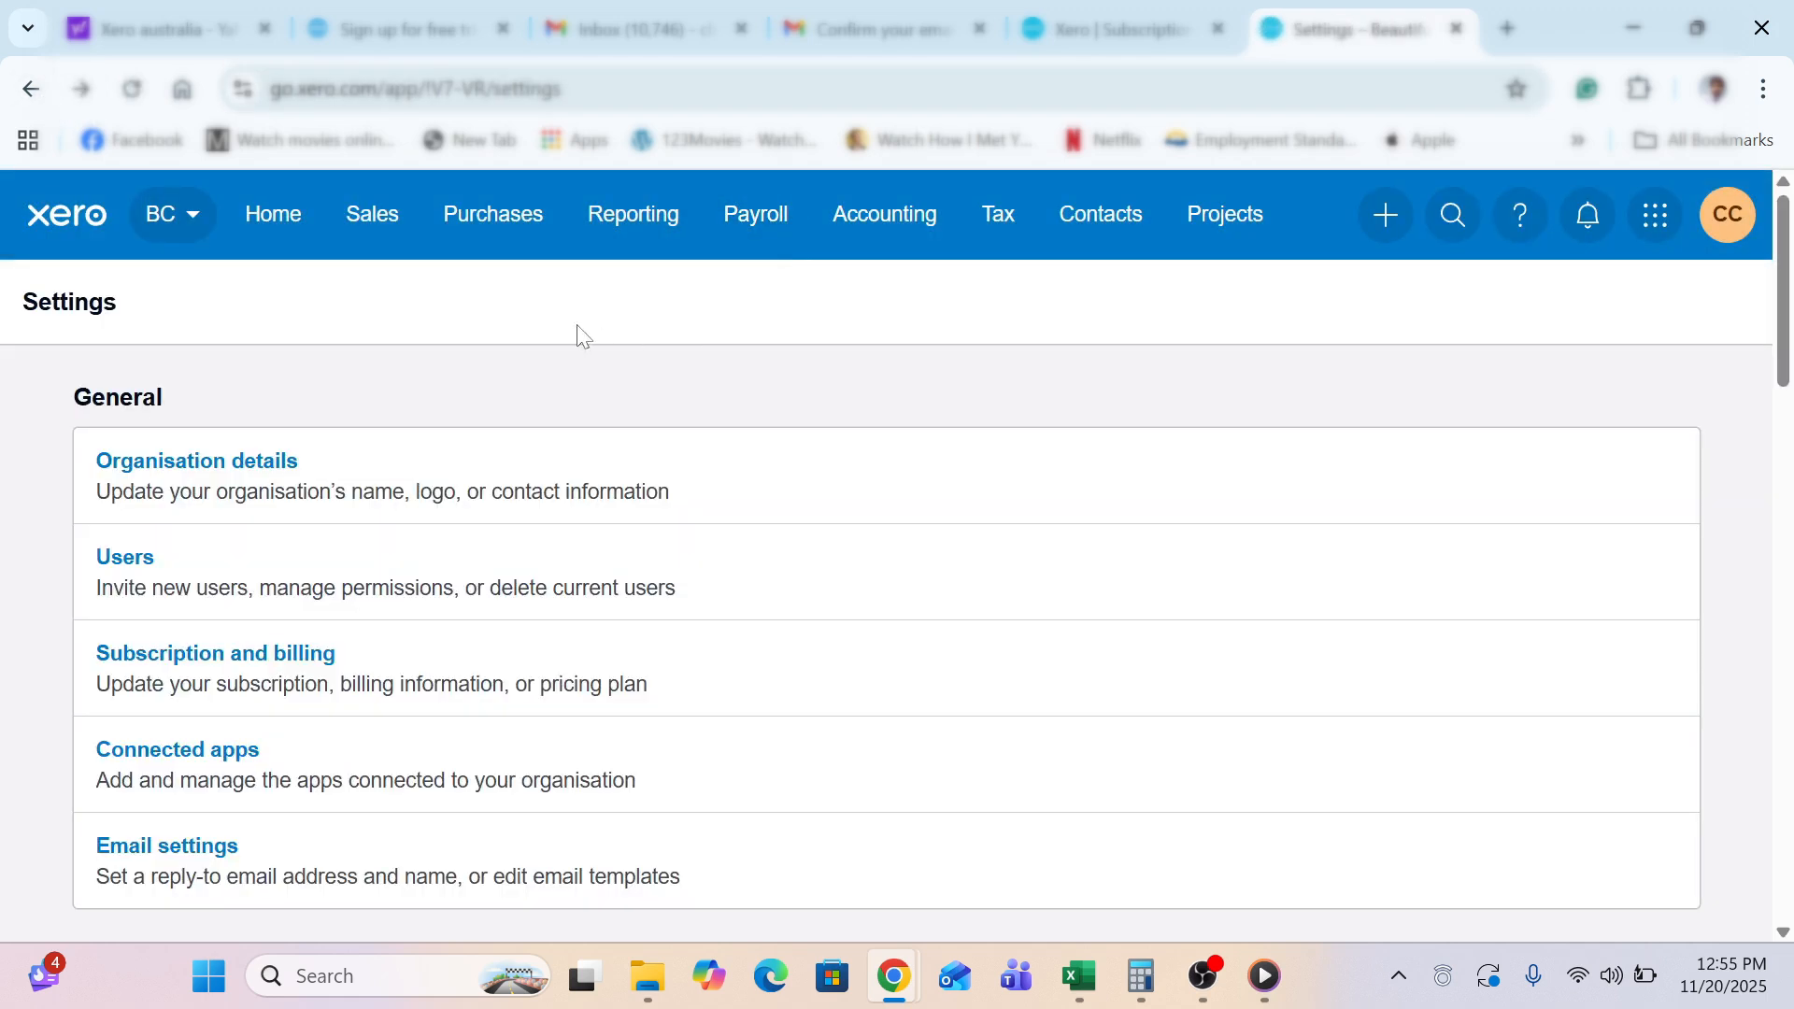
scroll(580, 336, "down", 1)
scroll(579, 338, "down", 20)
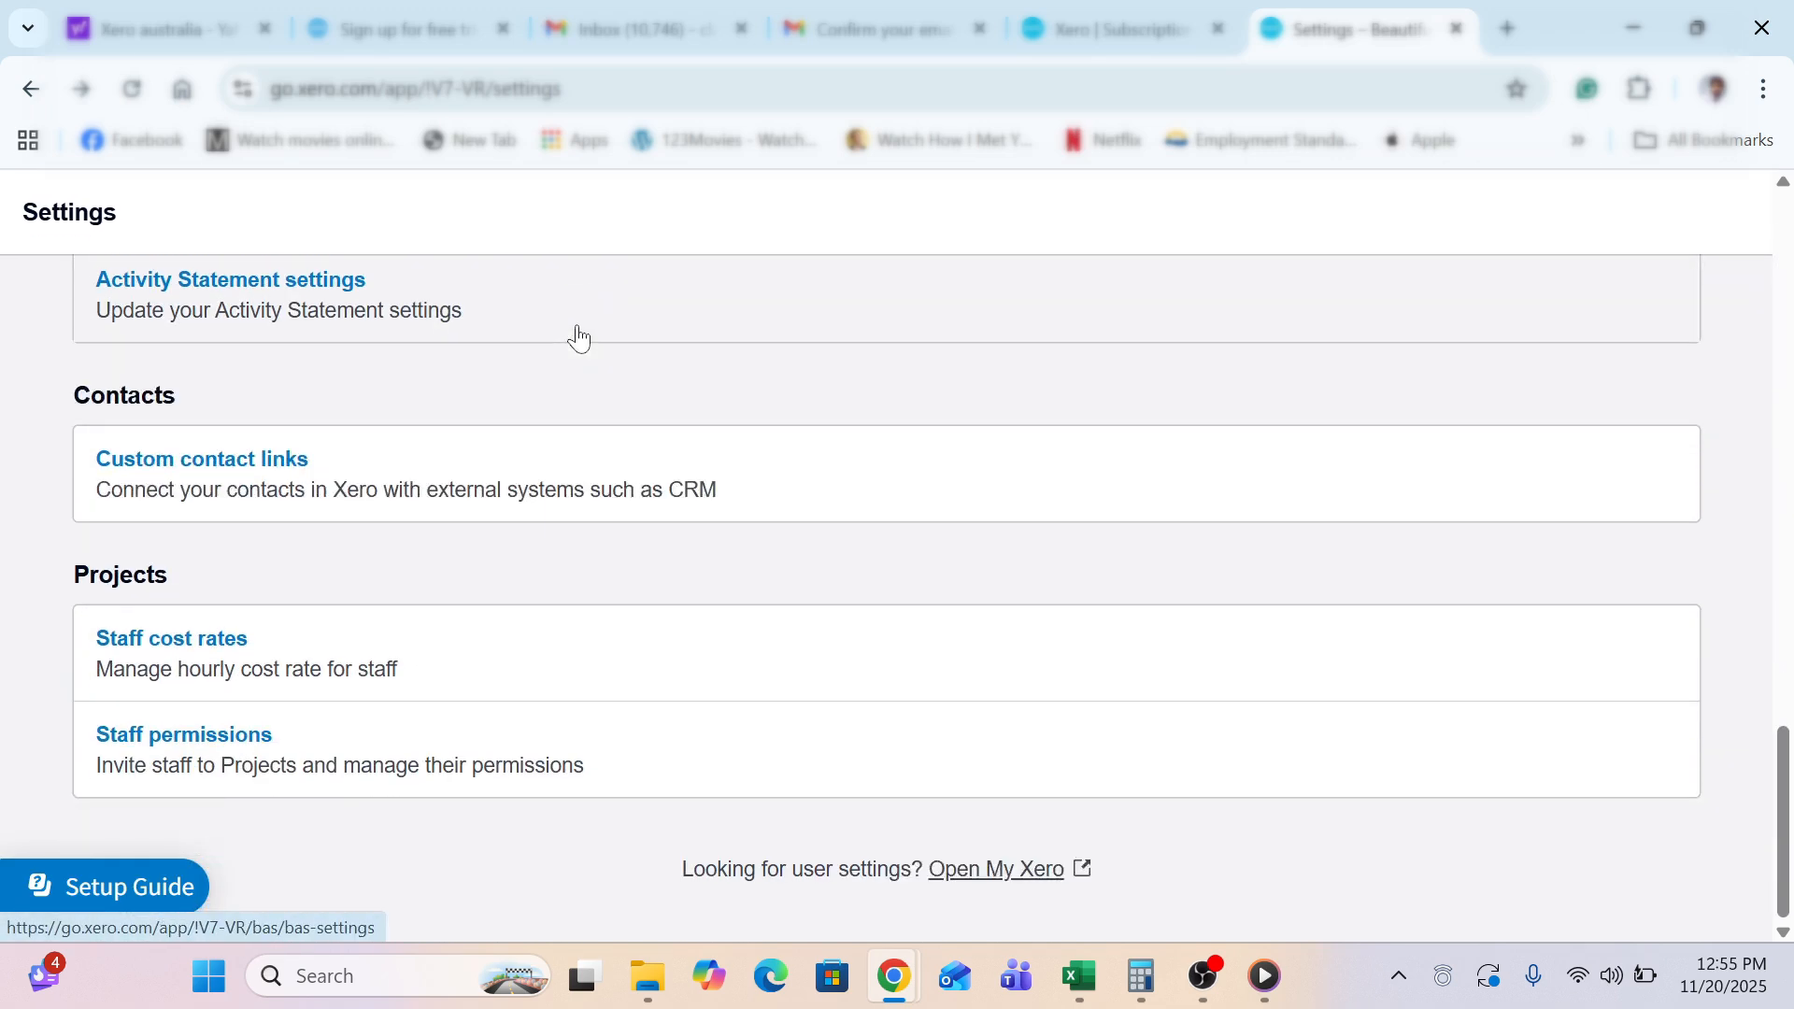
scroll(579, 338, "up", 4)
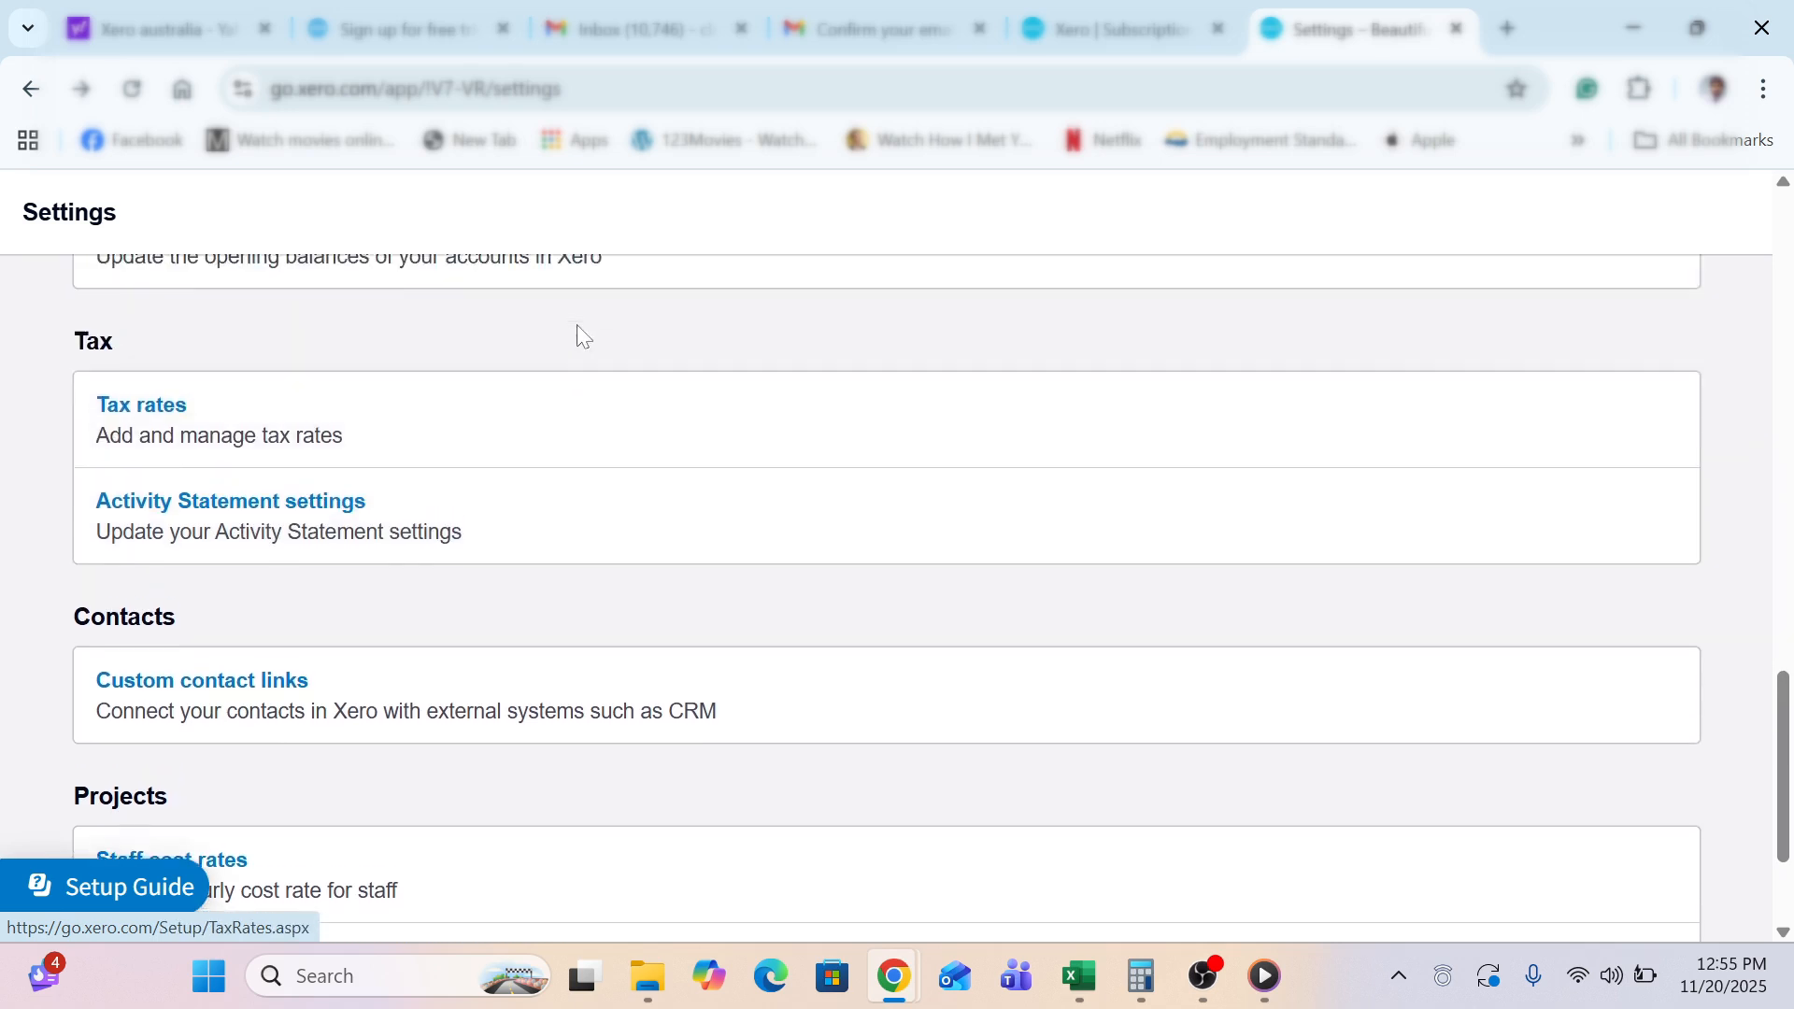
scroll(578, 338, "up", 7)
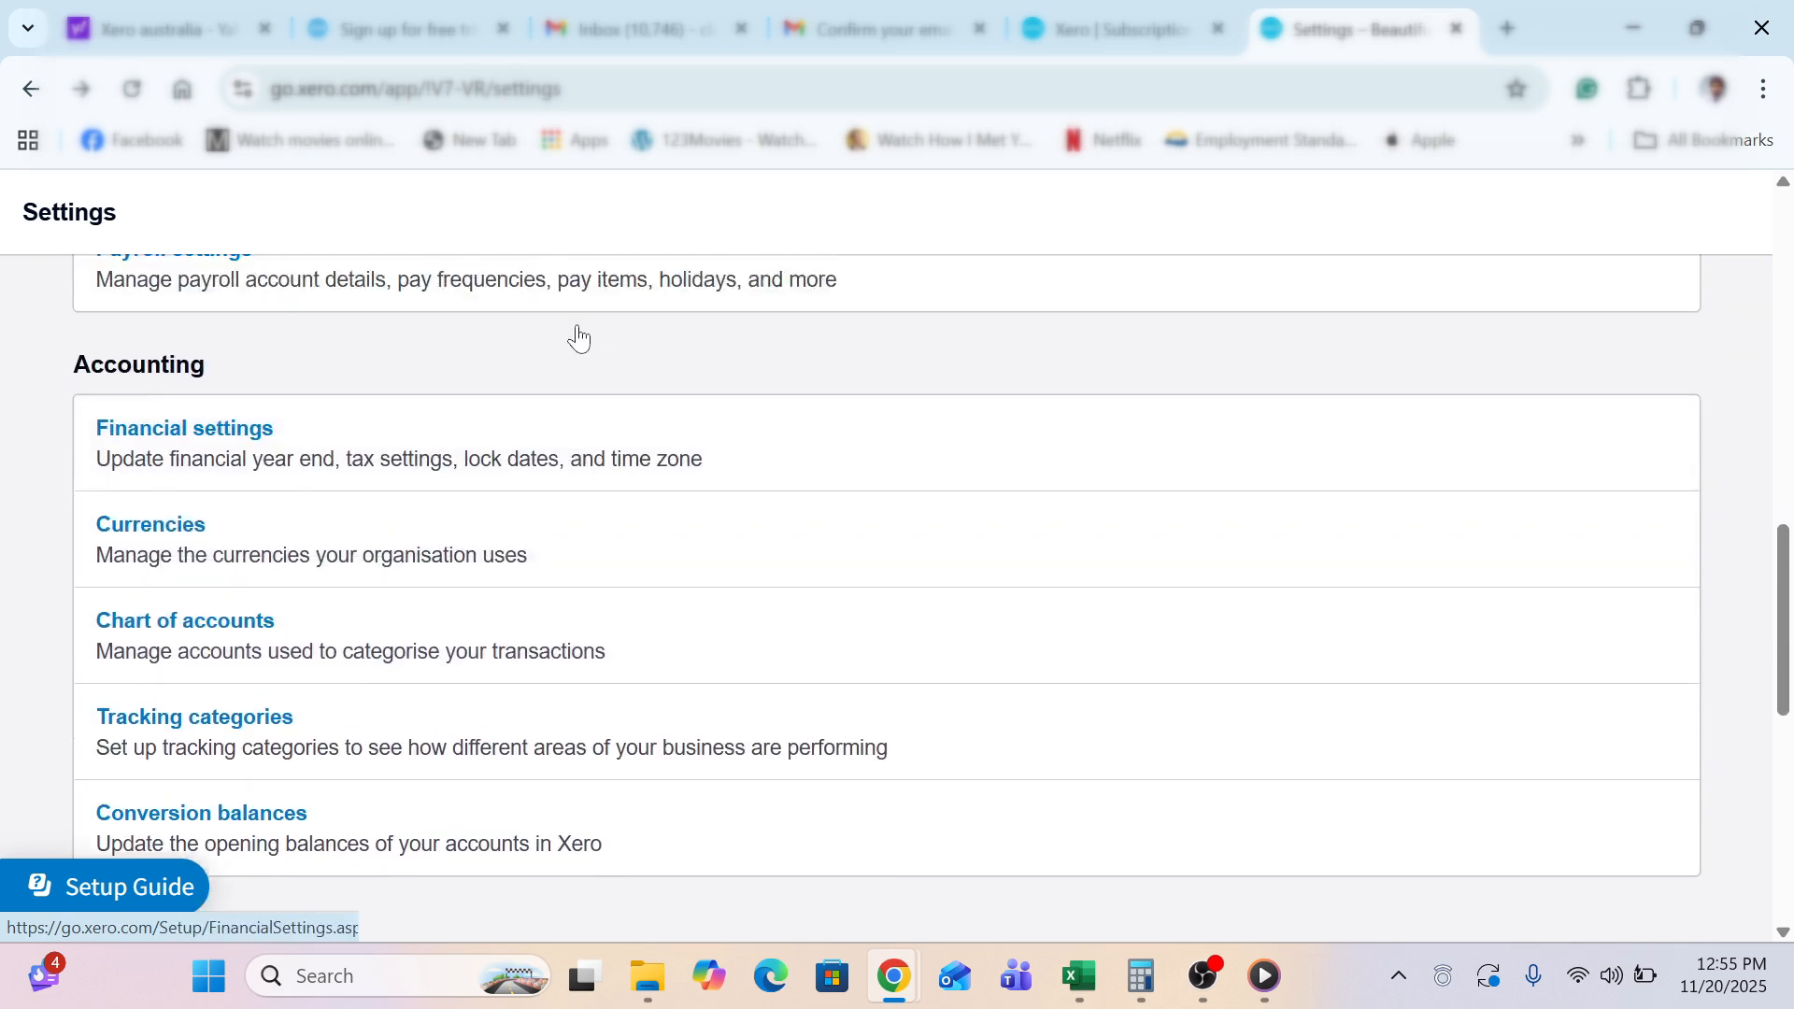
scroll(579, 339, "up", 7)
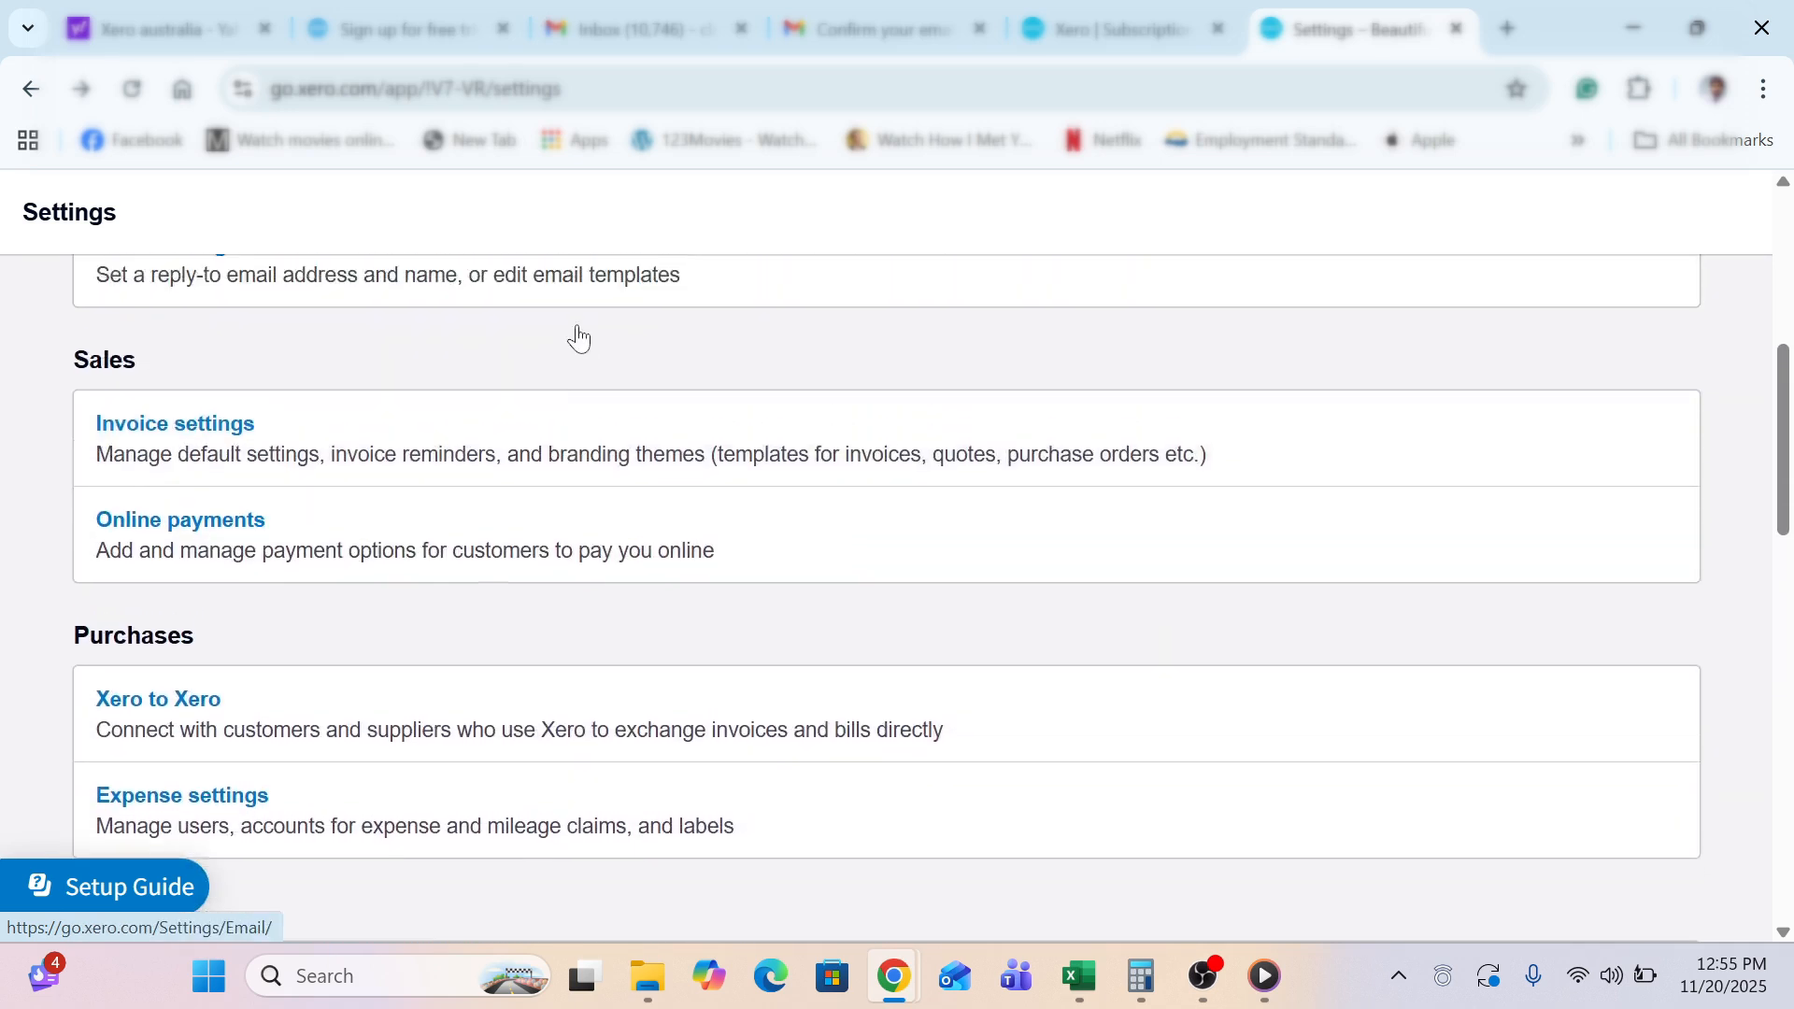
scroll(578, 338, "up", 6)
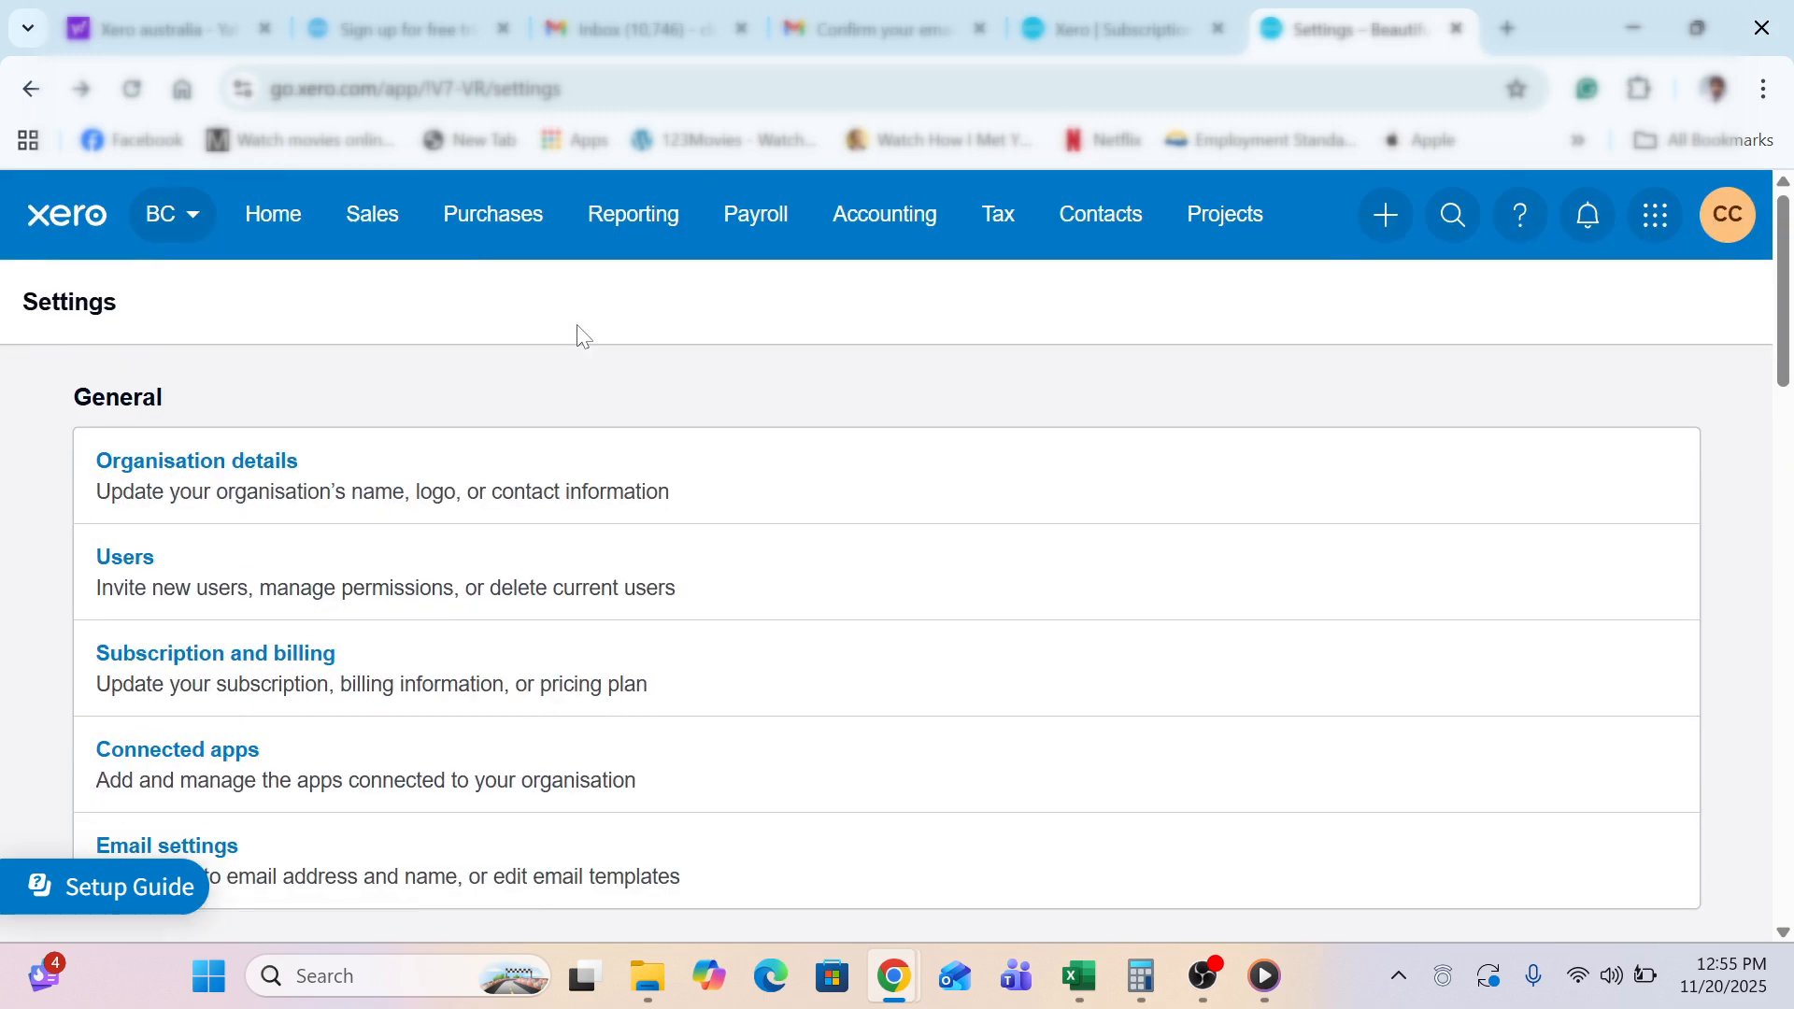
Go to the Beautiful Cakes home dashboard and collapse the Setup Guide panel
left_click(270, 241)
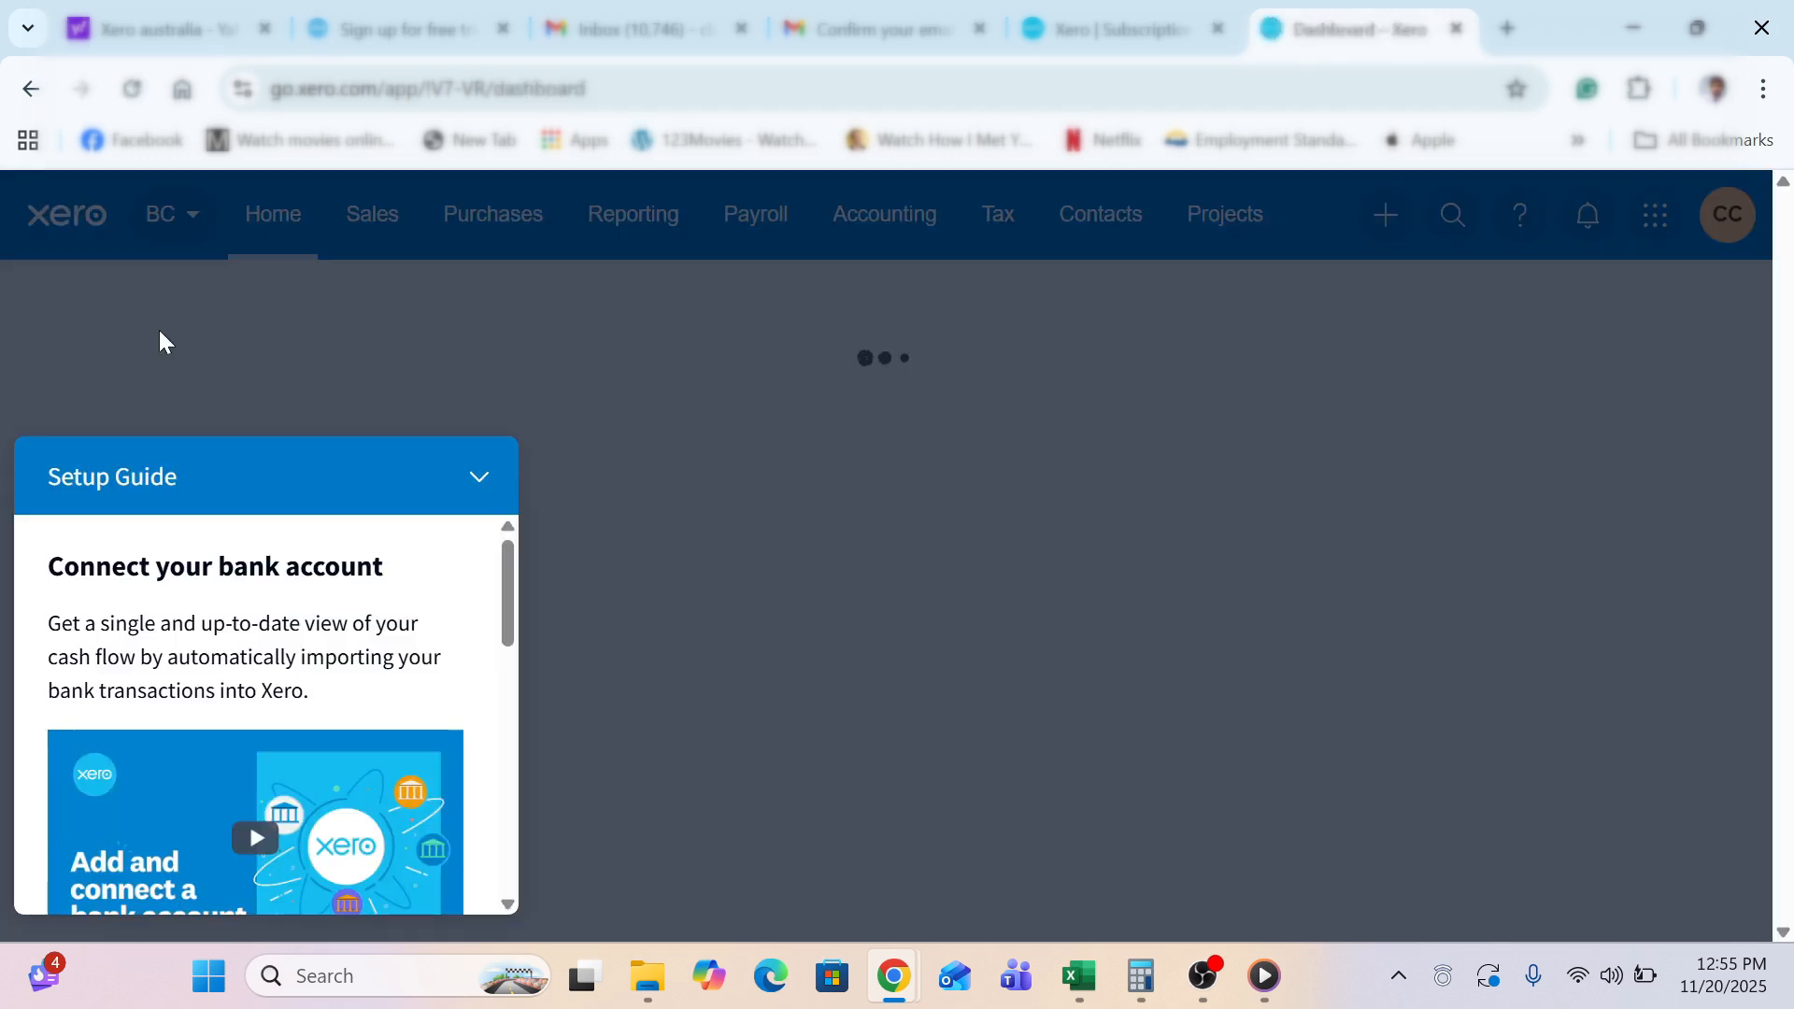
left_click(474, 488)
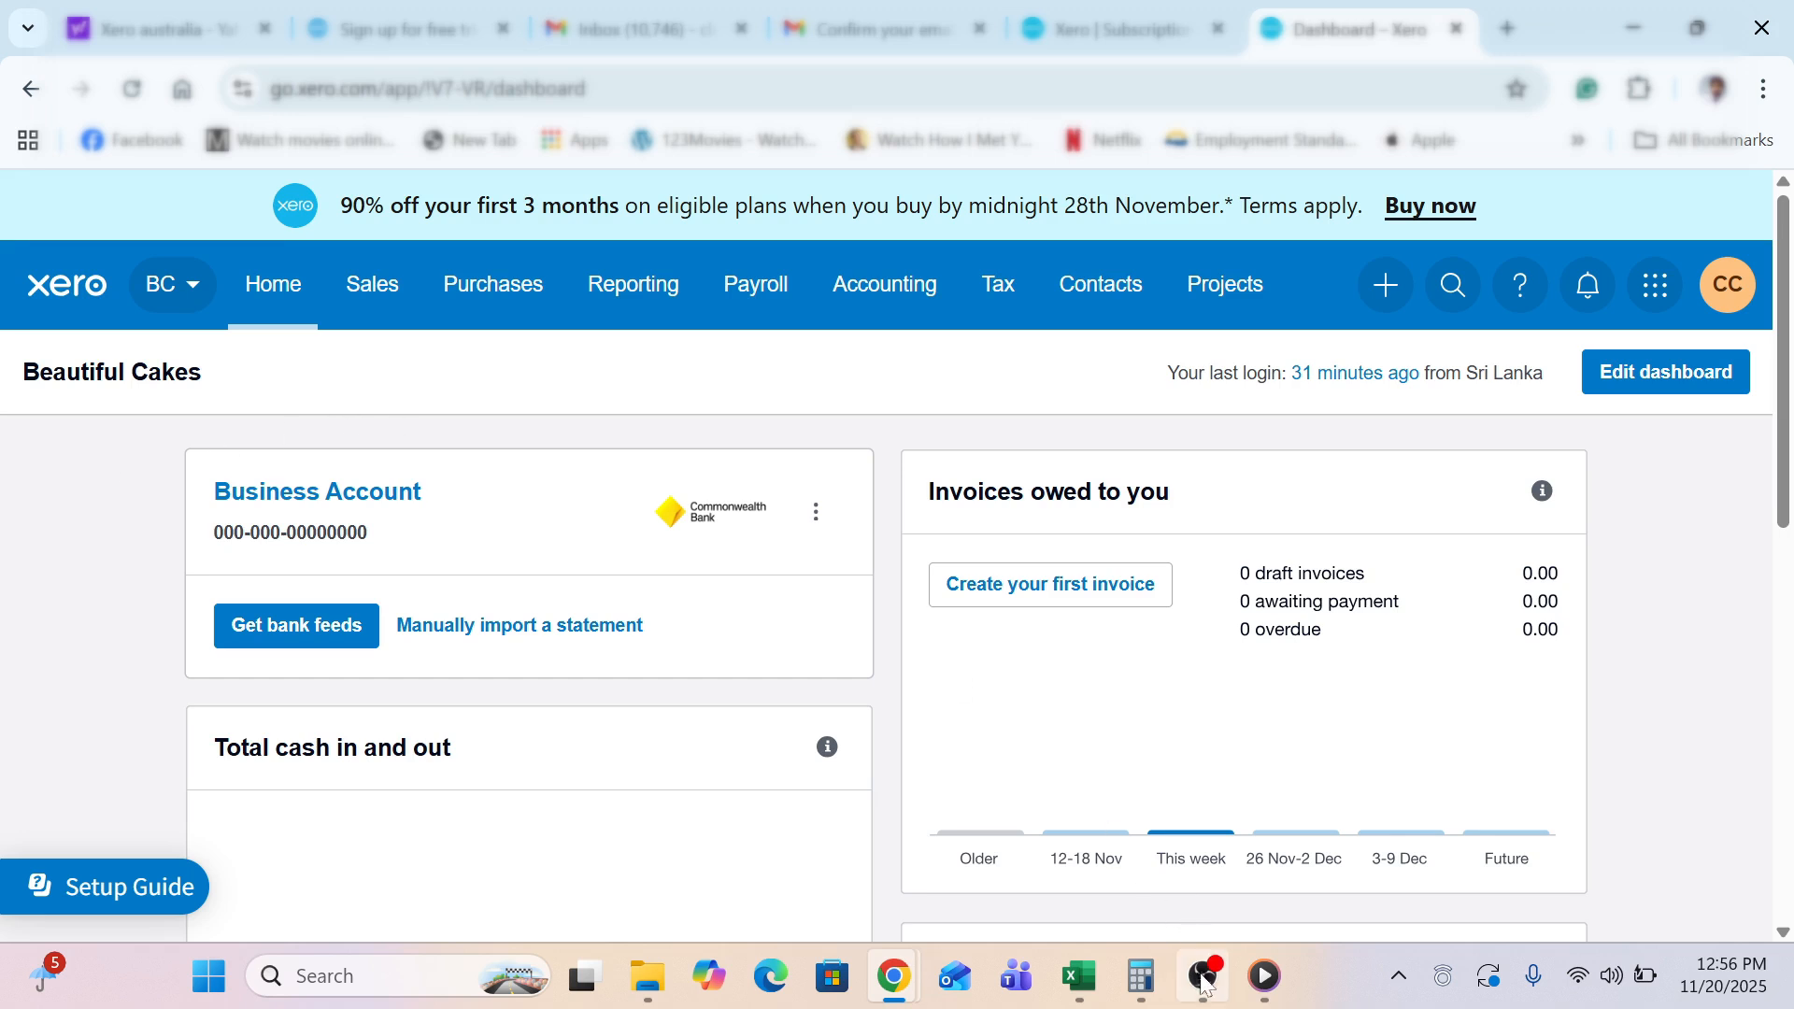
mouse_move(1204, 976)
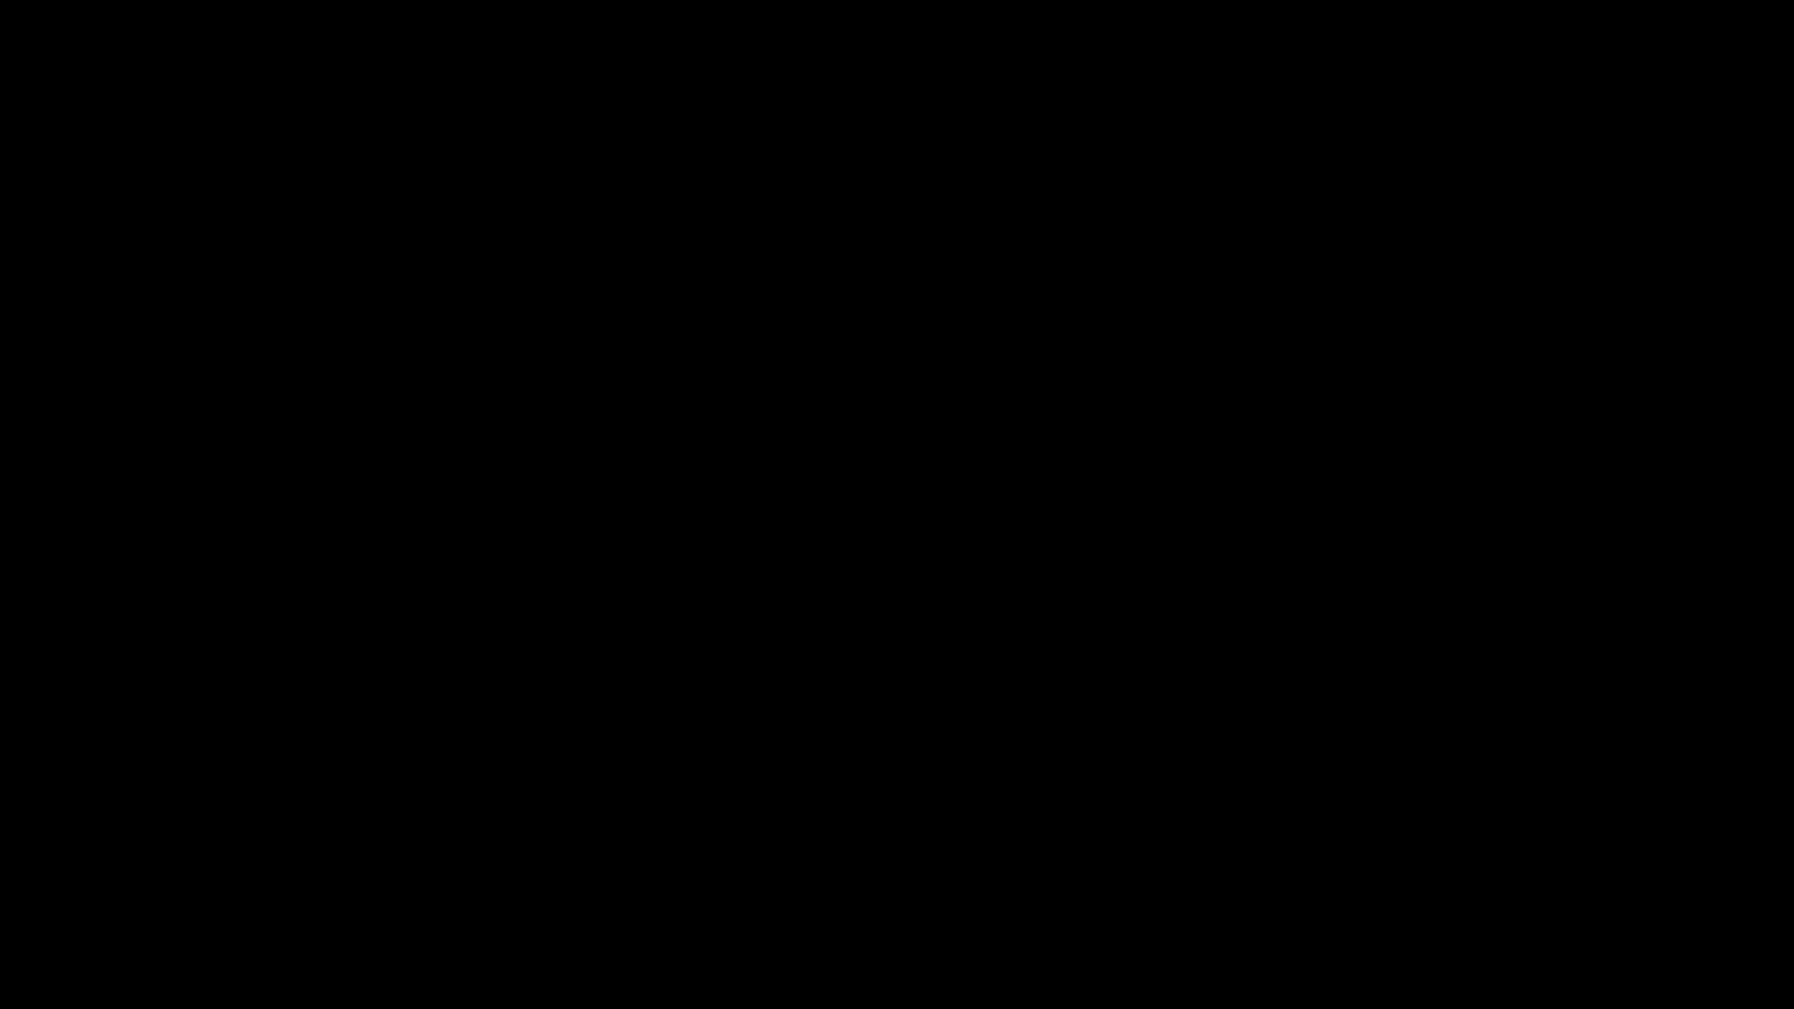